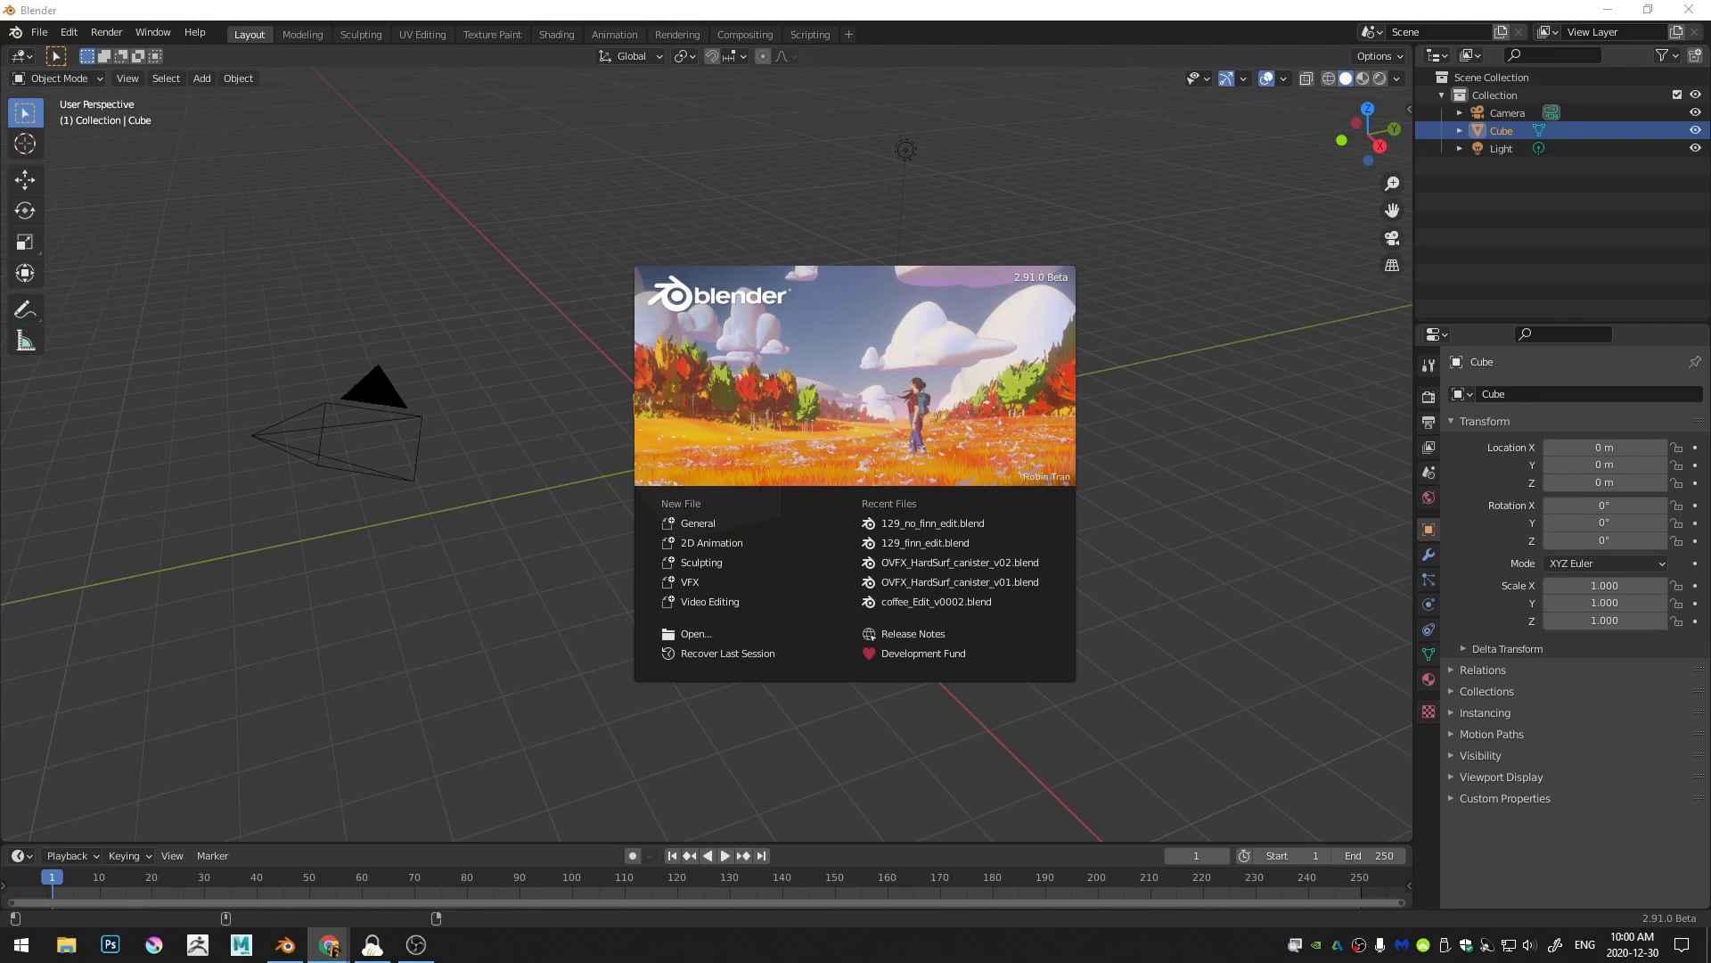
# Step: Open the YouTube channel's video list in the browser and look through the uploaded tutorials
pyautogui.moveTo(0, 181); pyautogui.dragTo(394, 98)
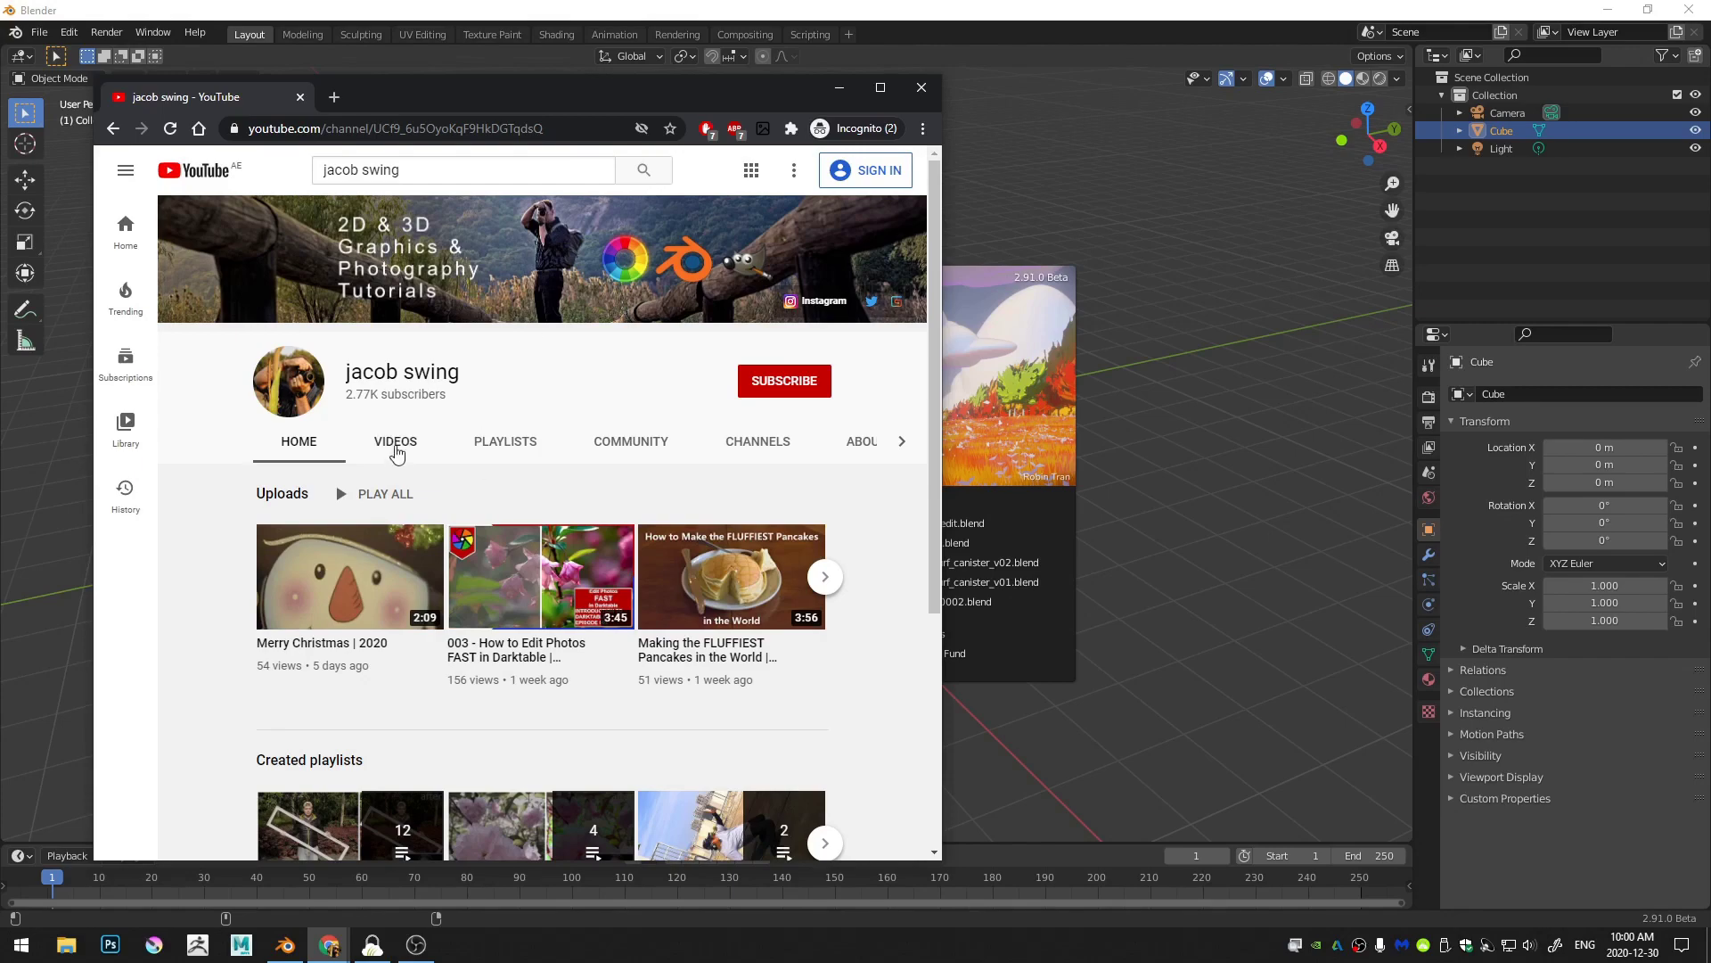
pyautogui.click(396, 442)
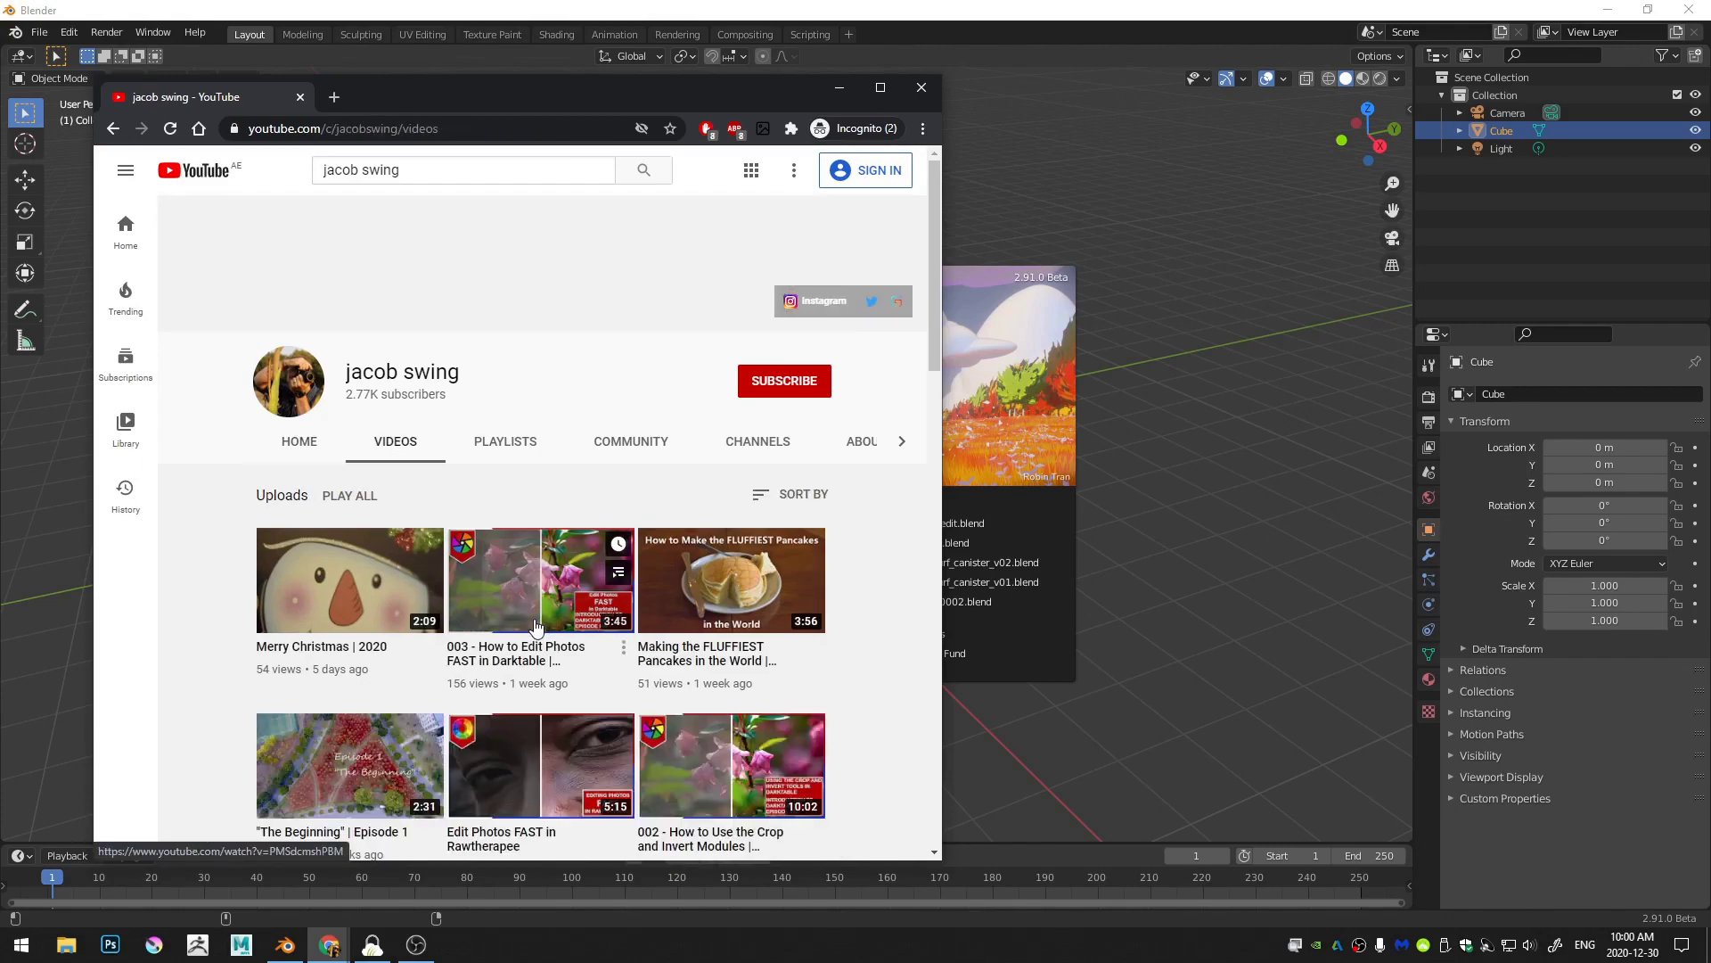
pyautogui.scroll(-6, 539, 624)
pyautogui.scroll(-4, 536, 629)
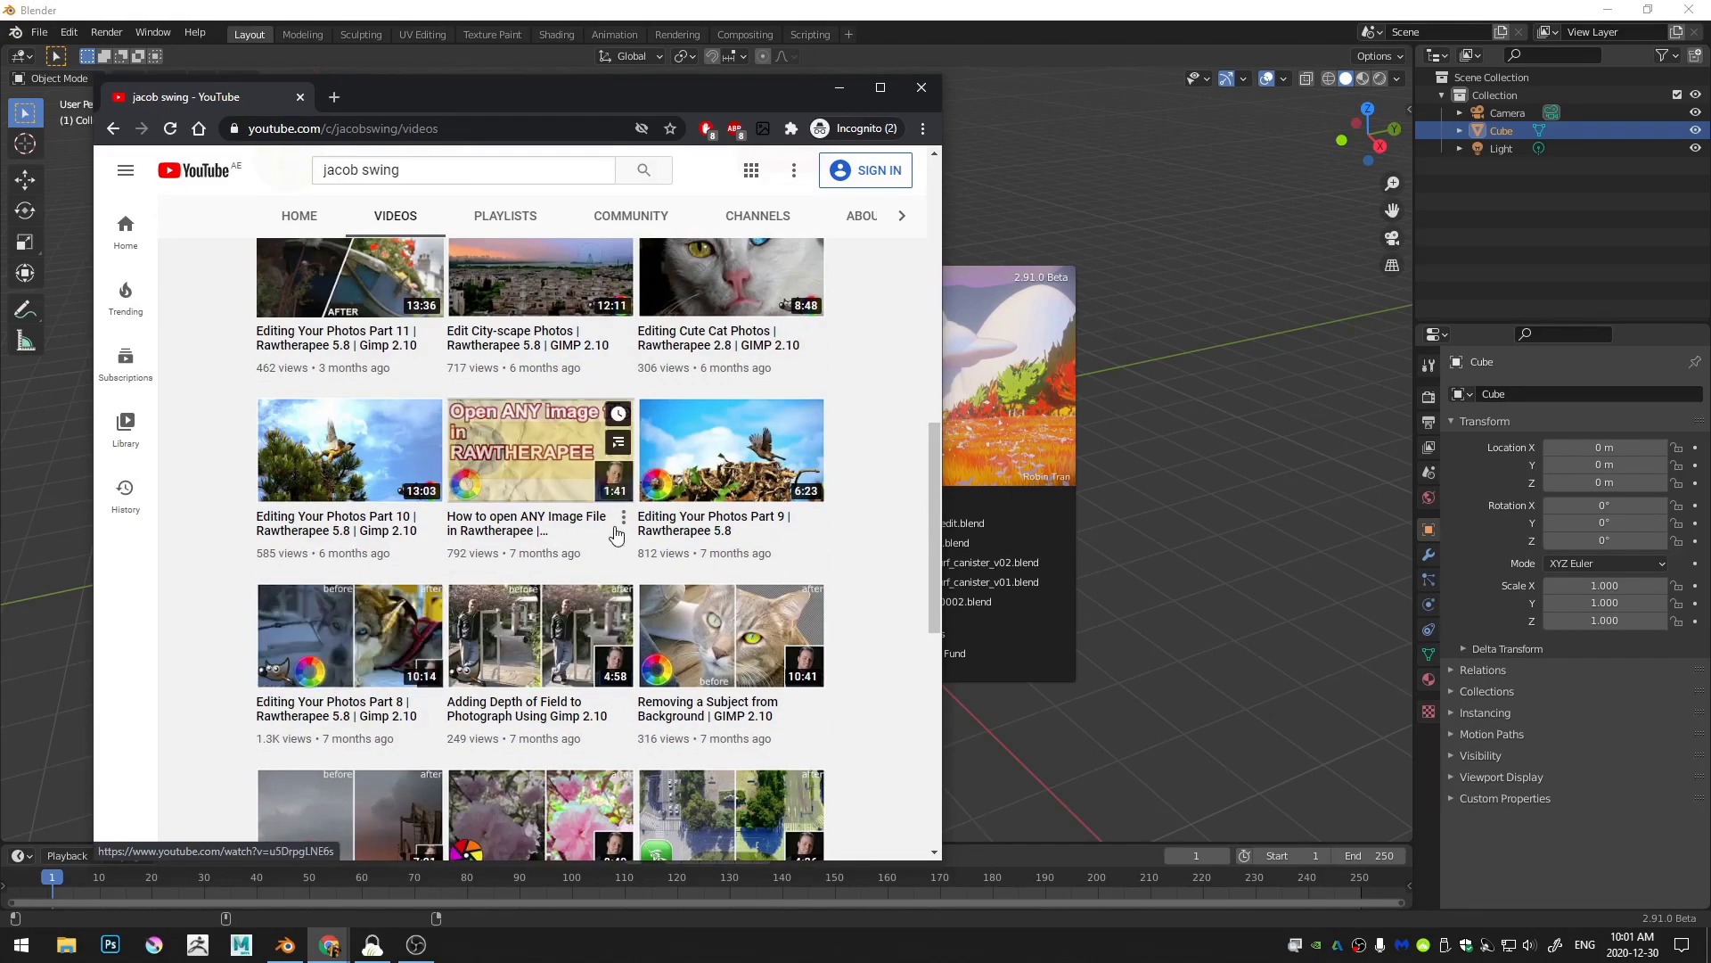
pyautogui.scroll(-3, 611, 533)
pyautogui.scroll(3, 612, 538)
pyautogui.scroll(5, 612, 538)
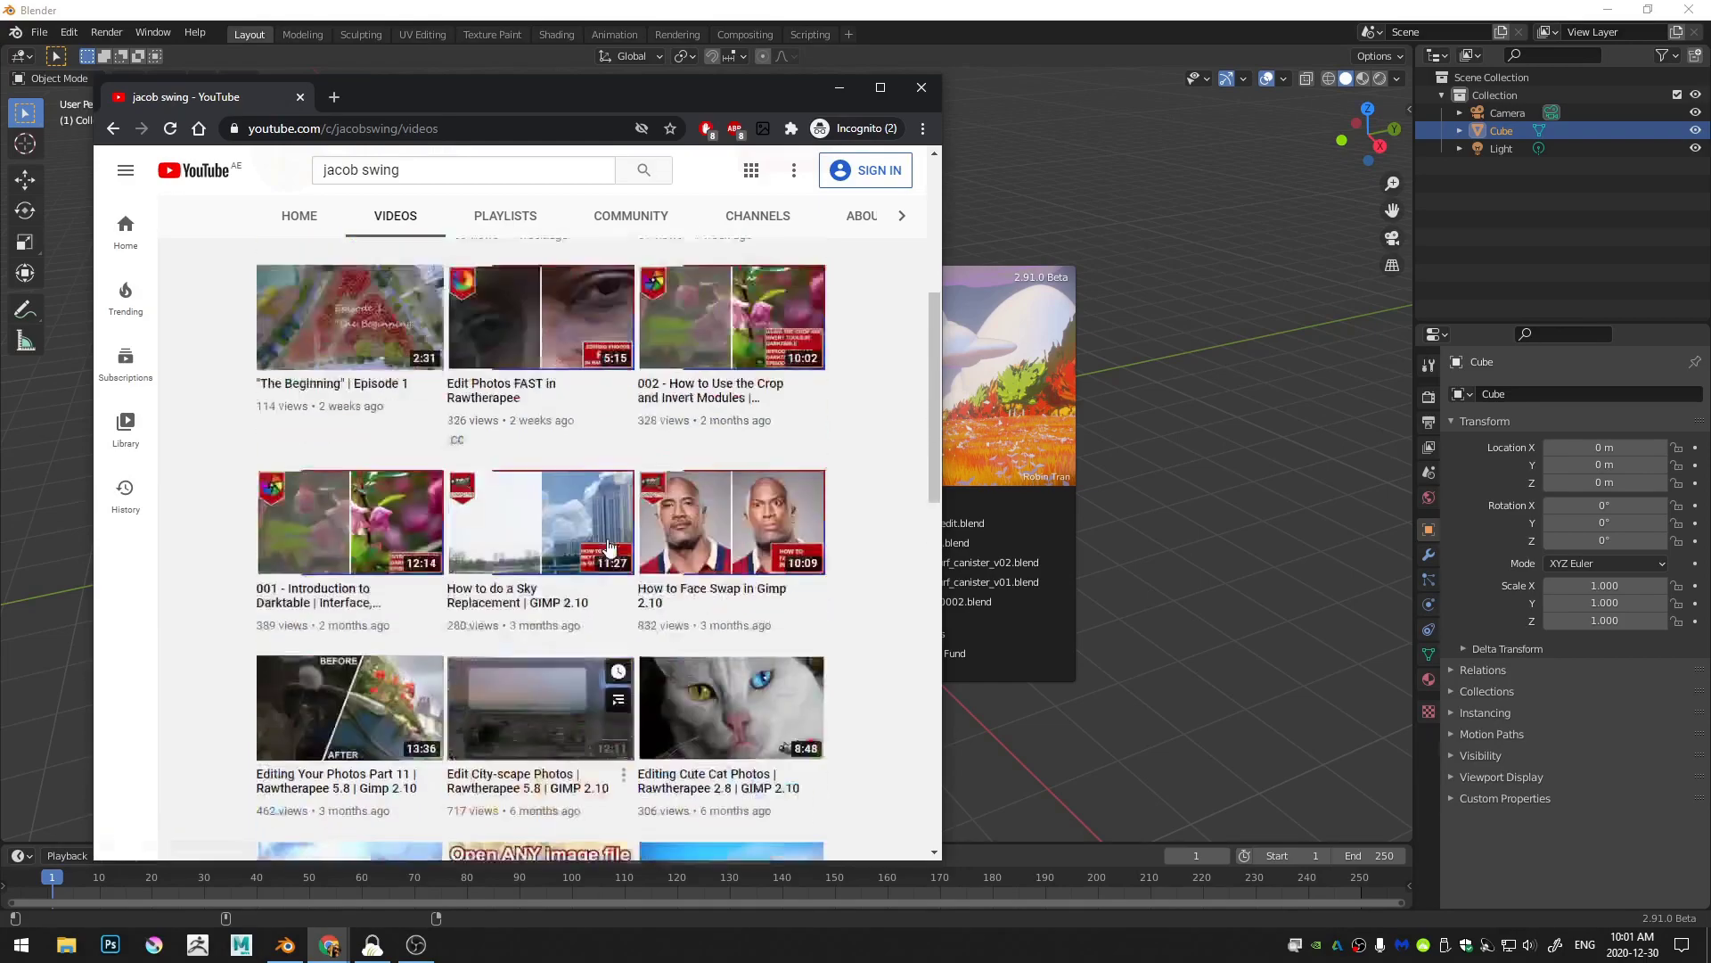
pyautogui.scroll(-13, 615, 535)
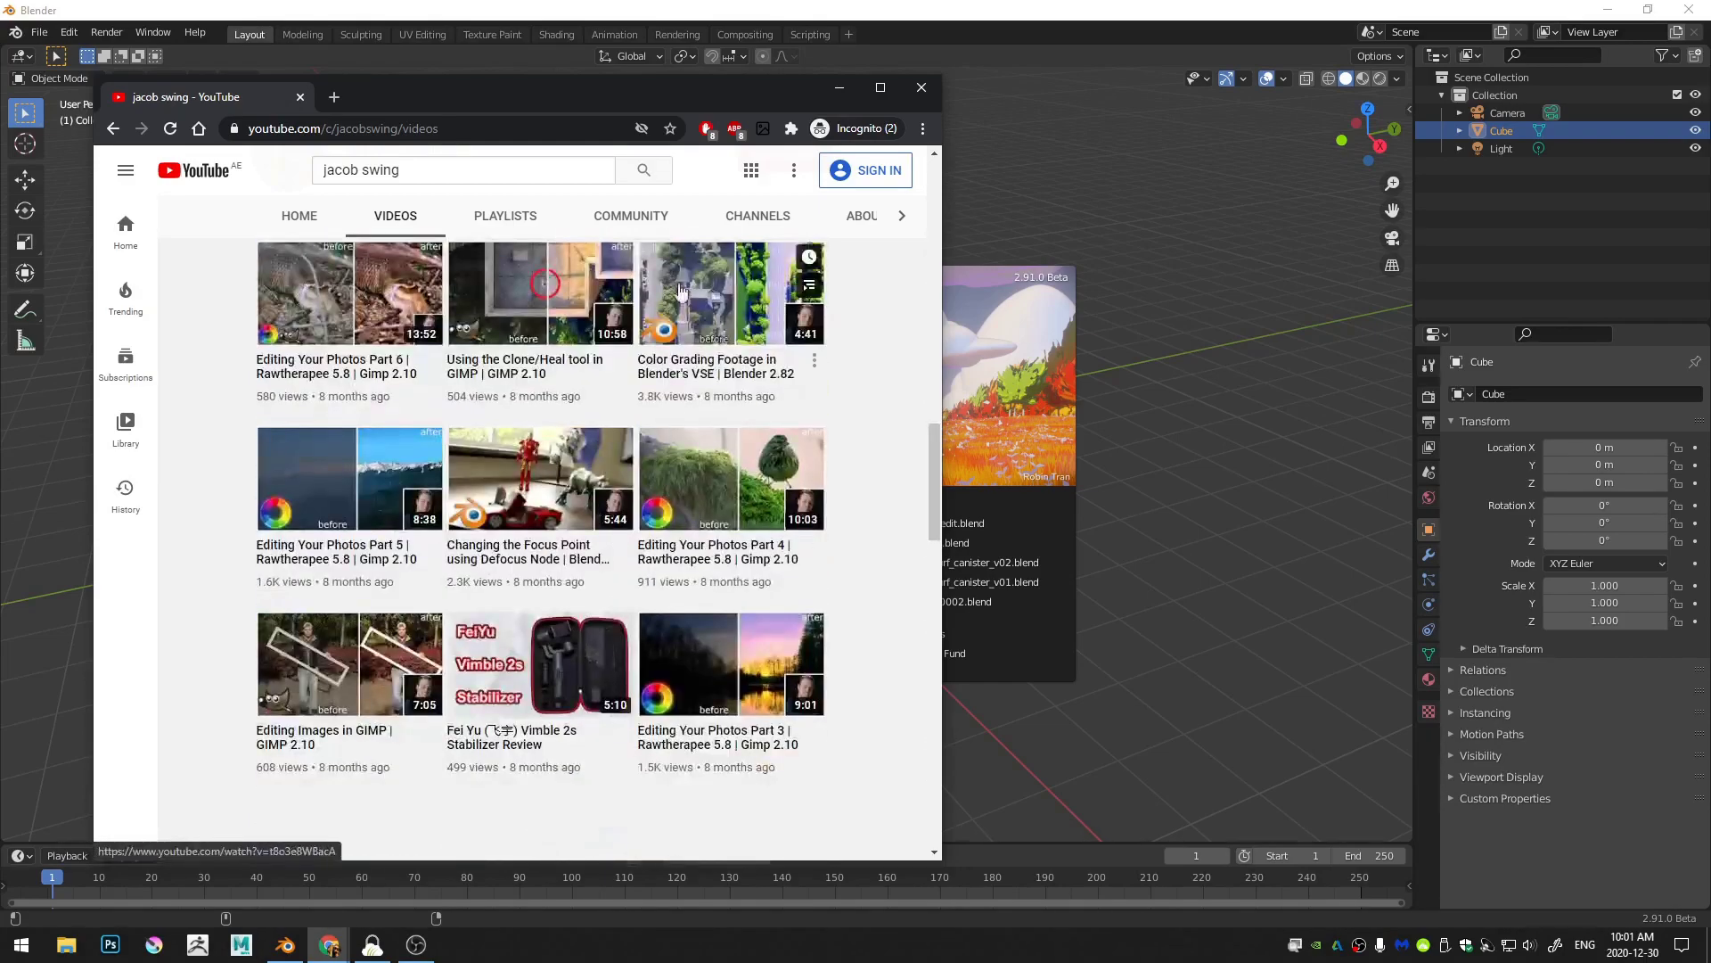
pyautogui.scroll(5, 638, 386)
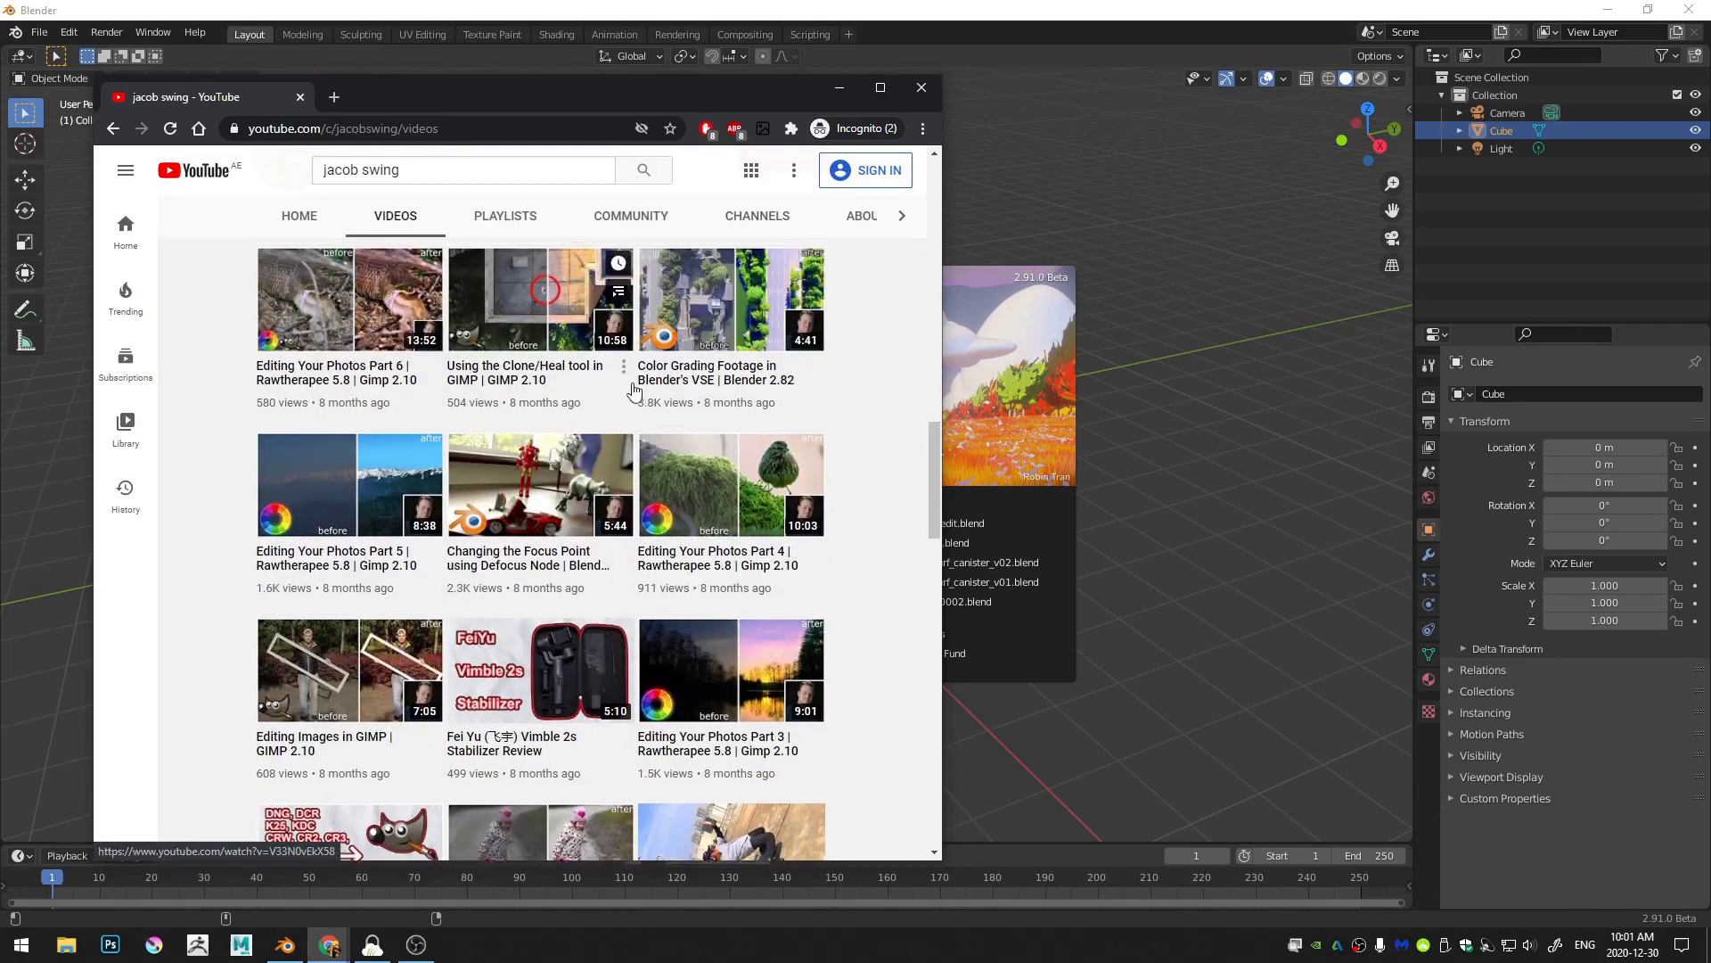
pyautogui.scroll(-4, 613, 344)
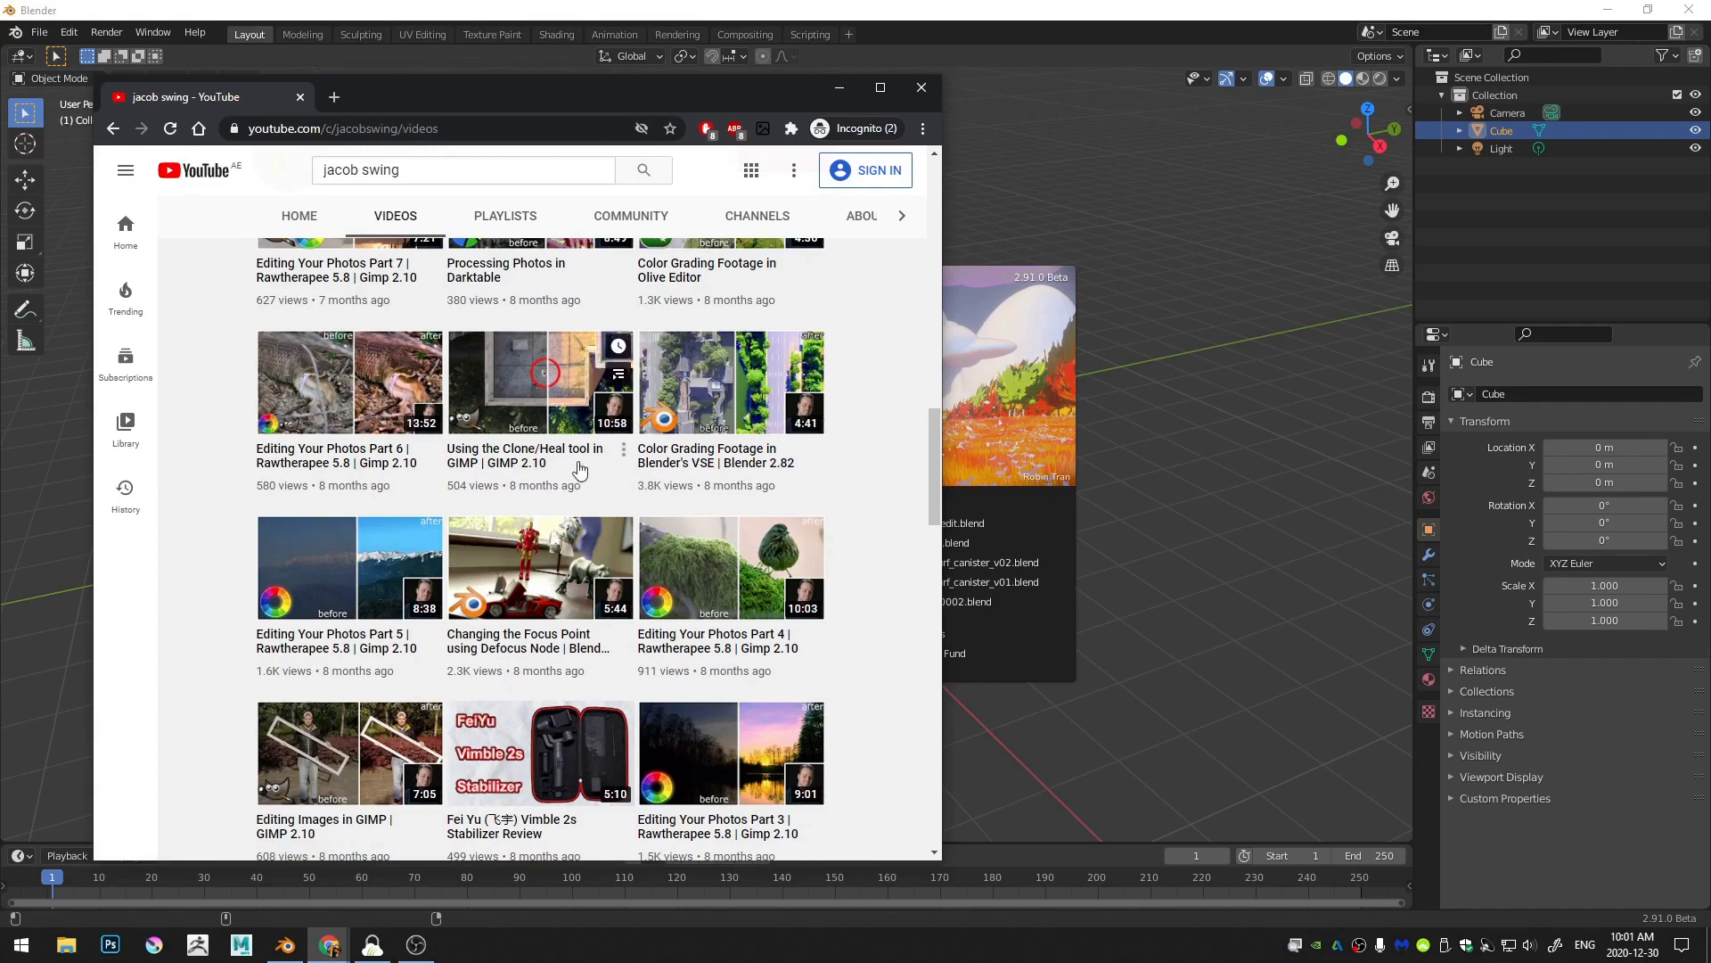
pyautogui.scroll(15, 615, 347)
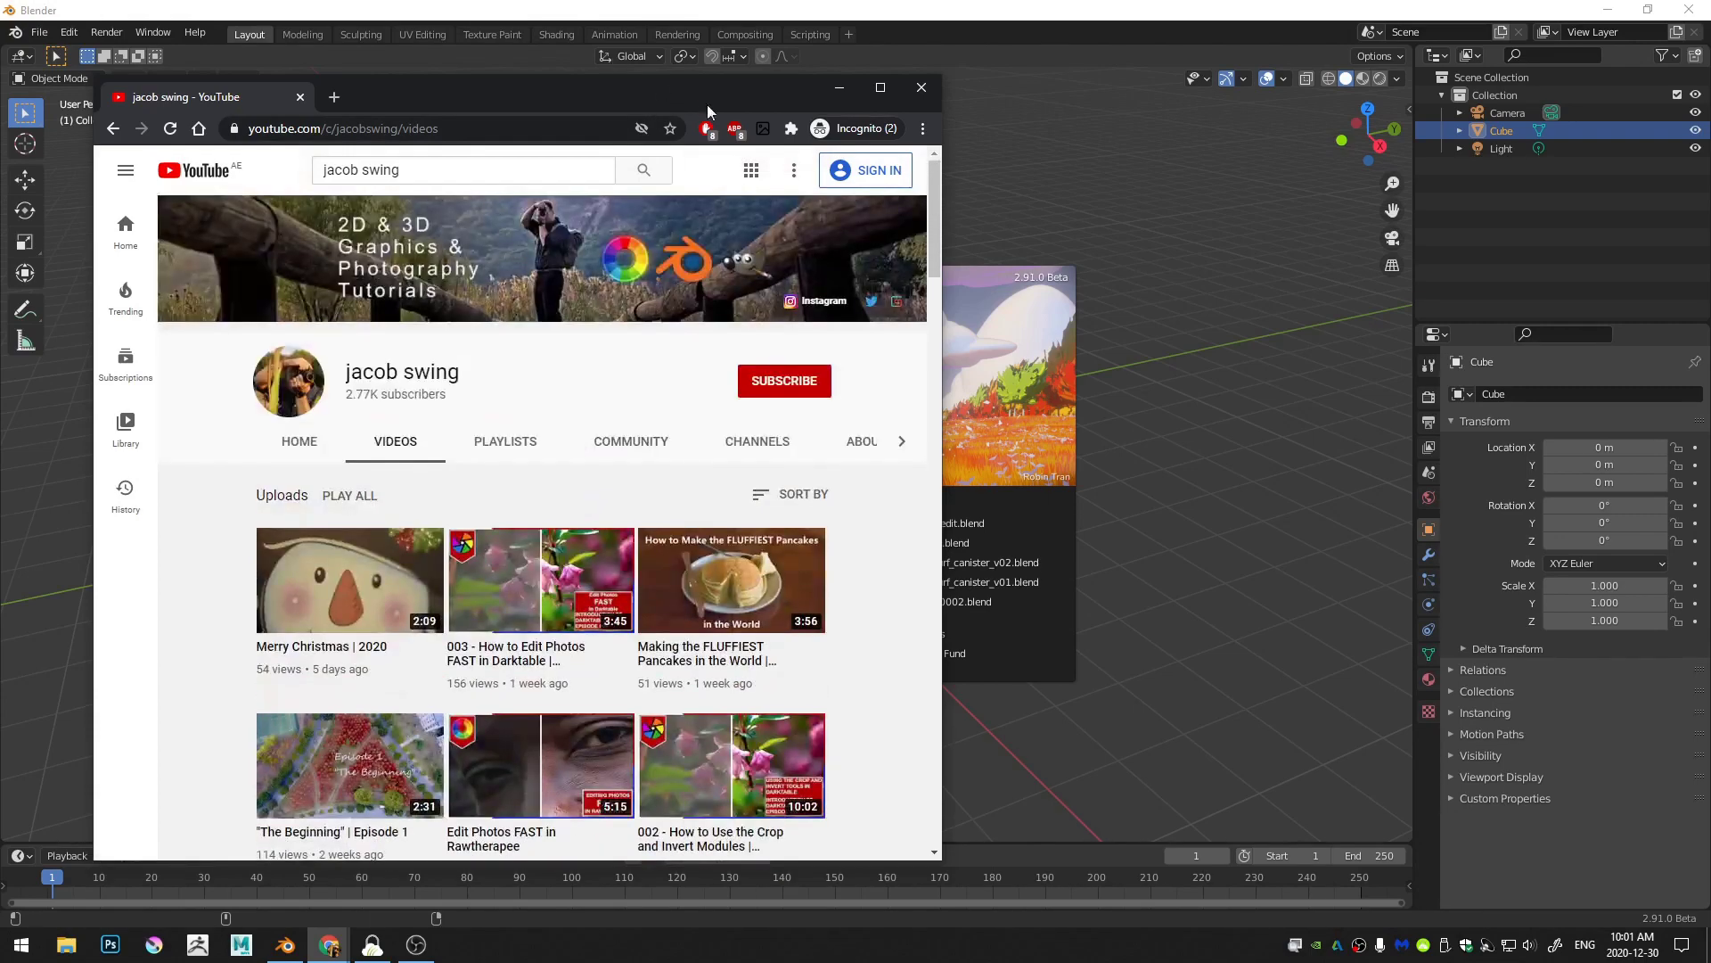
# Step: Switch back to Blender and create a new Video Editing file
pyautogui.moveTo(708, 105); pyautogui.dragTo(0, 111)
pyautogui.click(467, 7)
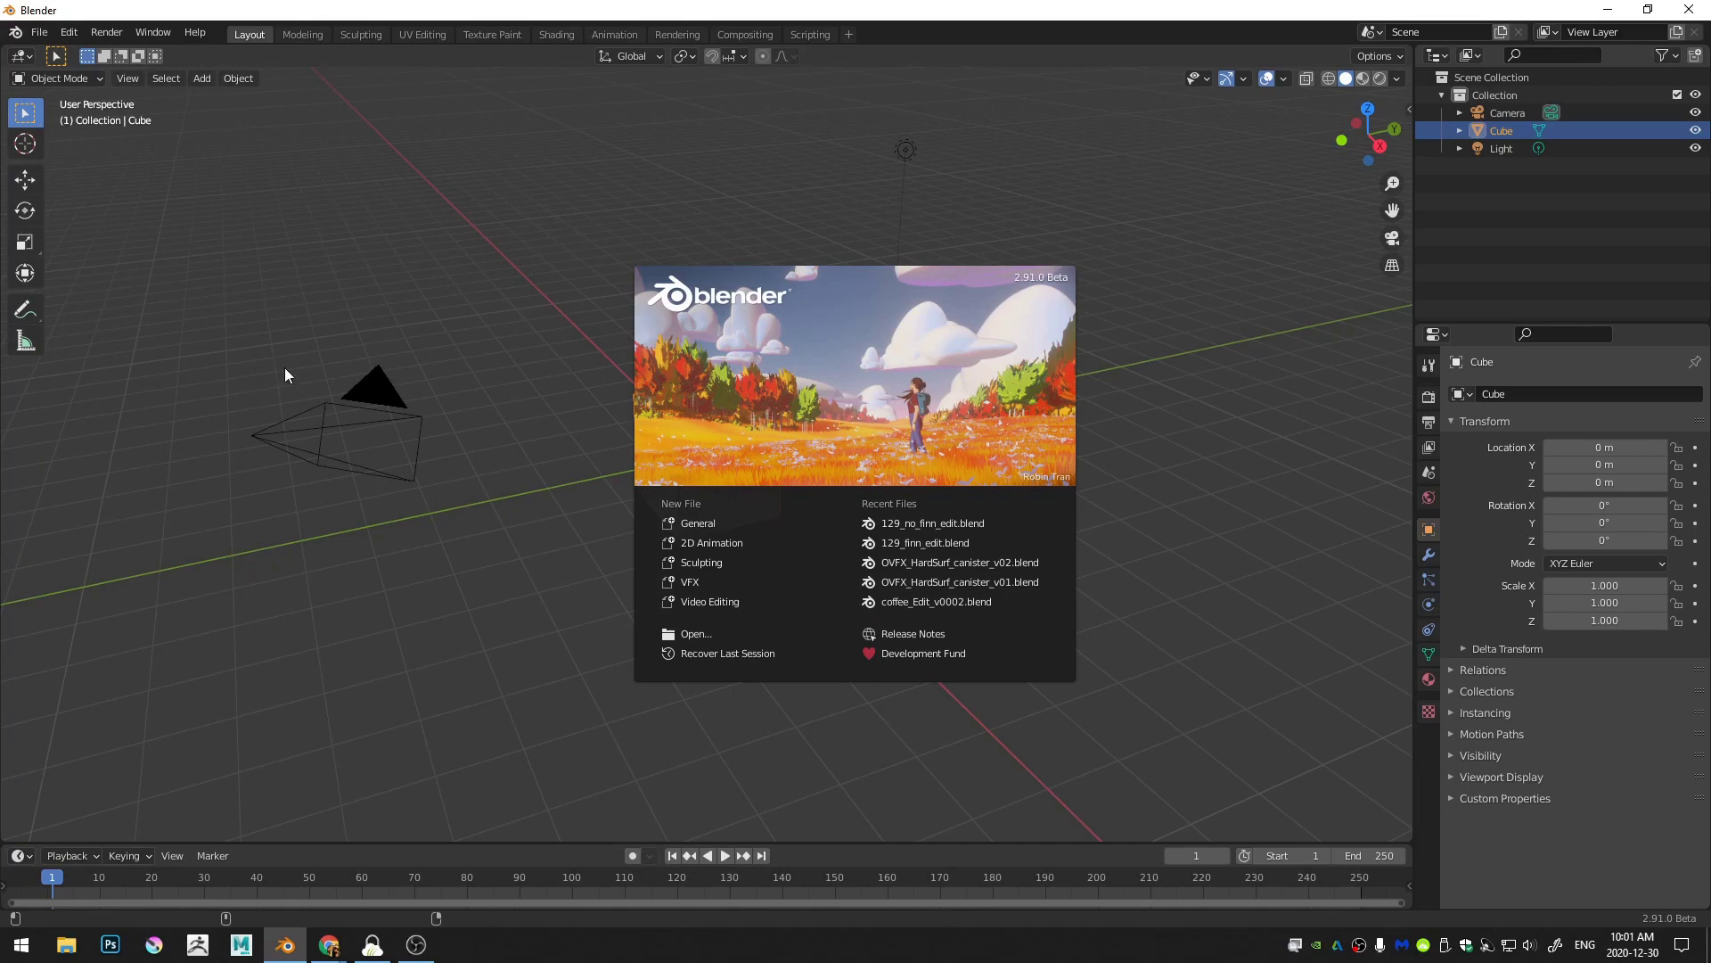
pyautogui.click(735, 602)
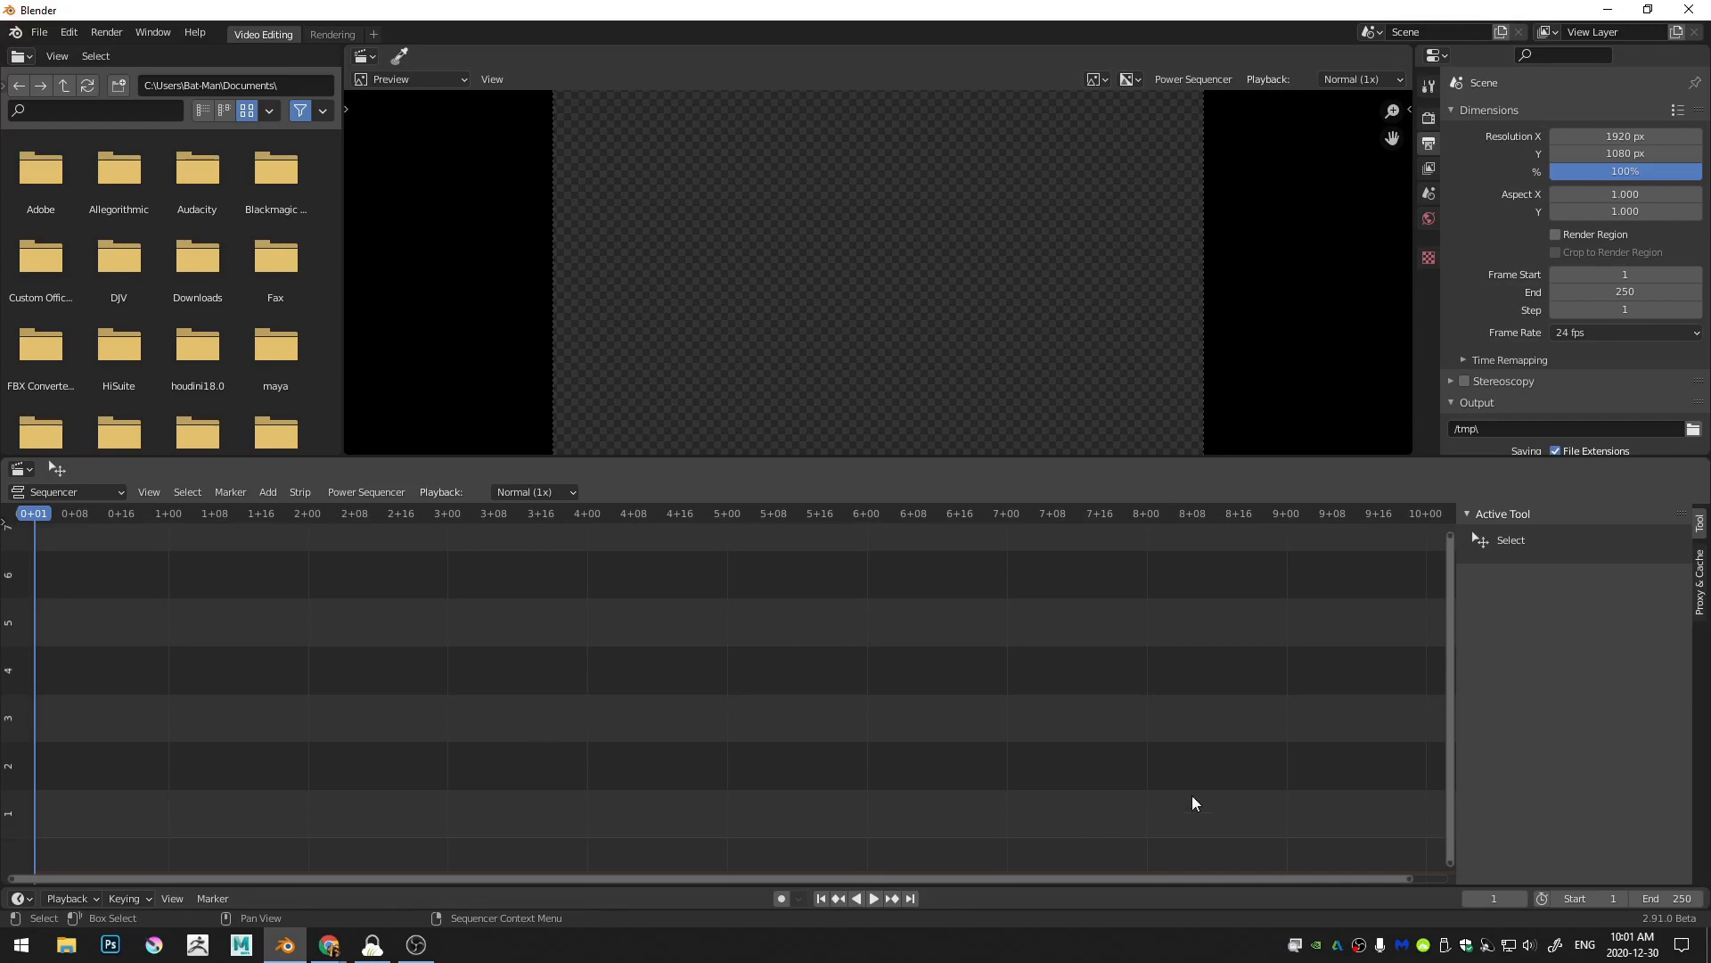
# Step: Add the movie VID_20201210_144728.mp4 from the Desktop's vlog_2 folder to the sequencer as a strip with sound
pyautogui.hotkey('shift', 'a')
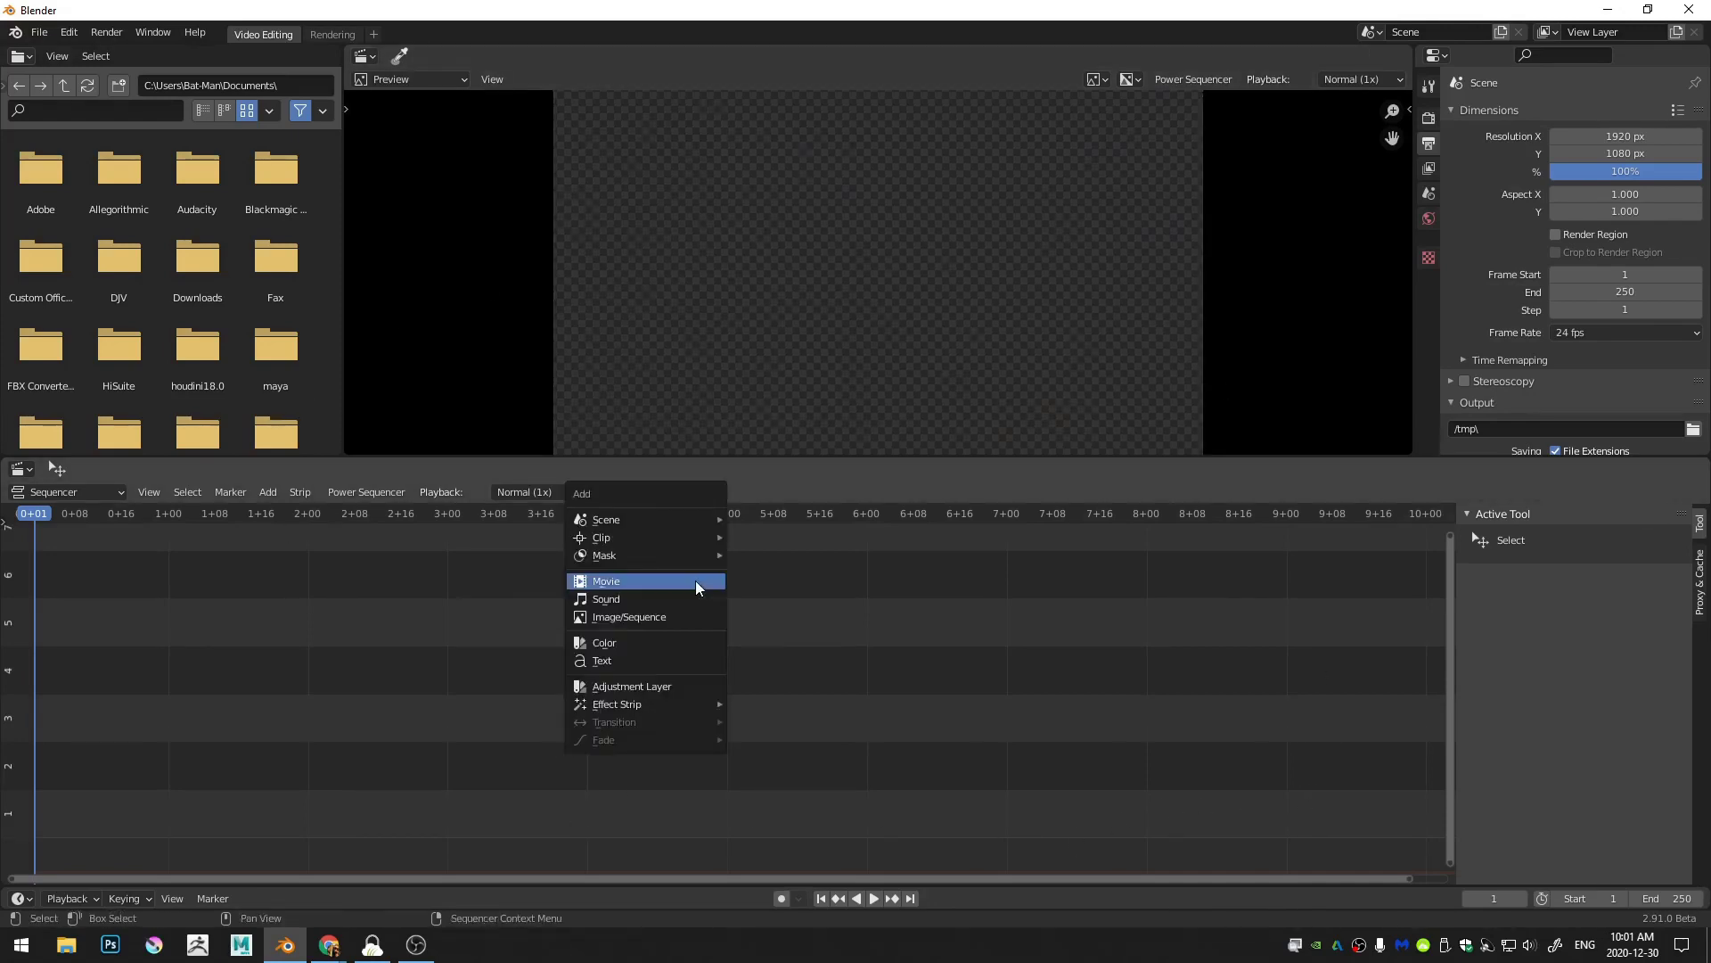
pyautogui.click(697, 587)
pyautogui.click(448, 352)
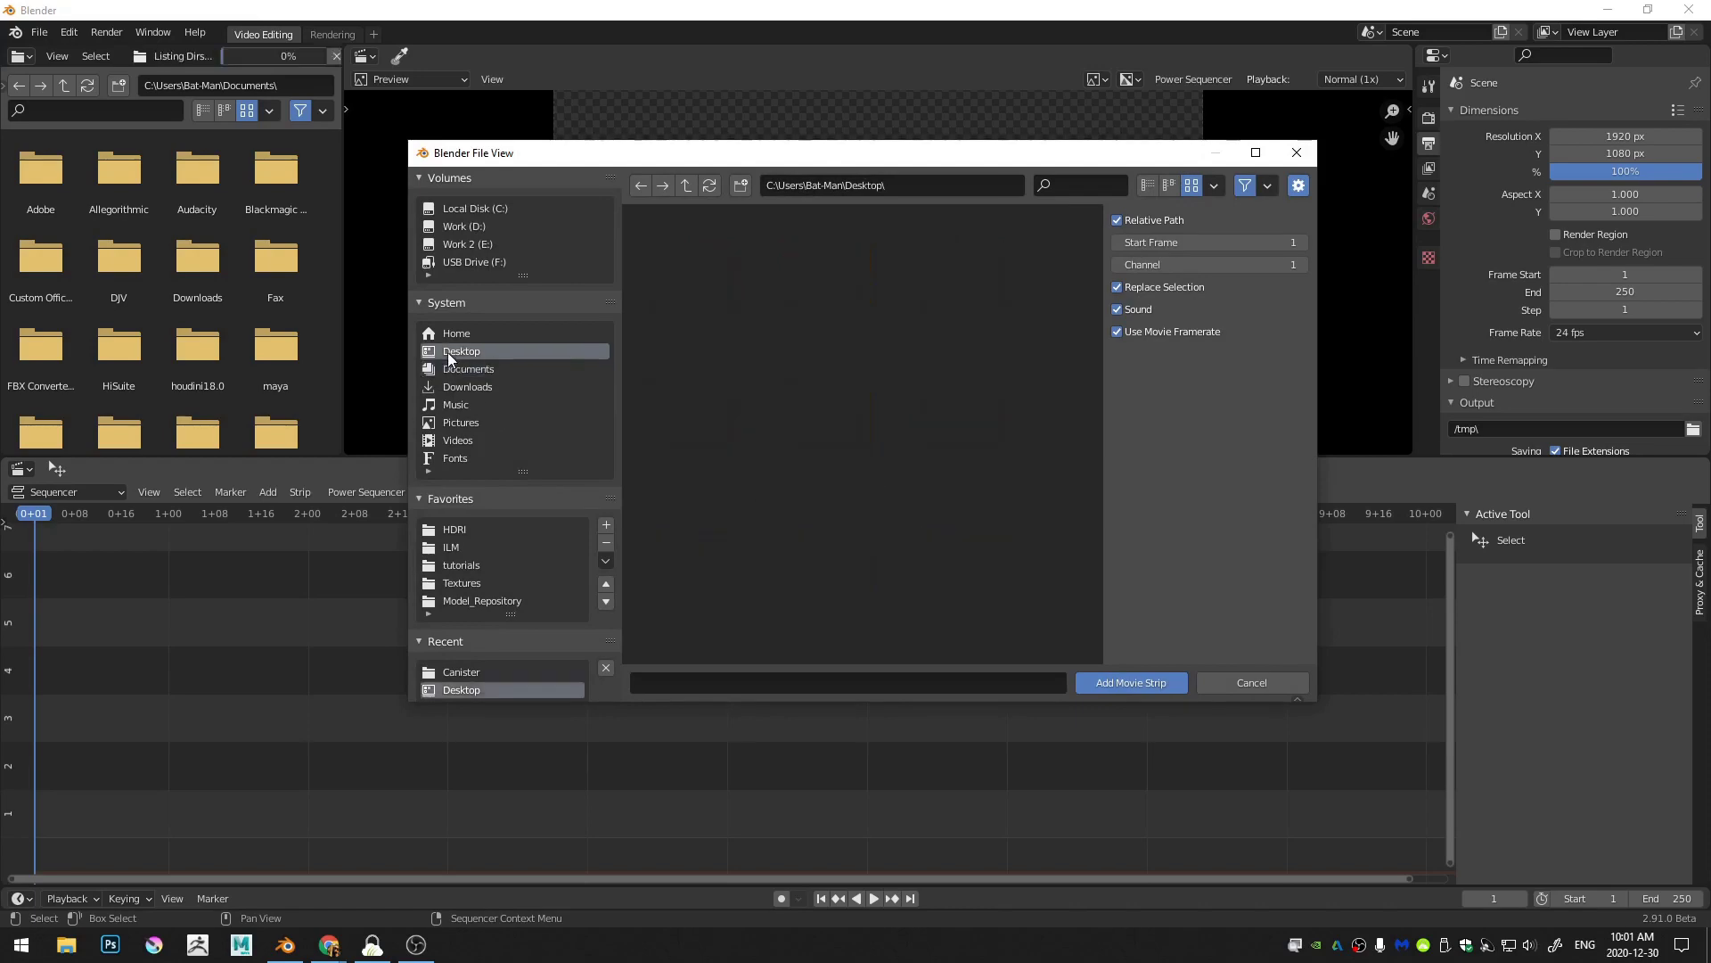
pyautogui.doubleClick(914, 304)
pyautogui.scroll(-3, 806, 441)
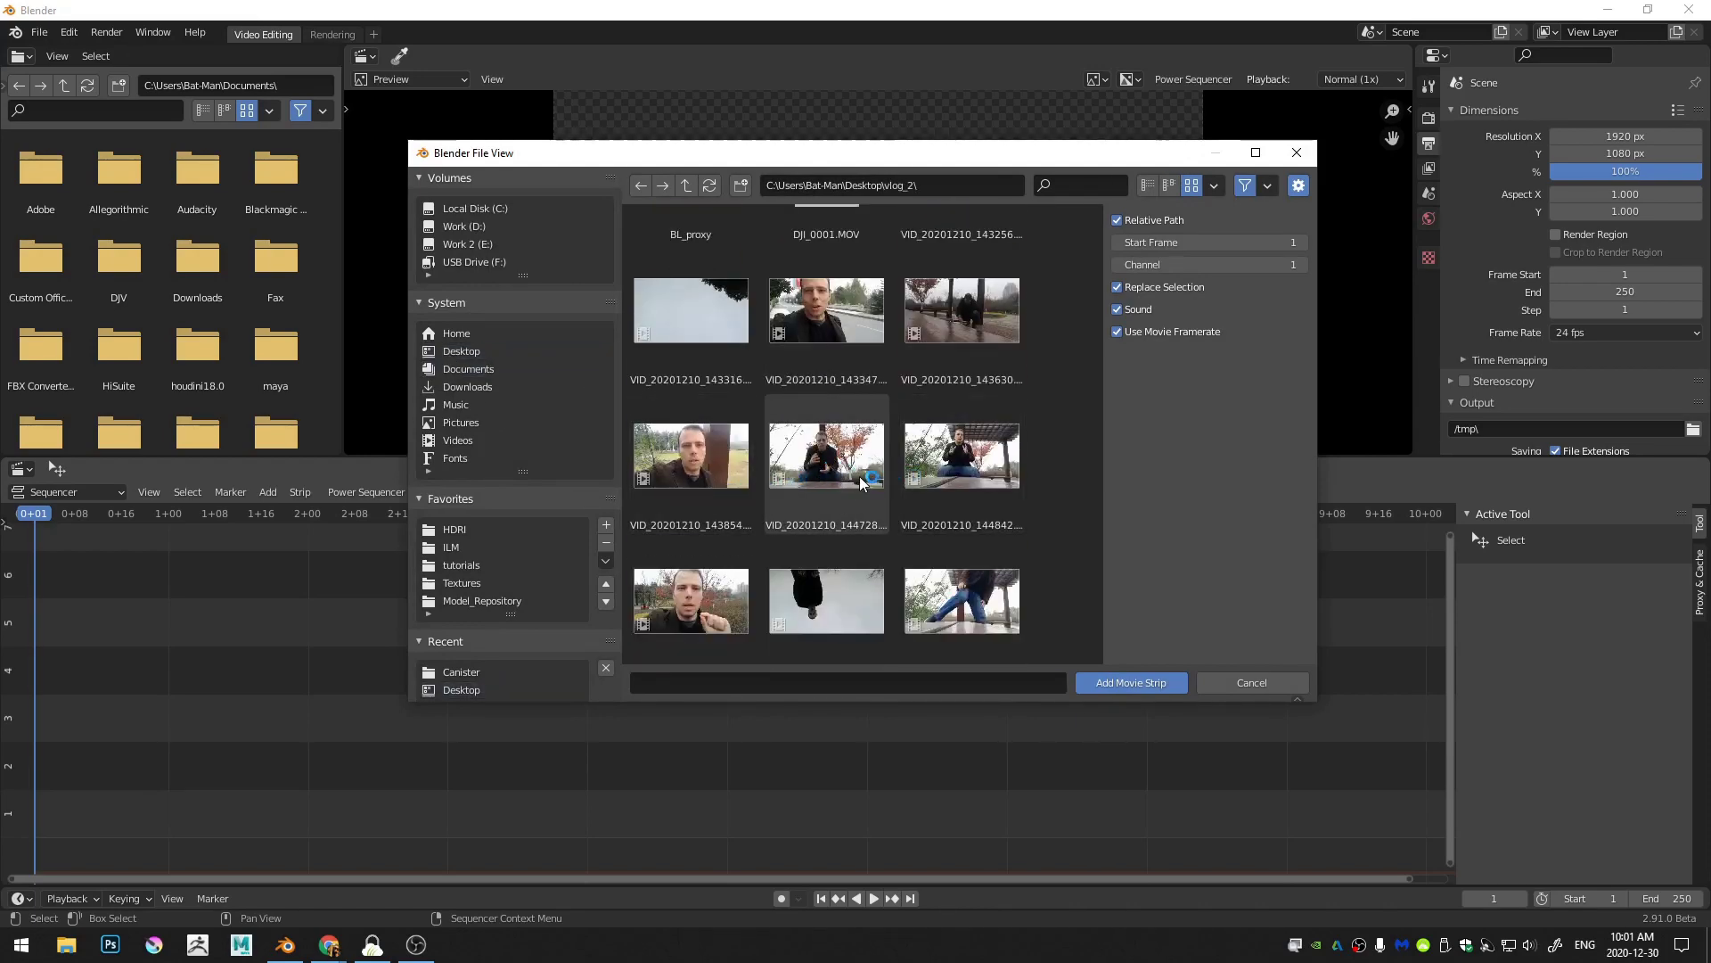
pyautogui.doubleClick(858, 476)
# Step: Turn on waveform display for the sound strips in the sequencer
pyautogui.click(149, 494)
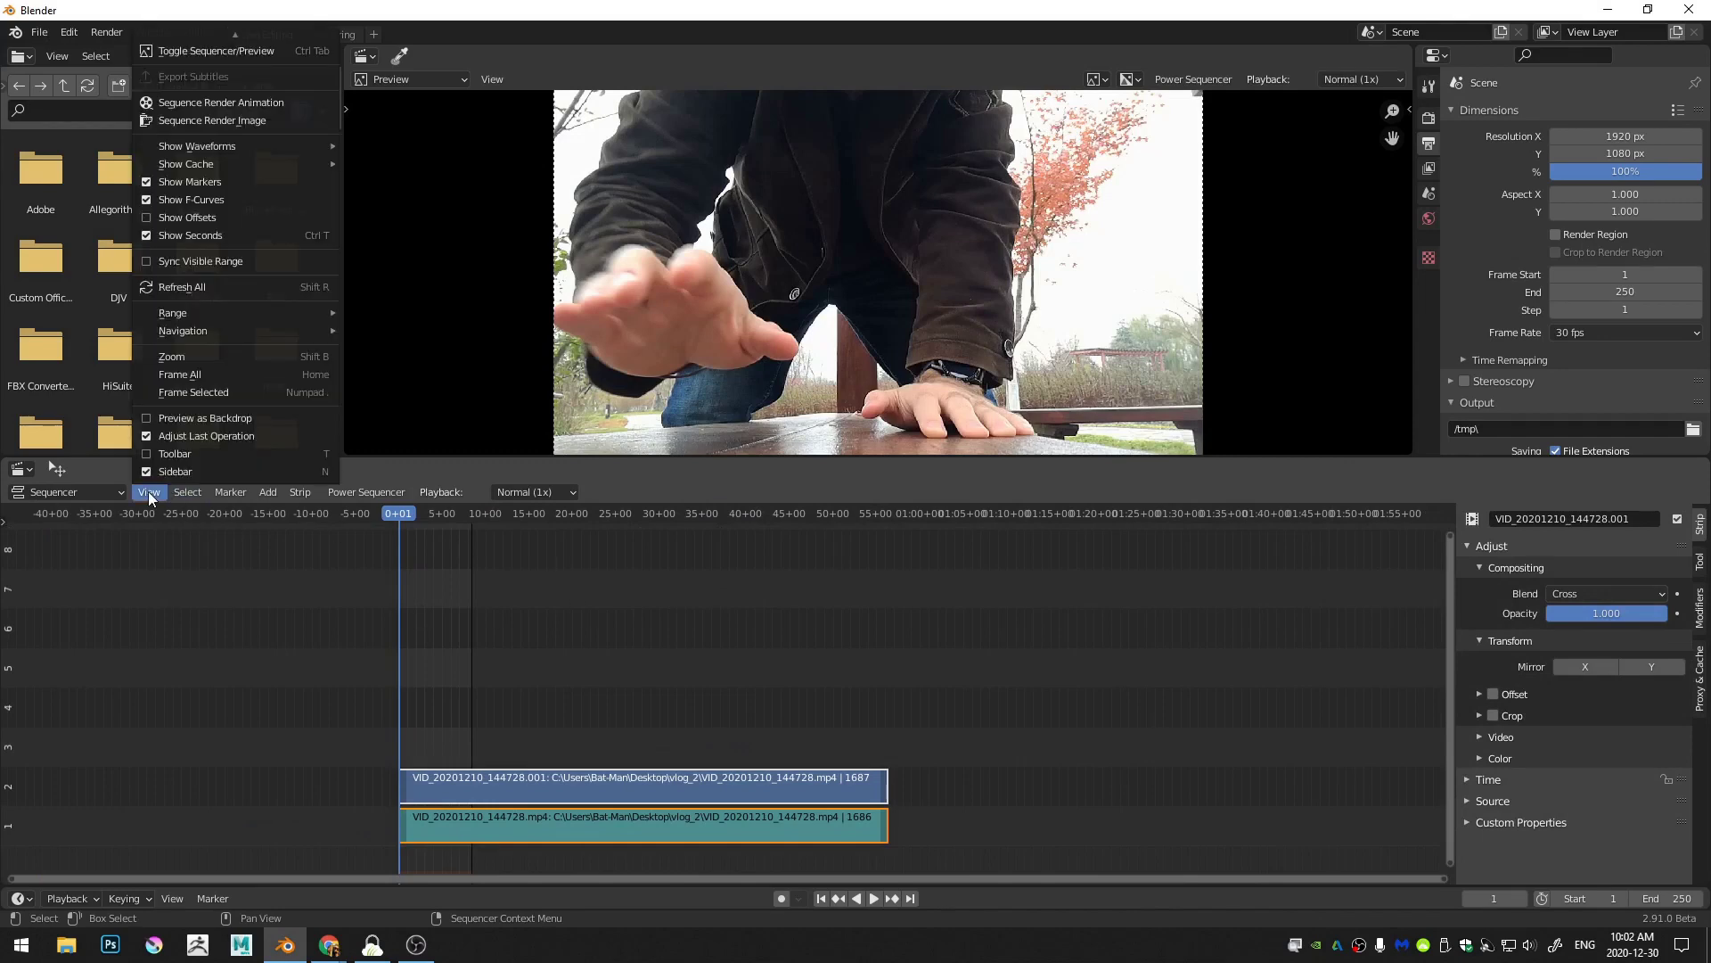
pyautogui.moveTo(287, 144)
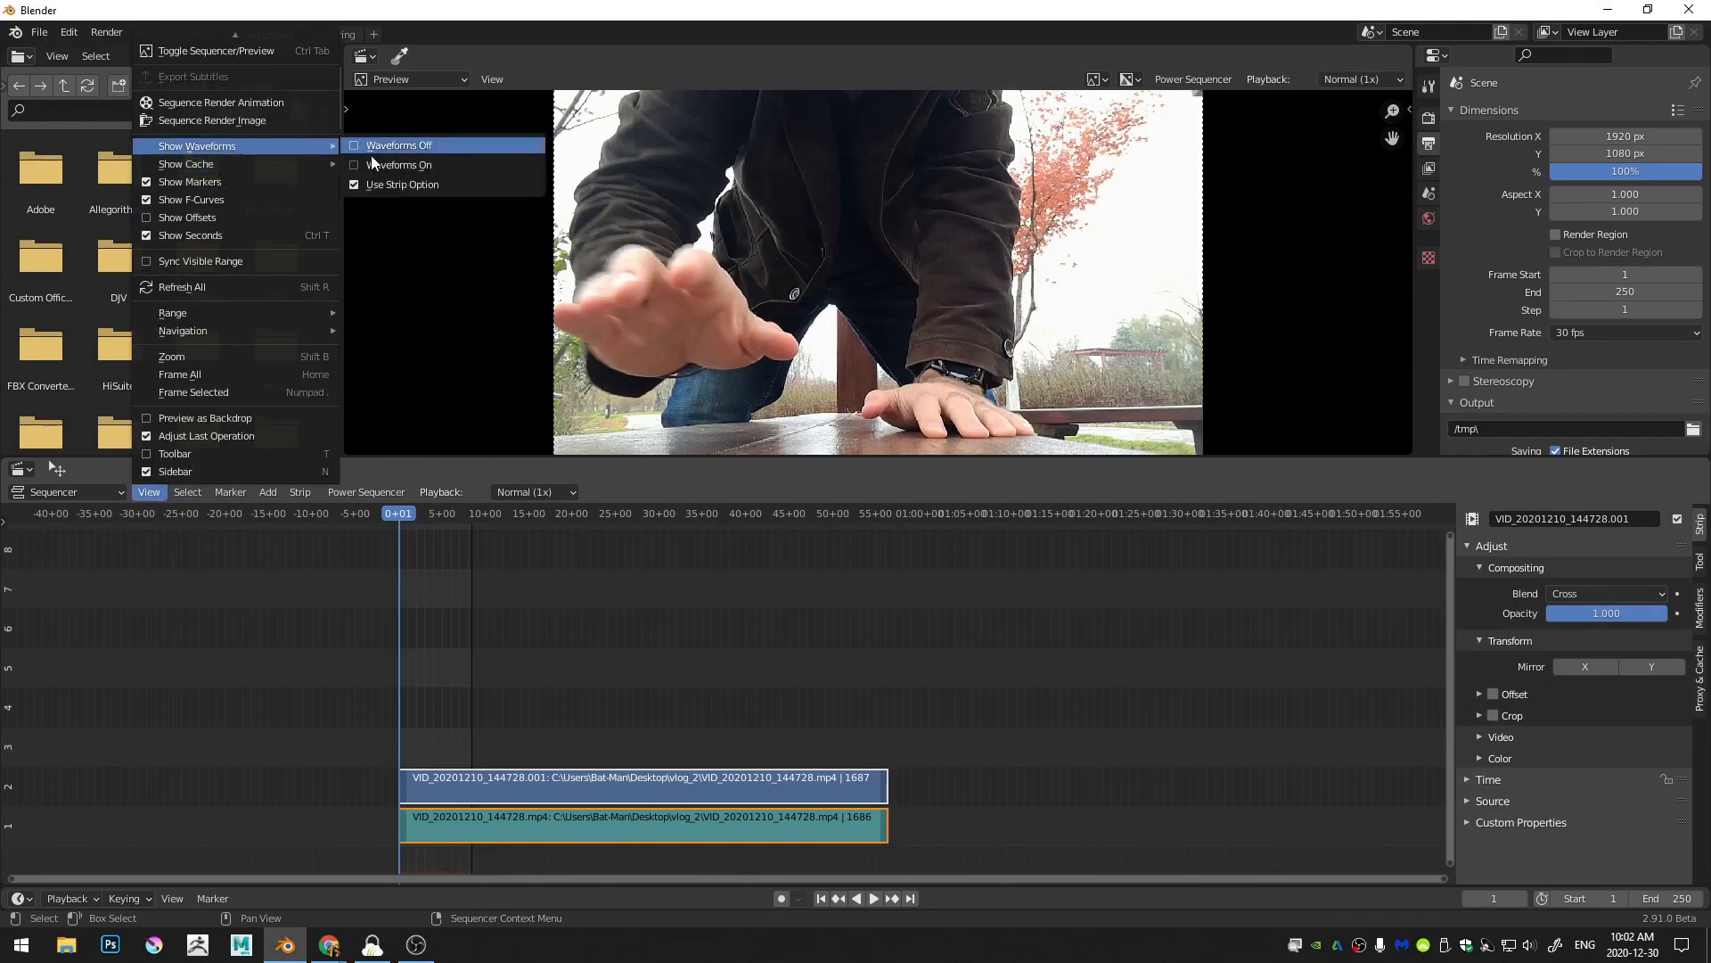
pyautogui.click(392, 164)
pyautogui.scroll(4, 497, 686)
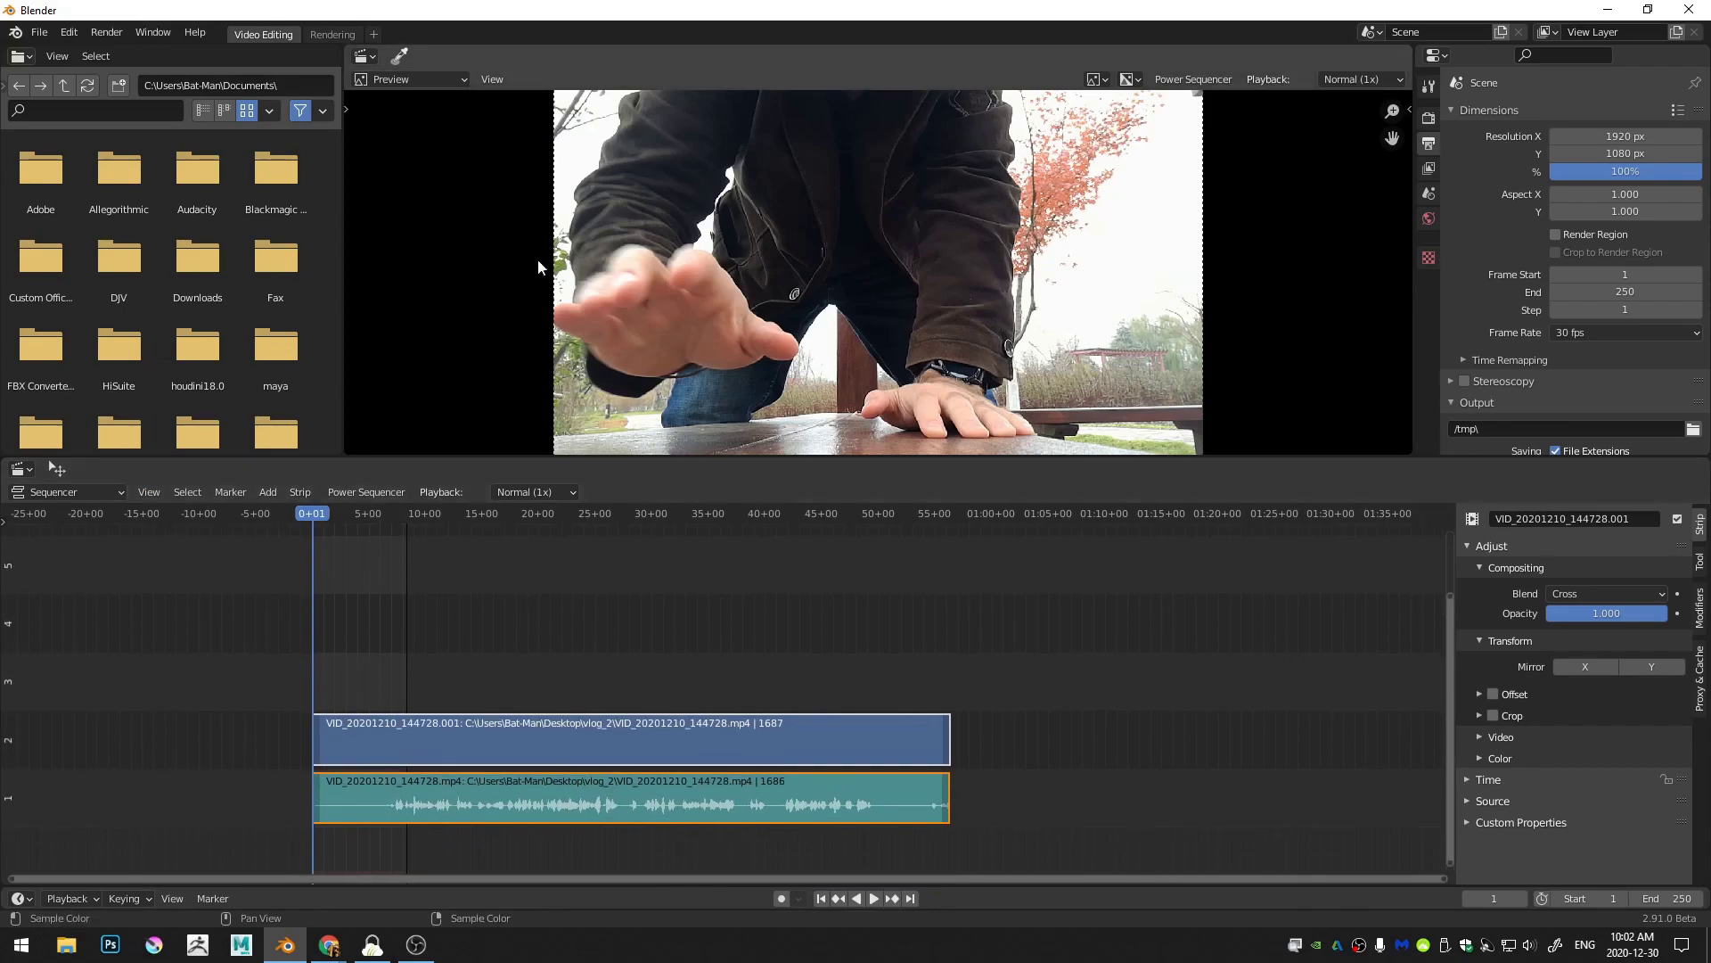
# Step: Set the preview's proxy render size to 25% in its view settings and hide the settings again
pyautogui.press('n')
pyautogui.click(1399, 155)
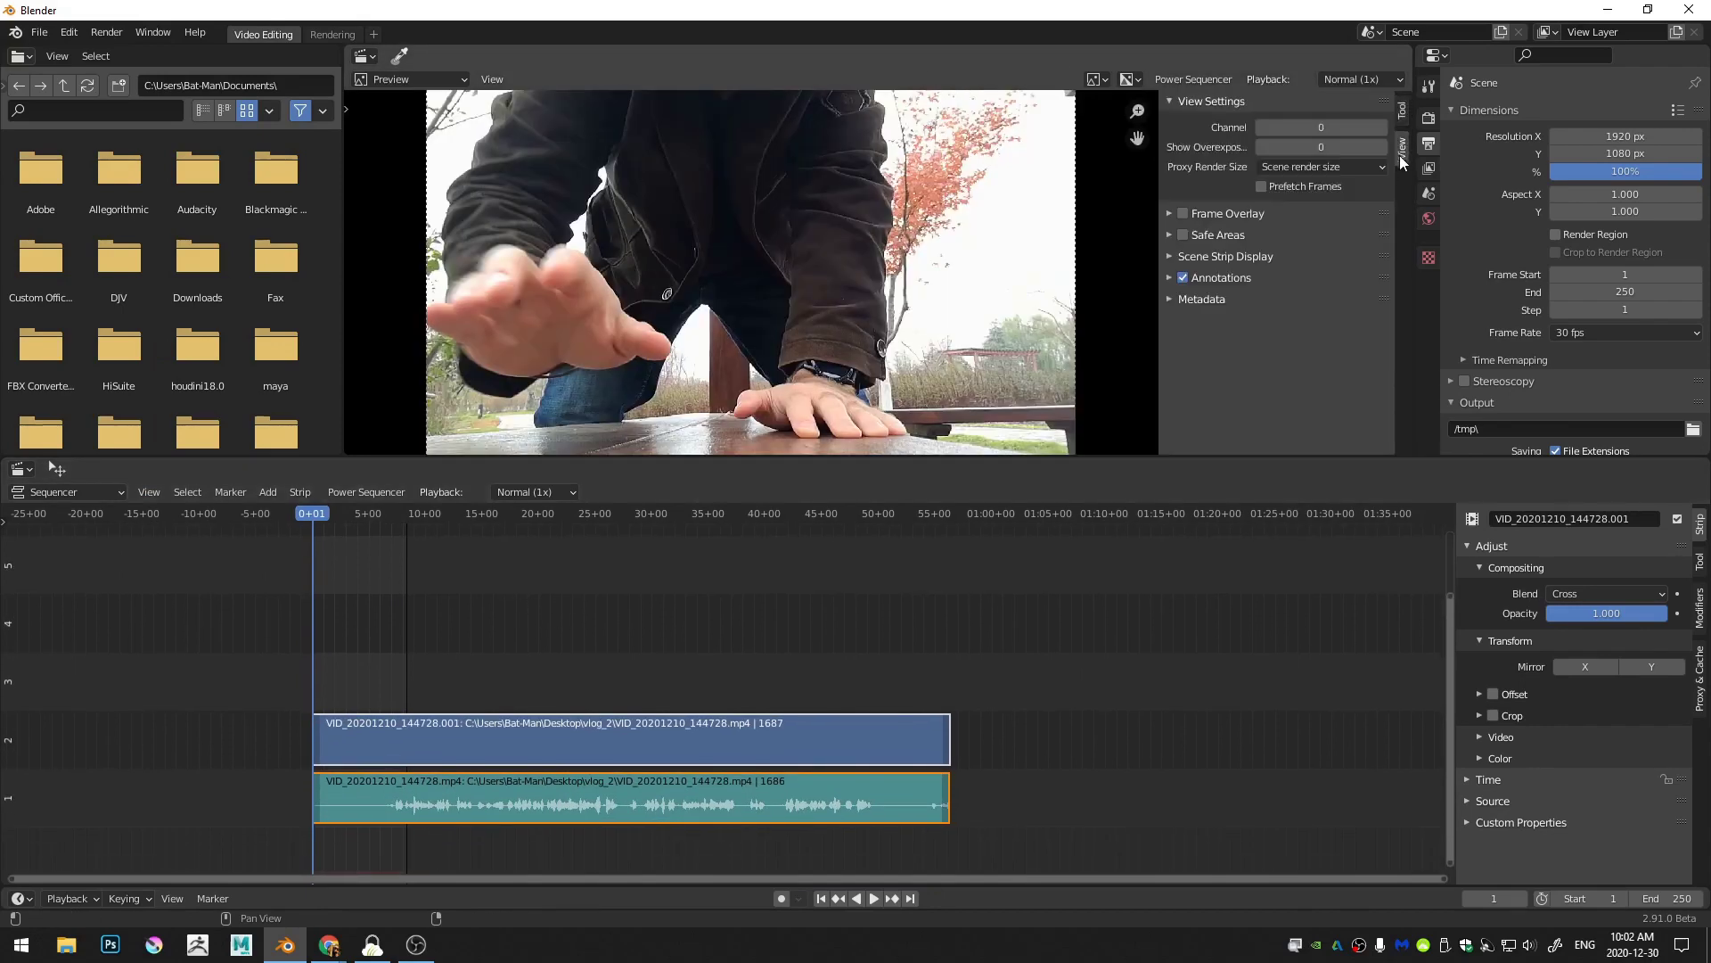
pyautogui.click(1308, 164)
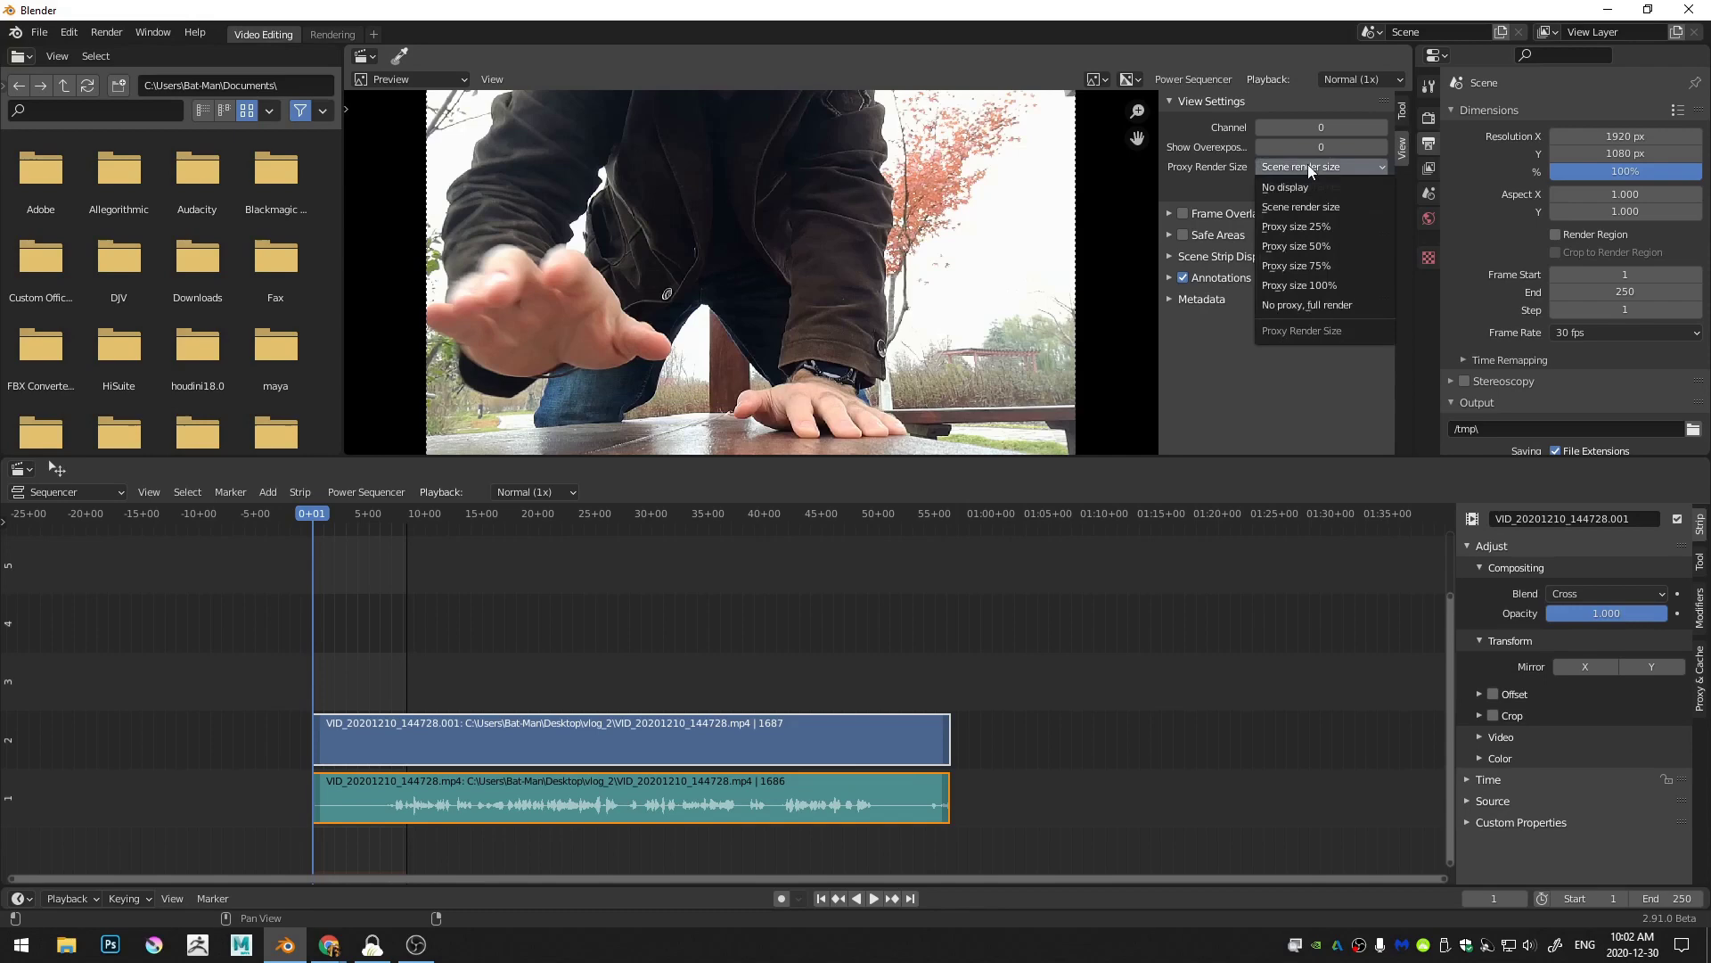
pyautogui.click(1323, 215)
pyautogui.press('n')
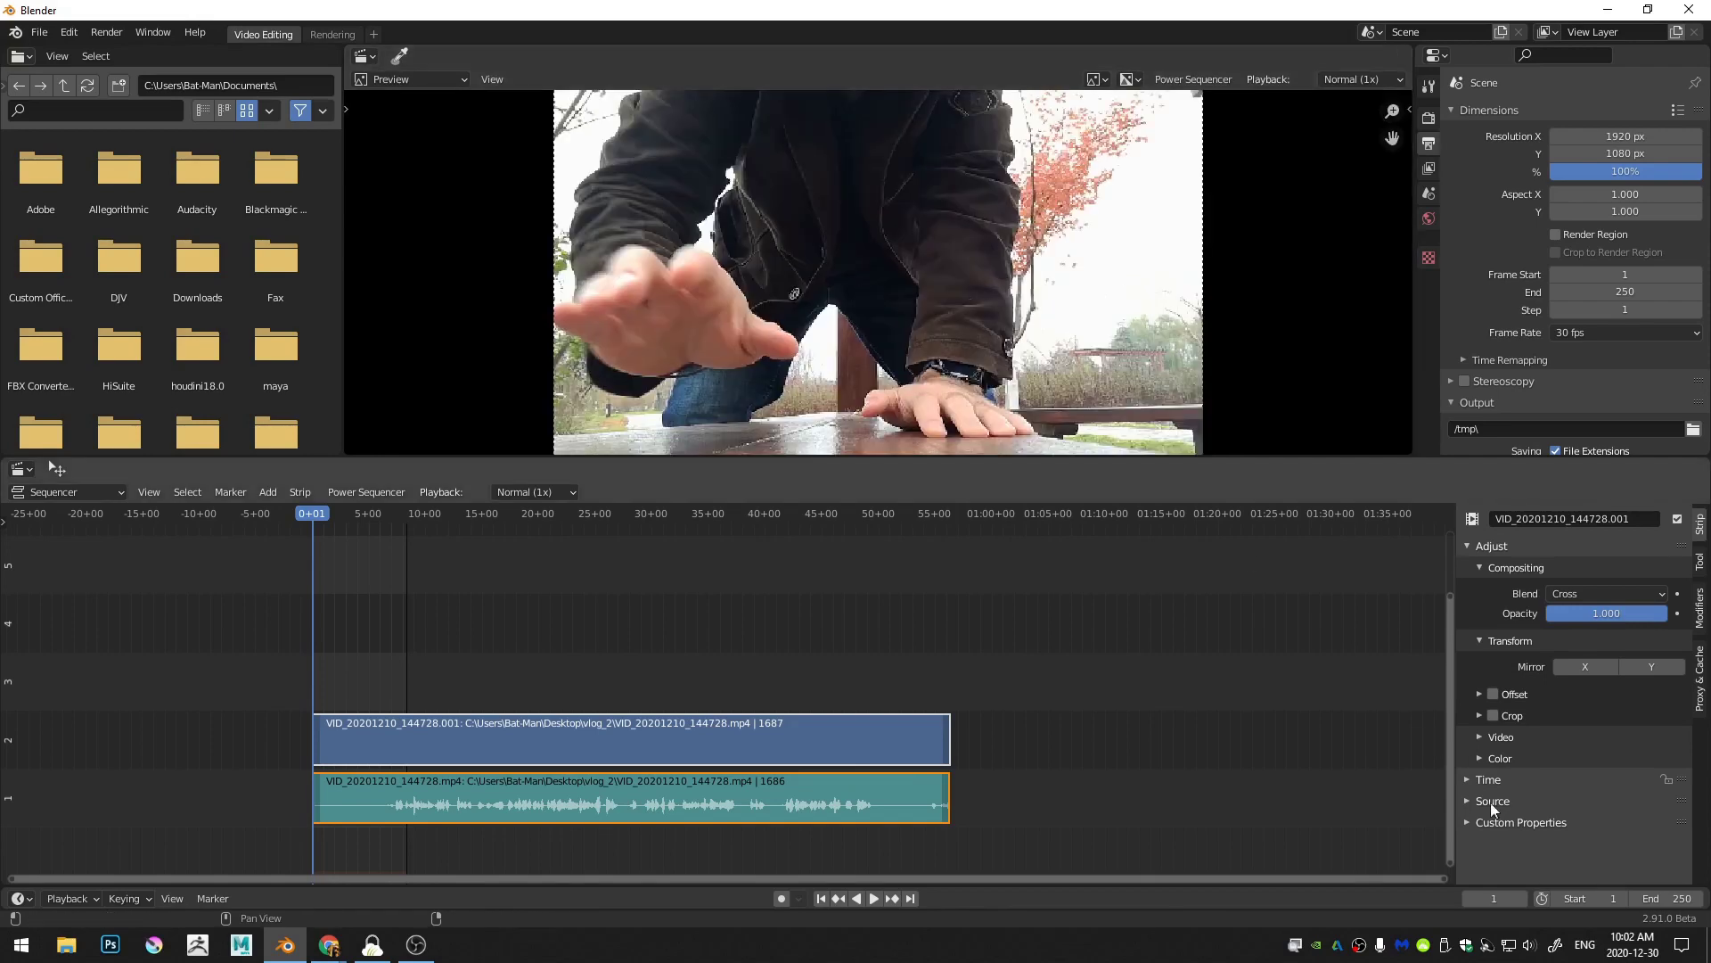
# Step: Enable a 25% strip proxy with timecode for the video strip and rebuild its proxy and timecode indices
pyautogui.click(640, 732)
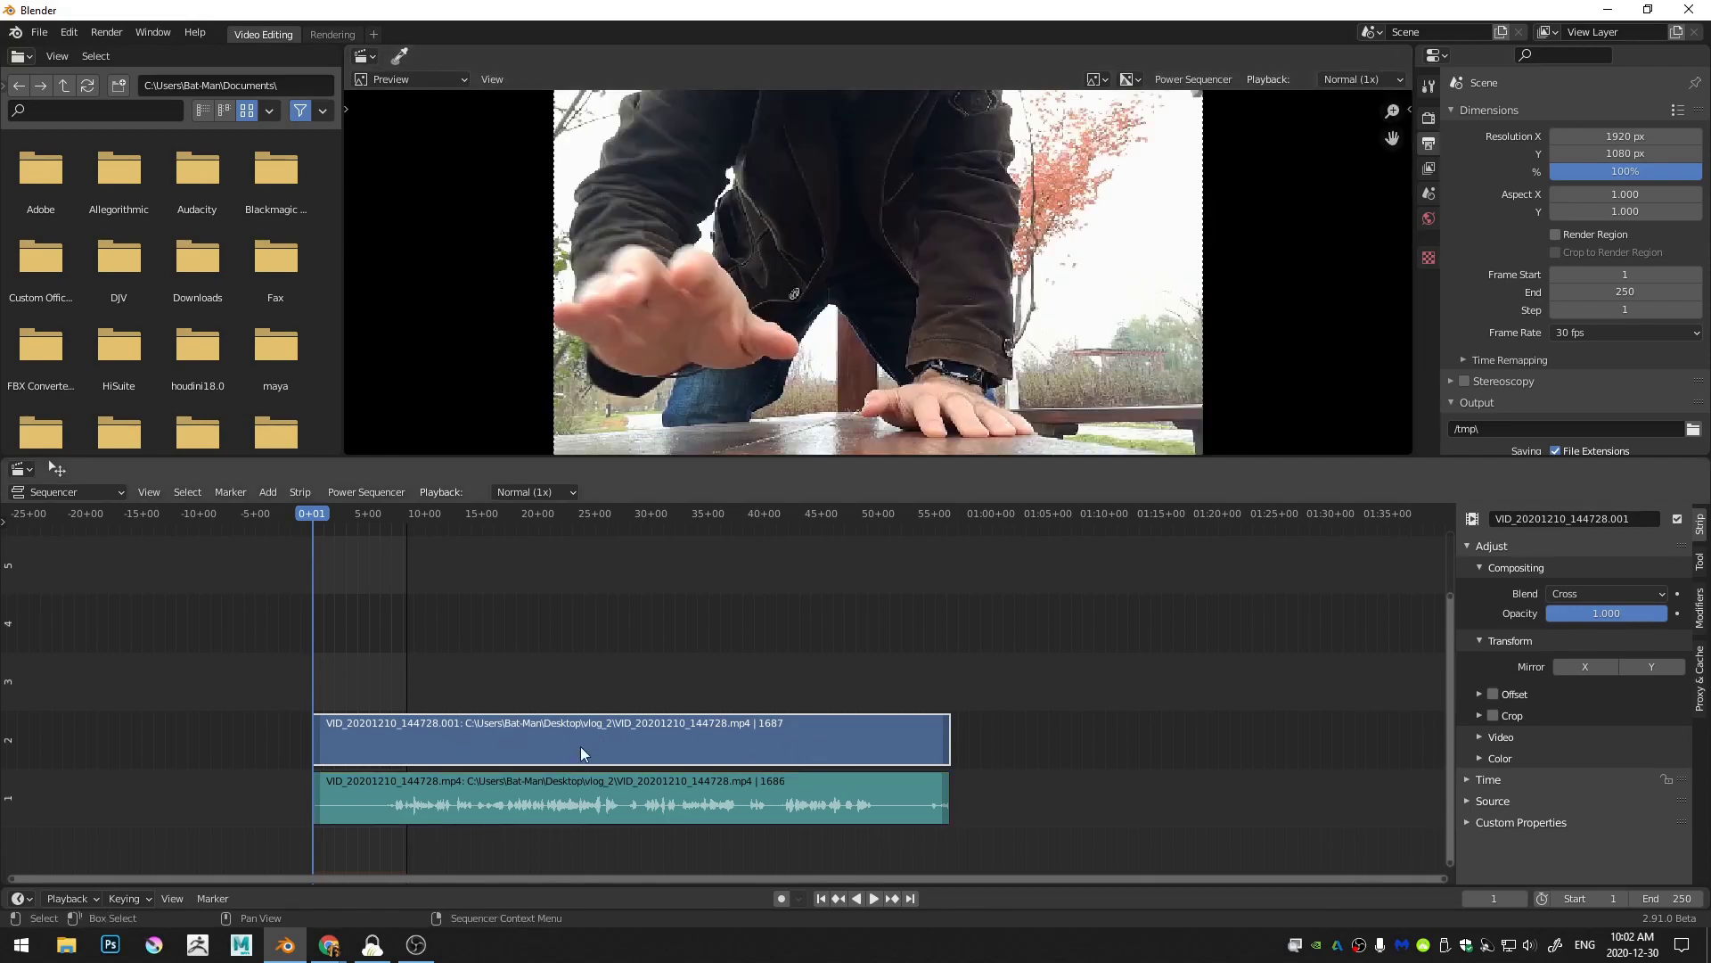
pyautogui.click(1702, 694)
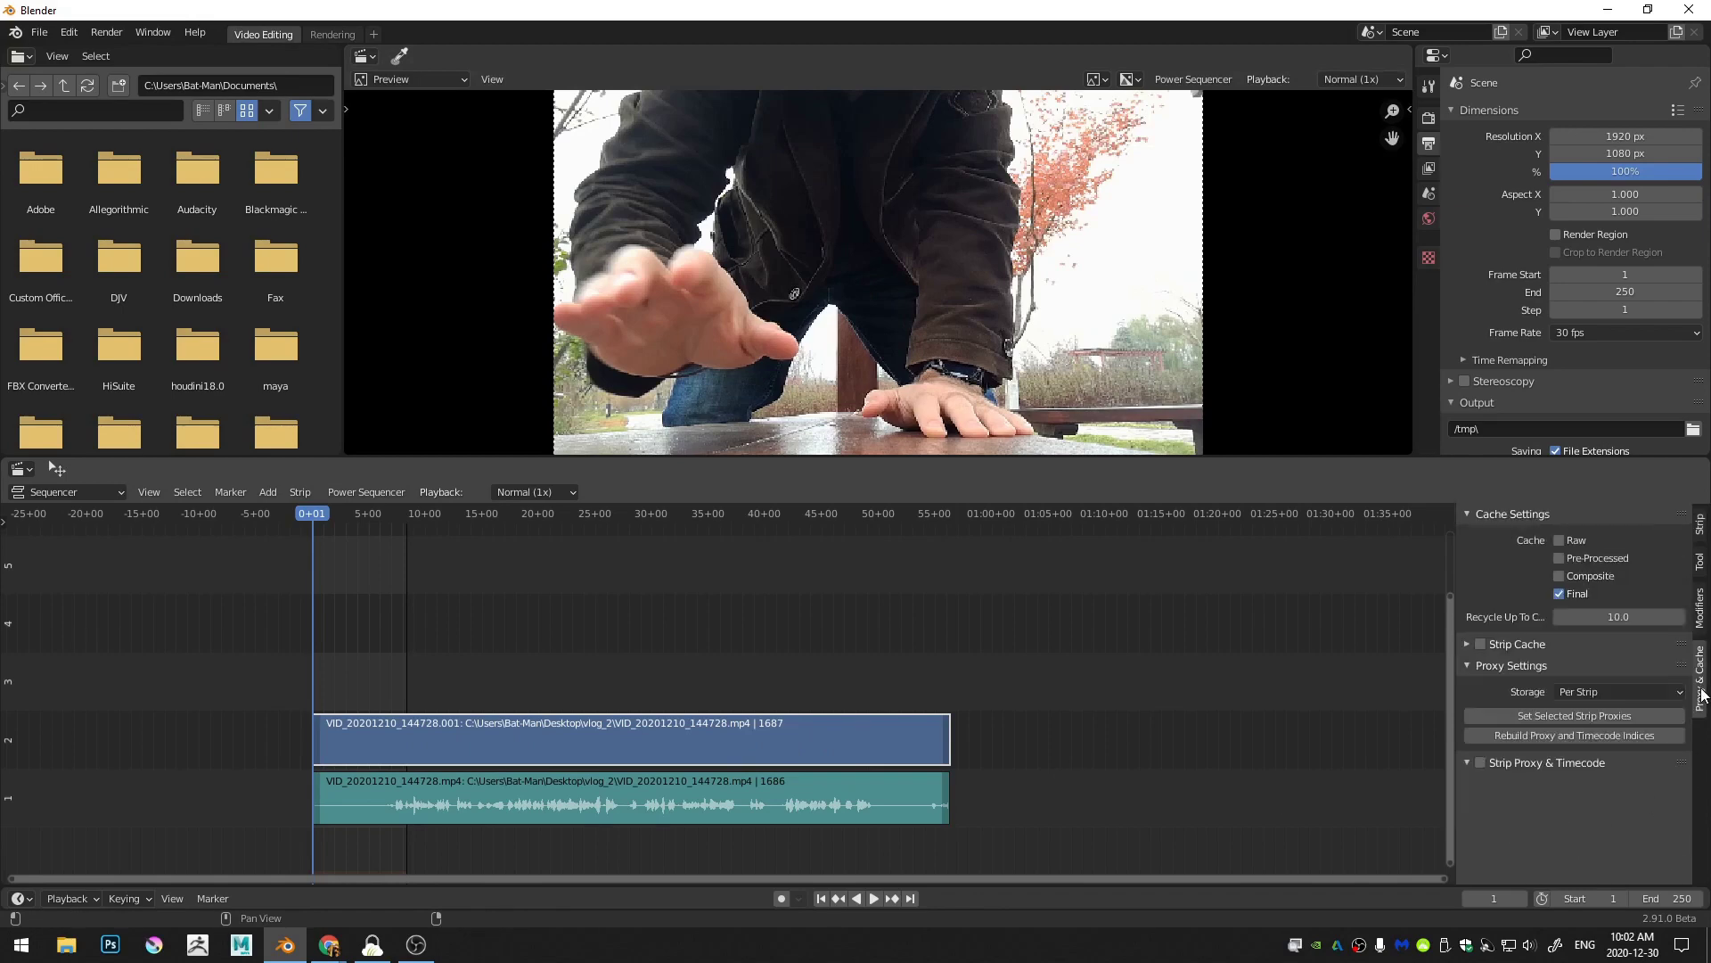
pyautogui.click(1481, 762)
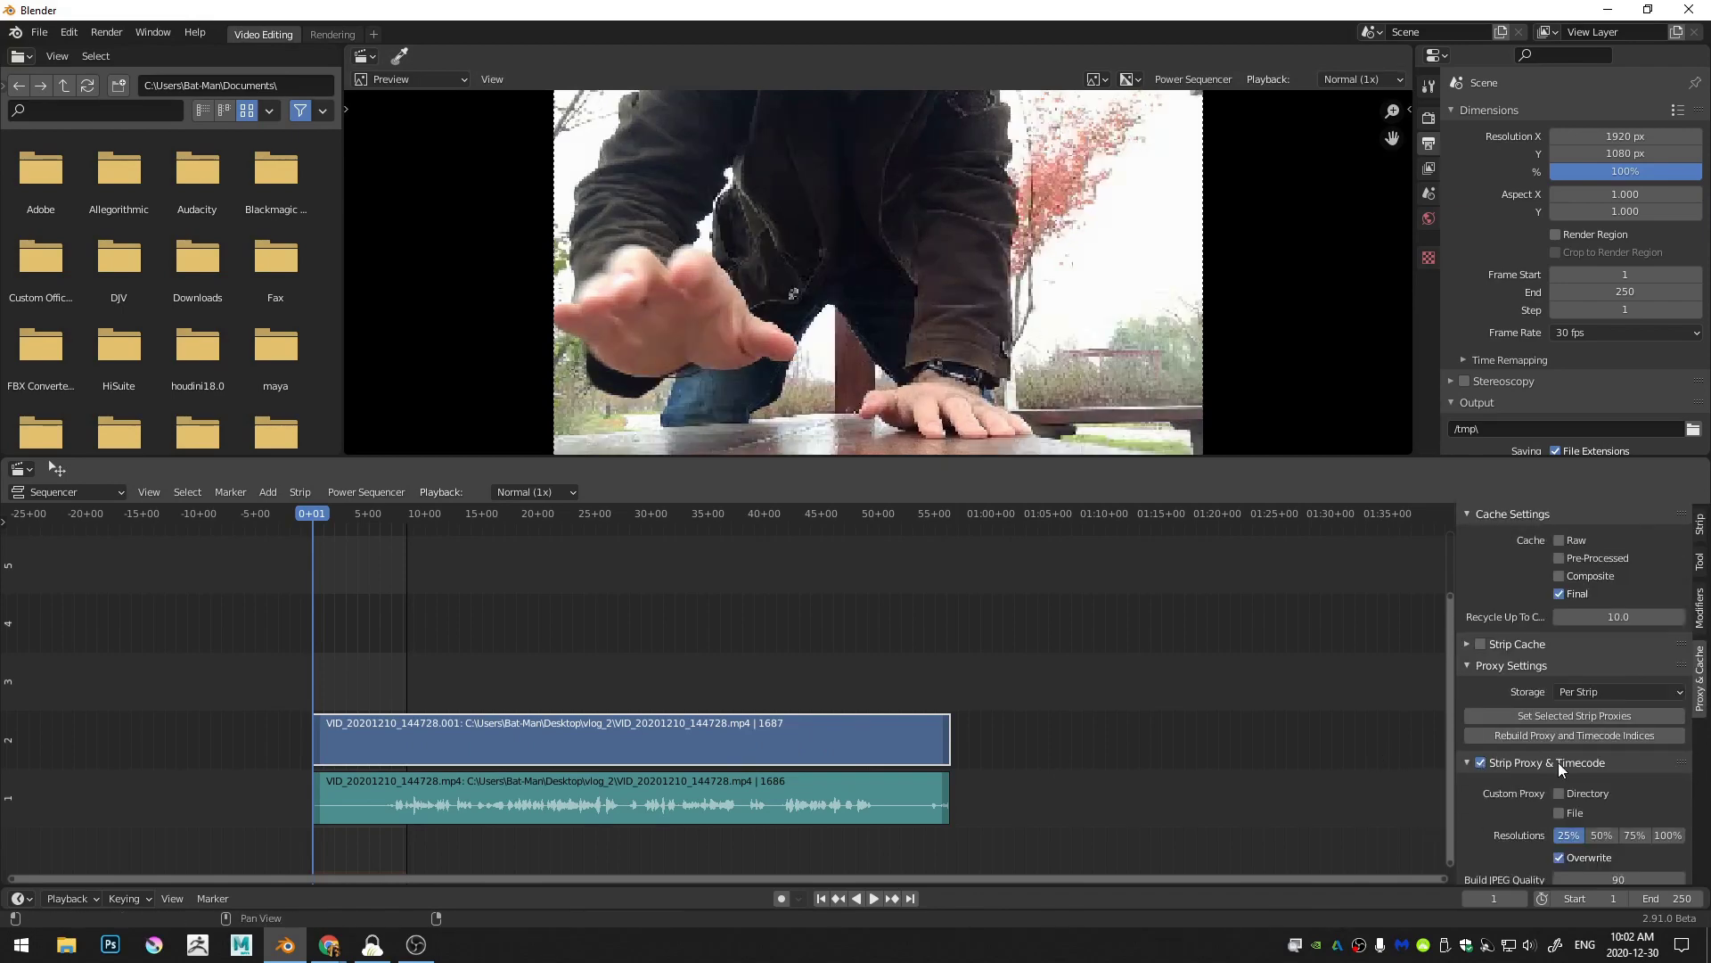
pyautogui.click(1492, 735)
# Step: Move the playhead to the clip's last frame and set the scene's end frame there, at 1687
pyautogui.moveTo(346, 517); pyautogui.dragTo(927, 658)
pyautogui.moveTo(992, 711); pyautogui.dragTo(512, 717, button='middle')
pyautogui.keyDown('ctrl'); pyautogui.moveTo(512, 716); pyautogui.dragTo(714, 719, button='middle'); pyautogui.keyUp('ctrl')
pyautogui.moveTo(400, 695); pyautogui.dragTo(734, 544, button='middle')
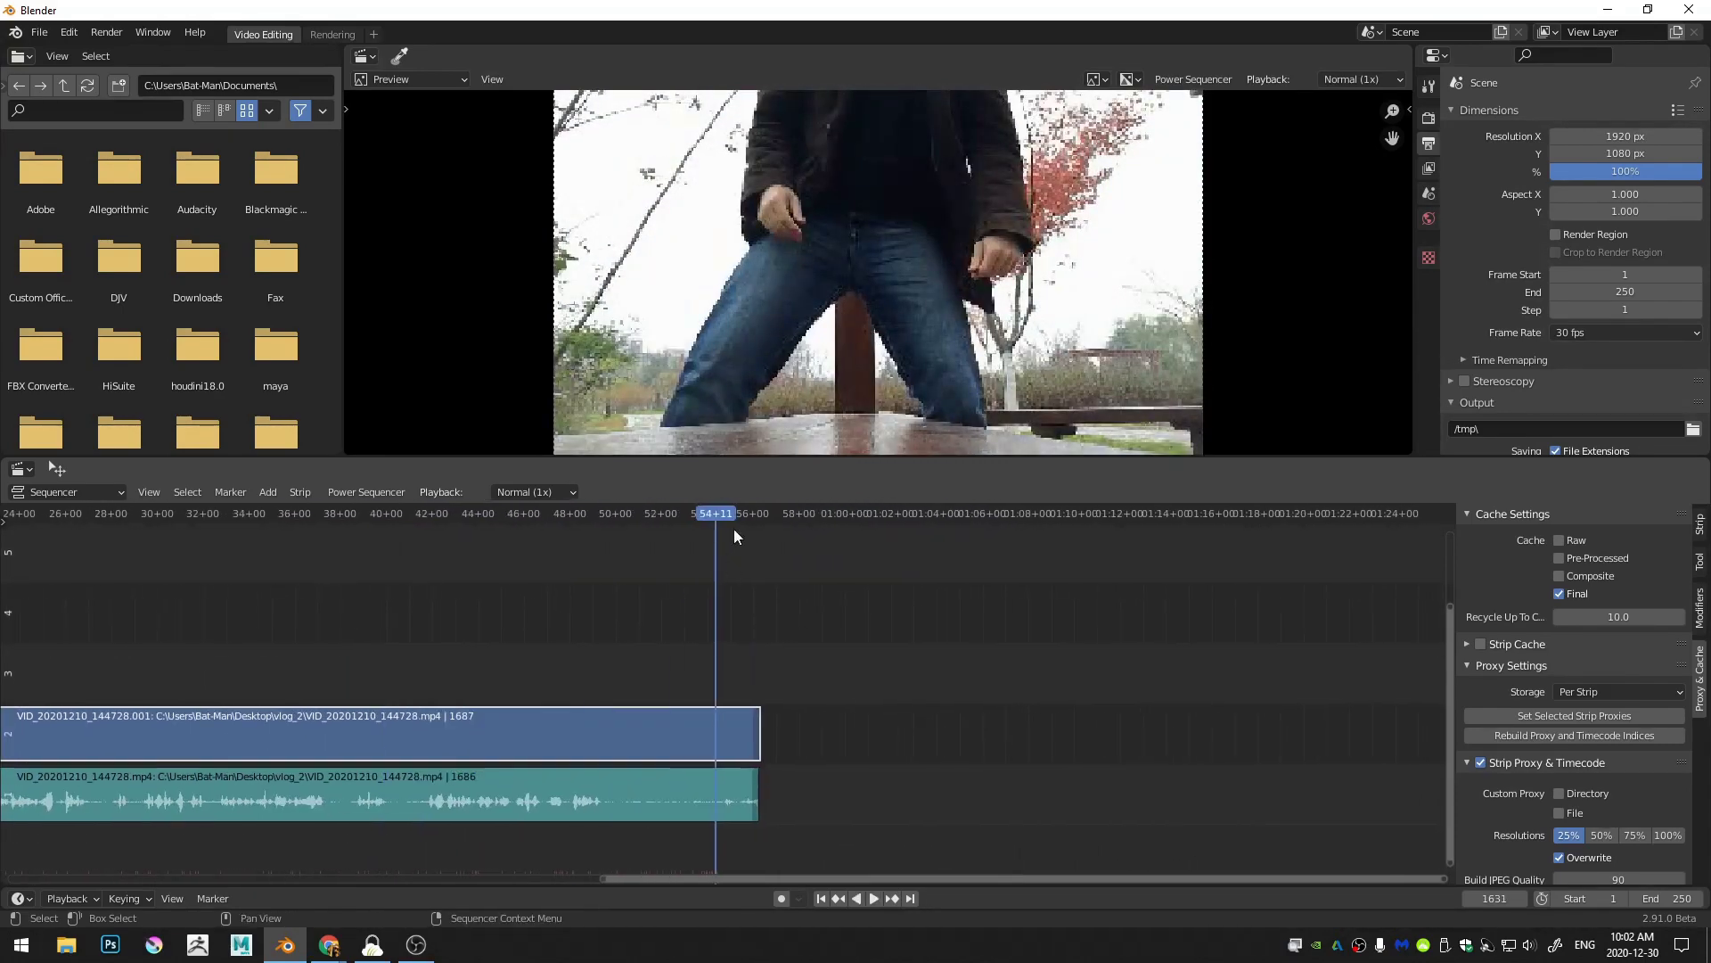
pyautogui.moveTo(718, 520); pyautogui.dragTo(760, 526)
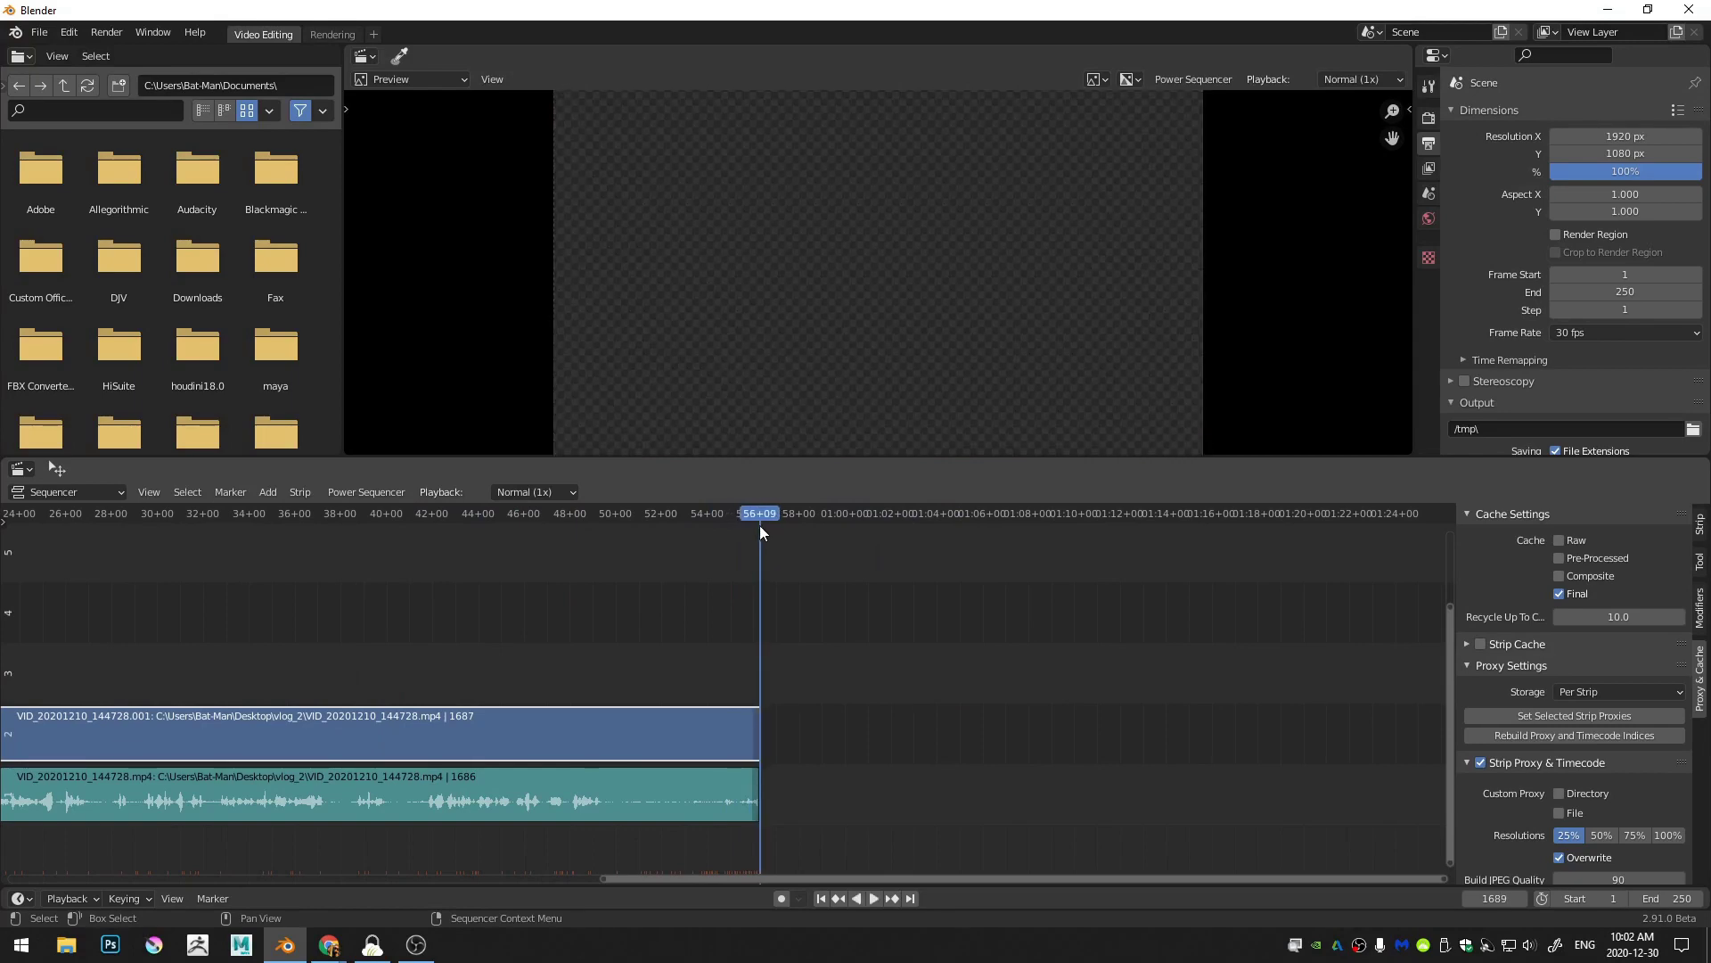
pyautogui.press('Left')
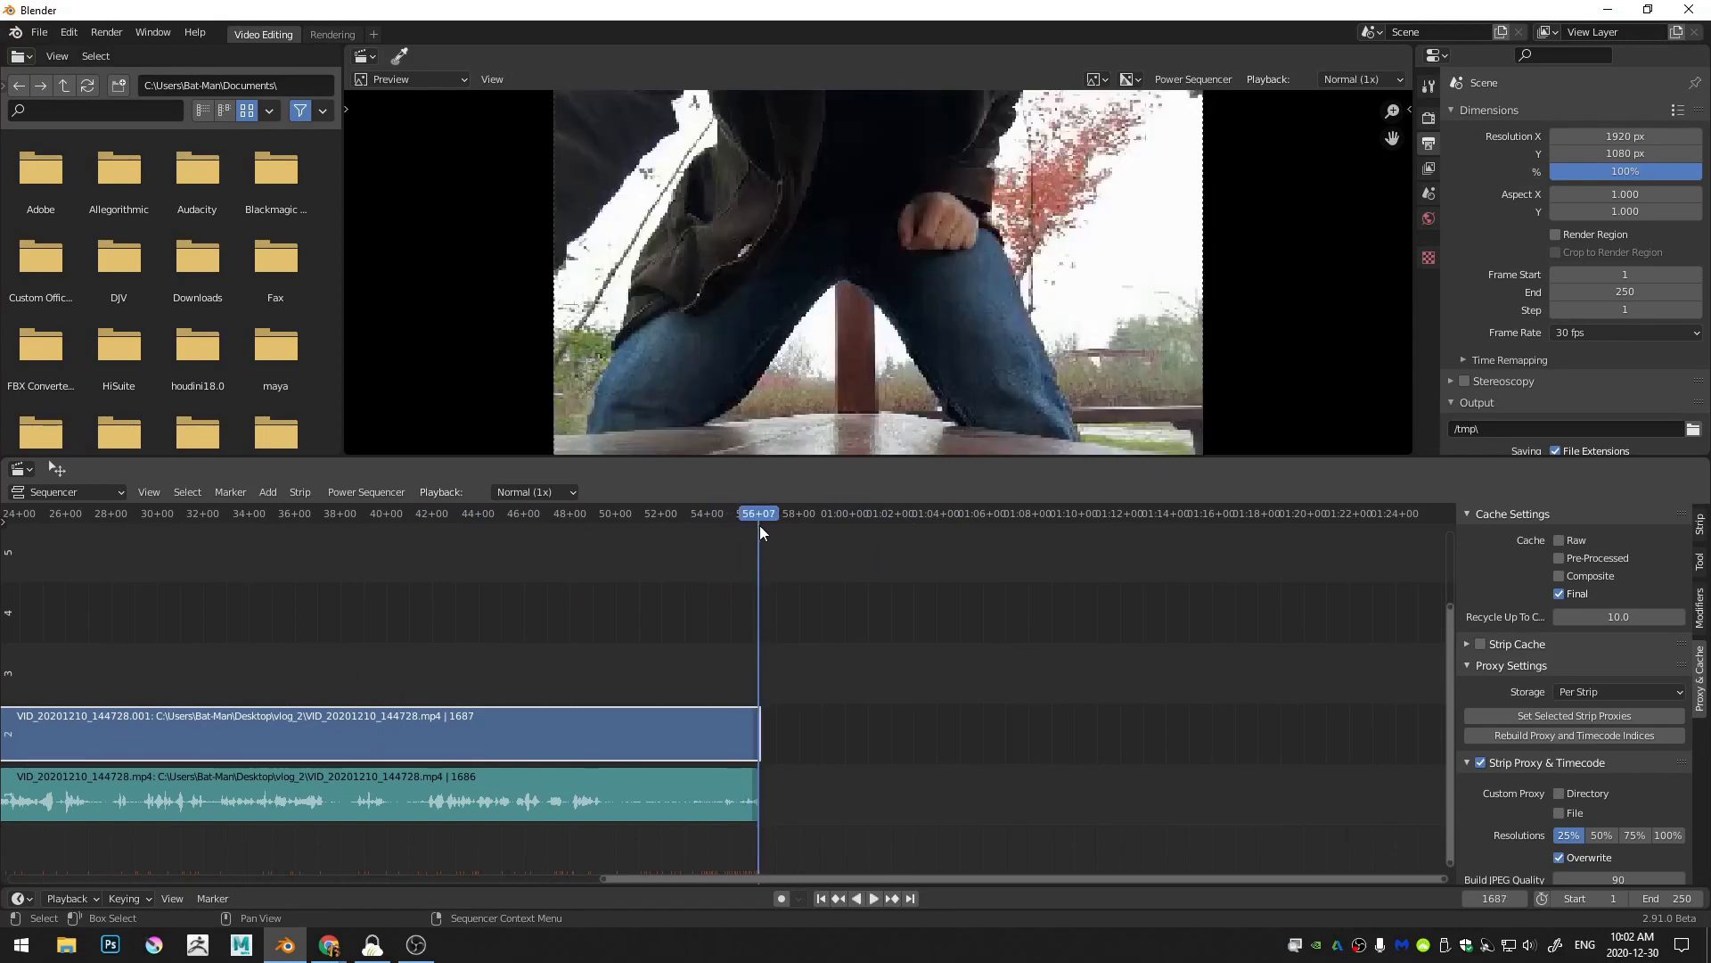
pyautogui.click(78, 899)
pyautogui.click(164, 863)
pyautogui.press('Home')
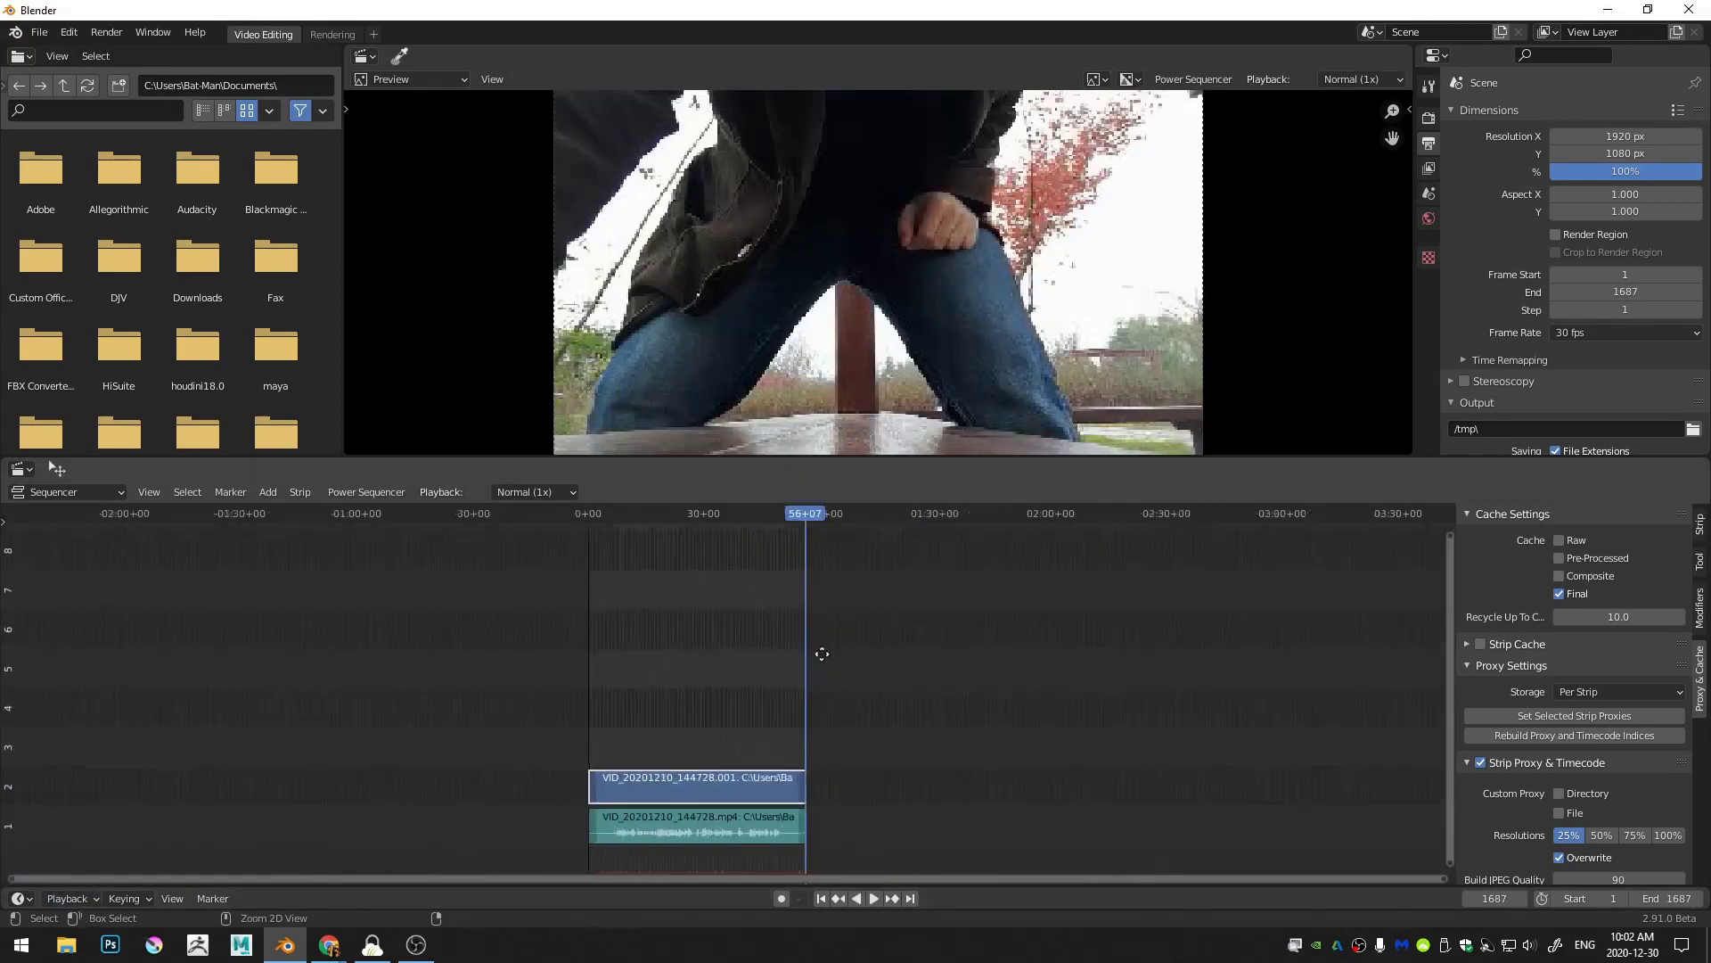
# Step: Try to split the video and sound strips at frame 311, then undo the split
pyautogui.moveTo(789, 522); pyautogui.dragTo(721, 538)
pyautogui.keyDown('ctrl'); pyautogui.moveTo(765, 705); pyautogui.dragTo(917, 648, button='middle'); pyautogui.keyUp('ctrl')
pyautogui.moveTo(822, 574); pyautogui.dragTo(451, 553)
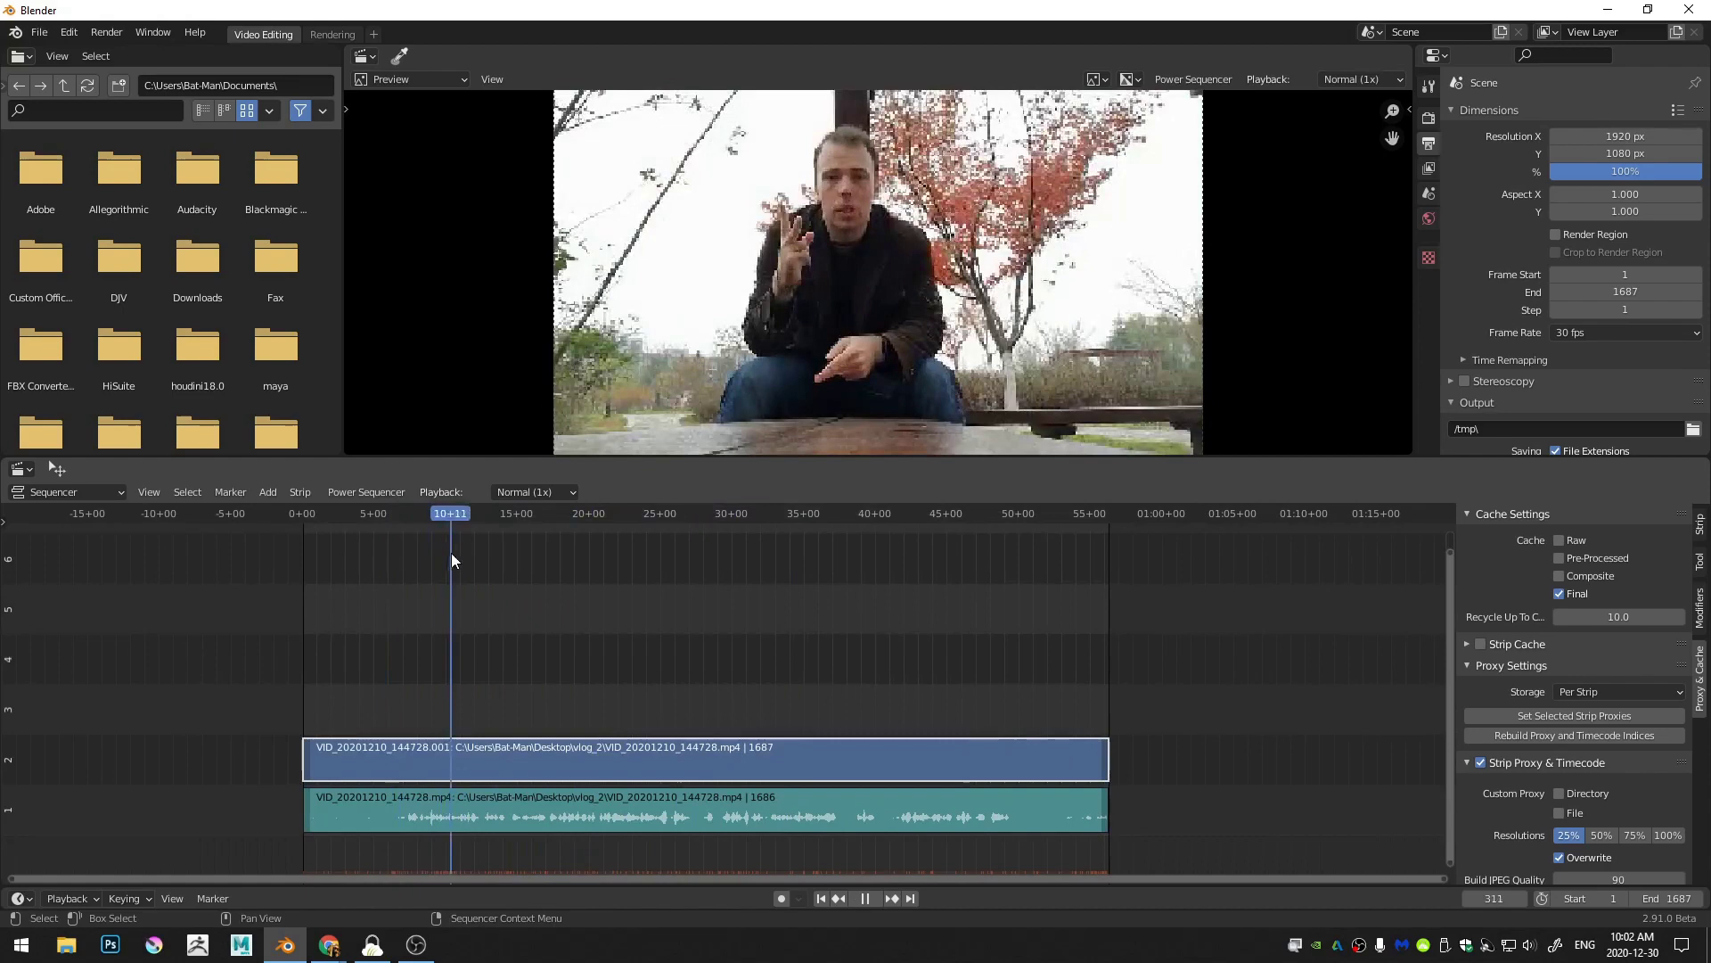
pyautogui.click(512, 643)
pyautogui.press('k')
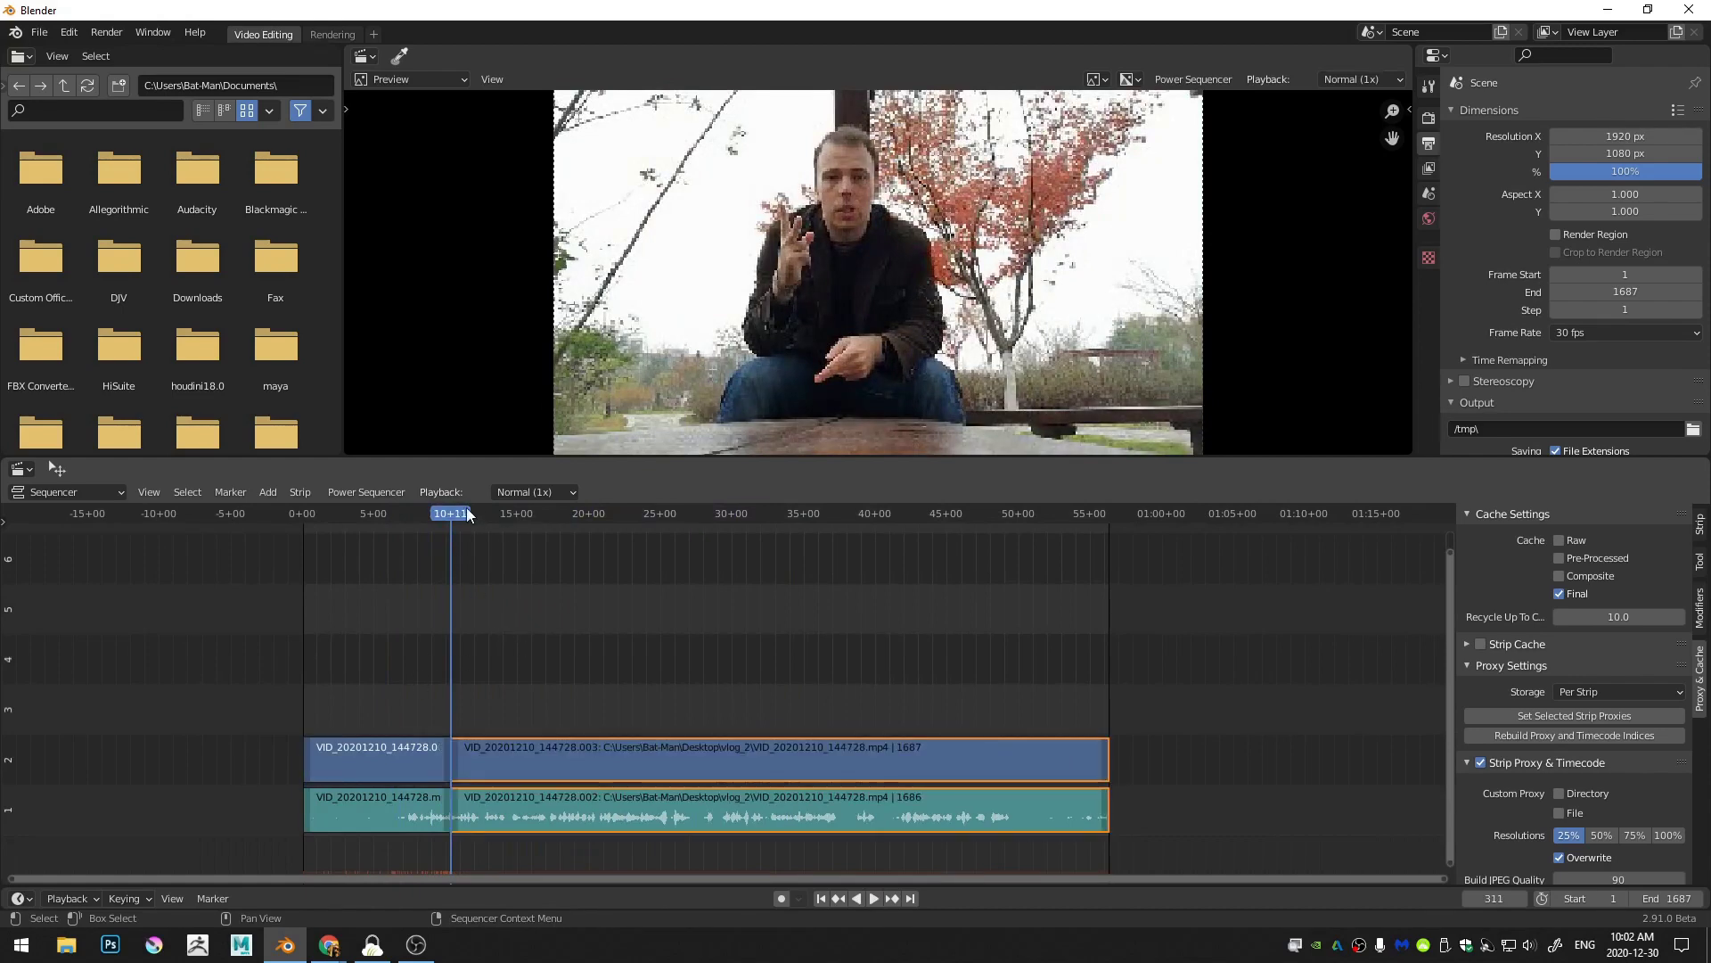
pyautogui.moveTo(467, 511); pyautogui.dragTo(800, 527)
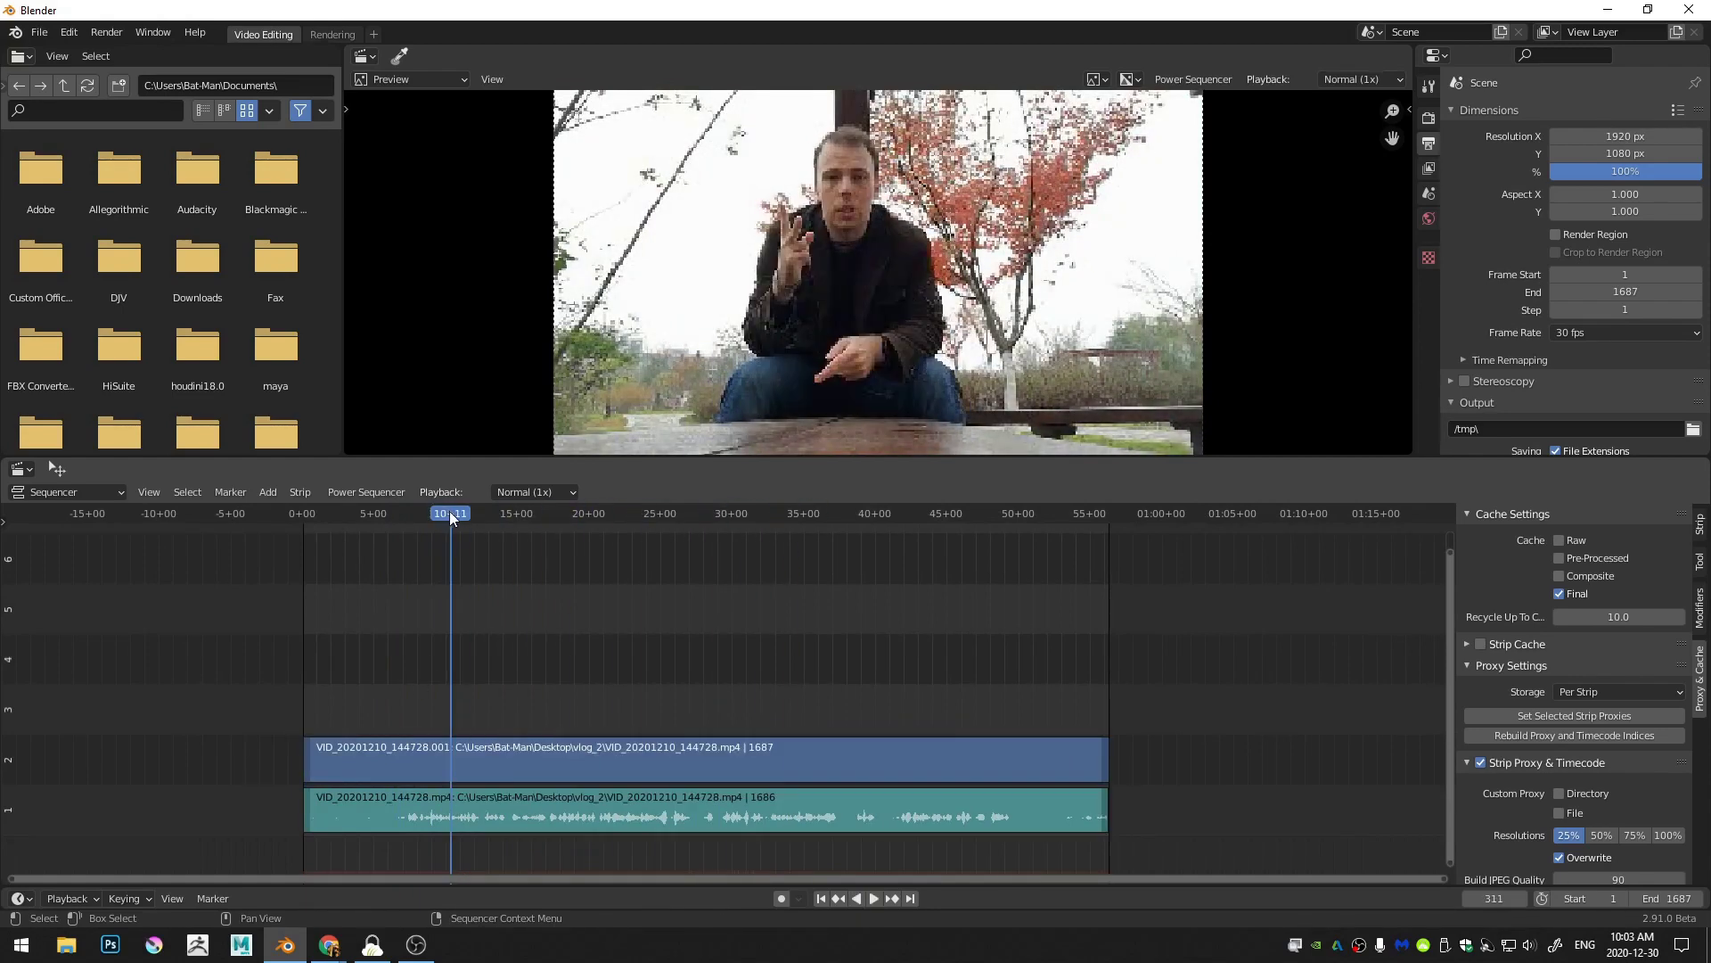
# Step: Return the playhead to the first frame and rename the current scene as Face_Blur_Edit
pyautogui.click(822, 899)
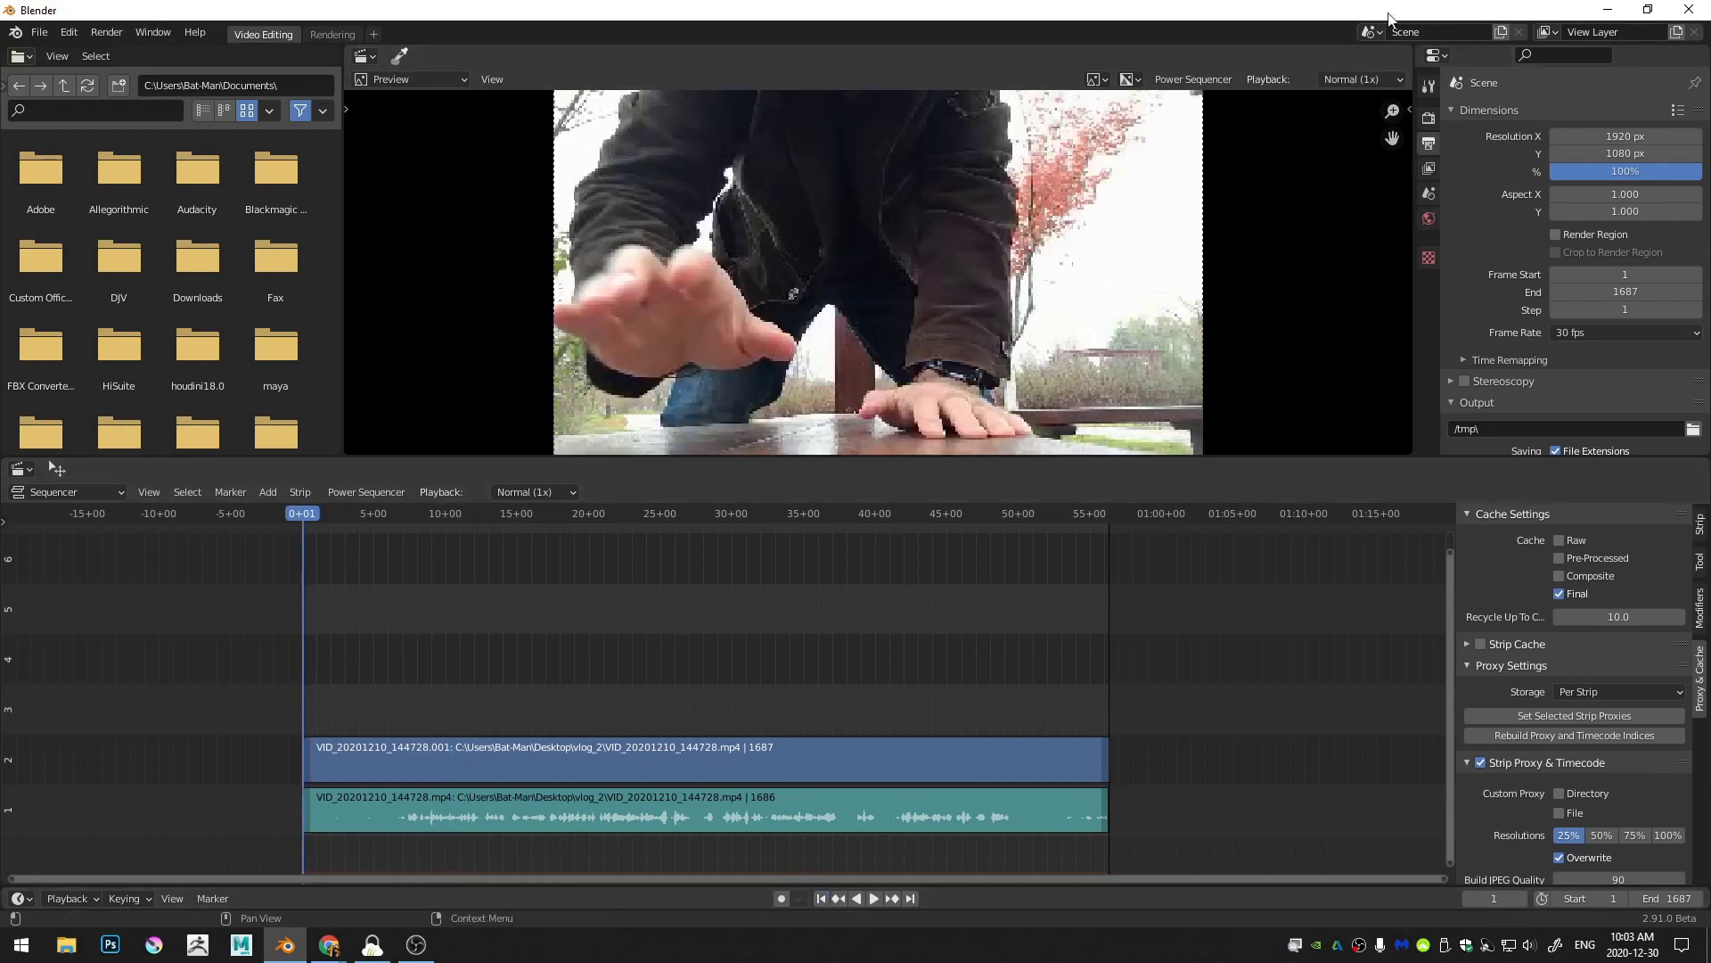
pyautogui.click(1373, 32)
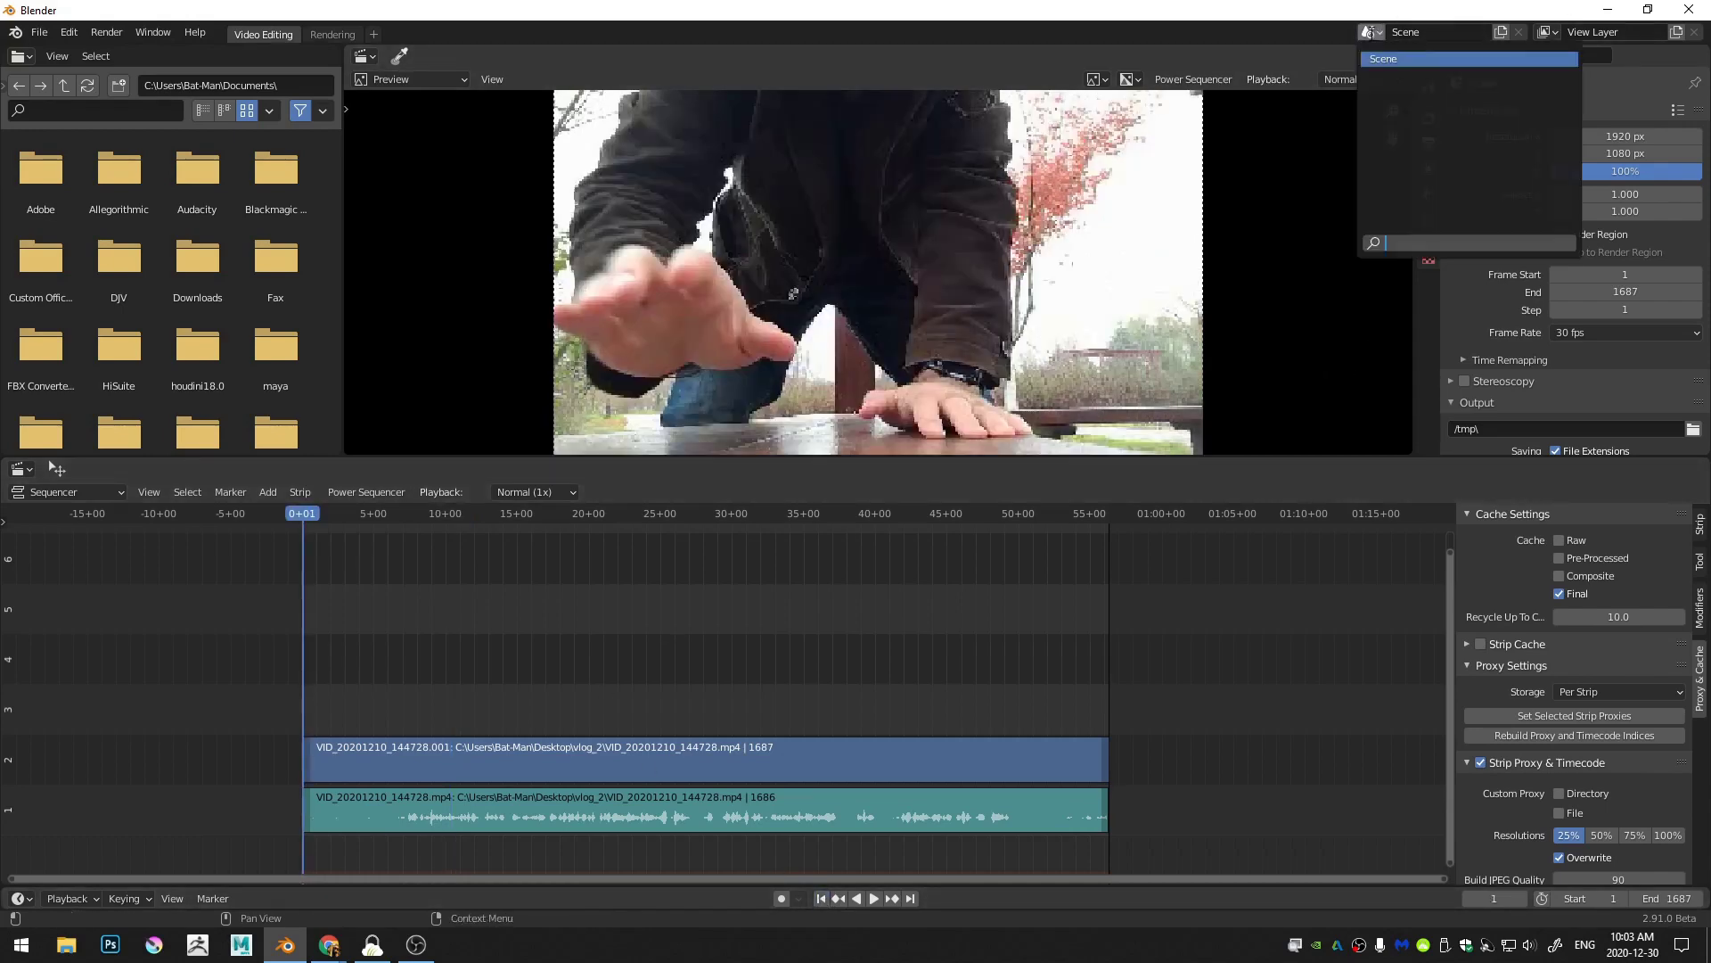
pyautogui.click(1430, 35)
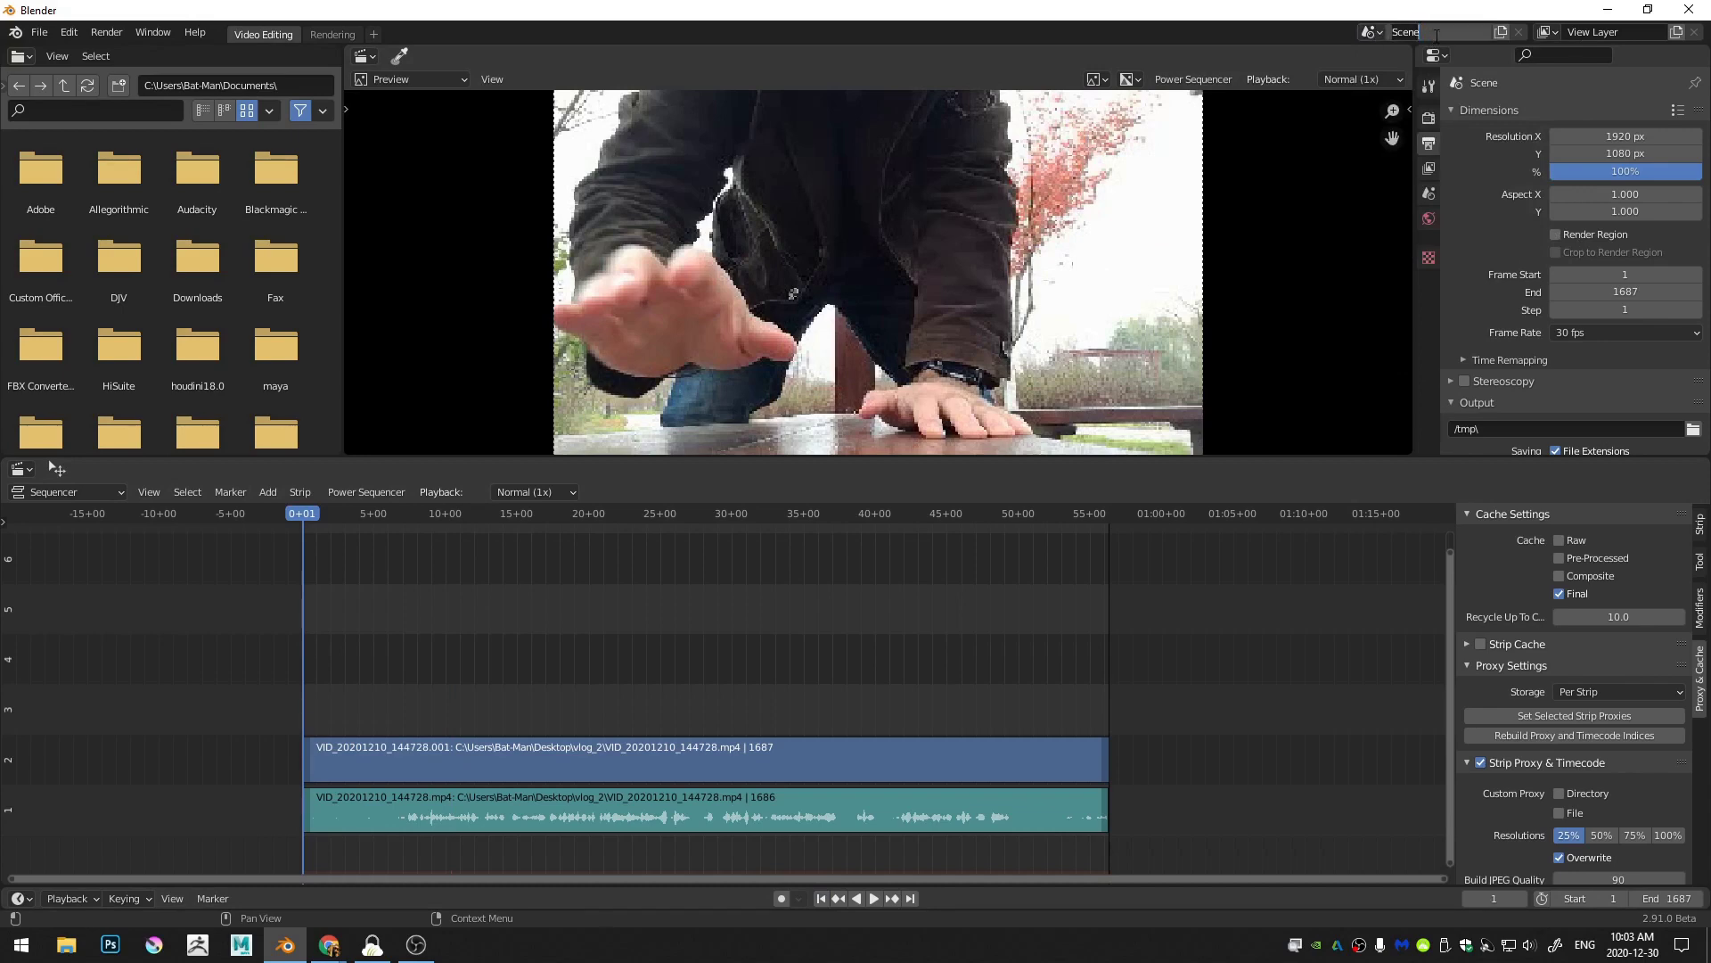
pyautogui.write('F')
pyautogui.write('ace_Blur_Edit')
pyautogui.press('Return')
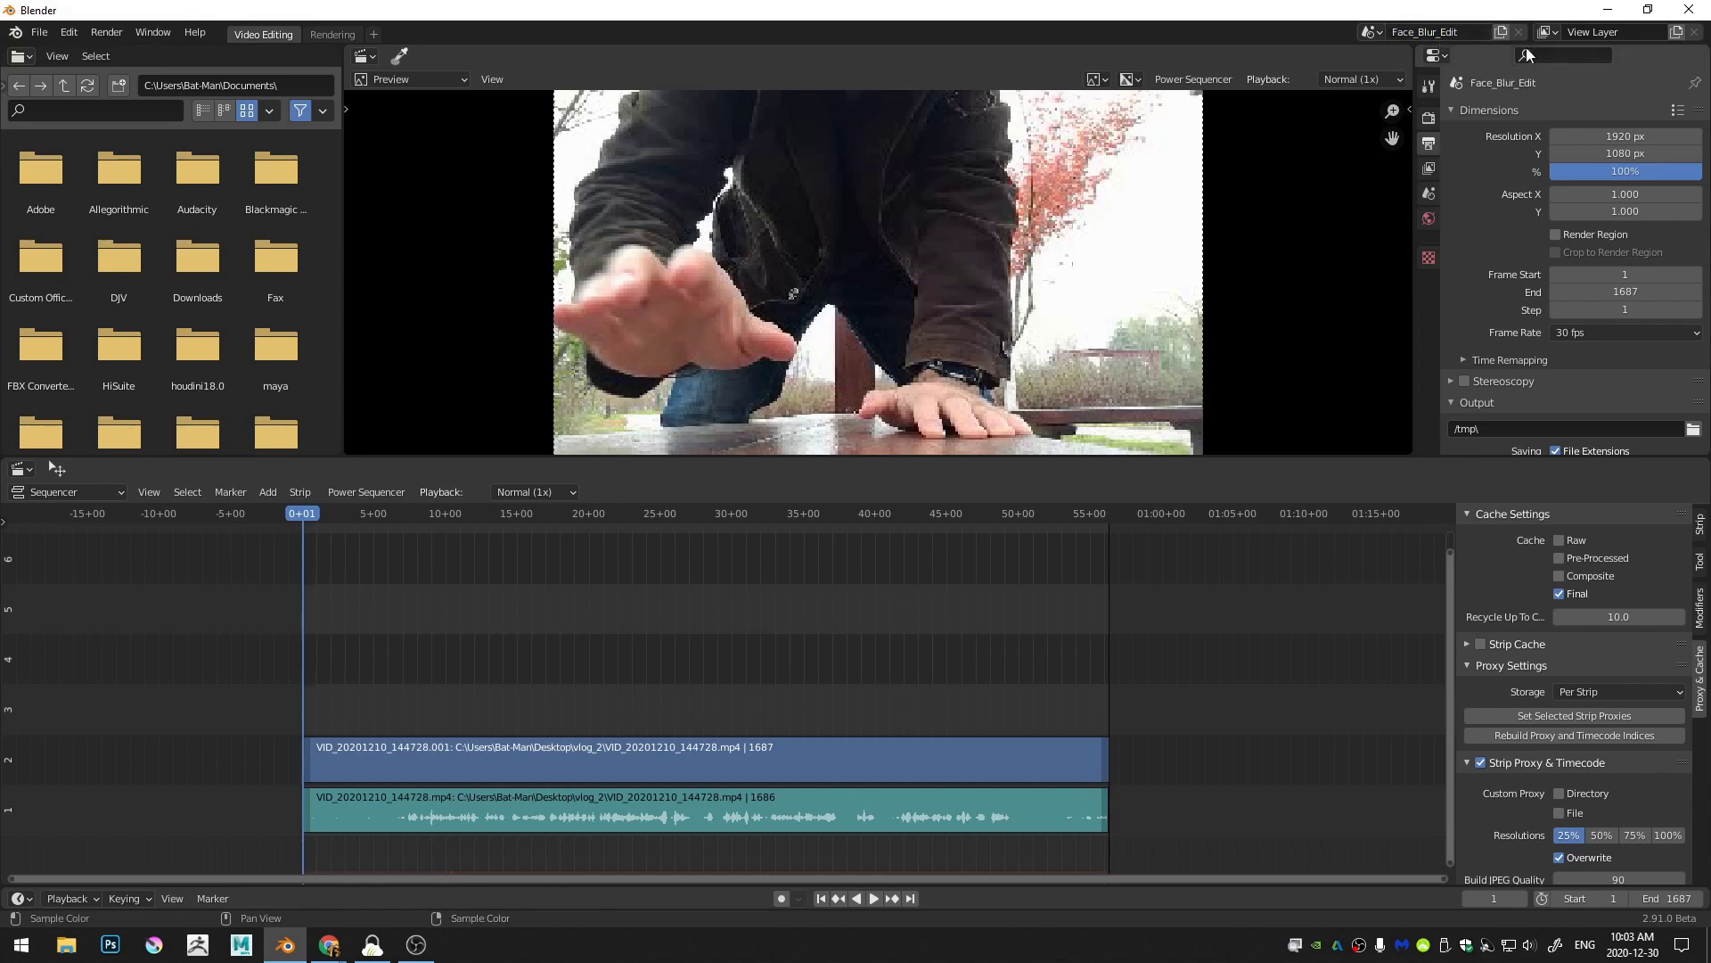
# Step: Create a new scene that copies the settings of Face_Blur_Edit
pyautogui.click(1501, 33)
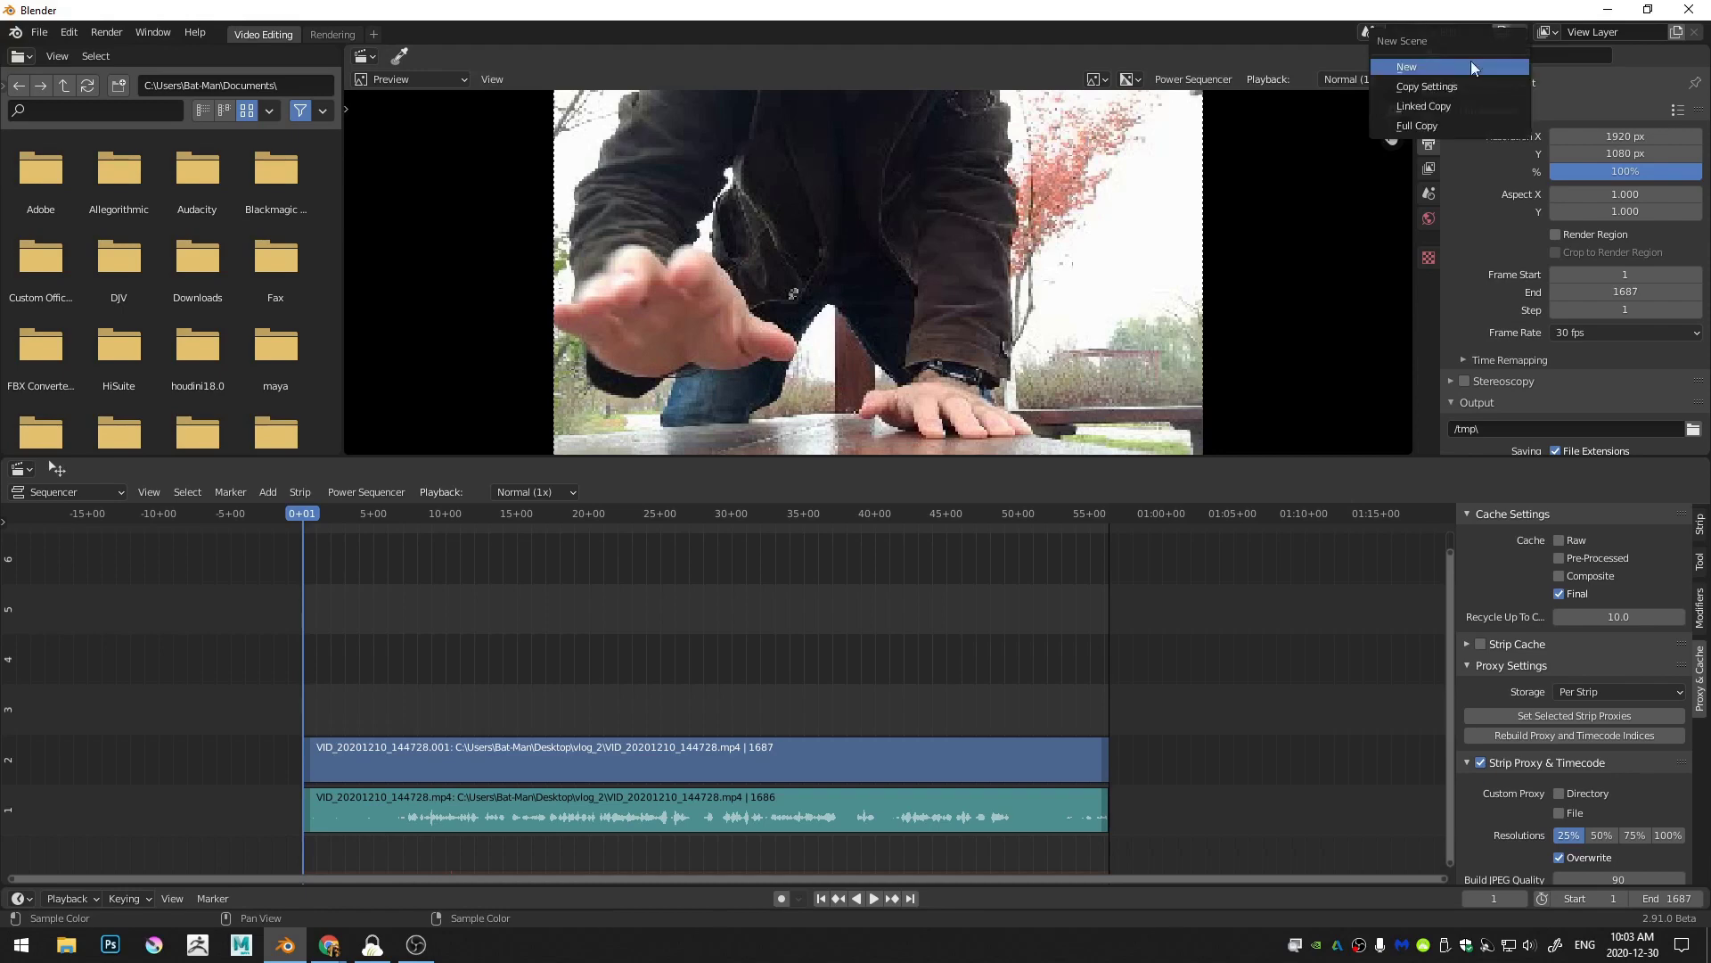
pyautogui.click(1417, 87)
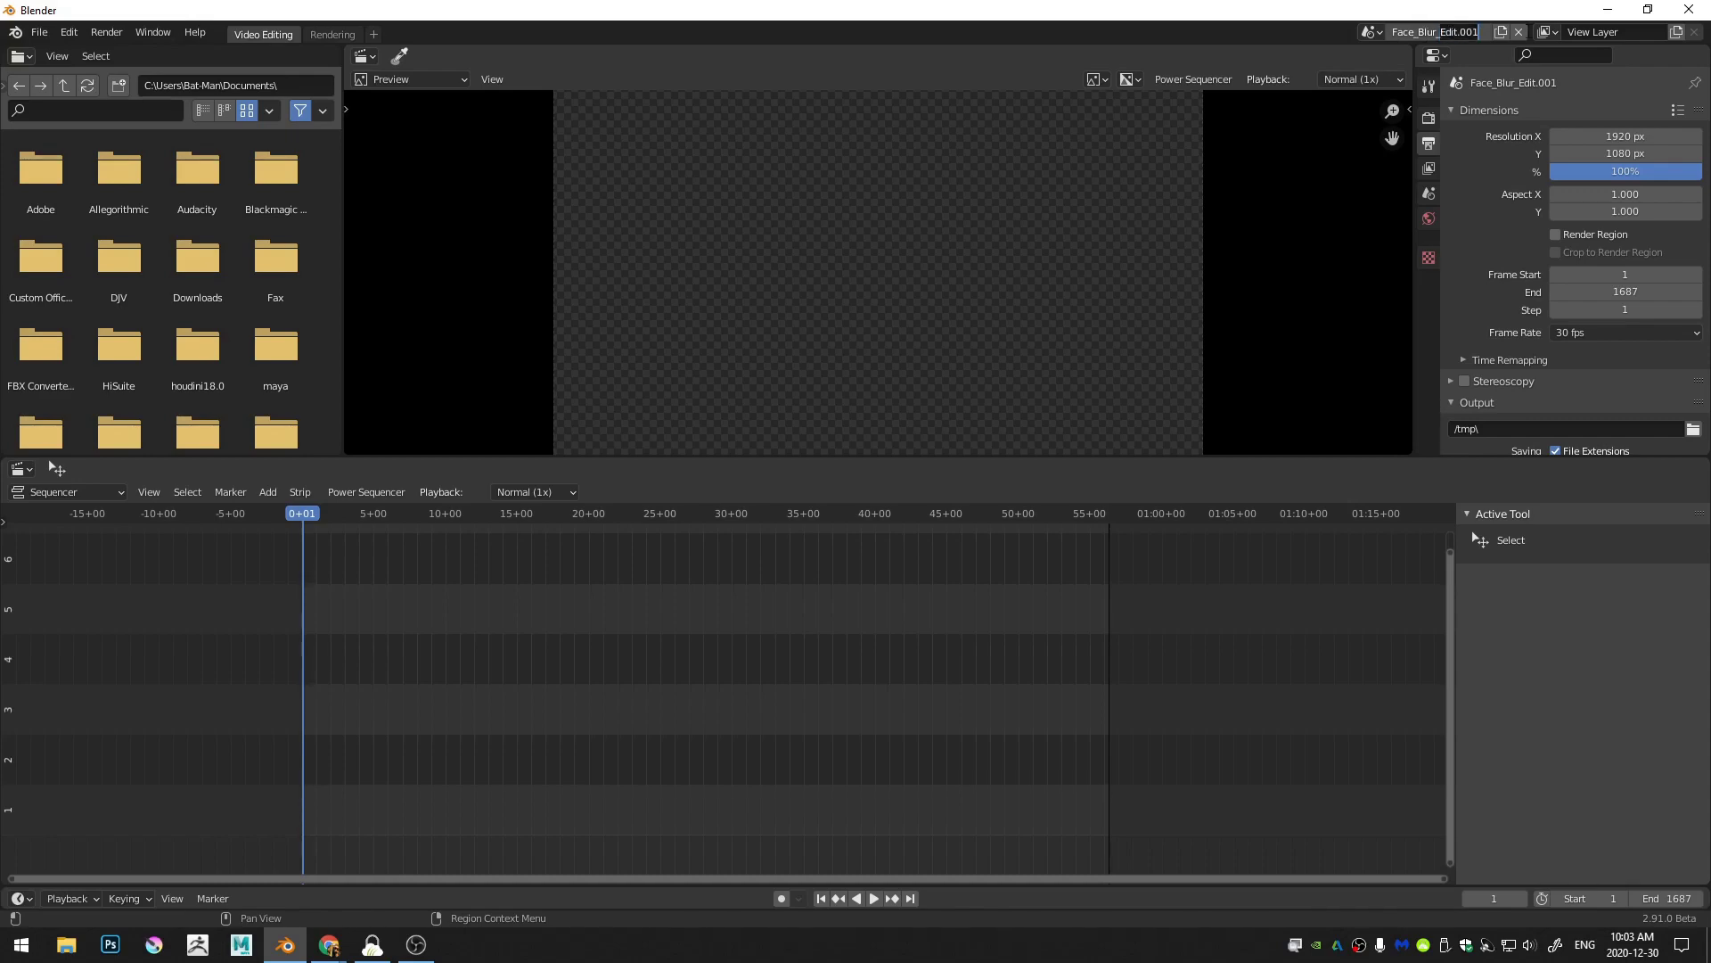
# Step: Rename the new scene as Face_Blur_Comp and switch back to the Face_Blur_Edit scene
pyautogui.click(1519, 32)
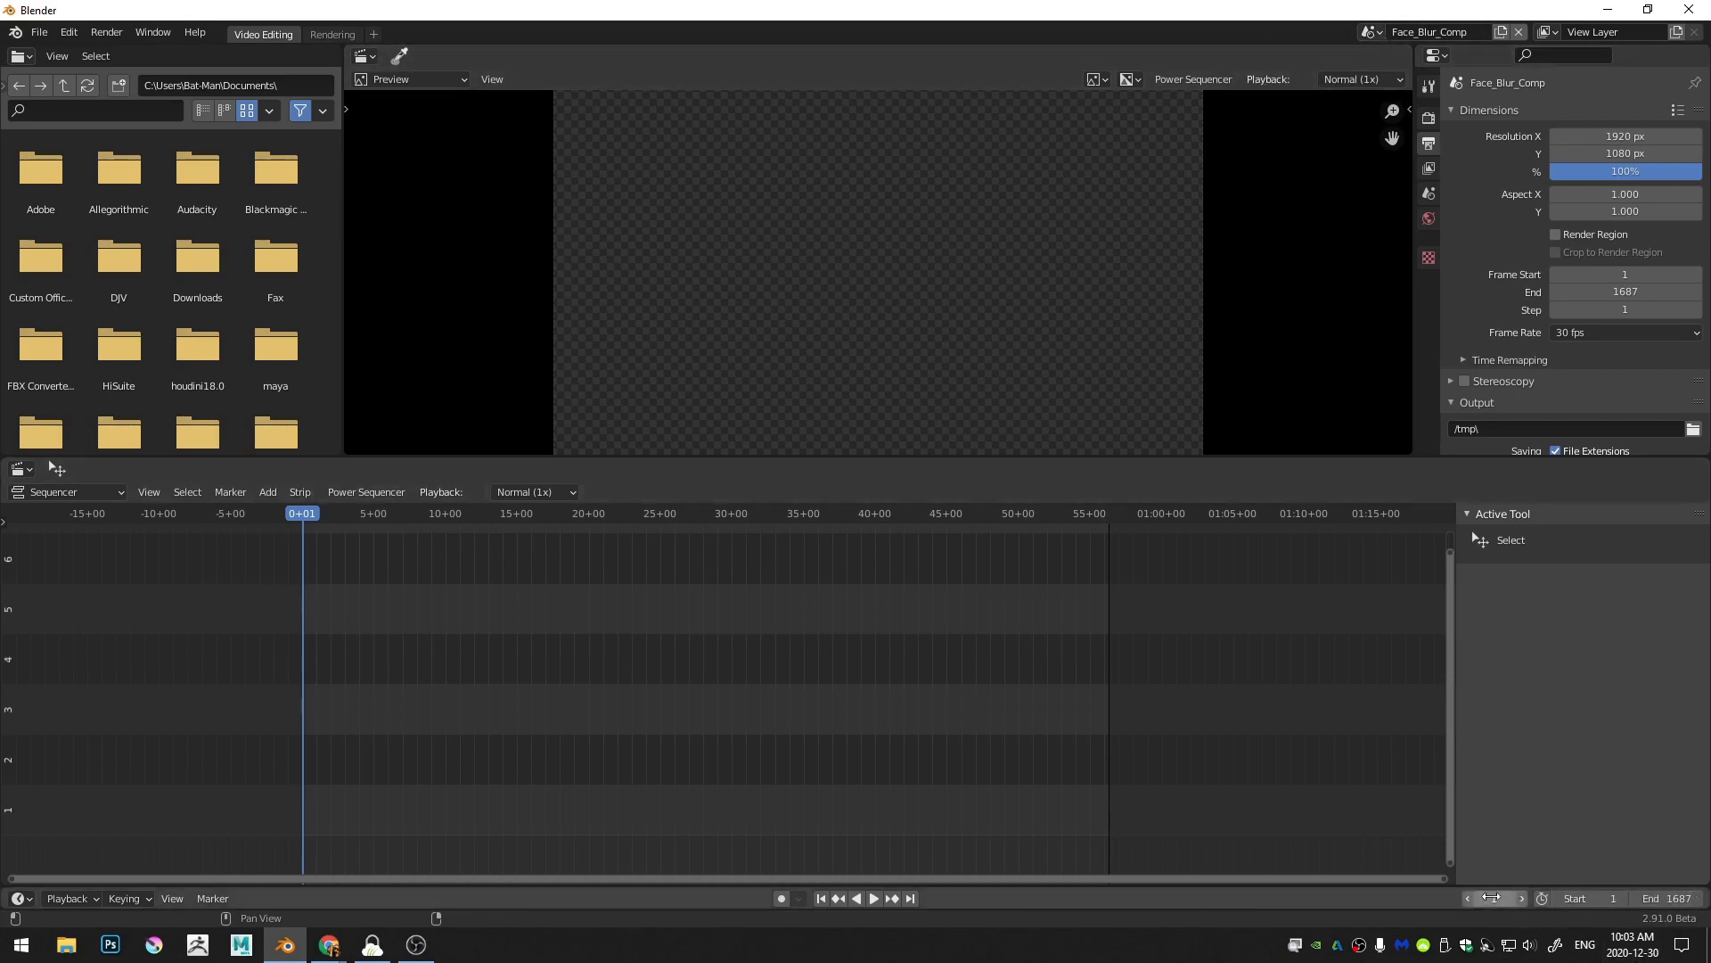
pyautogui.click(1371, 32)
pyautogui.click(1380, 75)
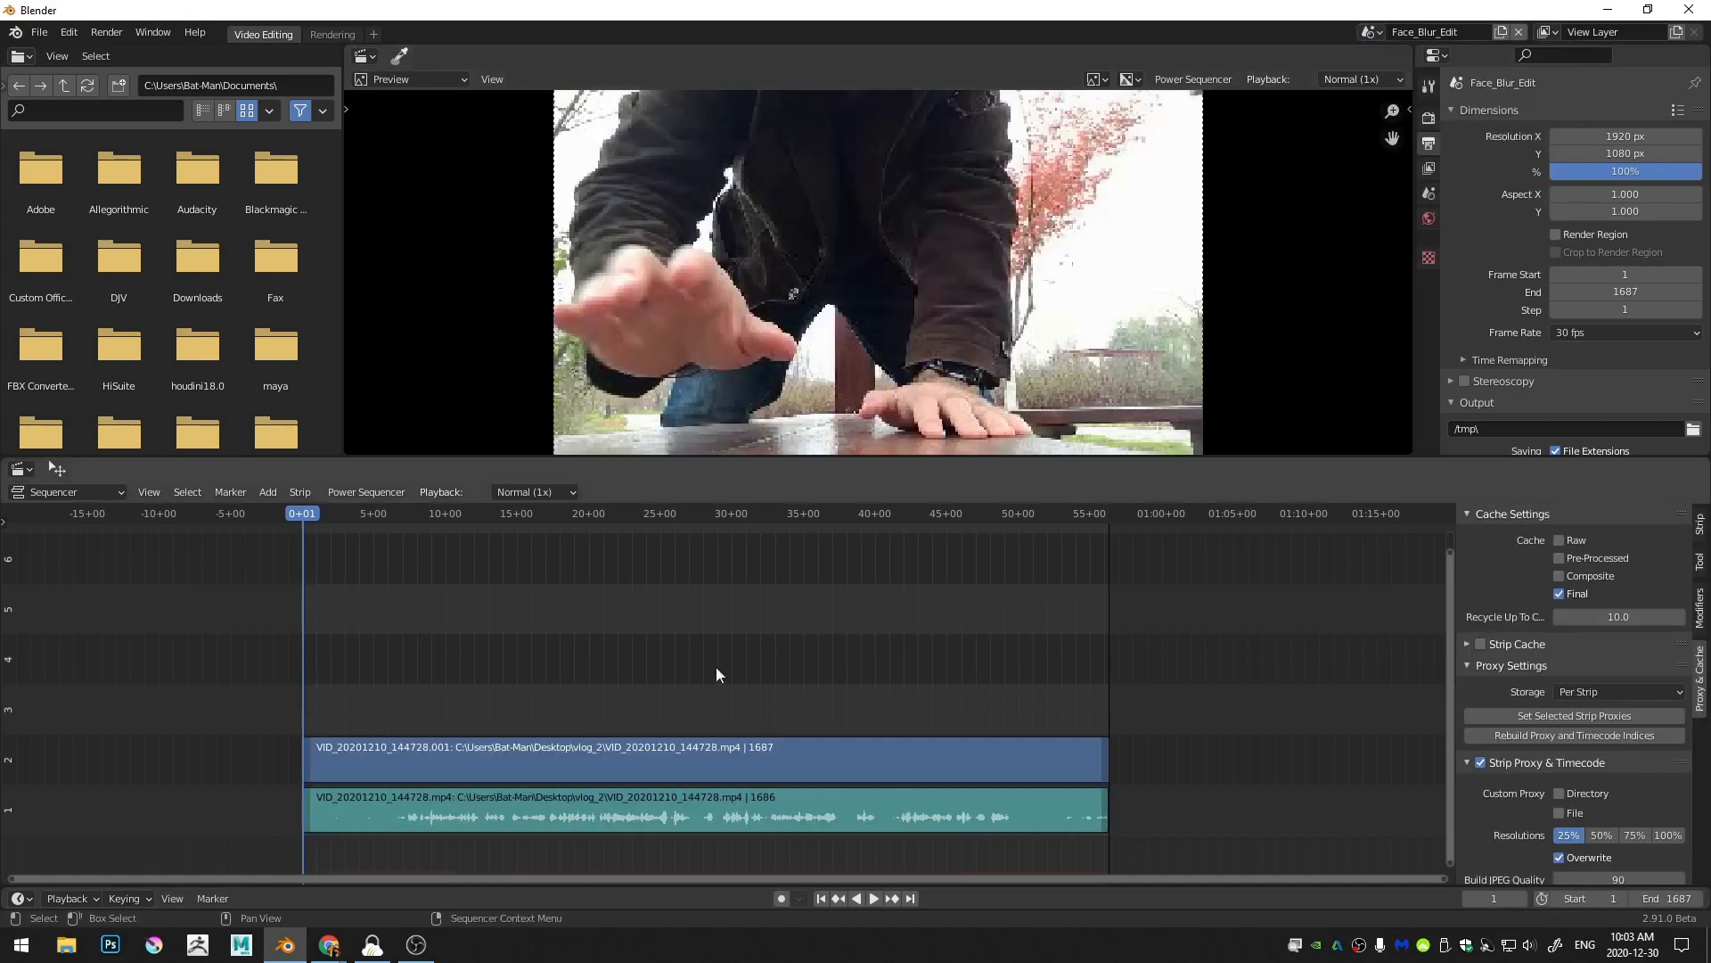
# Step: Add the Face_Blur_Comp scene as a scene strip on channel 3, starting at the first frame
pyautogui.hotkey('shift', 'a')
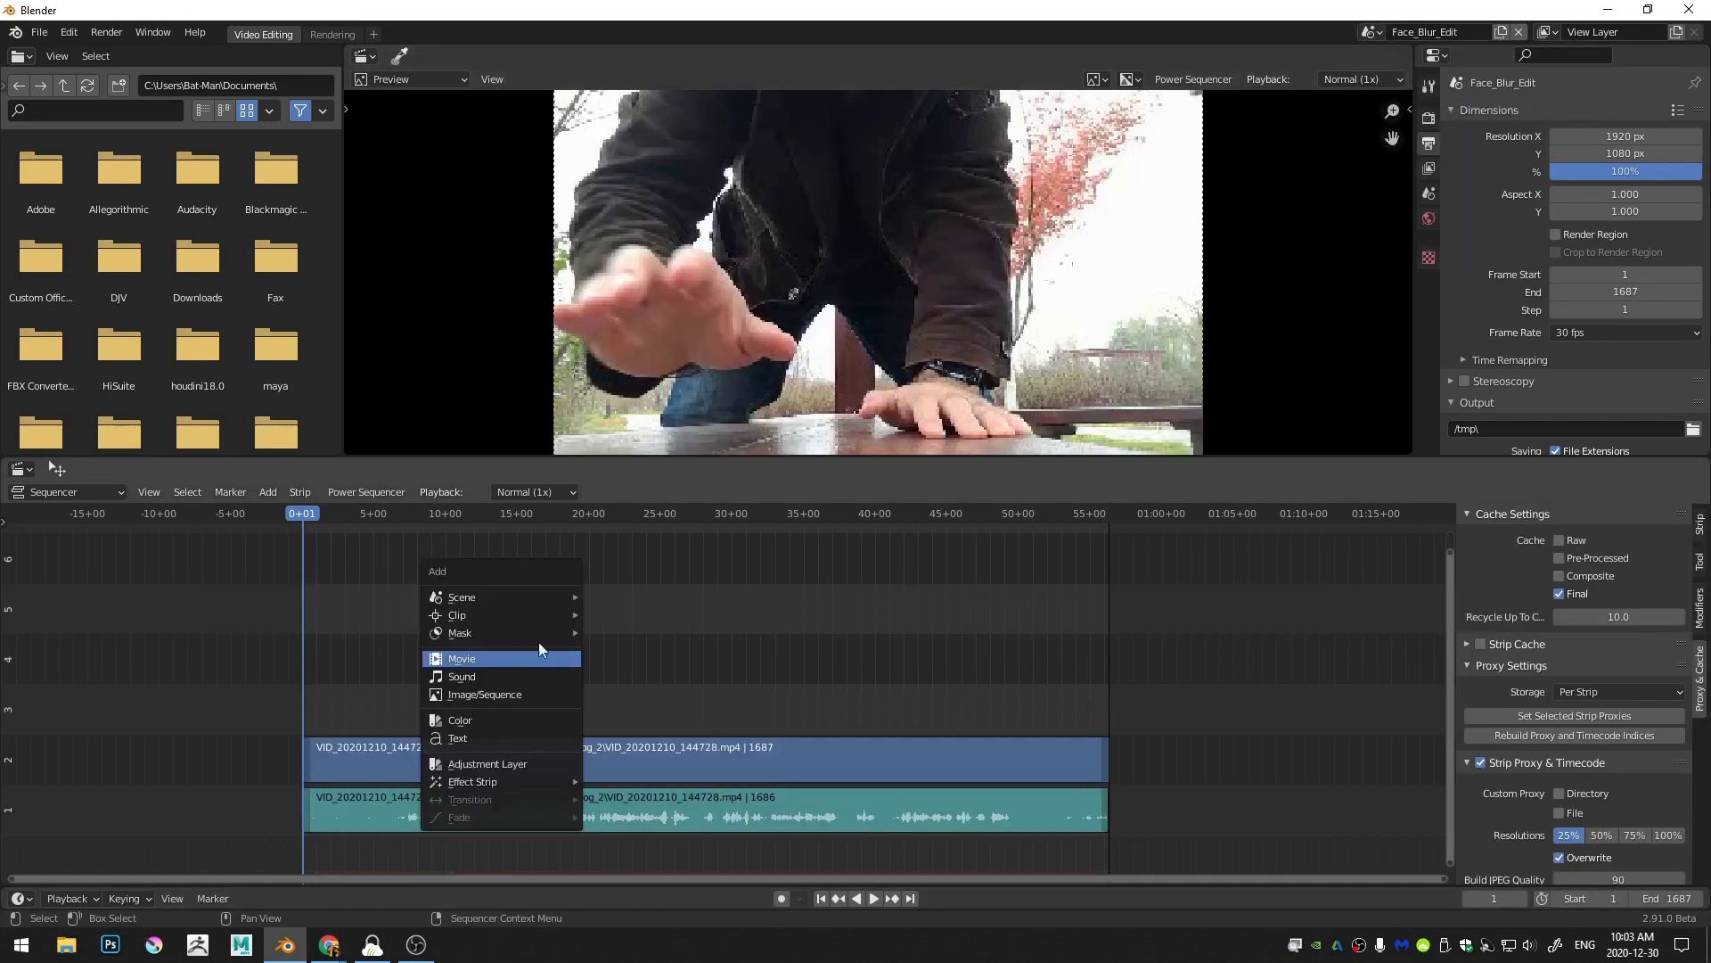
pyautogui.moveTo(501, 596)
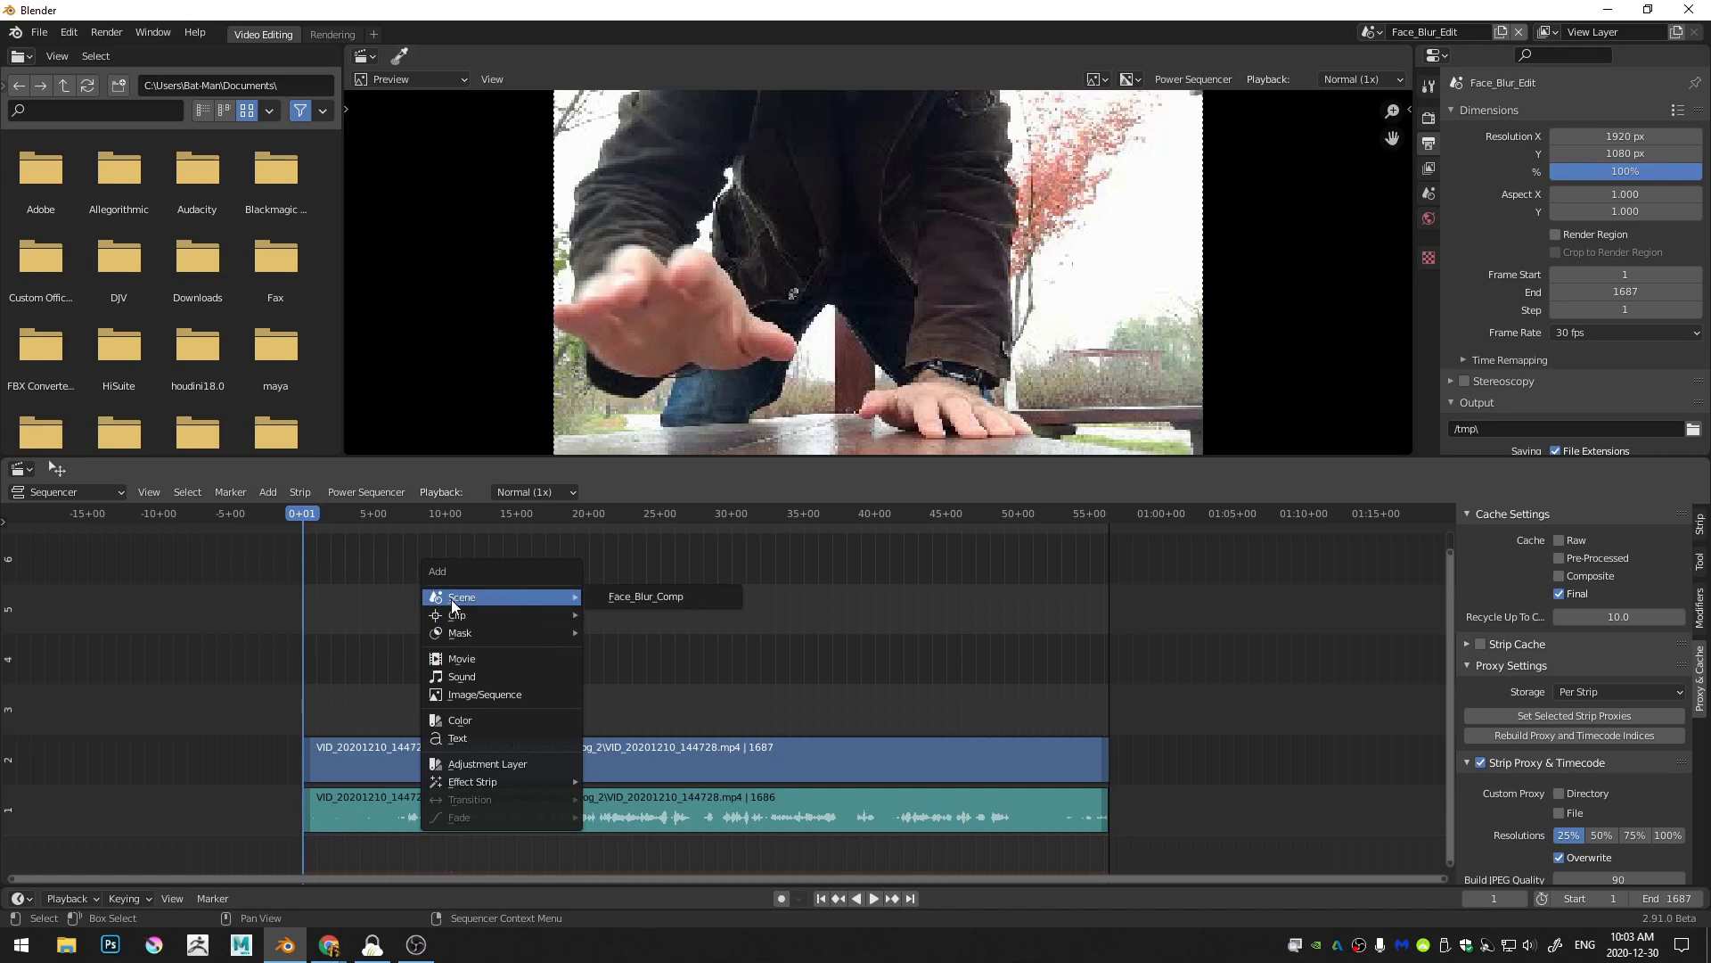
pyautogui.click(672, 596)
pyautogui.moveTo(600, 722); pyautogui.dragTo(608, 583, button='middle')
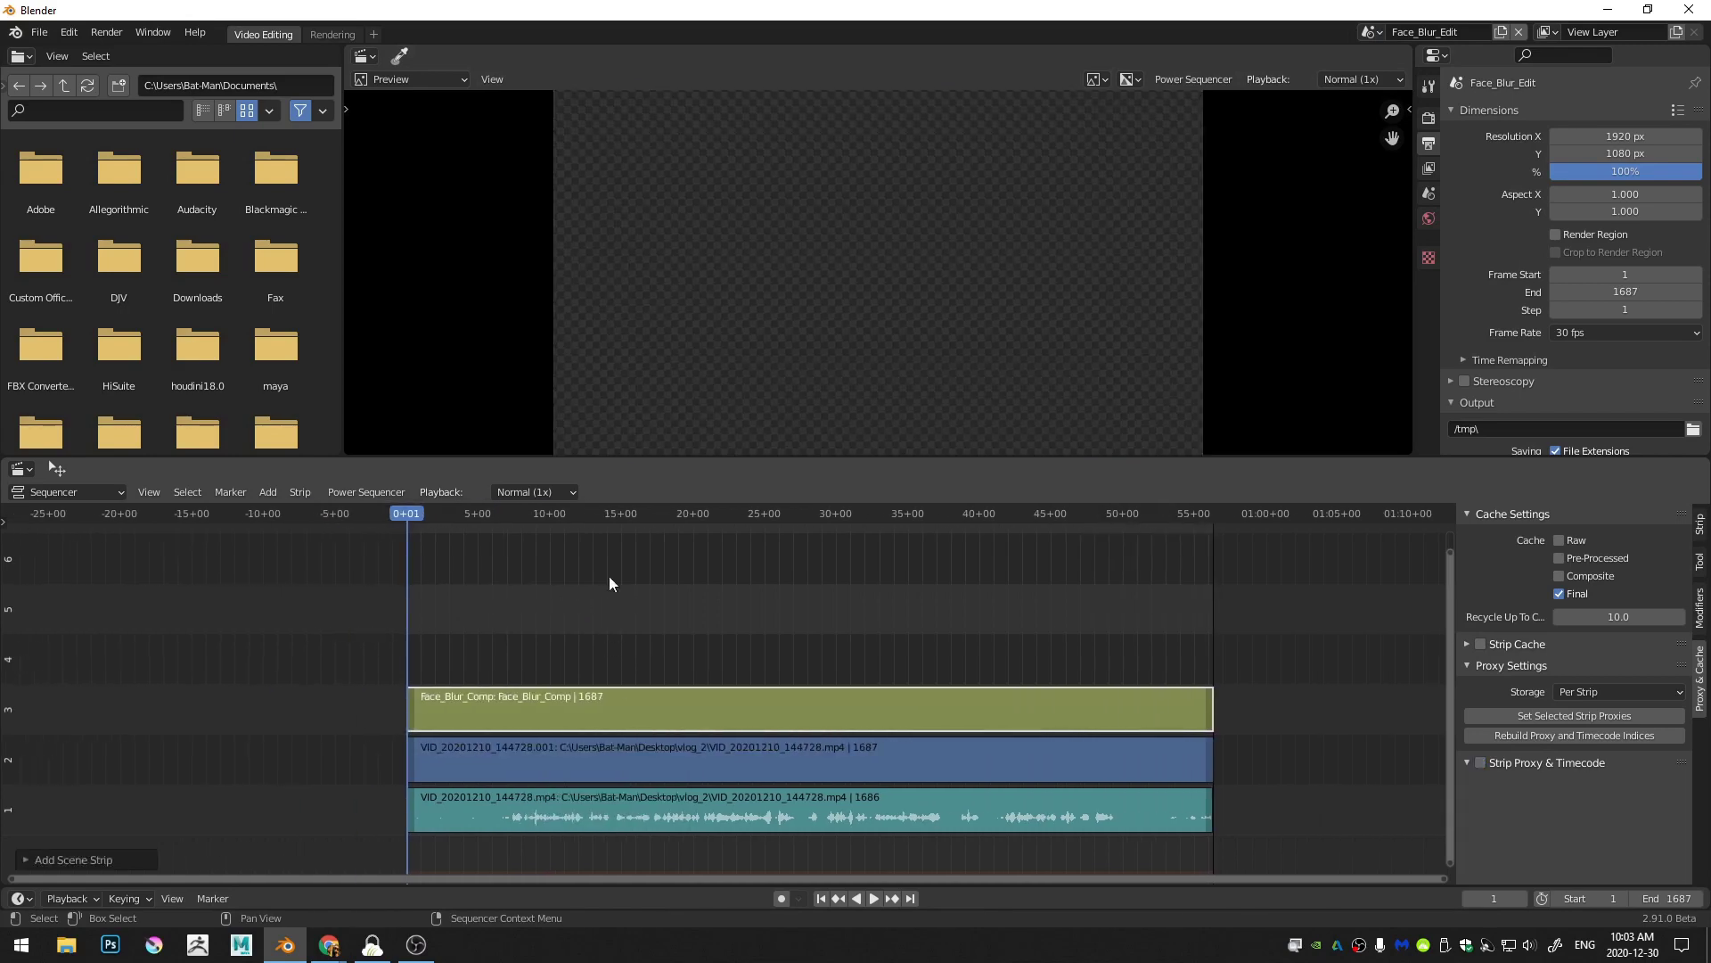
# Step: Move the playhead to frame 608, try selecting the scene strip with the video strip, and leave only the scene strip selected
pyautogui.moveTo(632, 512); pyautogui.dragTo(713, 587)
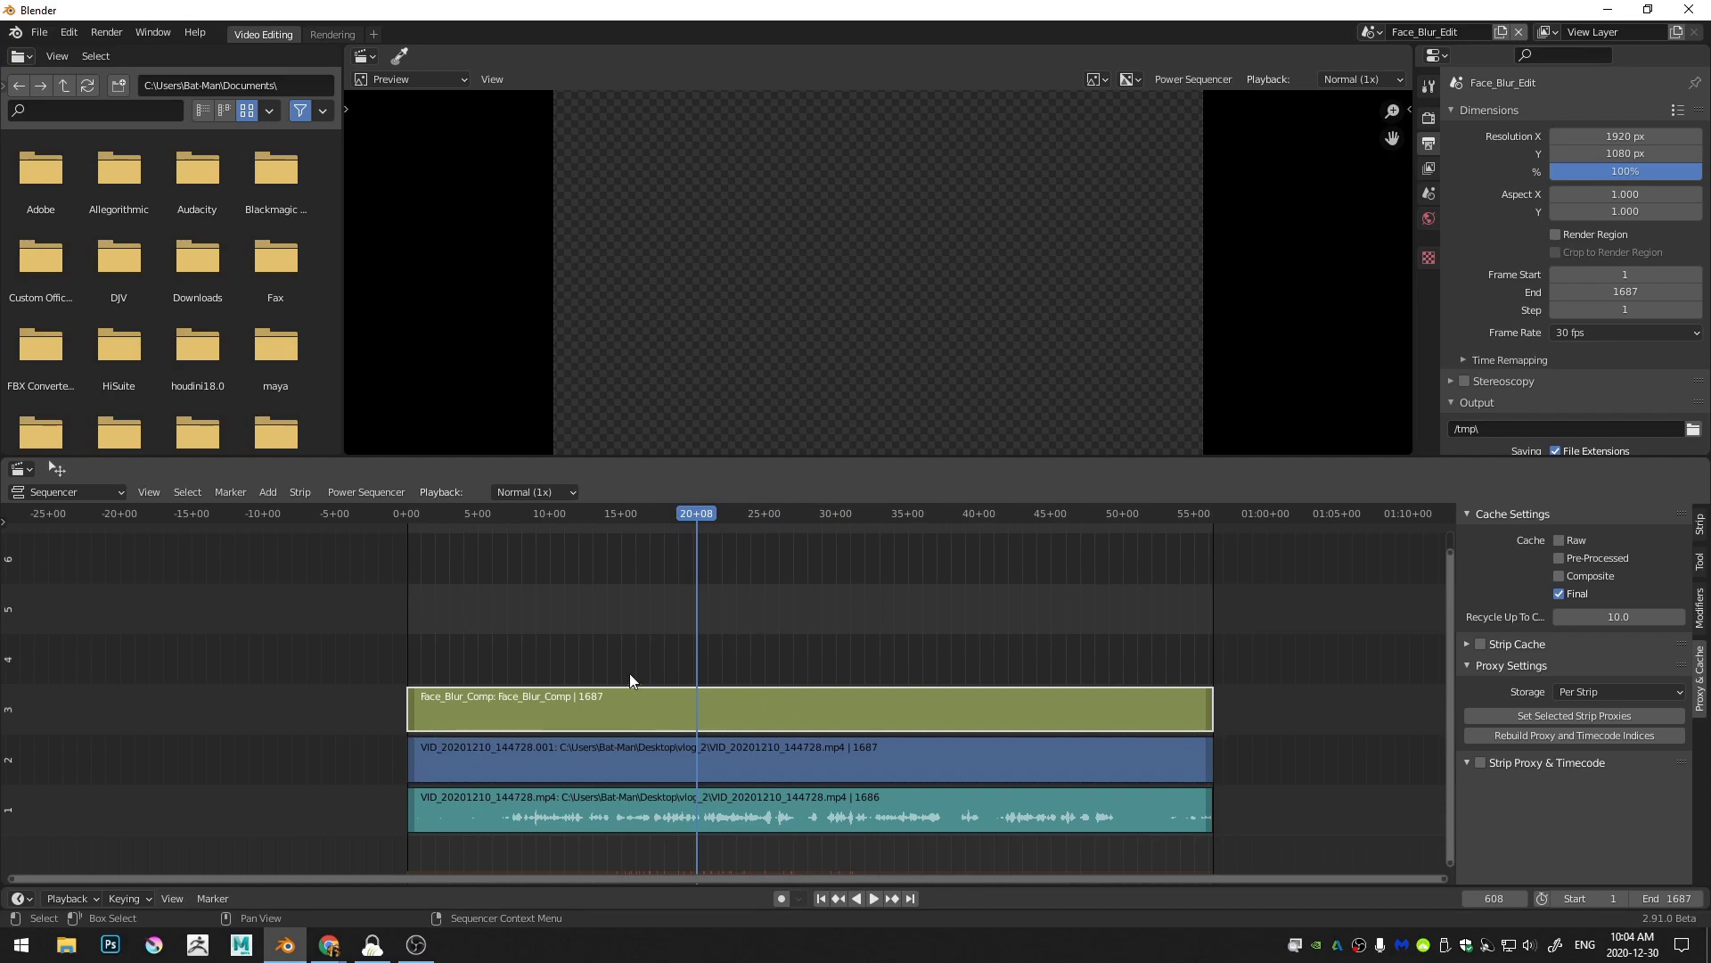
pyautogui.click(548, 650)
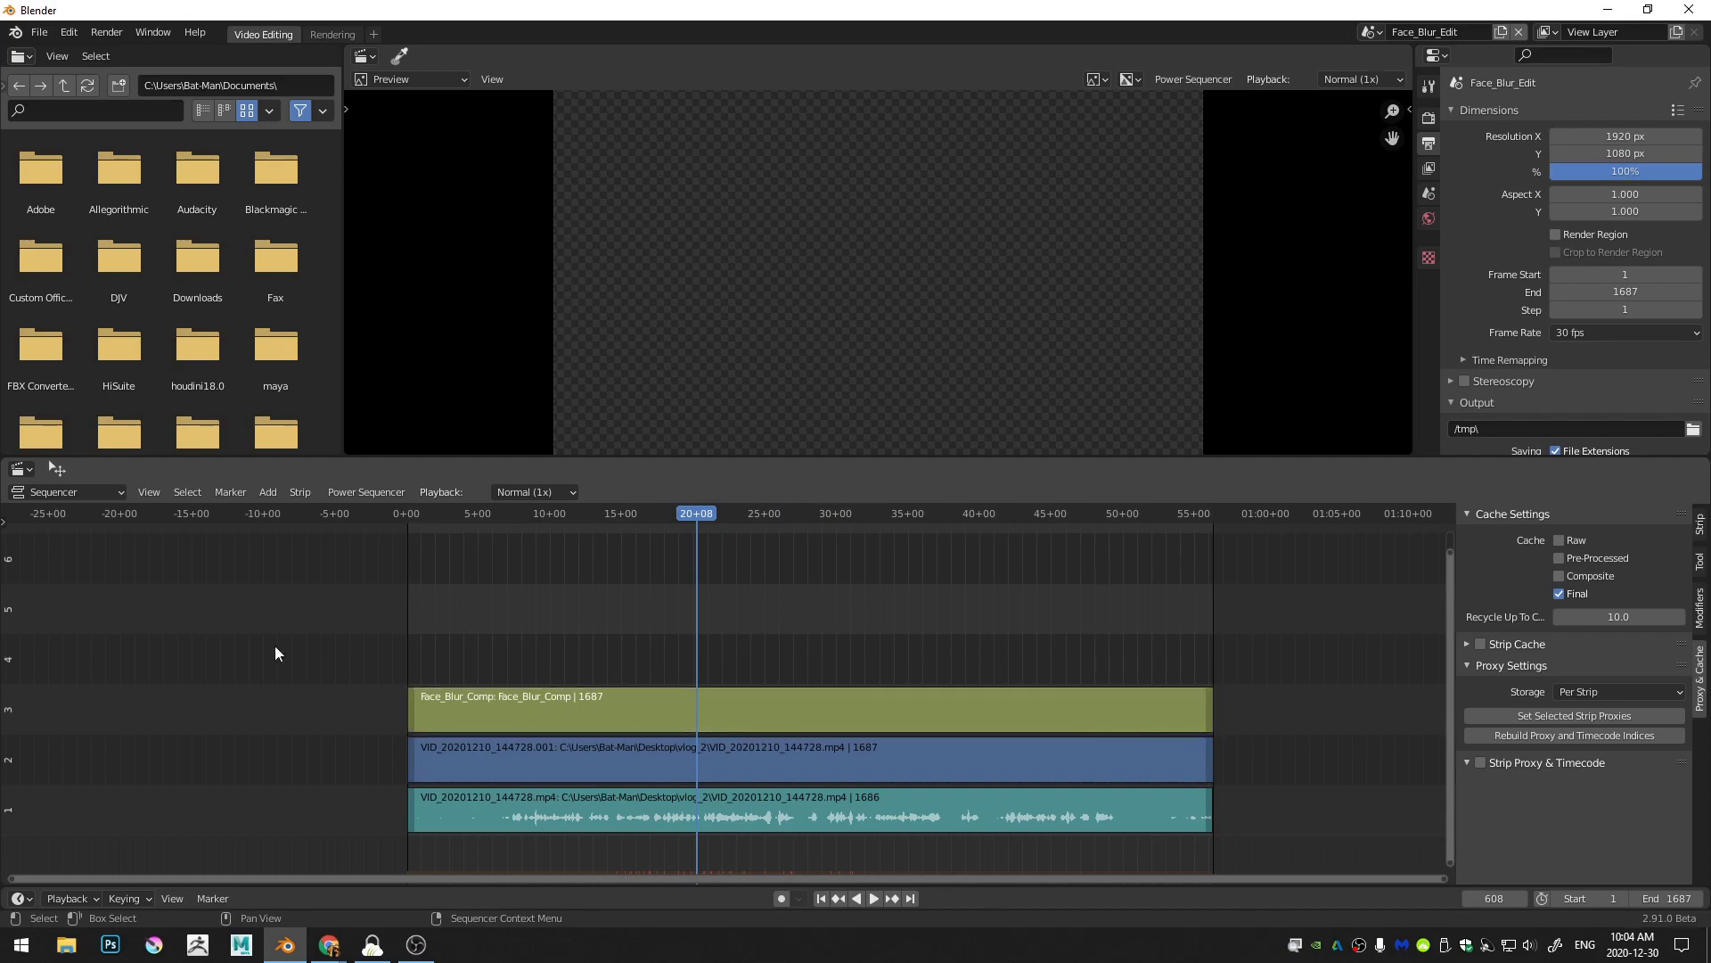
pyautogui.moveTo(272, 645); pyautogui.dragTo(1280, 766)
pyautogui.keyDown('shift'); pyautogui.click(414, 694); pyautogui.keyUp('shift')
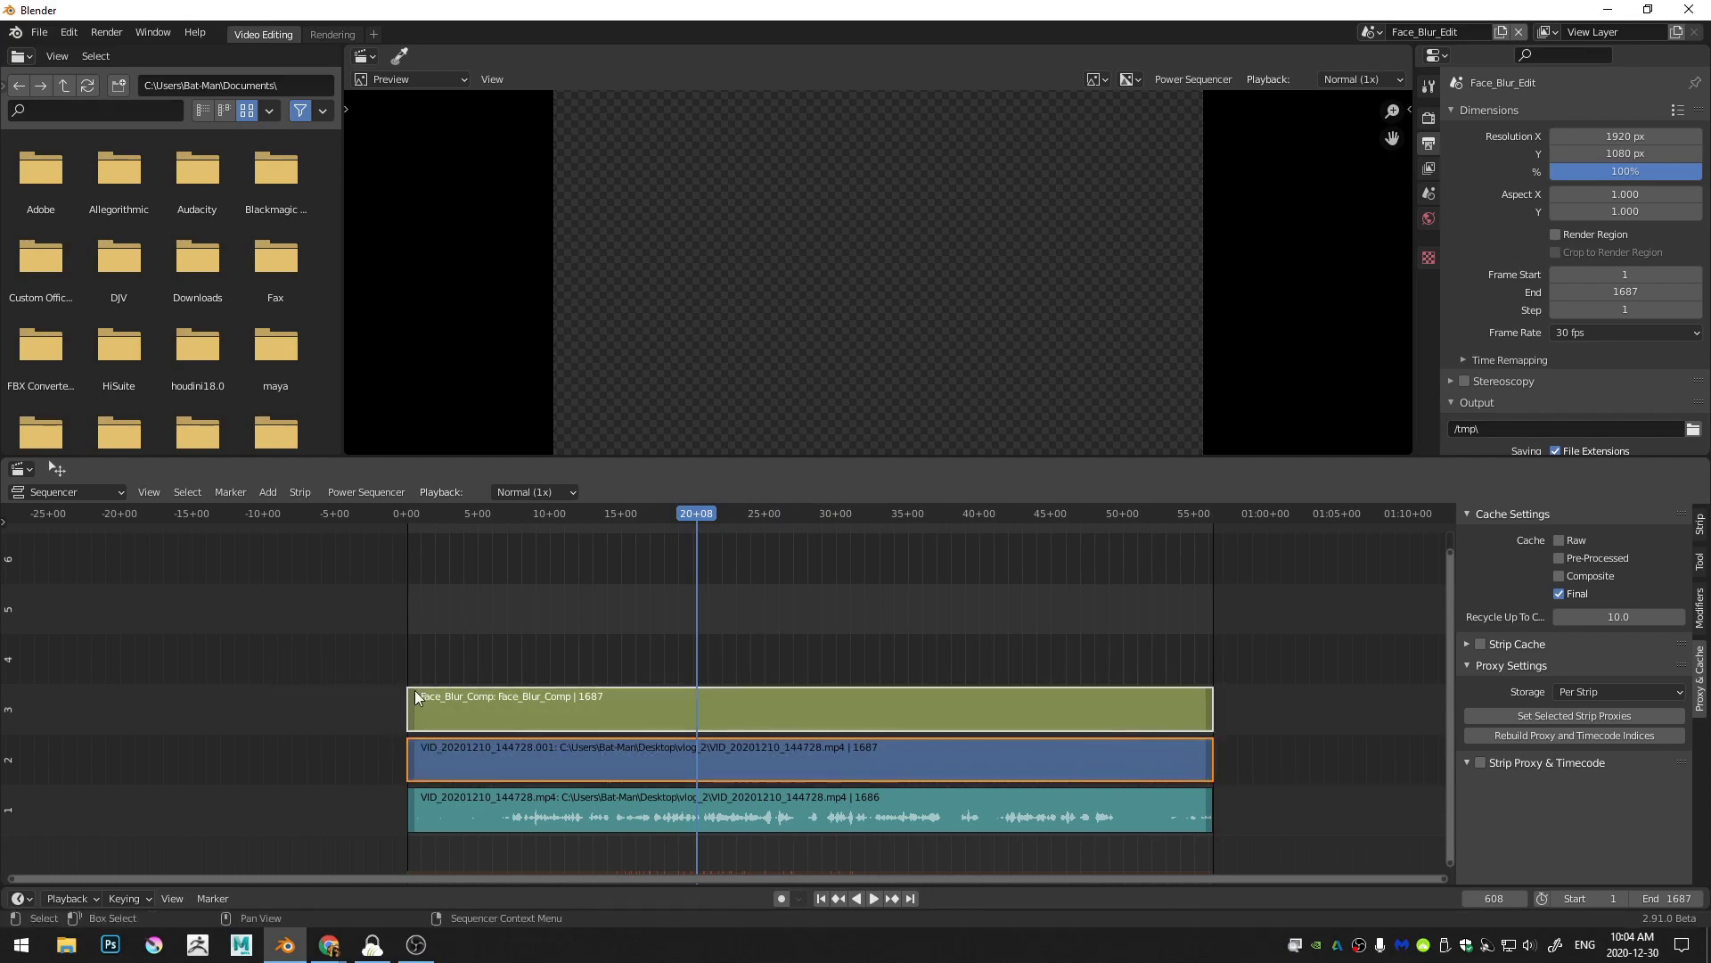
pyautogui.click(505, 705)
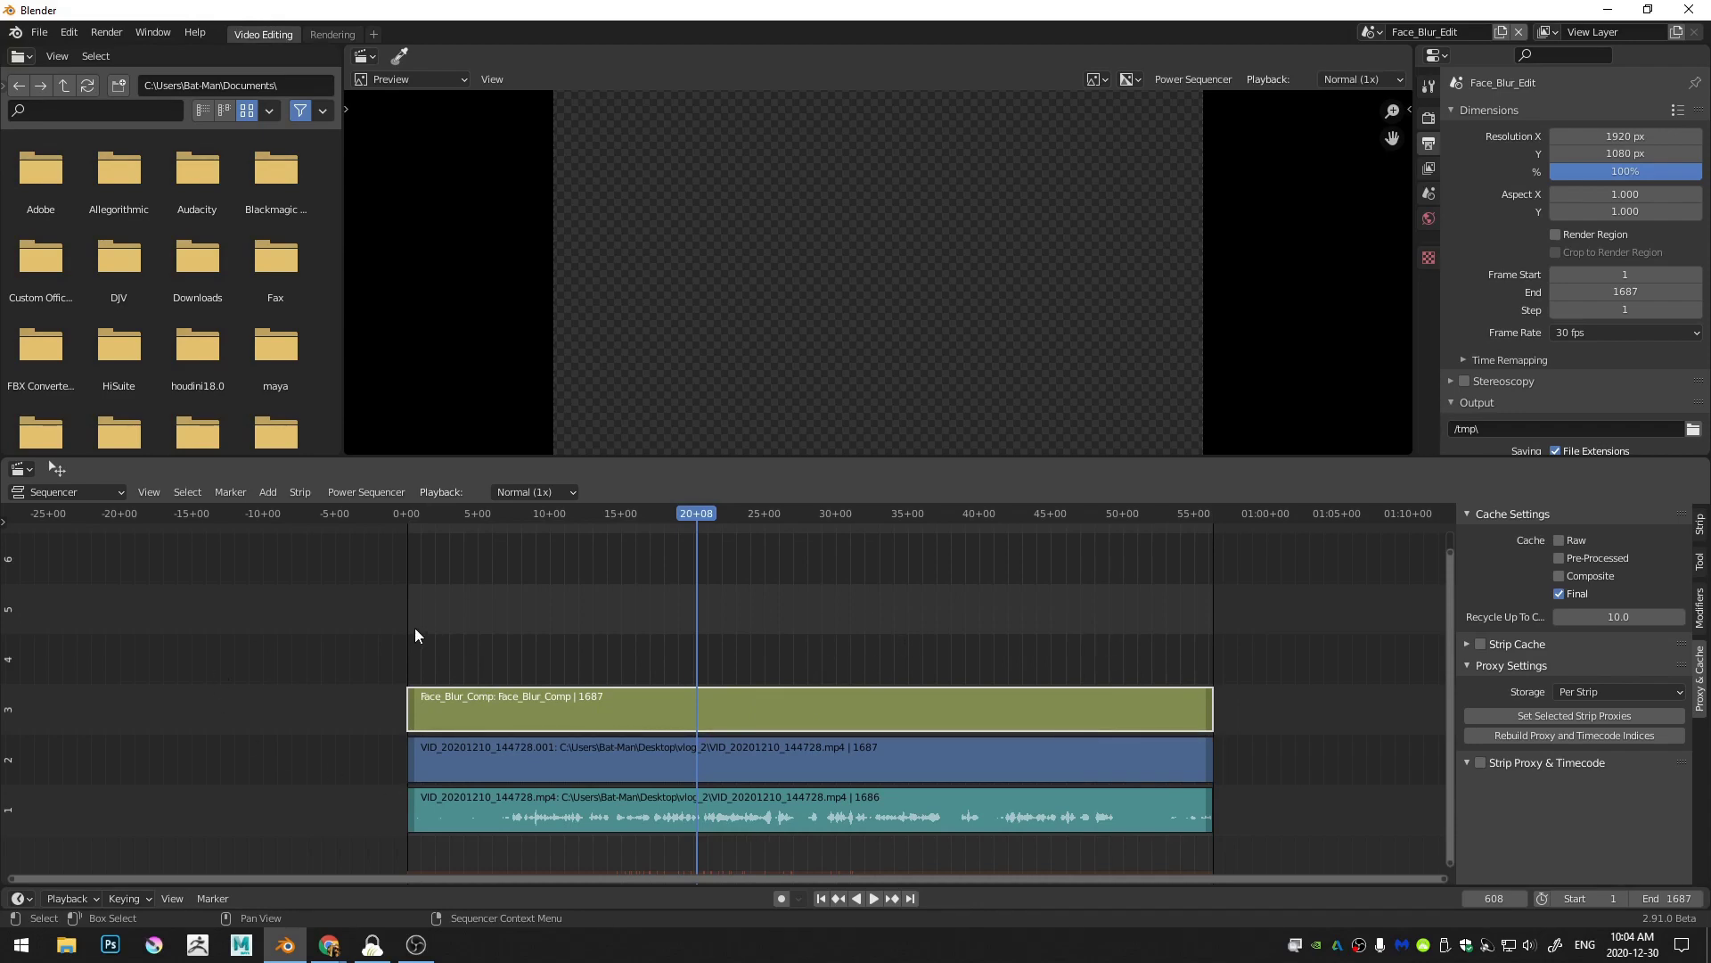
# Step: Add the VFX Motion Tracking workspace
pyautogui.click(376, 34)
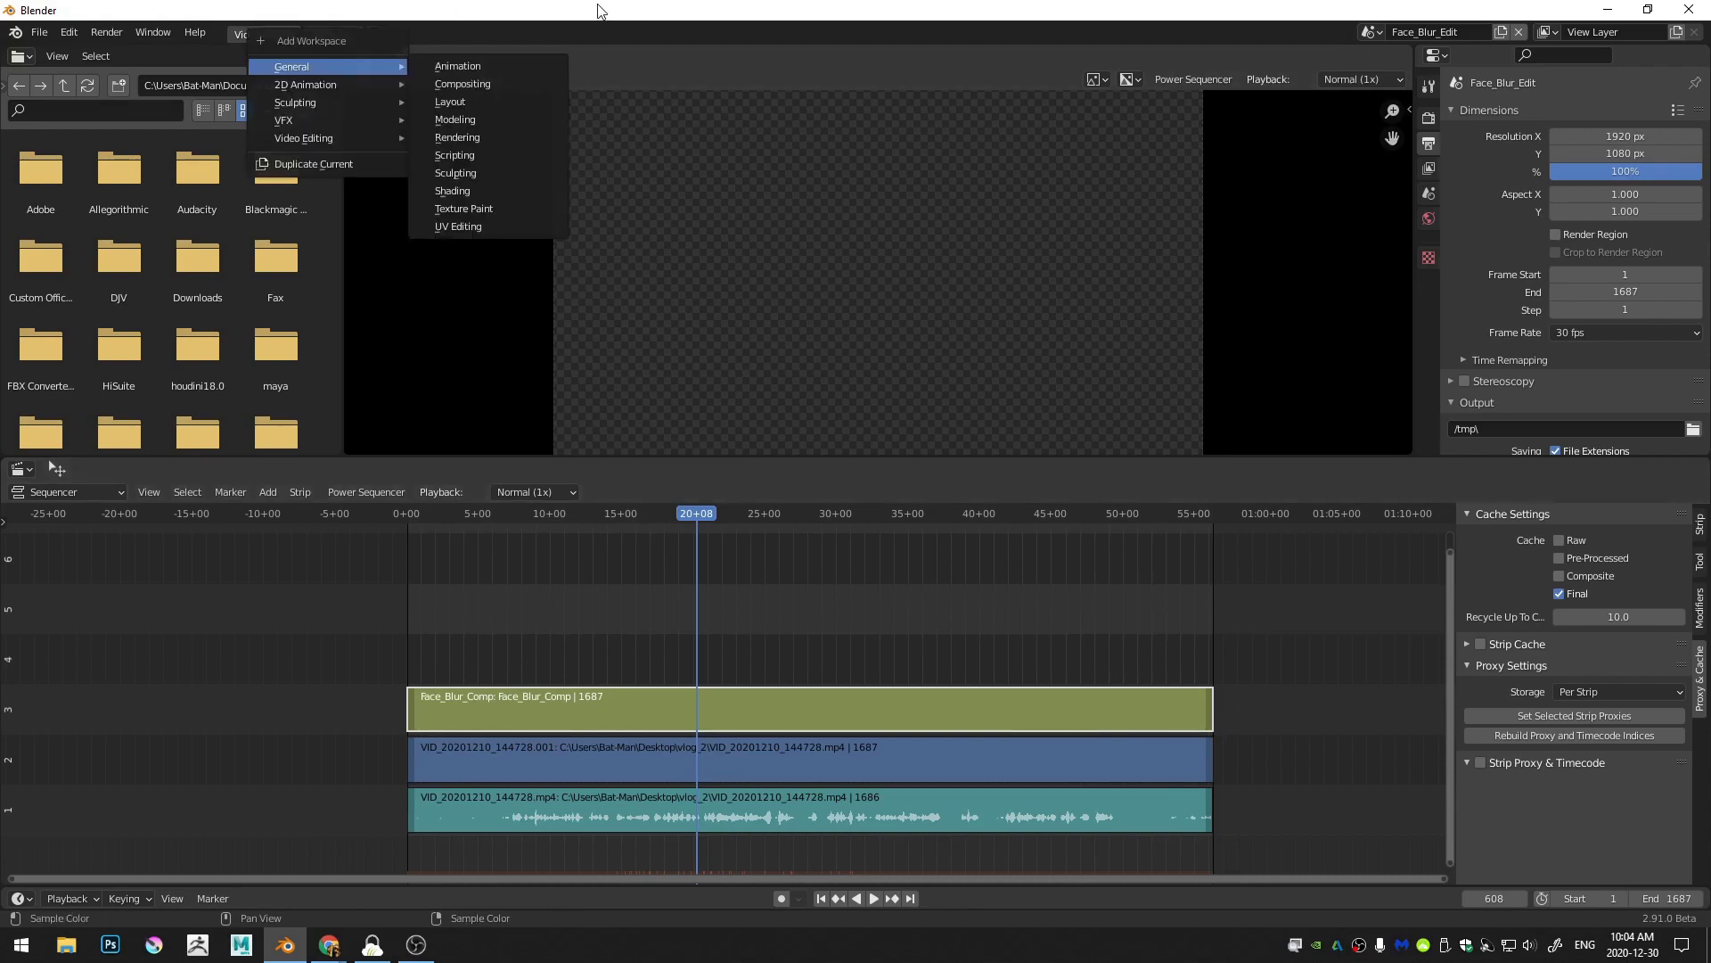
pyautogui.moveTo(302, 126)
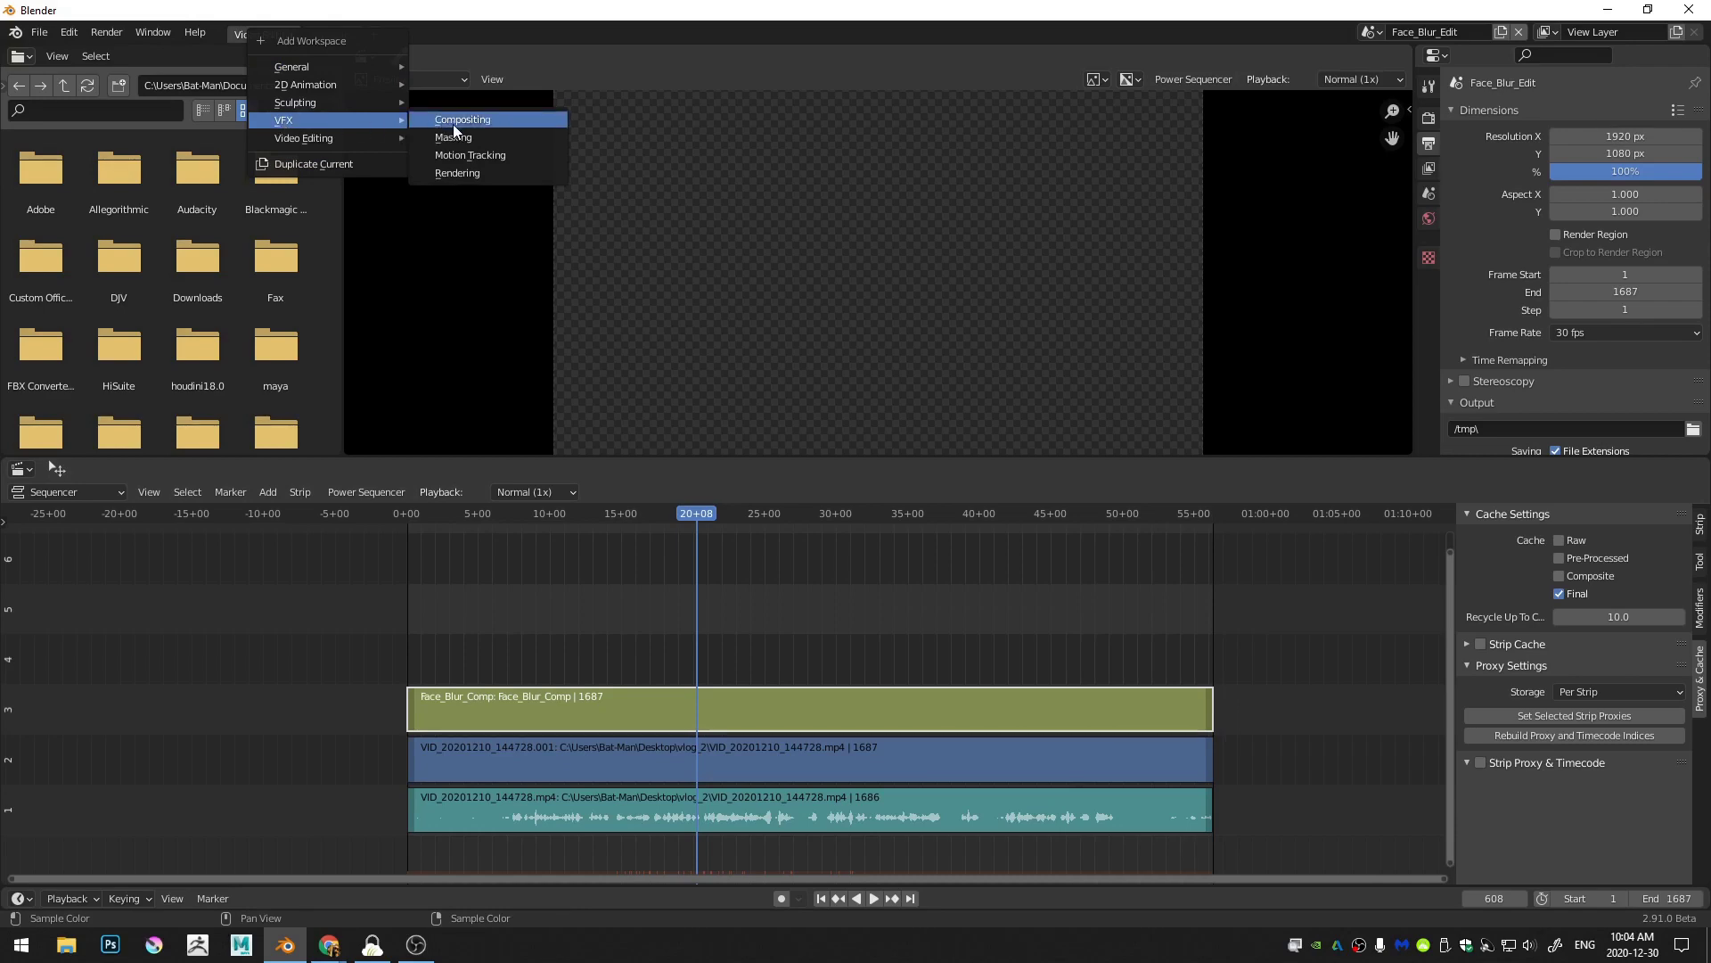
pyautogui.click(480, 155)
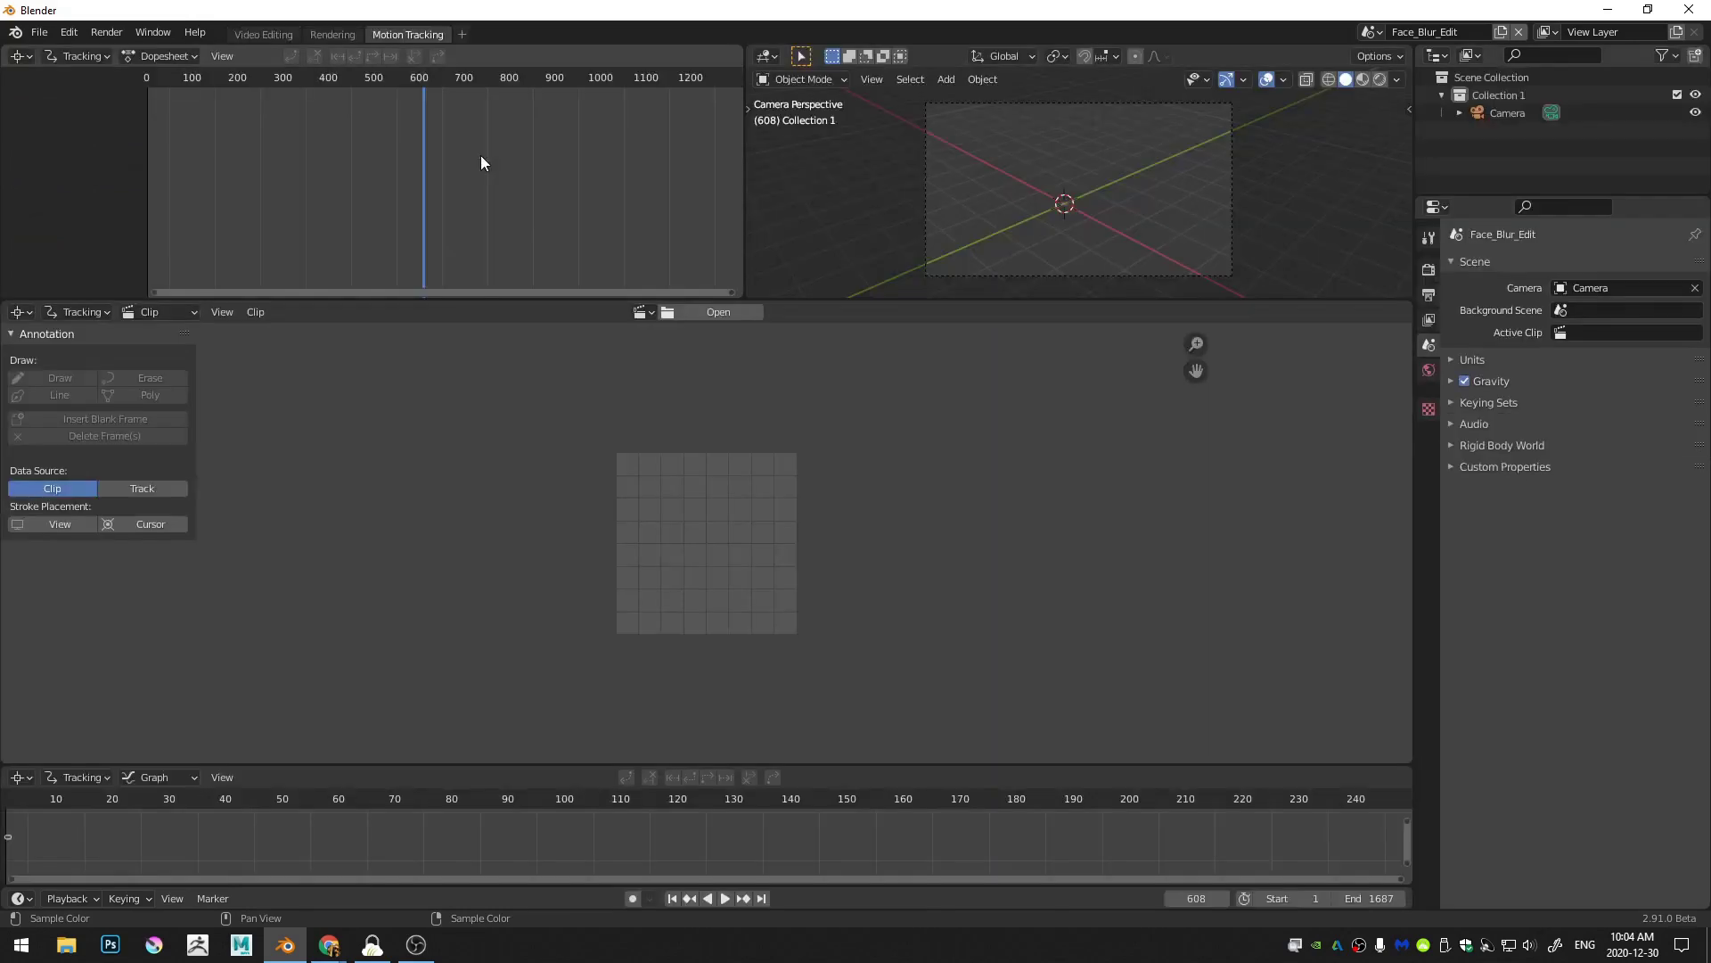
# Step: Open the clip VID_20201210_144728.mp4 from the Desktop's vlog_2 folder in the movie clip editor
pyautogui.click(642, 312)
pyautogui.click(692, 315)
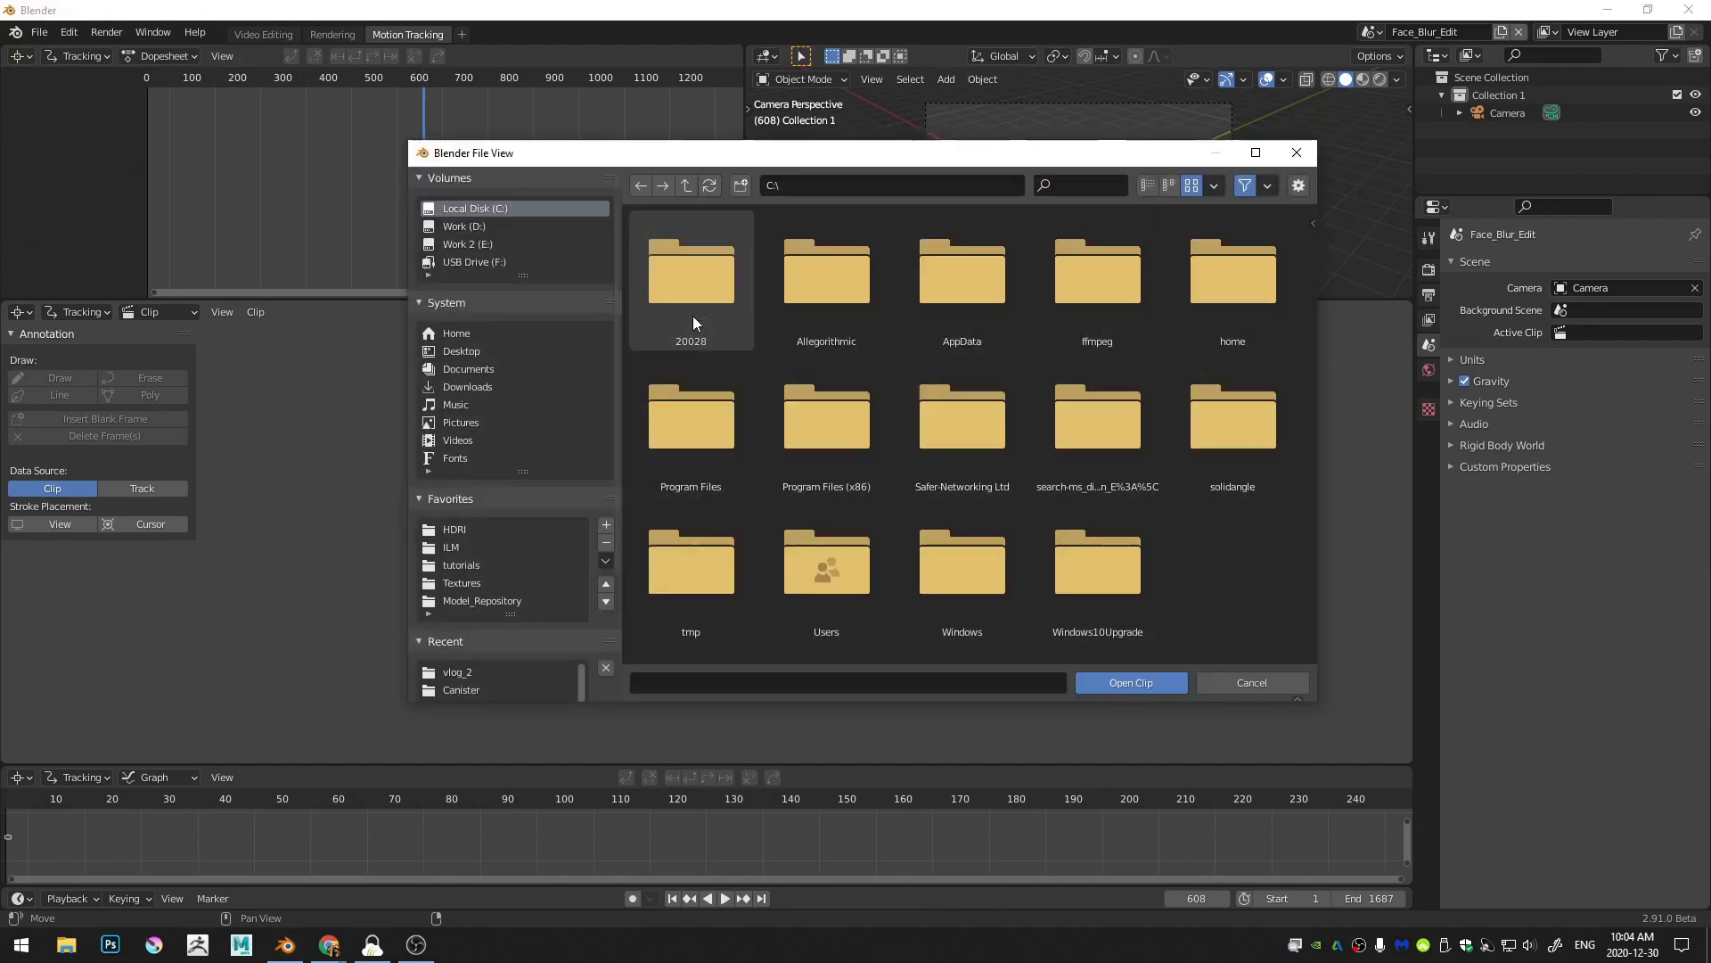
pyautogui.click(475, 355)
pyautogui.keyDown('ctrl'); pyautogui.moveTo(1005, 544); pyautogui.dragTo(878, 666, button='middle'); pyautogui.keyUp('ctrl')
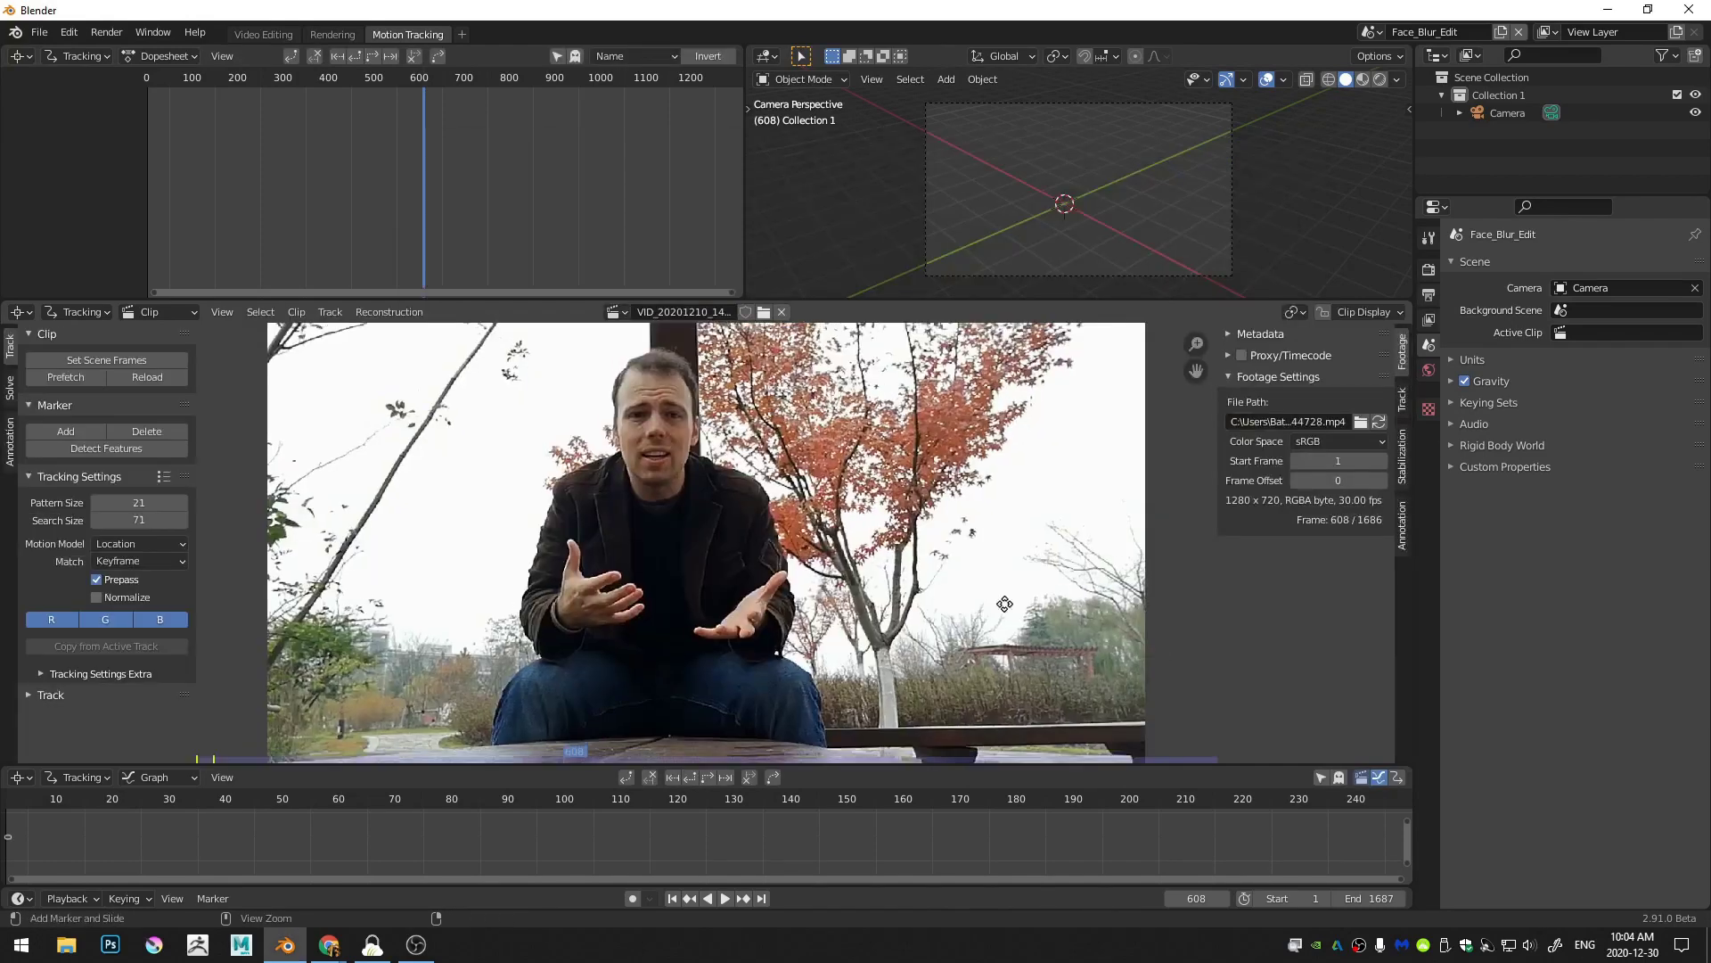
pyautogui.moveTo(866, 676); pyautogui.dragTo(917, 612, button='middle')
# Step: Move the playhead to frame 207, where the face has come into the shot
pyautogui.keyDown('ctrl'); pyautogui.moveTo(854, 825); pyautogui.dragTo(758, 829, button='middle'); pyautogui.keyUp('ctrl')
pyautogui.moveTo(758, 829); pyautogui.dragTo(422, 811, button='middle')
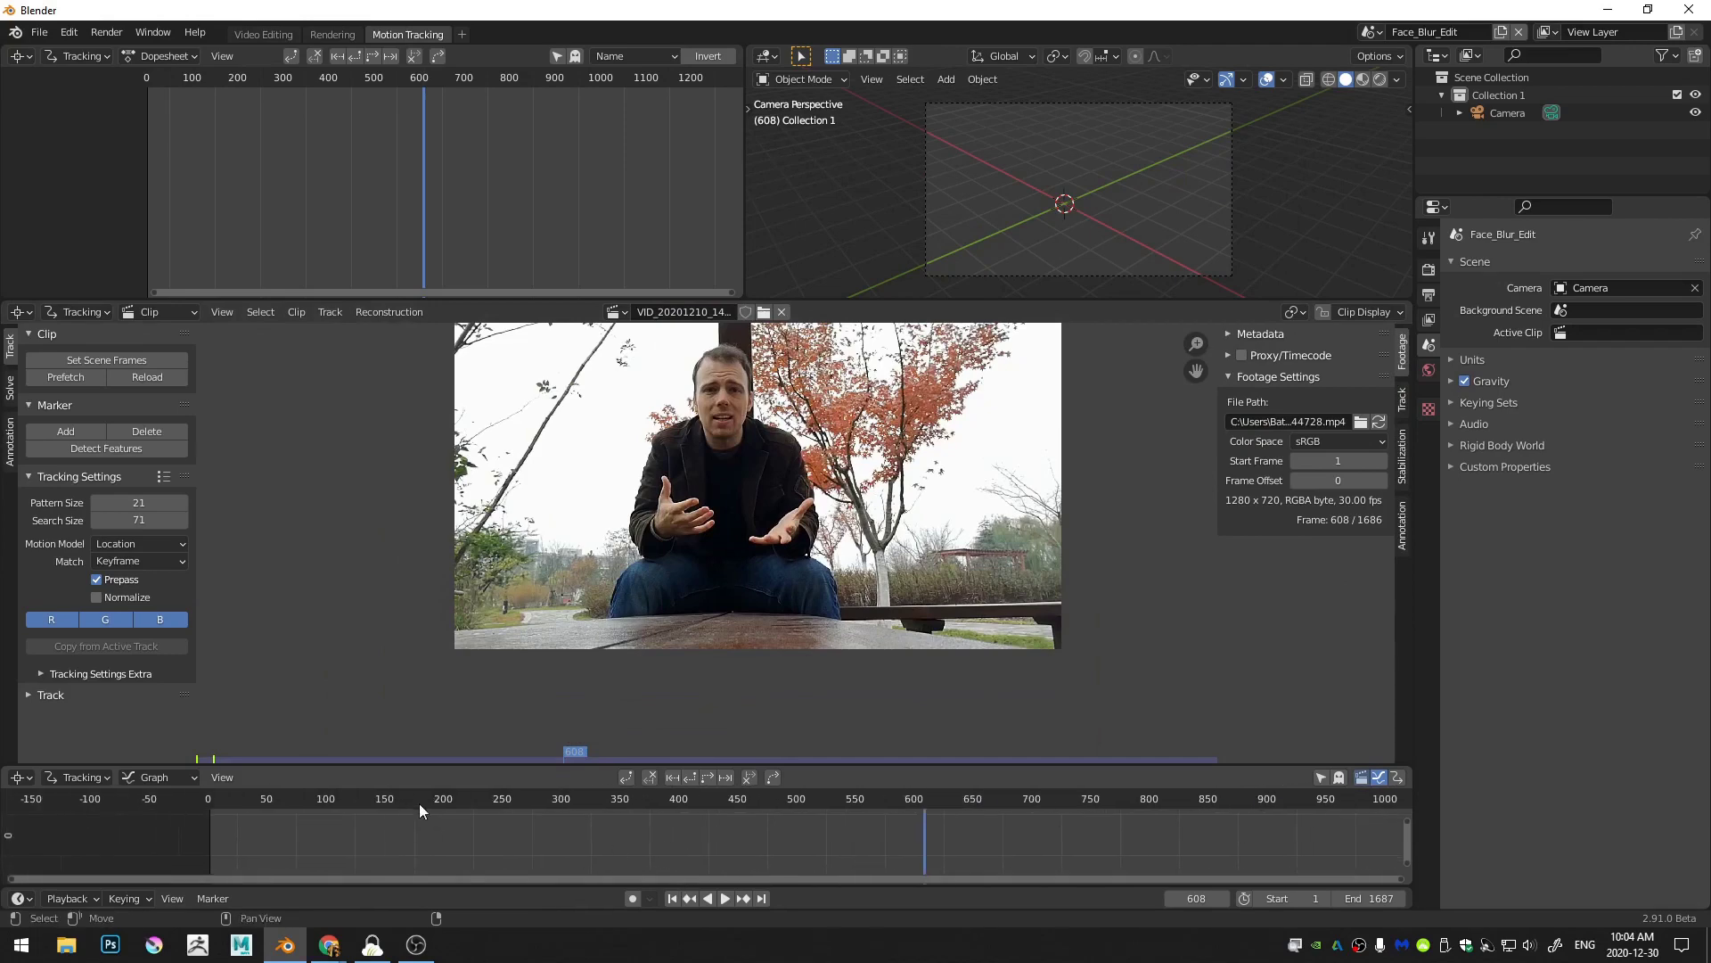
pyautogui.moveTo(389, 800); pyautogui.dragTo(451, 801)
pyautogui.scroll(4, 681, 607)
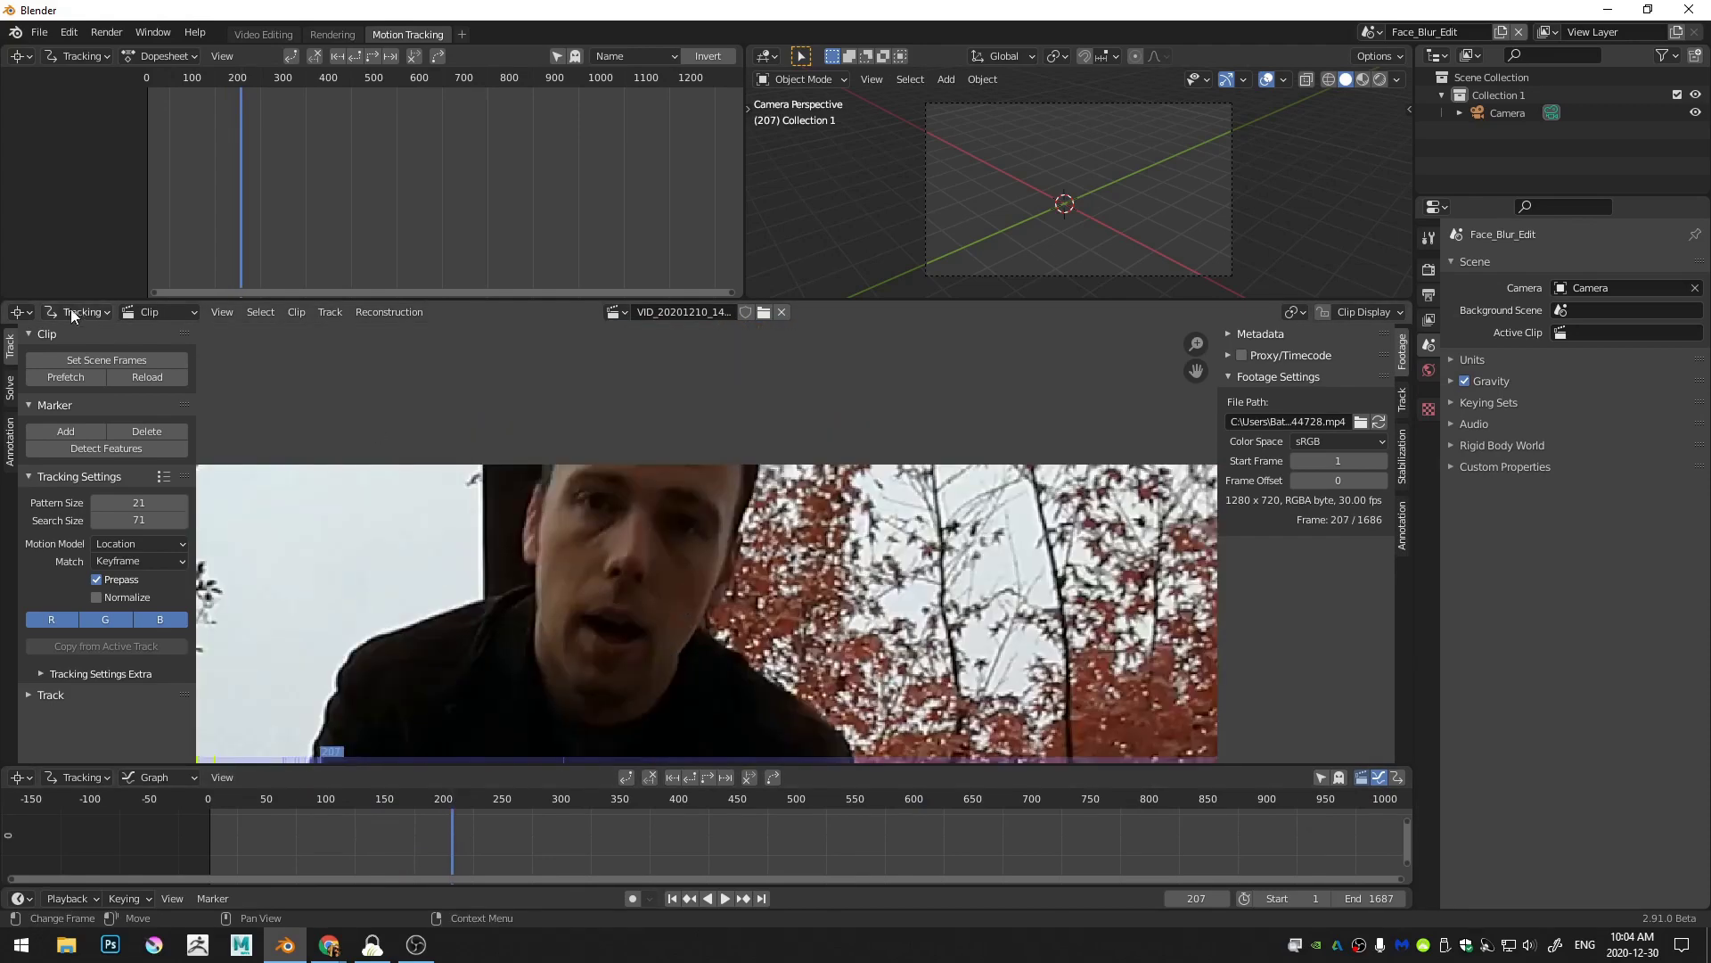
pyautogui.click(64, 314)
pyautogui.click(78, 312)
pyautogui.click(66, 312)
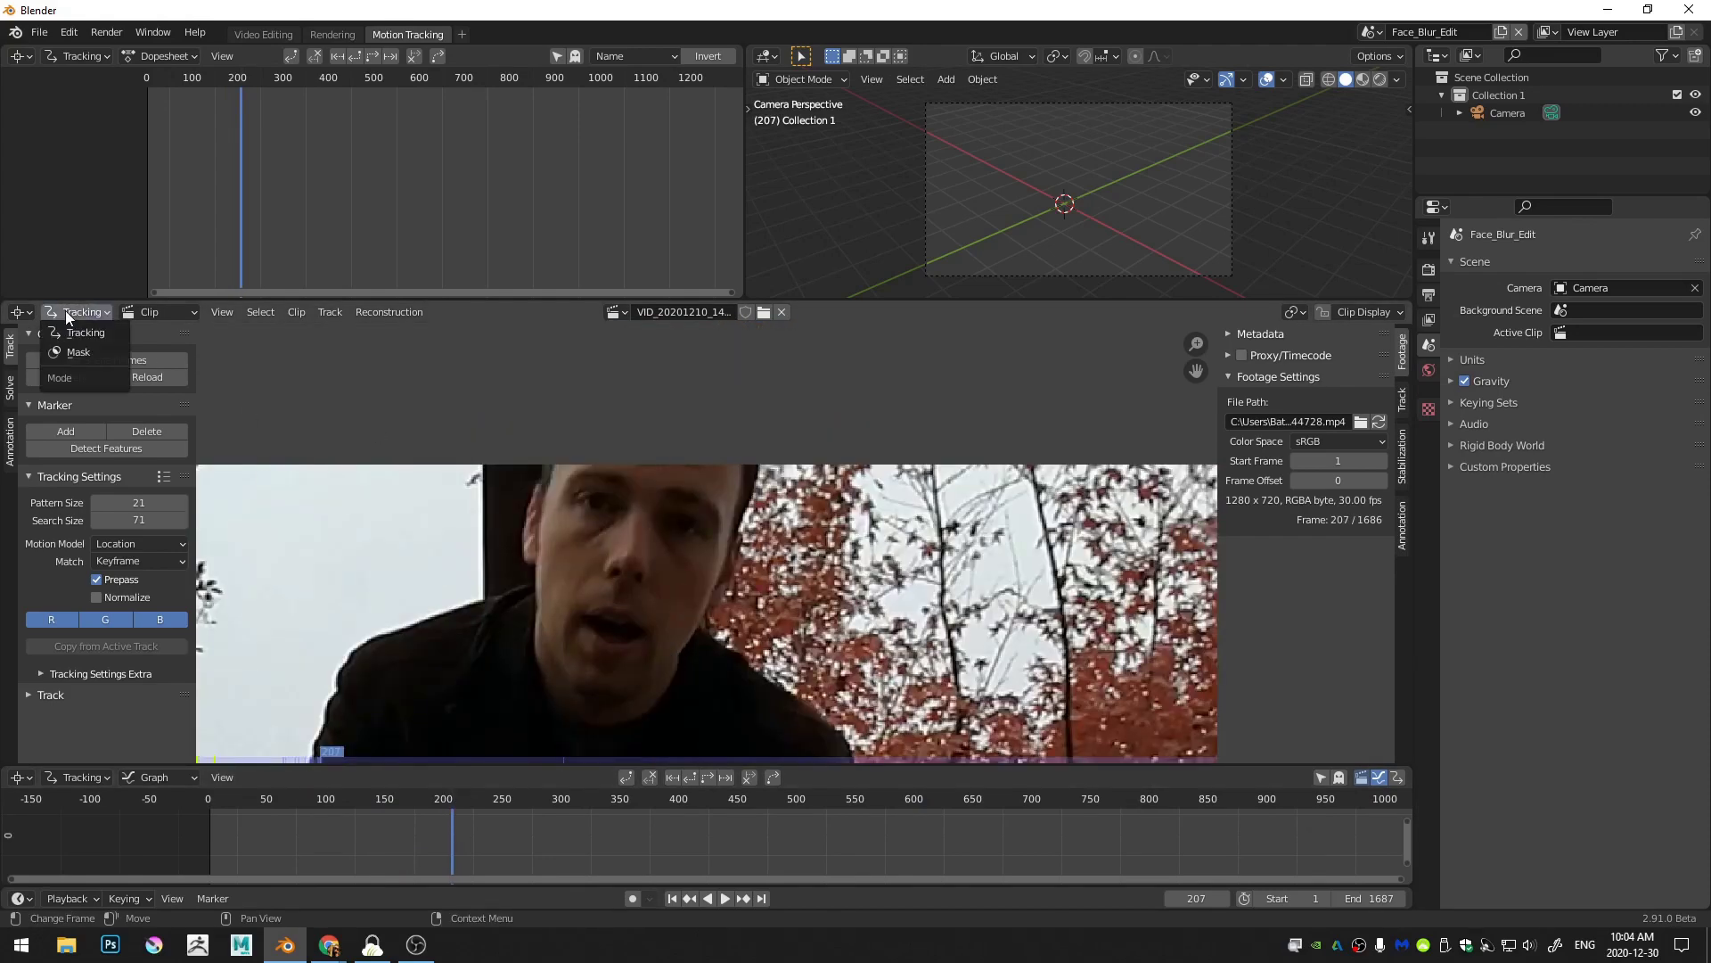
pyautogui.click(65, 309)
# Step: Add a tracking marker on the man's nostril at frame 207
pyautogui.scroll(3, 583, 546)
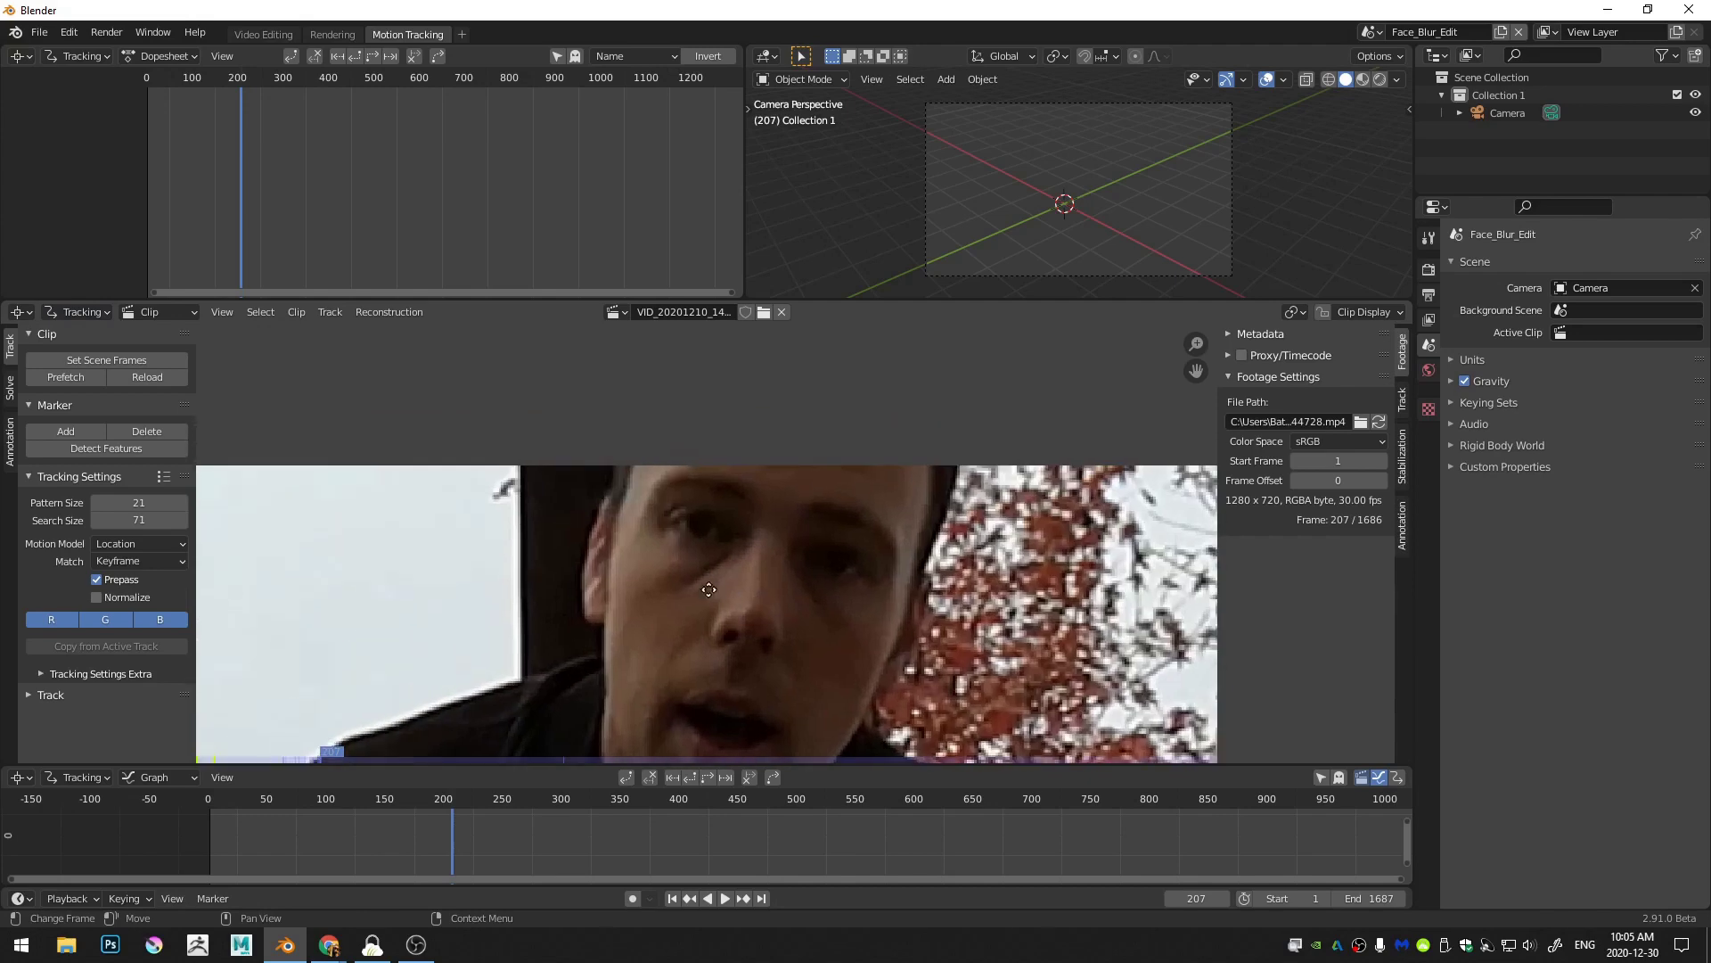
pyautogui.moveTo(709, 589); pyautogui.dragTo(687, 493, button='middle')
pyautogui.keyDown('ctrl'); pyautogui.click(704, 538); pyautogui.keyUp('ctrl')
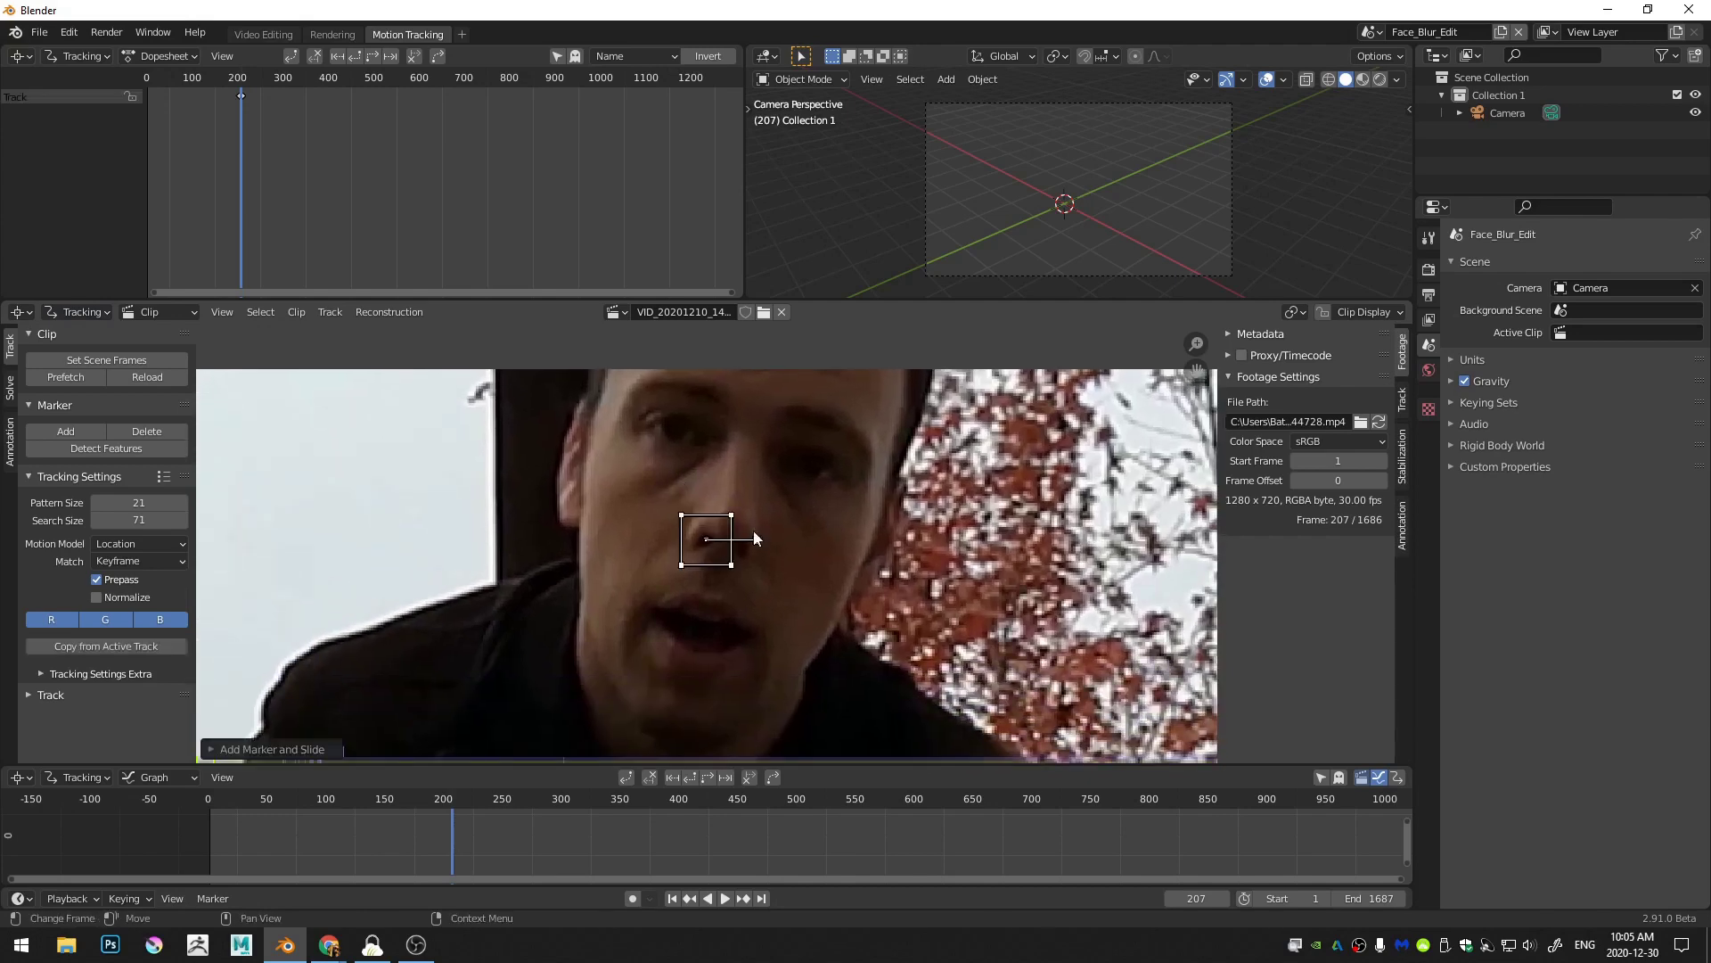
# Step: Step backwards through frames 206, 205 and 204, moving the marker by hand to follow the nose out of the picture
pyautogui.scroll(-6, 805, 569)
pyautogui.moveTo(806, 589); pyautogui.dragTo(820, 446, button='middle')
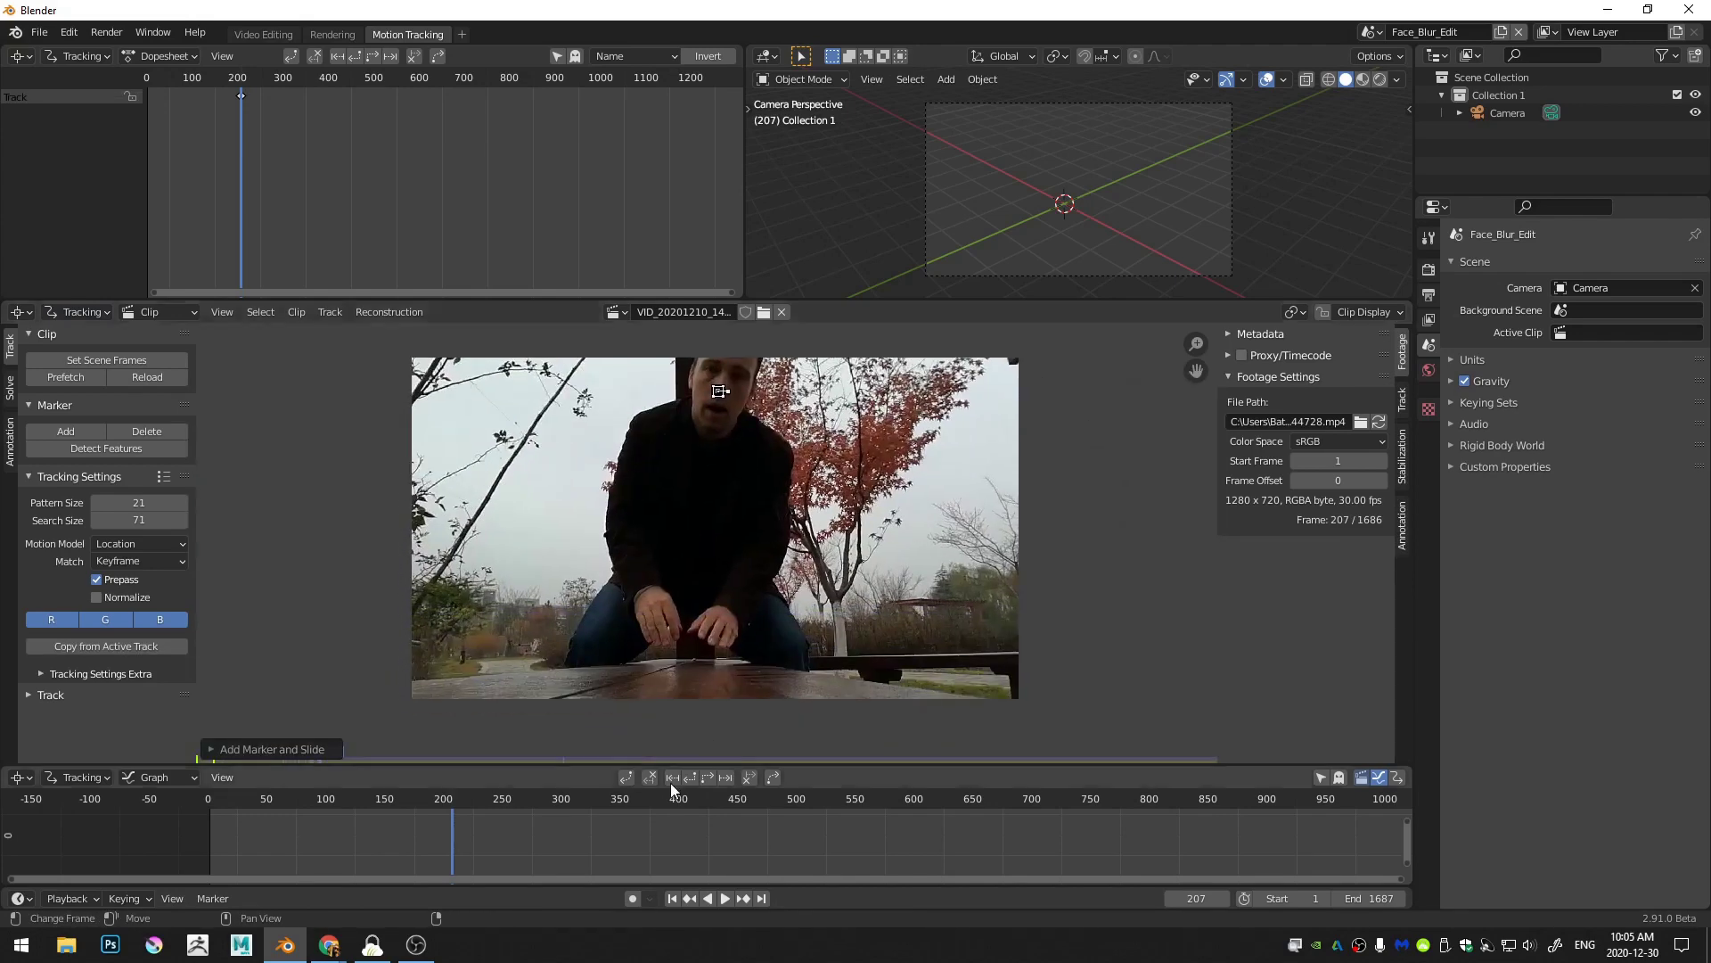
pyautogui.press('Left')
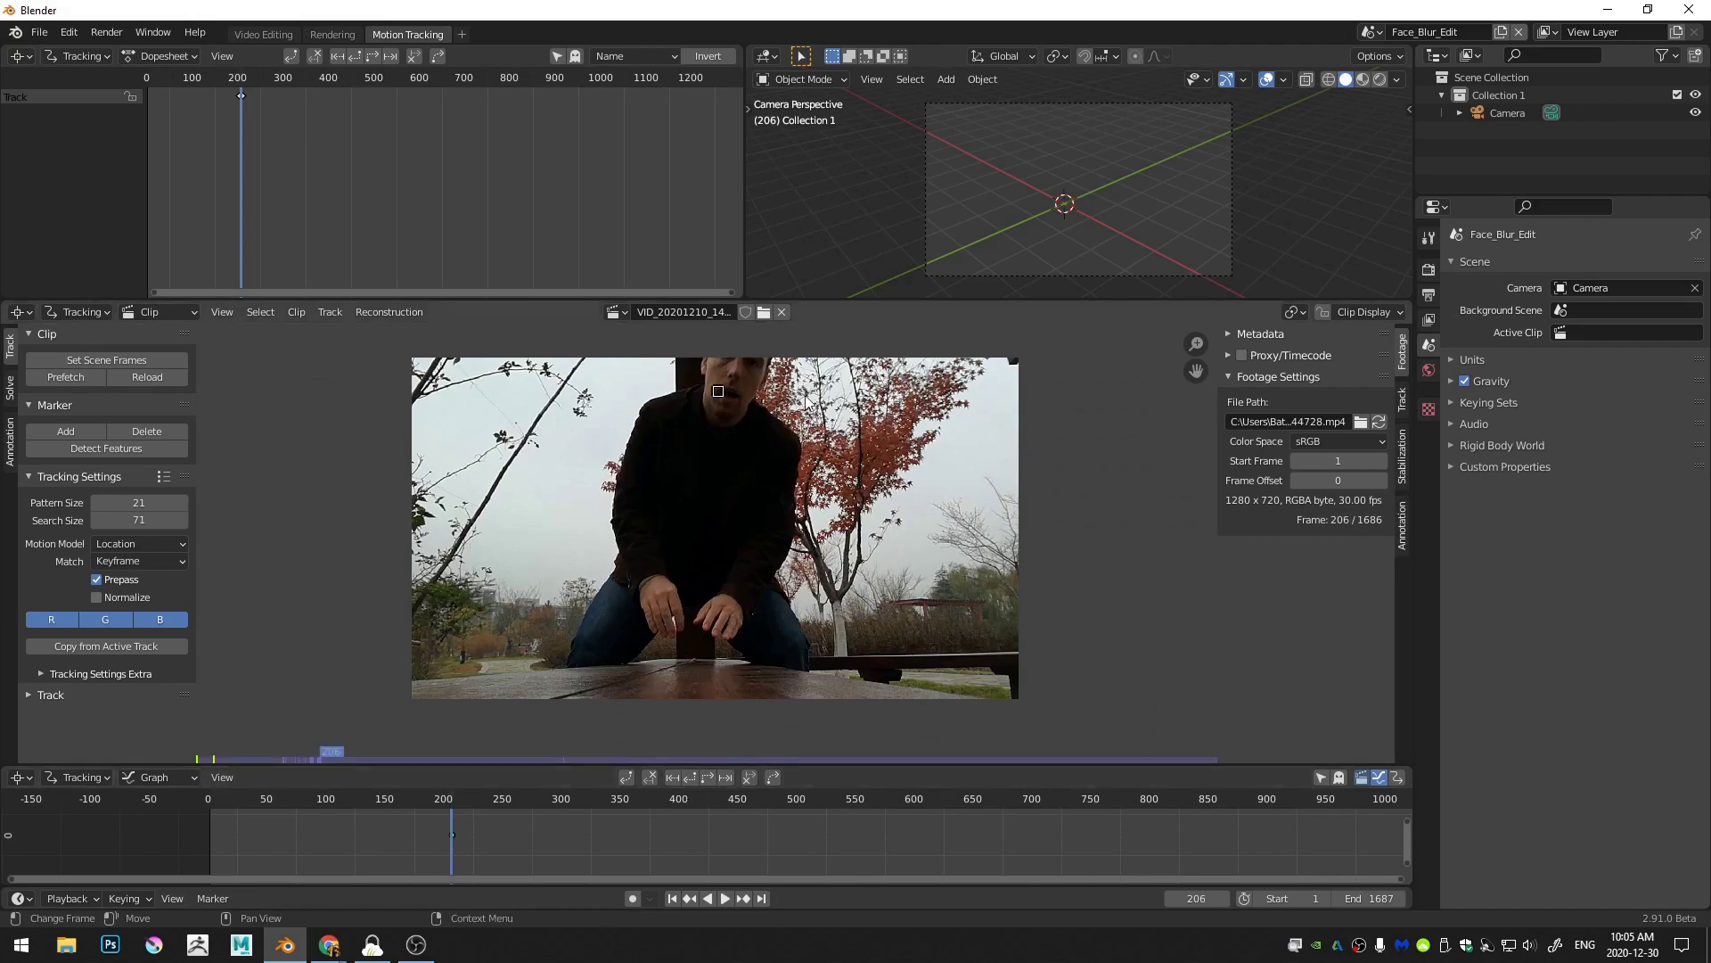
pyautogui.scroll(4, 788, 460)
pyautogui.moveTo(695, 474); pyautogui.dragTo(659, 572, button='middle')
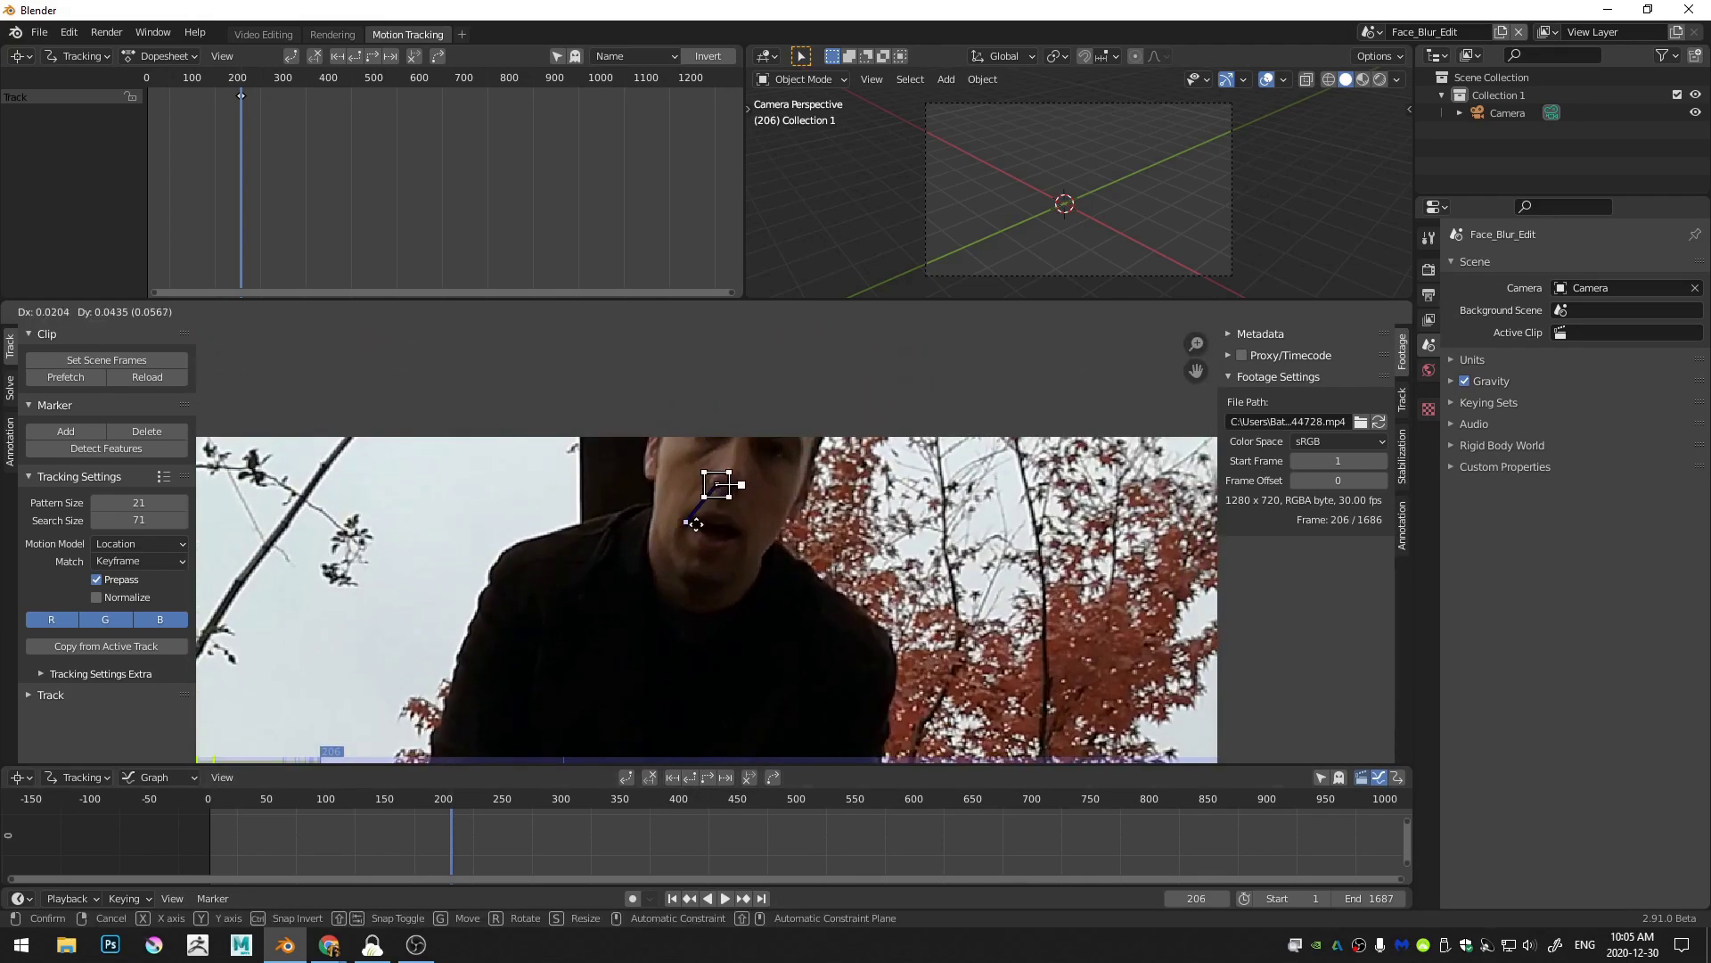
pyautogui.click(702, 522)
pyautogui.press('Left')
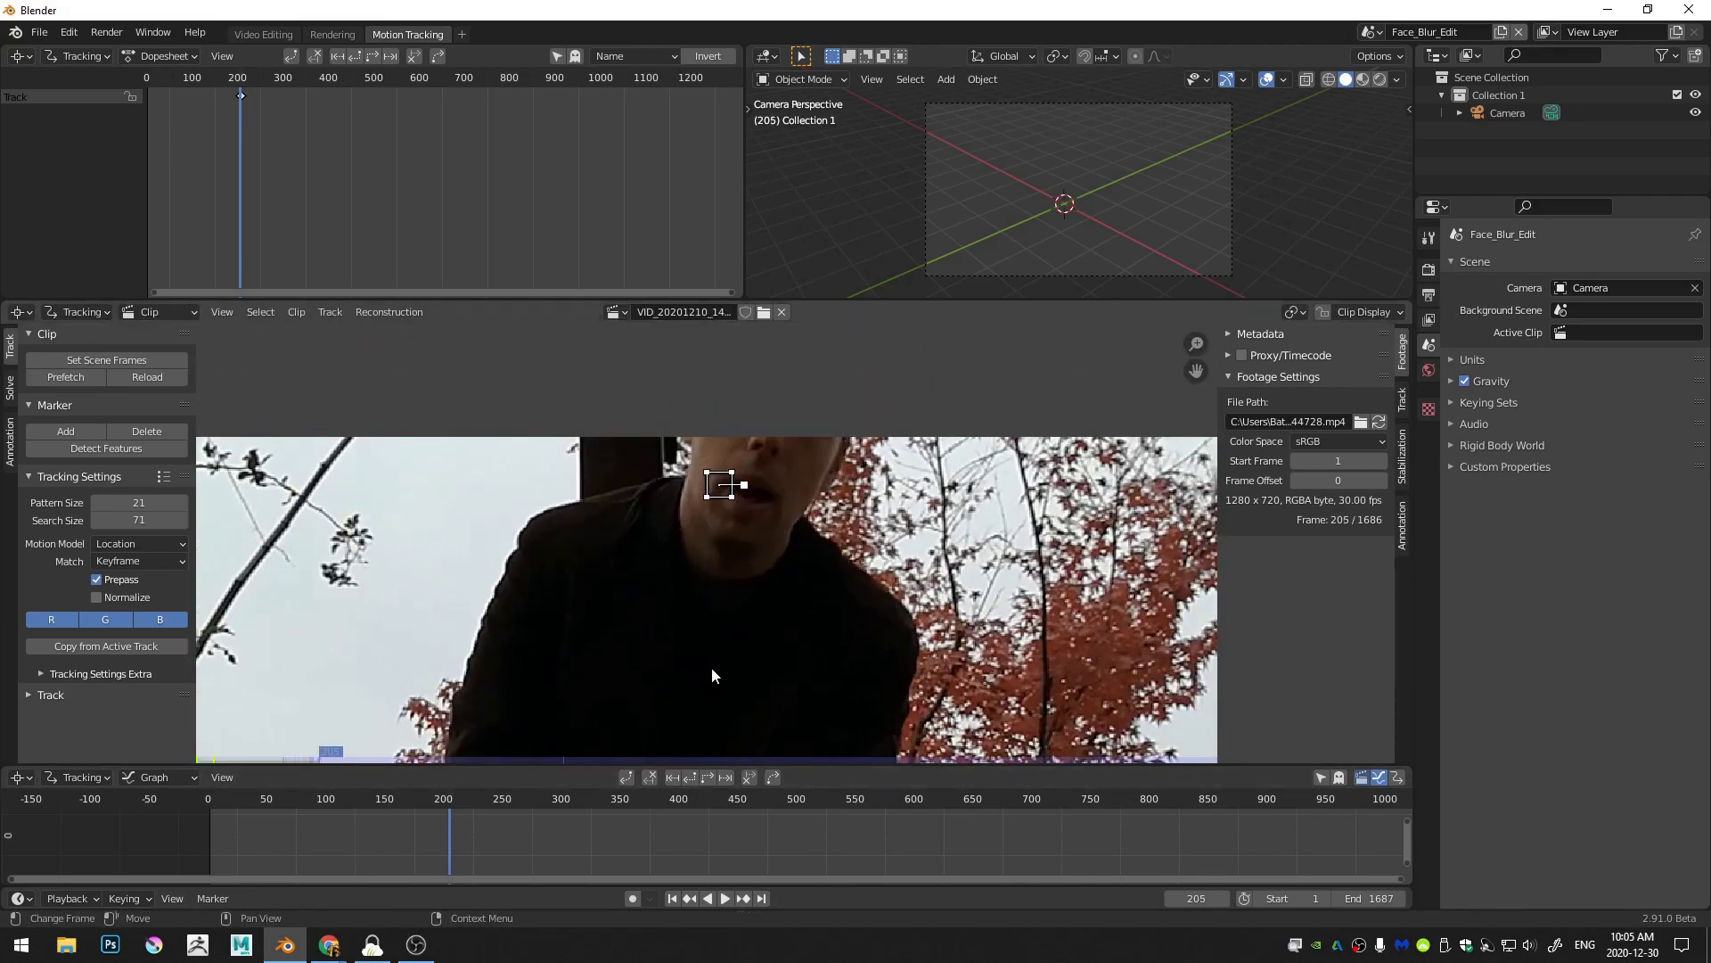
pyautogui.press('g')
pyautogui.click(789, 592)
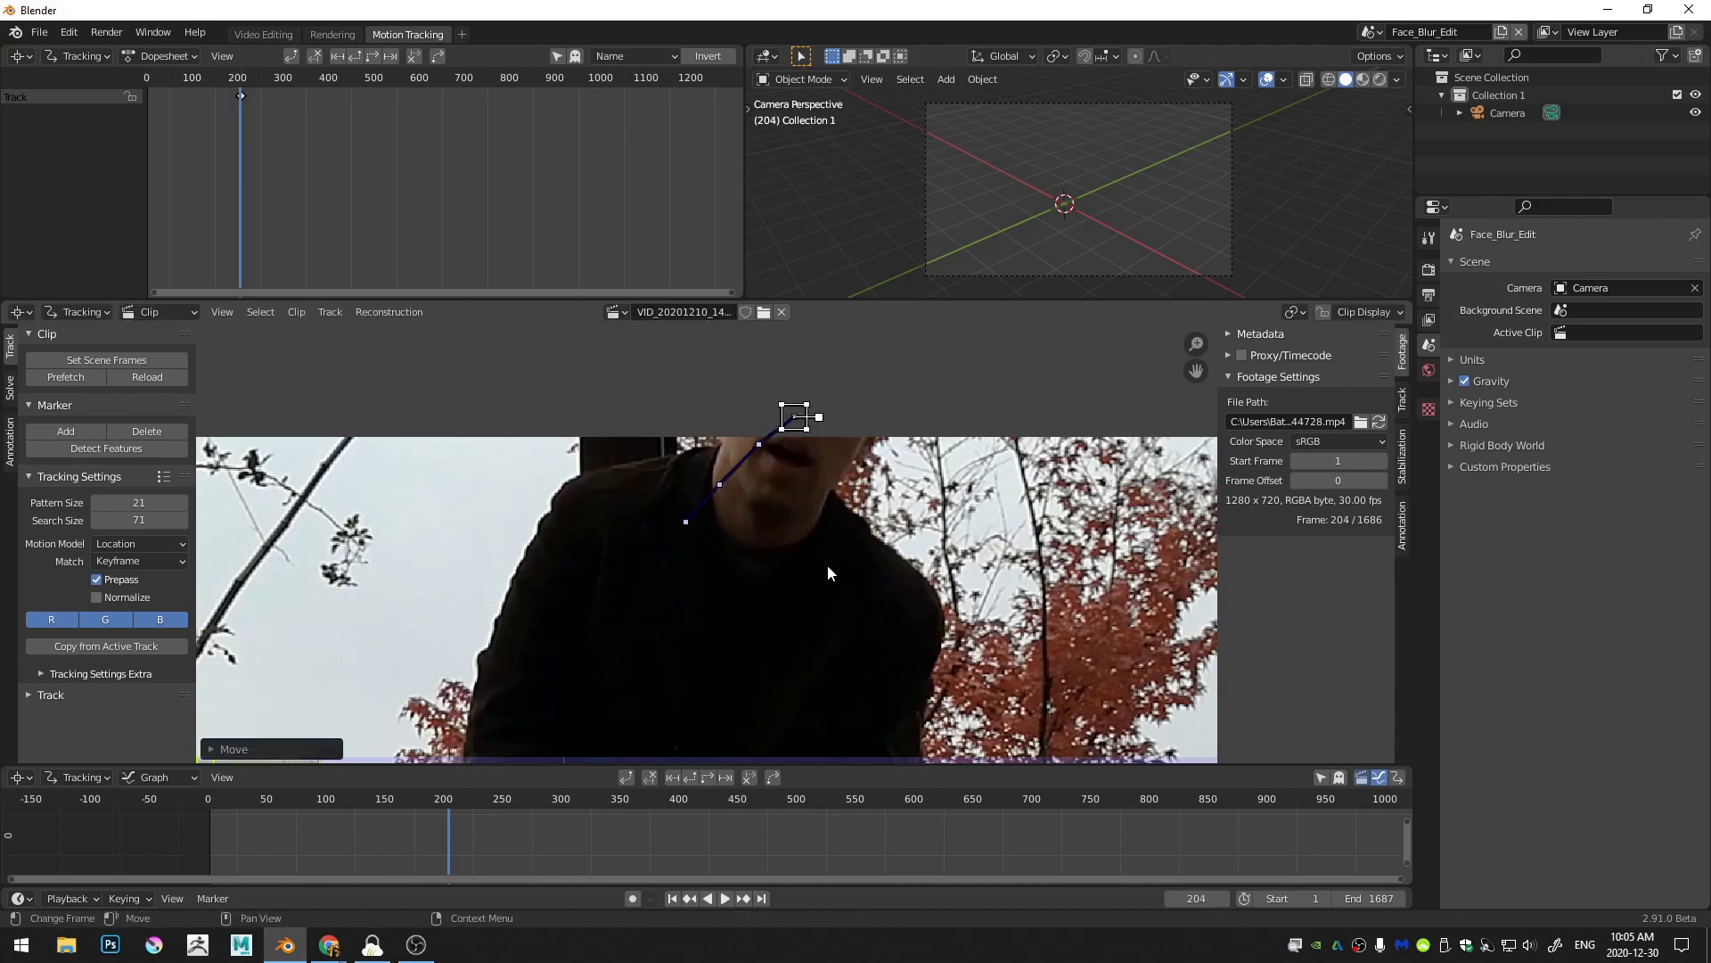
# Step: Return to frame 207 and track the marker forwards through the clip
pyautogui.press('Right')
pyautogui.press('Right')
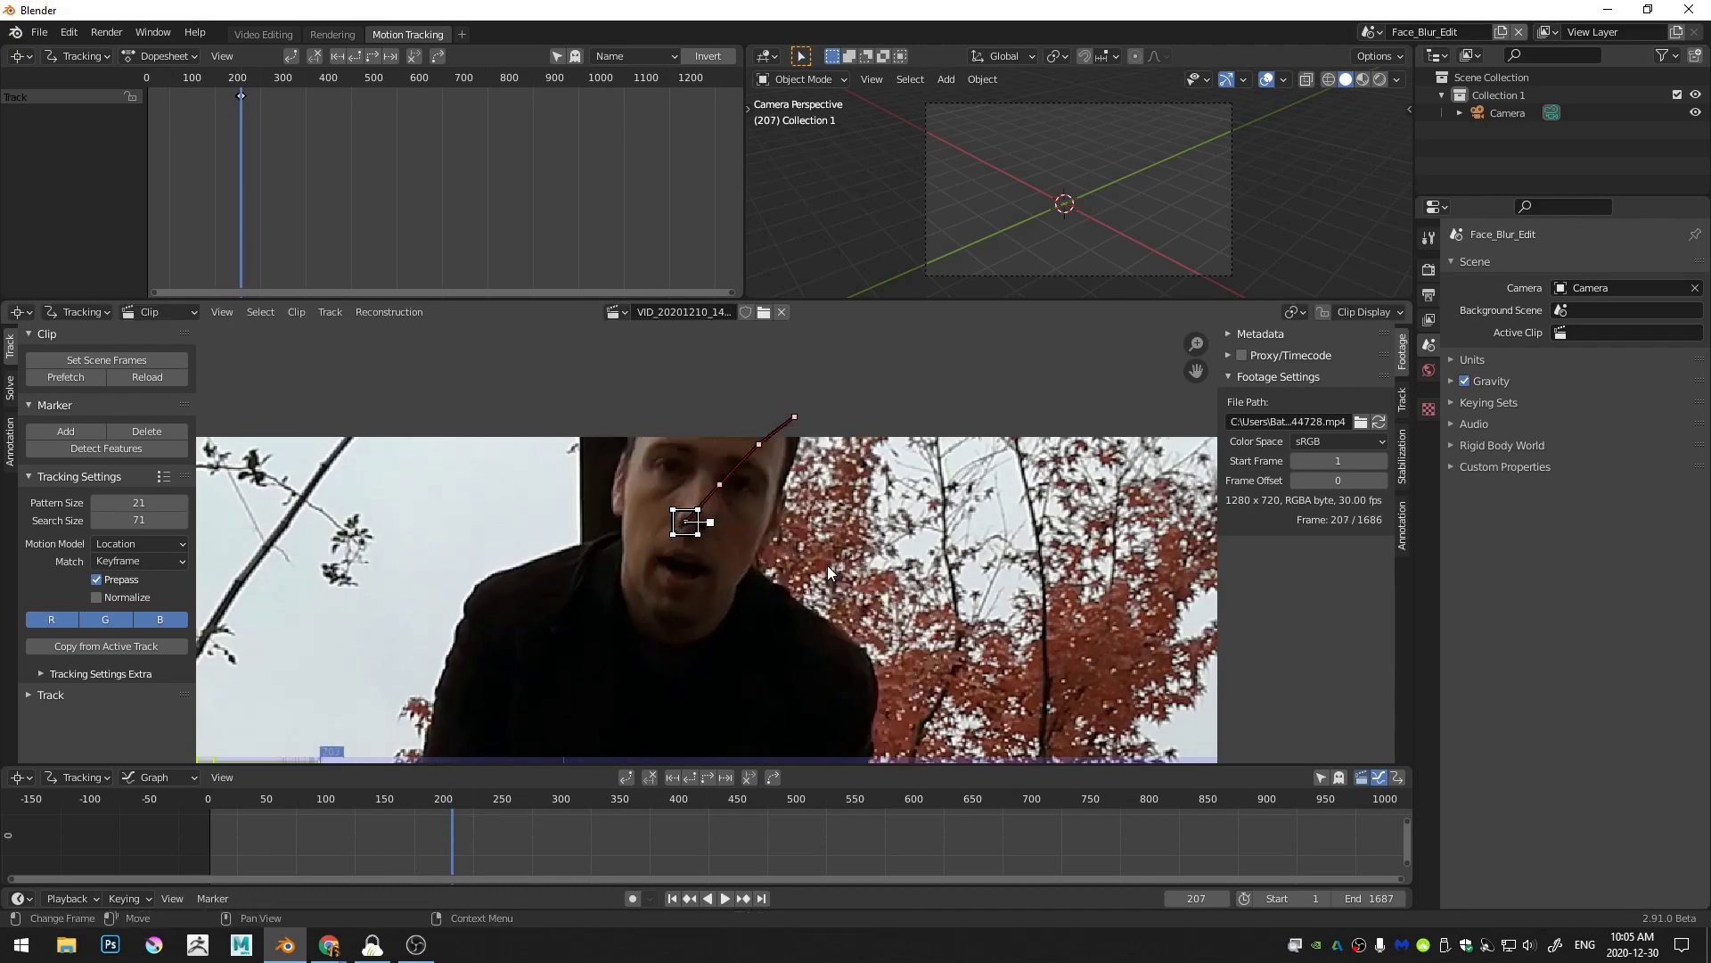
pyautogui.click(706, 776)
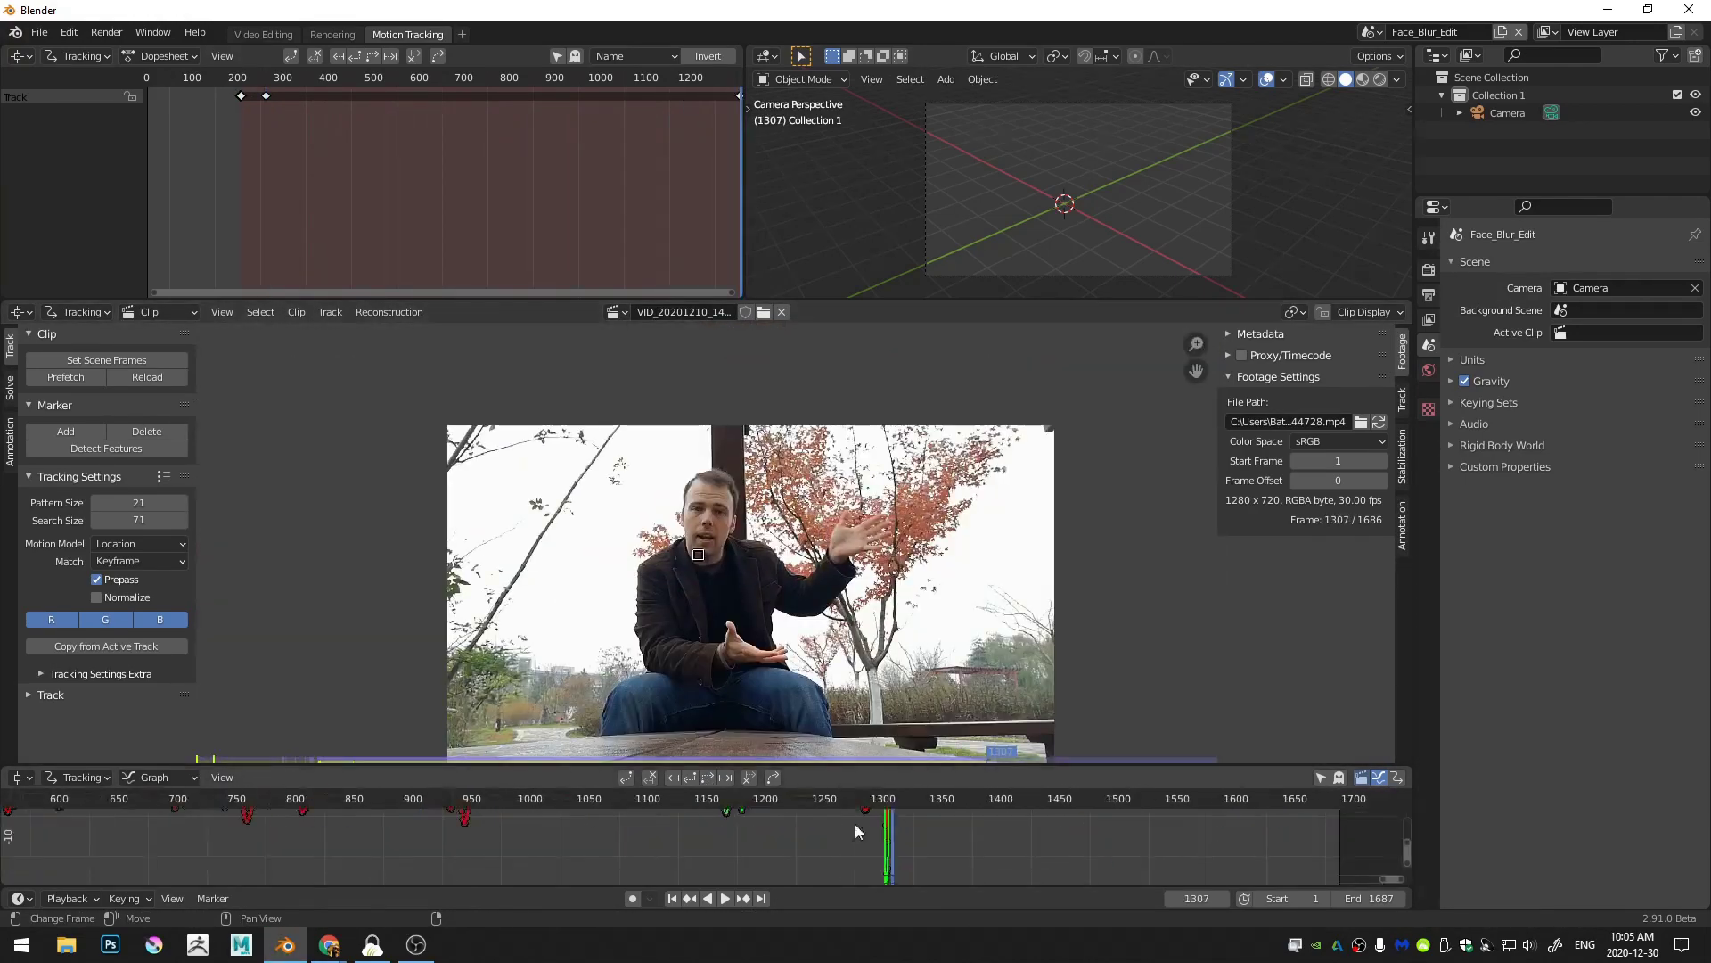
# Step: Go back to frame 1301, move the marker back onto the nostril and track it forwards from there
pyautogui.moveTo(854, 824); pyautogui.dragTo(782, 877, button='middle')
pyautogui.moveTo(824, 799); pyautogui.dragTo(813, 798)
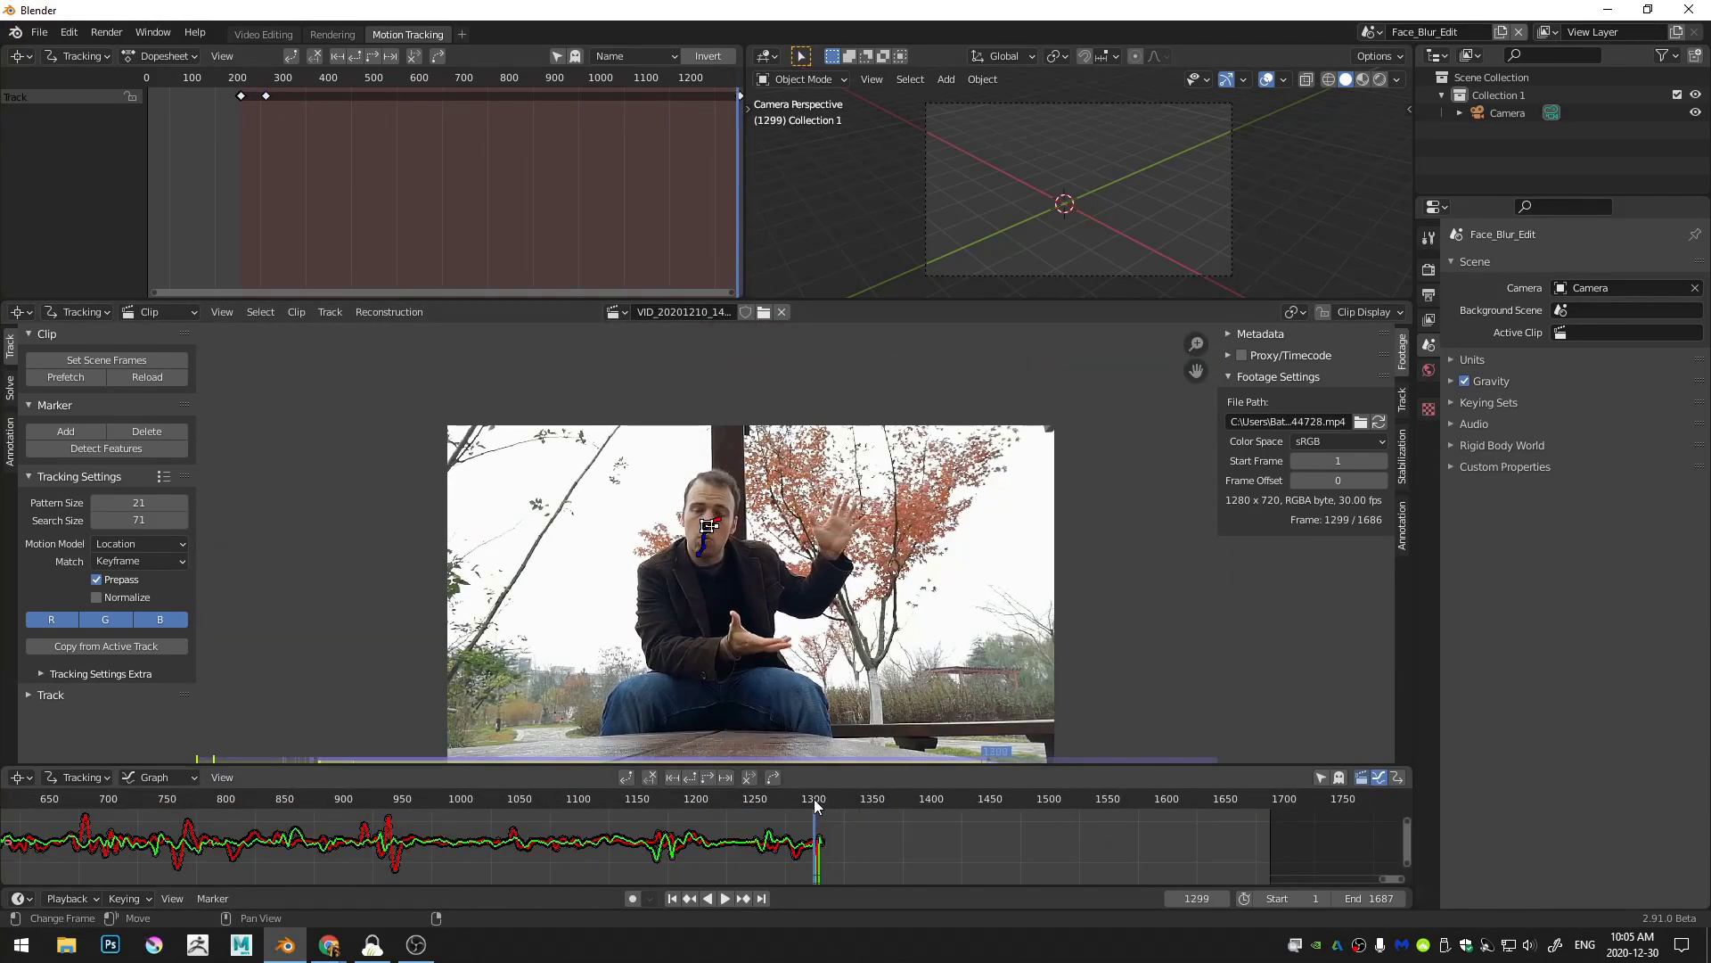
pyautogui.scroll(6, 774, 540)
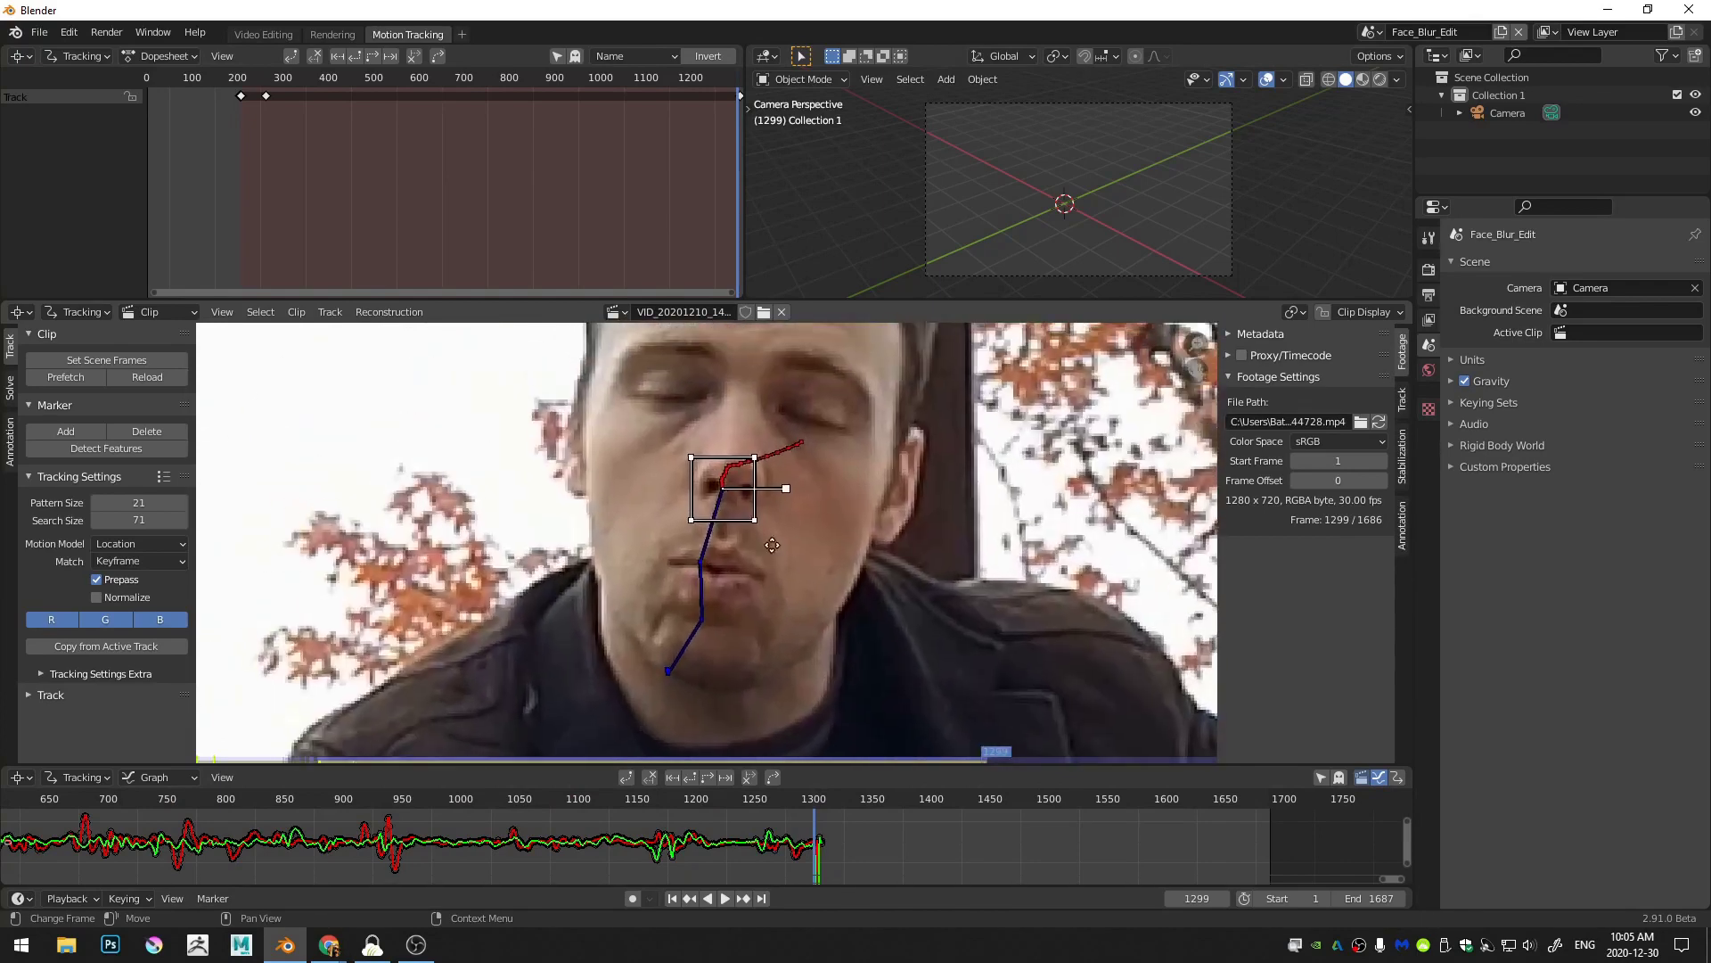
pyautogui.press('Right')
pyautogui.press('Right')
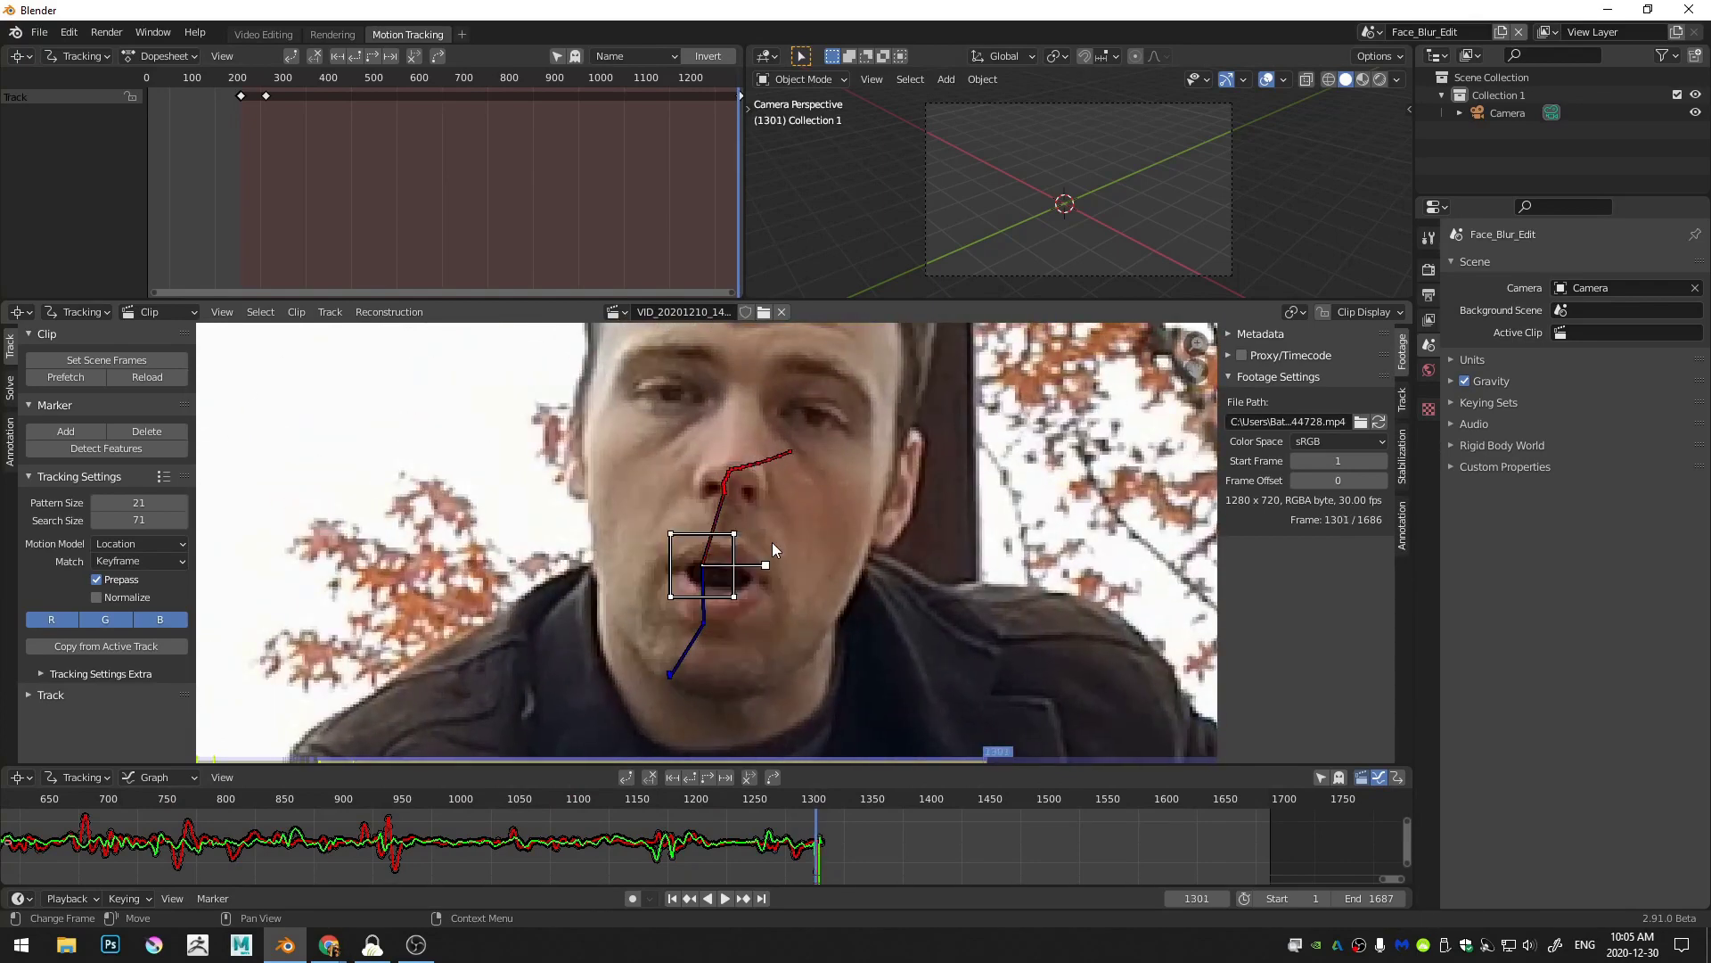
pyautogui.moveTo(704, 527); pyautogui.dragTo(717, 449)
pyautogui.click(709, 779)
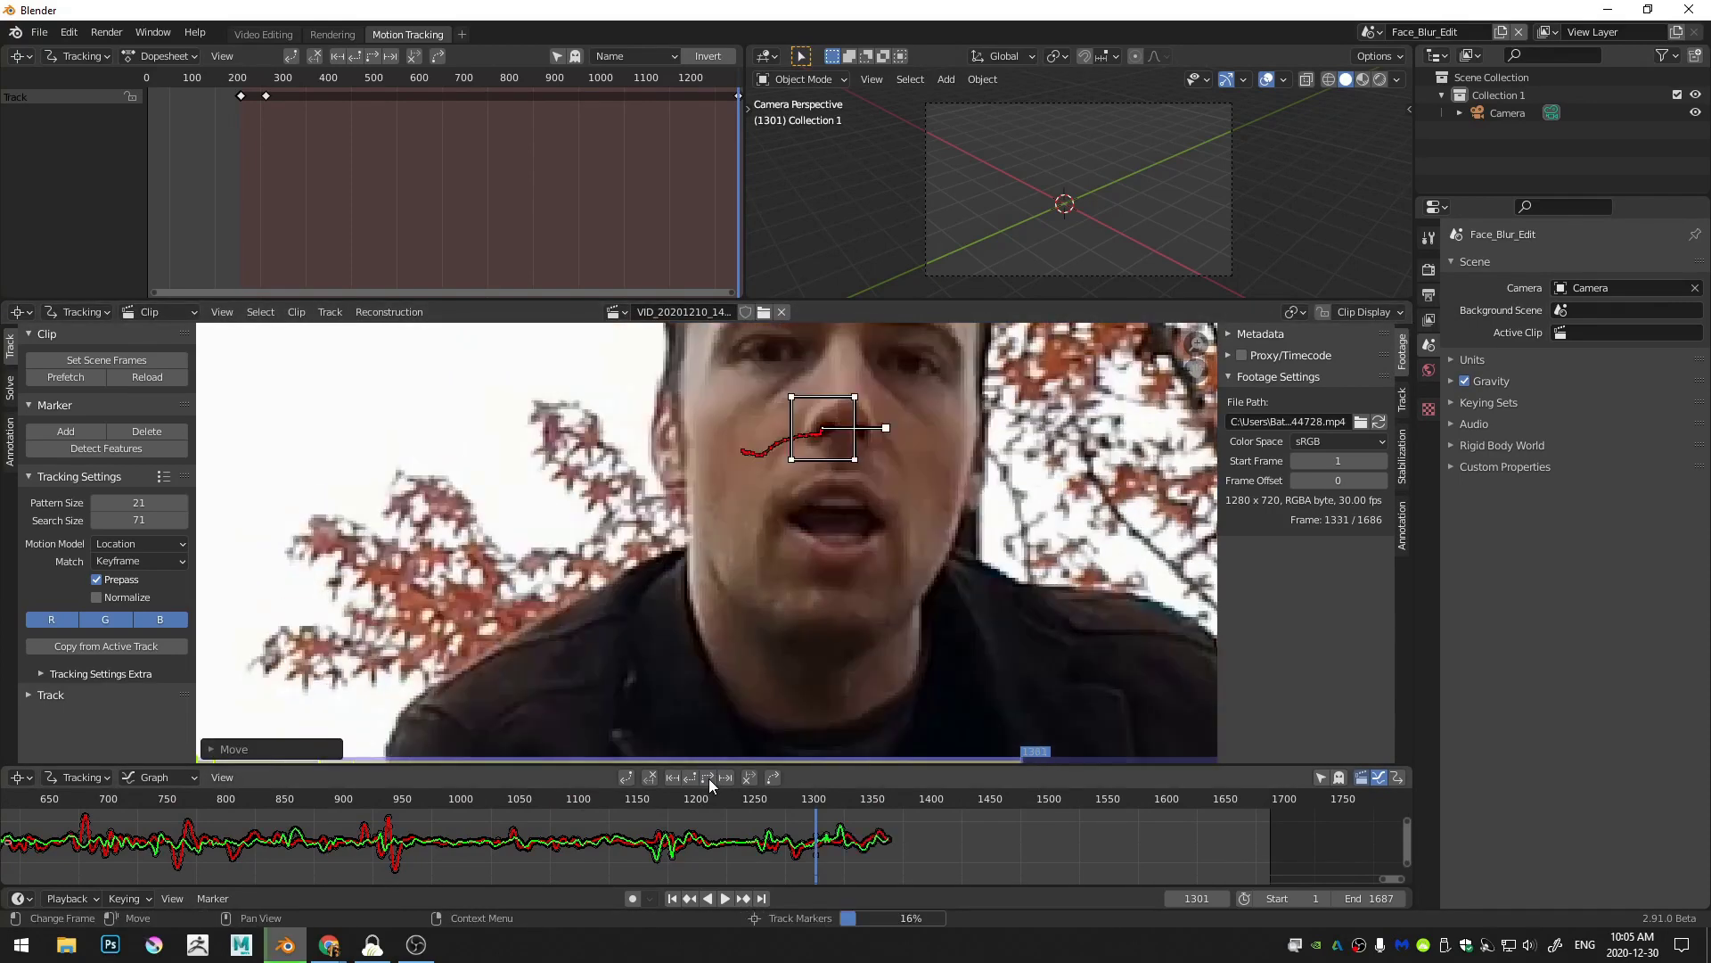
# Step: Move the marker by hand on frames 1617 and 1618 to follow the nose out of the picture
pyautogui.press('g')
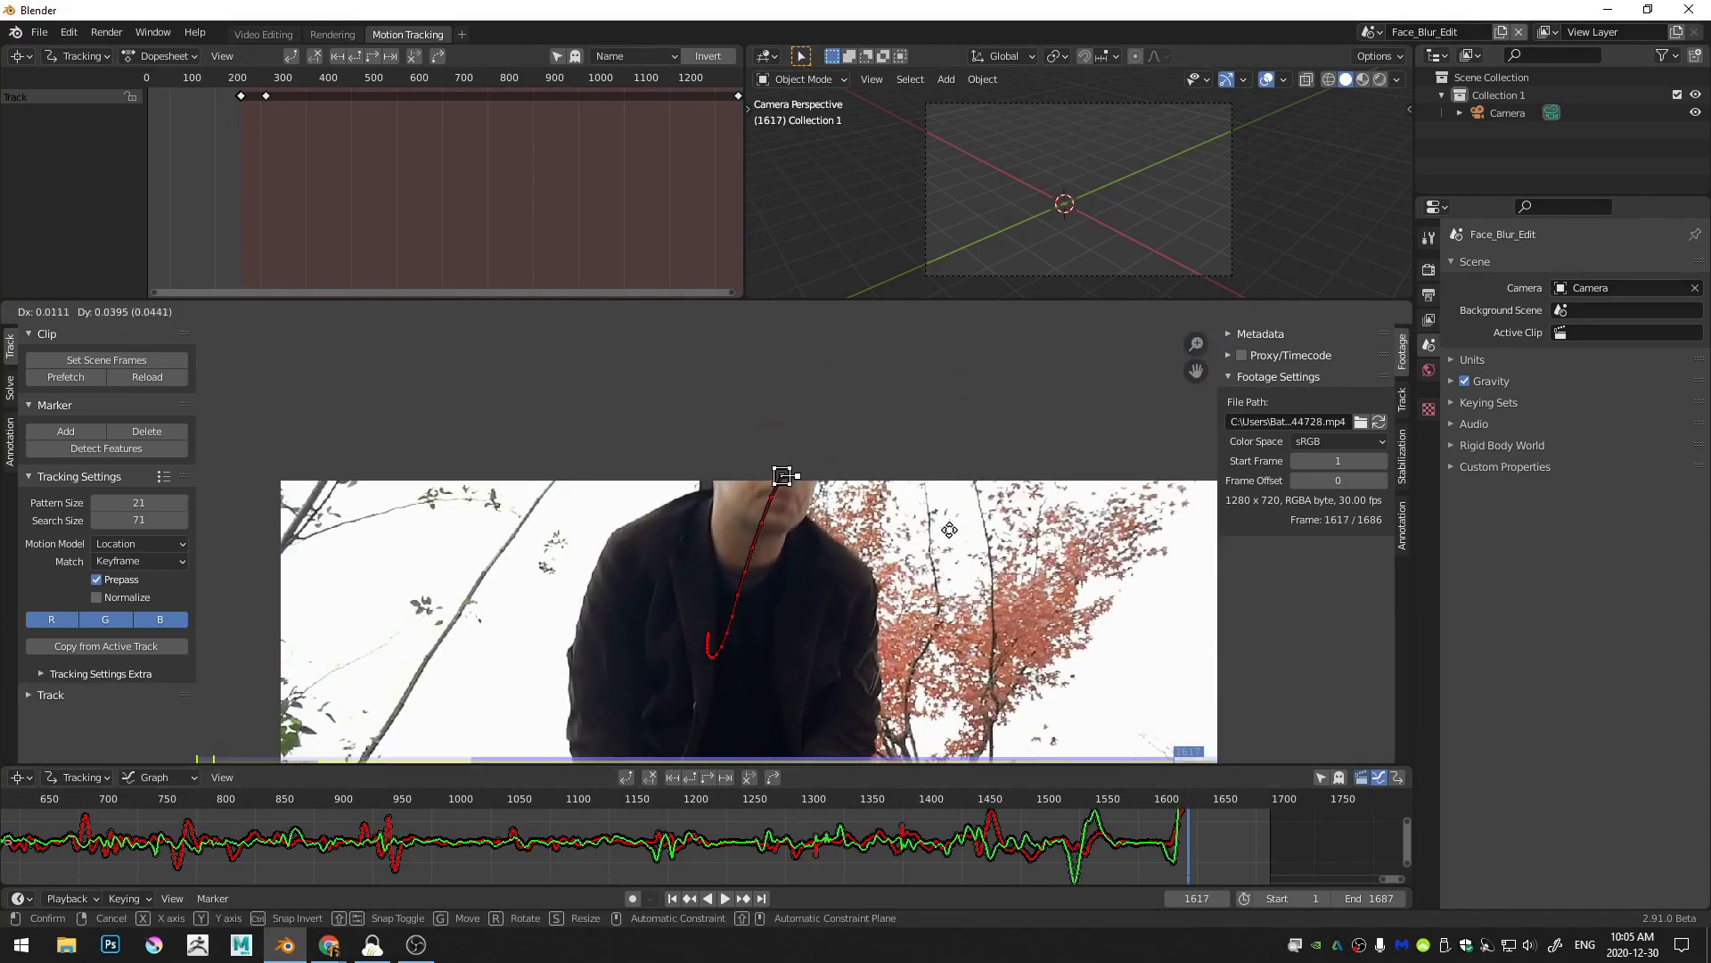
pyautogui.click(950, 533)
pyautogui.hotkey('alt', 'Right')
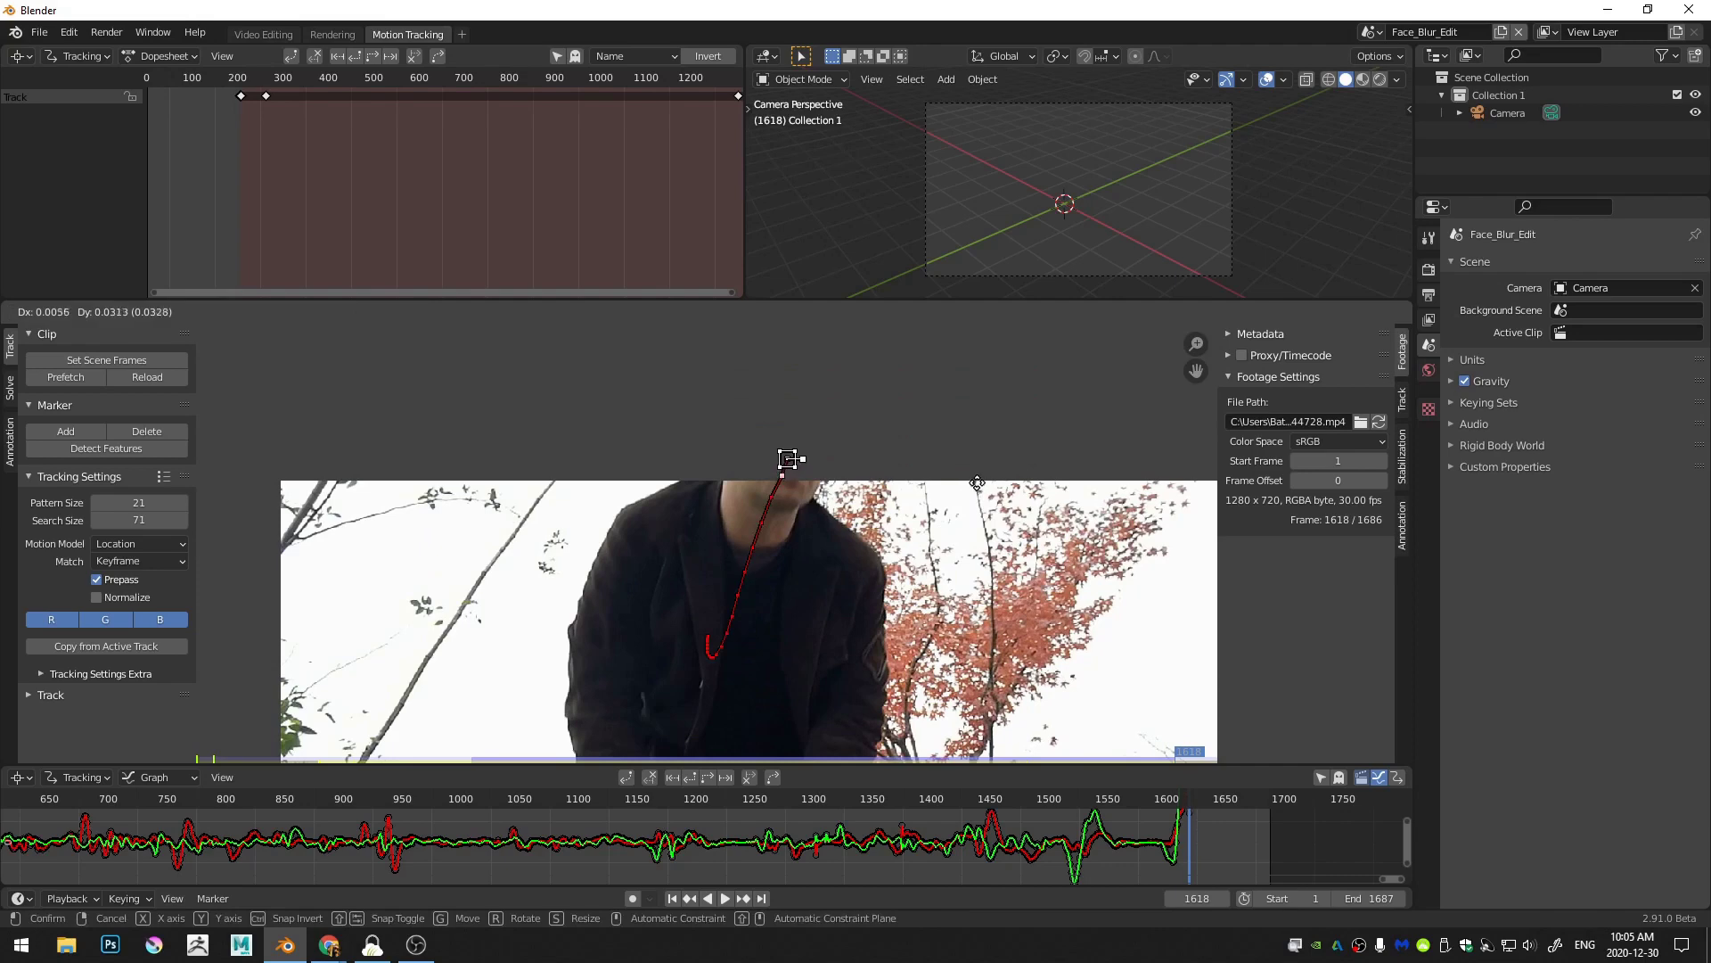
pyautogui.click(984, 482)
# Step: Move the playhead back to frame 252 to check the marker's track on the face
pyautogui.moveTo(701, 723); pyautogui.dragTo(939, 664, button='middle')
pyautogui.scroll(-1, 939, 664)
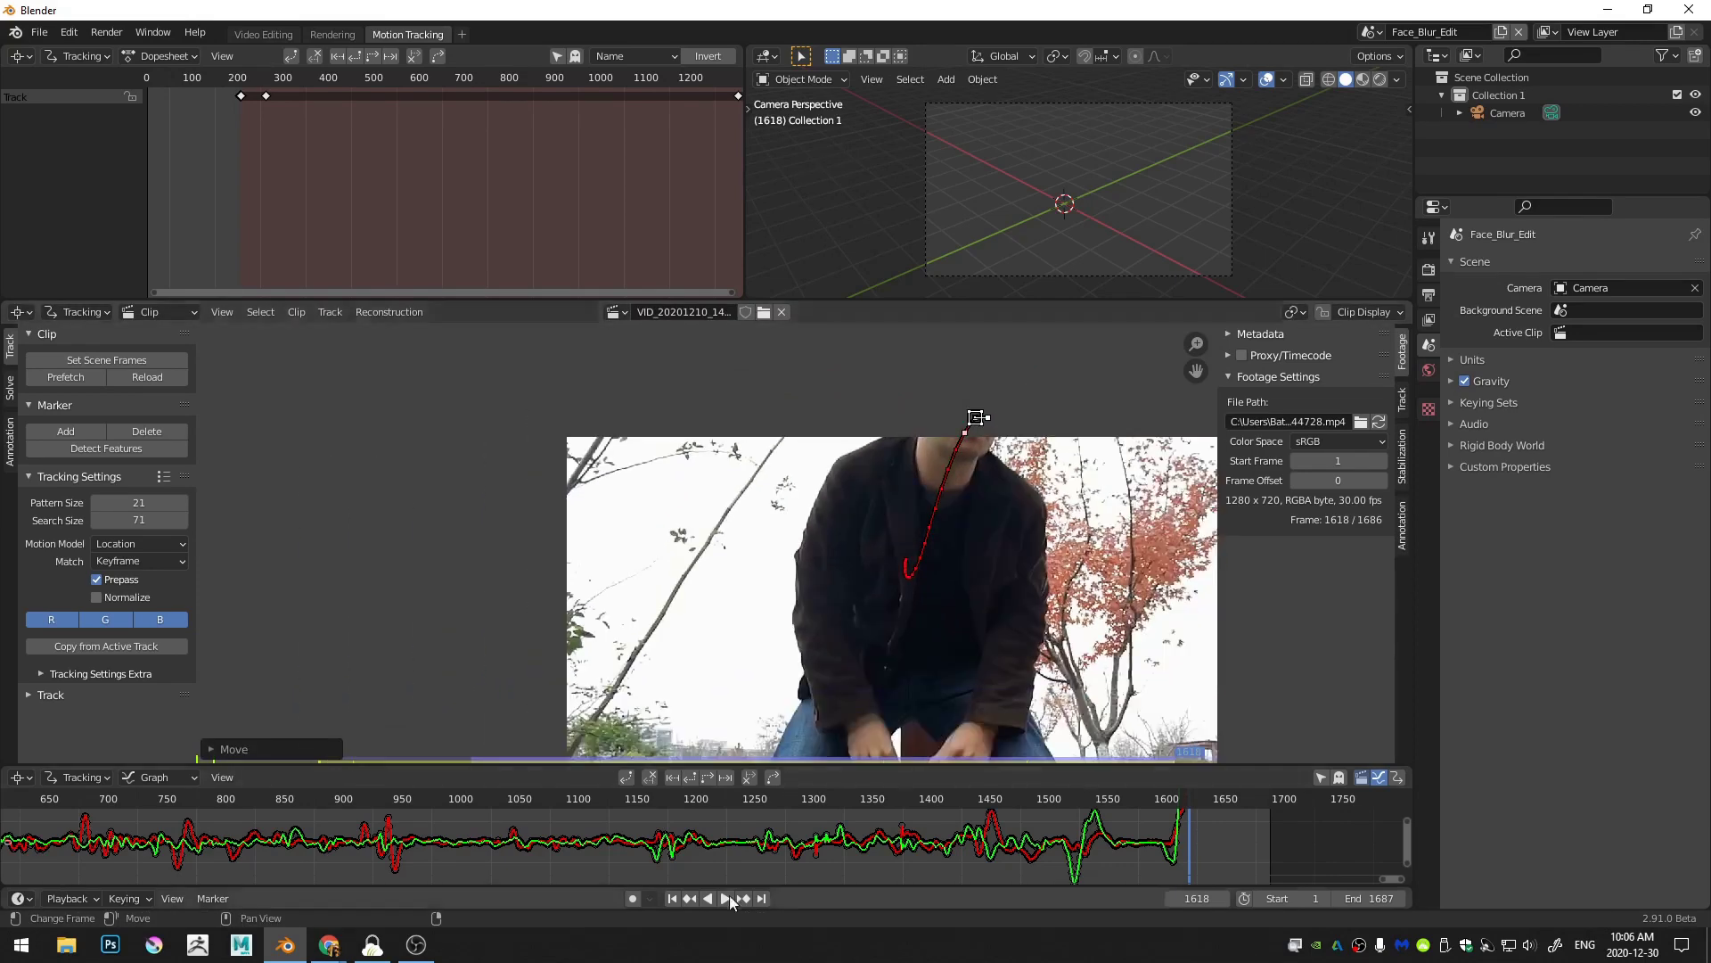
pyautogui.scroll(-4, 738, 858)
pyautogui.moveTo(399, 858); pyautogui.dragTo(548, 837, button='middle')
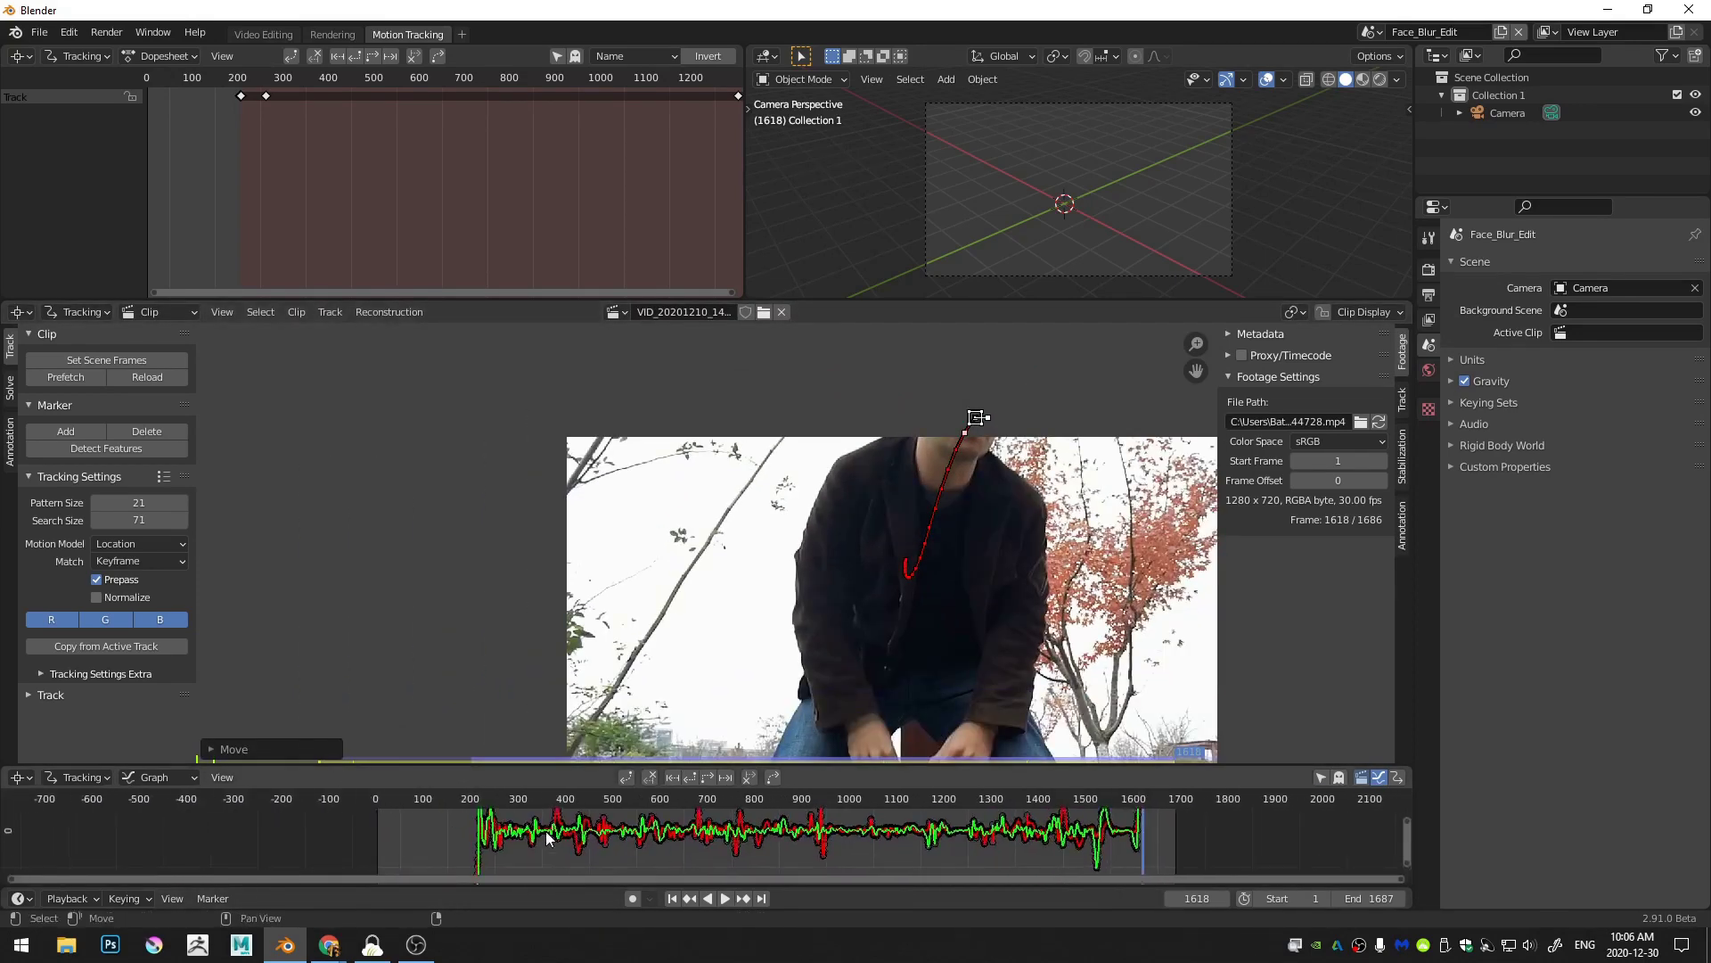
pyautogui.moveTo(515, 799)
pyautogui.mouseDown()
pyautogui.moveTo(472, 799)
pyautogui.moveTo(496, 801)
pyautogui.mouseUp()
pyautogui.scroll(2, 970, 588)
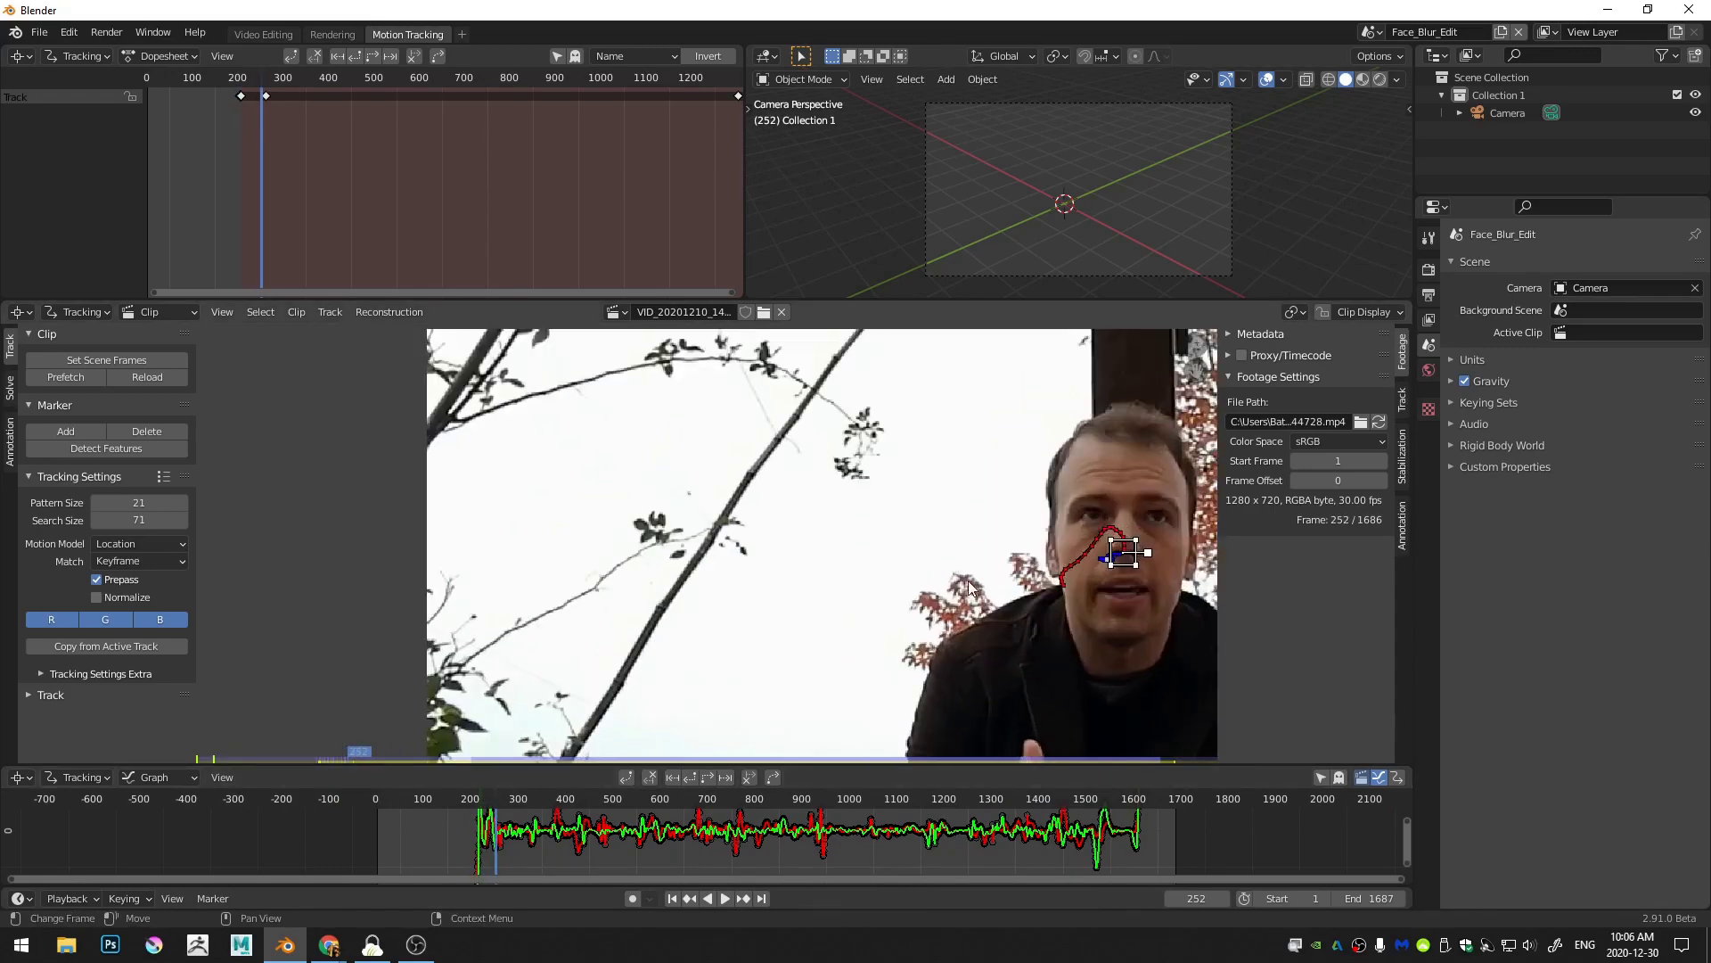
# Step: Switch the clip editor to Mask mode and create a new mask named Face_Blur
pyautogui.click(85, 314)
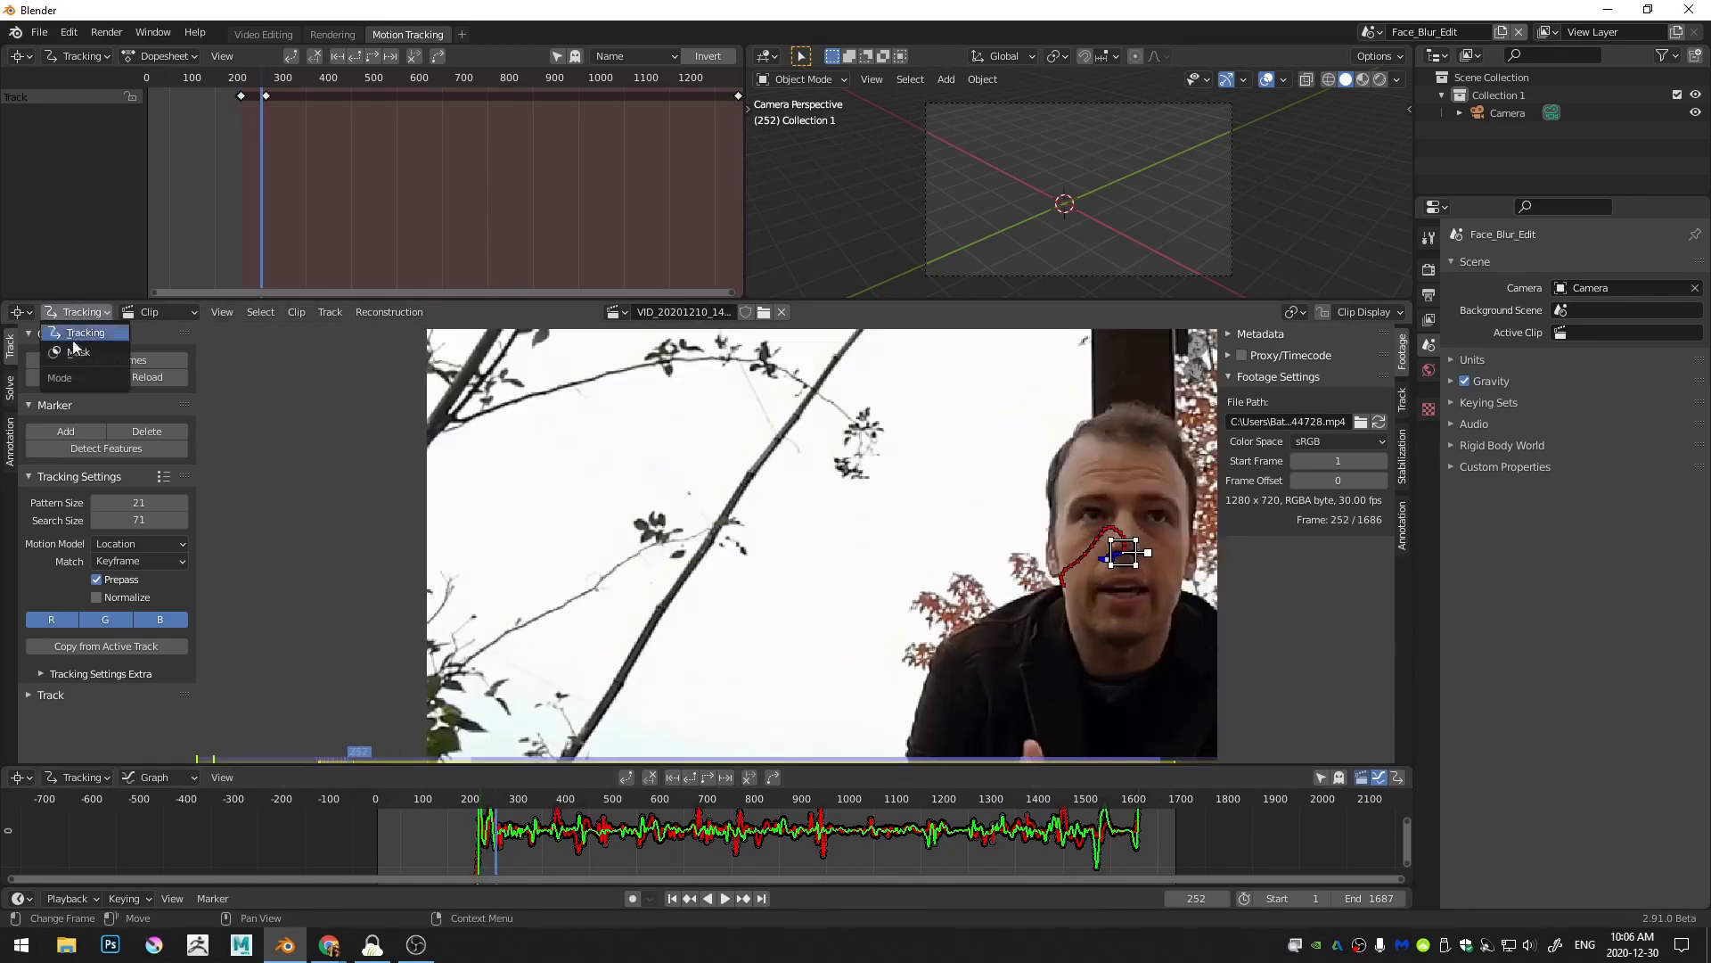
pyautogui.click(72, 339)
pyautogui.moveTo(971, 491); pyautogui.dragTo(518, 512, button='middle')
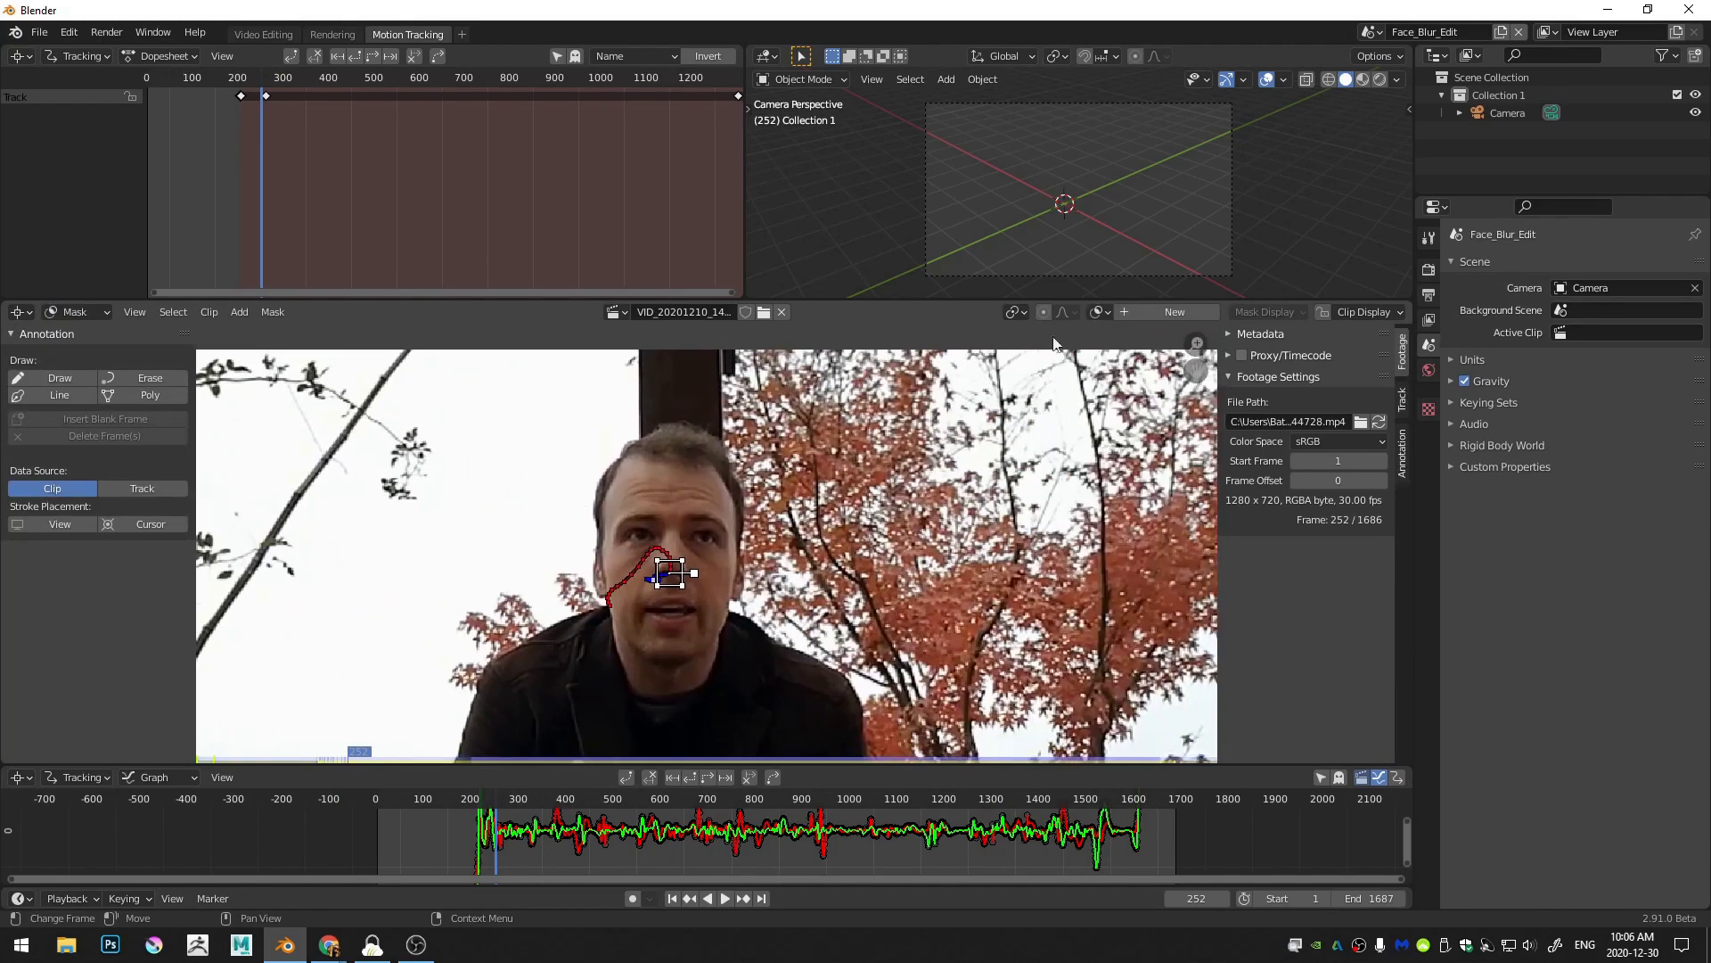
pyautogui.click(1146, 315)
pyautogui.write('Face_Blur')
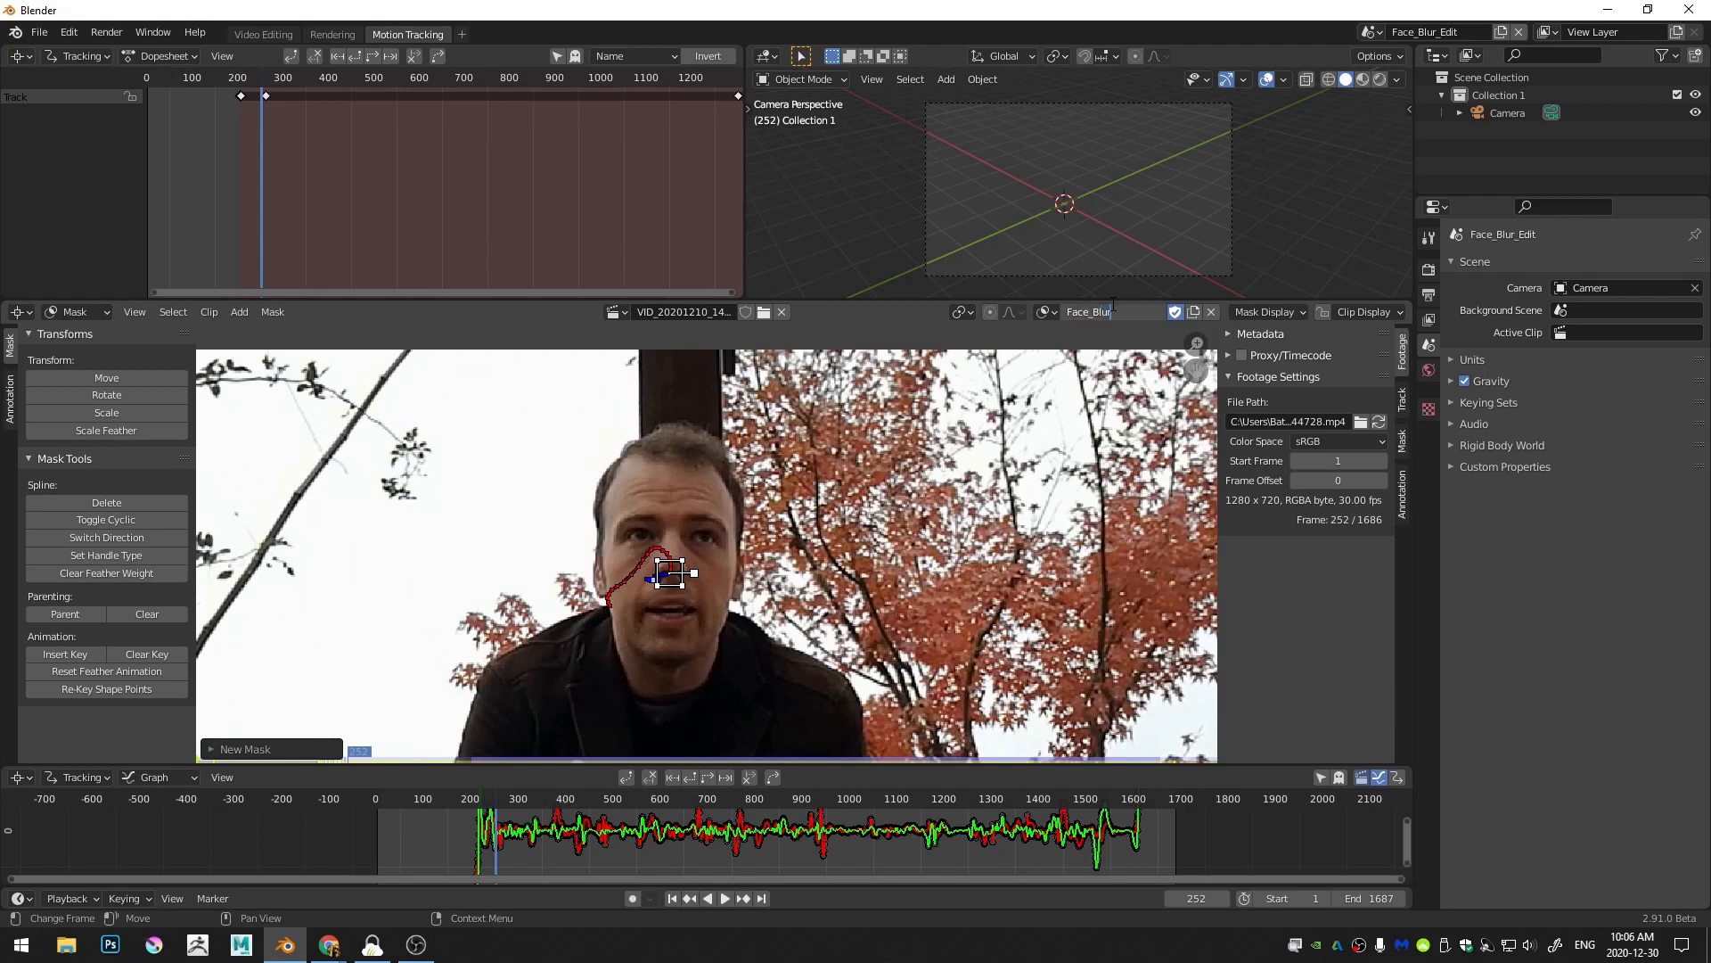
# Step: Draw a closed four-point mask around the face, with points at the hairline, chin and both sides of the head
pyautogui.scroll(2, 711, 518)
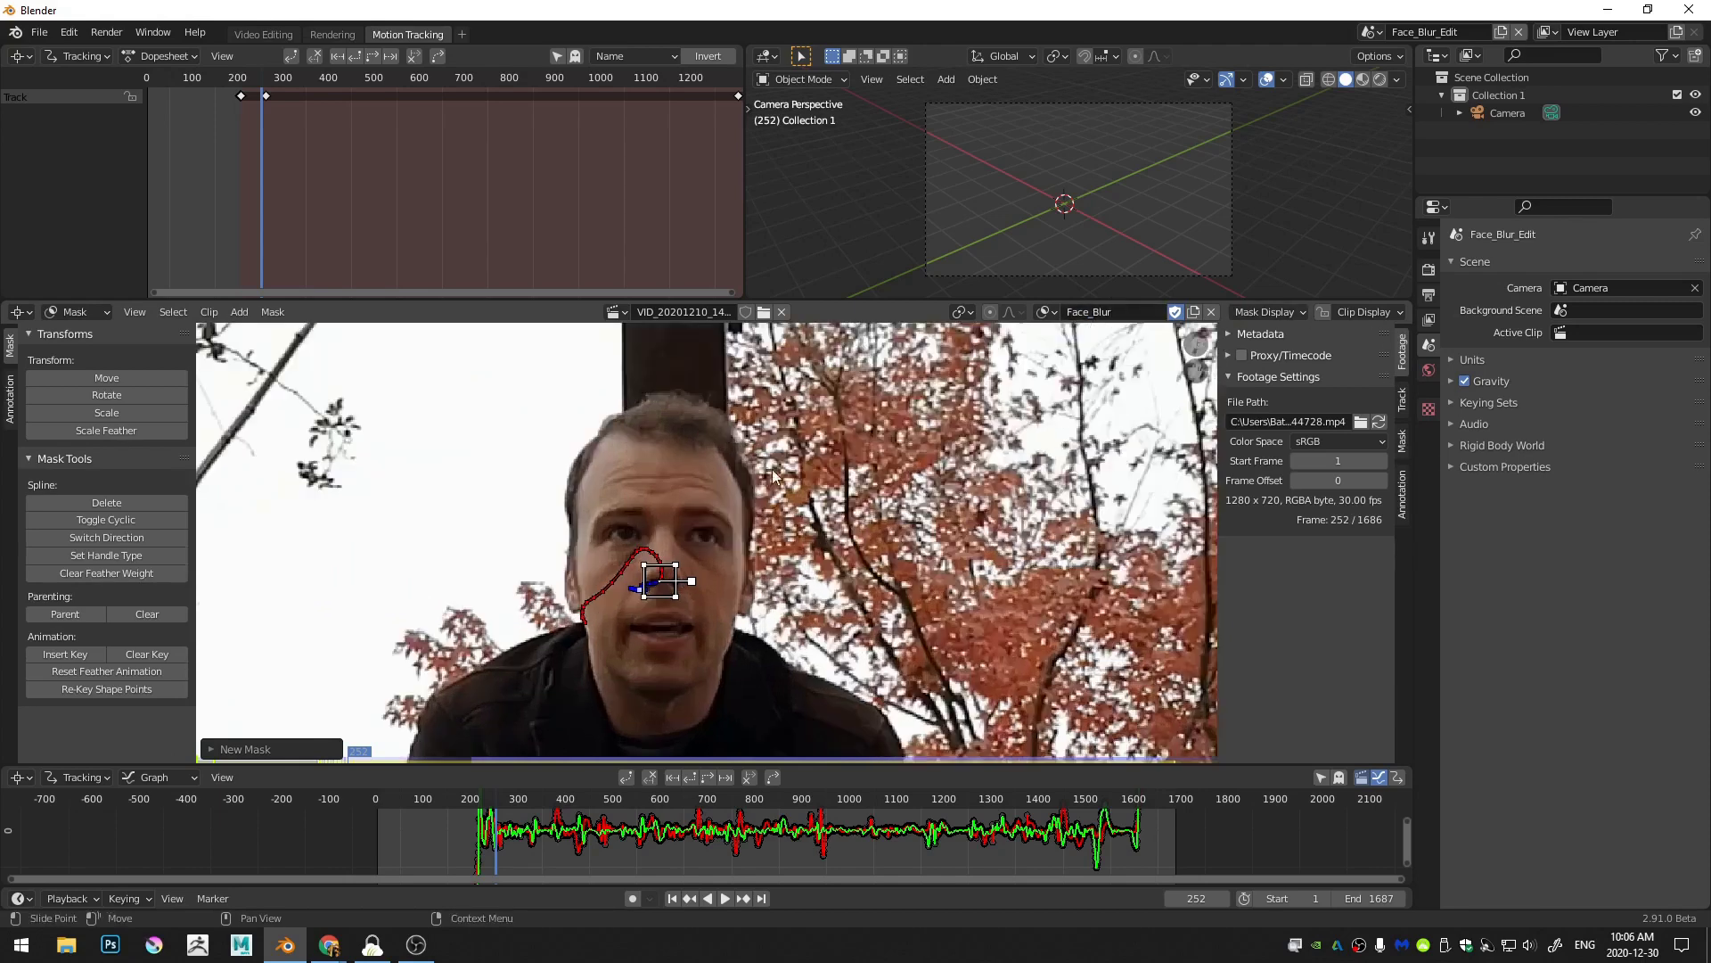
pyautogui.moveTo(715, 521); pyautogui.dragTo(794, 503, button='middle')
pyautogui.keyDown('ctrl'); pyautogui.click(731, 382); pyautogui.keyUp('ctrl')
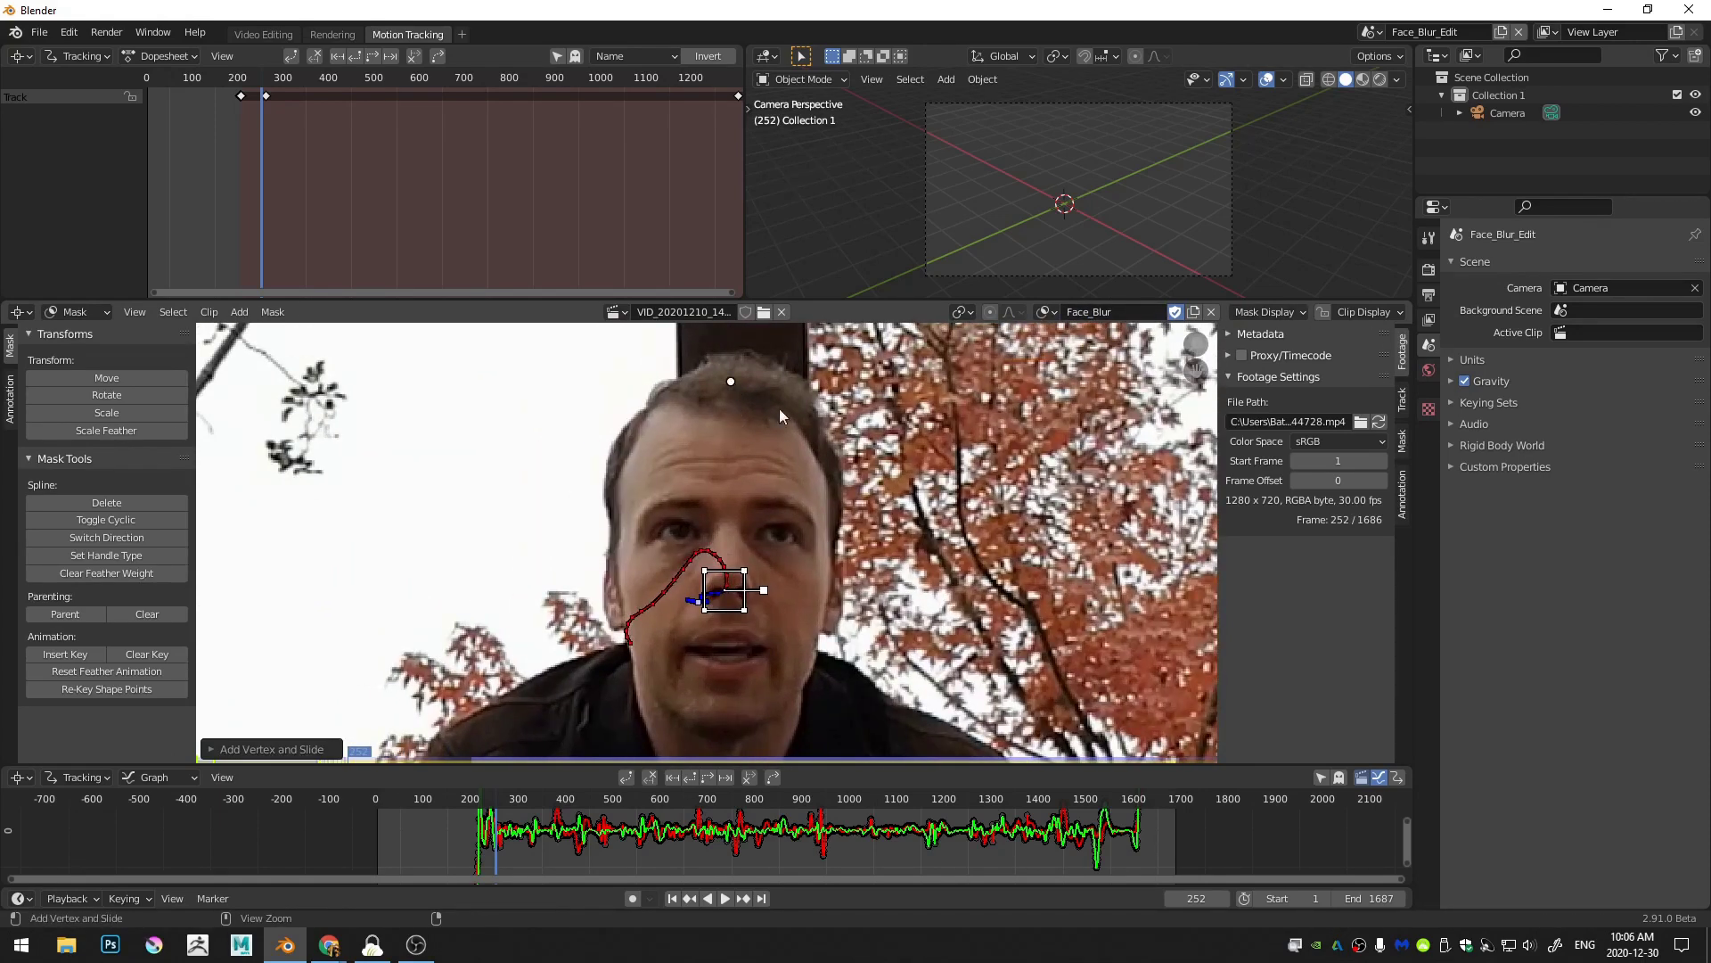
pyautogui.keyDown('ctrl'); pyautogui.click(840, 567); pyautogui.keyUp('ctrl')
pyautogui.keyDown('ctrl'); pyautogui.click(729, 727); pyautogui.keyUp('ctrl')
pyautogui.keyDown('ctrl'); pyautogui.click(607, 542); pyautogui.keyUp('ctrl')
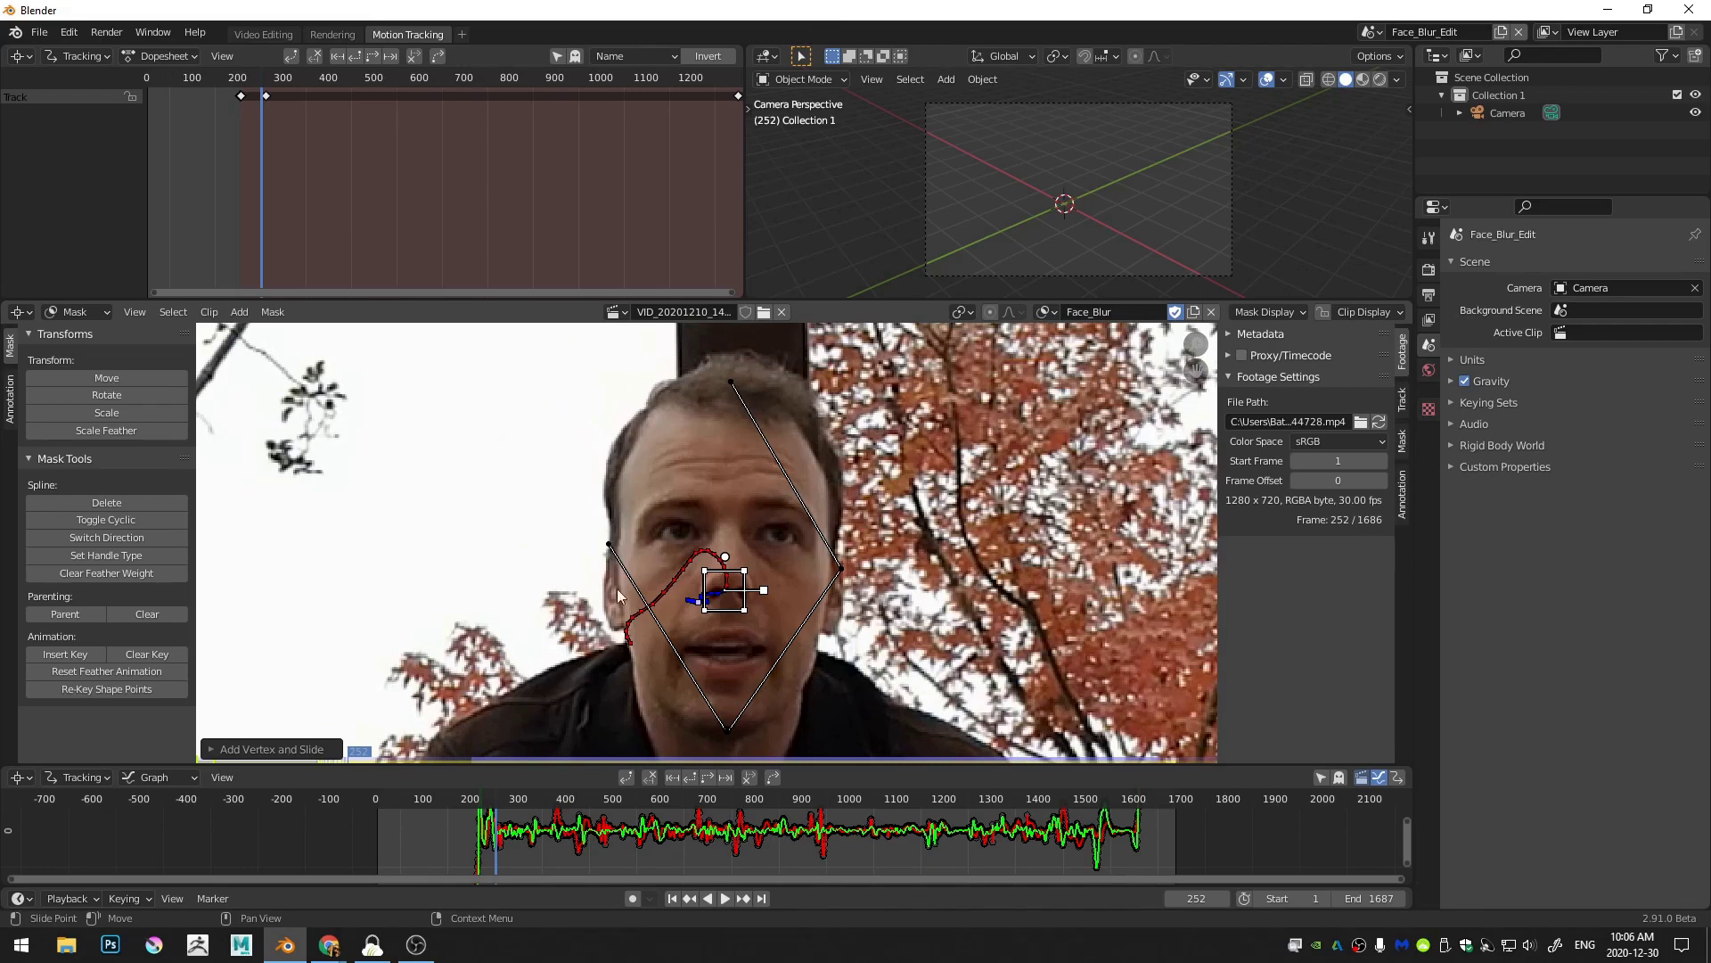
pyautogui.hotkey('alt', 'c')
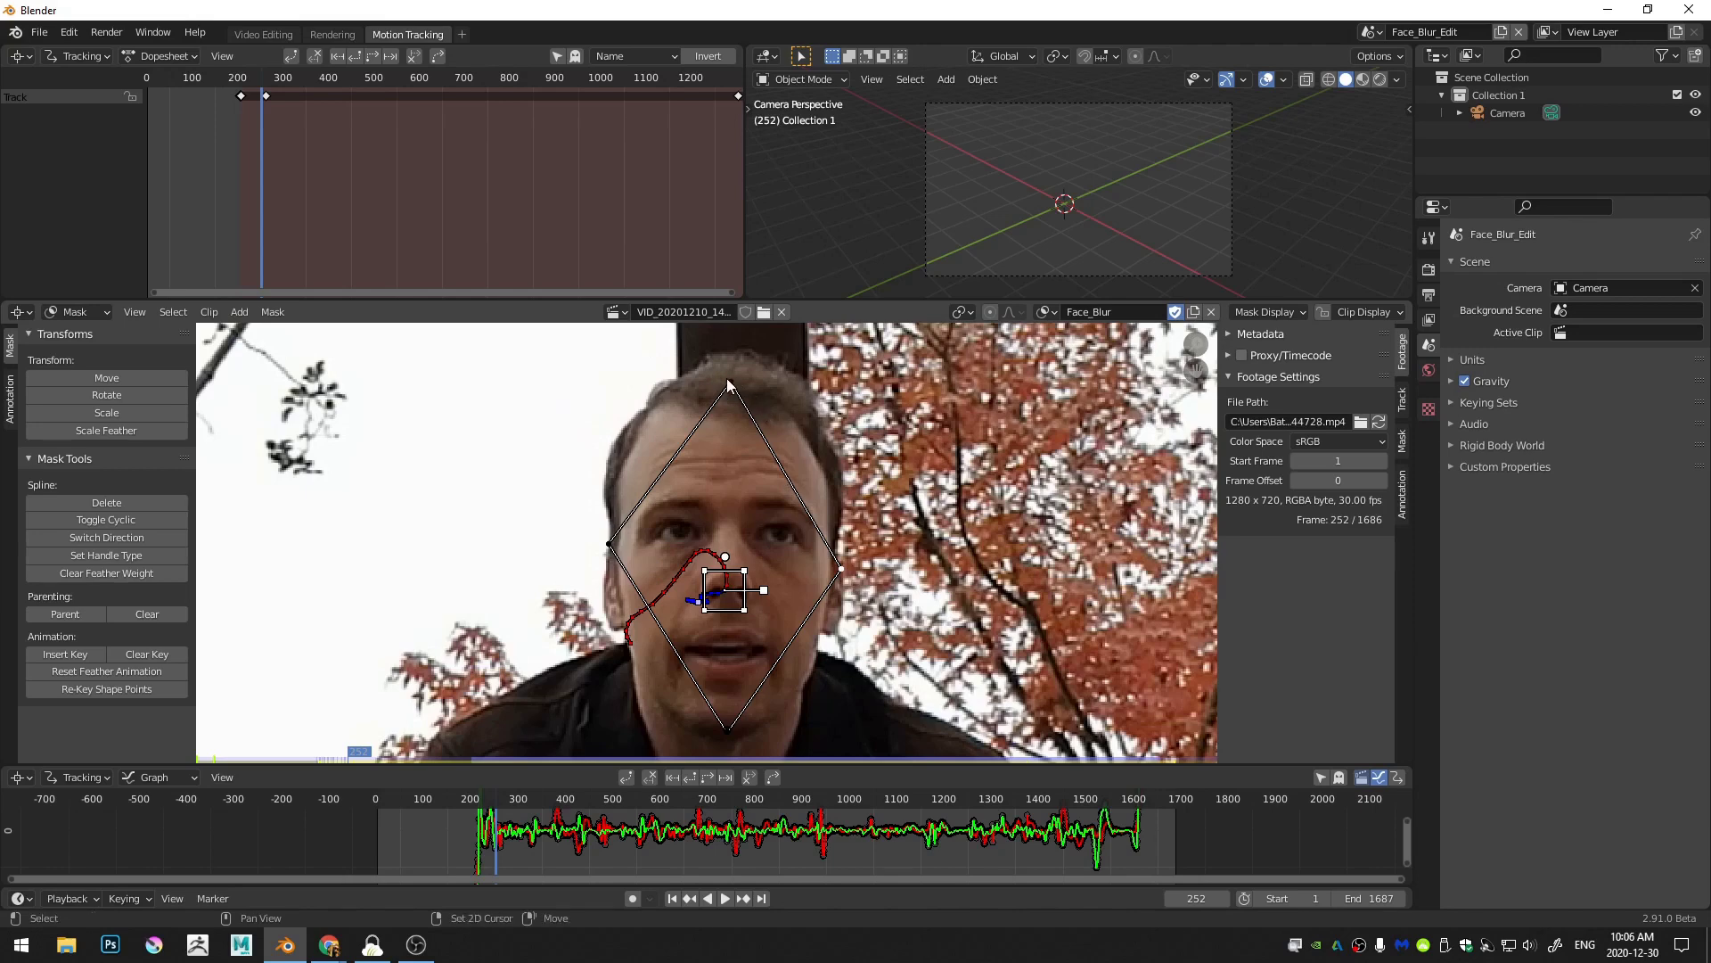
# Step: Set the handle type of all four mask points to Auto to round the outline
pyautogui.keyDown('shift'); pyautogui.click(609, 545); pyautogui.keyUp('shift')
pyautogui.keyDown('shift'); pyautogui.click(728, 729); pyautogui.keyUp('shift')
pyautogui.press('v')
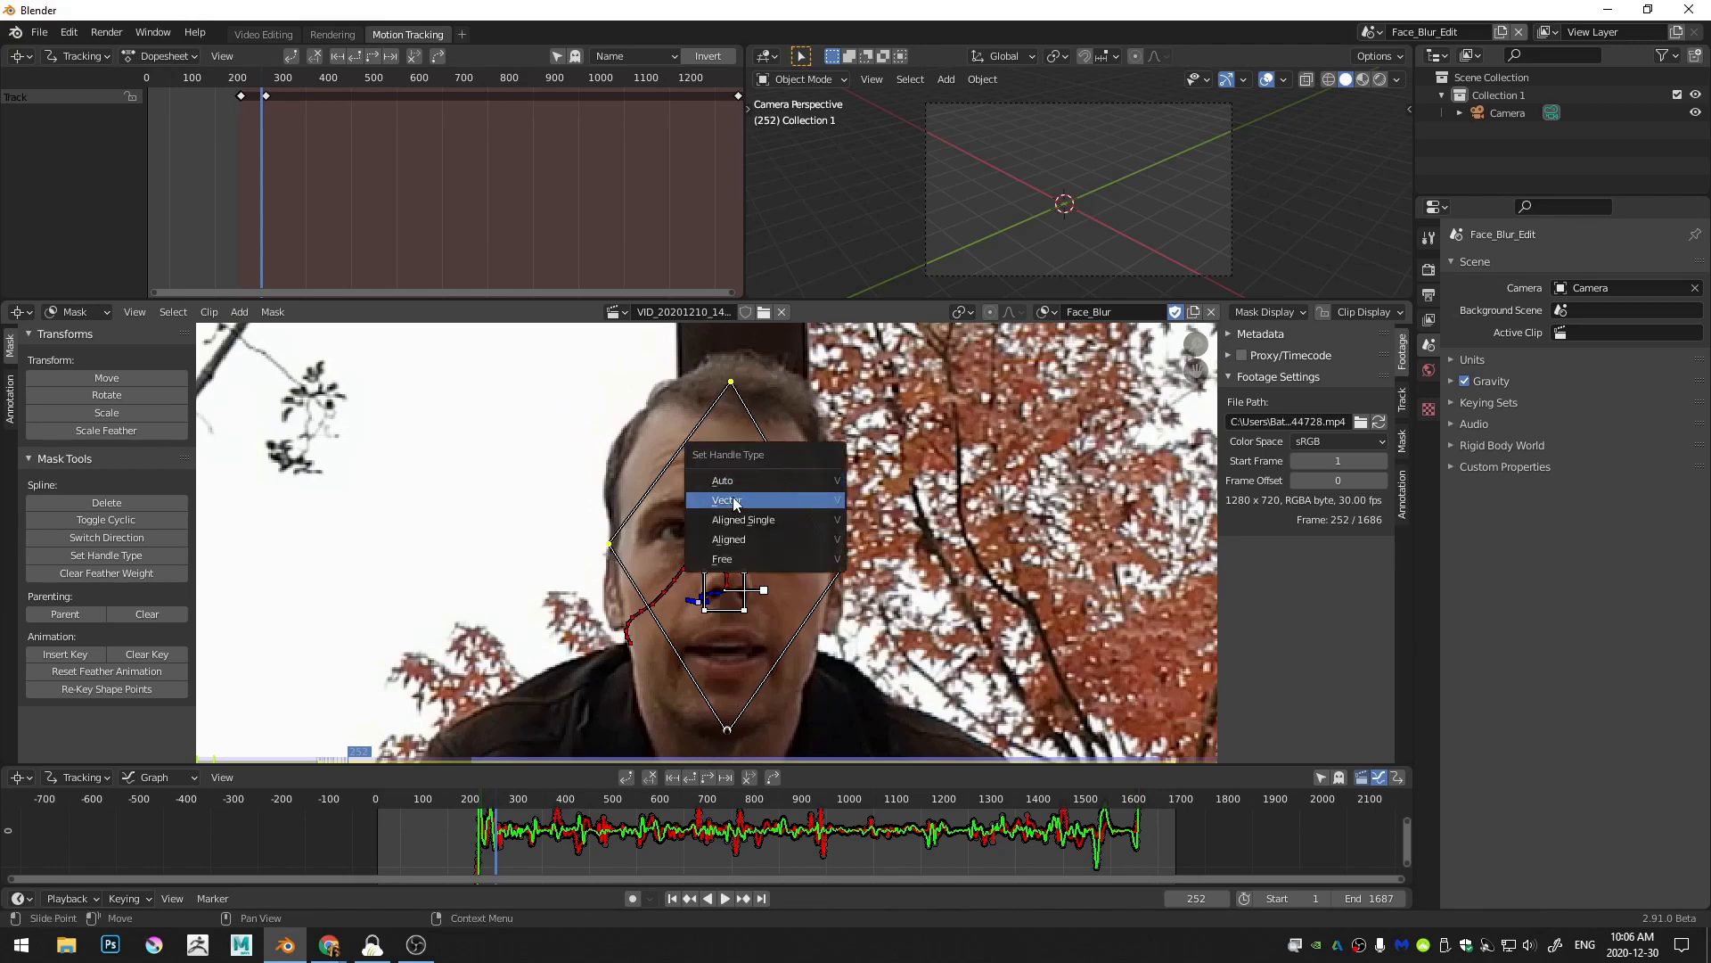
pyautogui.click(758, 482)
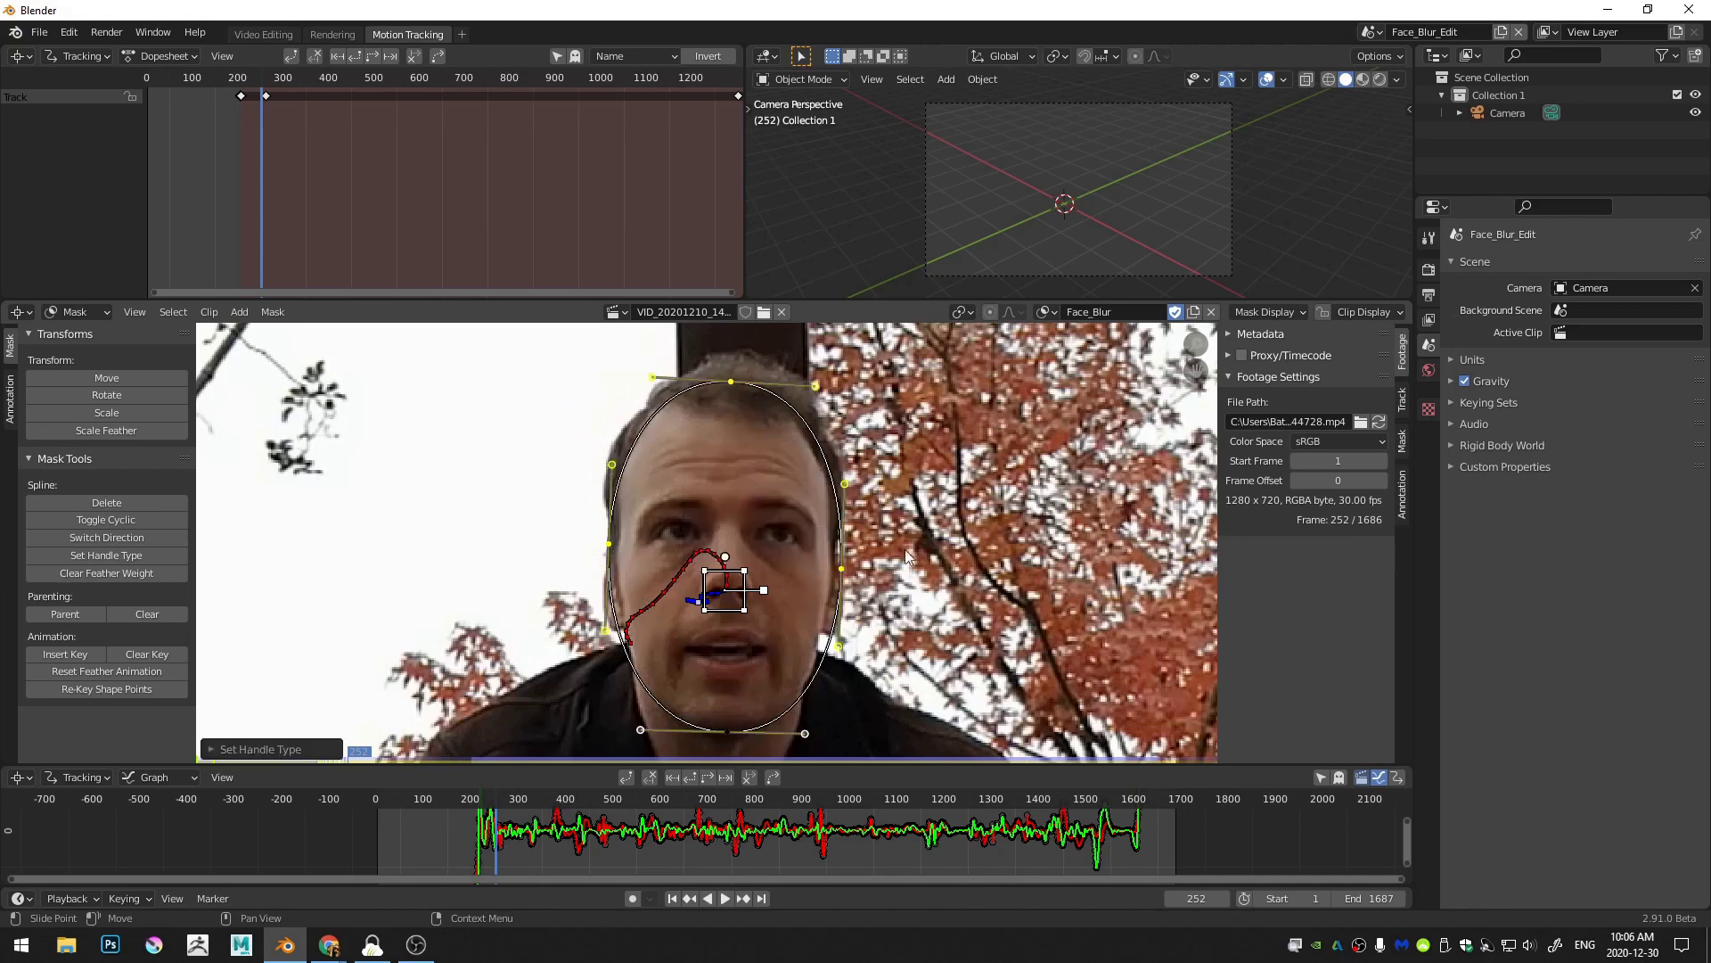
# Step: Adjust the mask's side, hairline and chin points so that the outline fits the face
pyautogui.moveTo(947, 594); pyautogui.dragTo(968, 543, button='middle')
pyautogui.click(634, 490)
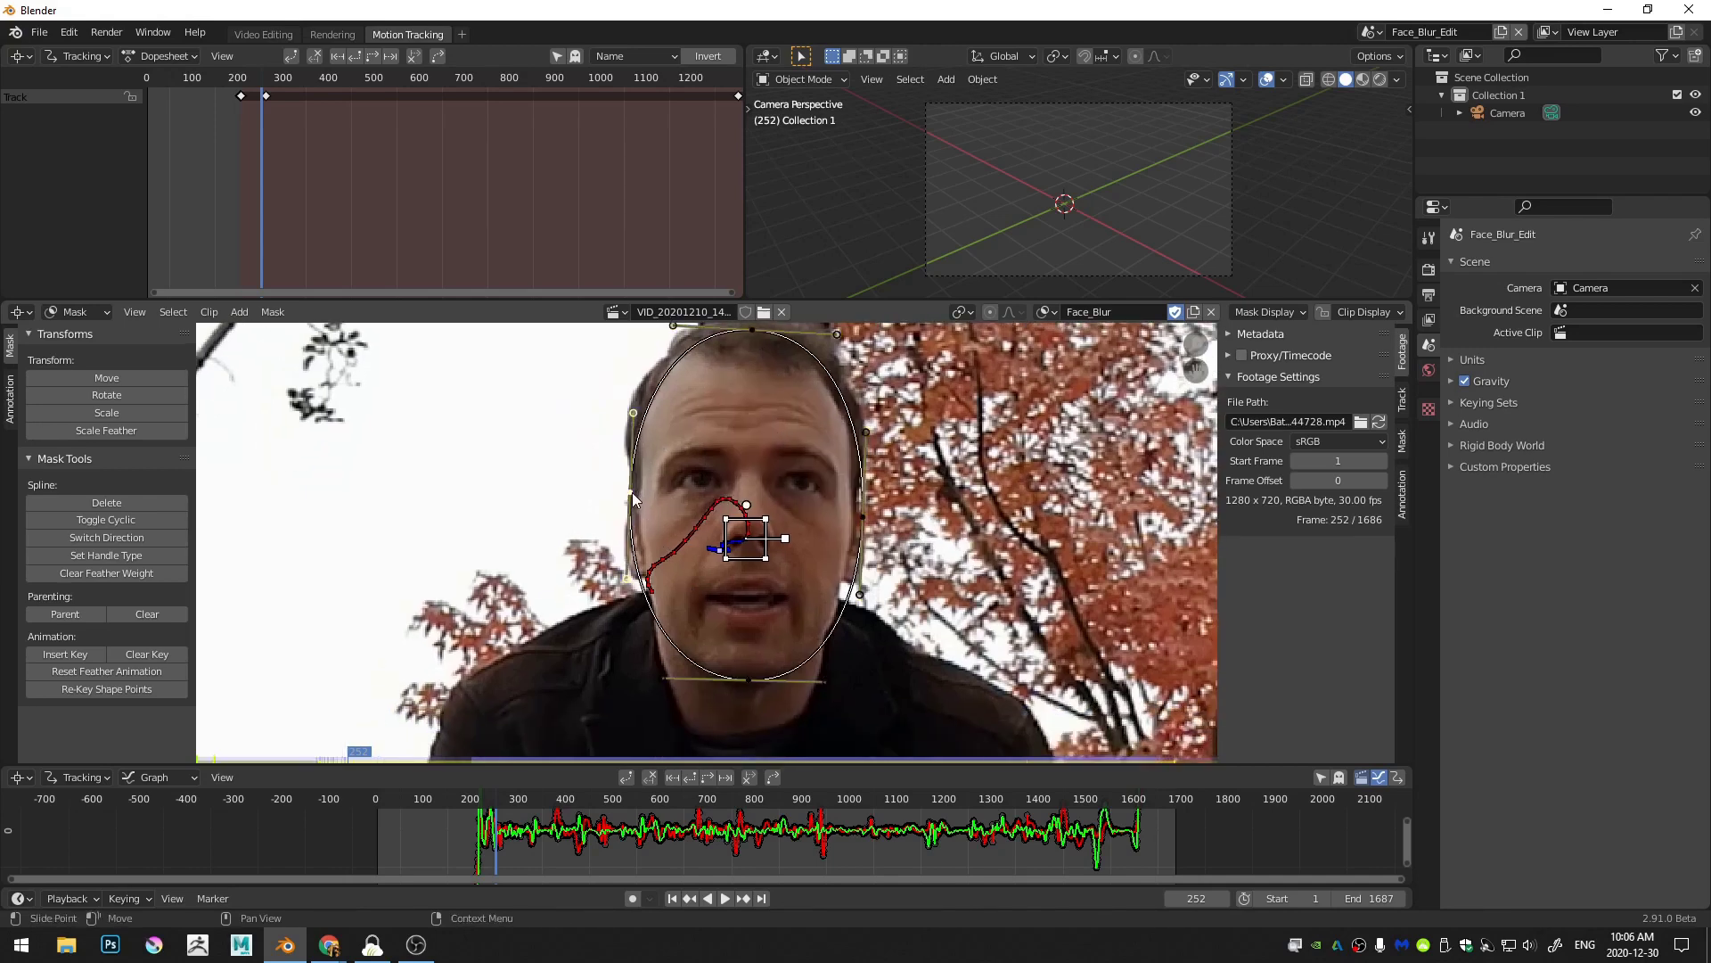
pyautogui.press('g')
pyautogui.click(674, 501)
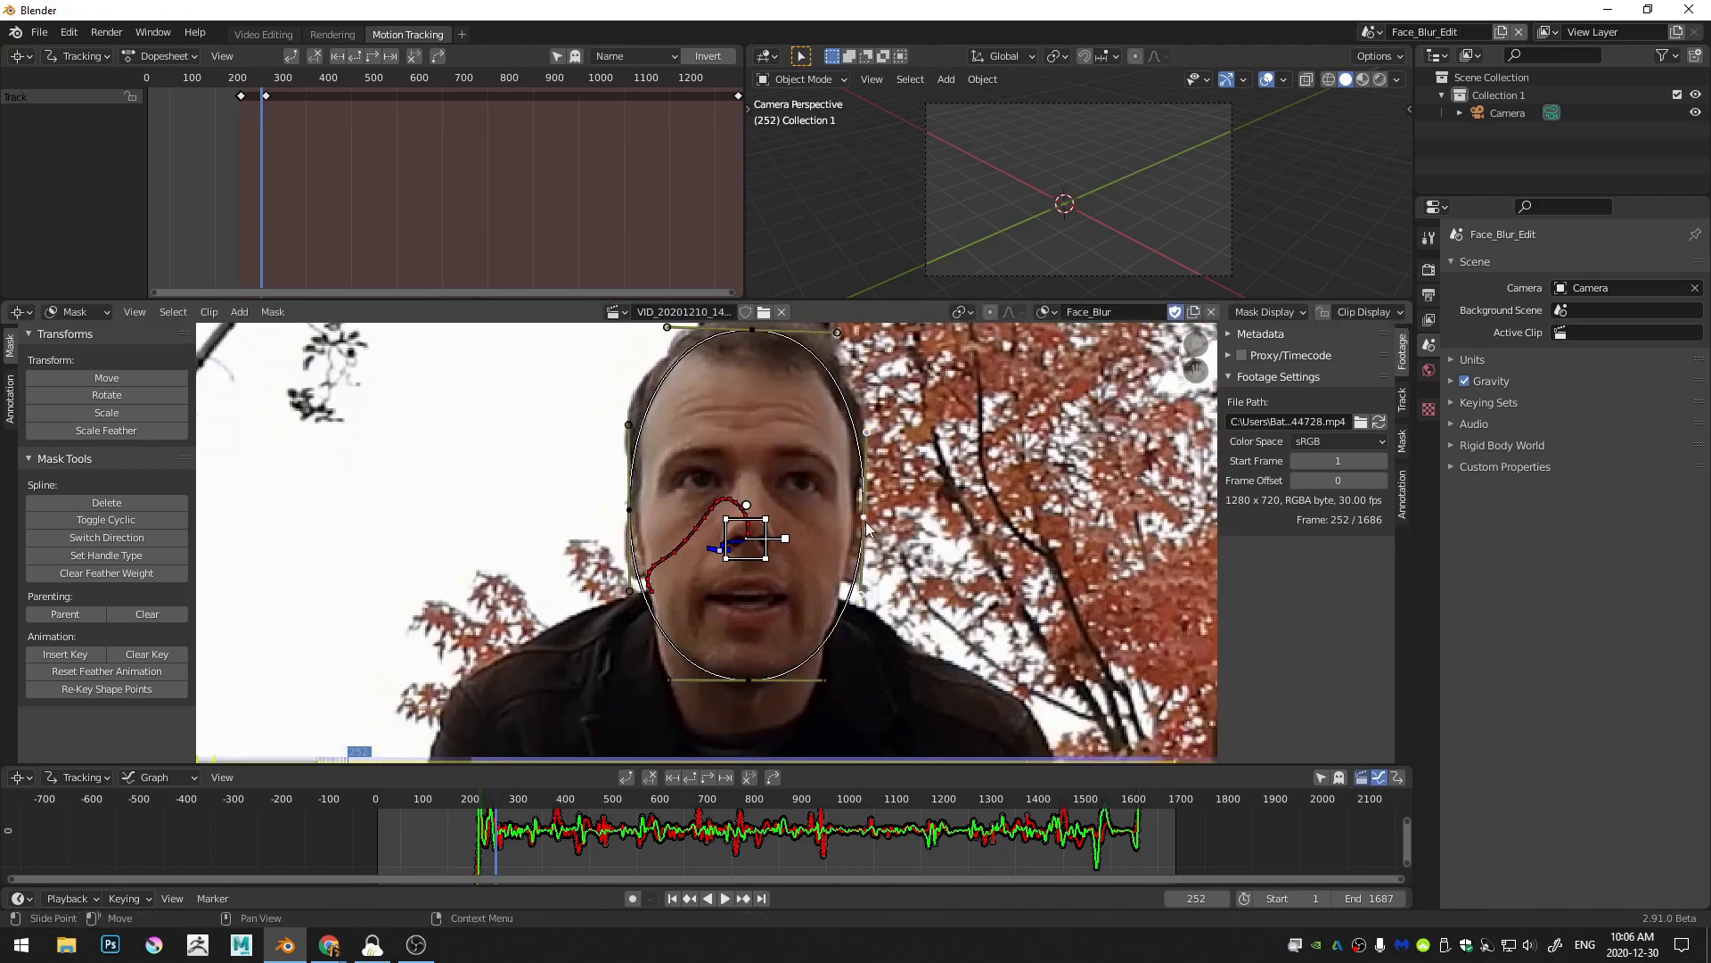
pyautogui.moveTo(769, 347); pyautogui.dragTo(769, 408, button='middle')
pyautogui.click(751, 393)
pyautogui.press('g')
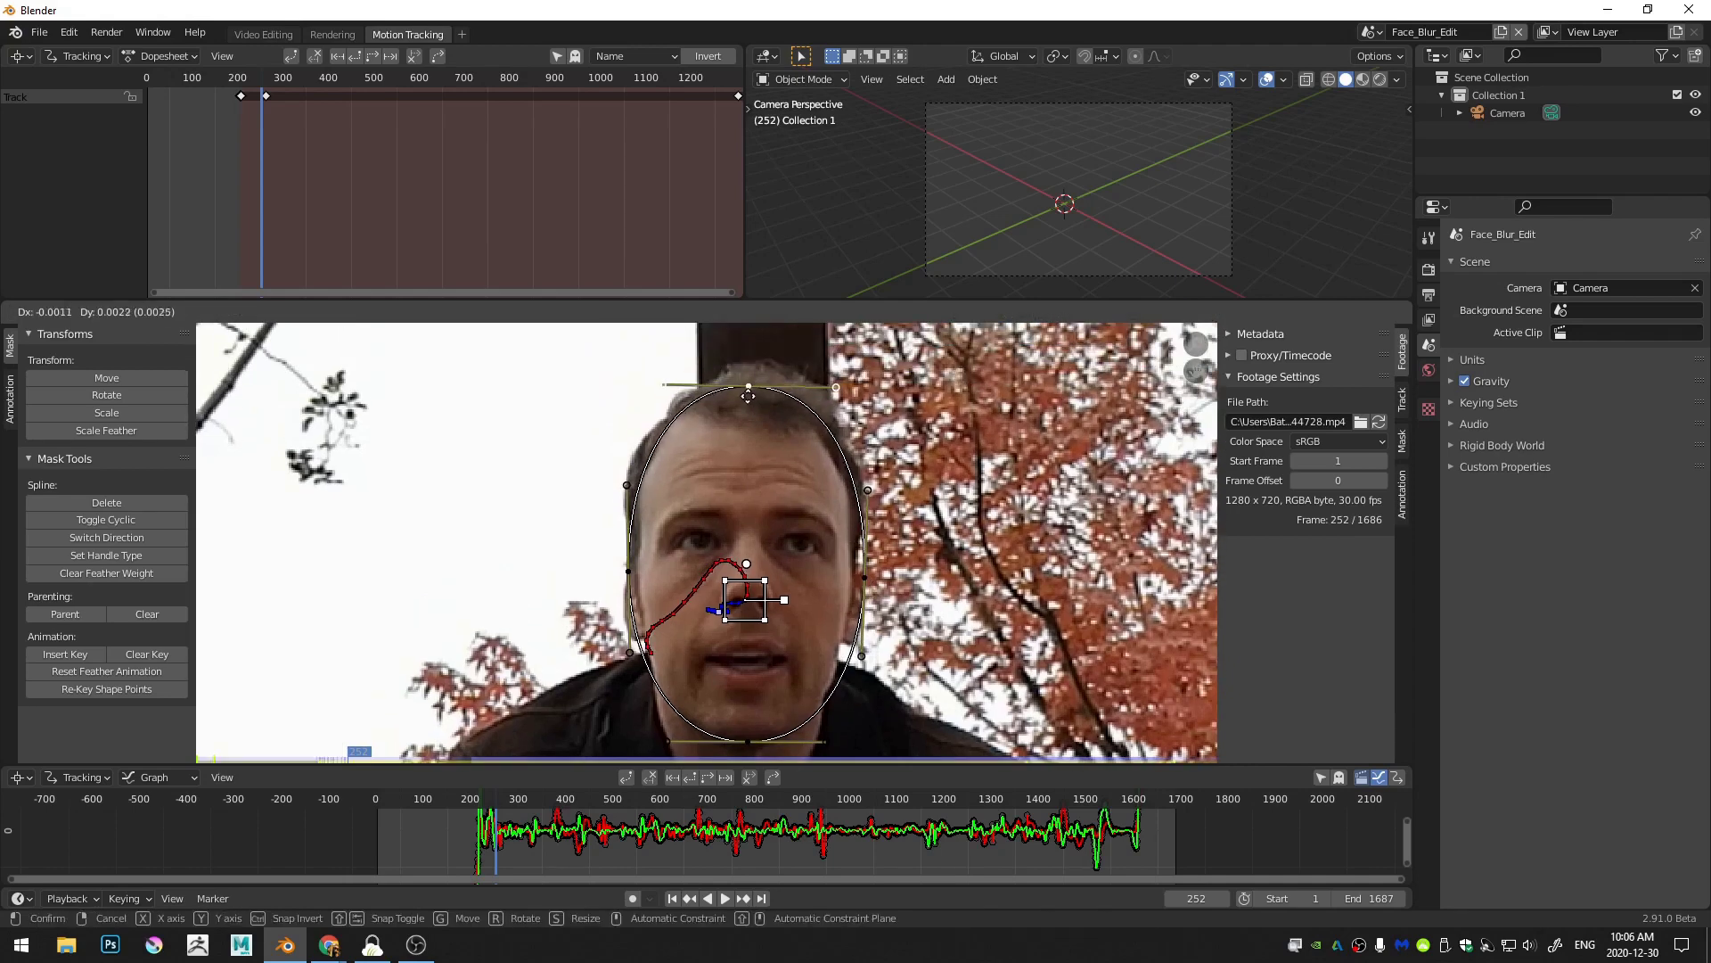
pyautogui.click(753, 385)
pyautogui.moveTo(751, 526); pyautogui.dragTo(763, 424, button='middle')
pyautogui.click(760, 639)
pyautogui.press('g')
pyautogui.click(763, 639)
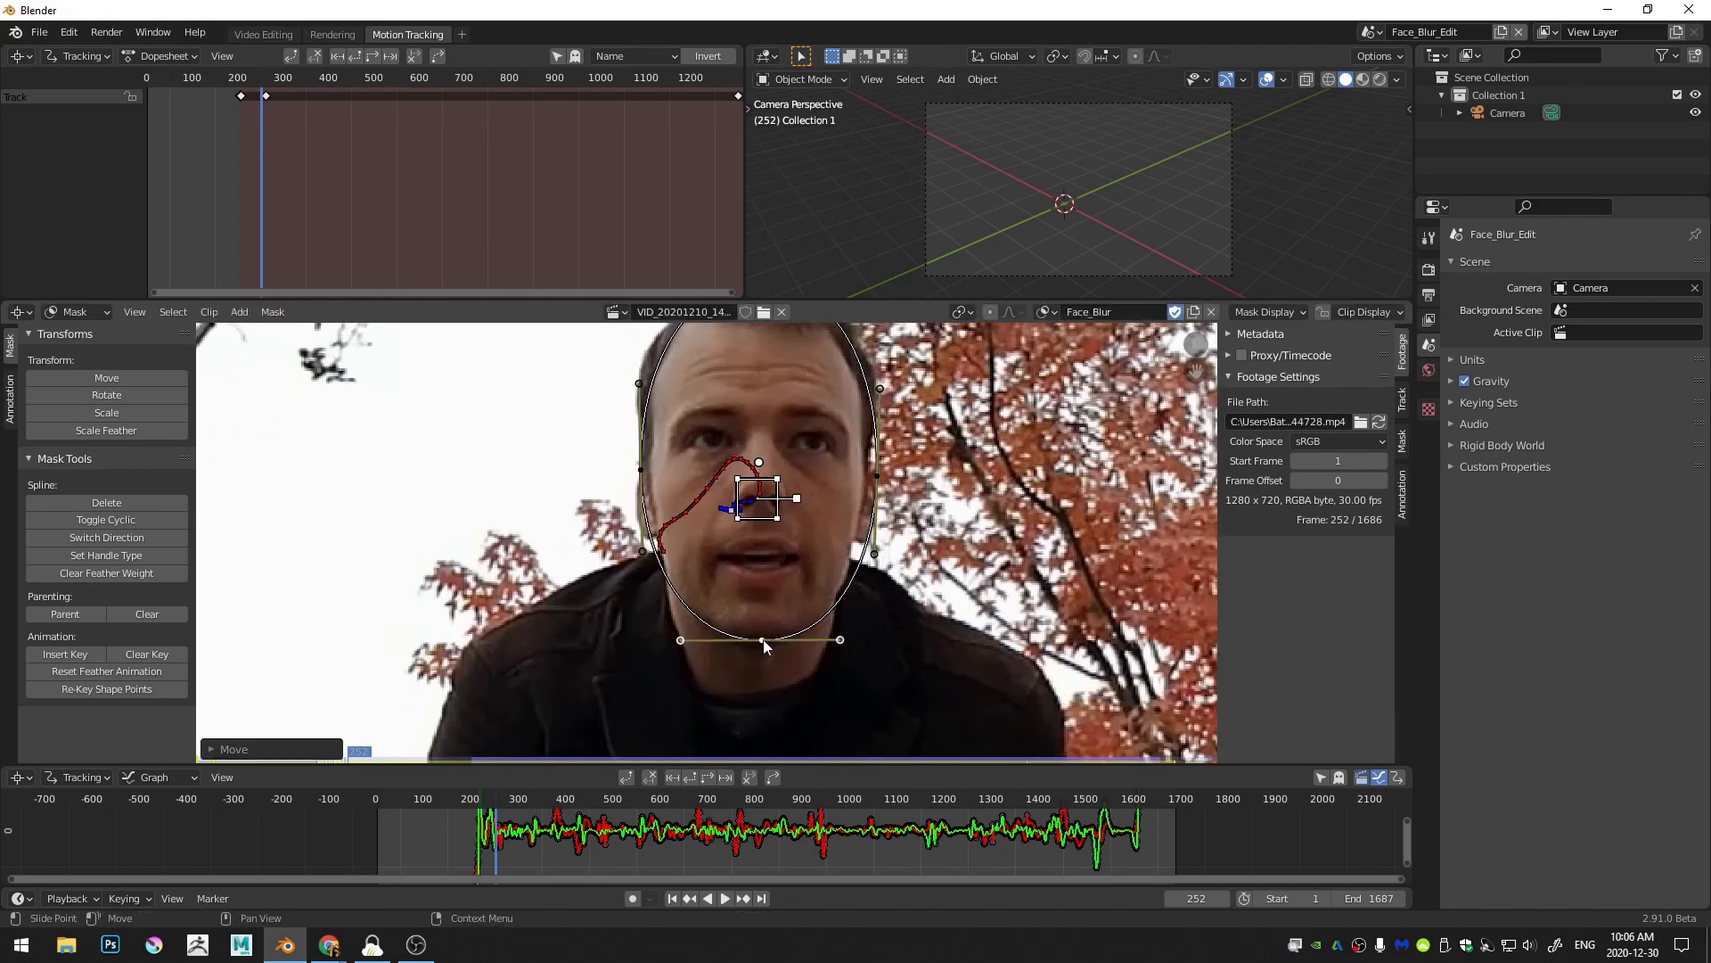
pyautogui.moveTo(781, 569); pyautogui.dragTo(772, 622, button='middle')
pyautogui.scroll(-5, 997, 539)
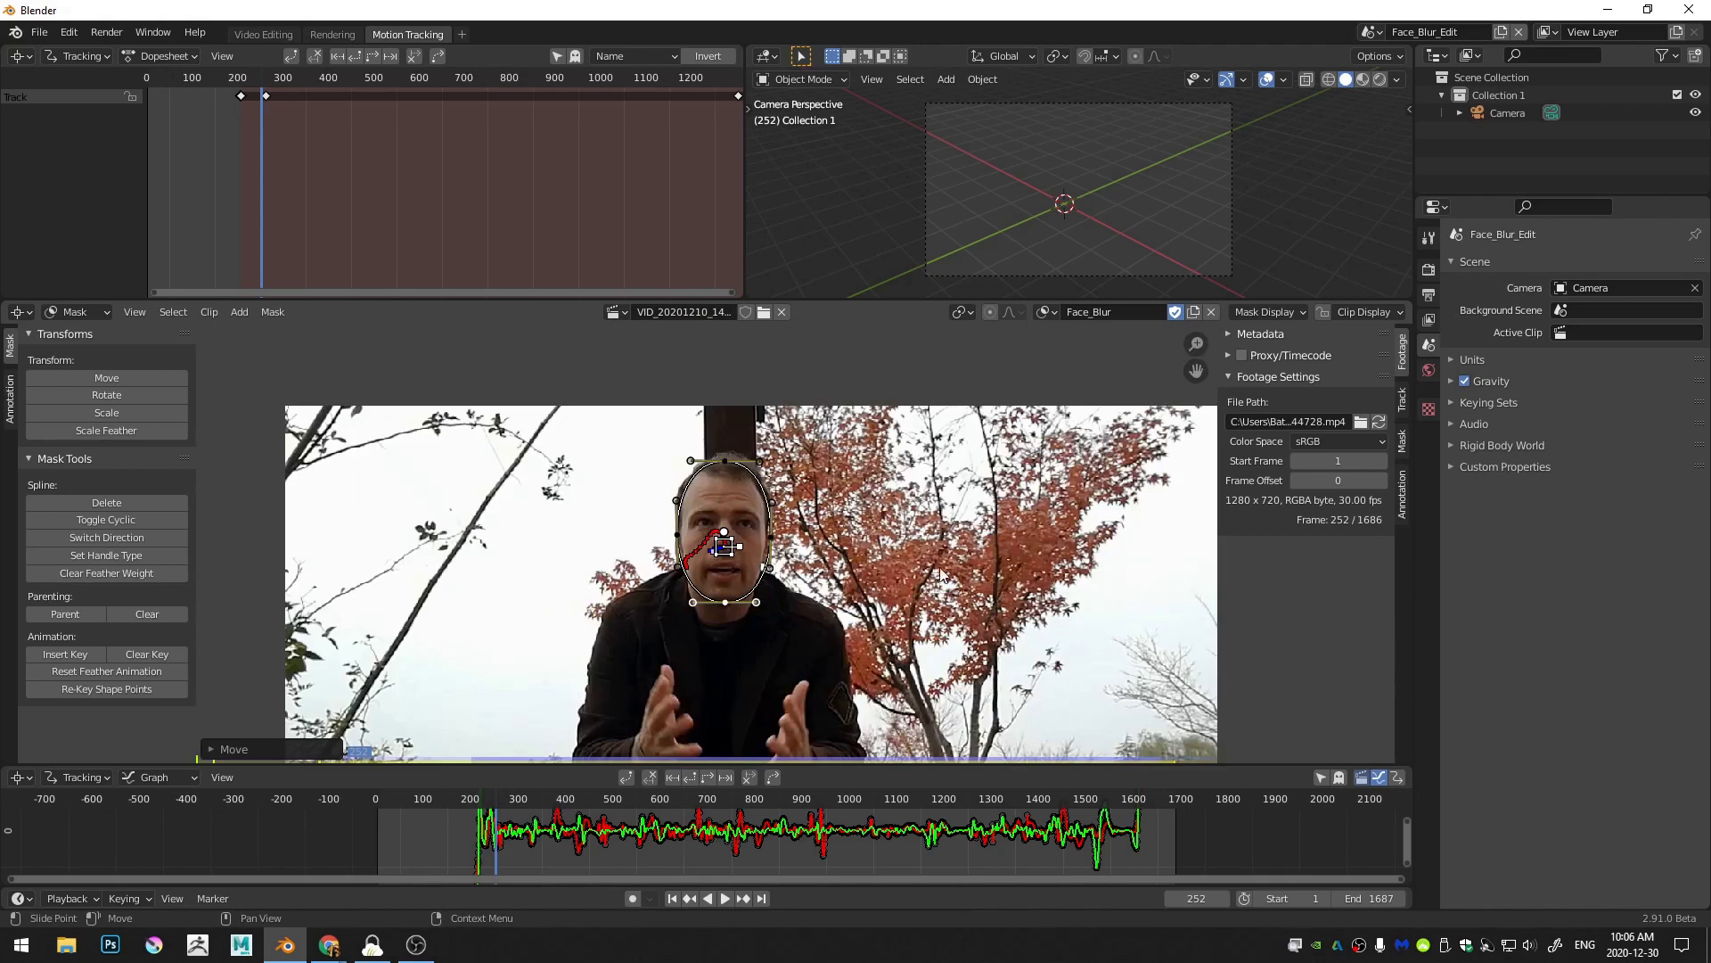
# Step: Select all mask points together with the tracking marker on the nose and parent the mask to that track
pyautogui.scroll(1, 980, 535)
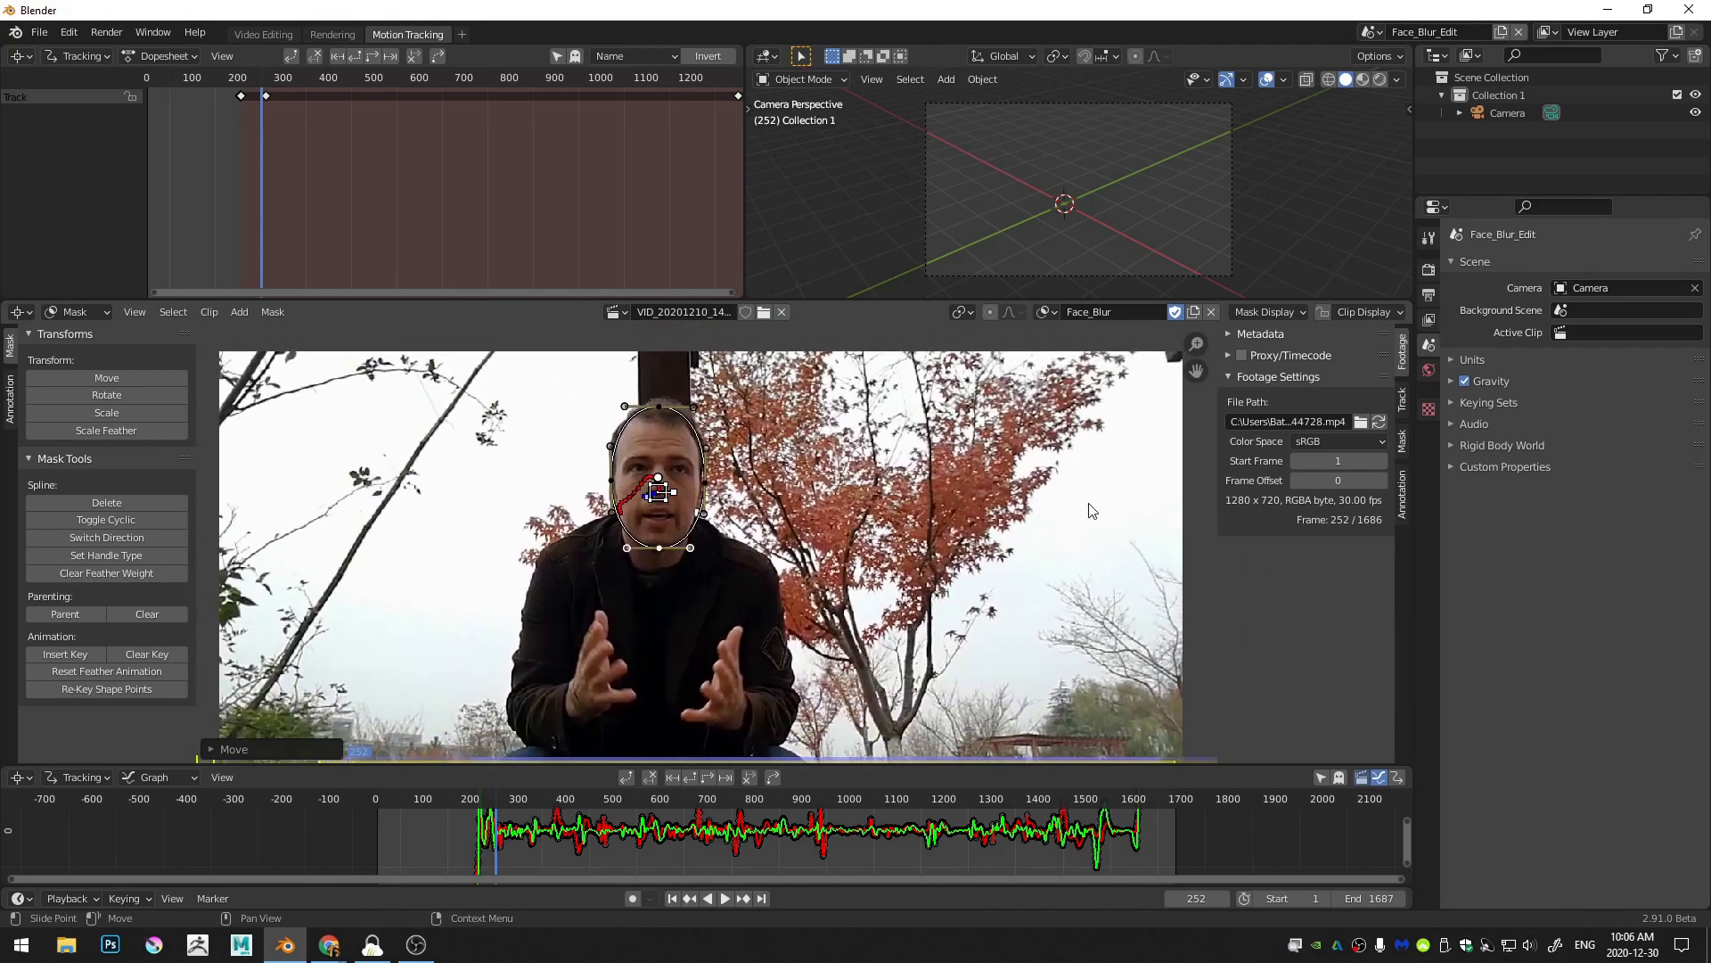
pyautogui.click(1101, 504)
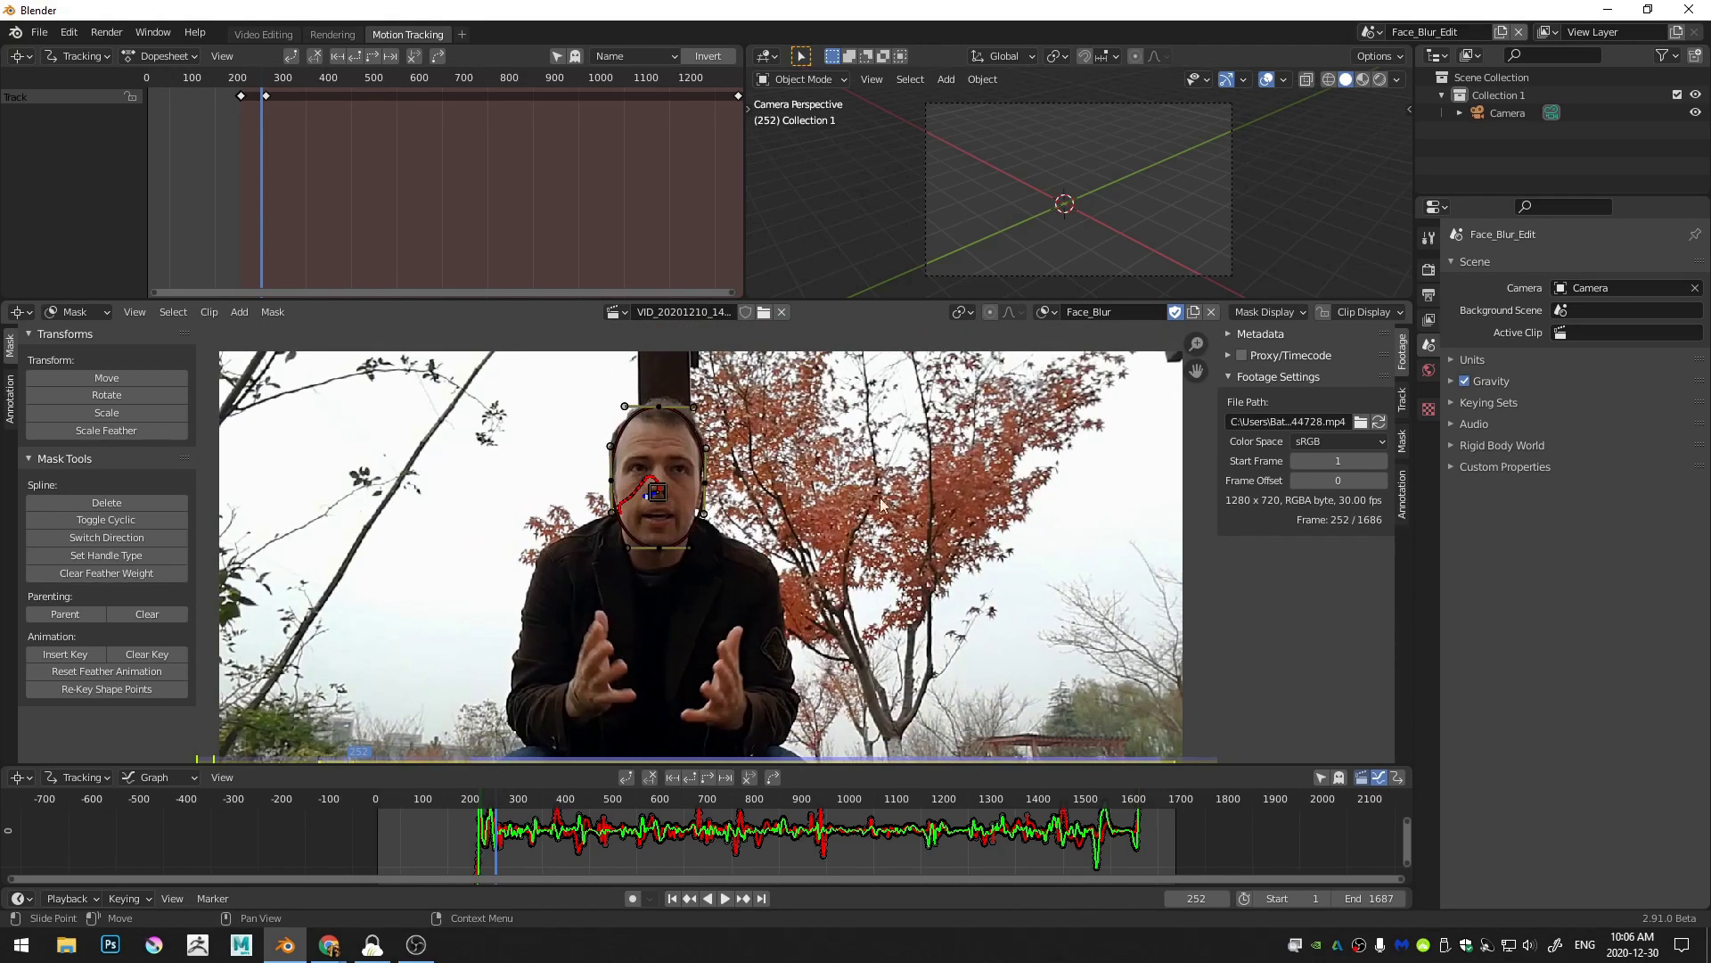
pyautogui.scroll(3, 629, 490)
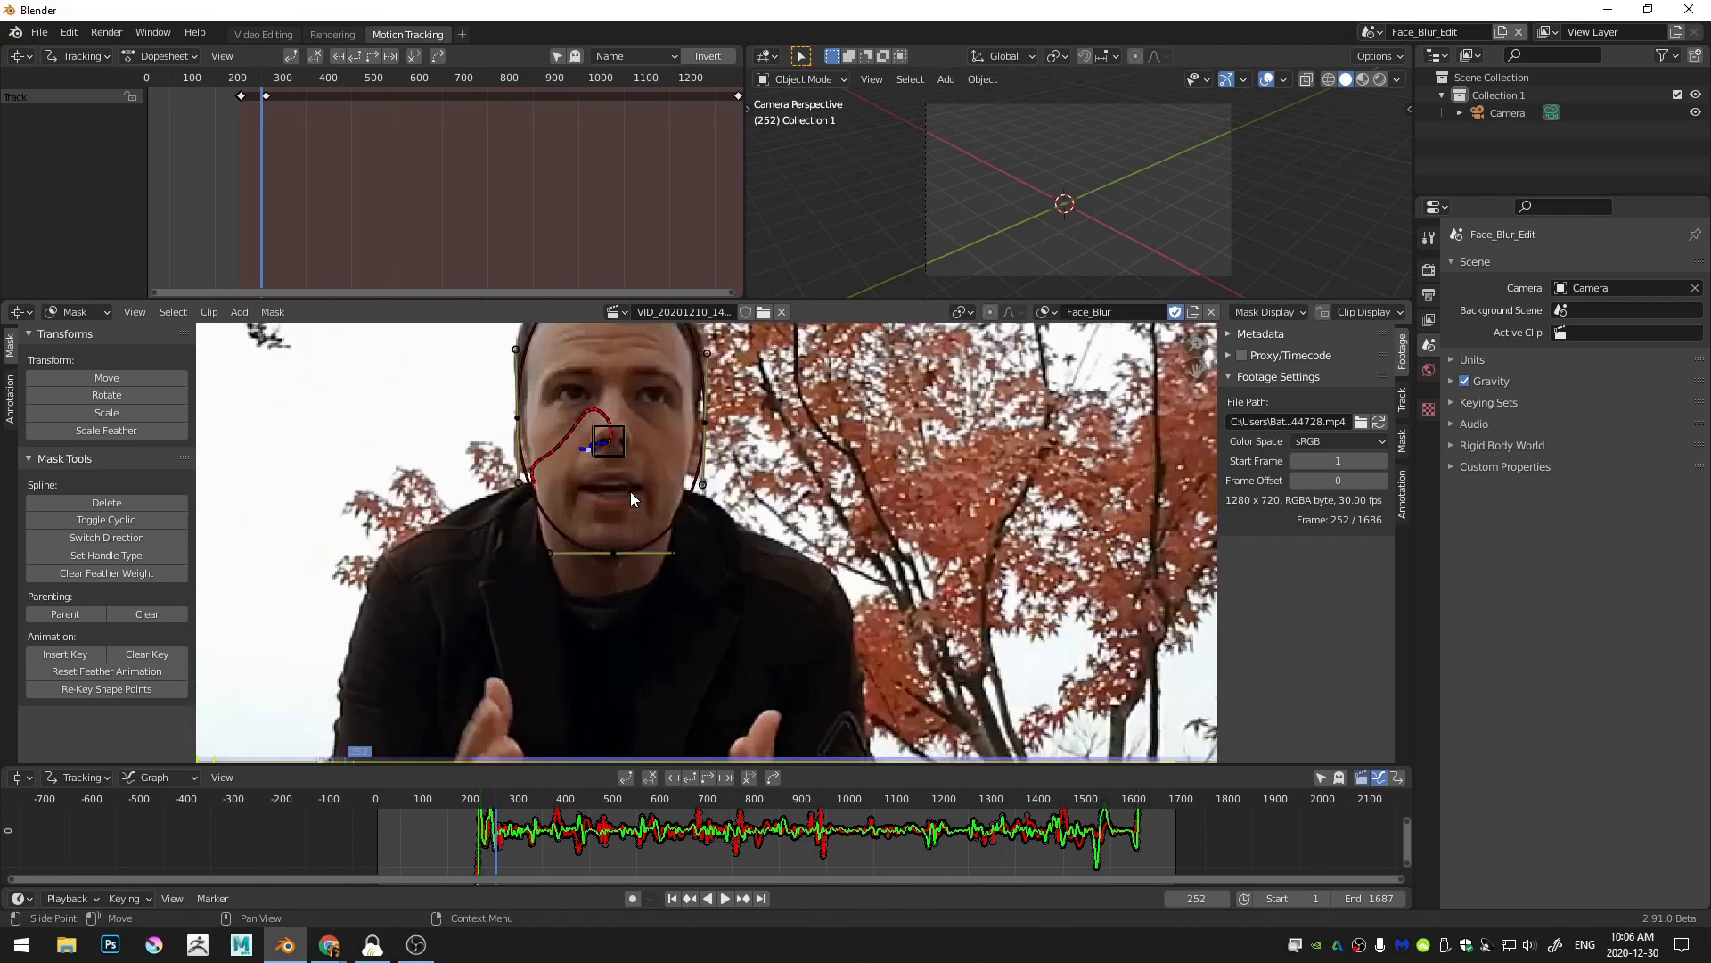
pyautogui.click(589, 556)
pyautogui.press('a')
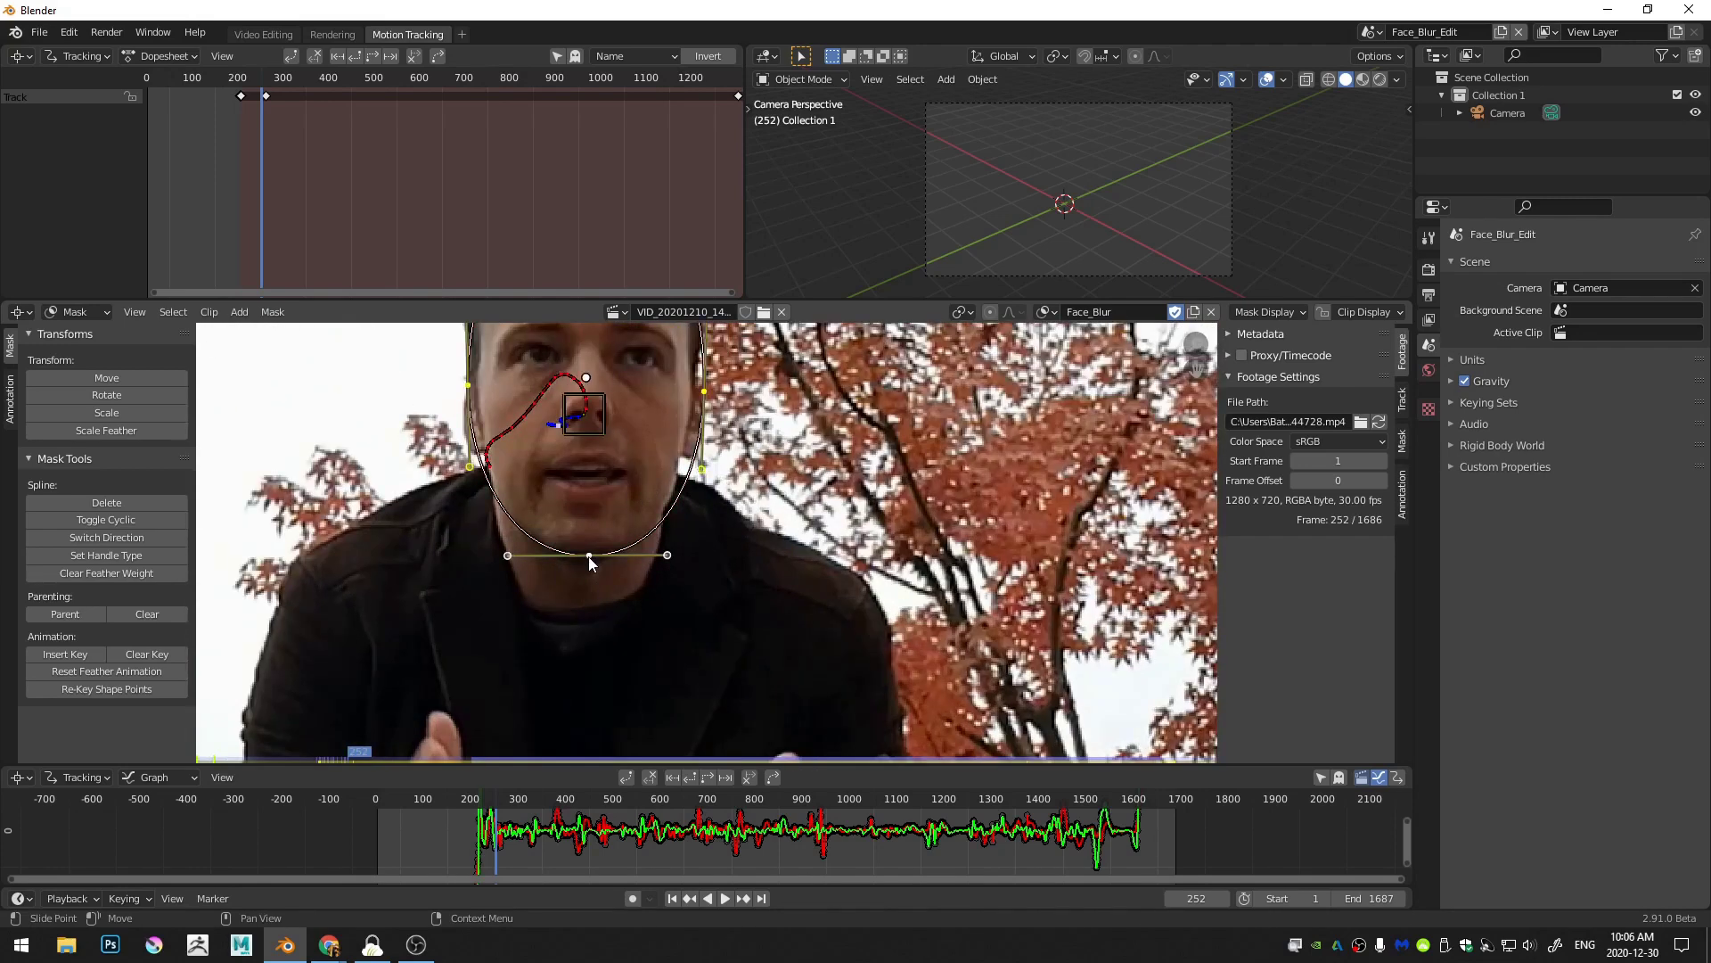
pyautogui.moveTo(593, 447); pyautogui.dragTo(680, 562, button='middle')
pyautogui.moveTo(623, 457); pyautogui.dragTo(732, 564, button='middle')
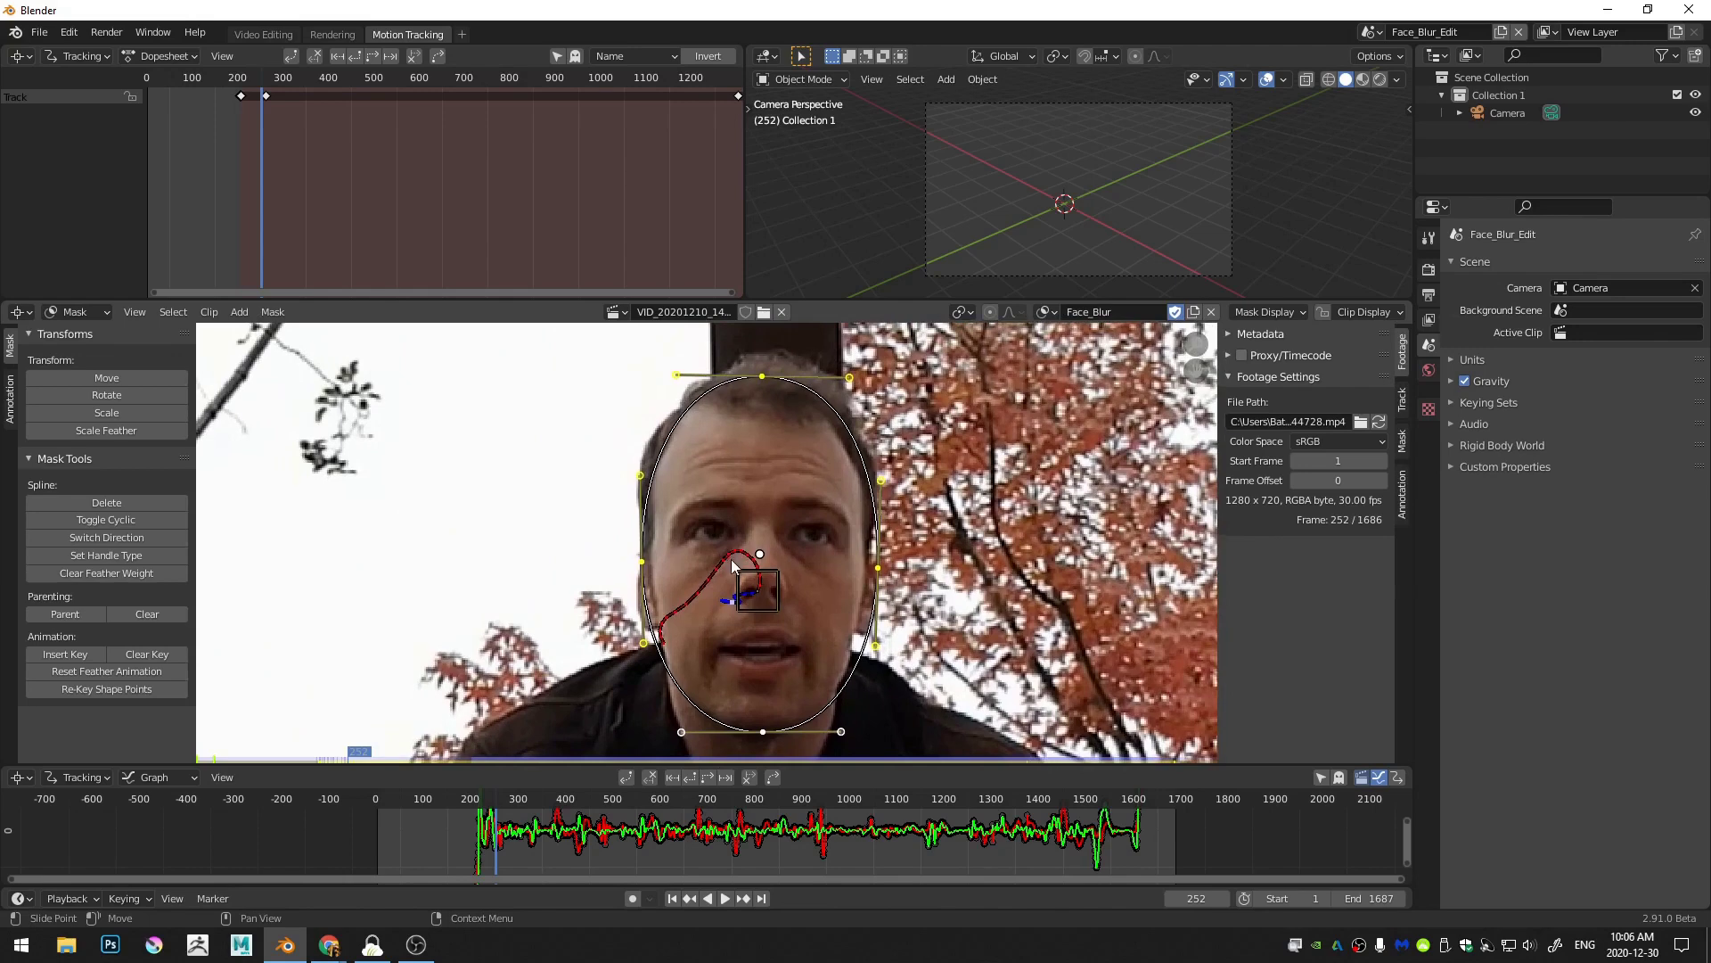
pyautogui.click(772, 615)
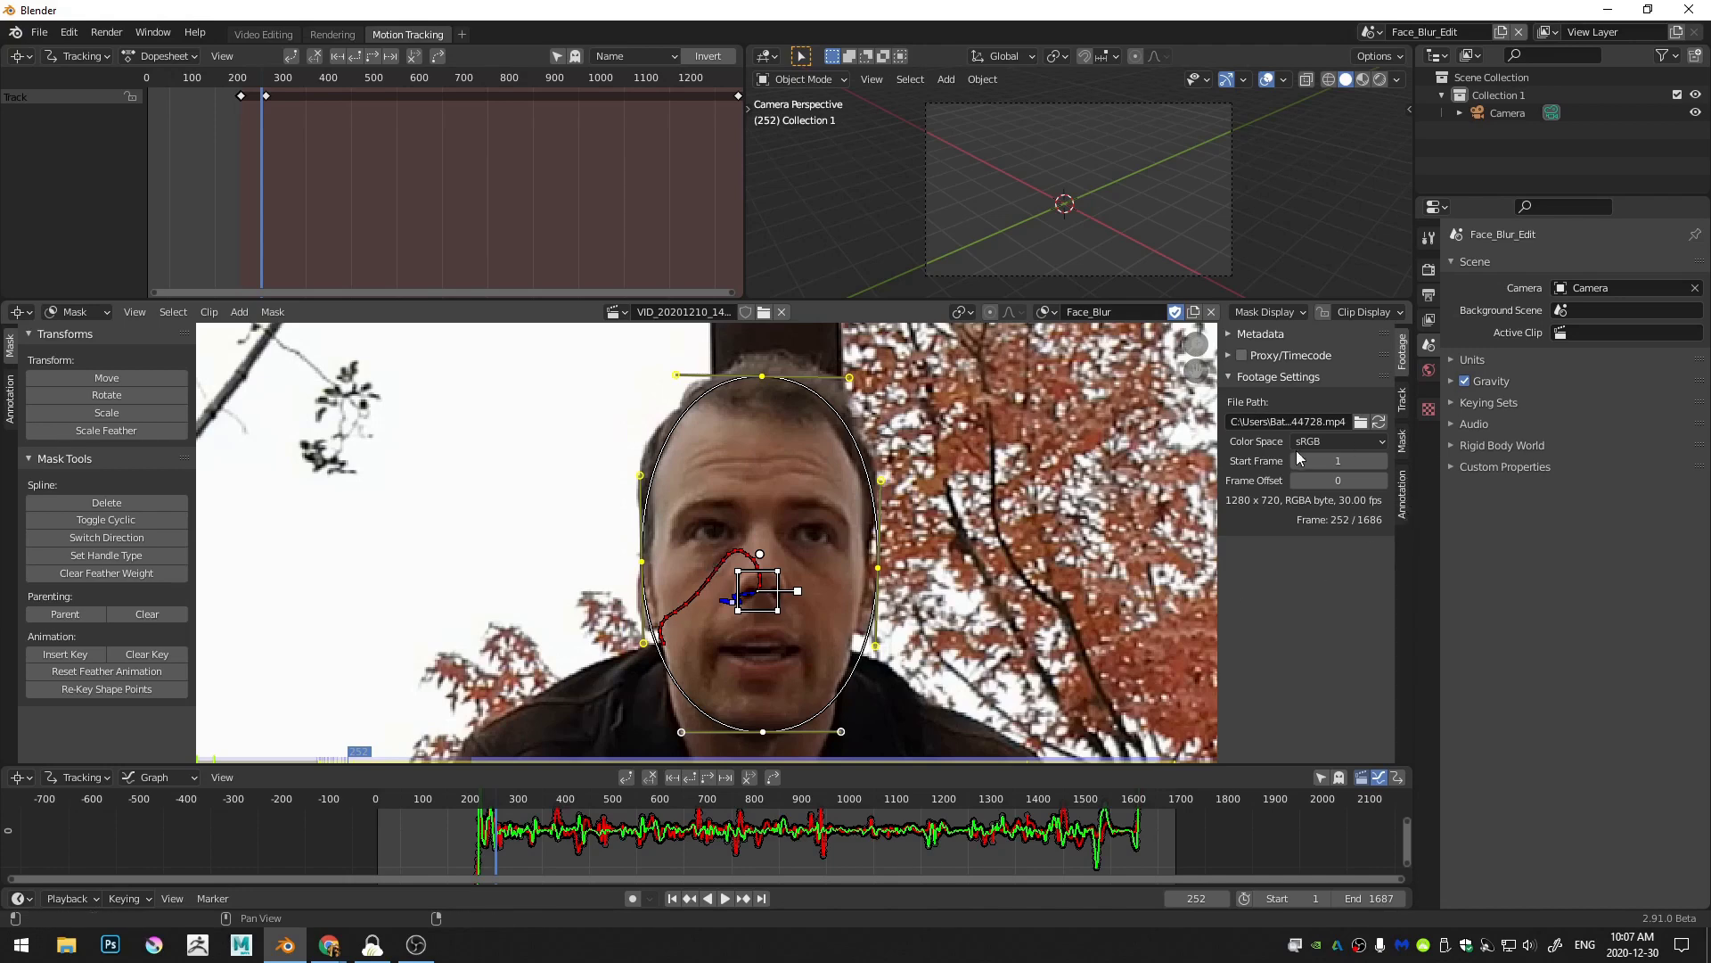
pyautogui.click(1402, 439)
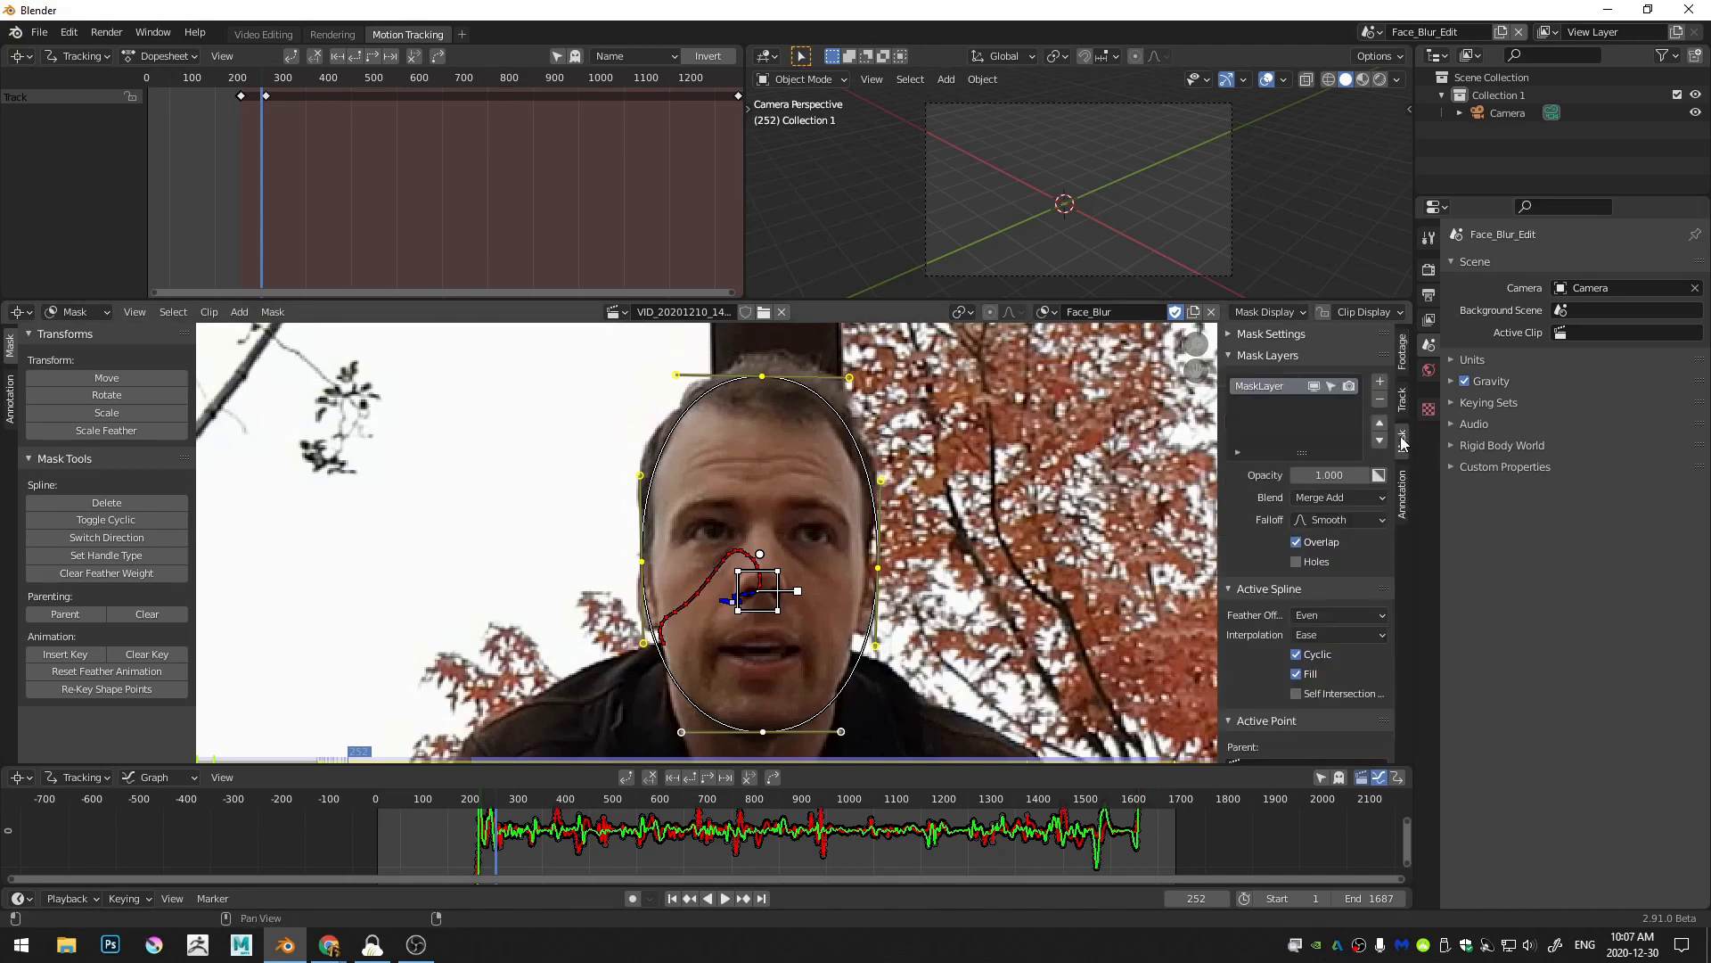
pyautogui.scroll(-1, 1257, 718)
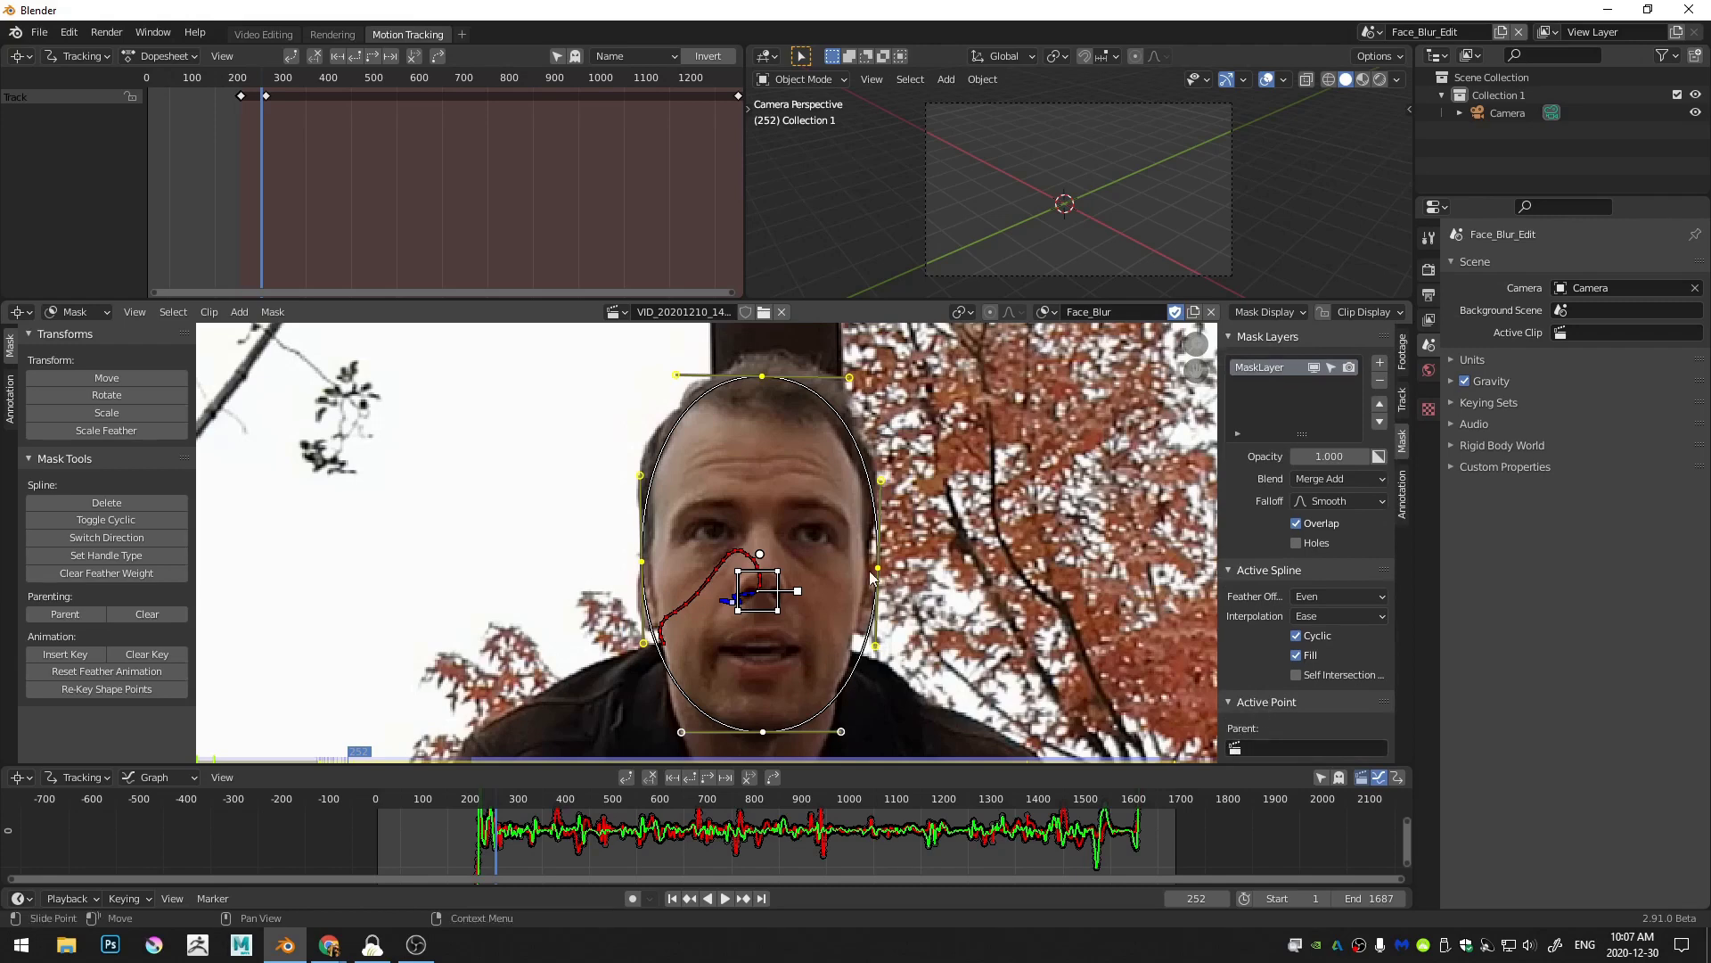
pyautogui.hotkey('ctrl', 'p')
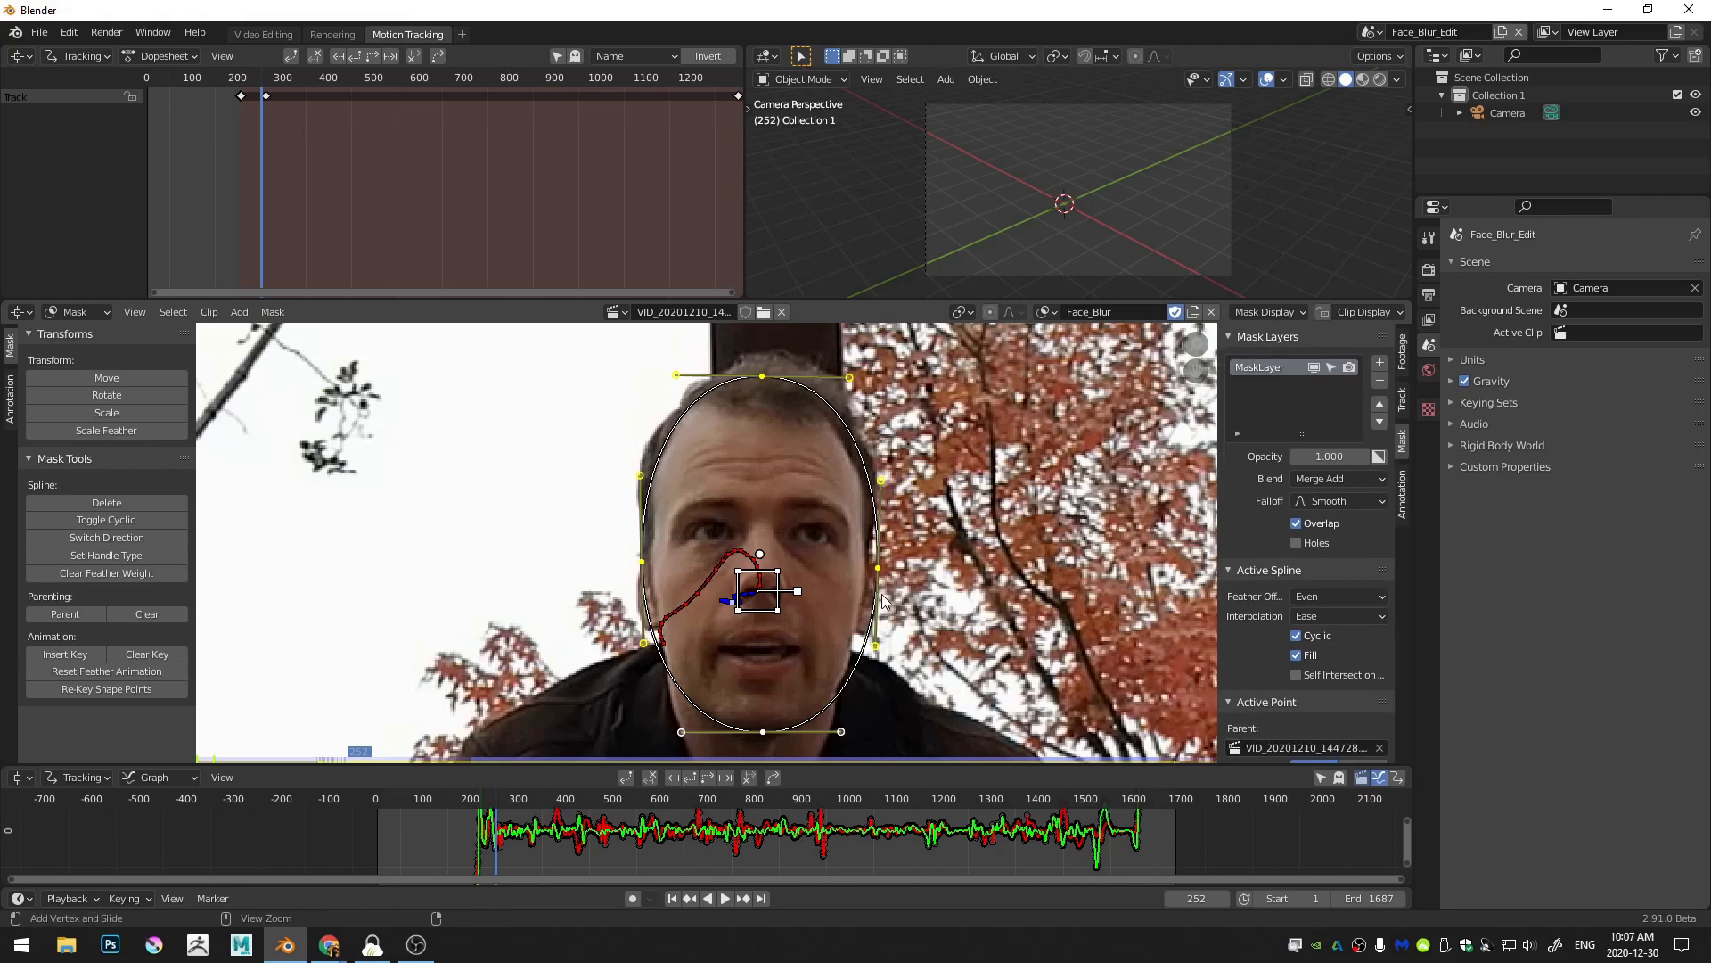
pyautogui.scroll(-3, 1273, 682)
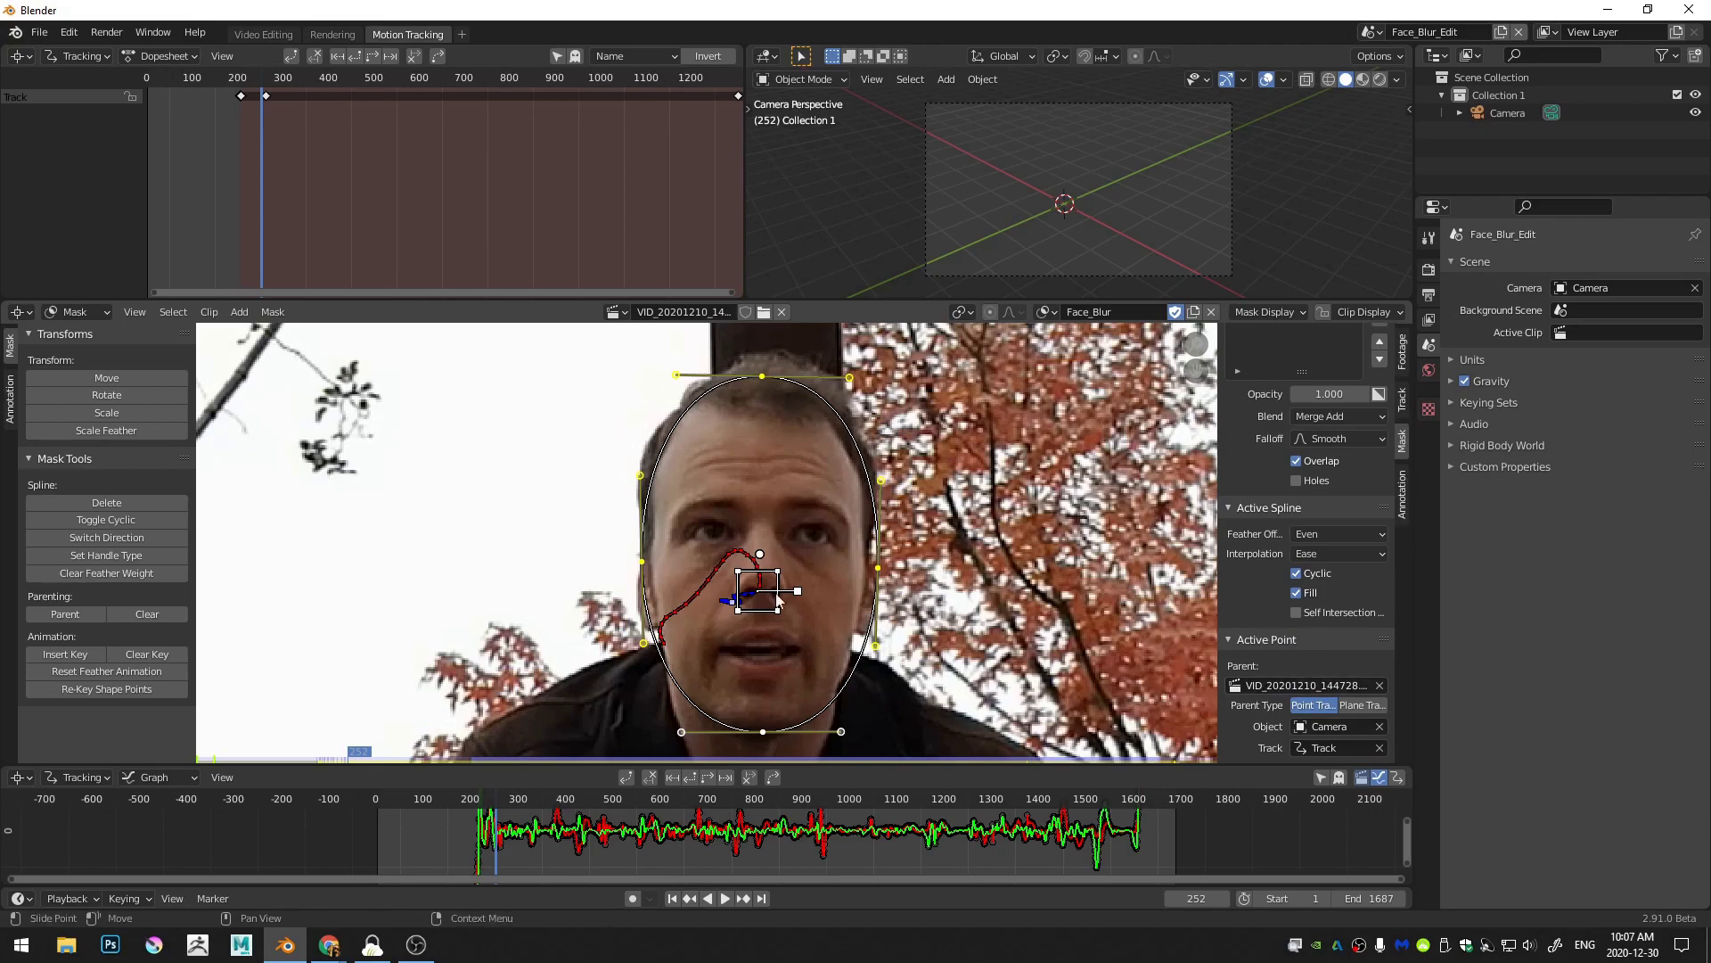
# Step: Scrub through the clip, including the stretch around frames 205 to 210, to check how the mask follows the face
pyautogui.click(586, 809)
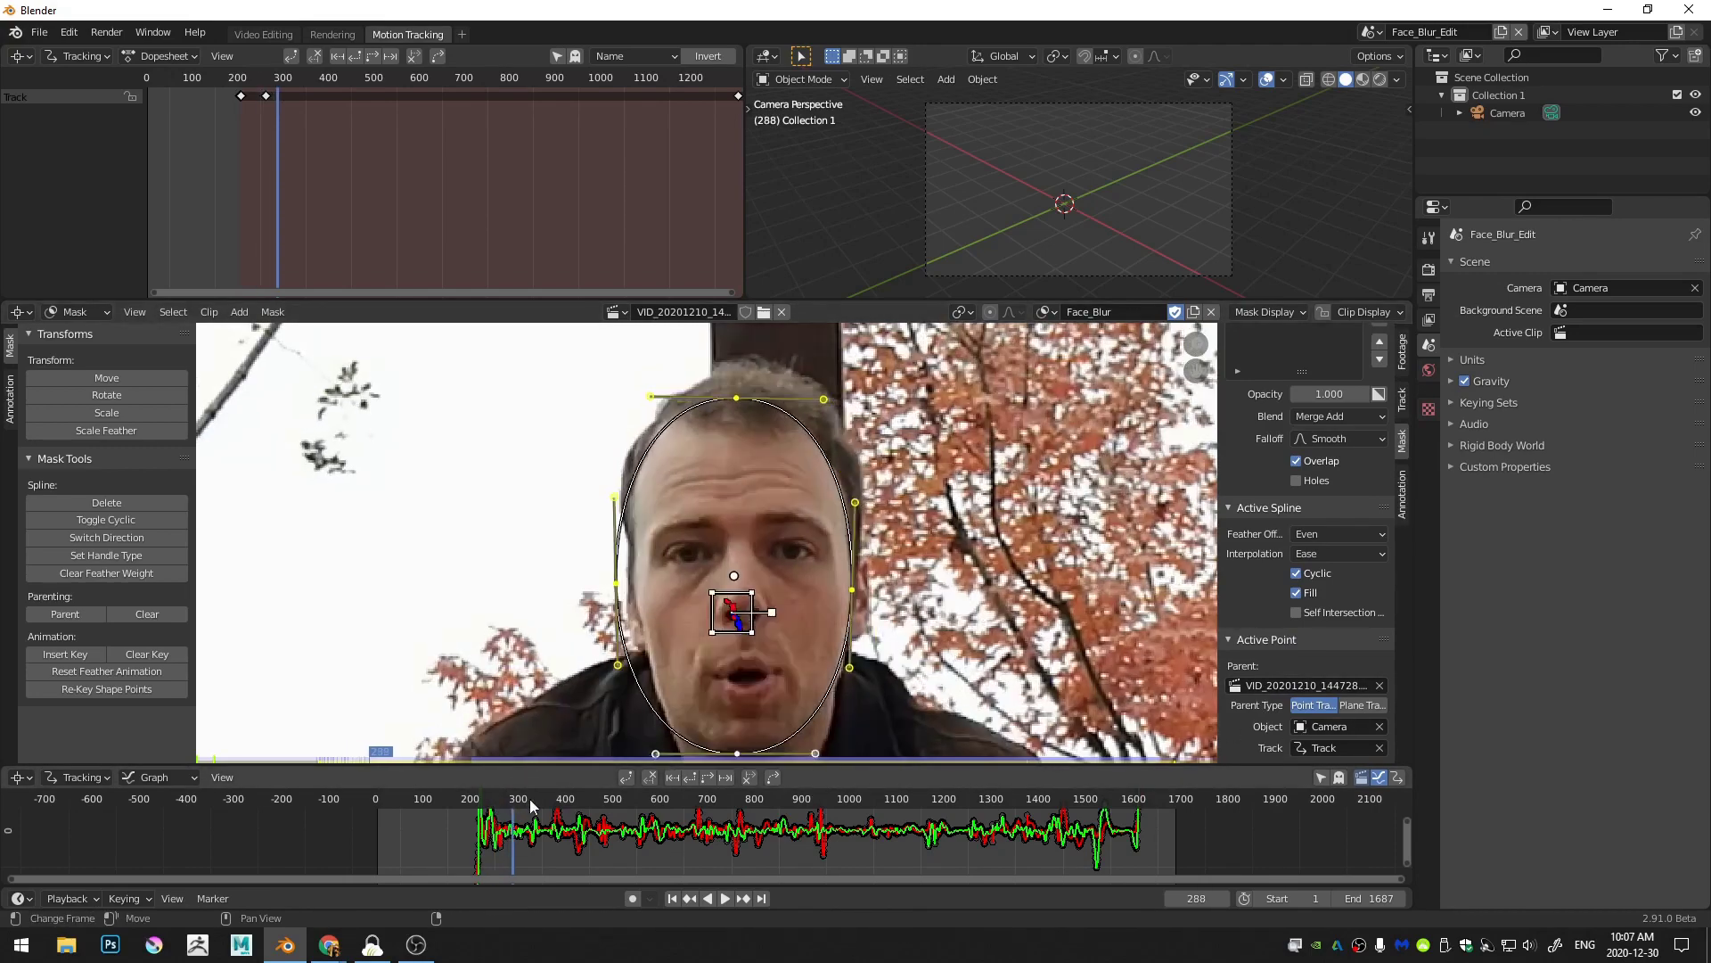
pyautogui.moveTo(586, 809); pyautogui.dragTo(1062, 860)
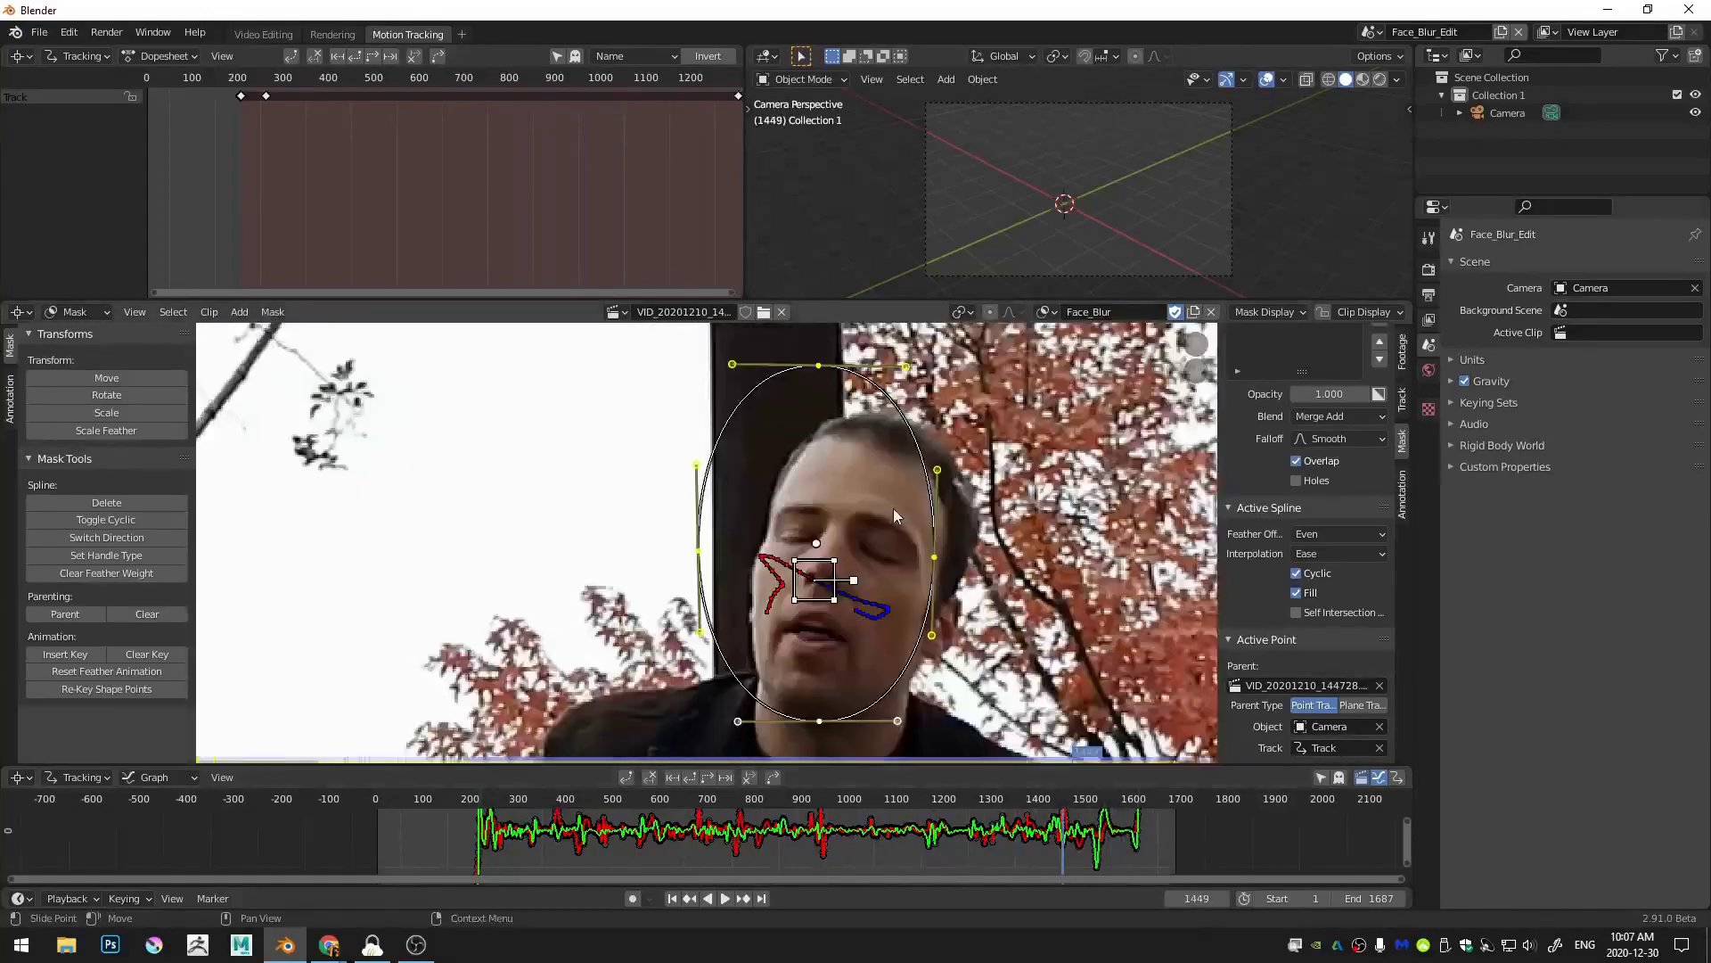
pyautogui.scroll(-4, 895, 513)
pyautogui.moveTo(902, 516); pyautogui.dragTo(903, 554, button='middle')
pyautogui.moveTo(485, 805); pyautogui.dragTo(476, 805)
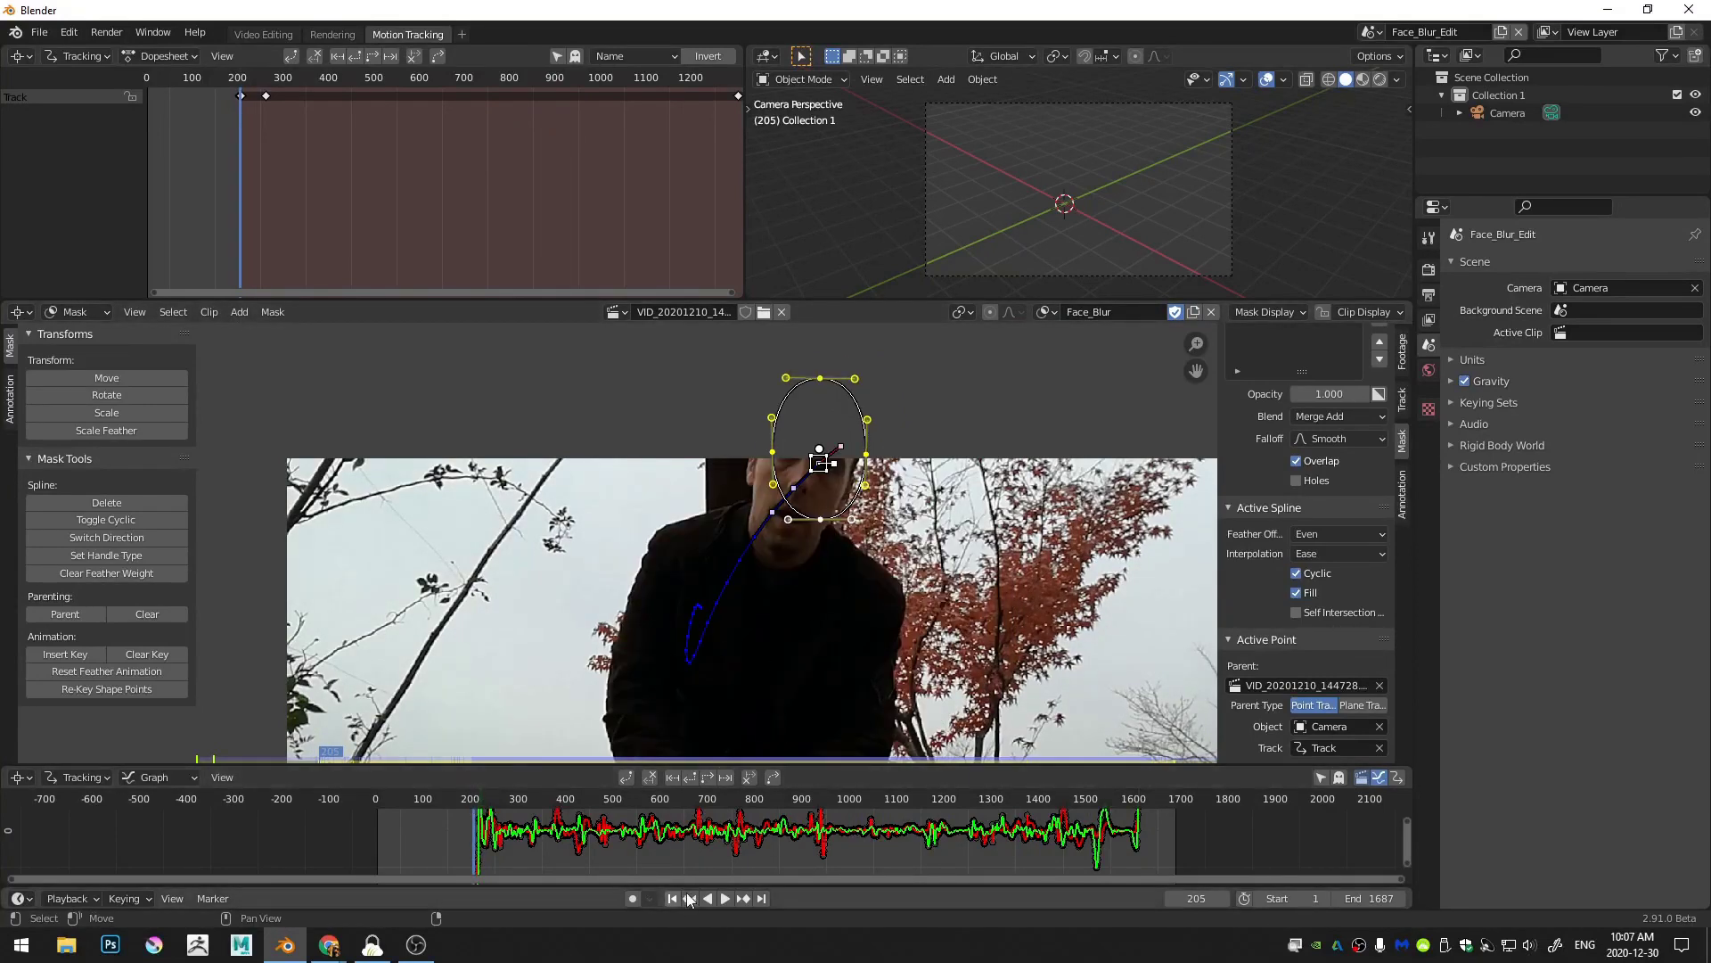
pyautogui.moveTo(479, 808); pyautogui.dragTo(477, 807)
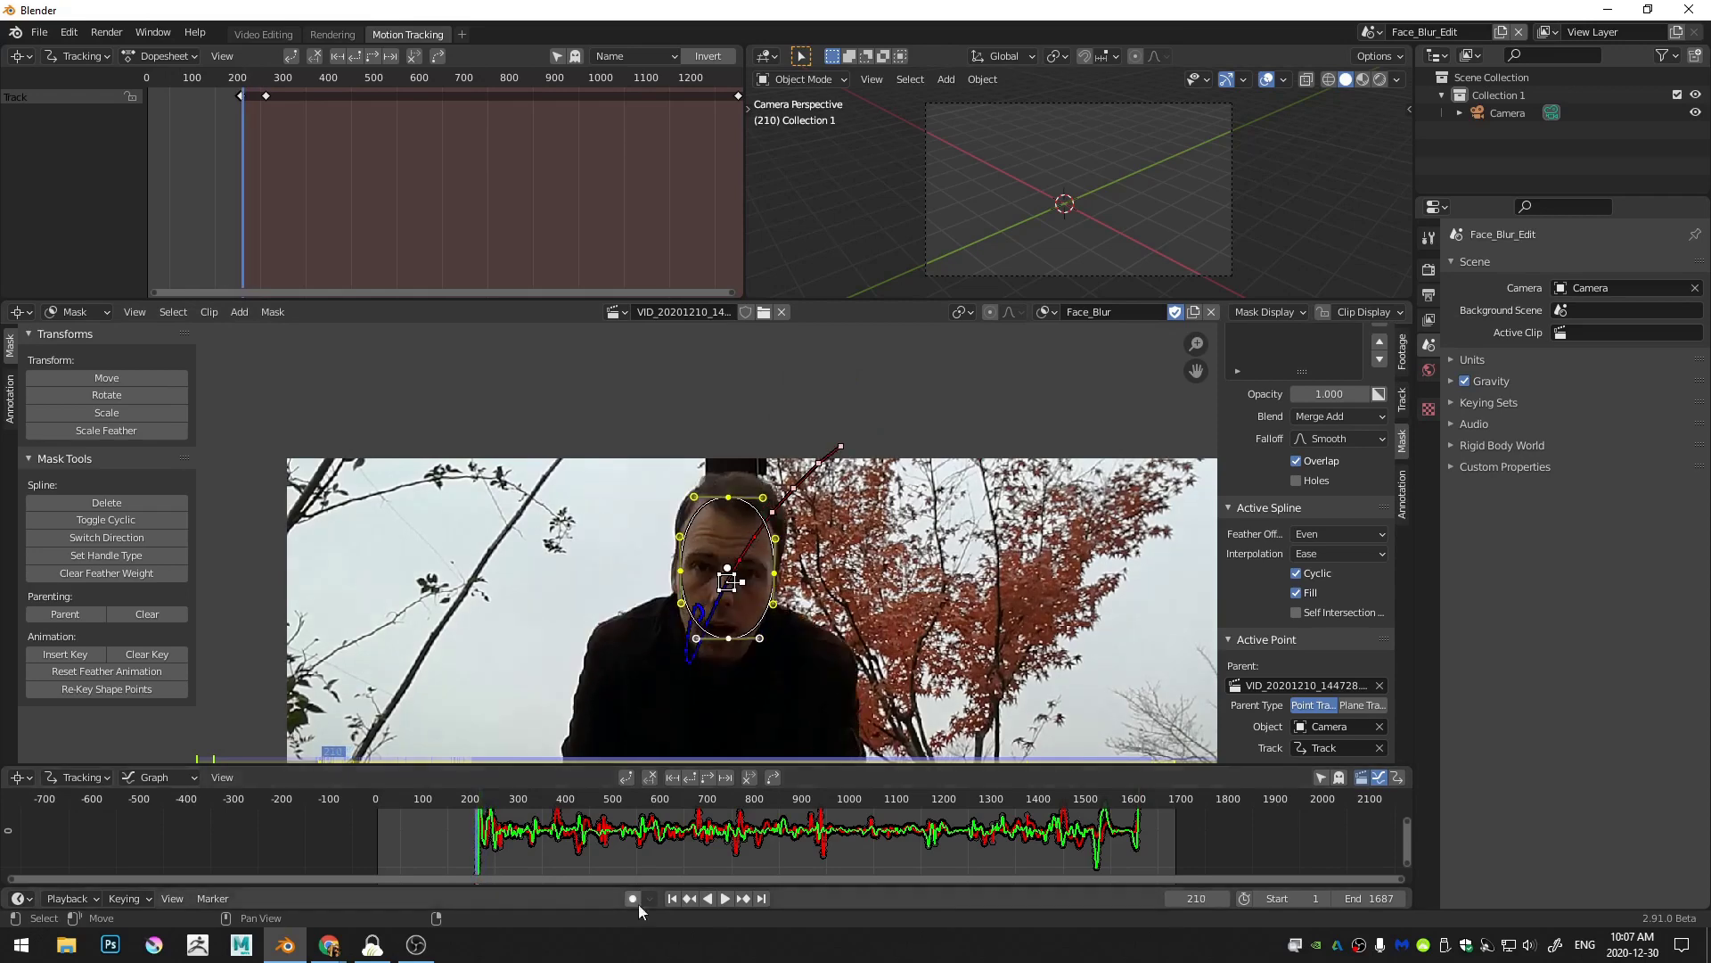
pyautogui.click(575, 808)
pyautogui.moveTo(577, 809); pyautogui.dragTo(571, 809)
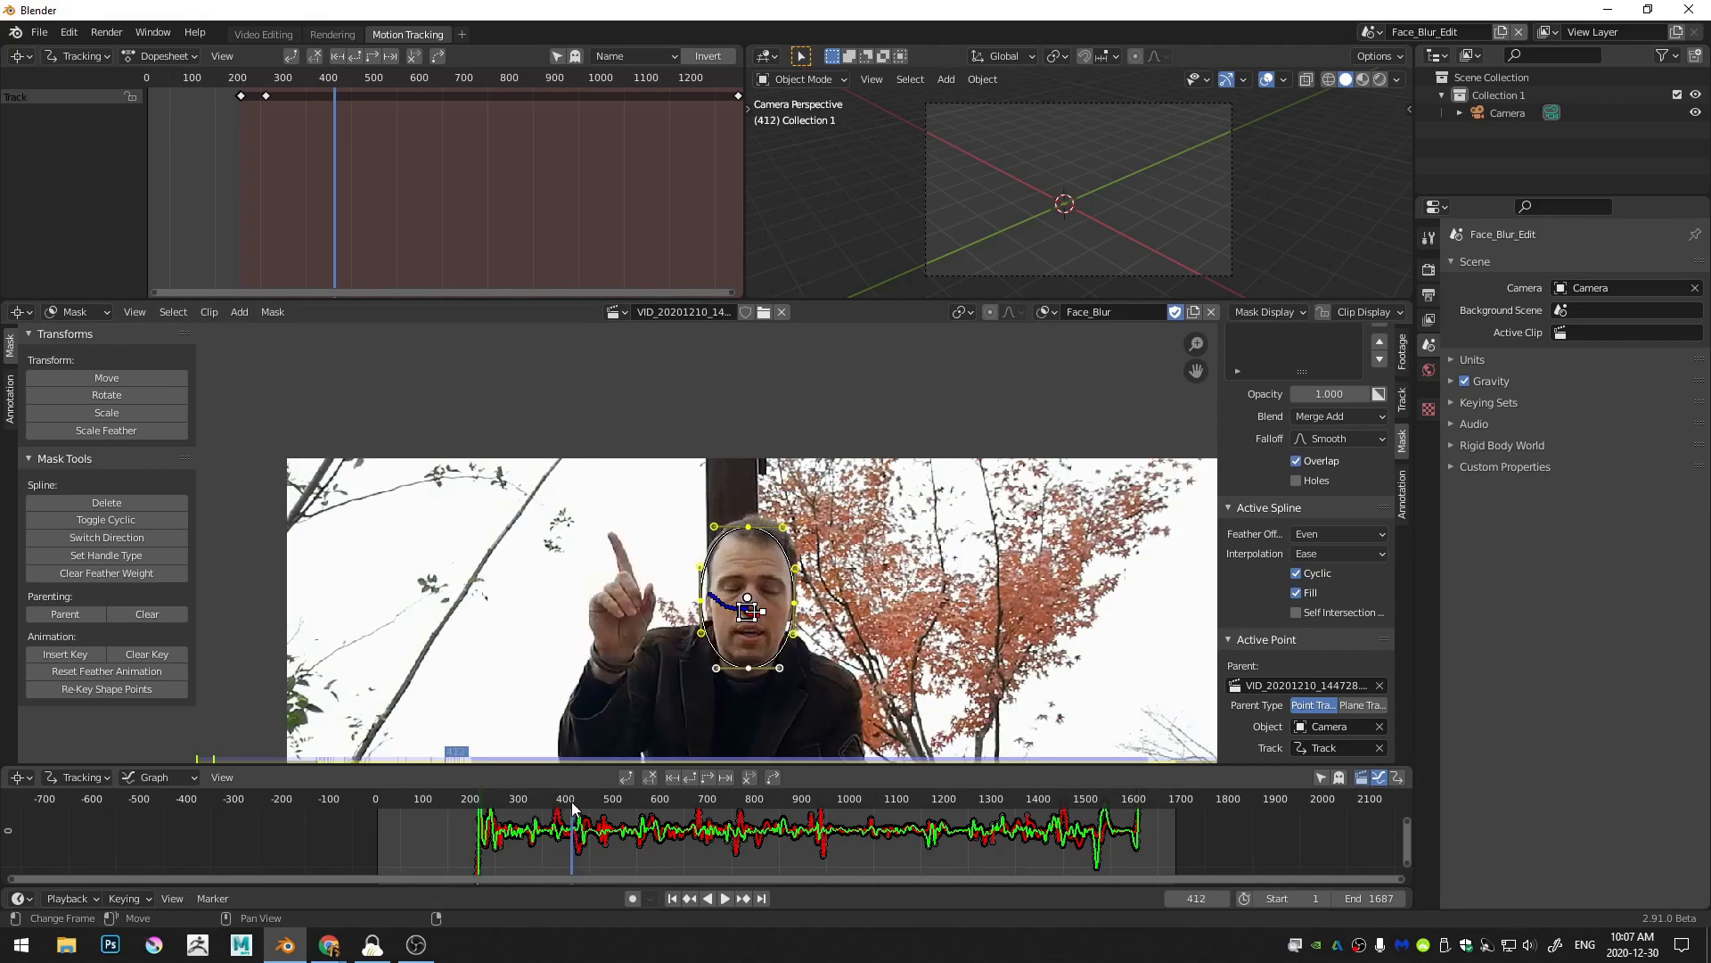
# Step: Turn on auto keying and go back to frame 209, where the head leans towards the camera
pyautogui.click(633, 898)
pyautogui.scroll(4, 789, 615)
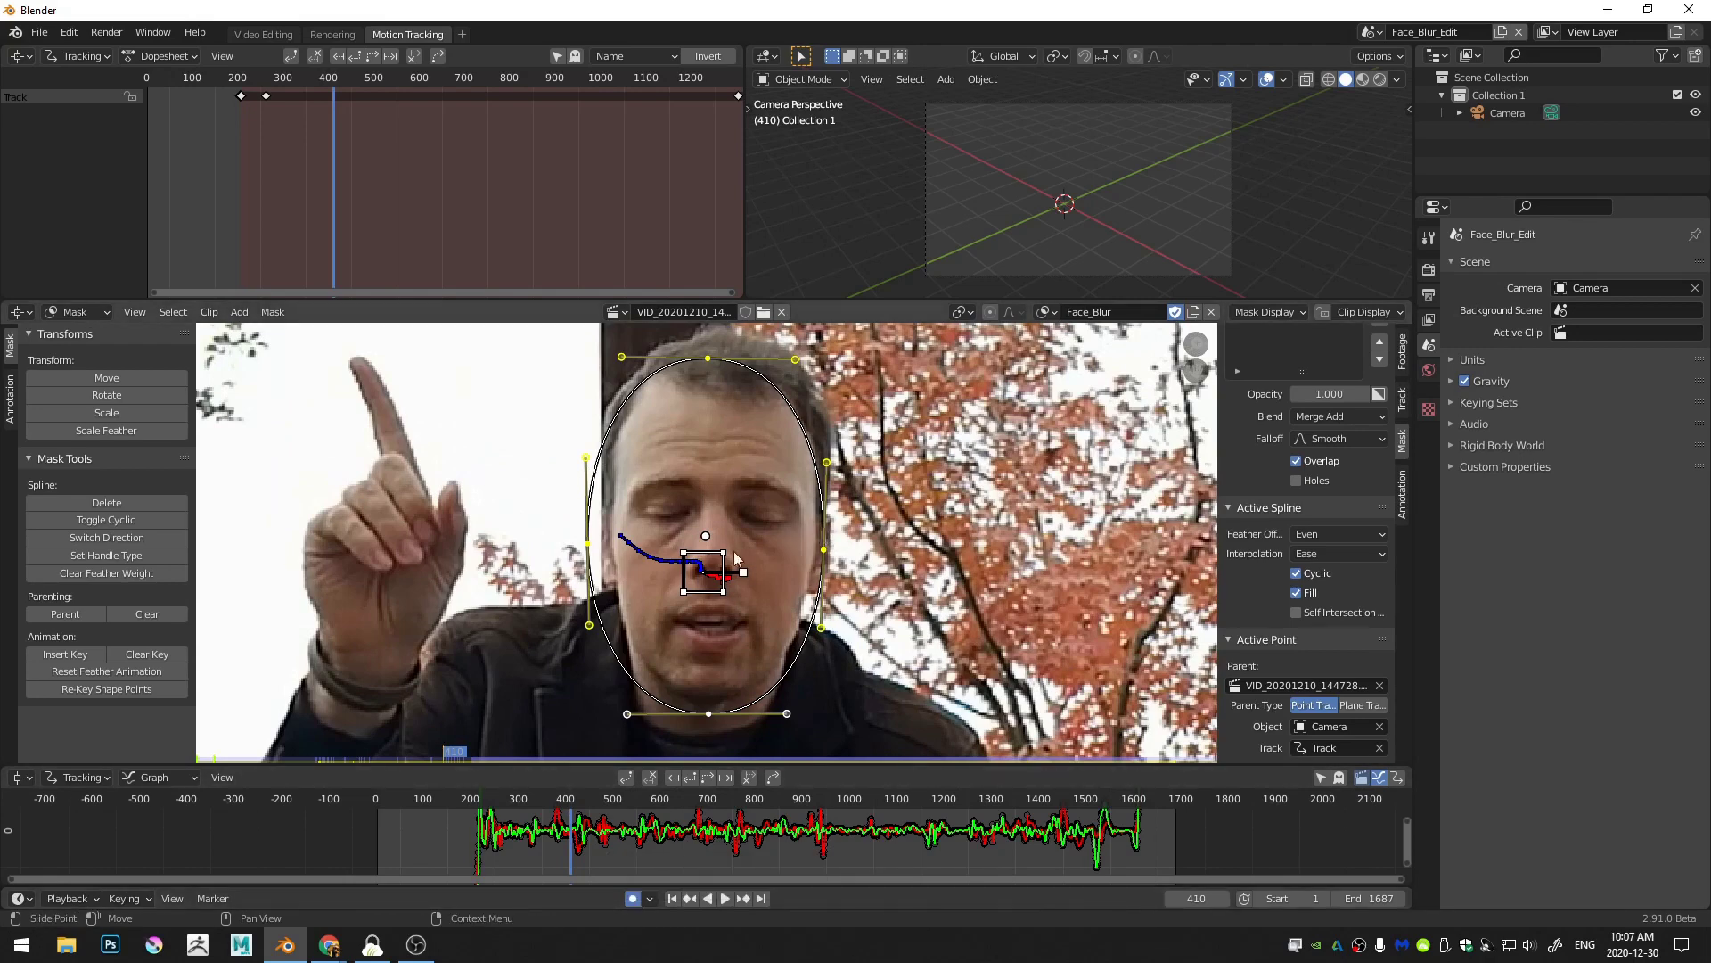
pyautogui.moveTo(571, 799); pyautogui.dragTo(498, 806)
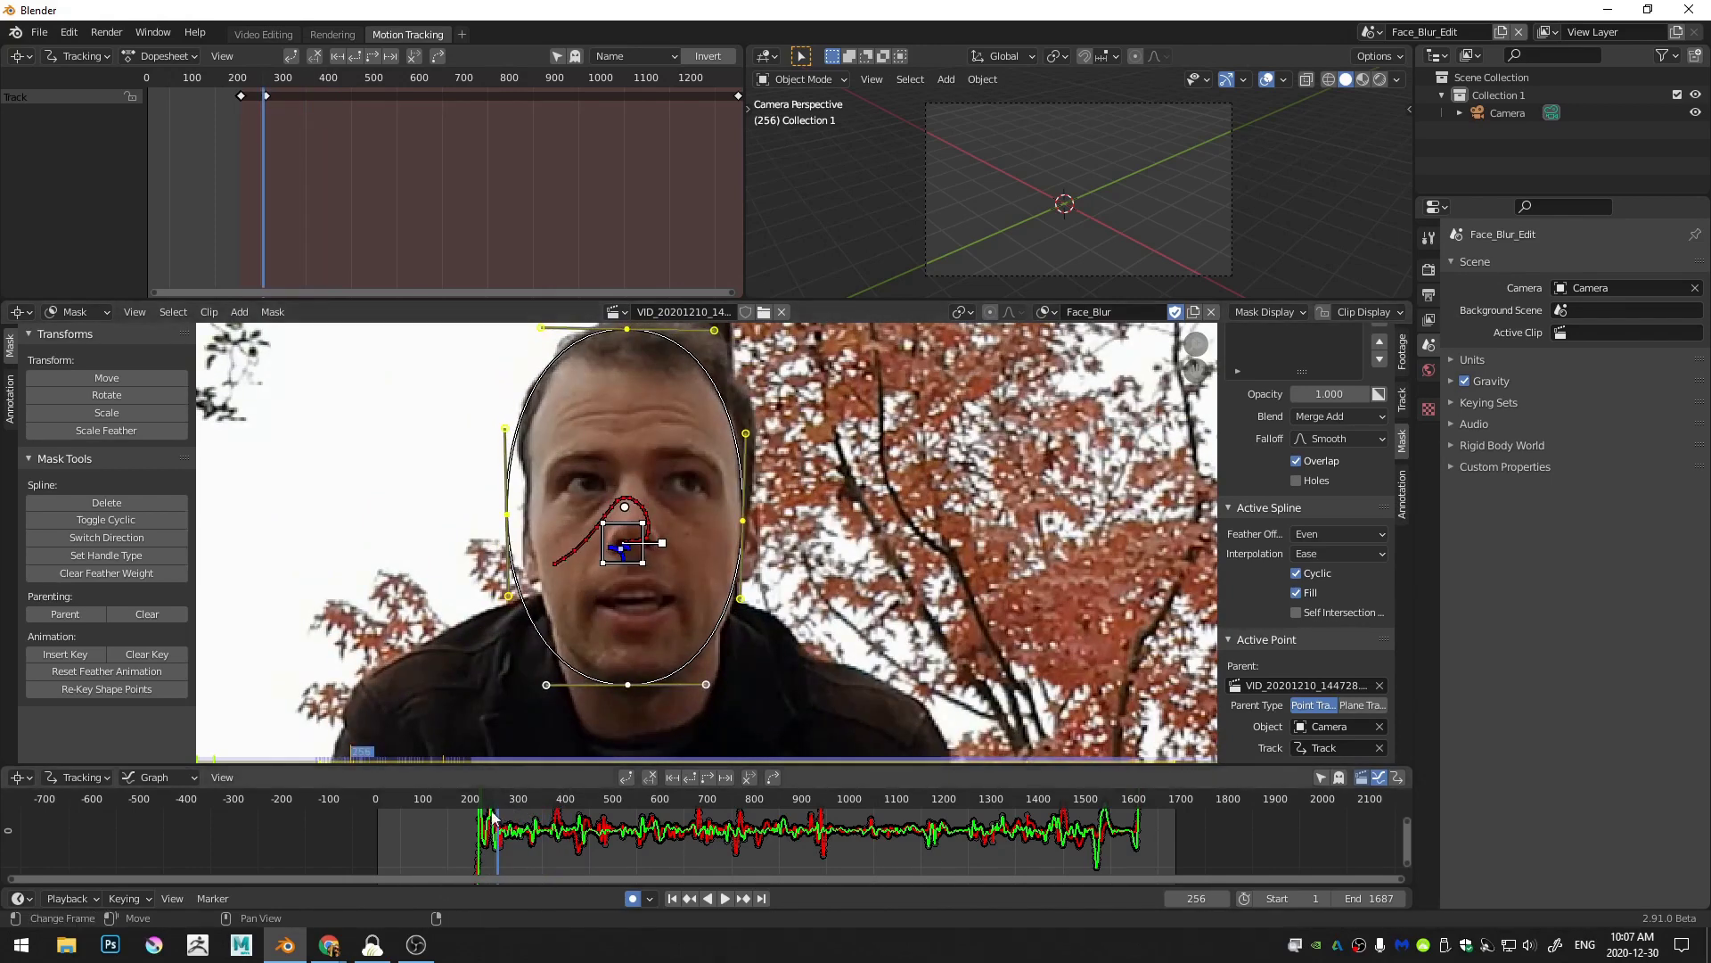
pyautogui.moveTo(491, 799); pyautogui.dragTo(474, 802)
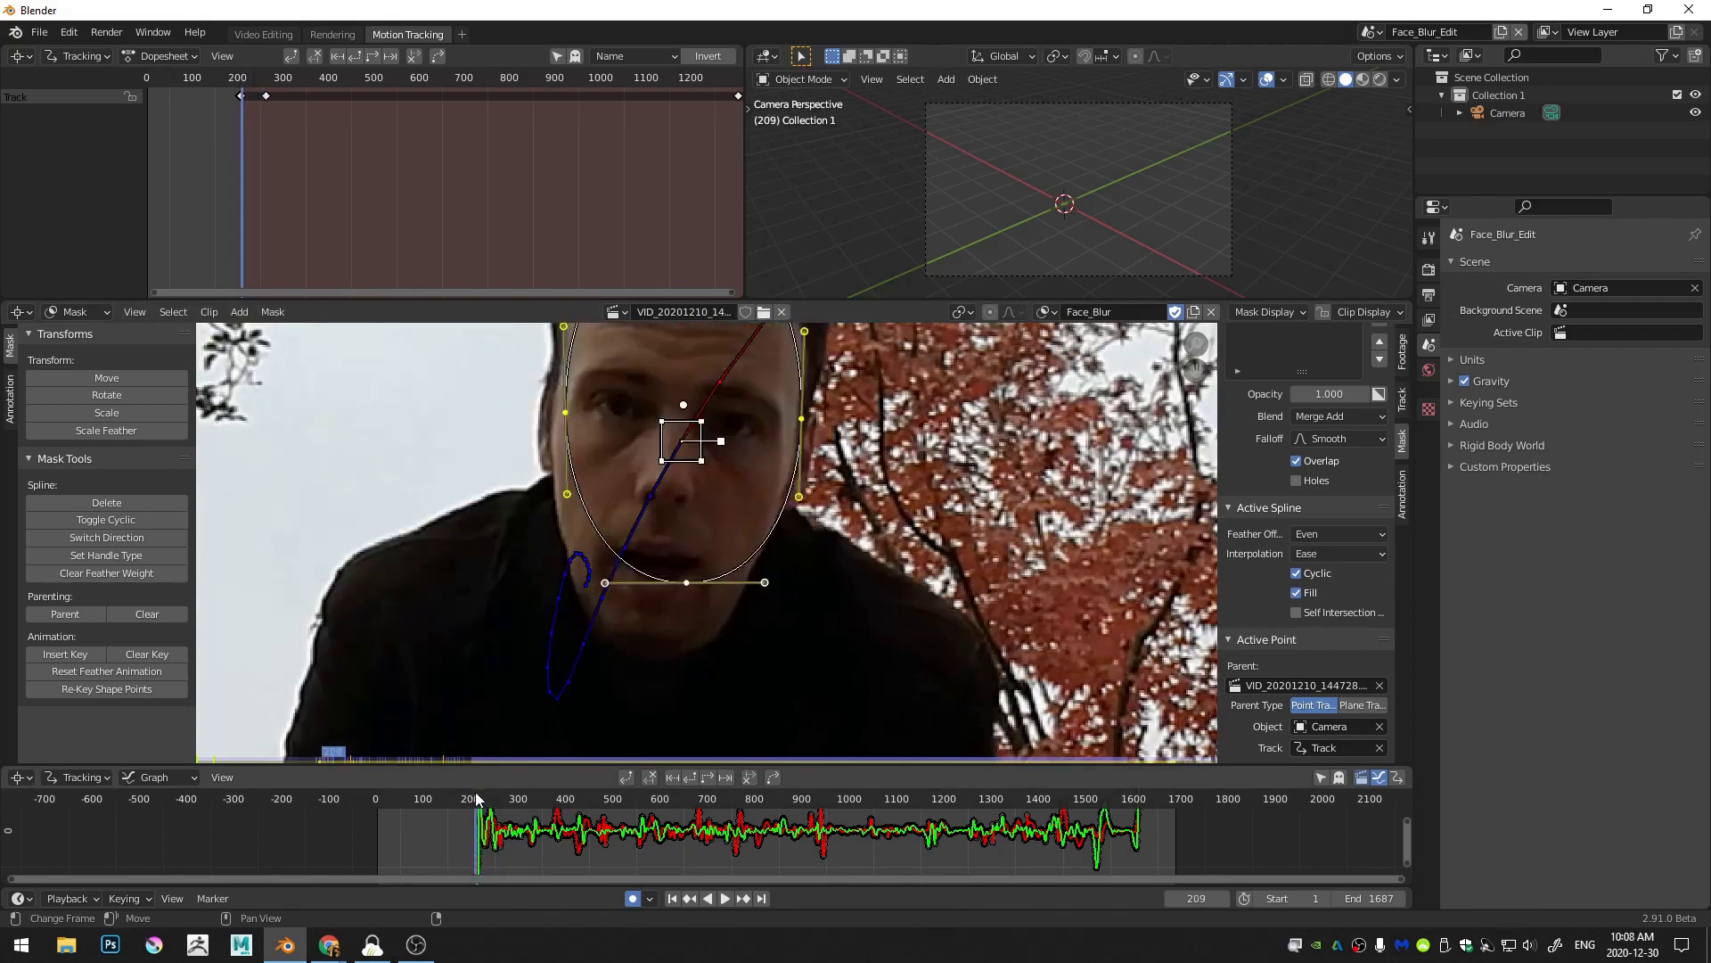
# Step: Rotate, resize and move the whole mask on frame 209 so that it covers the tilted face
pyautogui.scroll(-1, 691, 584)
pyautogui.scroll(-2, 735, 531)
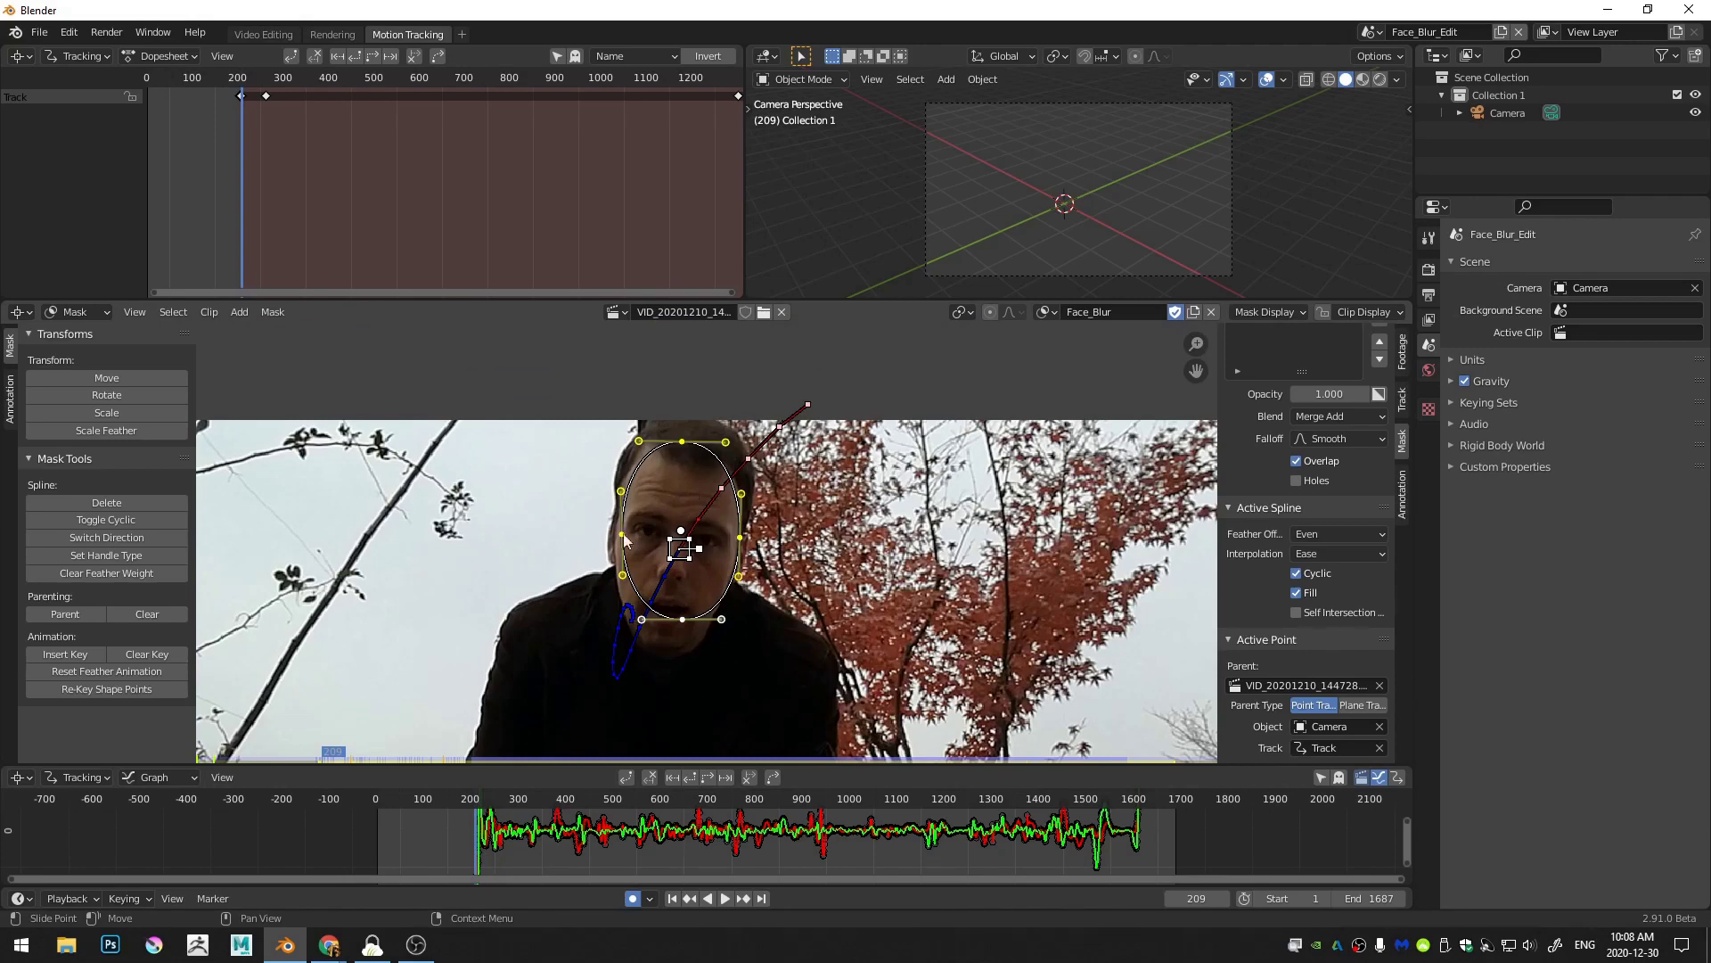
pyautogui.press('r')
pyautogui.click(861, 484)
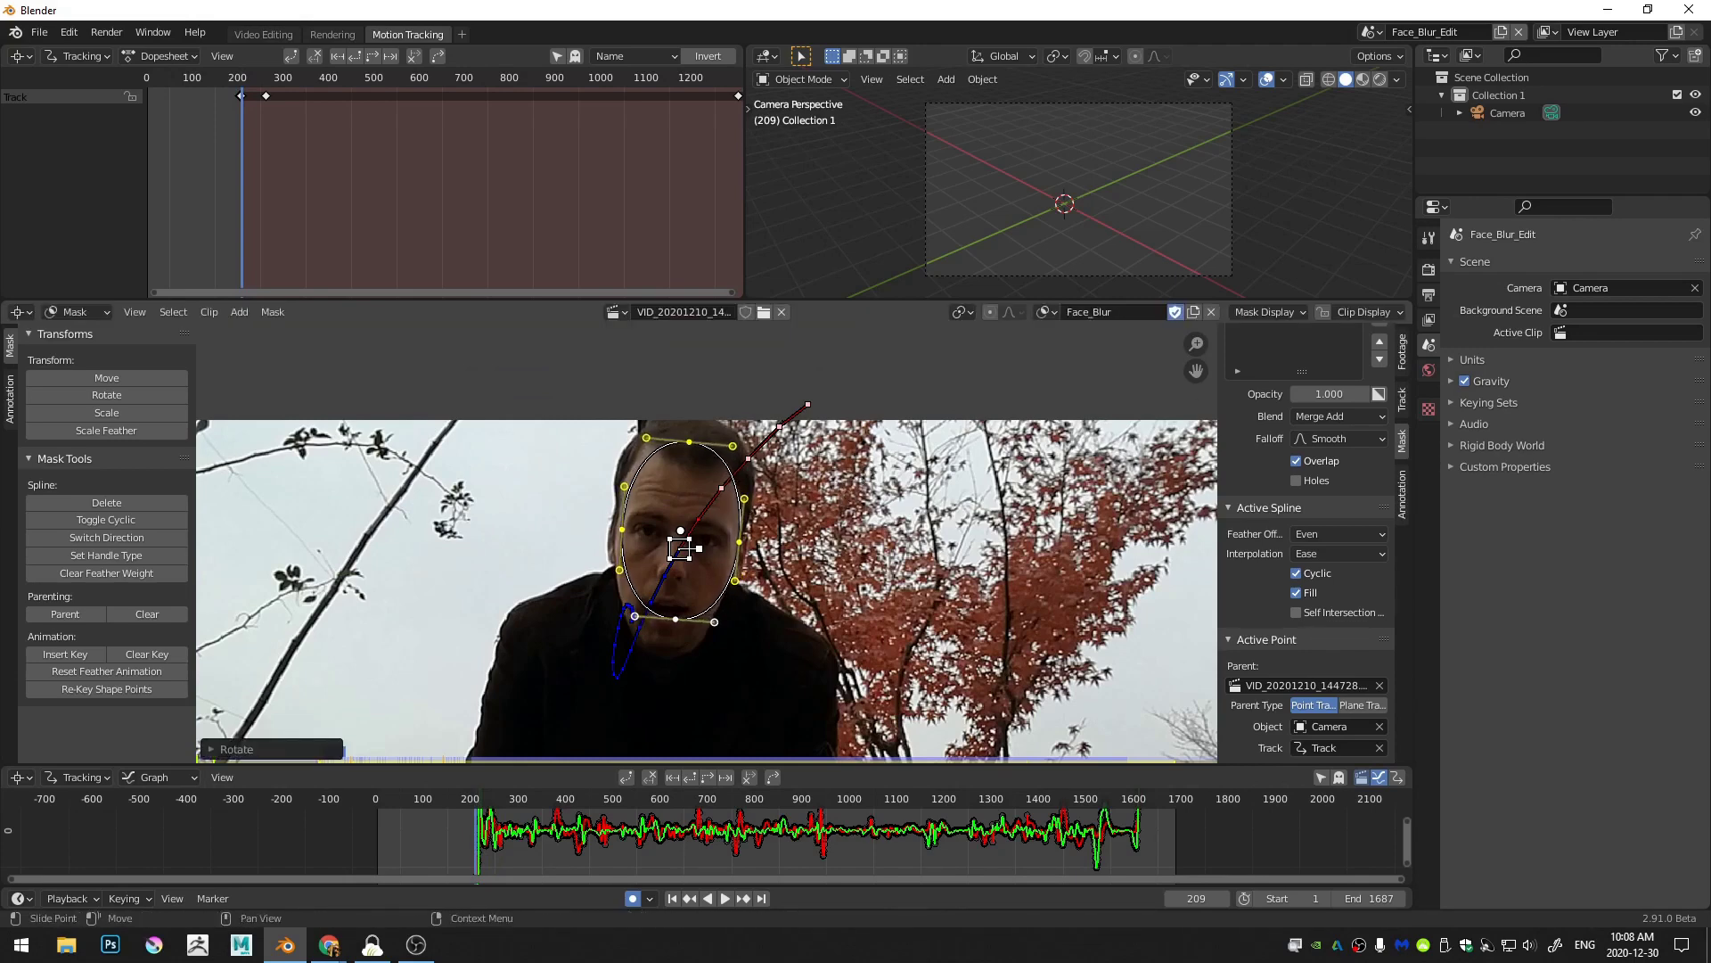
pyautogui.press('s')
pyautogui.click(870, 496)
pyautogui.press('f')
pyautogui.press('g')
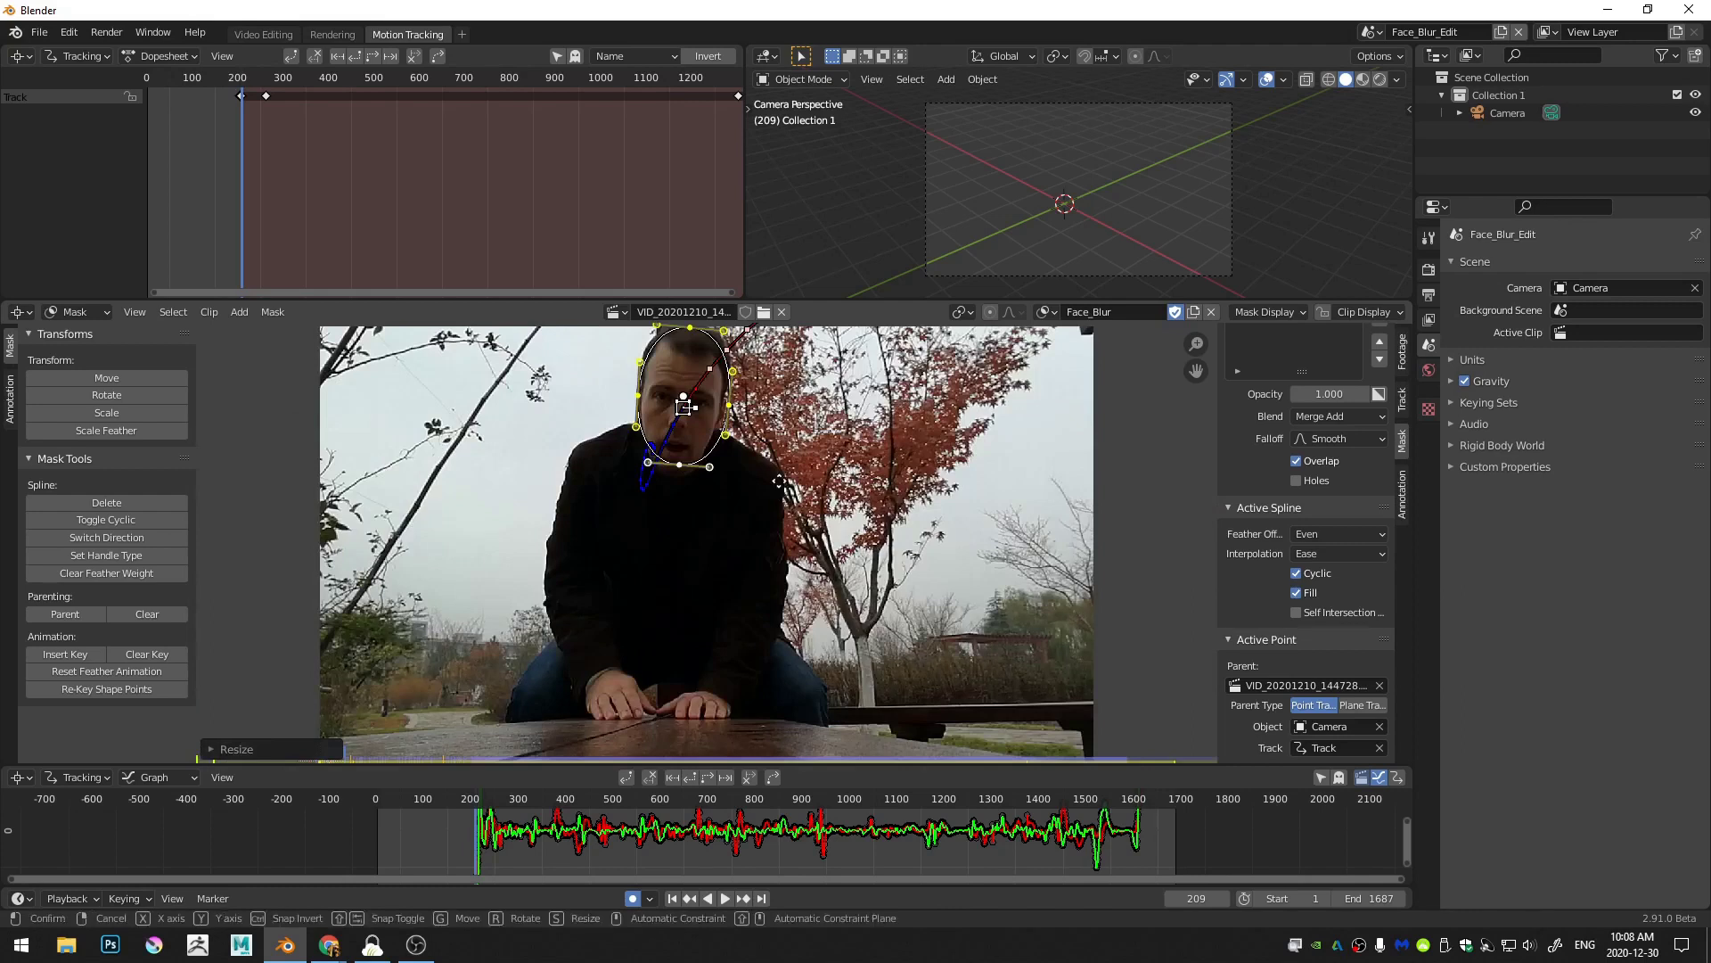
pyautogui.click(770, 476)
# Step: Move the whole mask over the face on frame 204 and check the frames just before it
pyautogui.press('Left')
pyautogui.press('Left')
pyautogui.press('Left')
pyautogui.press('Left')
pyautogui.press('Left')
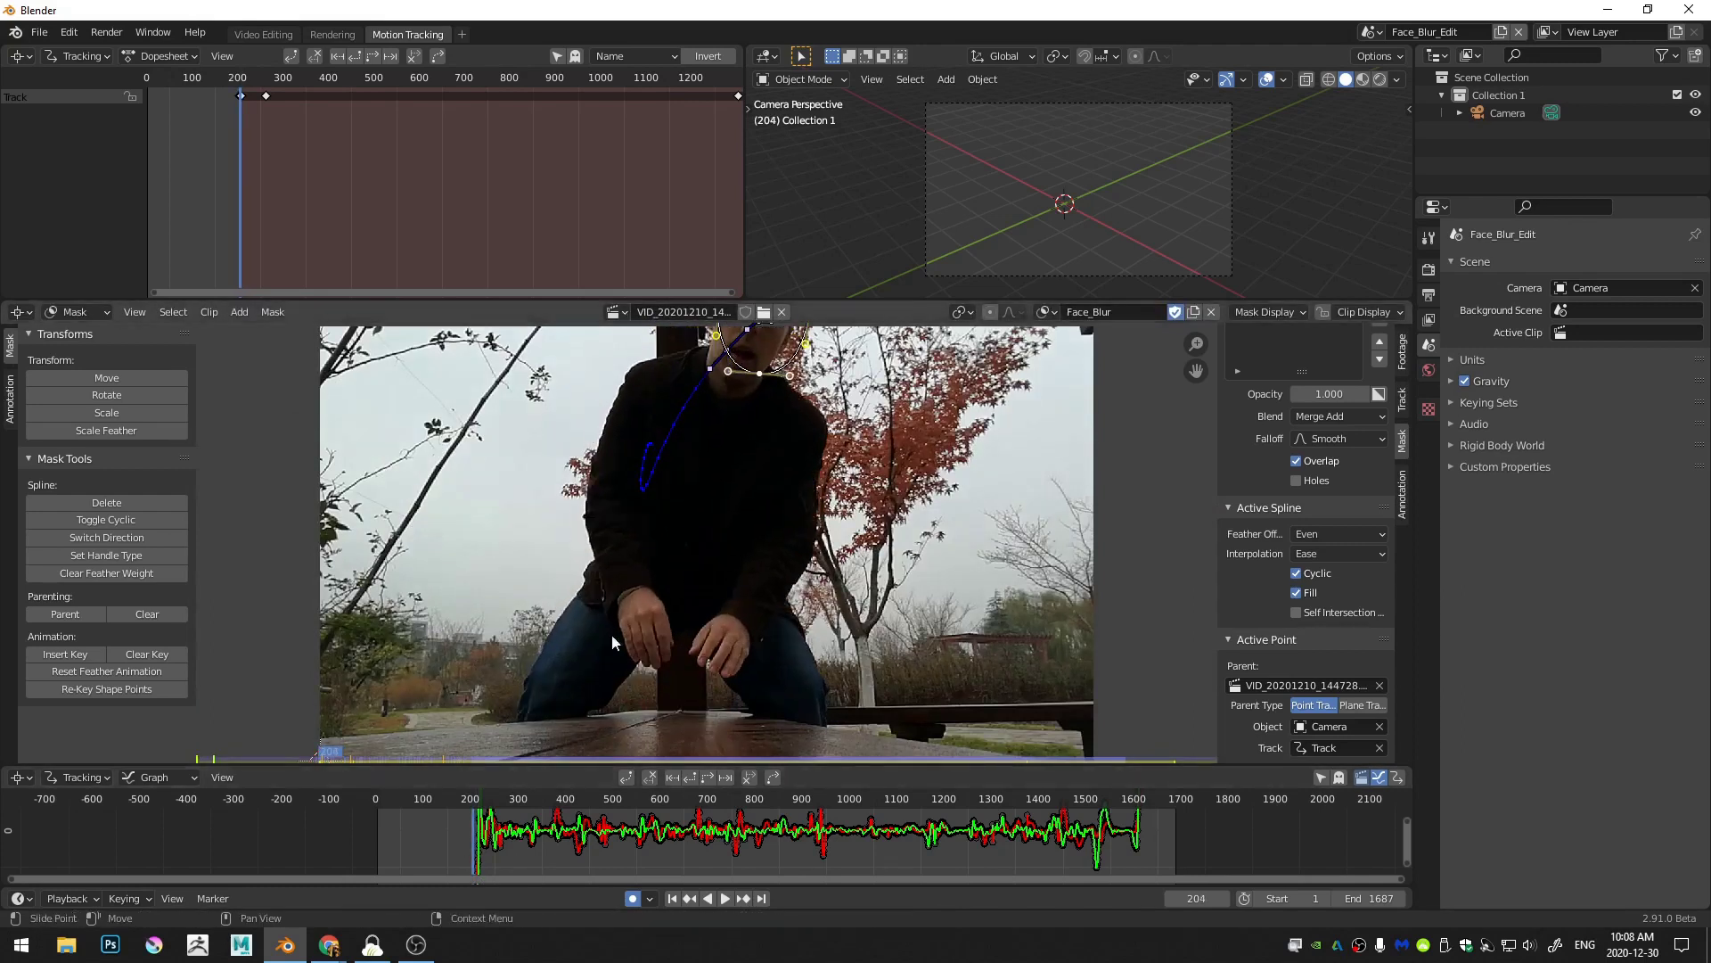
pyautogui.moveTo(860, 401); pyautogui.dragTo(800, 530, button='middle')
pyautogui.press('g')
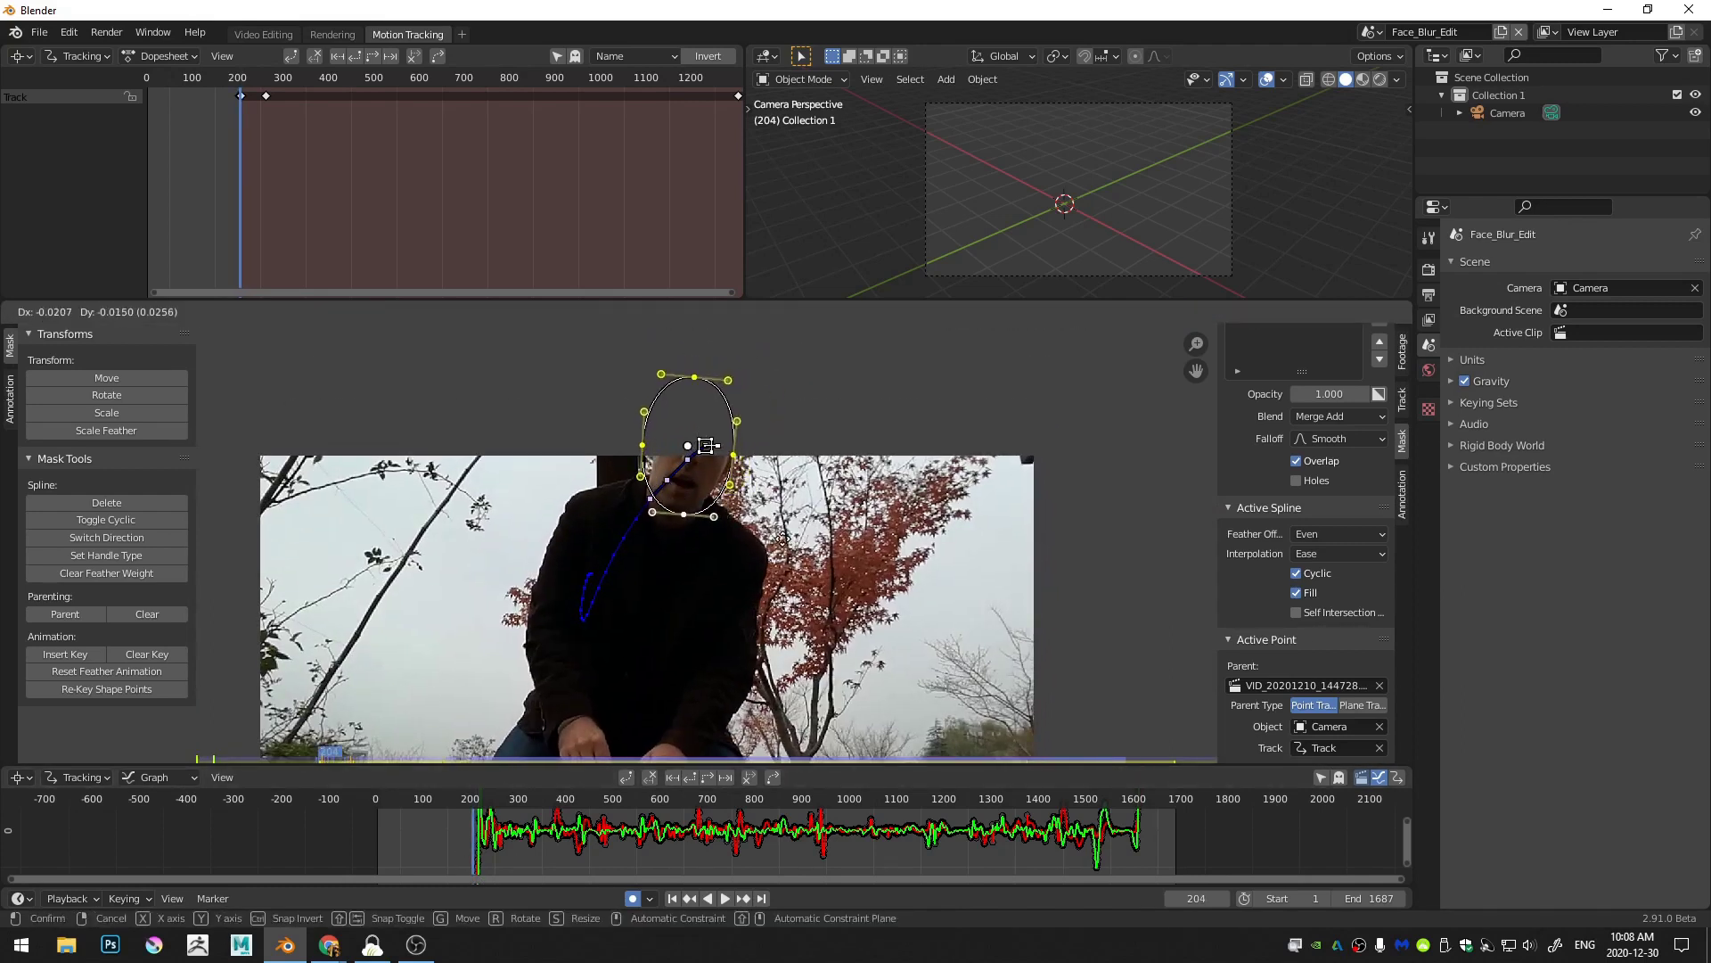
pyautogui.click(782, 546)
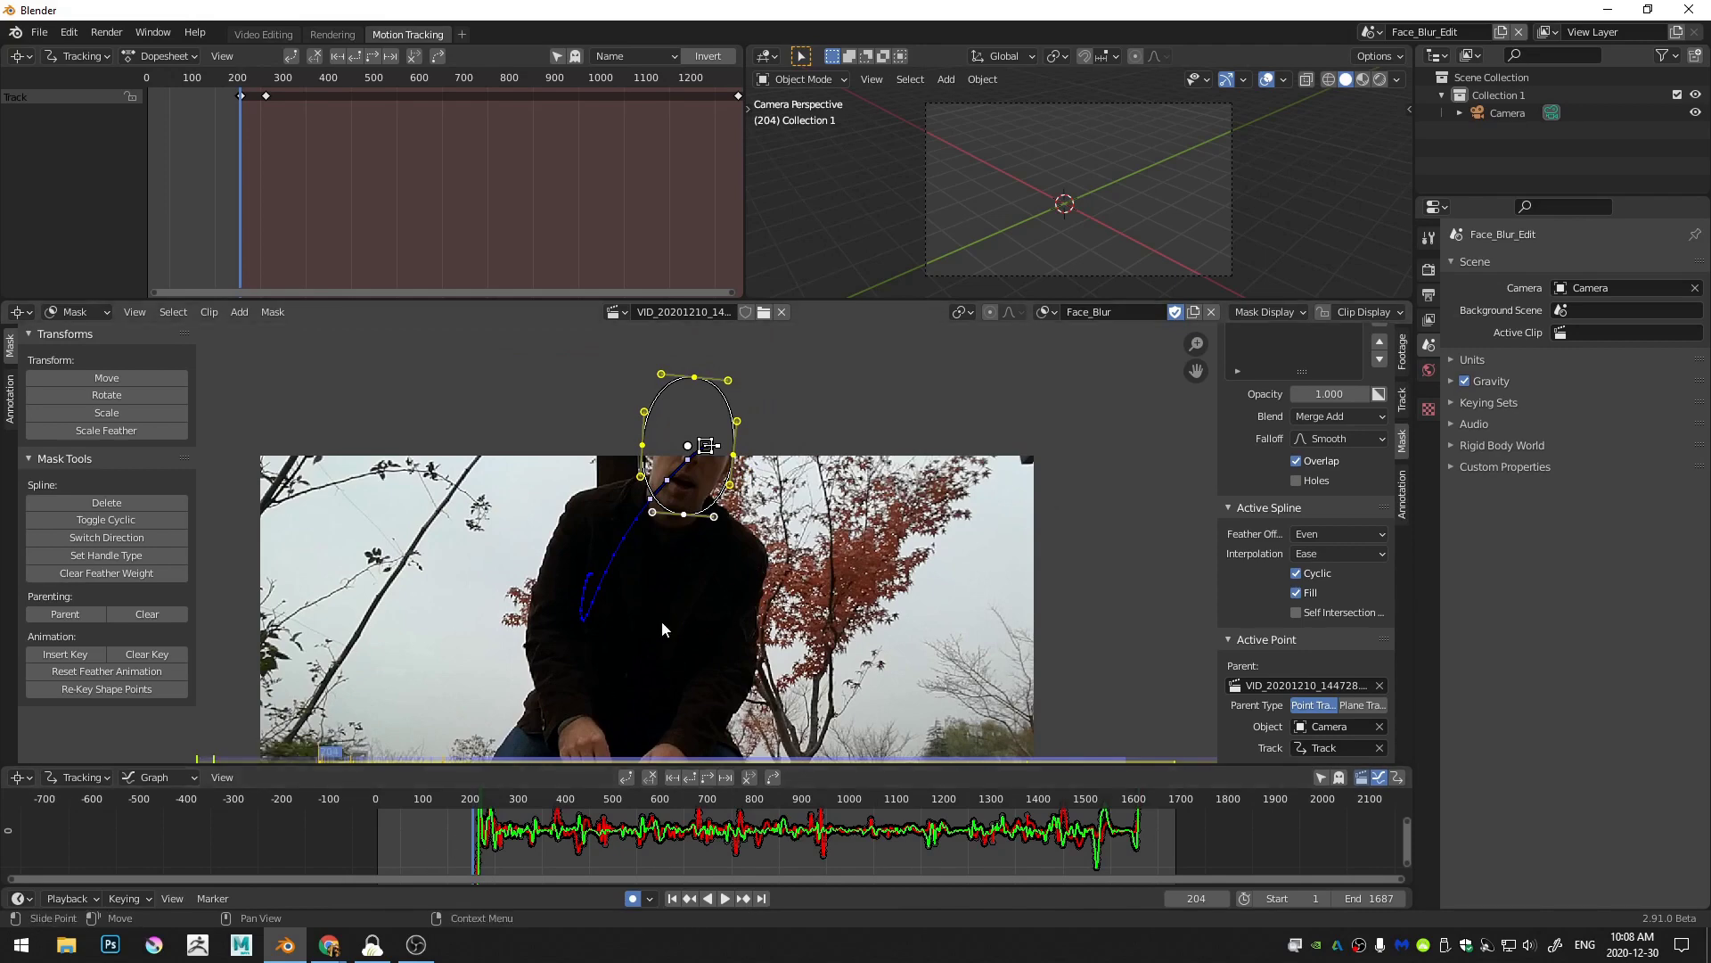
pyautogui.press('Left')
pyautogui.press('Left')
pyautogui.press('Left')
pyautogui.press('Right')
pyautogui.press('Right')
pyautogui.press('Right')
# Step: Go to frame 1609 near the end of the clip, then enlarge and move the mask to cover the whole head
pyautogui.moveTo(987, 804); pyautogui.dragTo(1138, 805)
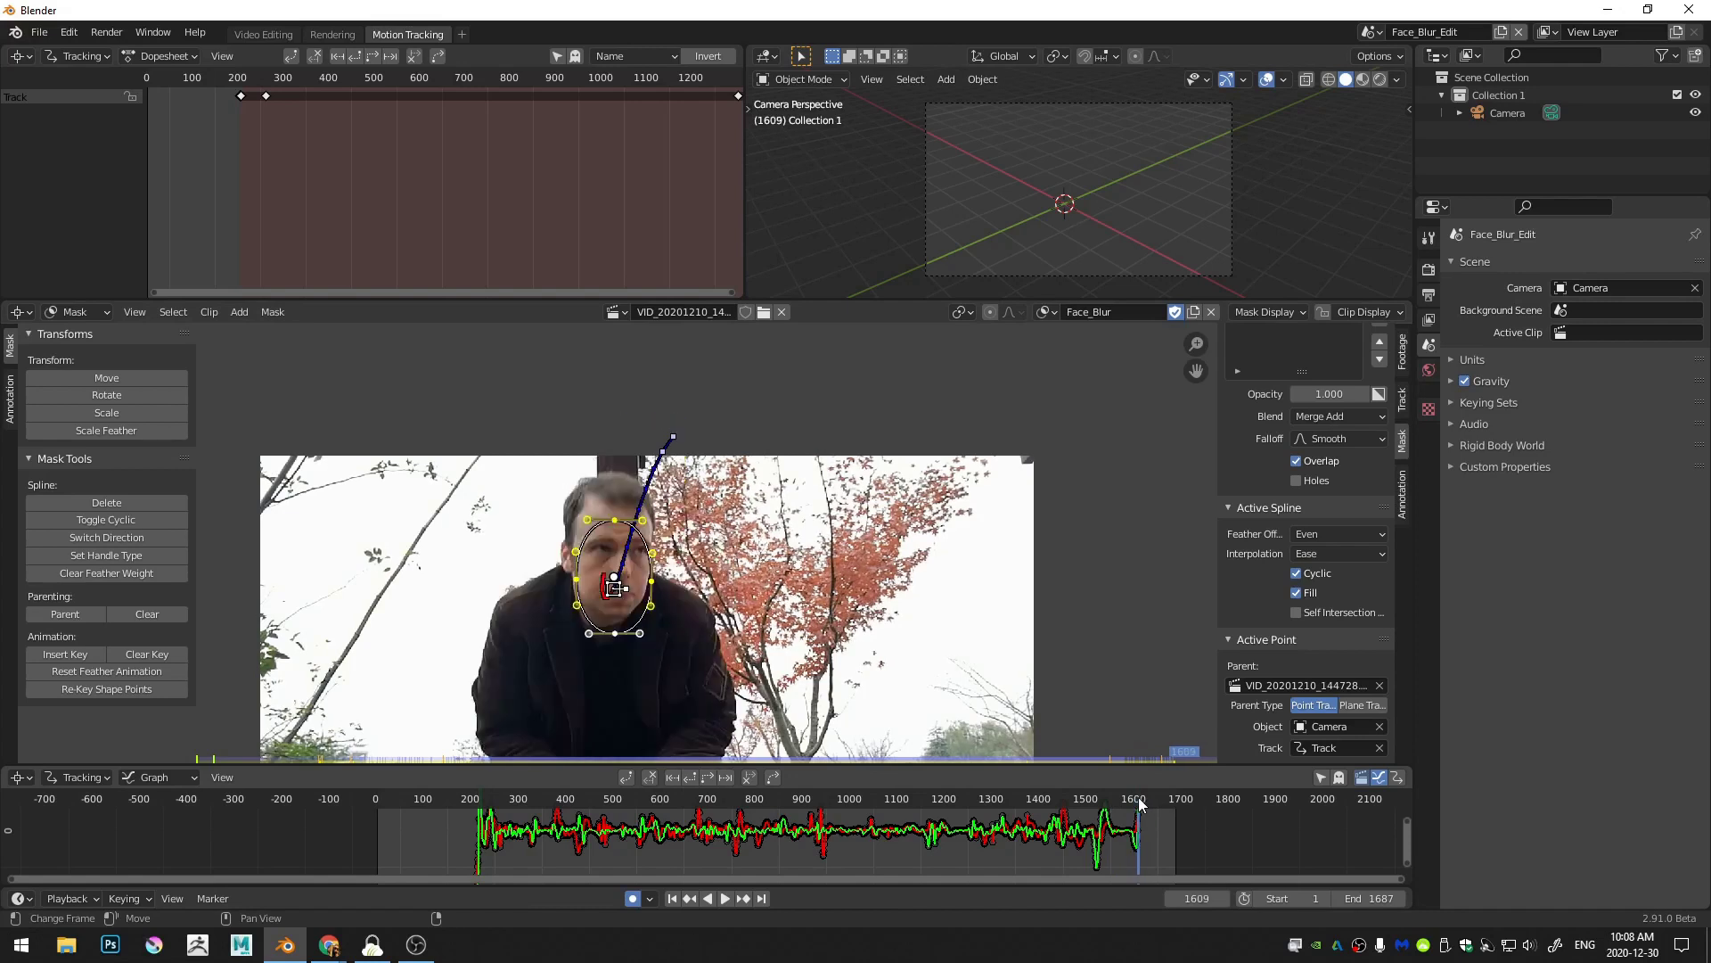
pyautogui.press('s')
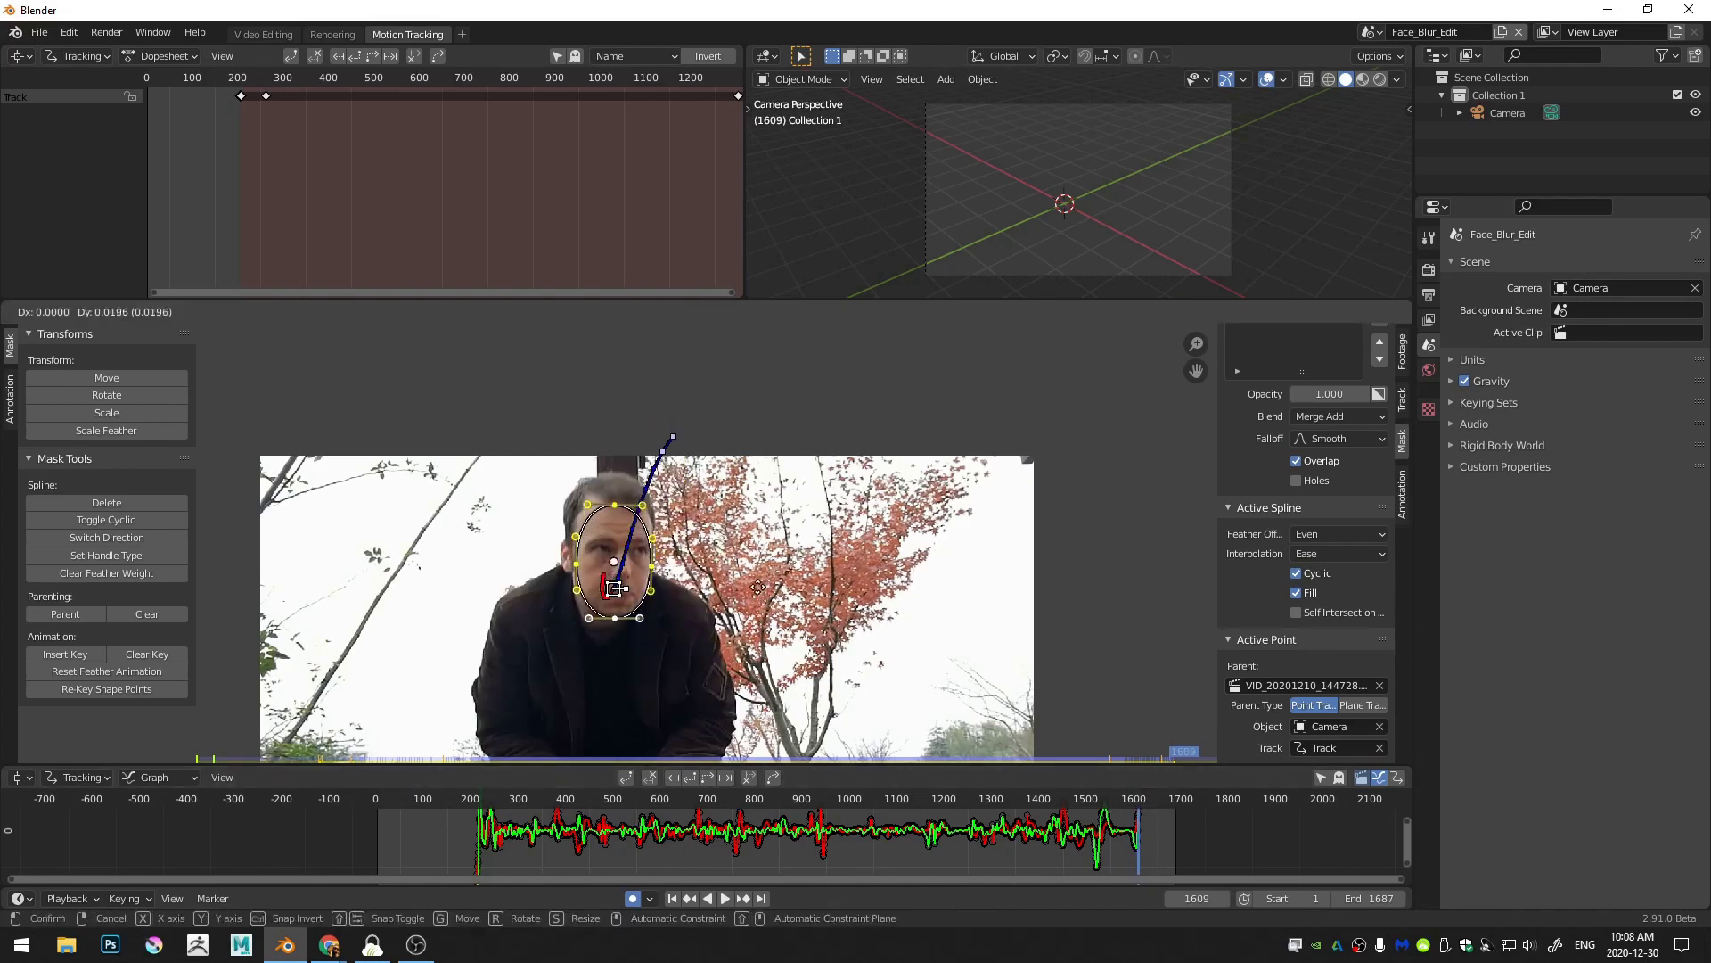
pyautogui.click(763, 595)
pyautogui.press('g')
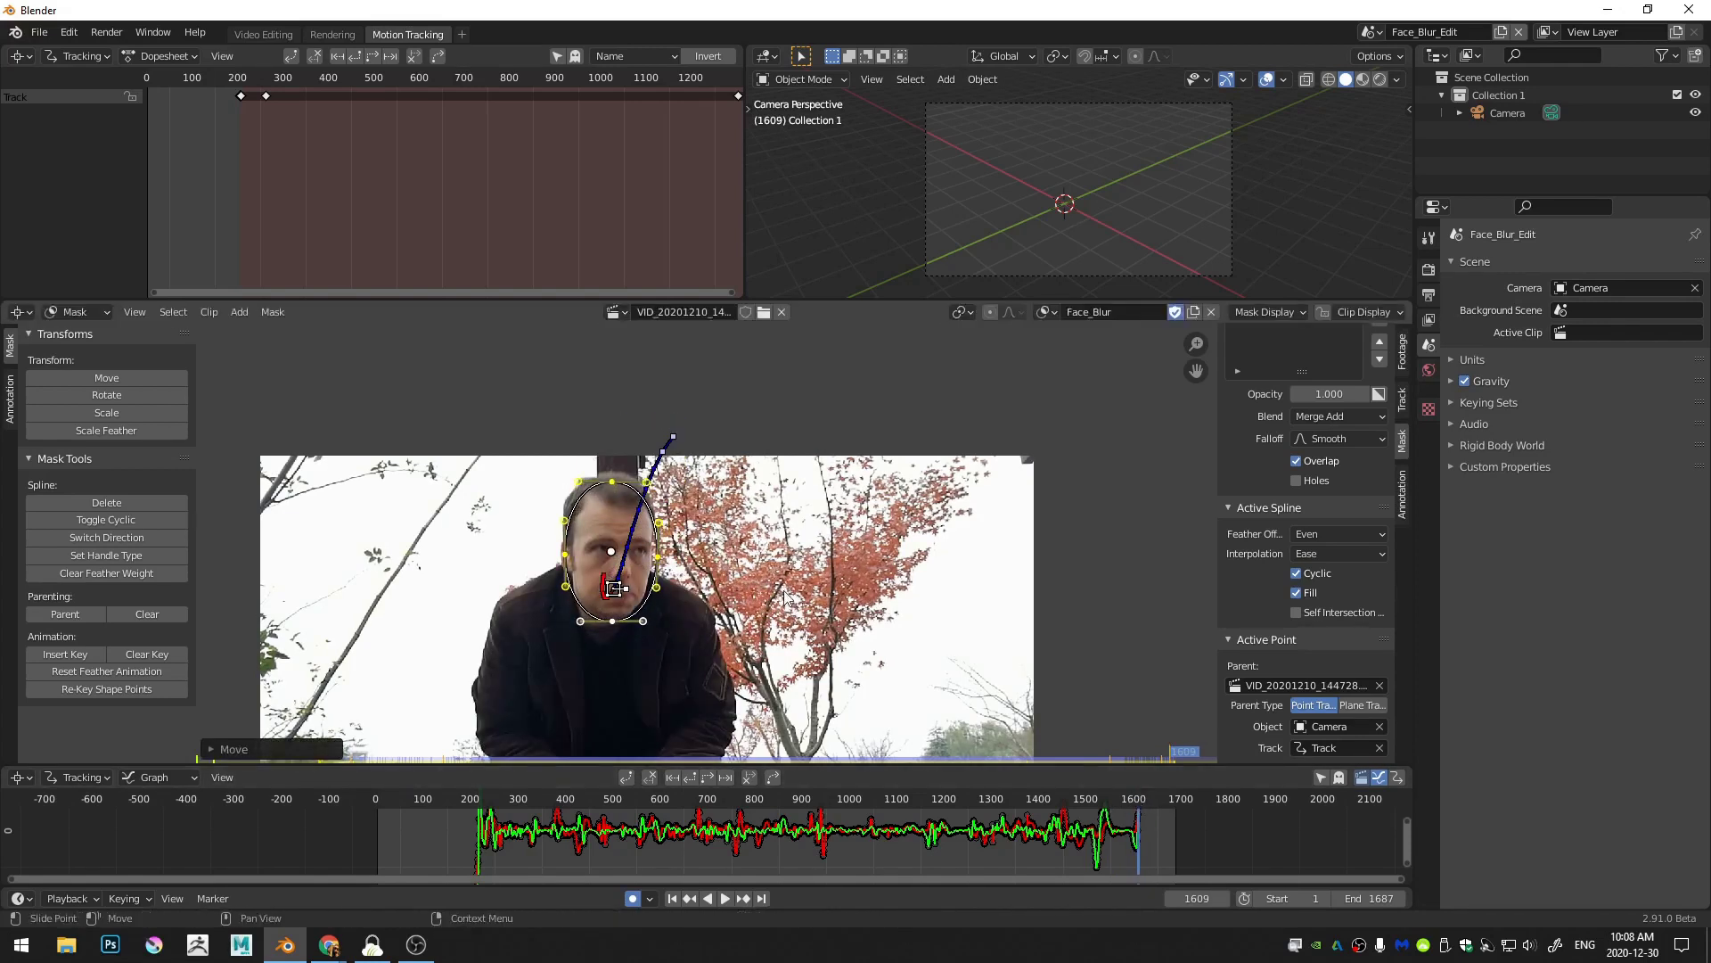
pyautogui.click(784, 593)
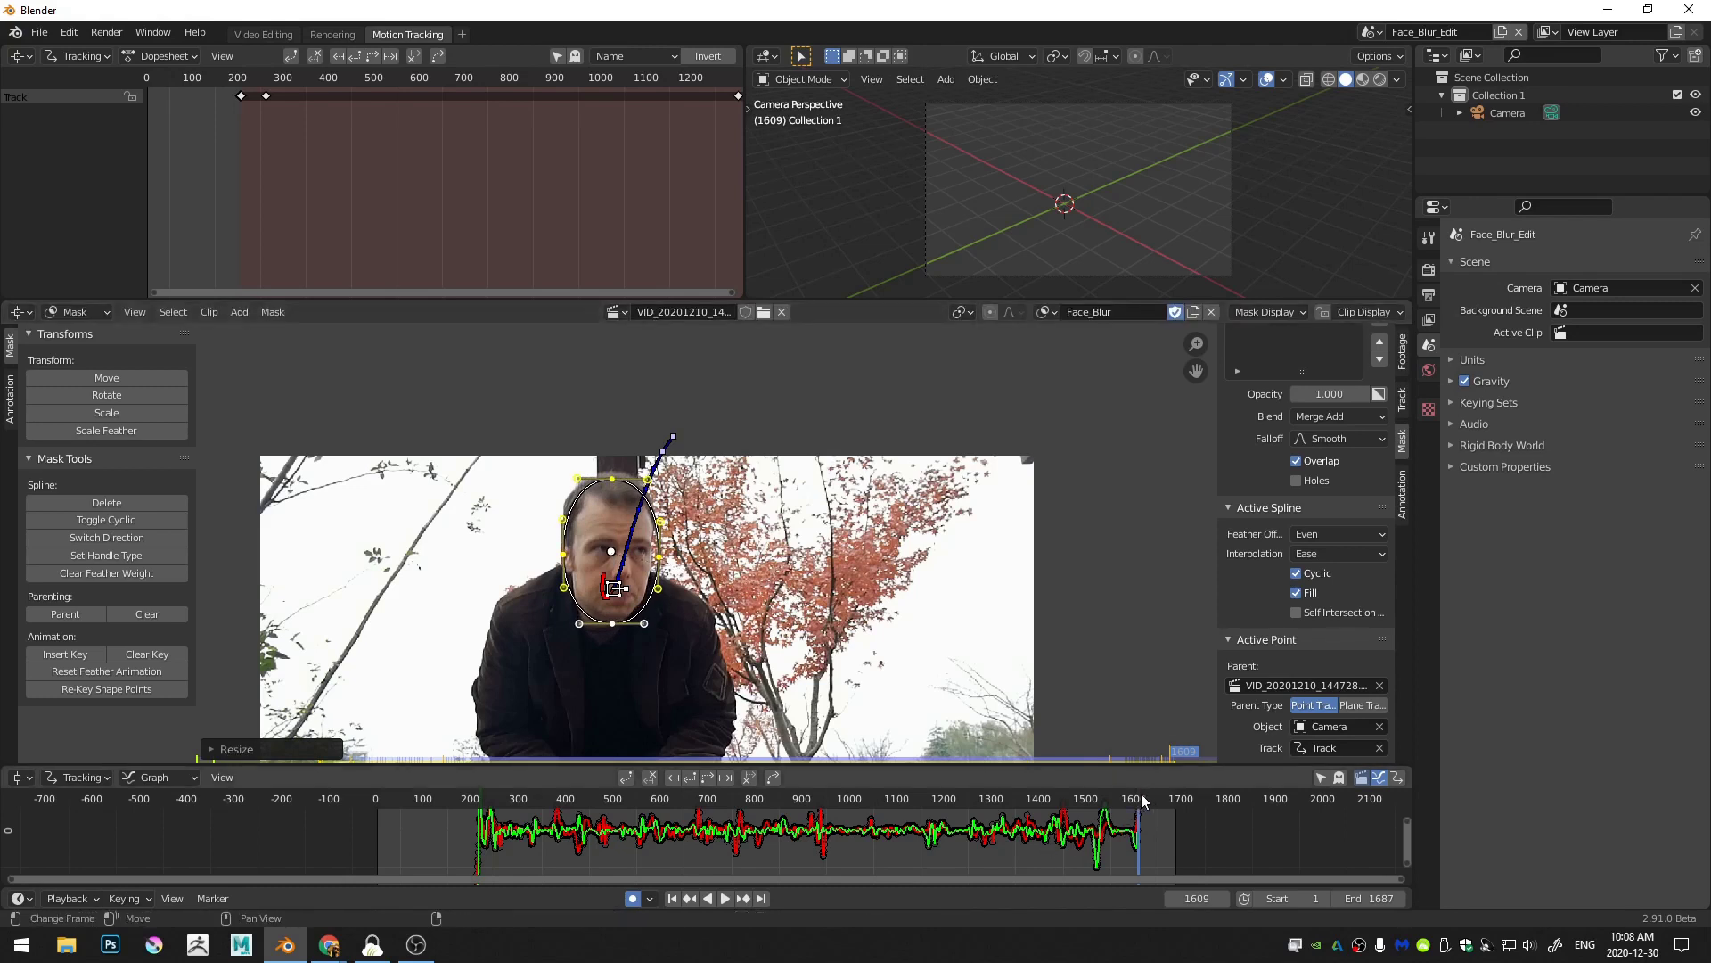
# Step: Compare the frames where the face leaves the picture and keyframe the mask layer's opacity at 1.000 on frame 1618
pyautogui.moveTo(1140, 798); pyautogui.dragTo(1144, 799)
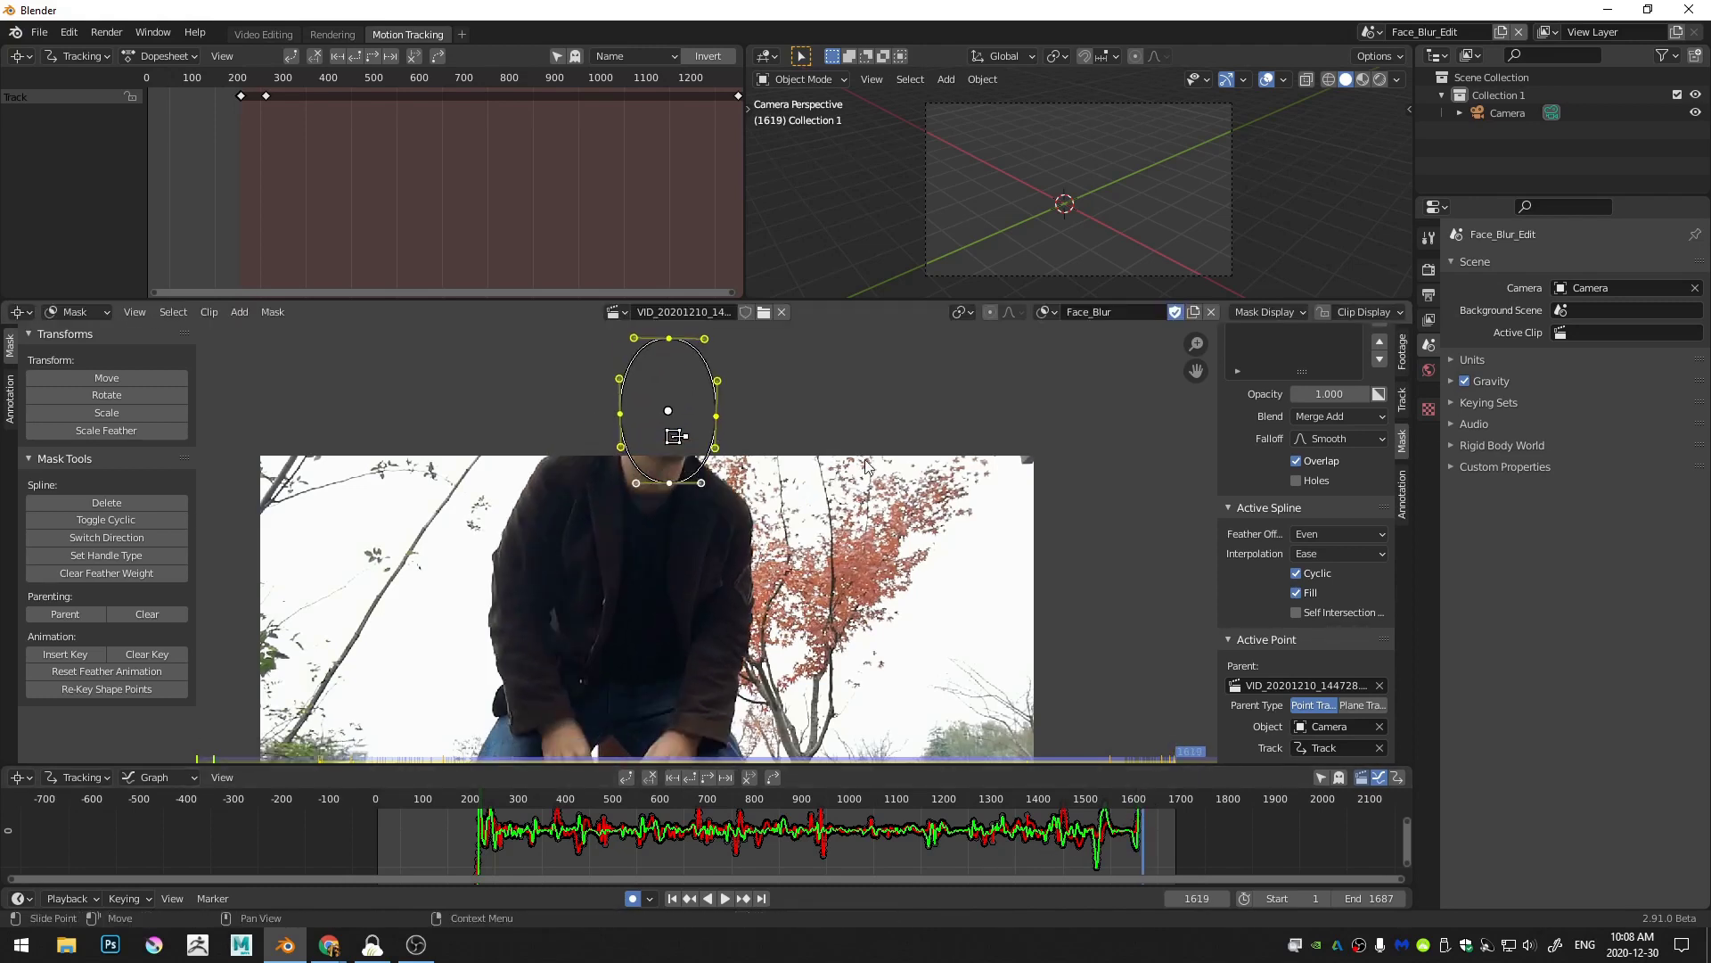
pyautogui.press('Left')
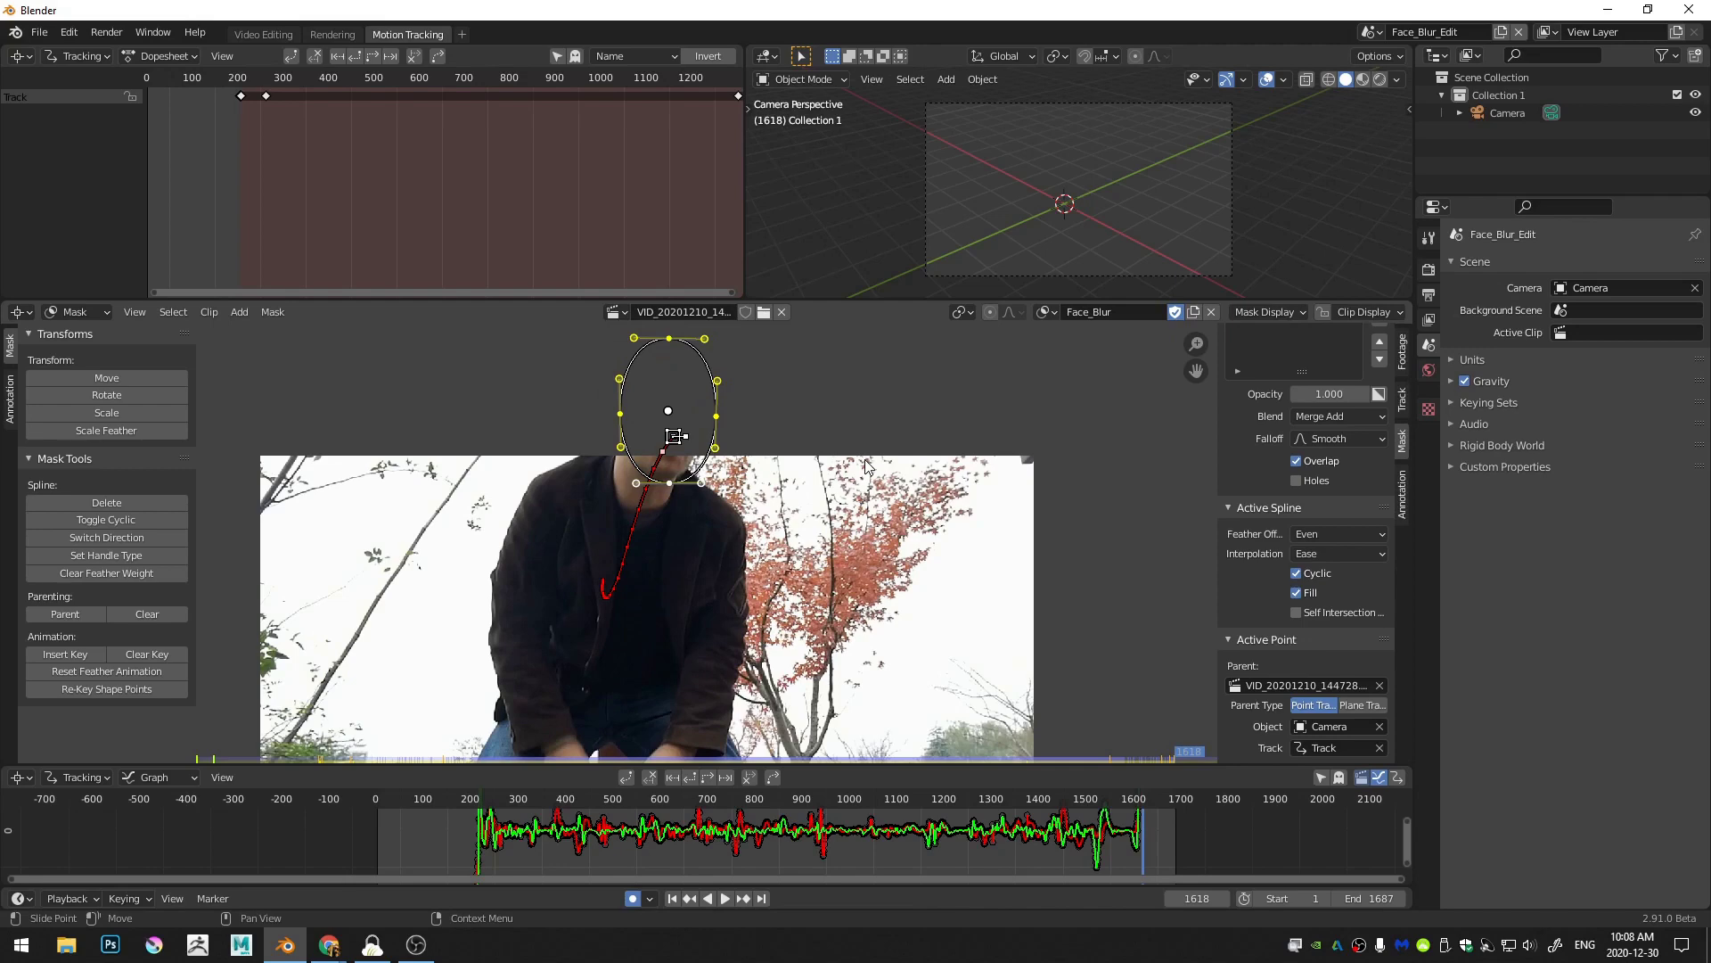
pyautogui.press('Right')
pyautogui.press('Right')
pyautogui.press('Left')
pyautogui.press('Left')
pyautogui.scroll(4, 708, 538)
pyautogui.moveTo(639, 328); pyautogui.dragTo(739, 412, button='middle')
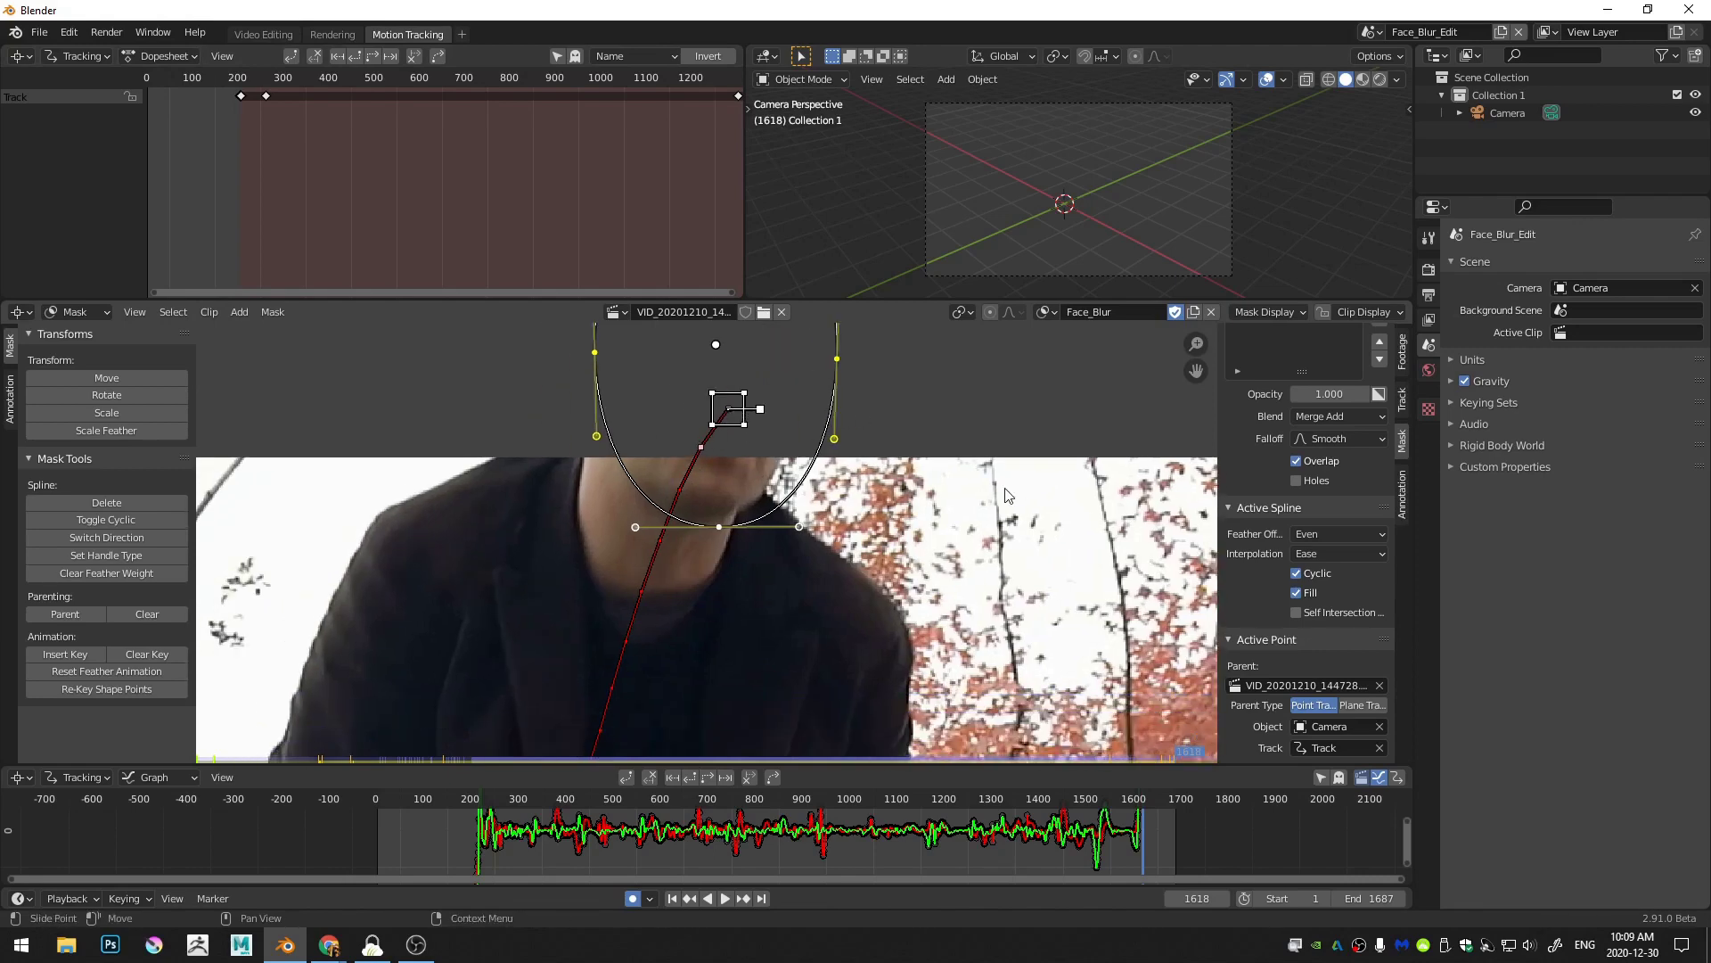
pyautogui.press('Right')
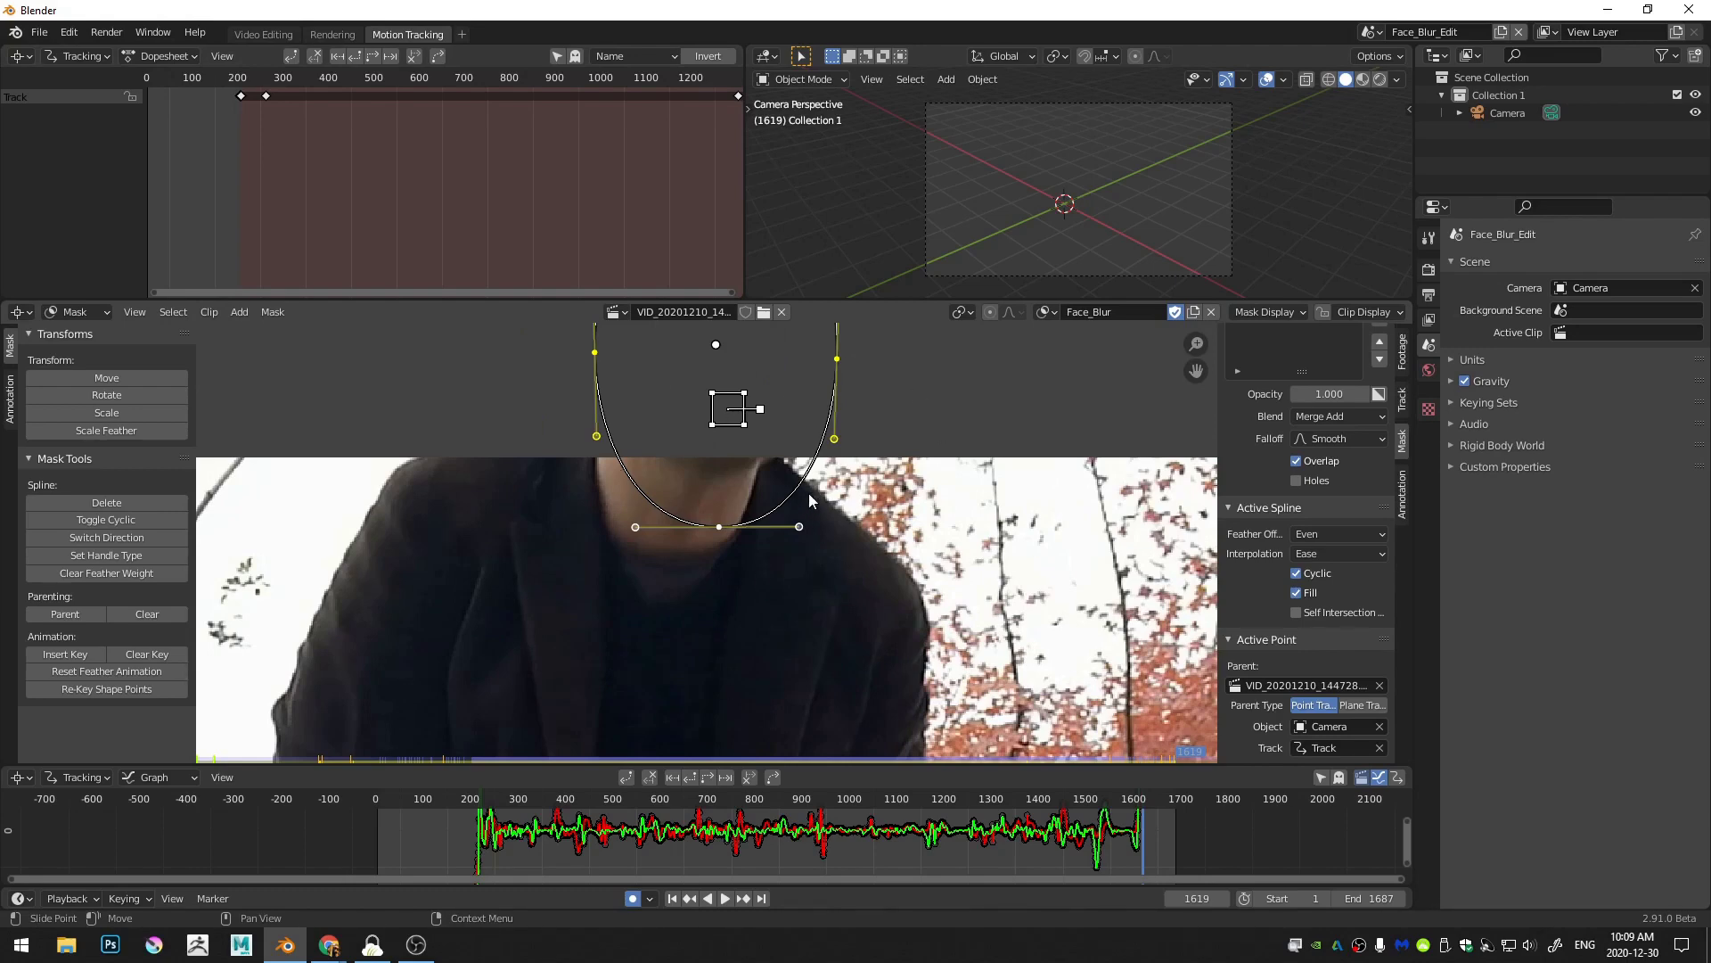
pyautogui.press('Left')
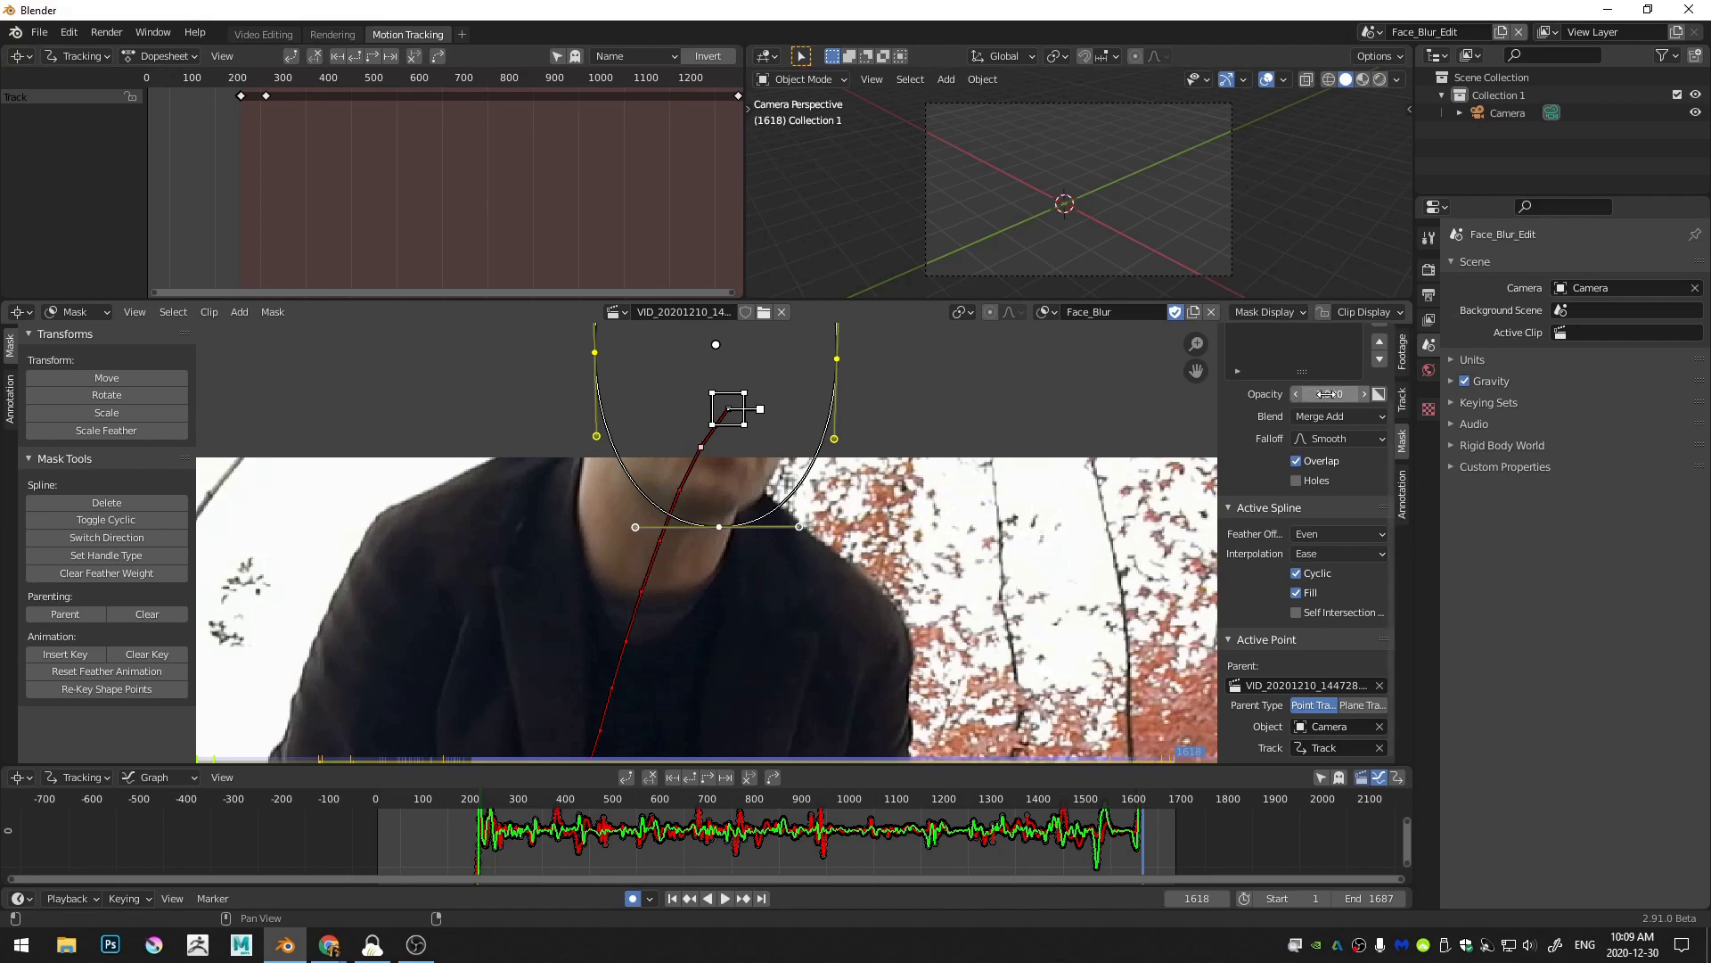
pyautogui.press('i')
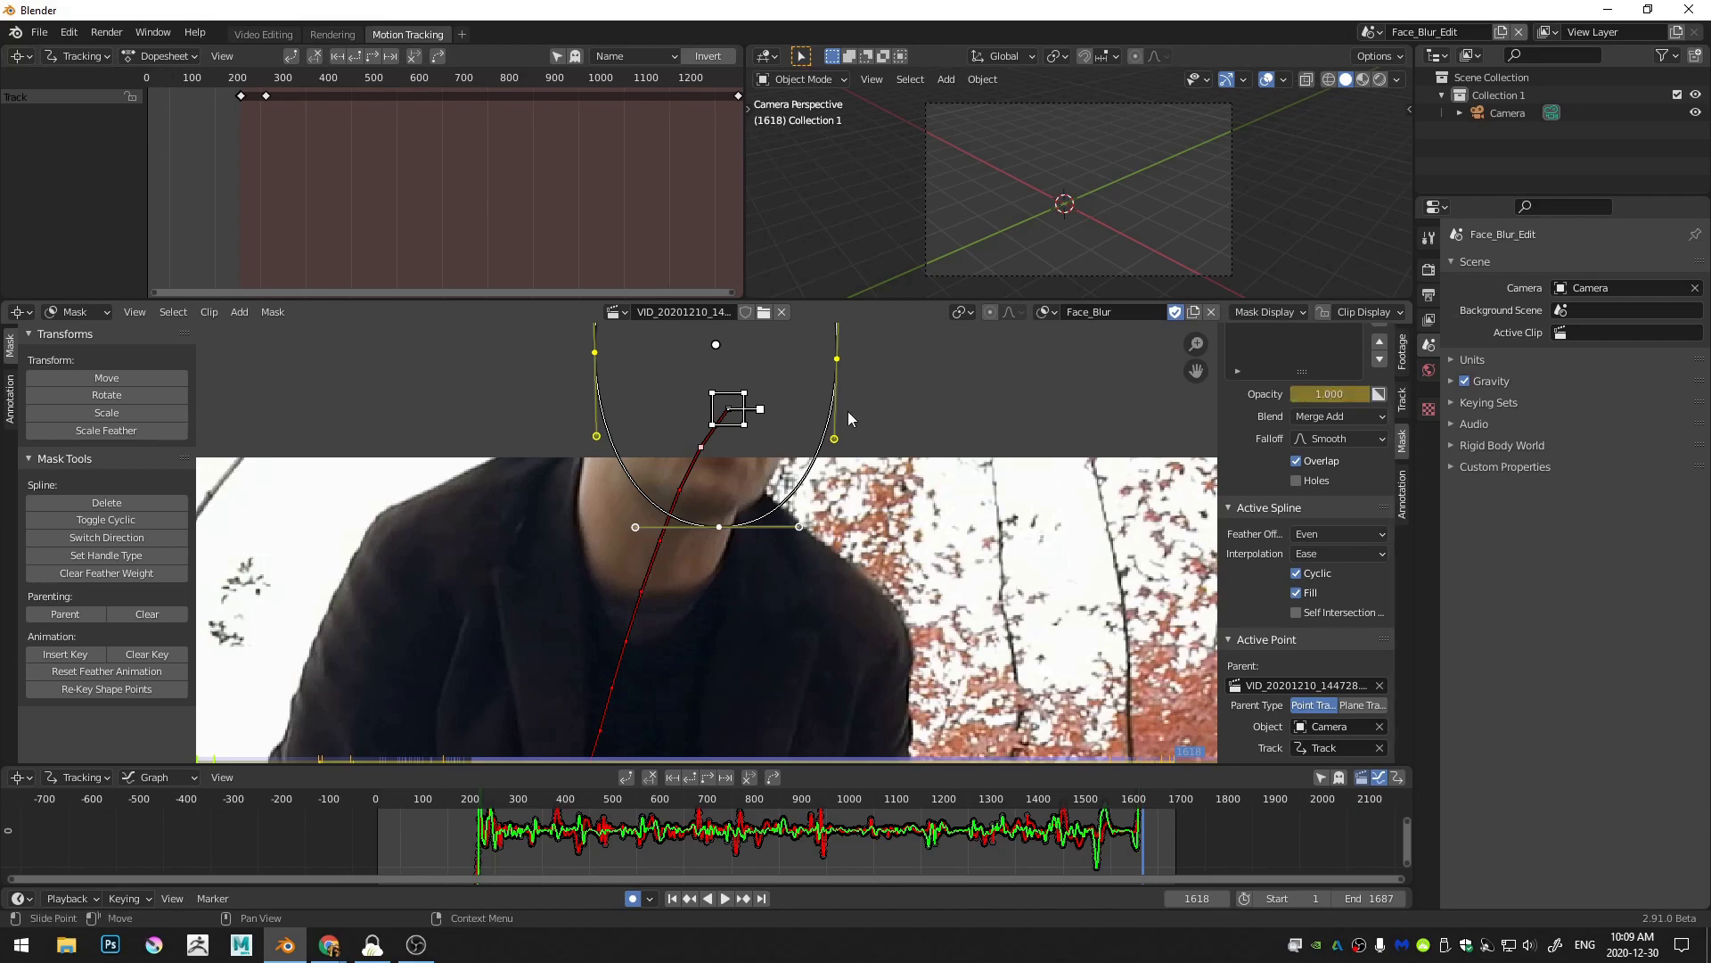
# Step: Set the mask layer's opacity to 0 on frame 1619 and check the switch between frames 1618 and 1619
pyautogui.press('Right')
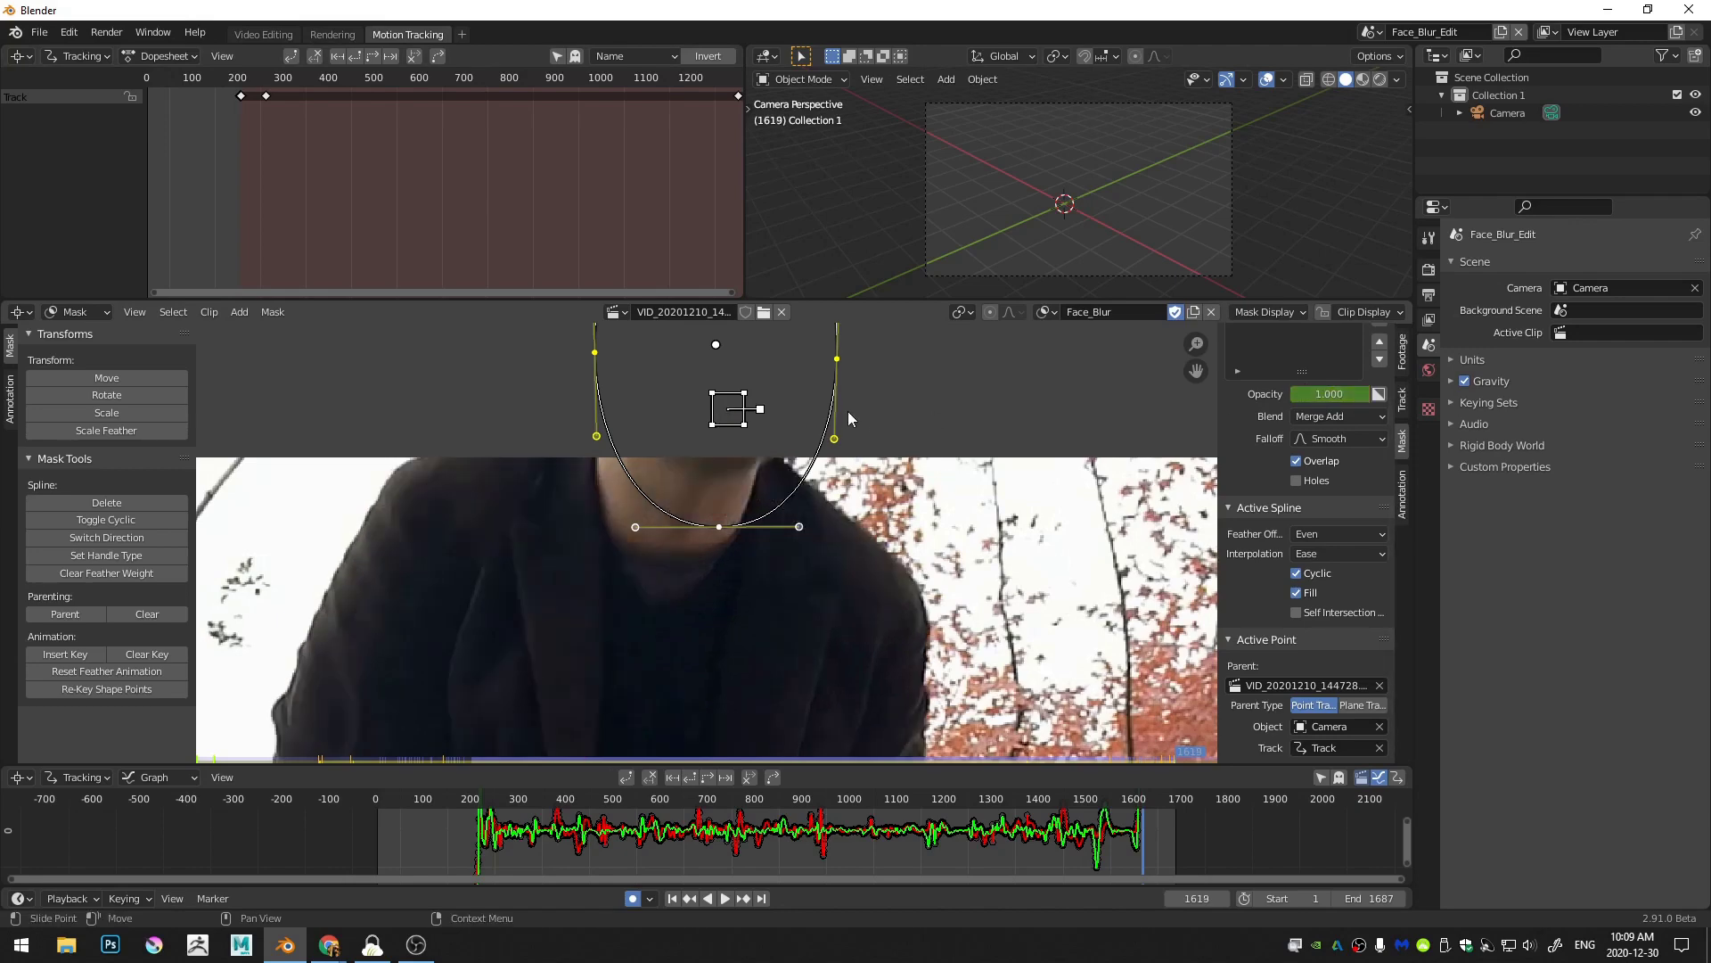
pyautogui.click(1308, 393)
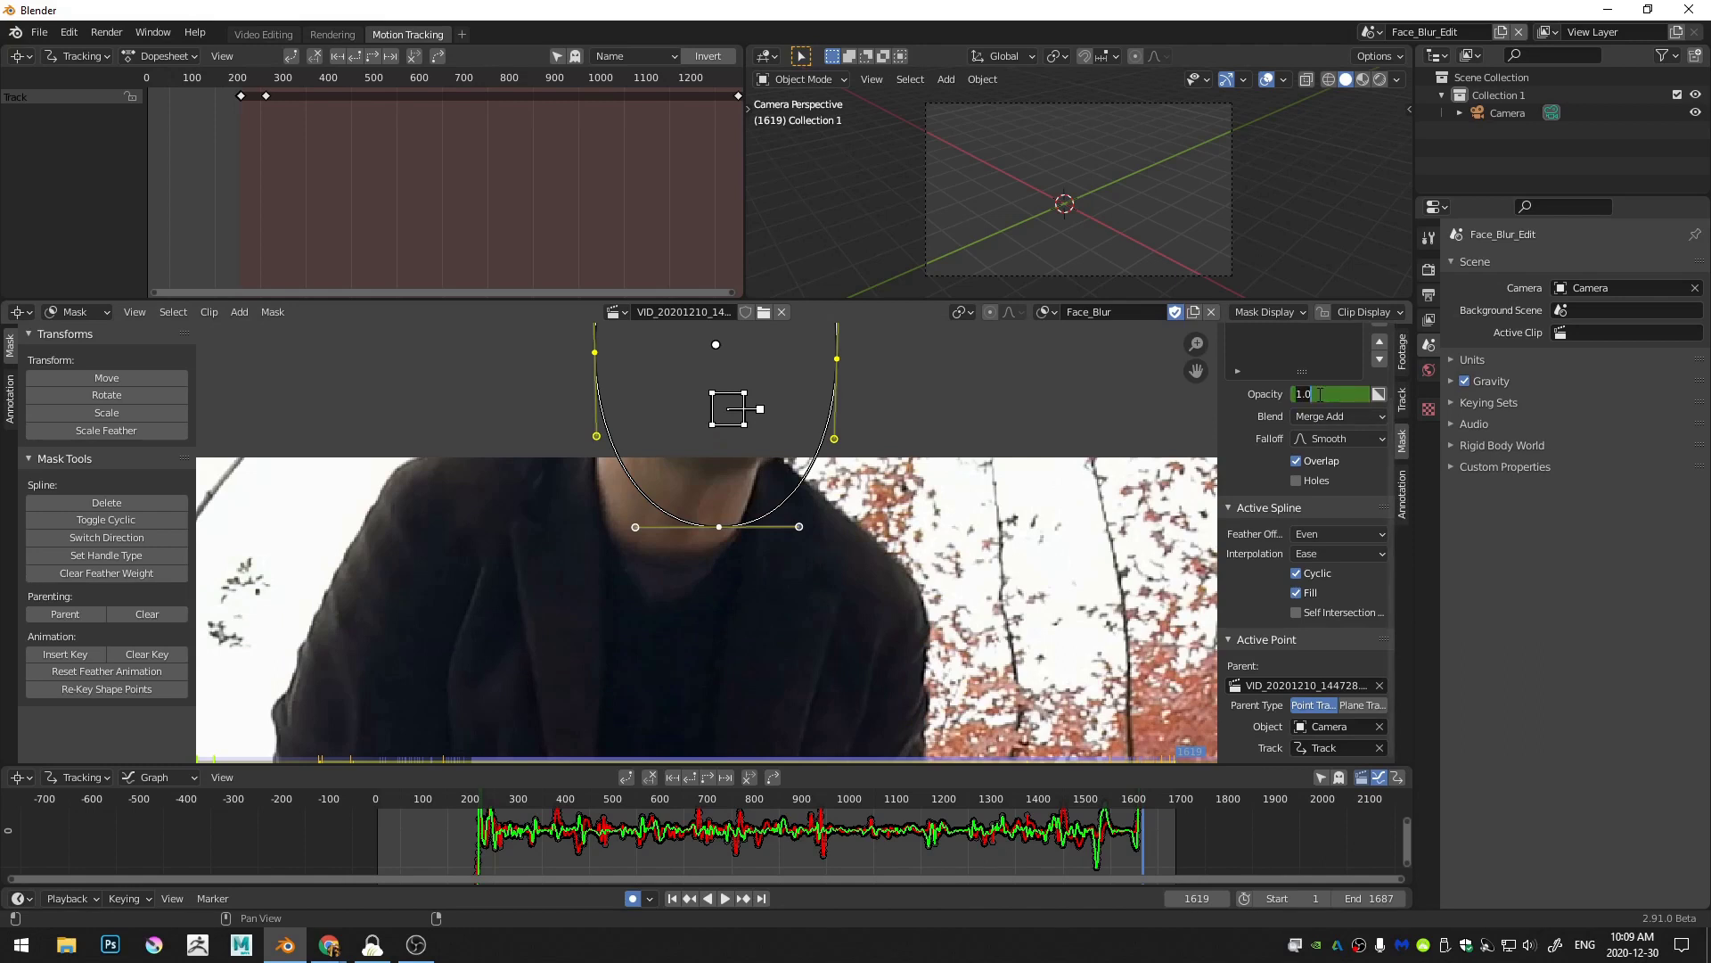
pyautogui.press('Return')
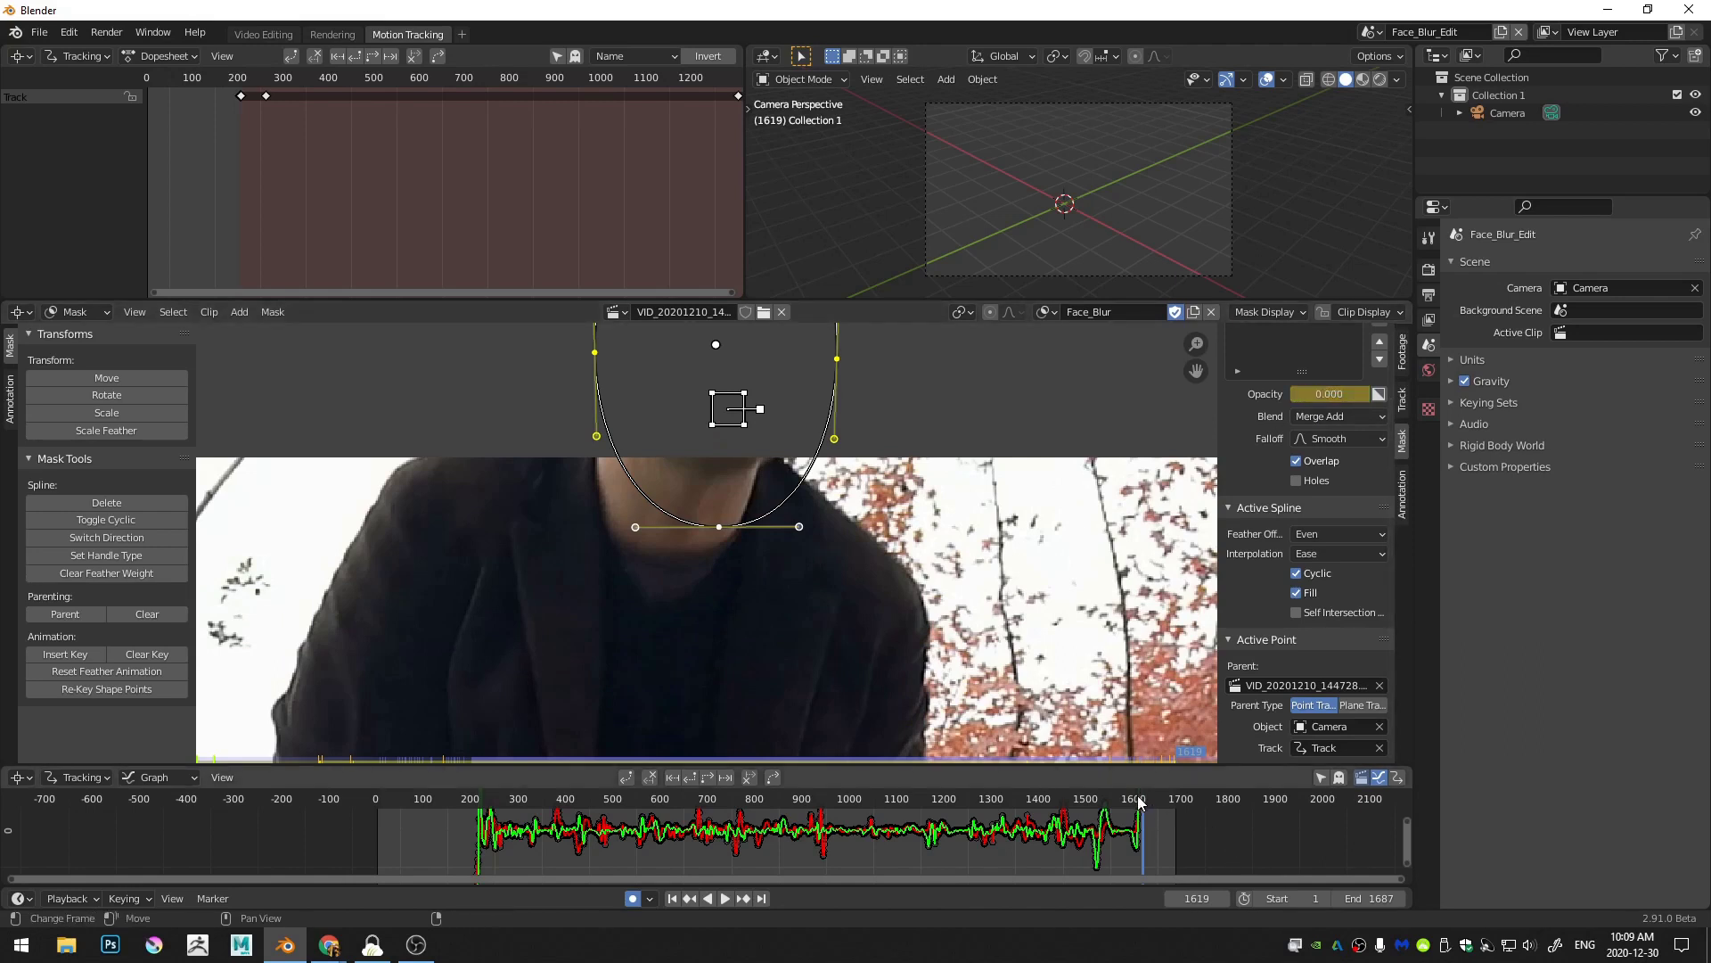
pyautogui.press('Left')
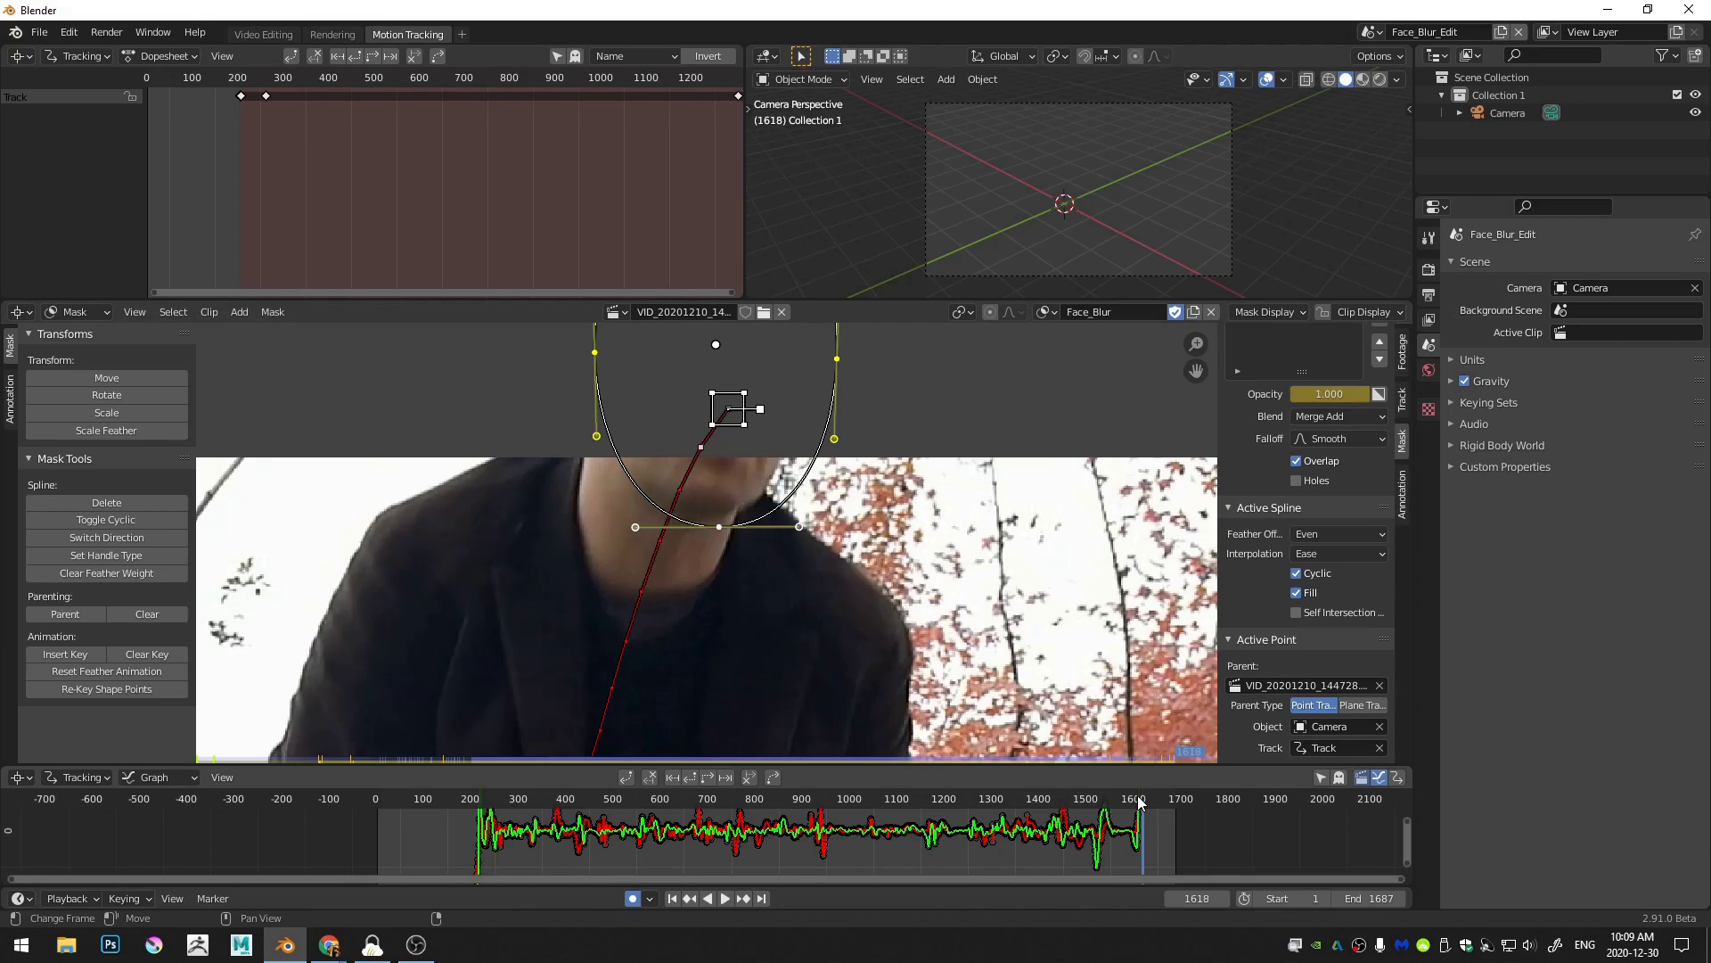
pyautogui.press('Right')
pyautogui.press('Left')
# Step: Return to the start of the tracked section and move the mask over the partly visible face on frame 203
pyautogui.moveTo(493, 804); pyautogui.dragTo(475, 804)
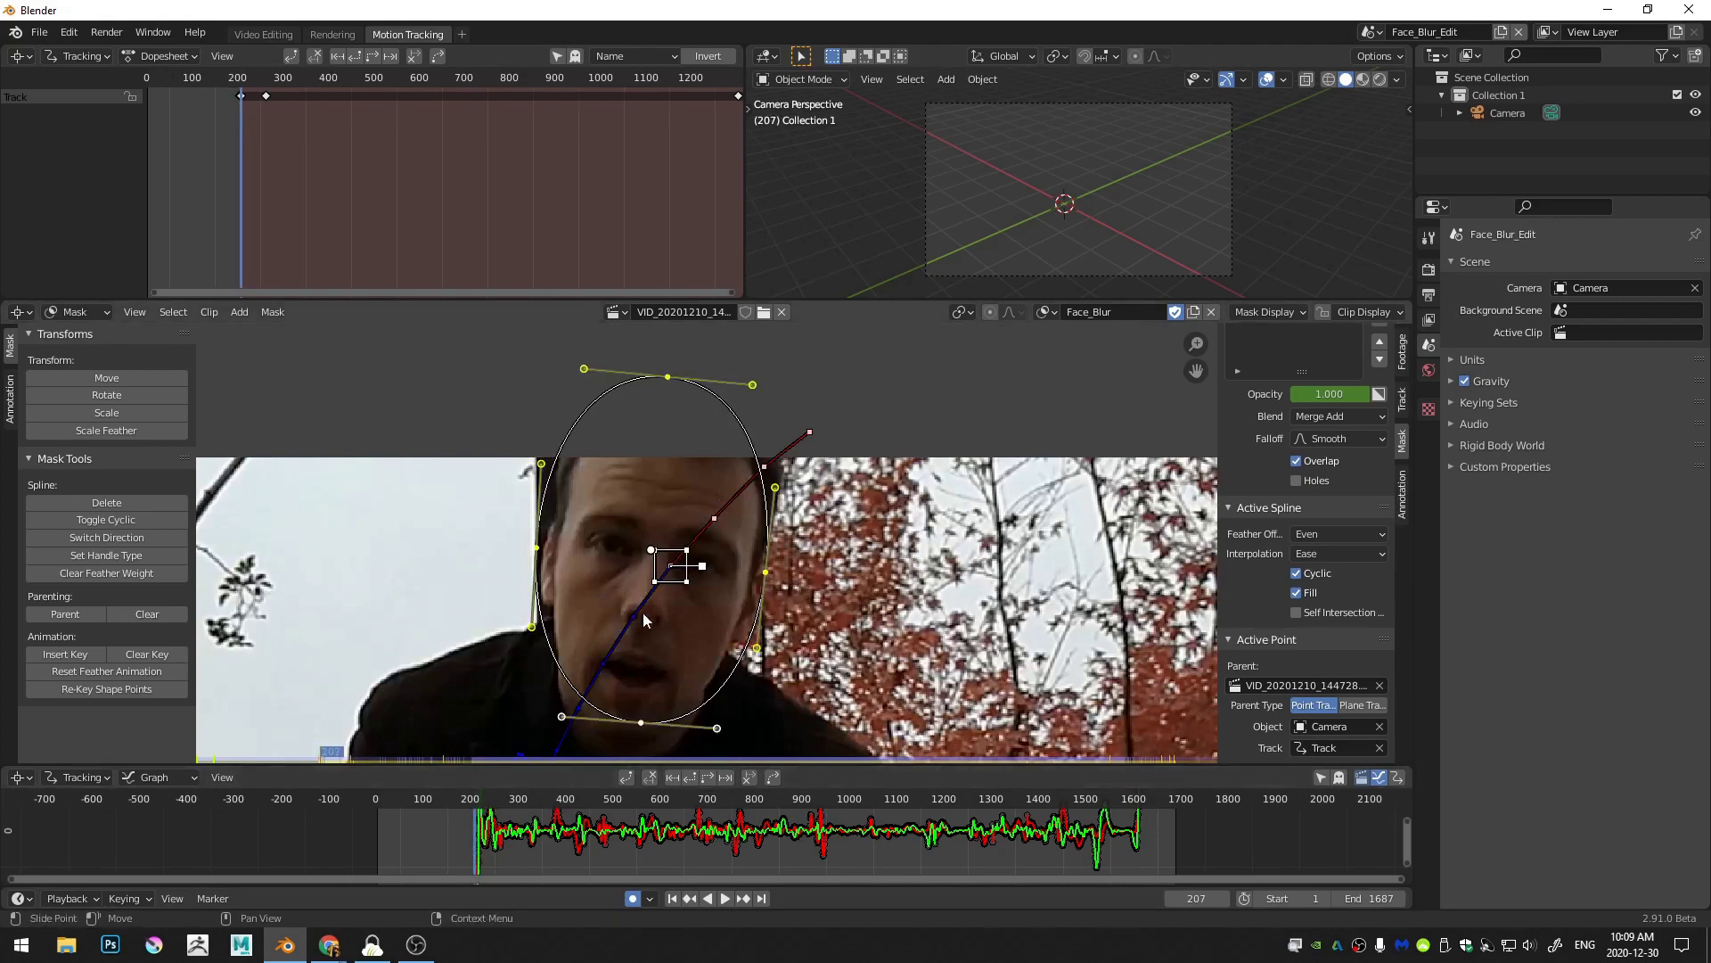
pyautogui.press('Left')
pyautogui.press('Left')
pyautogui.press('Left')
pyautogui.press('Left')
pyautogui.press('Left')
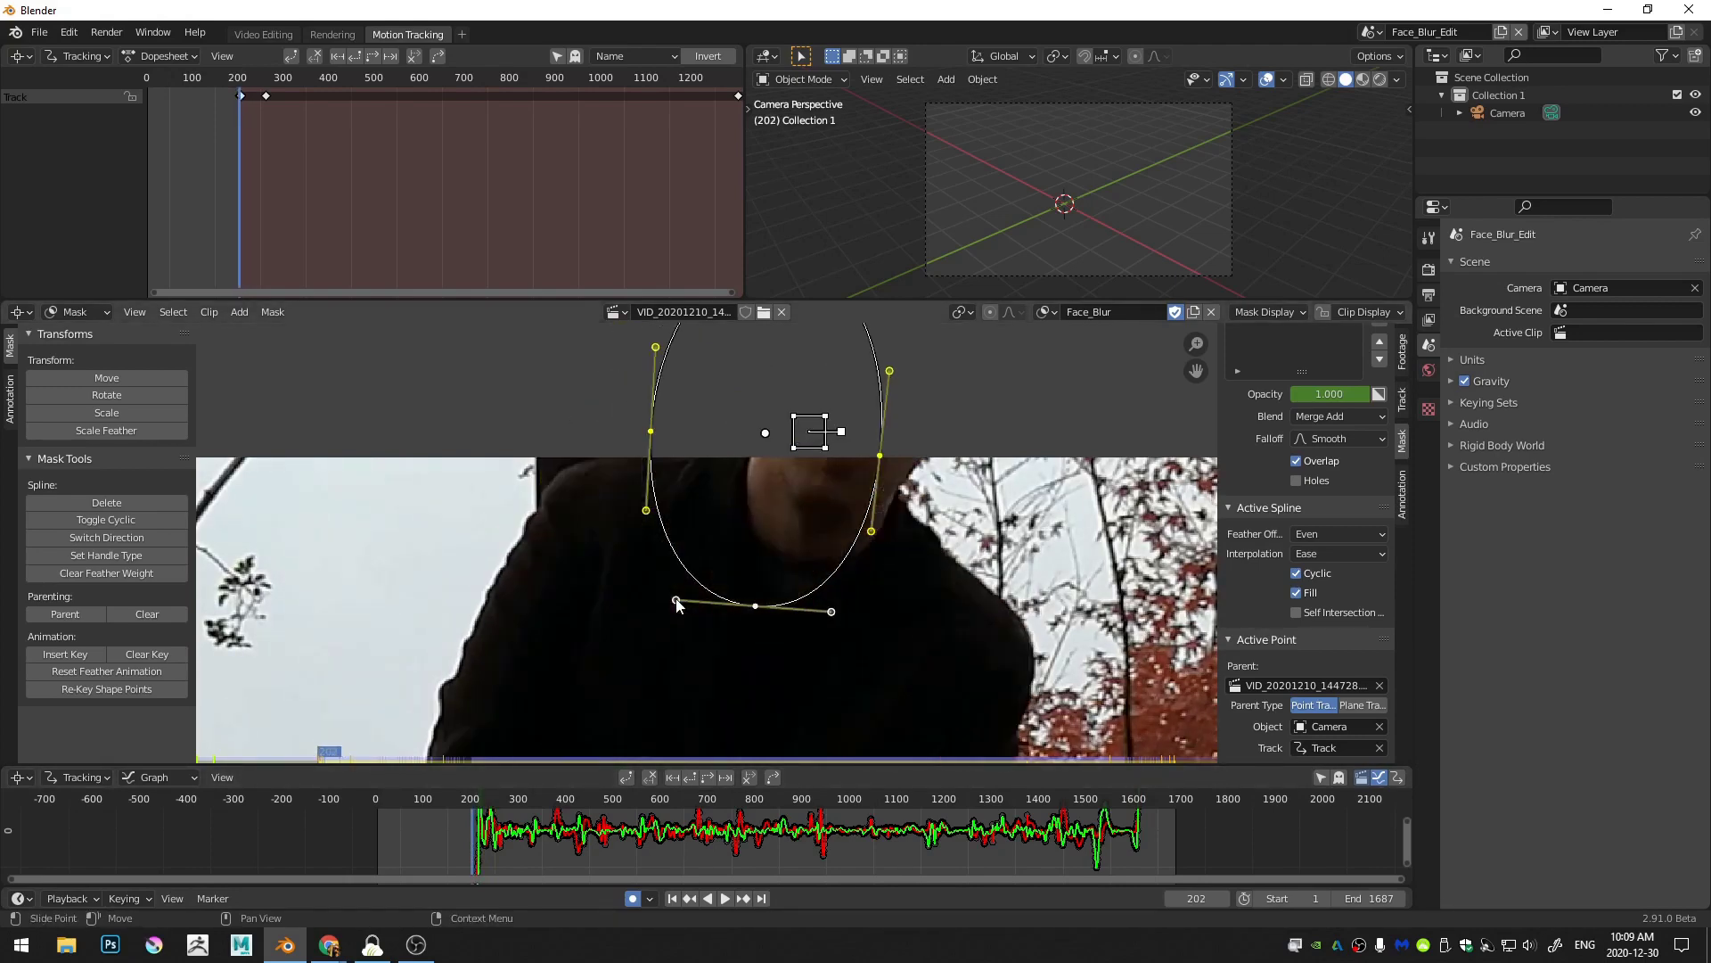
pyautogui.press('Right')
pyautogui.press('g')
pyautogui.click(853, 506)
# Step: Key the mask layer's opacity at 0 on frame 201 and scrub through to frame 1013 to check the mask
pyautogui.press('Left')
pyautogui.press('Left')
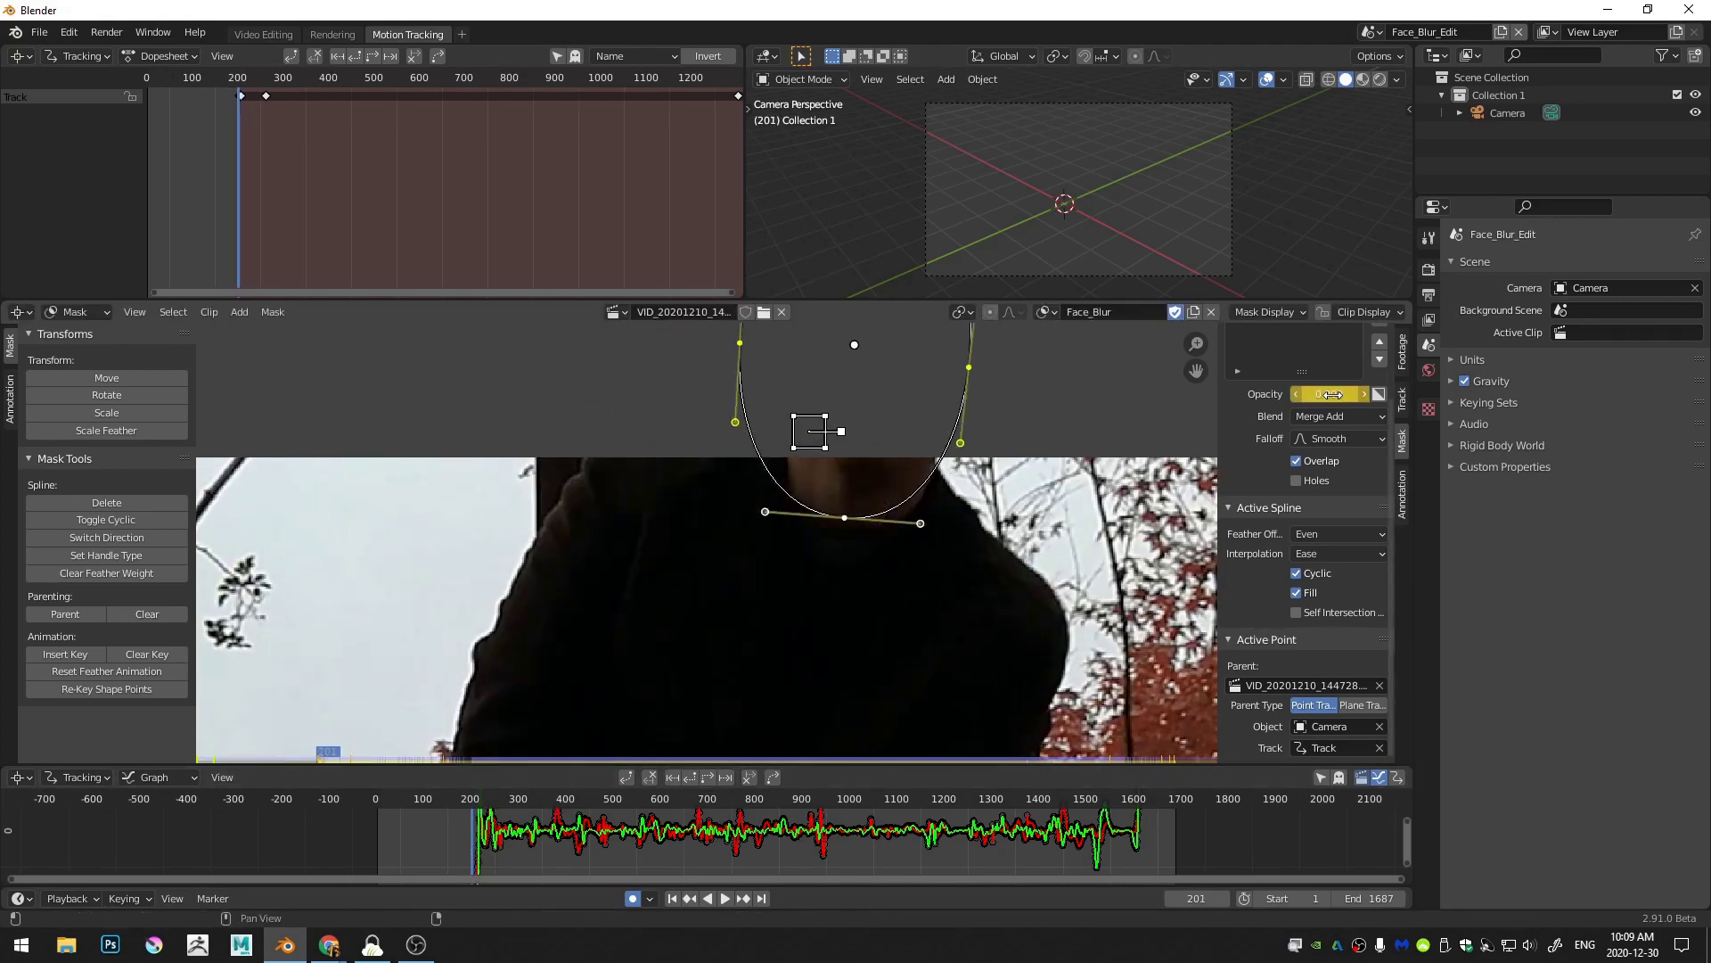
pyautogui.scroll(-6, 806, 455)
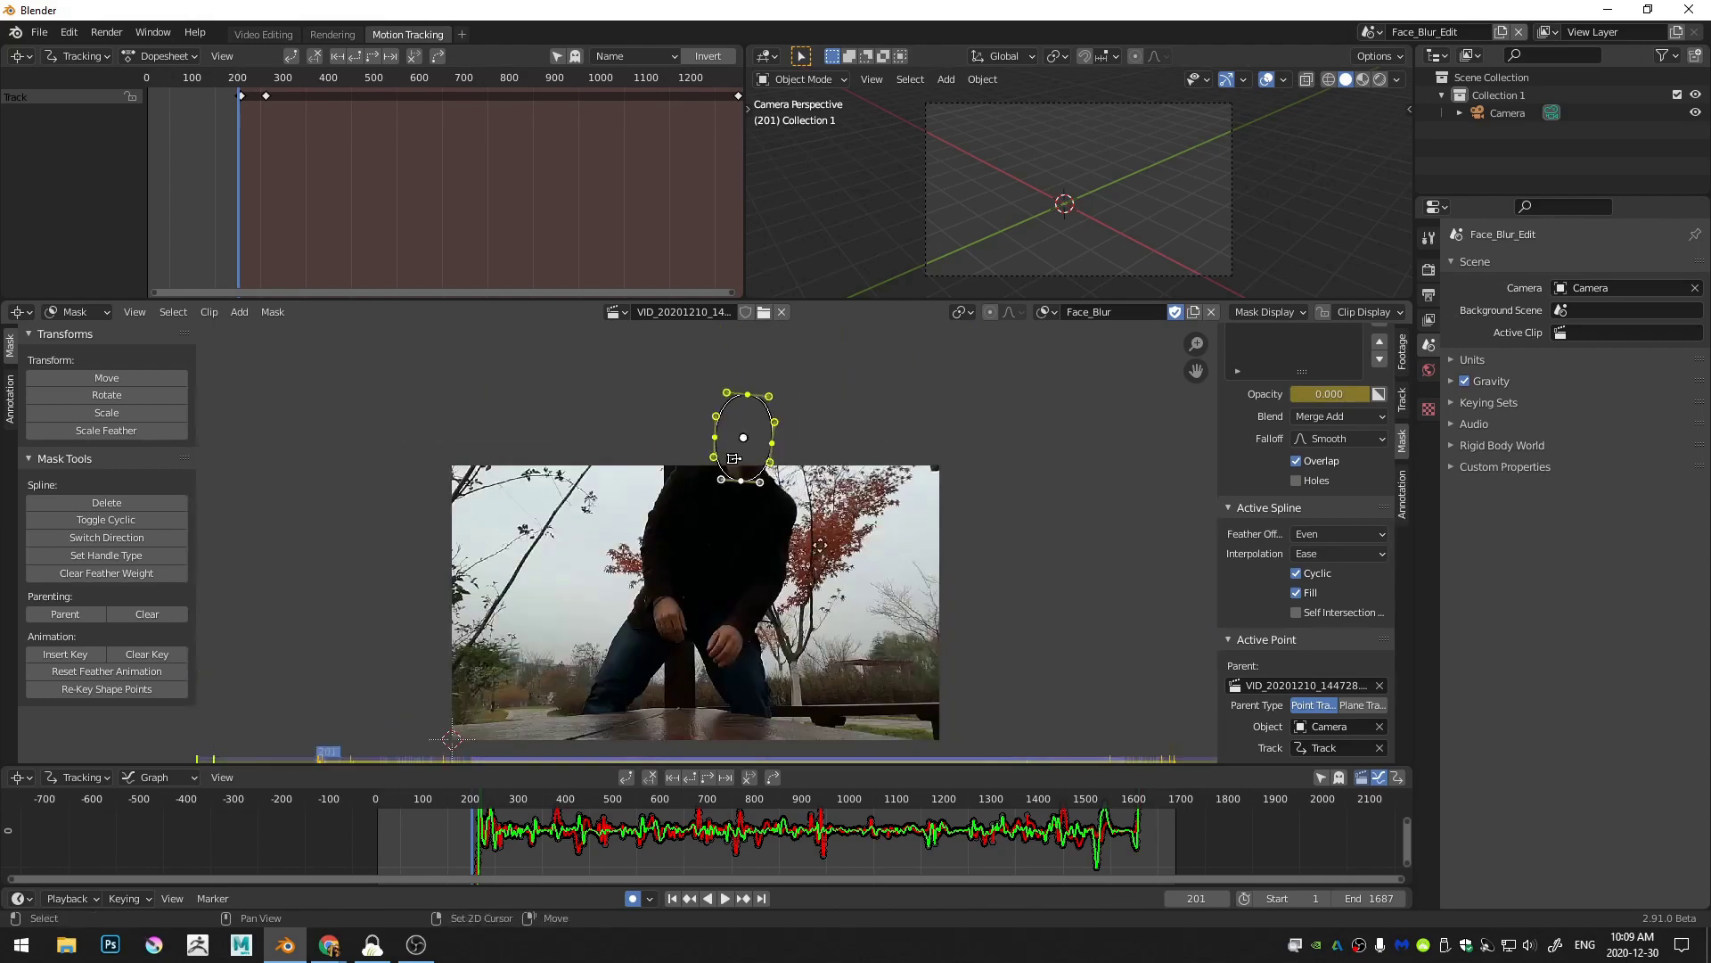
pyautogui.moveTo(903, 582); pyautogui.dragTo(848, 534, button='middle')
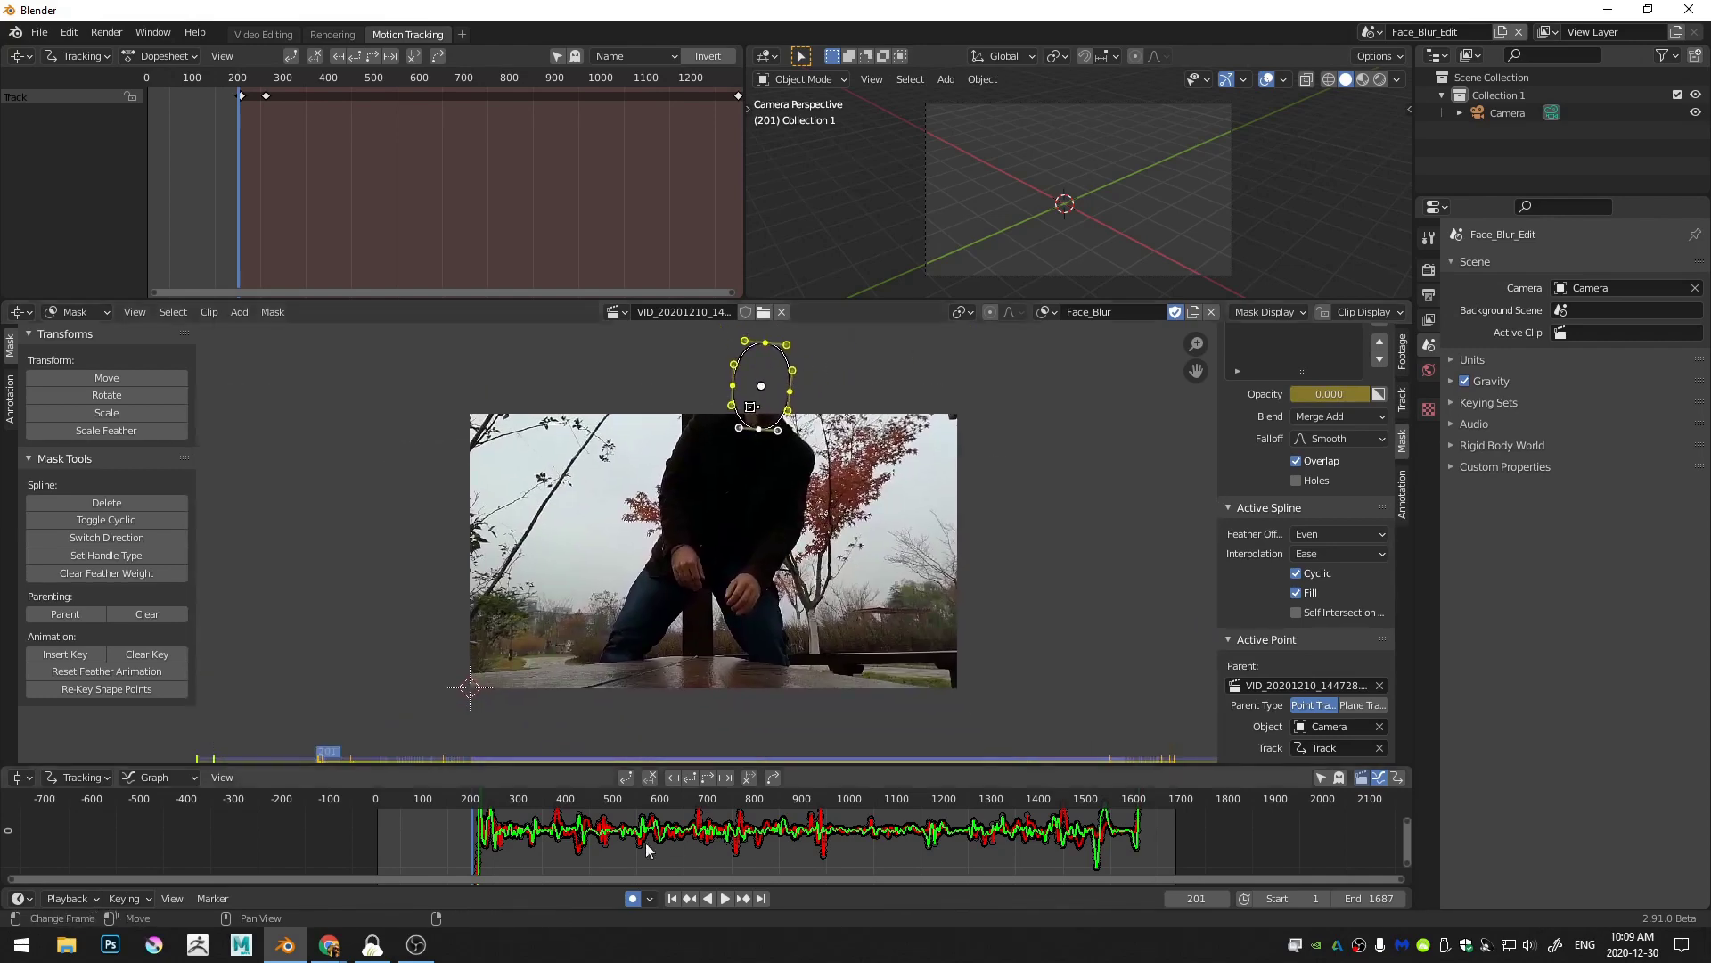
pyautogui.moveTo(489, 813); pyautogui.dragTo(856, 835)
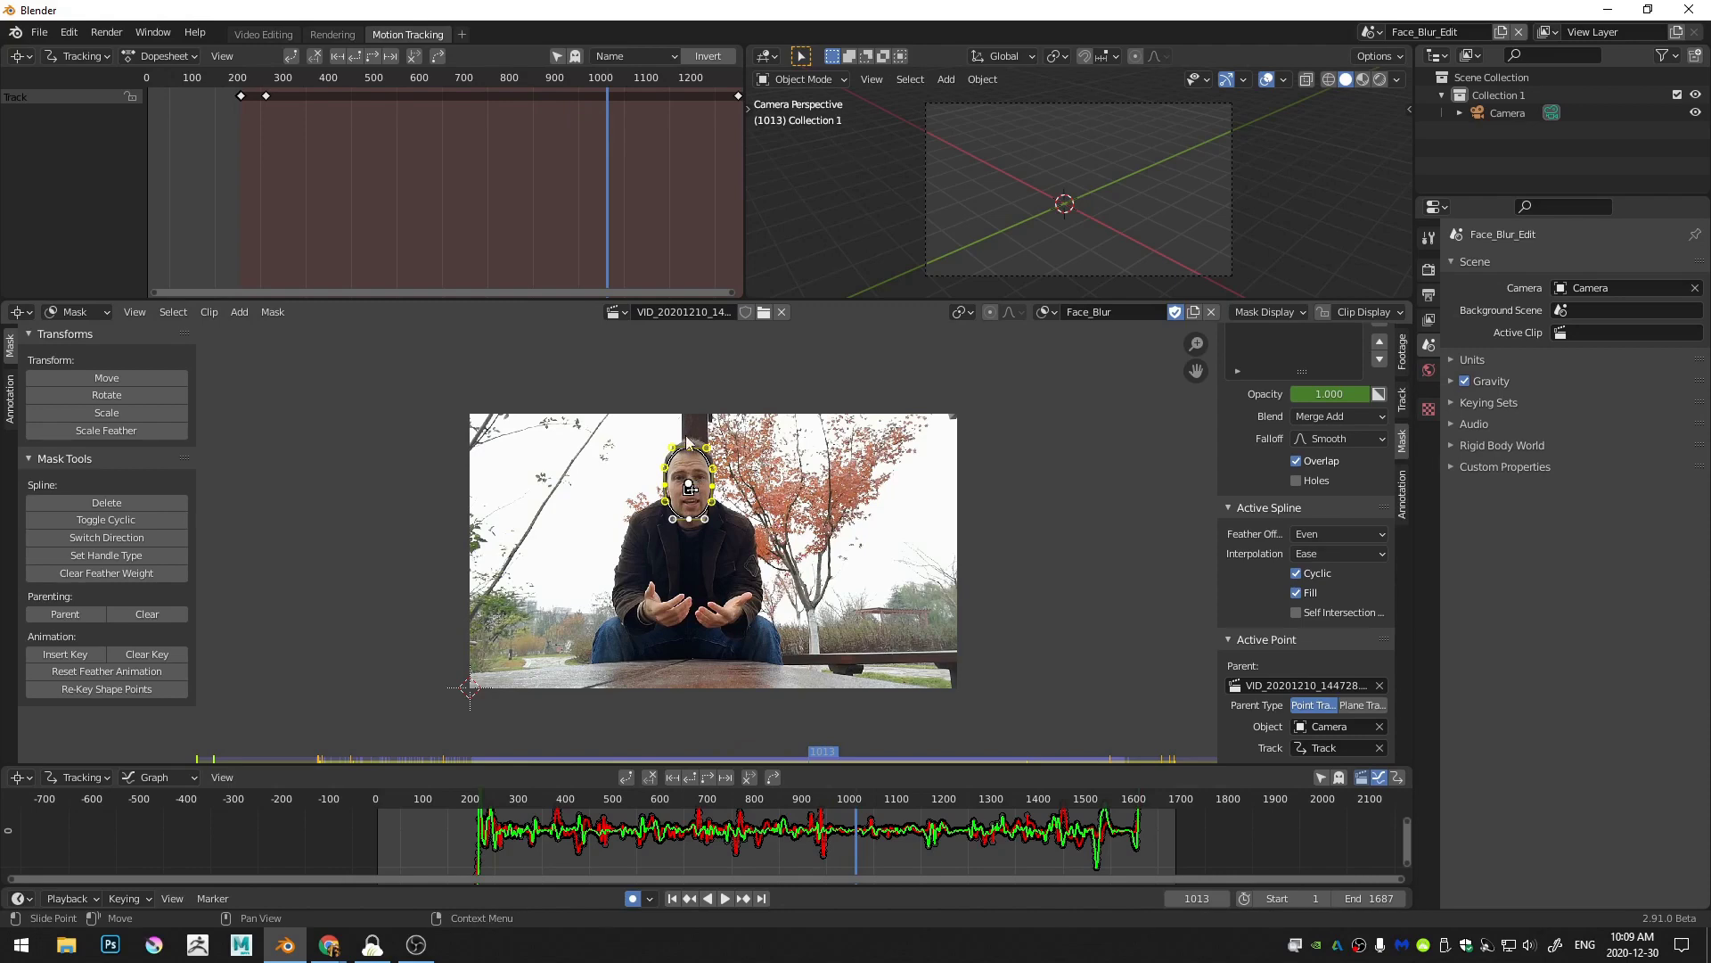
# Step: Save the project to the Desktop as untitled.blend
pyautogui.hotkey('ctrl', 's')
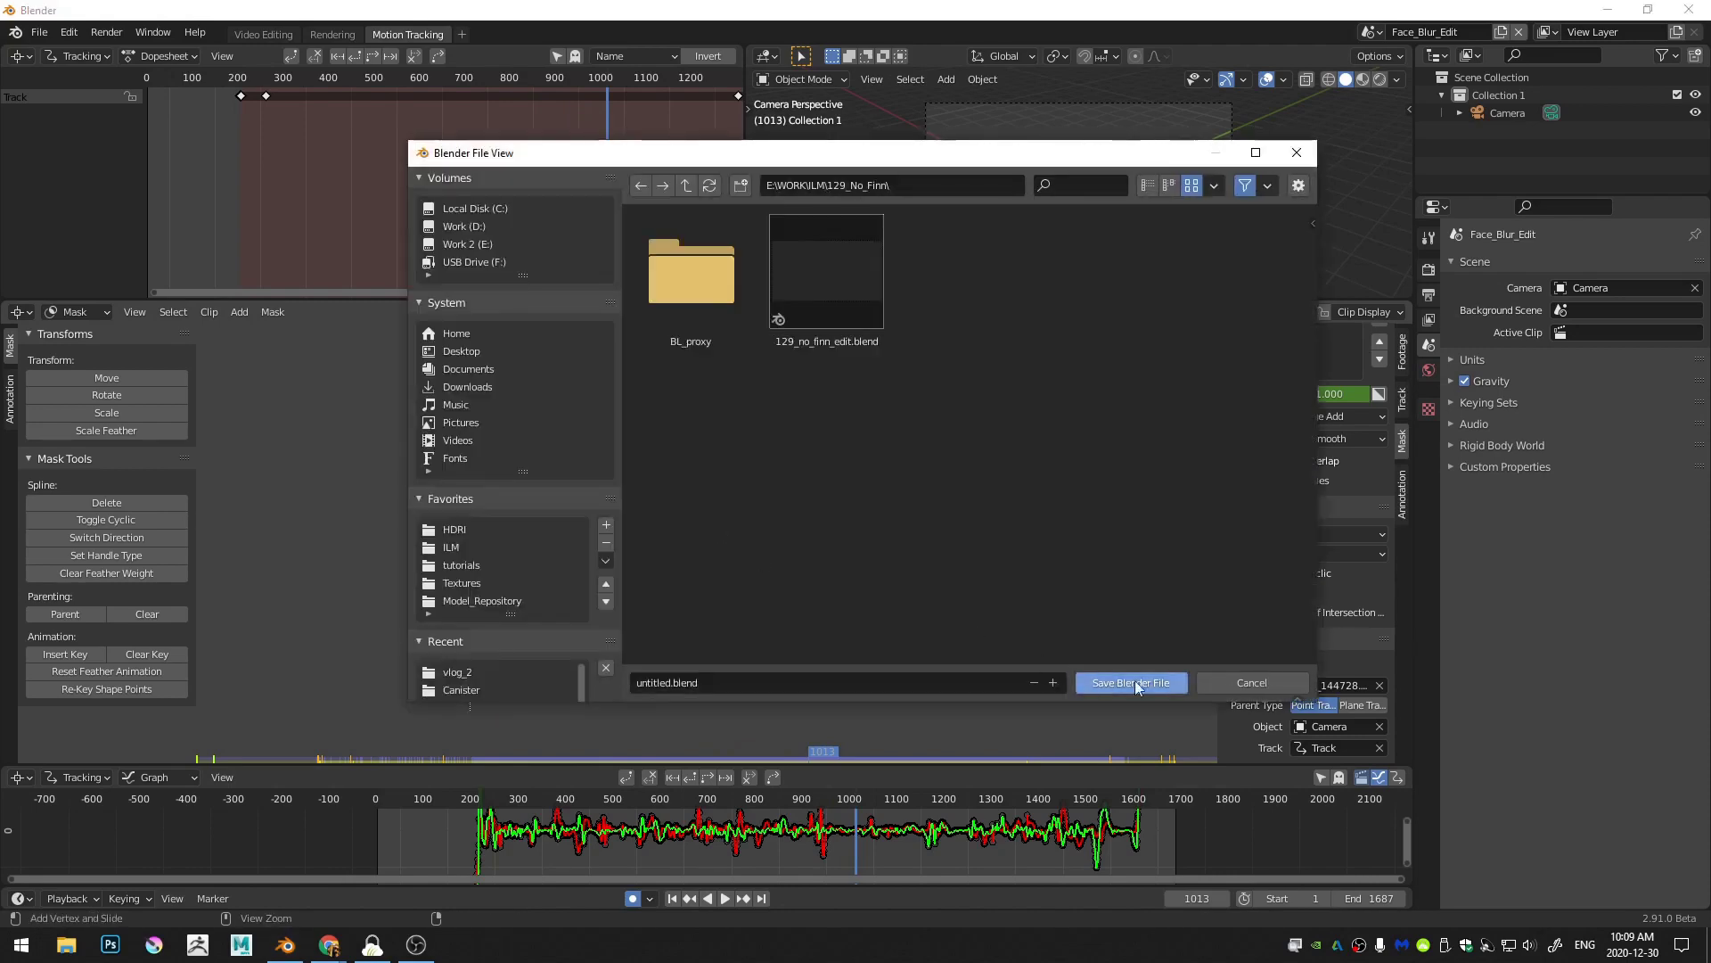
pyautogui.click(458, 353)
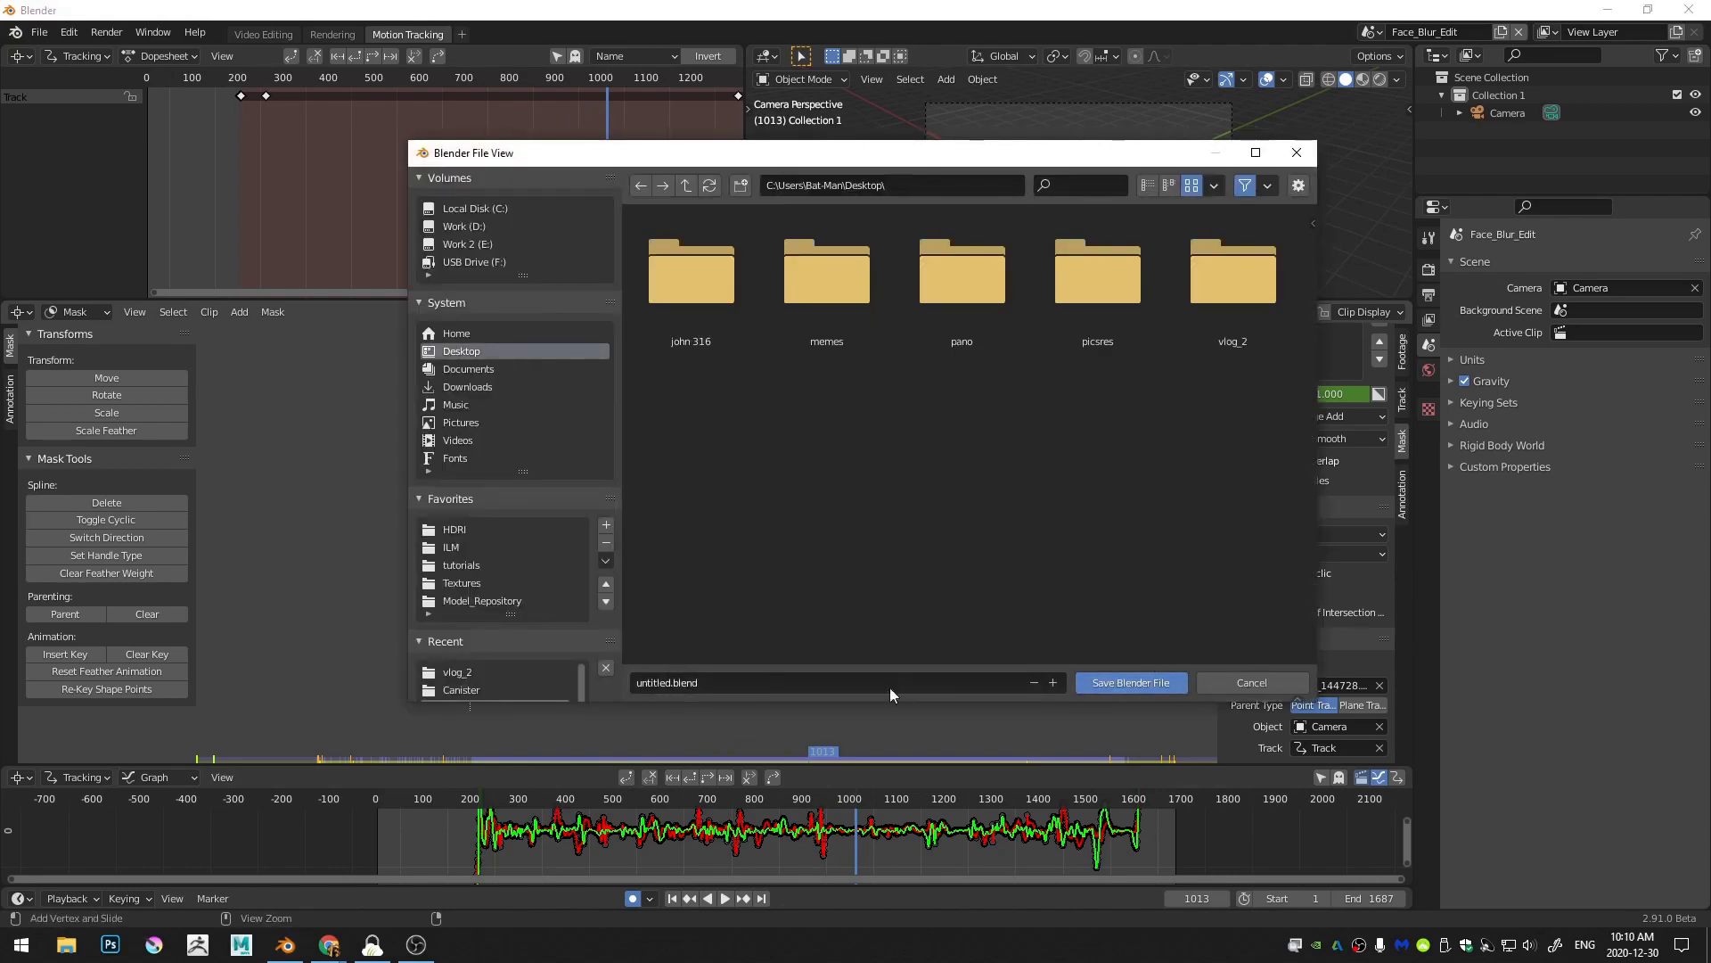
pyautogui.click(1100, 682)
pyautogui.scroll(4, 703, 552)
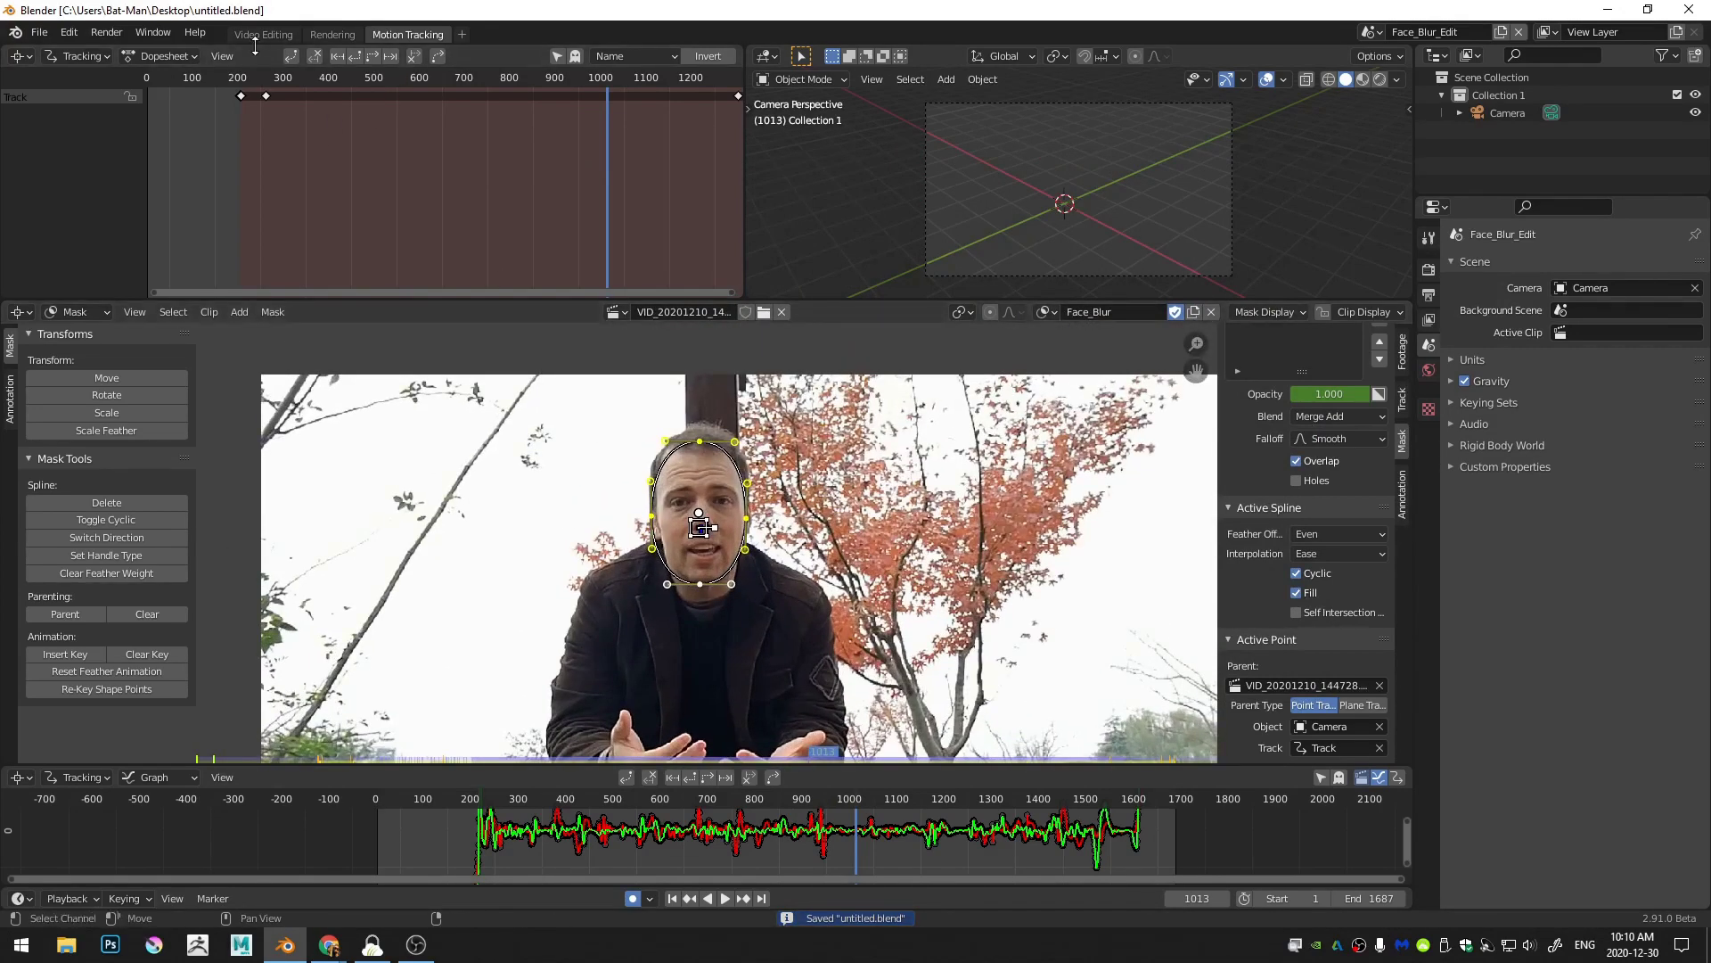
# Step: Switch to the Face_Blur_Comp scene and add a VFX Compositing workspace
pyautogui.click(1371, 33)
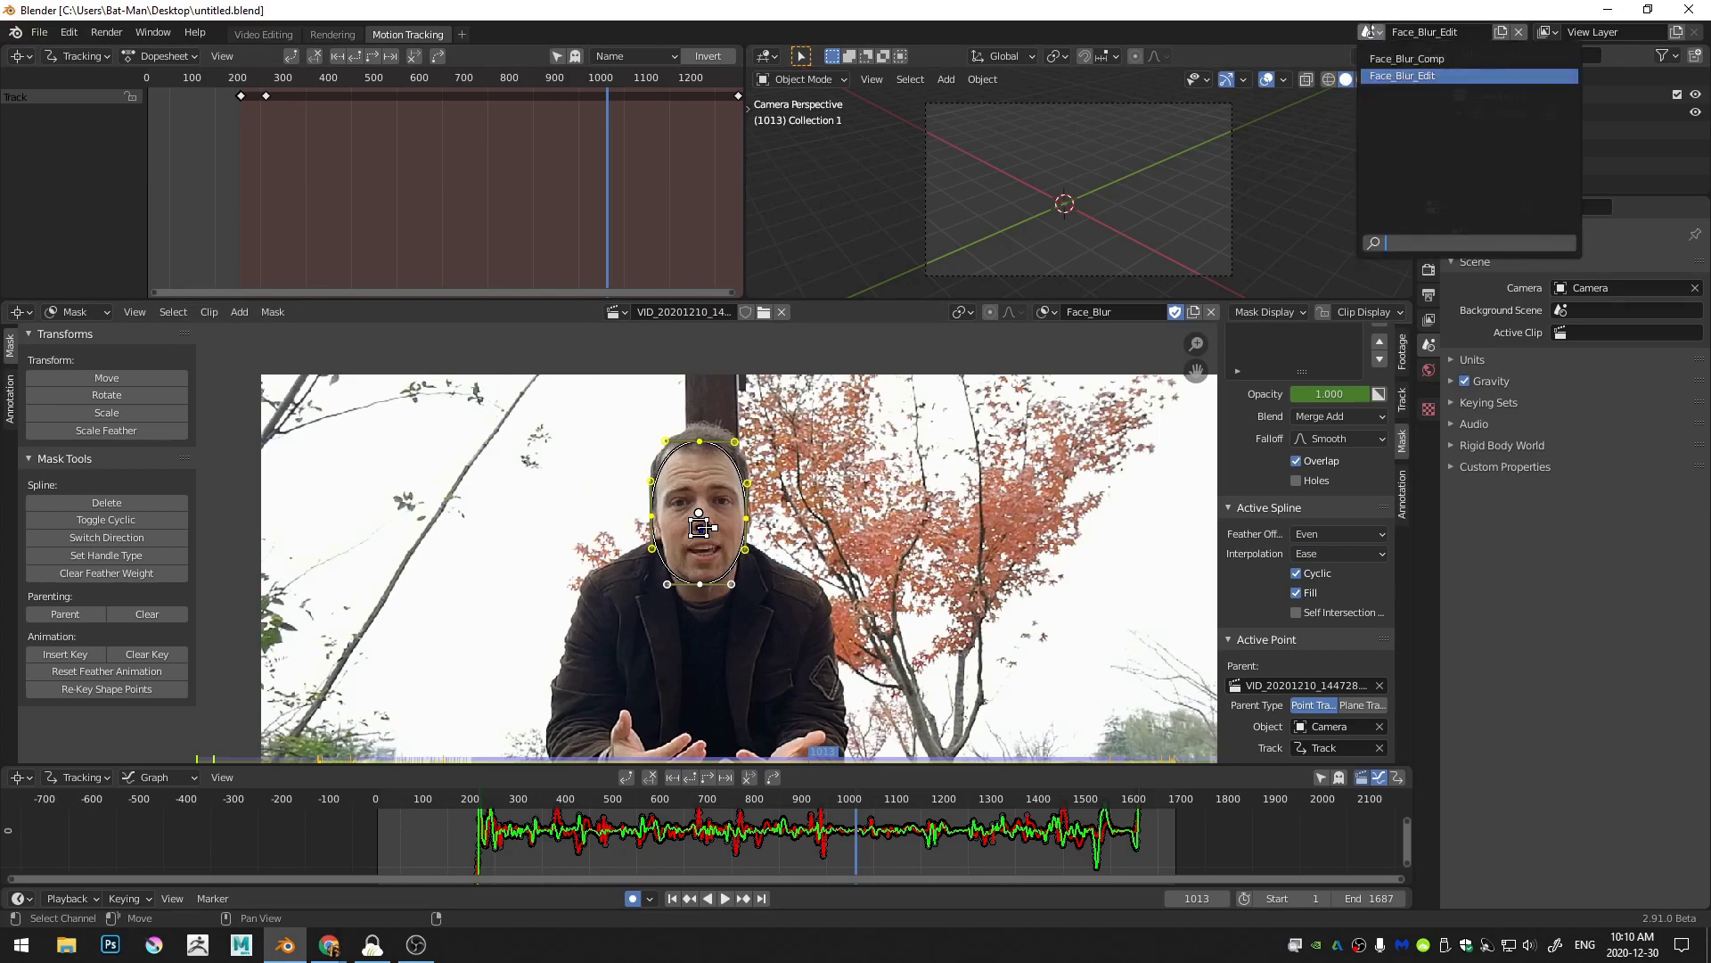
pyautogui.click(1416, 58)
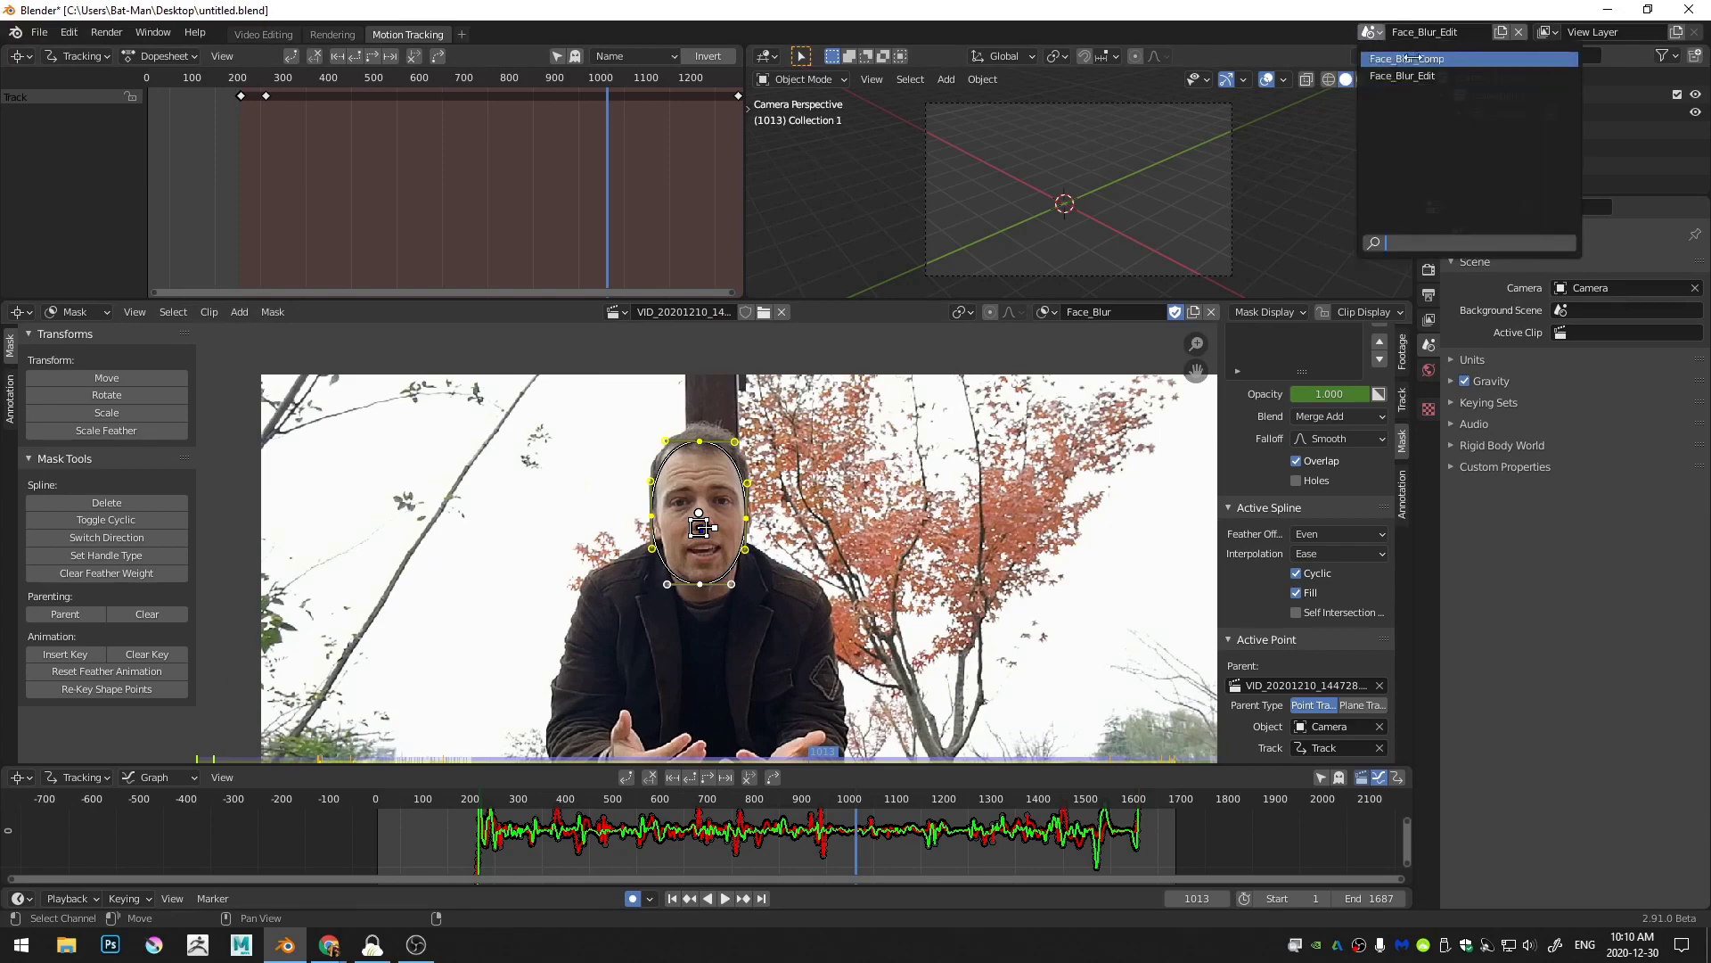
pyautogui.click(461, 36)
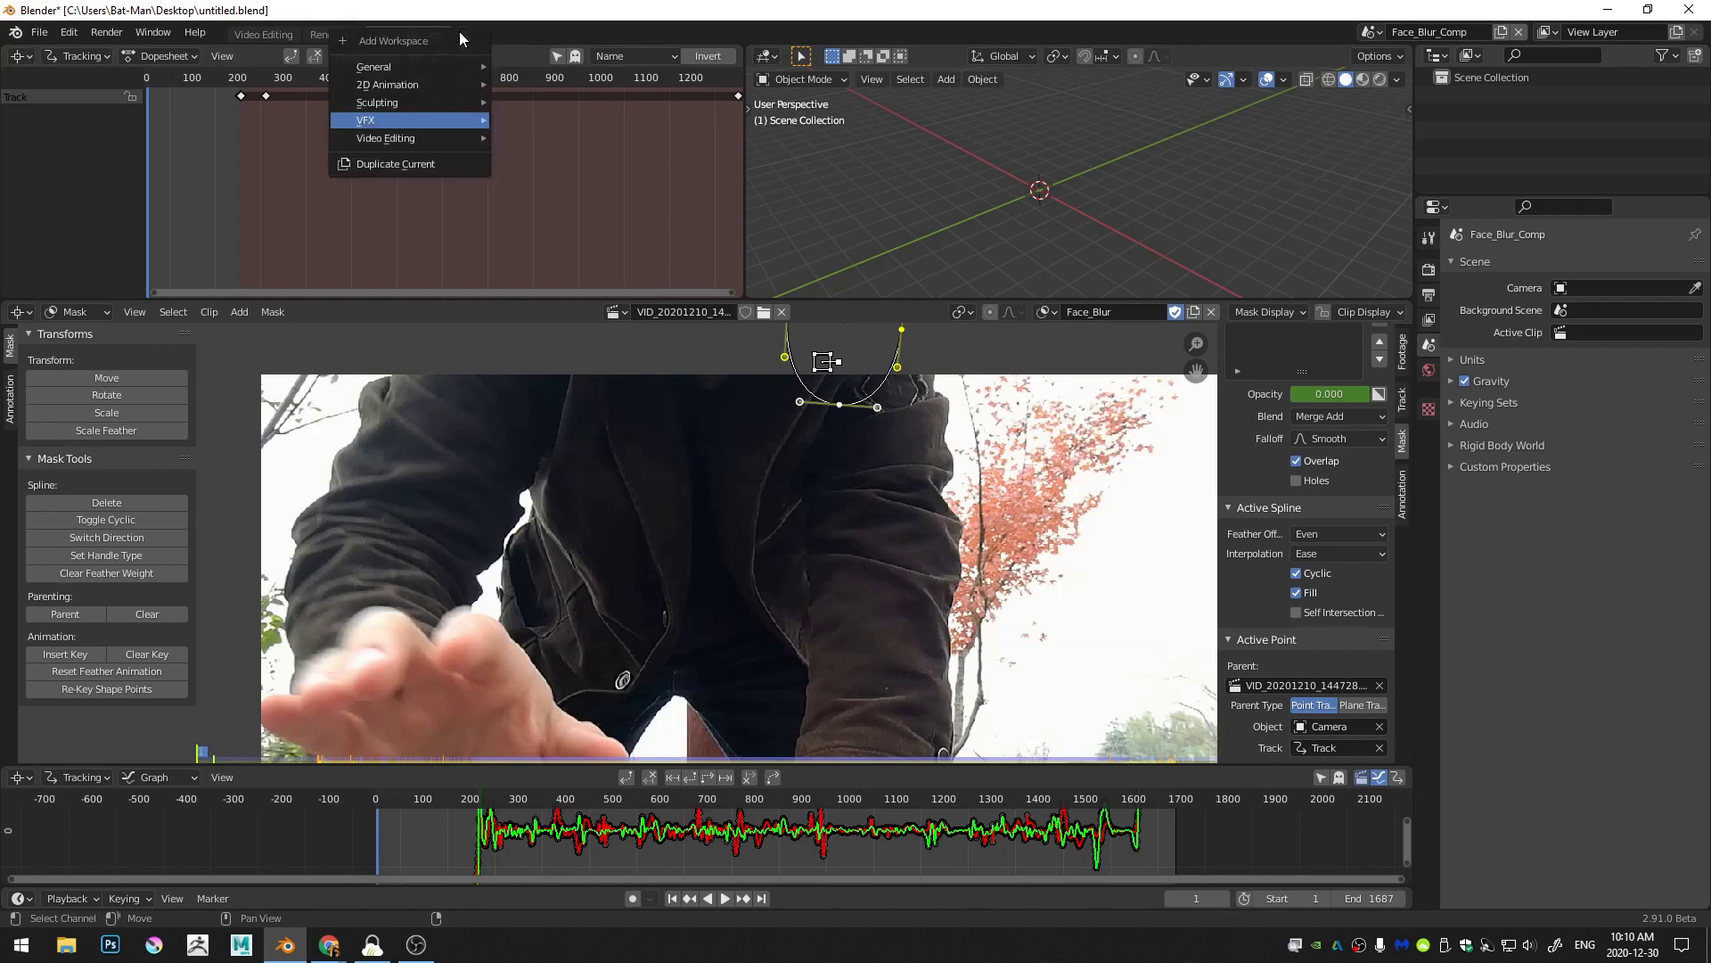
pyautogui.moveTo(437, 121)
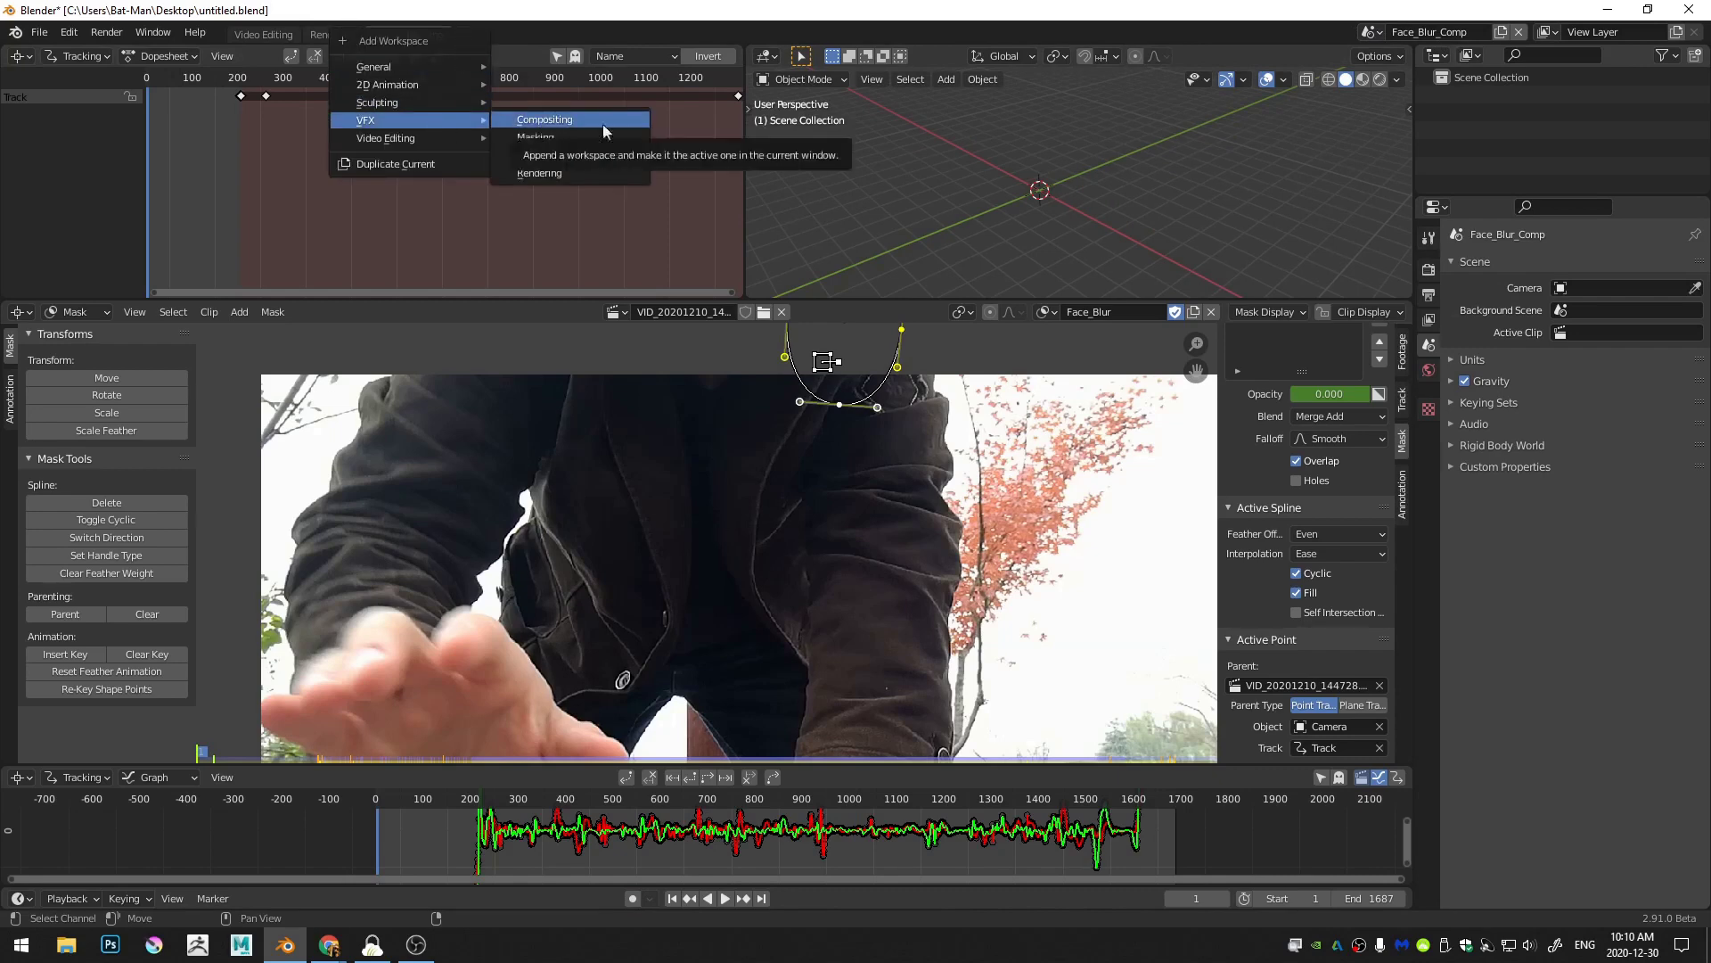
pyautogui.click(551, 155)
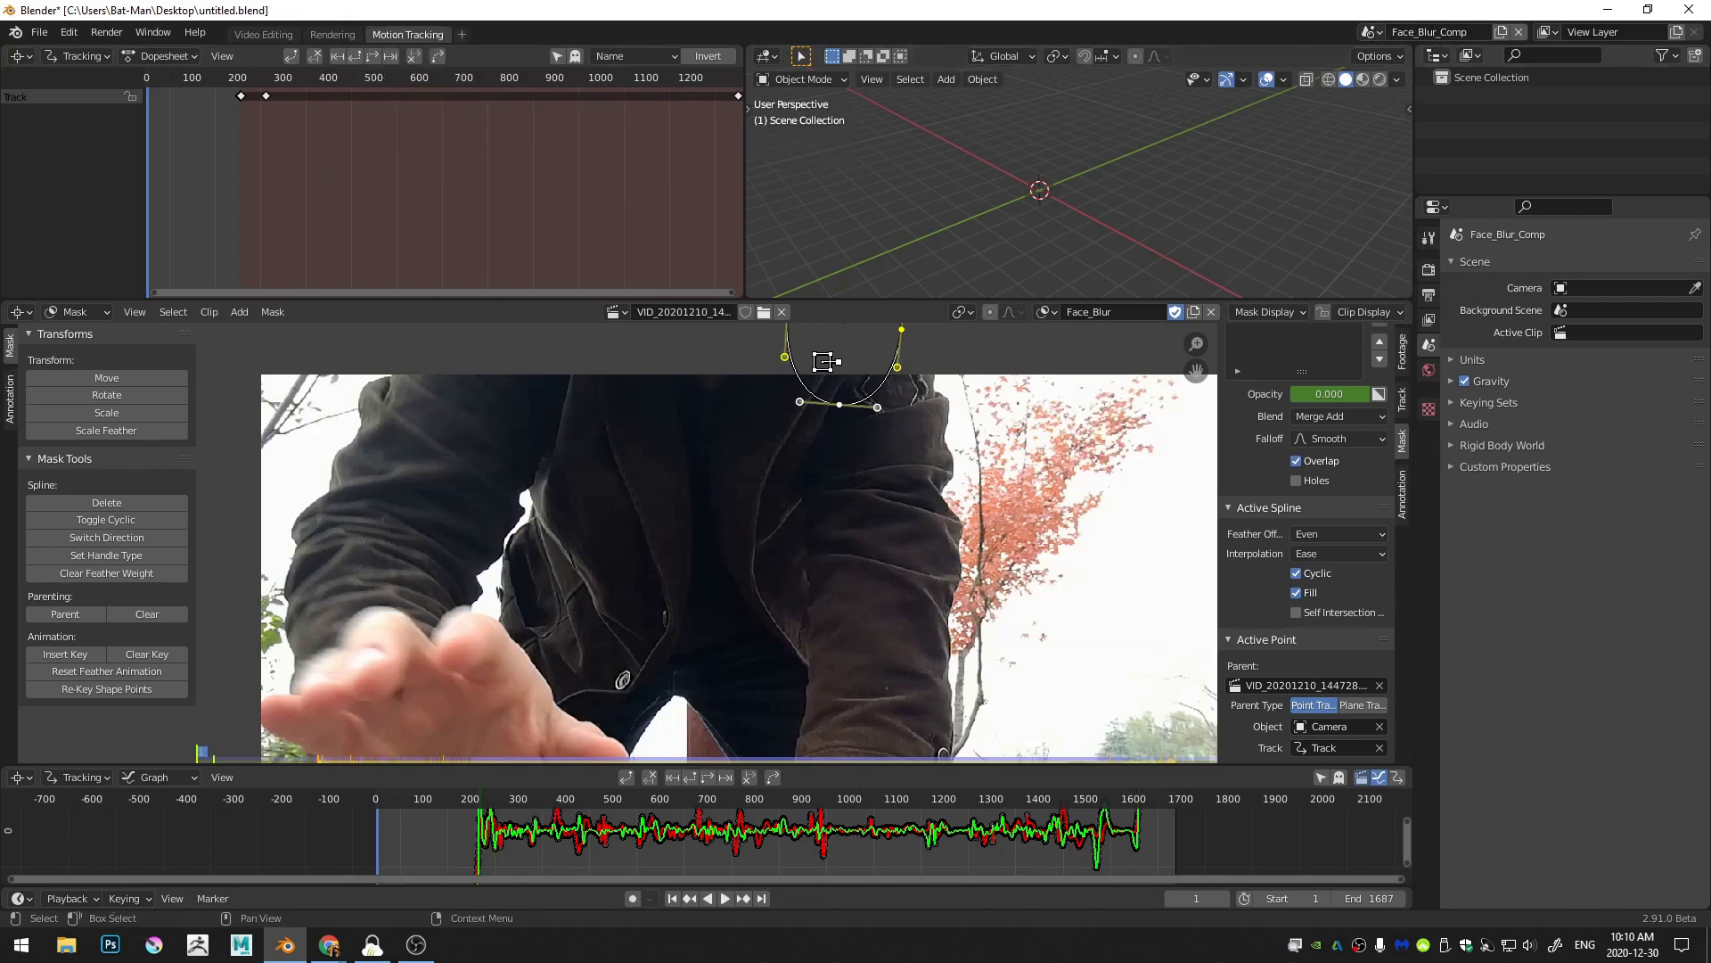
pyautogui.click(461, 36)
pyautogui.moveTo(409, 121)
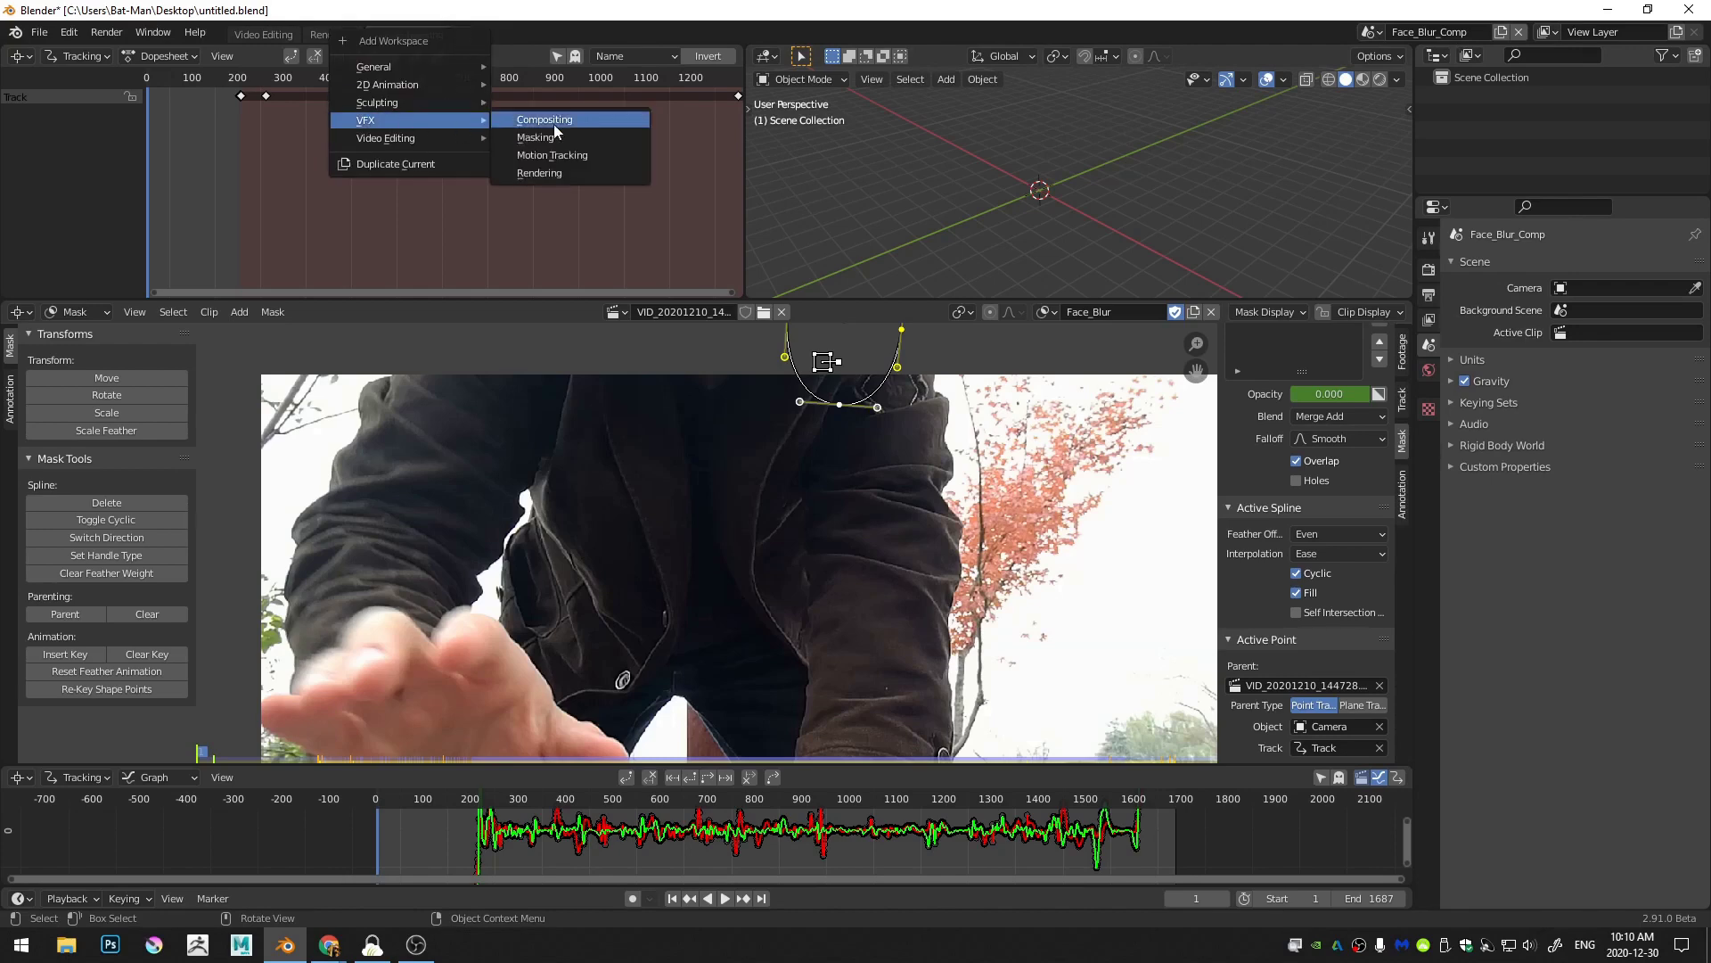
pyautogui.click(553, 124)
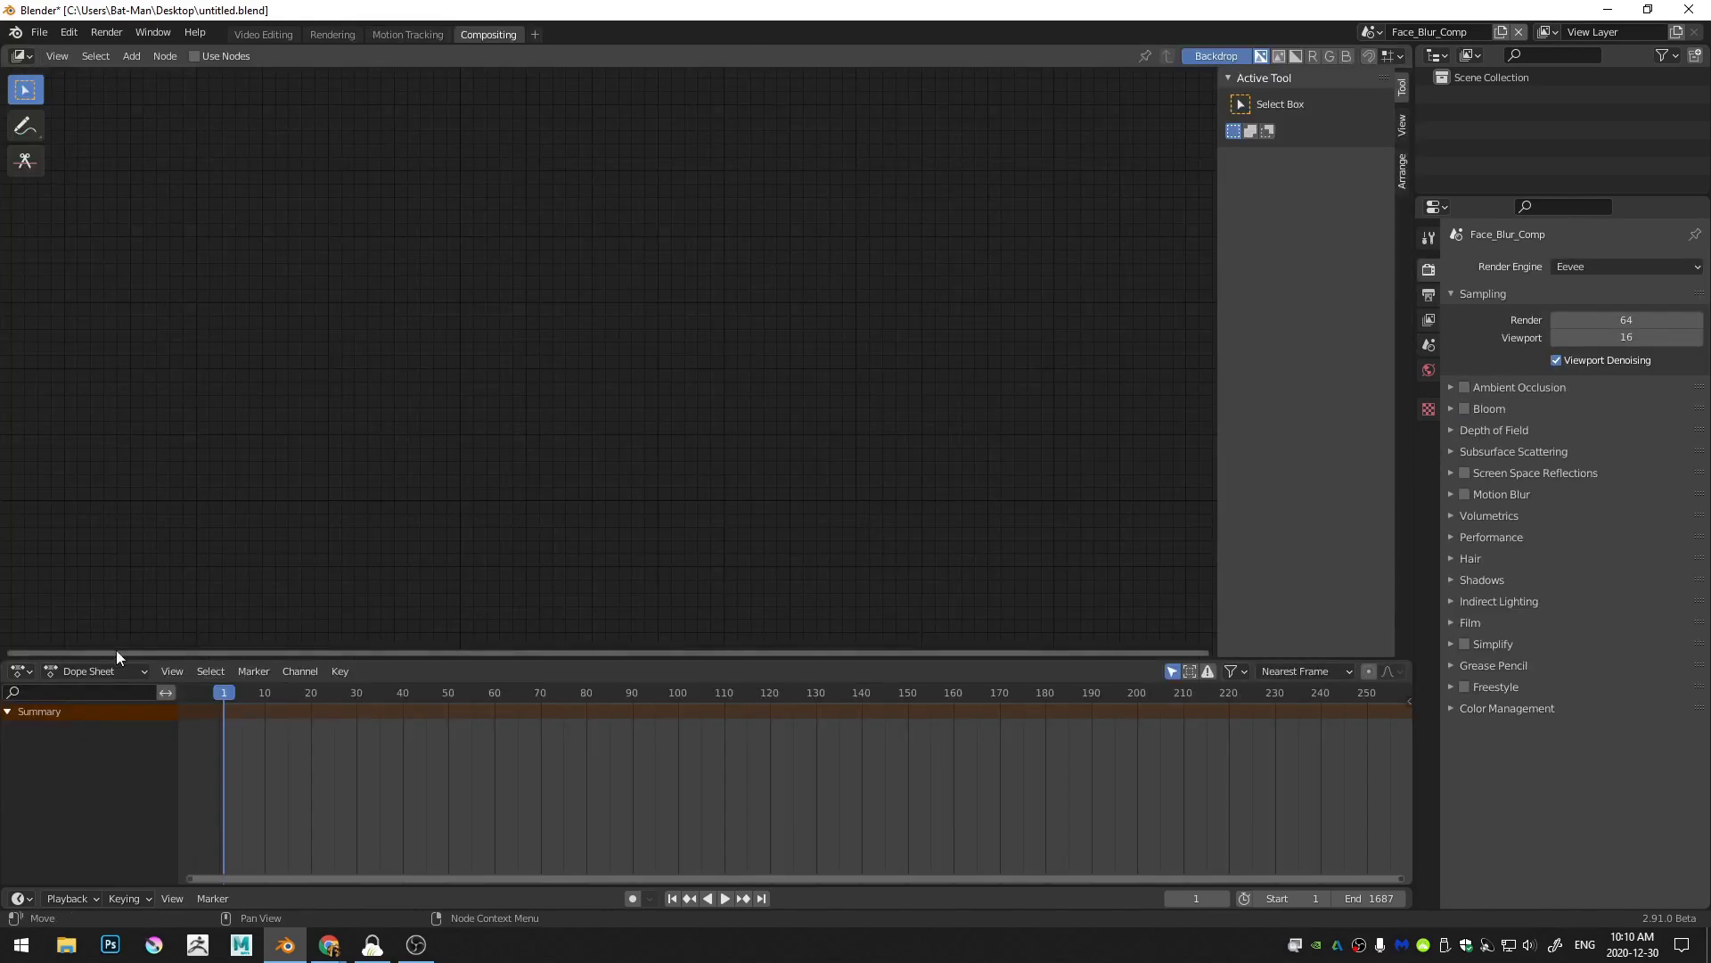
# Step: Move the playhead to frame 739 in the Dope Sheet
pyautogui.click(872, 690)
pyautogui.scroll(-5, 1119, 730)
pyautogui.moveTo(1132, 738); pyautogui.dragTo(623, 743, button='middle')
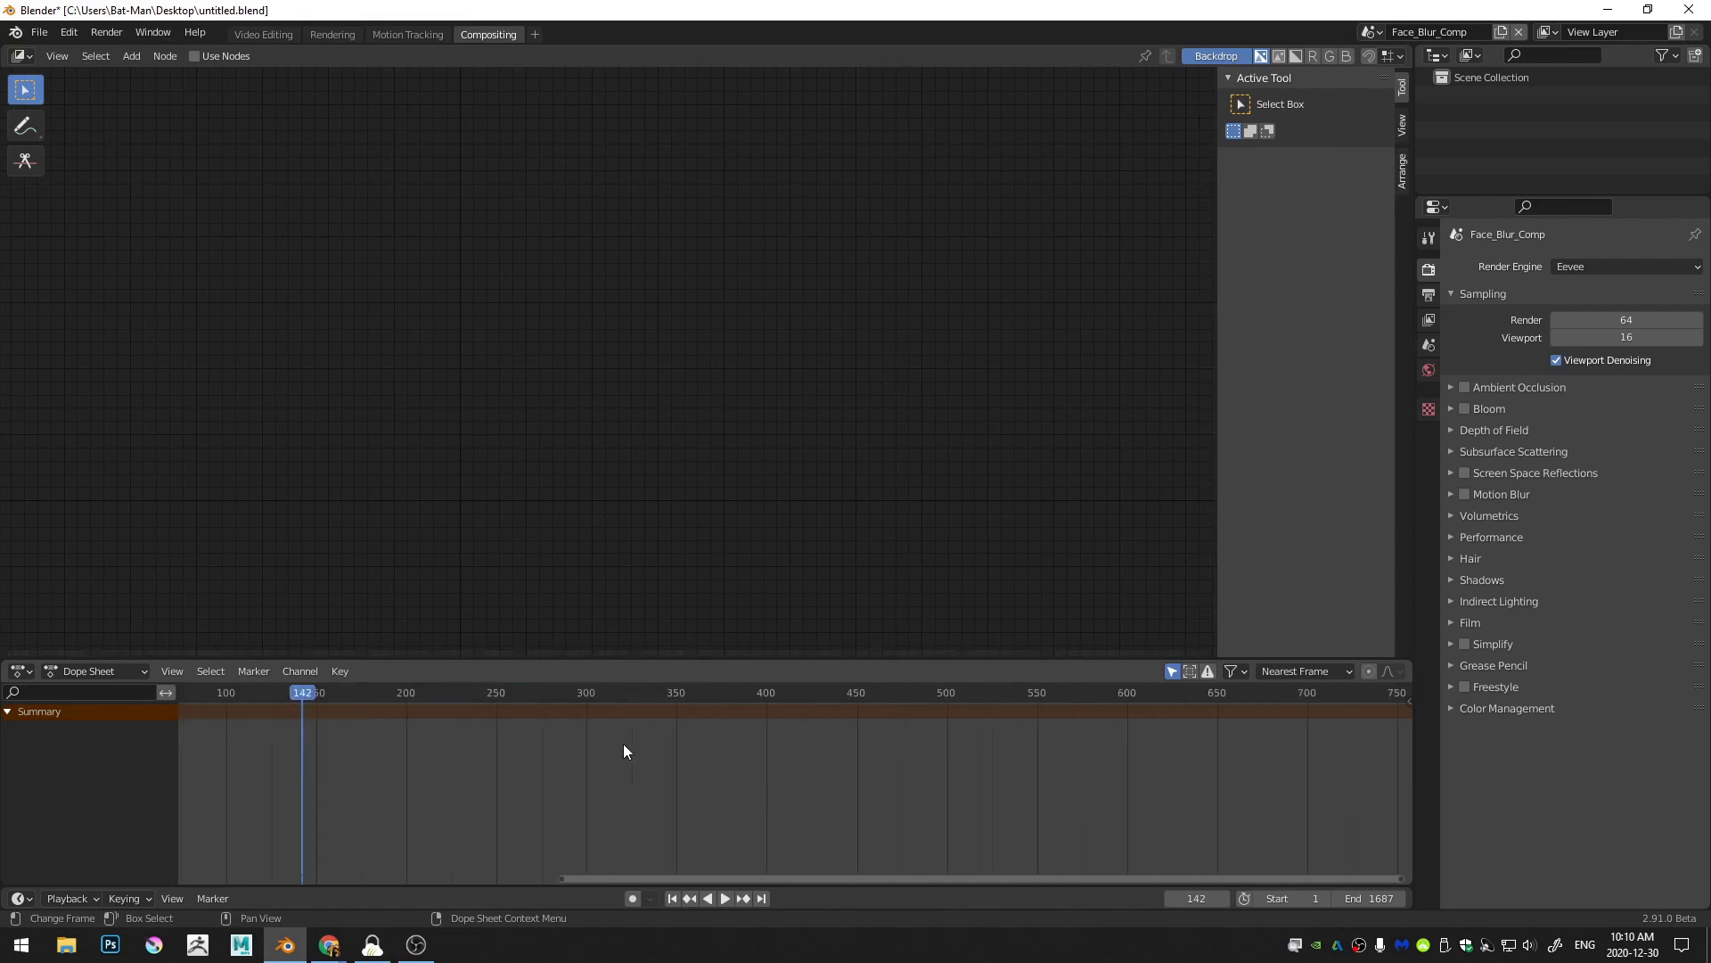
pyautogui.scroll(-16, 624, 743)
pyautogui.moveTo(985, 757); pyautogui.dragTo(902, 753, button='middle')
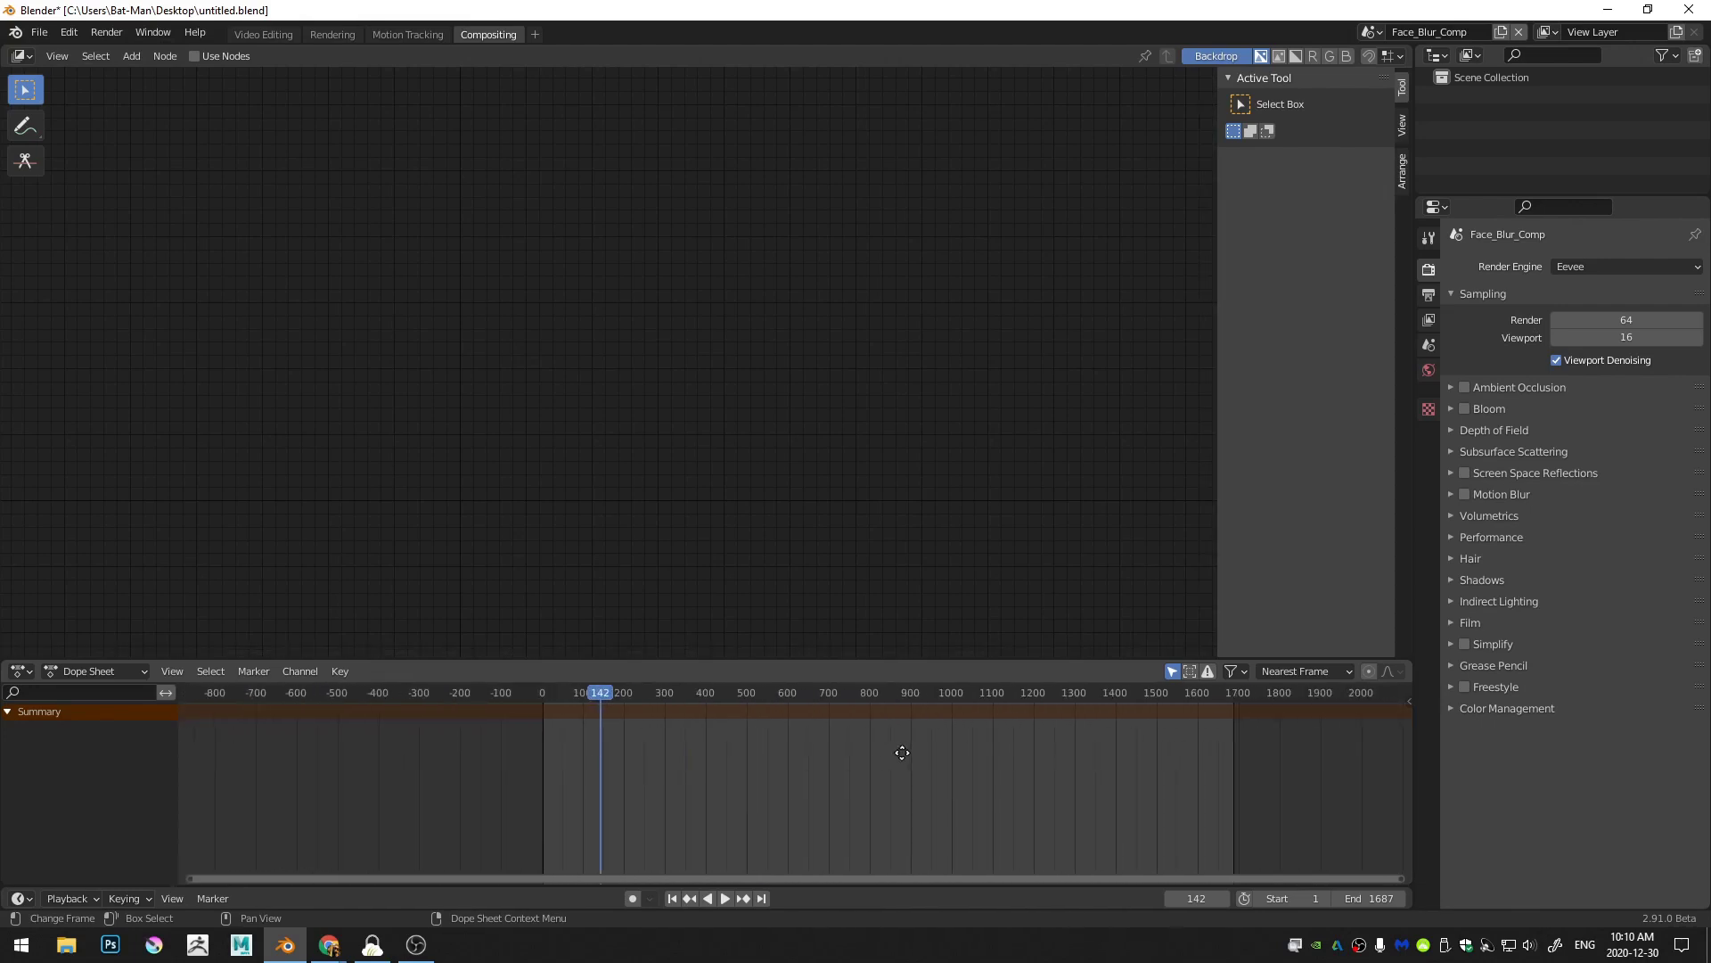
pyautogui.click(840, 693)
# Step: Change the node editor area to an Image Editor and enlarge the Dope Sheet area below it
pyautogui.click(19, 59)
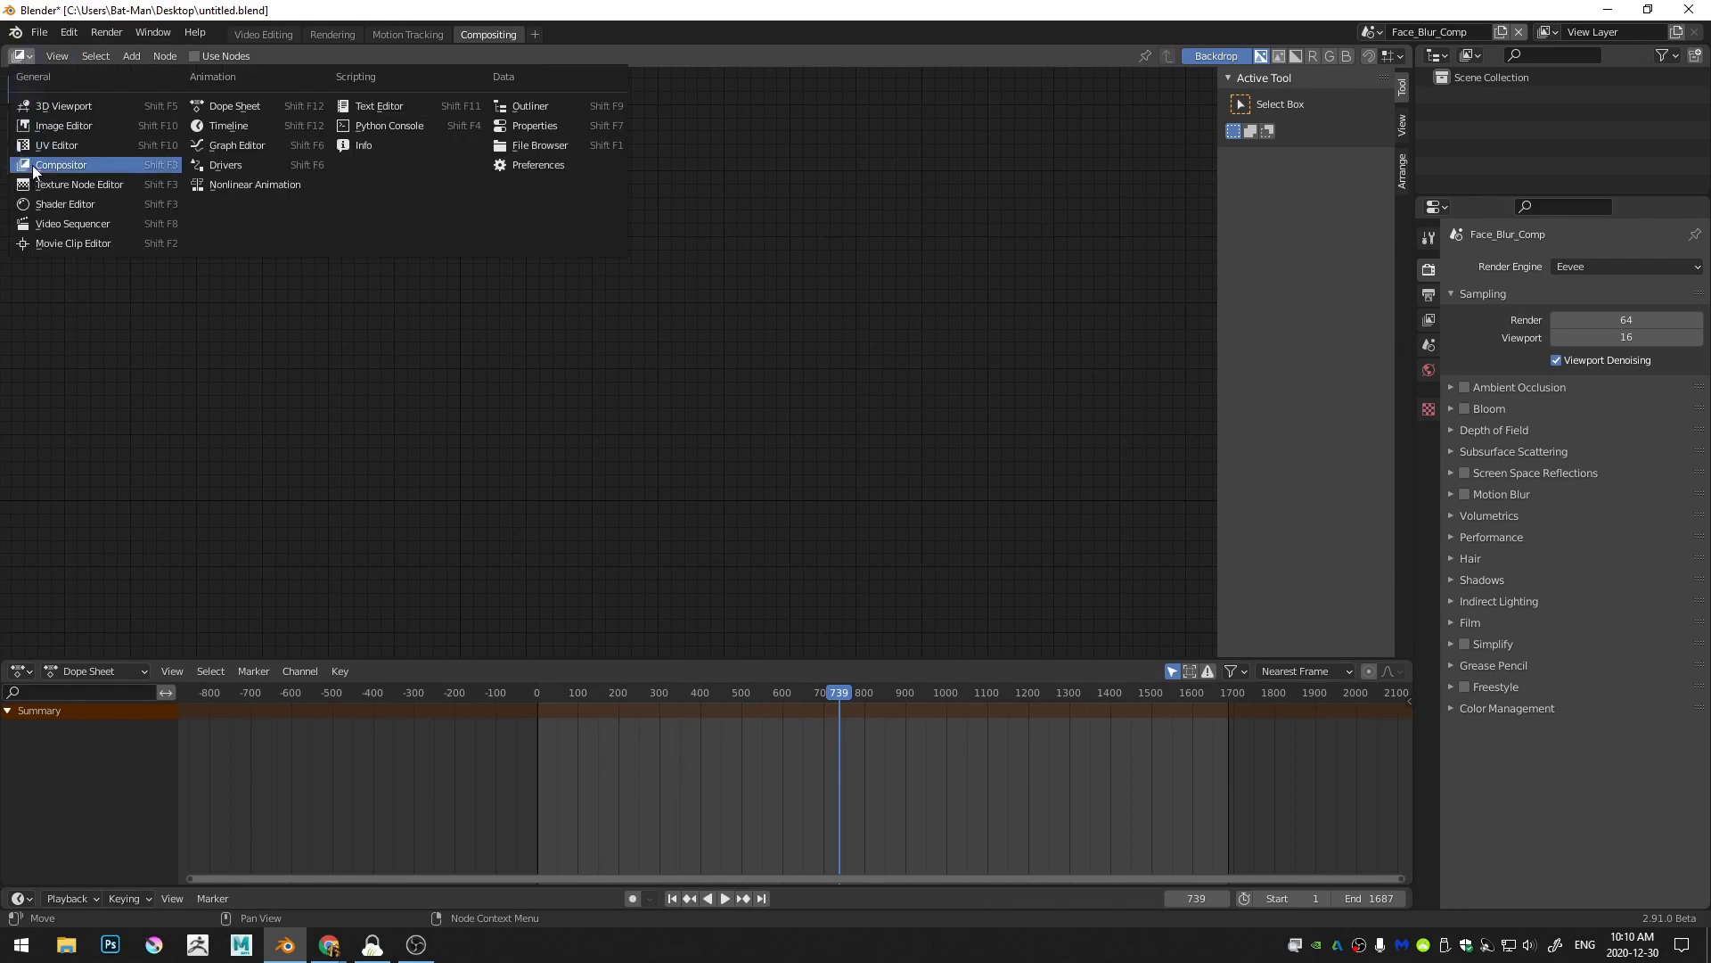
pyautogui.click(50, 125)
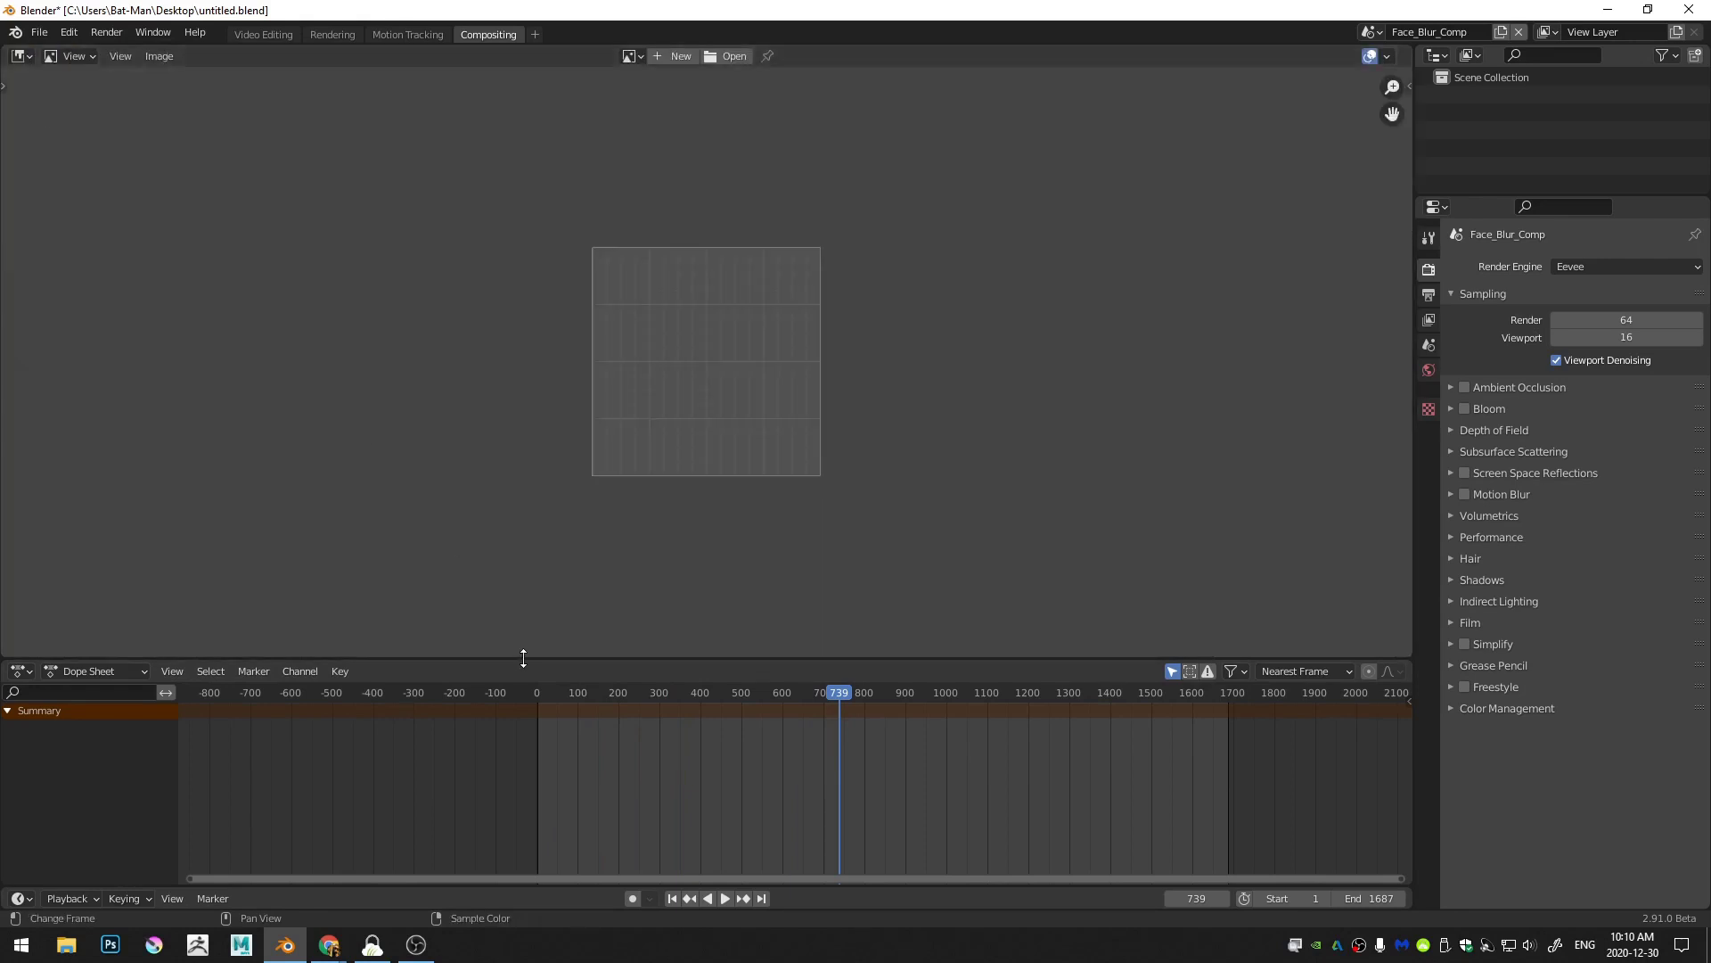
pyautogui.moveTo(523, 657); pyautogui.dragTo(367, 579)
# Step: Change the Dope Sheet area to a Compositor and enable Use Nodes
pyautogui.click(19, 575)
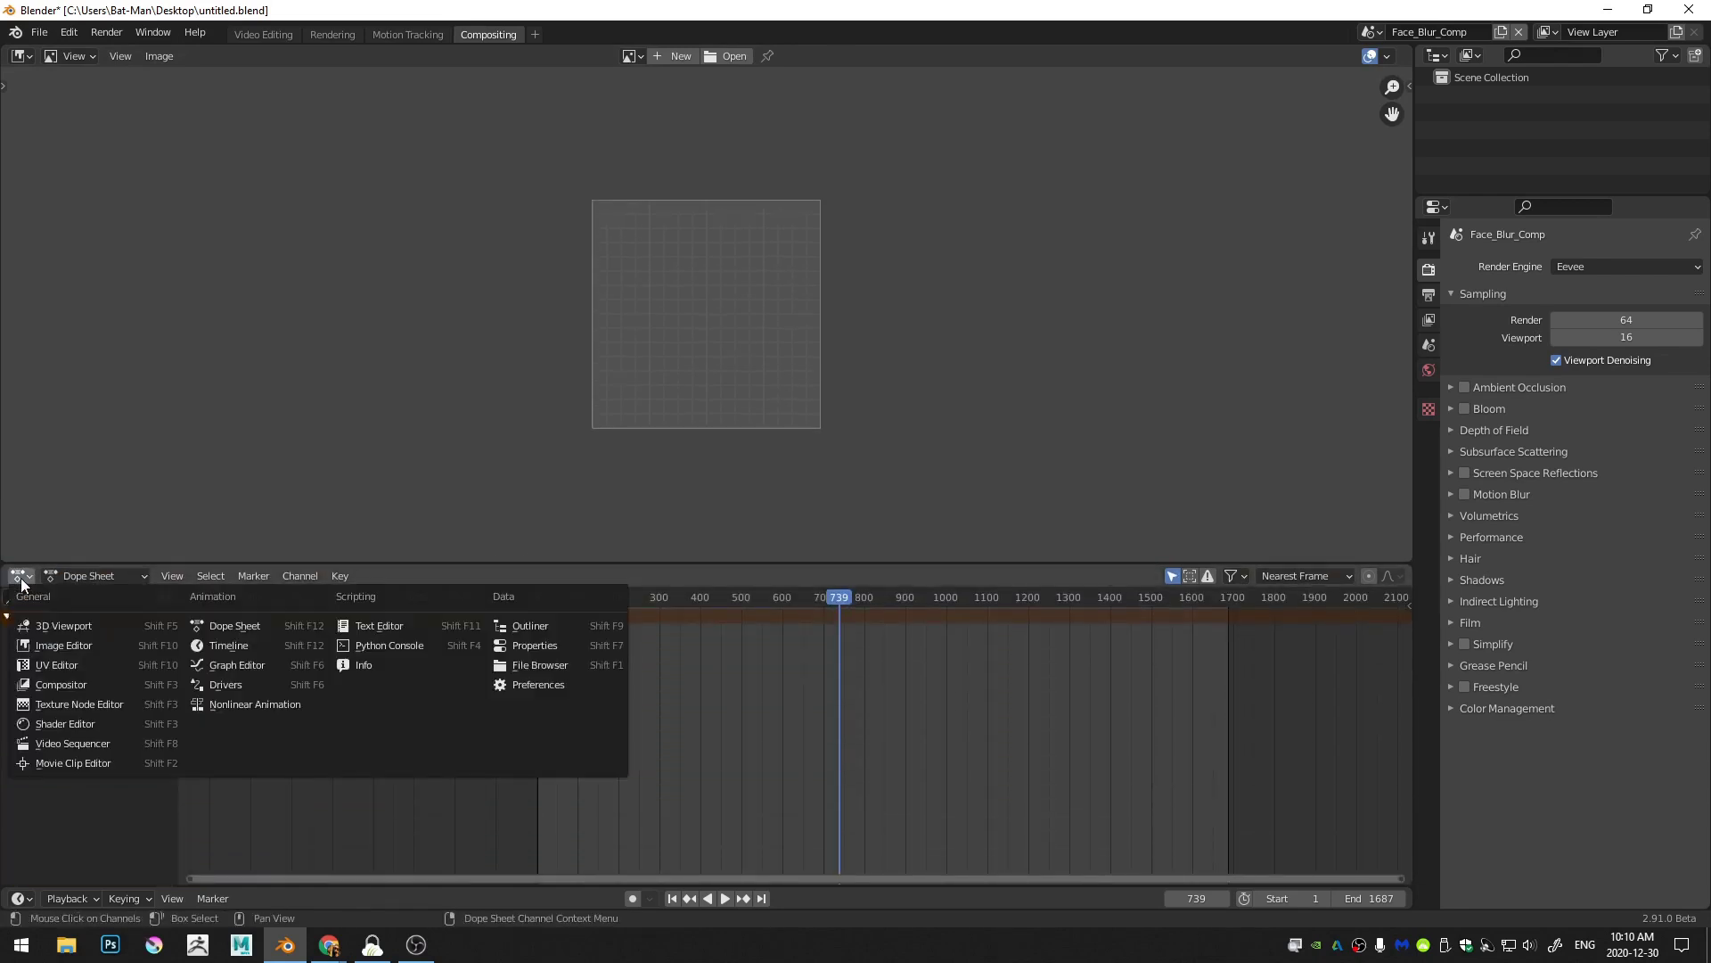
pyautogui.click(71, 681)
pyautogui.click(194, 576)
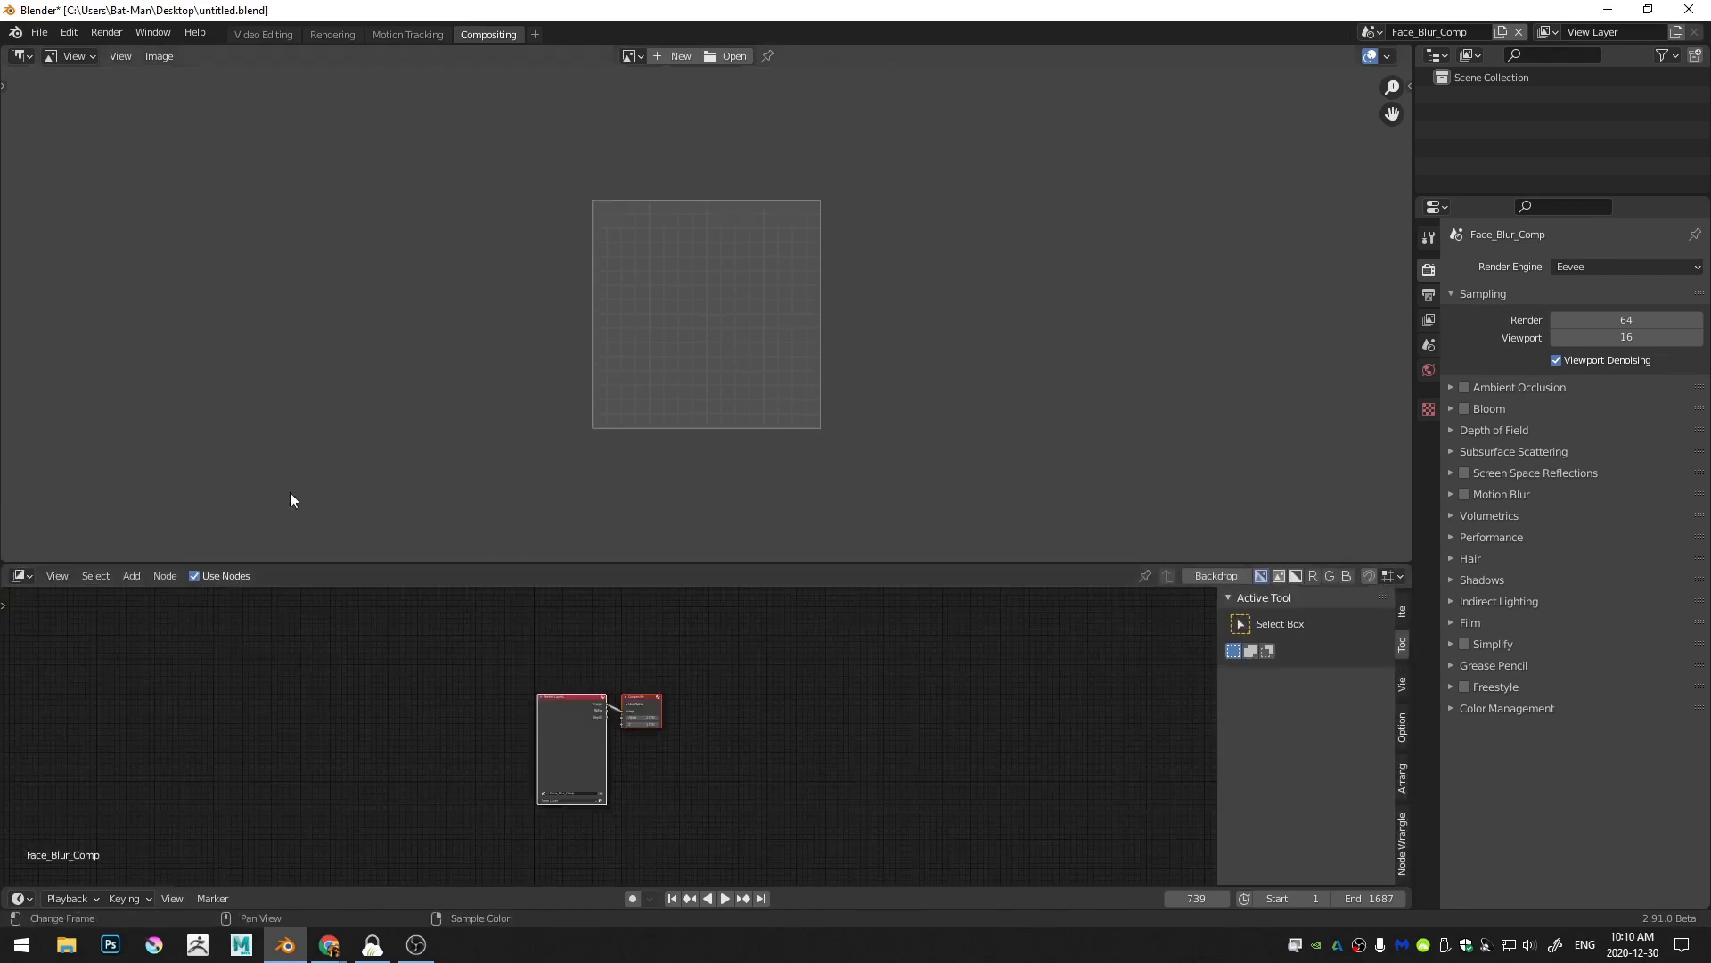
pyautogui.scroll(2, 681, 781)
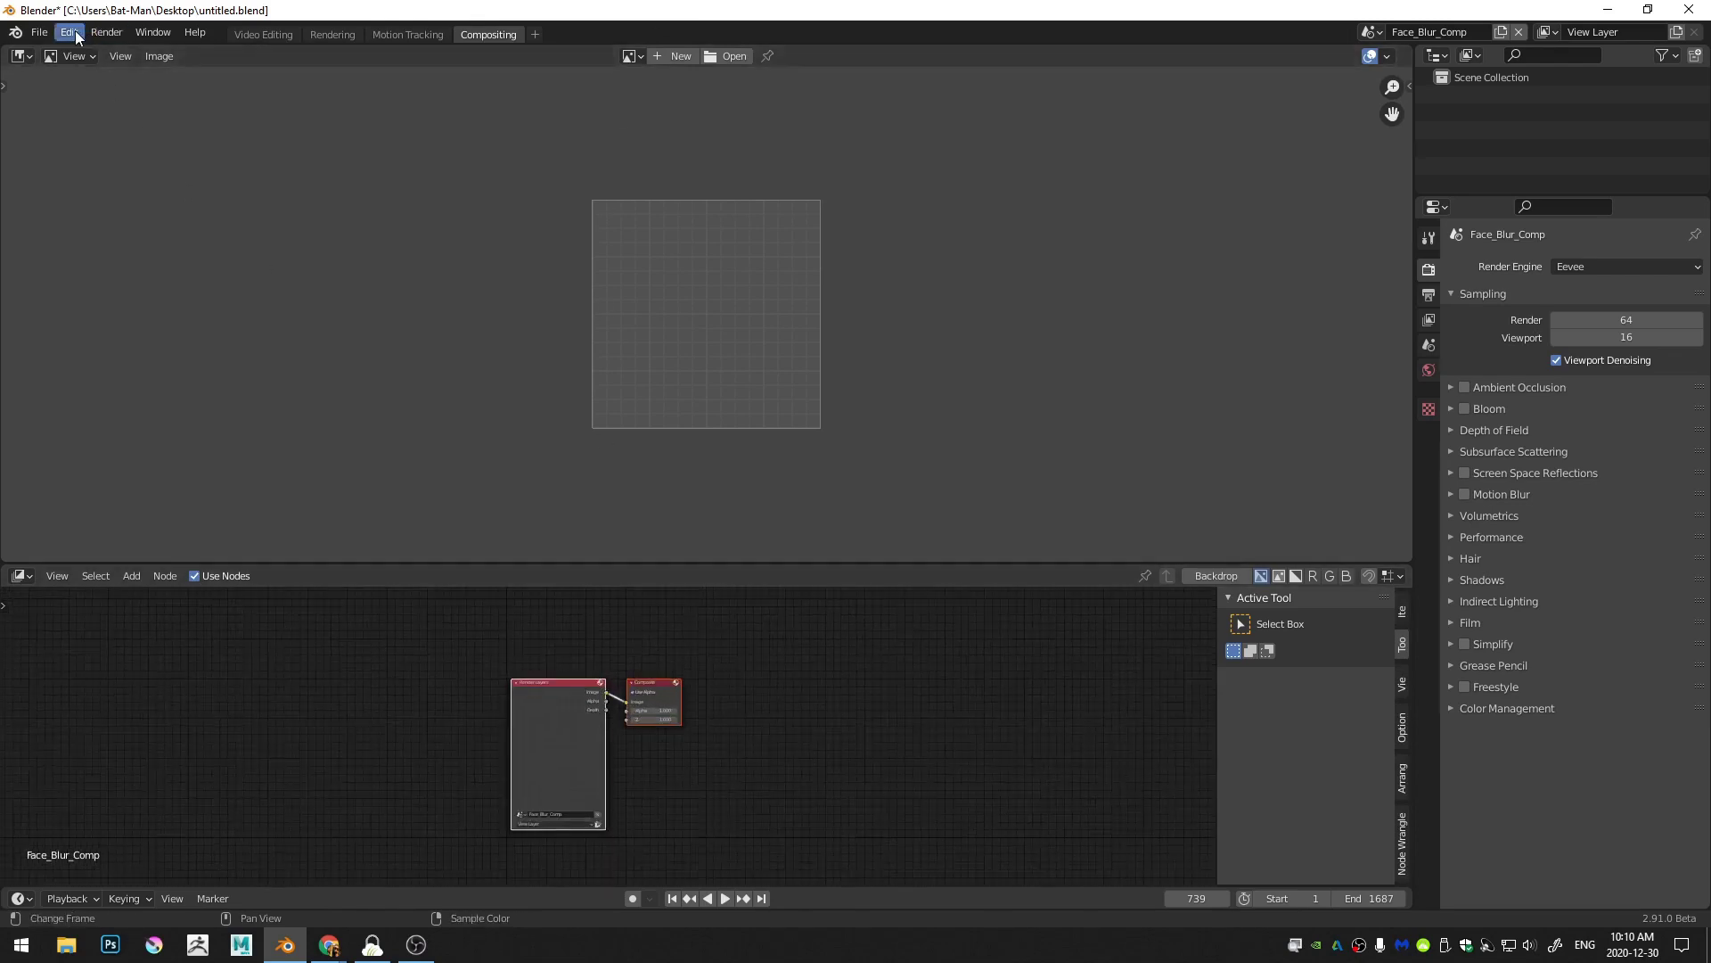
# Step: Add a Viewer node linked to the Render Layers node's Image output and place it below the Composite node
pyautogui.click(69, 32)
pyautogui.moveTo(708, 779); pyautogui.dragTo(623, 742, button='middle')
pyautogui.click(623, 741)
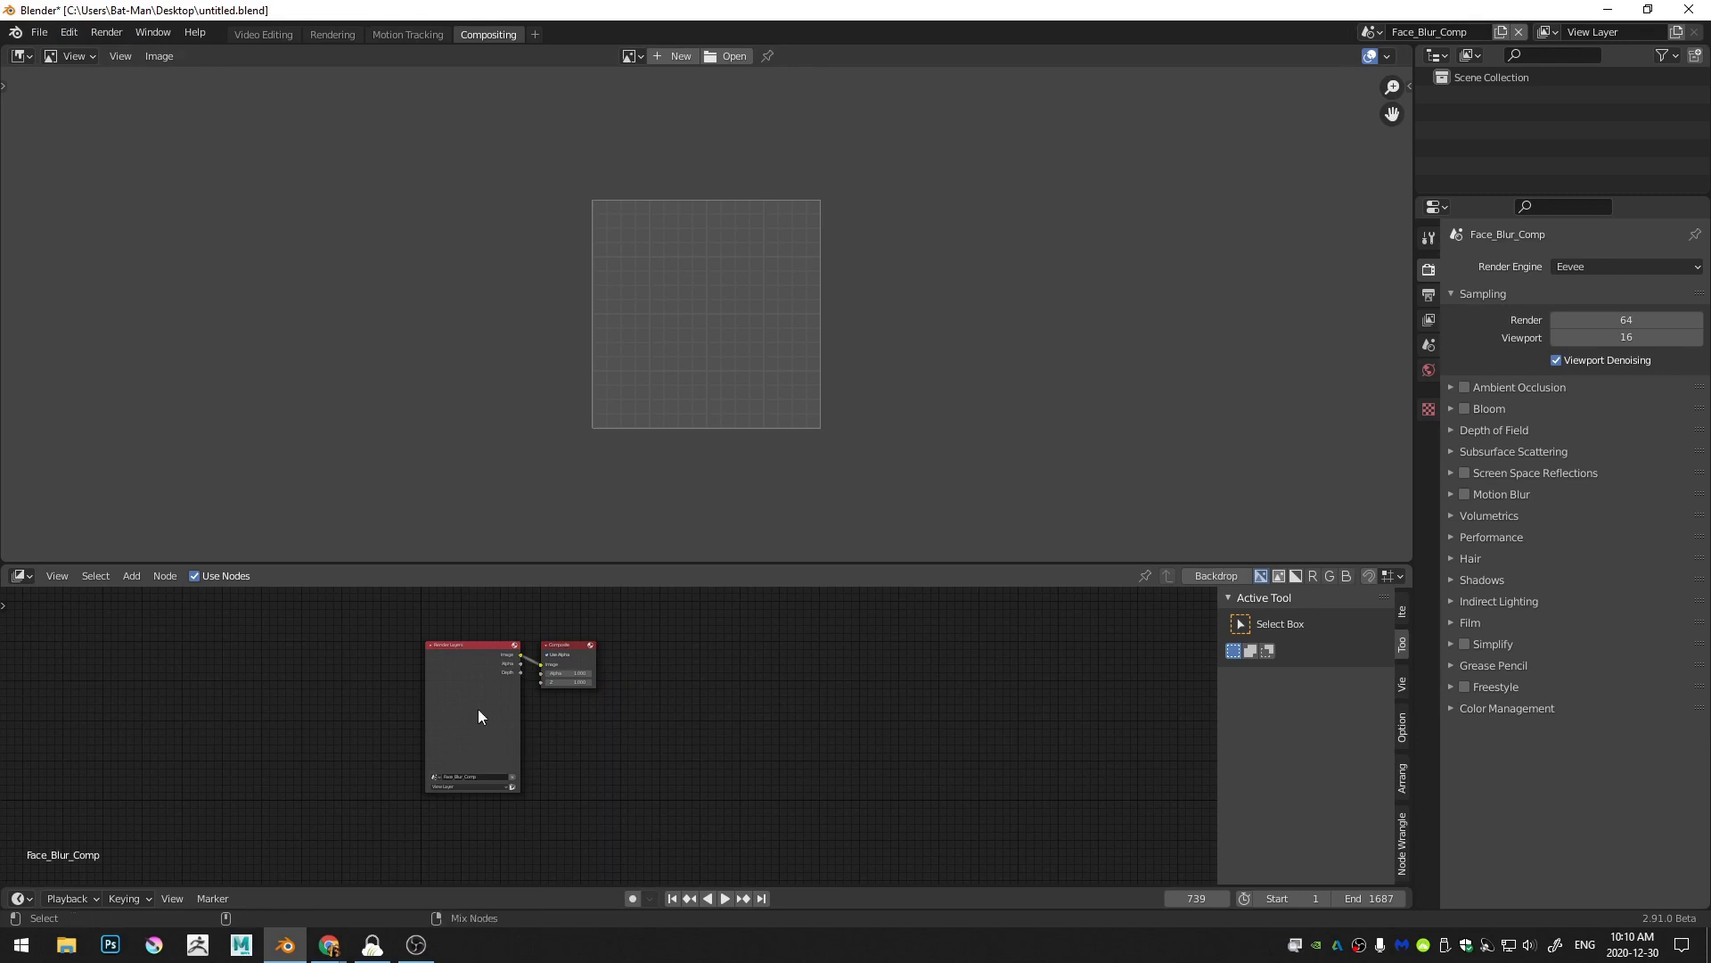
pyautogui.click(571, 664)
pyautogui.hotkey('shift', 'd')
pyautogui.click(575, 708)
pyautogui.scroll(3, 537, 747)
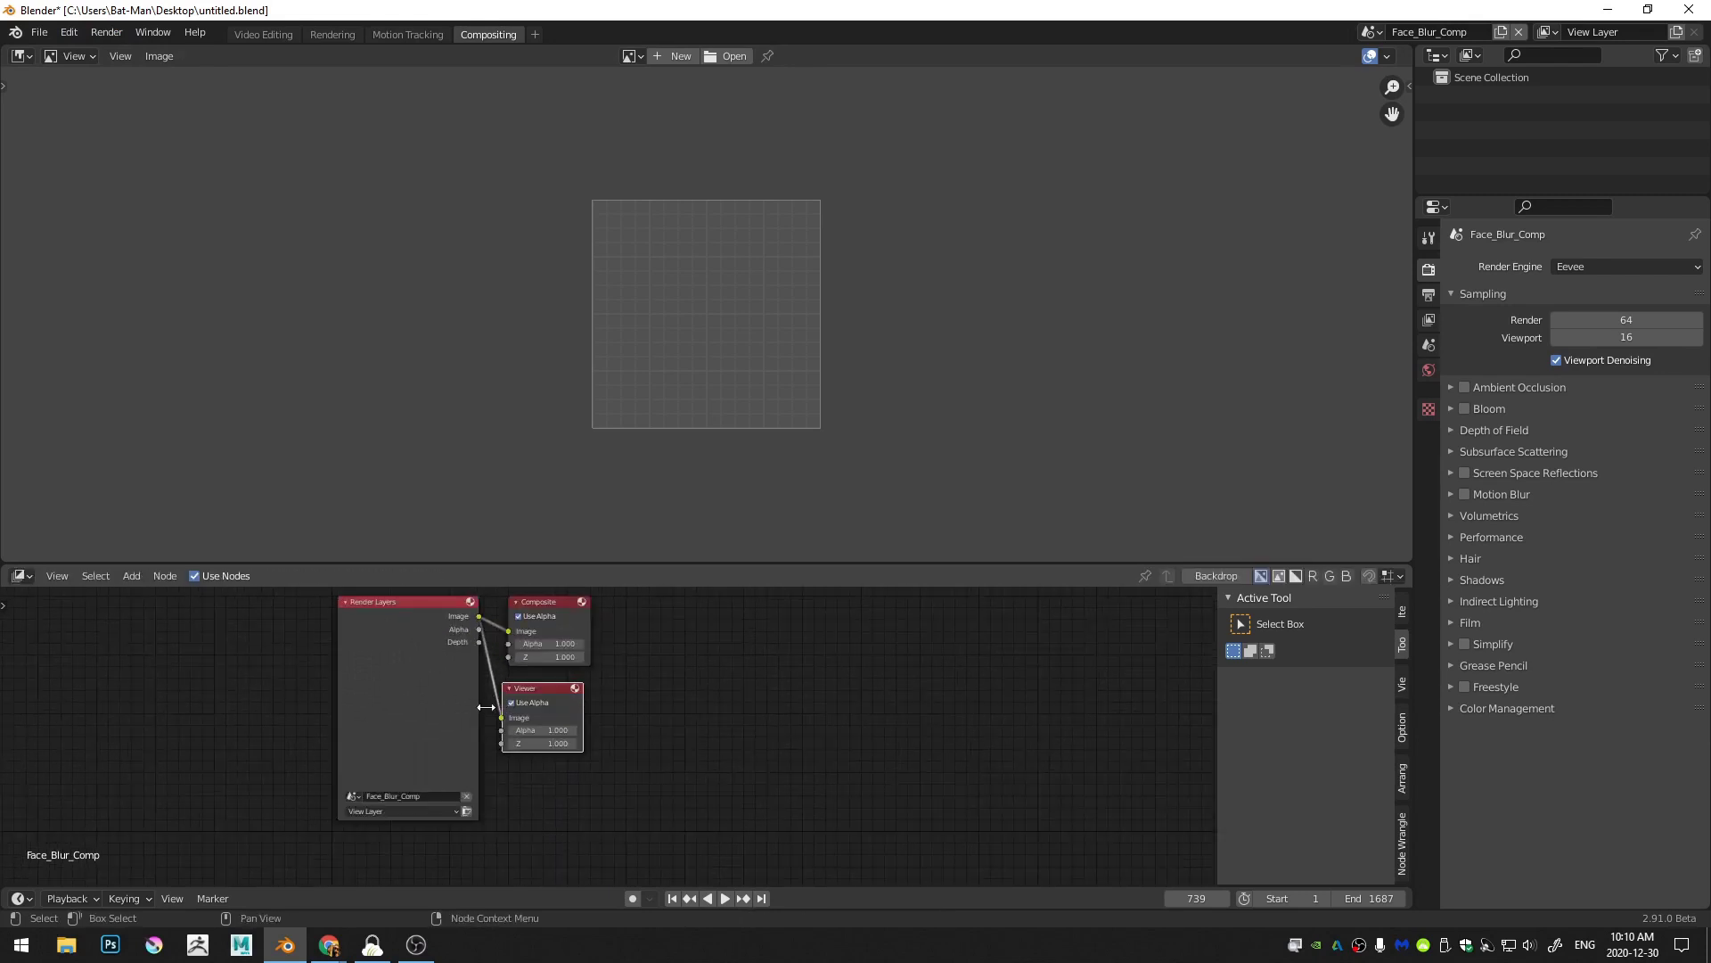
# Step: Space the Render Layers node away from the output nodes, align the Viewer under Composite, and show the Viewer Node in the Image Editor
pyautogui.moveTo(553, 712); pyautogui.dragTo(252, 709)
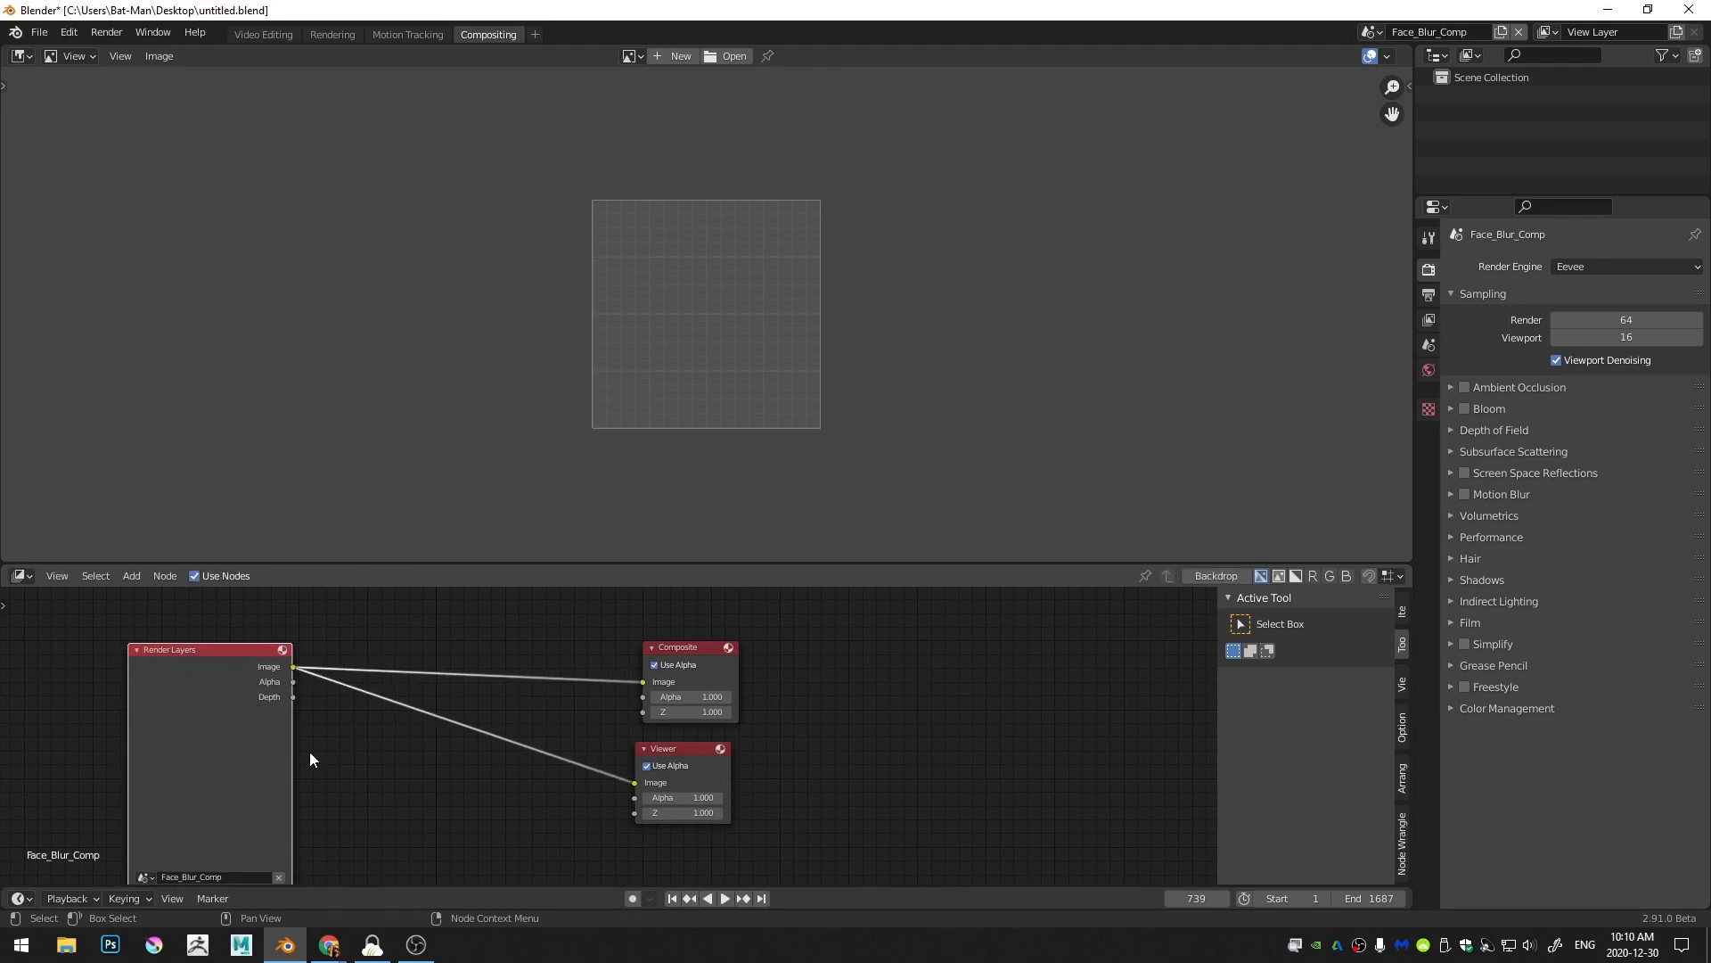
pyautogui.moveTo(708, 761); pyautogui.dragTo(718, 762)
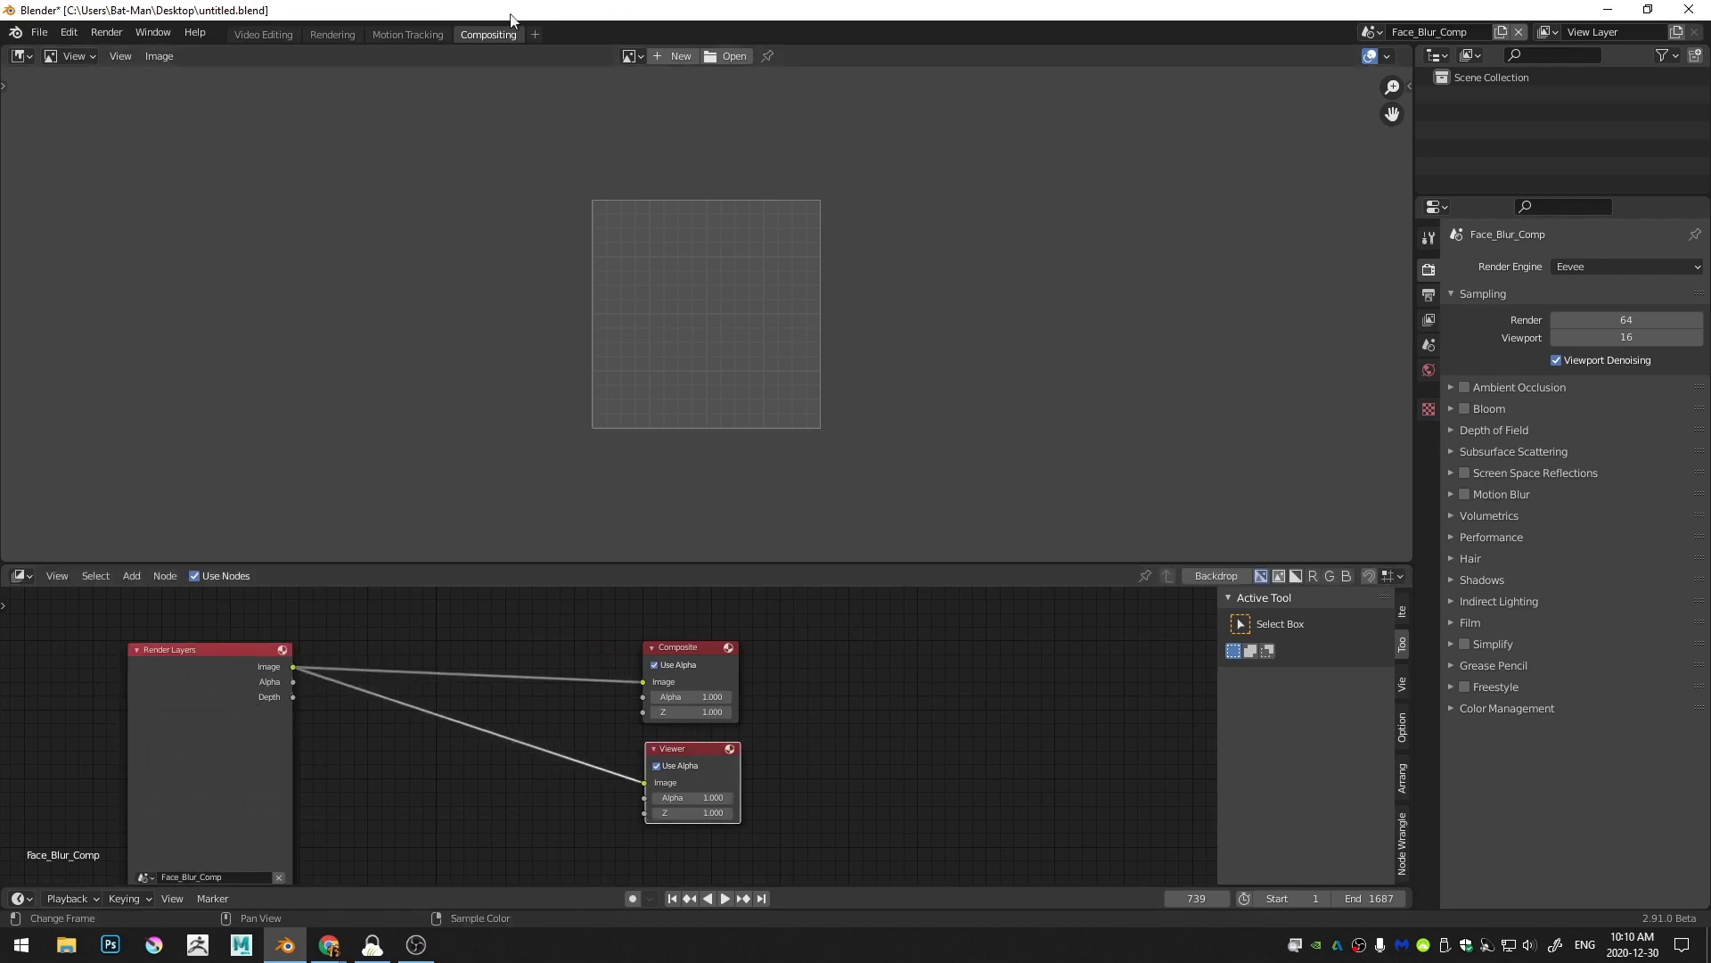
pyautogui.click(639, 52)
pyautogui.click(676, 100)
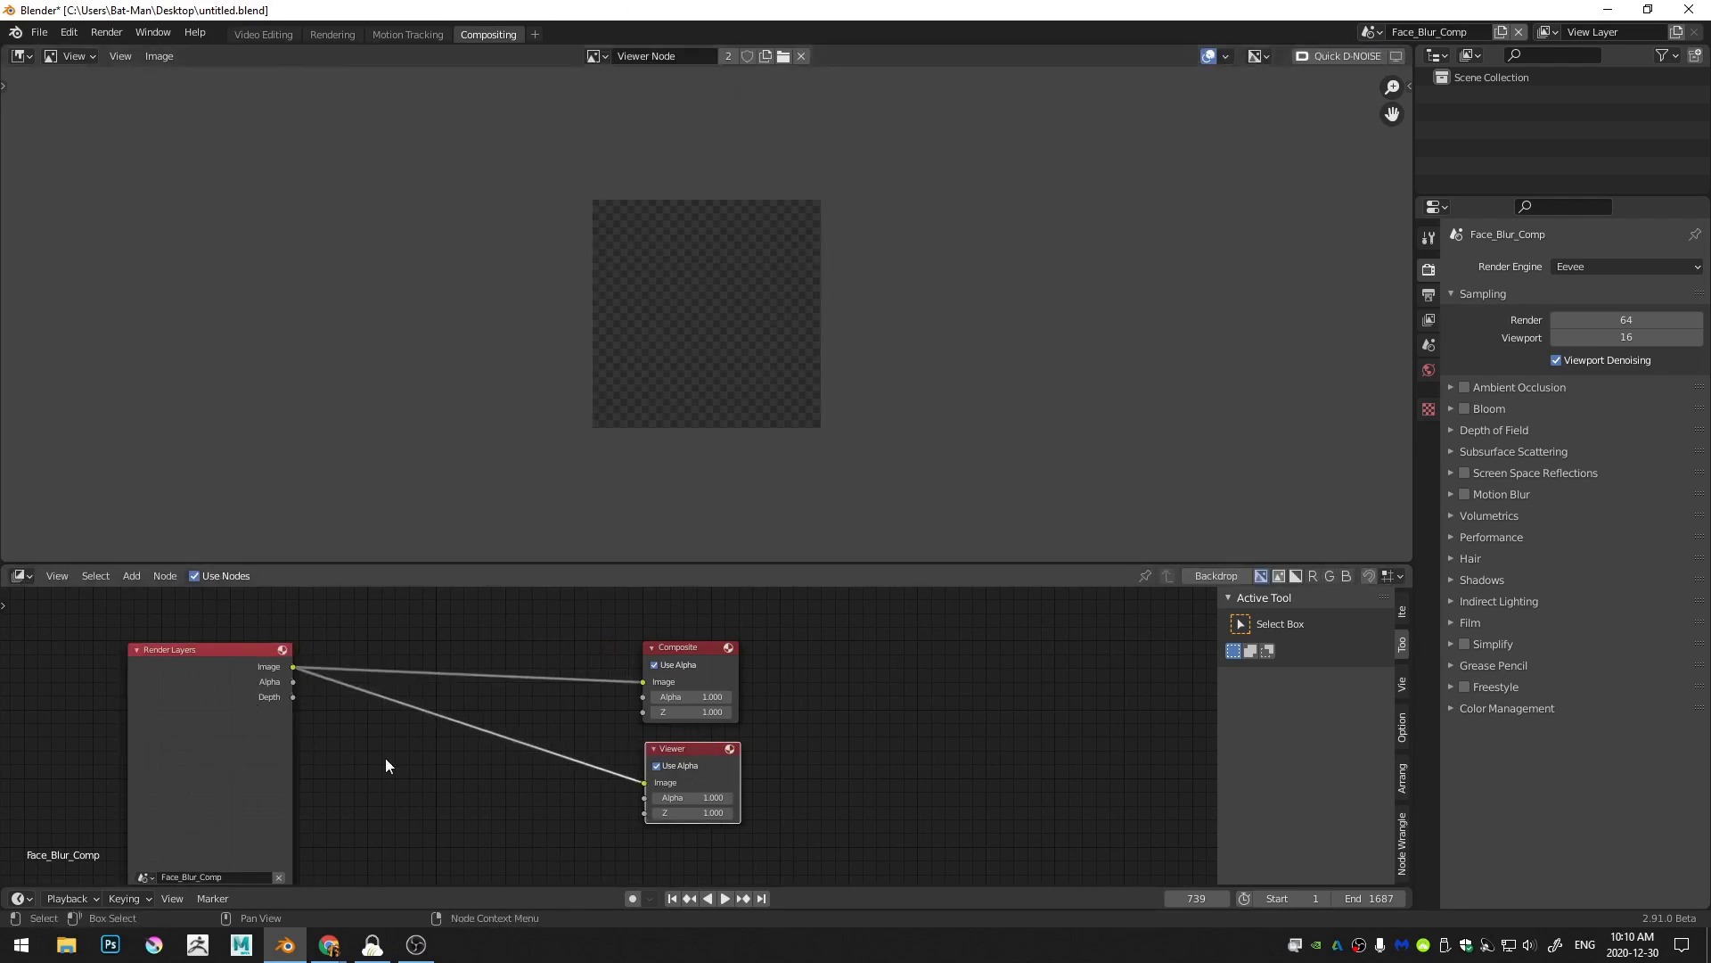
# Step: Add a Movie Clip node beside the Render Layers node
pyautogui.moveTo(295, 791); pyautogui.dragTo(399, 749, button='middle')
pyautogui.moveTo(4, 700); pyautogui.dragTo(227, 714, button='middle')
pyautogui.hotkey('shift', 'a')
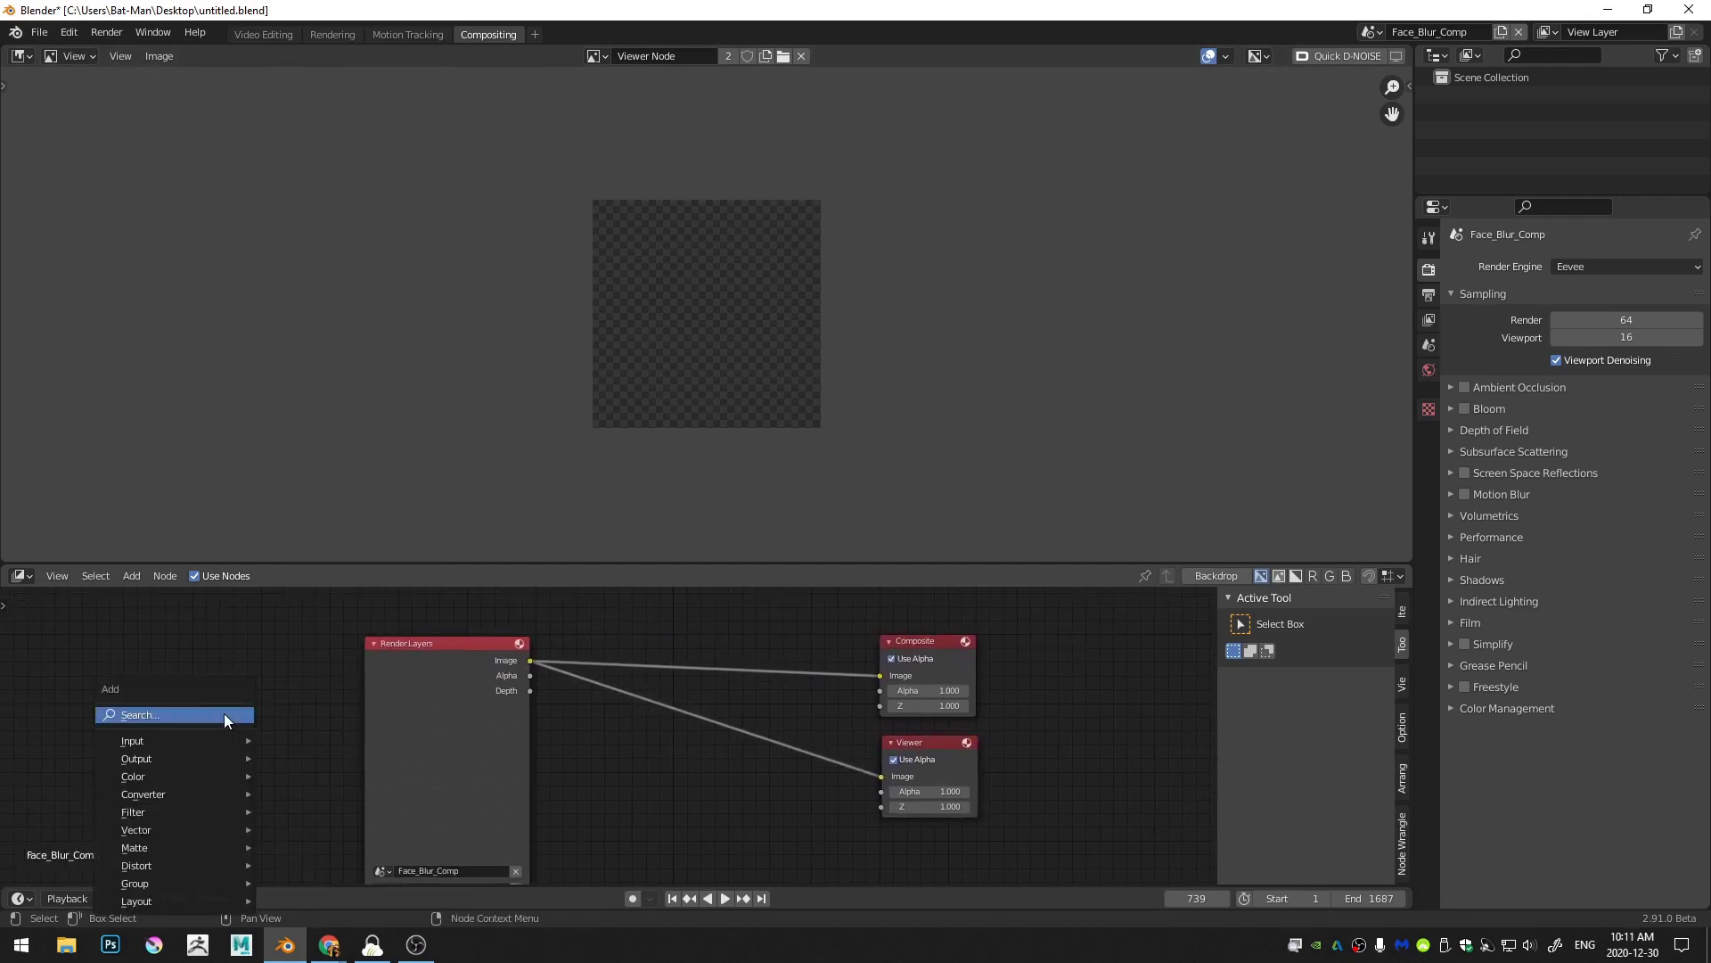
pyautogui.click(223, 713)
pyautogui.write('mo')
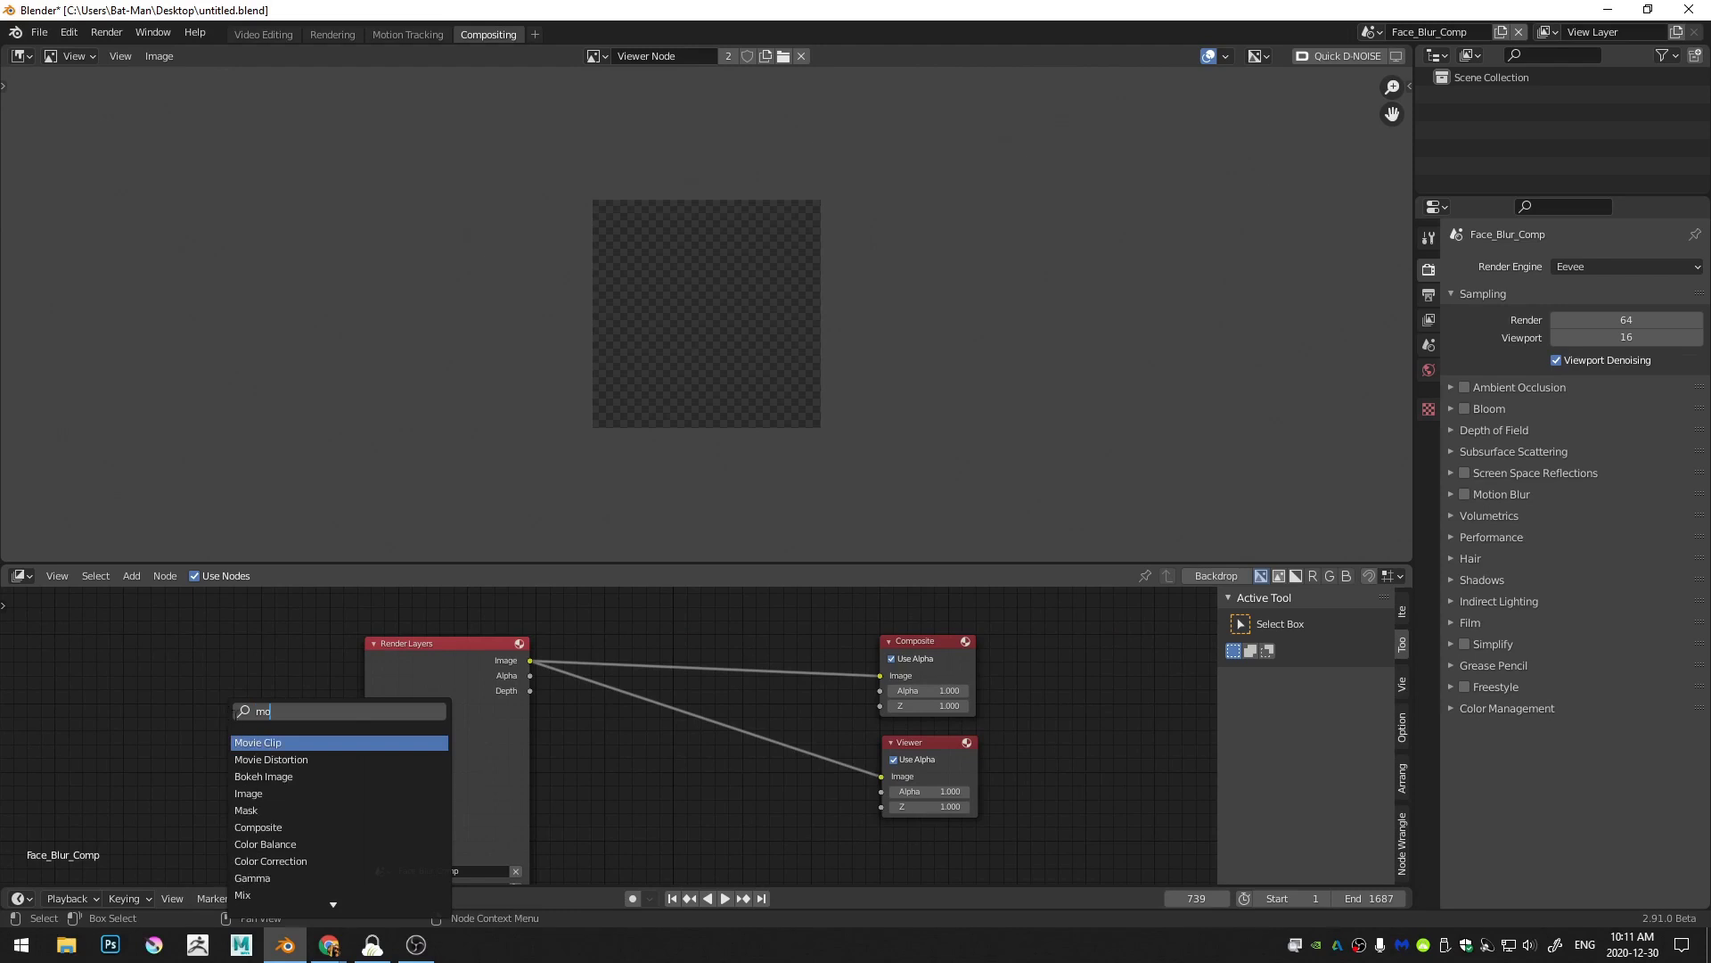
pyautogui.click(272, 742)
pyautogui.click(265, 665)
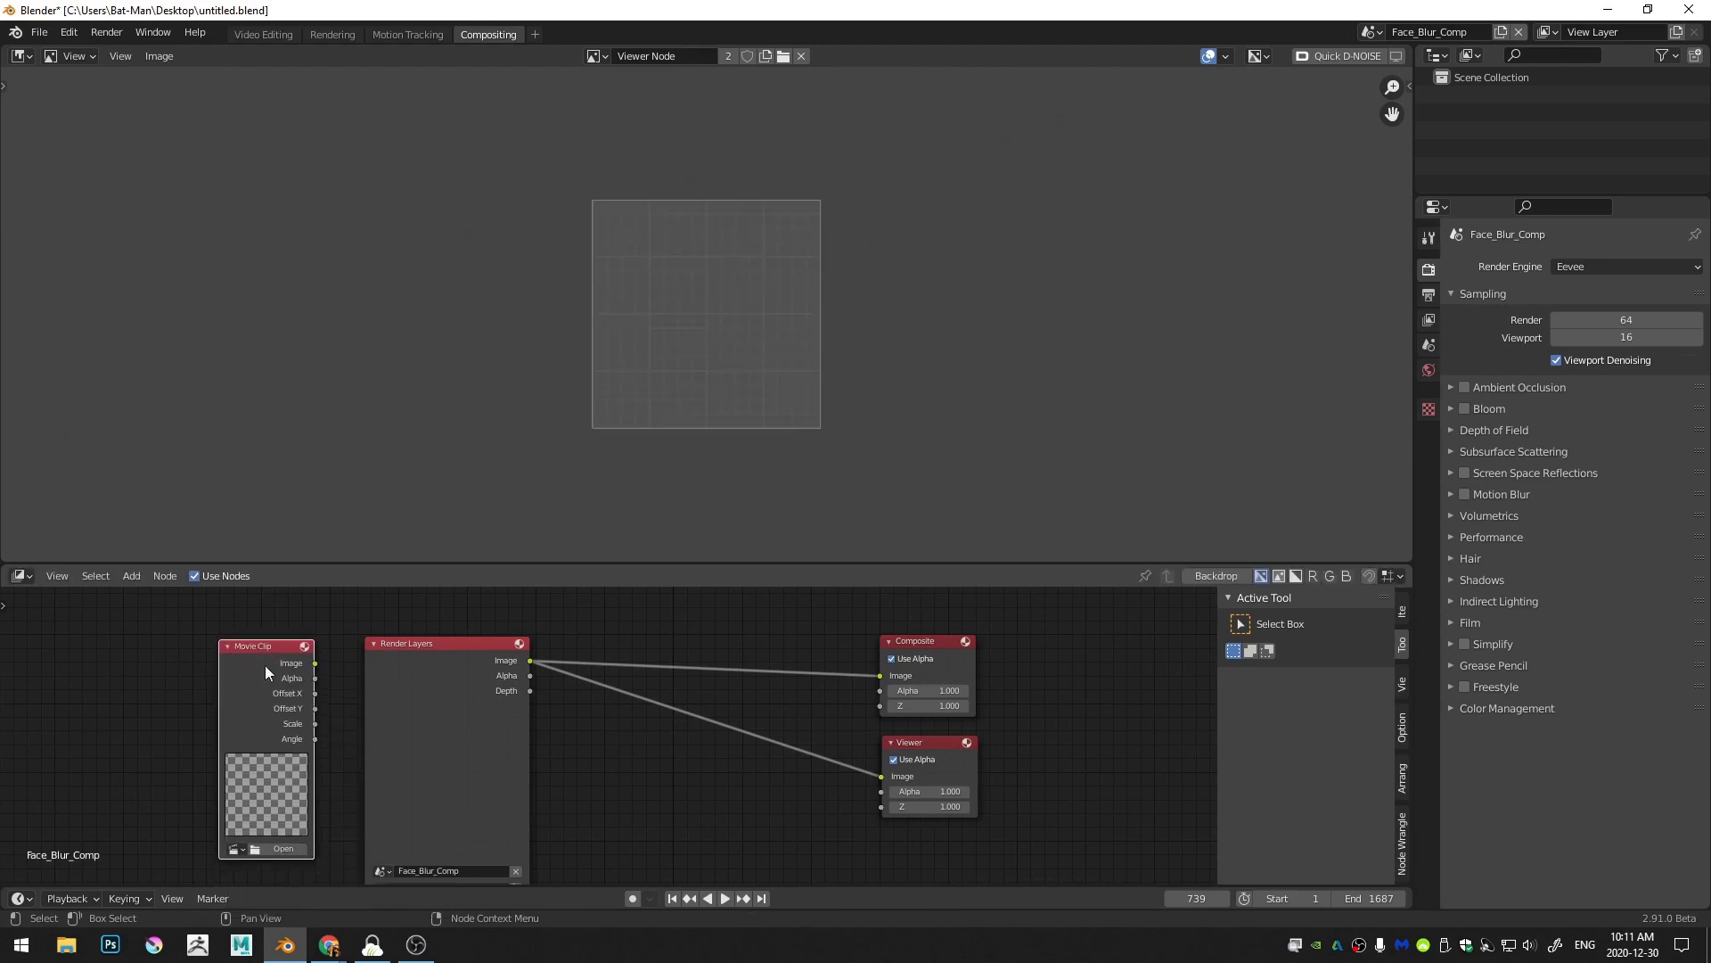
# Step: Assign the clip VID_20201210_144728.mp4 to the Movie Clip node and compare it with the footage in the Motion Tracking workspace
pyautogui.click(235, 848)
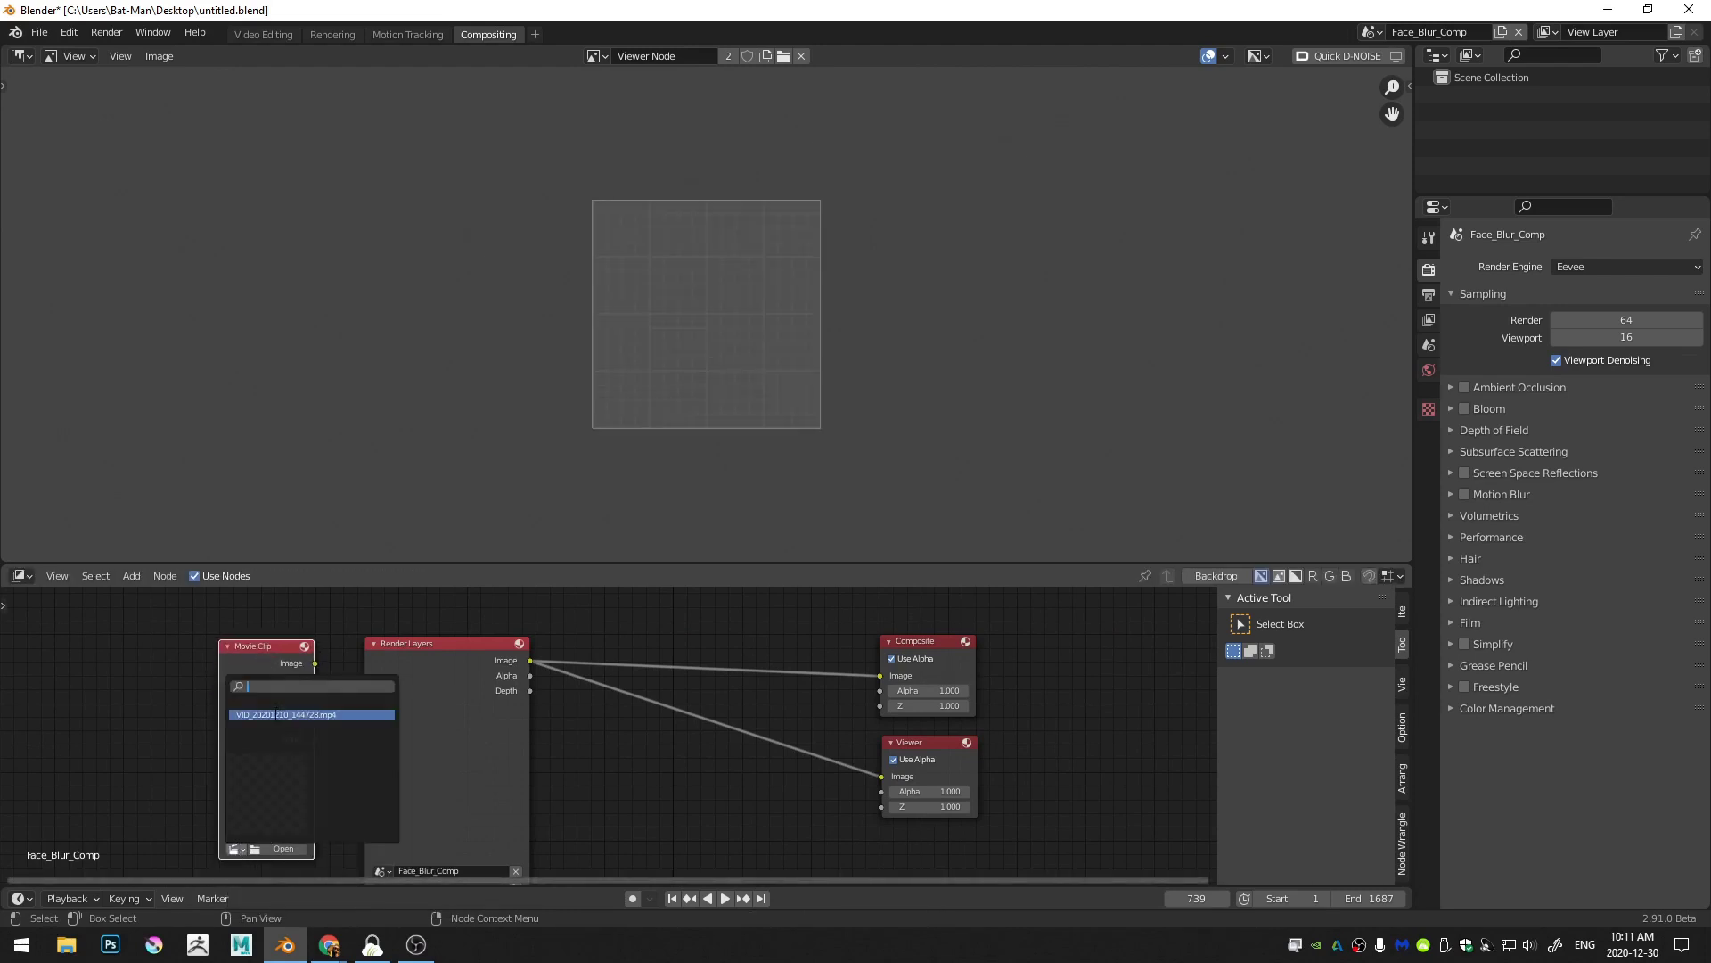
pyautogui.click(285, 714)
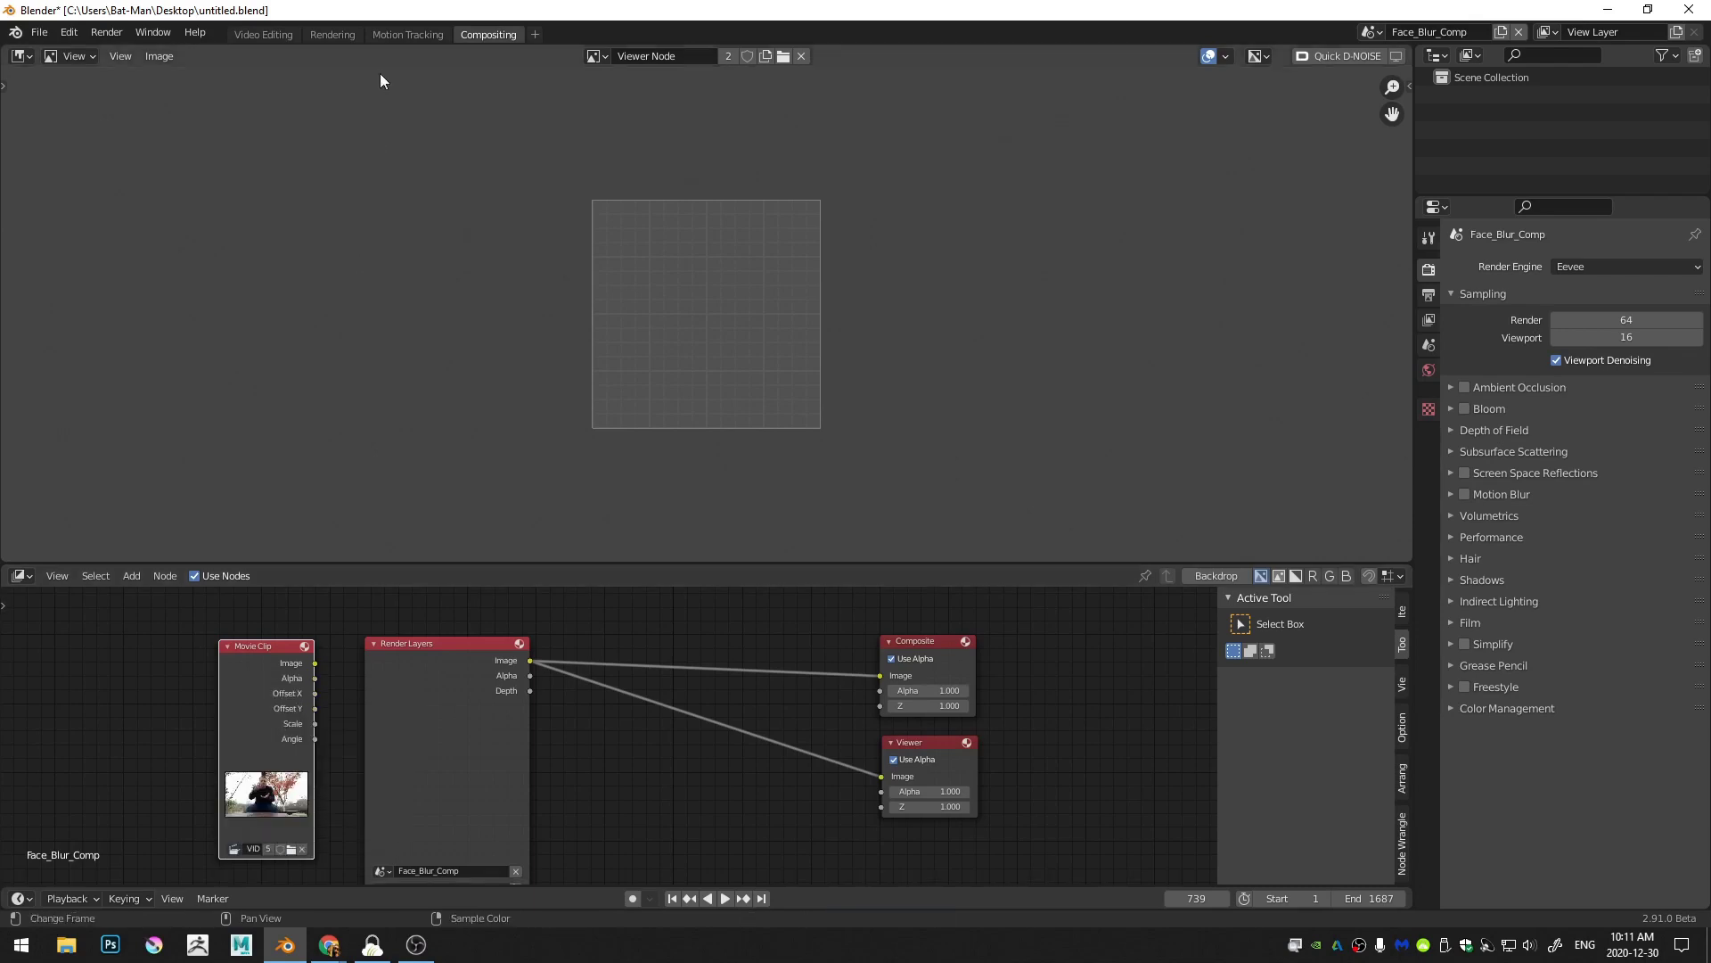
pyautogui.click(405, 34)
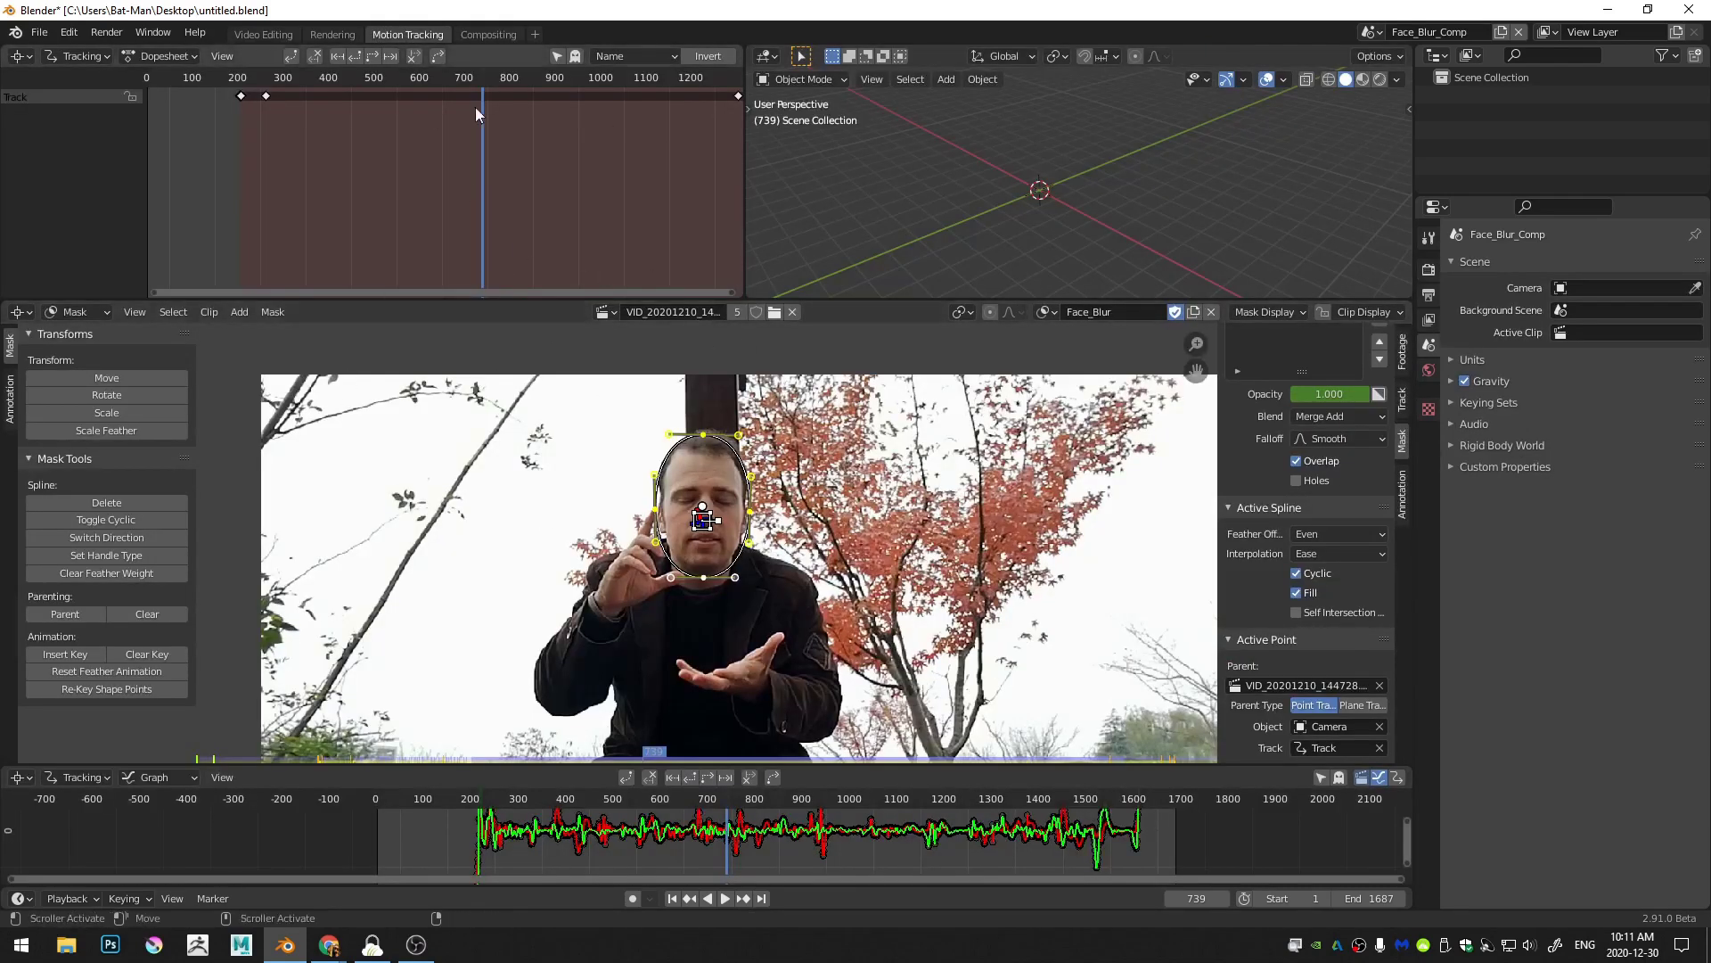
pyautogui.click(479, 34)
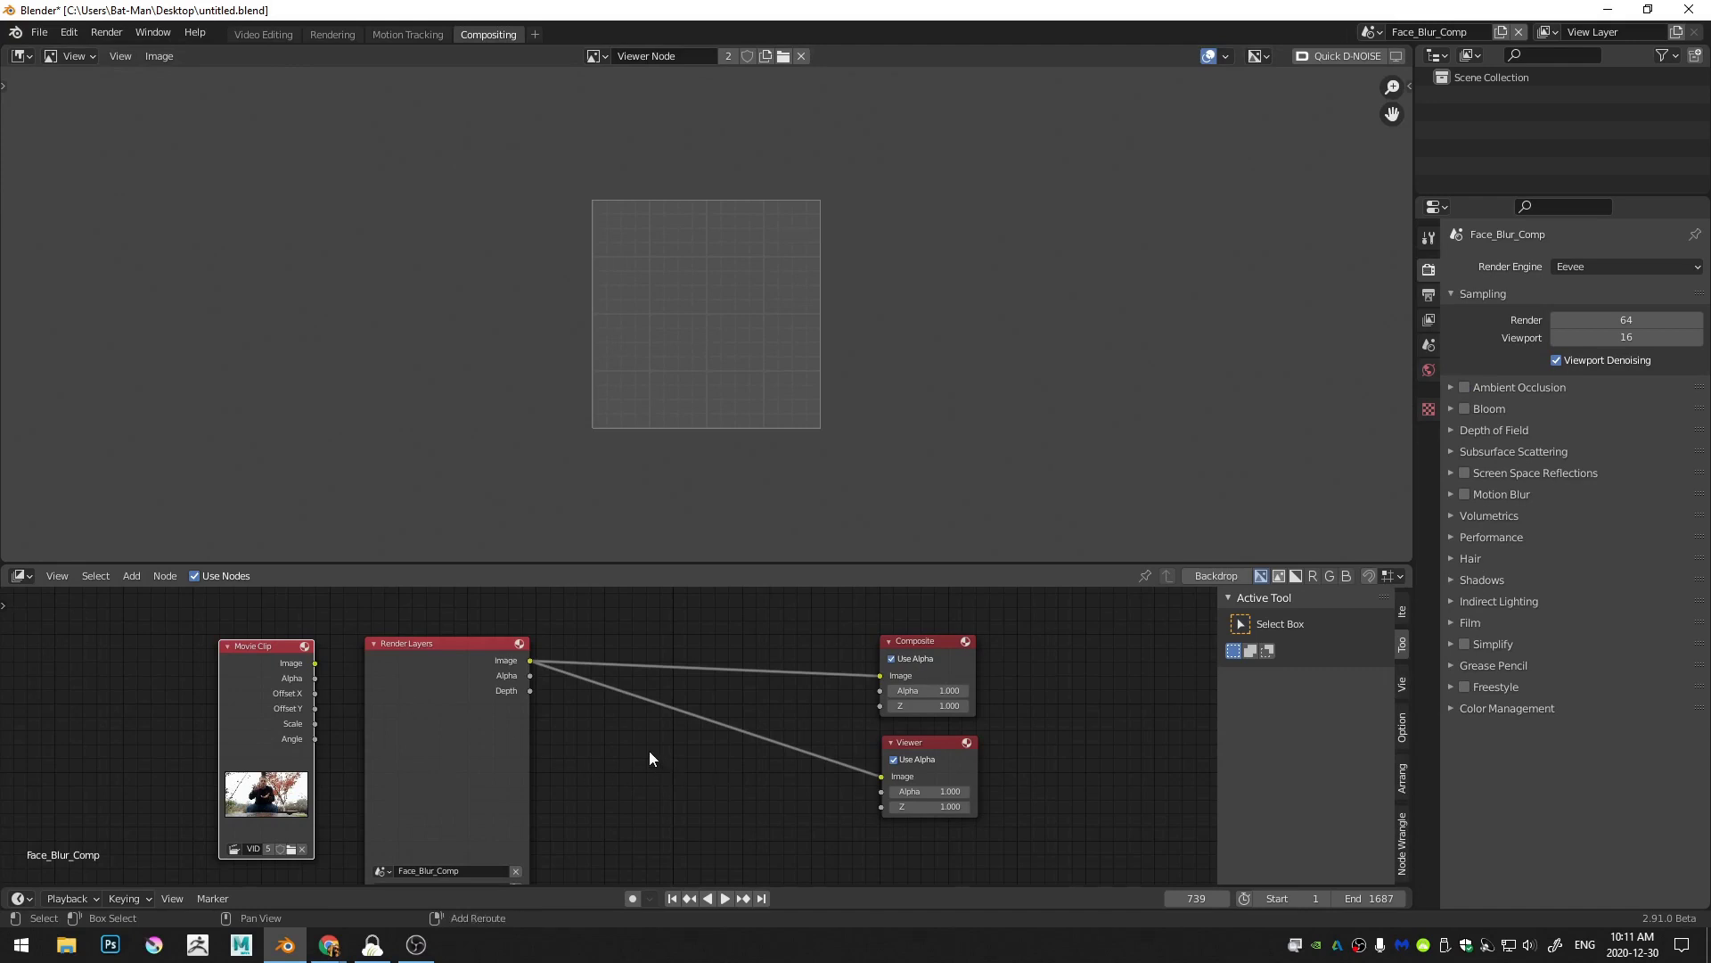
# Step: Add a Reroute node before the output nodes and link it to the Image inputs of Composite and Viewer
pyautogui.hotkey('shift', 'a')
pyautogui.click(592, 722)
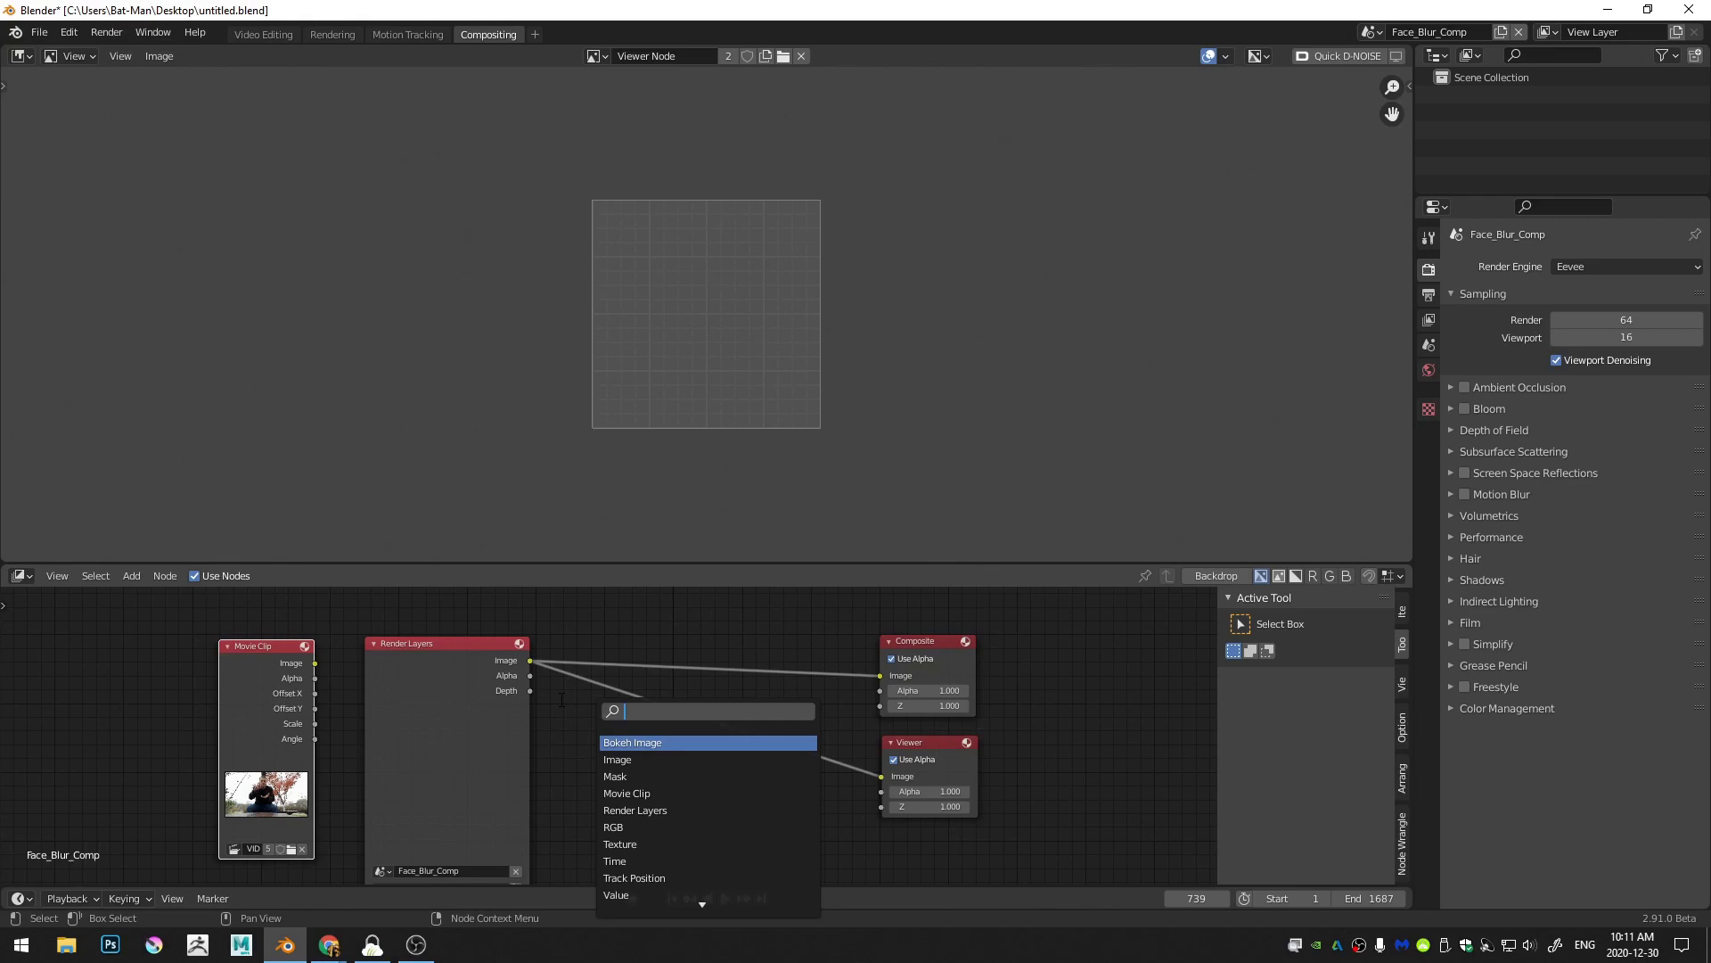
pyautogui.write('rer')
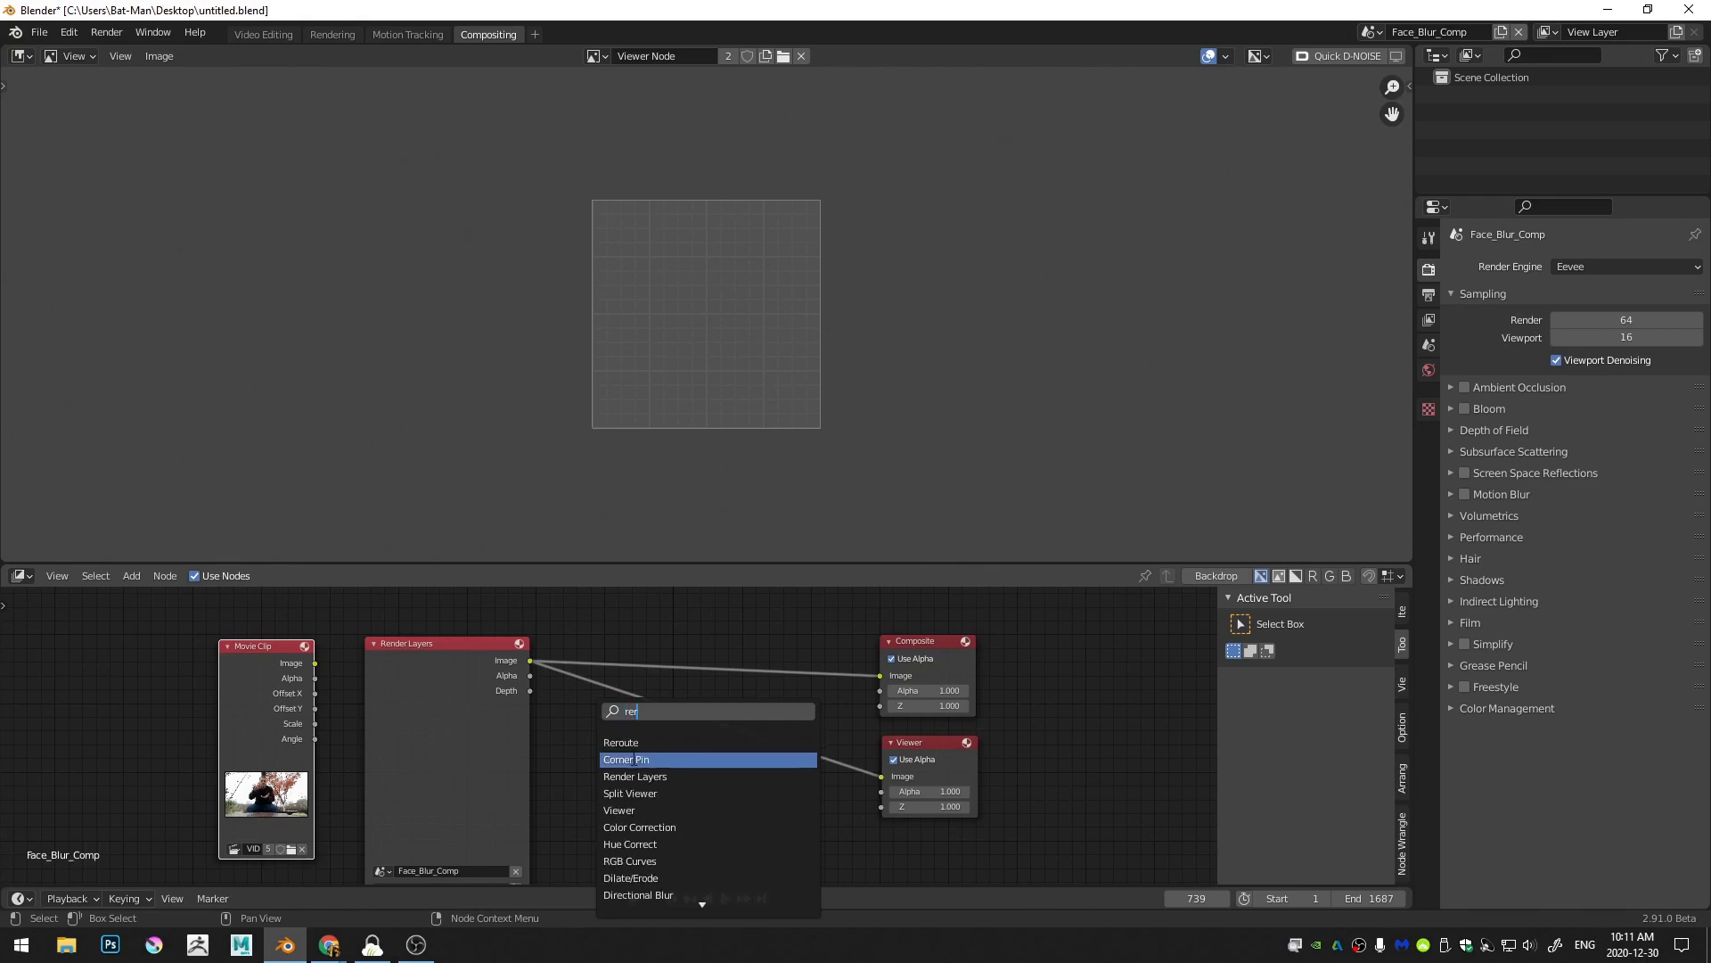
pyautogui.click(632, 744)
pyautogui.click(829, 745)
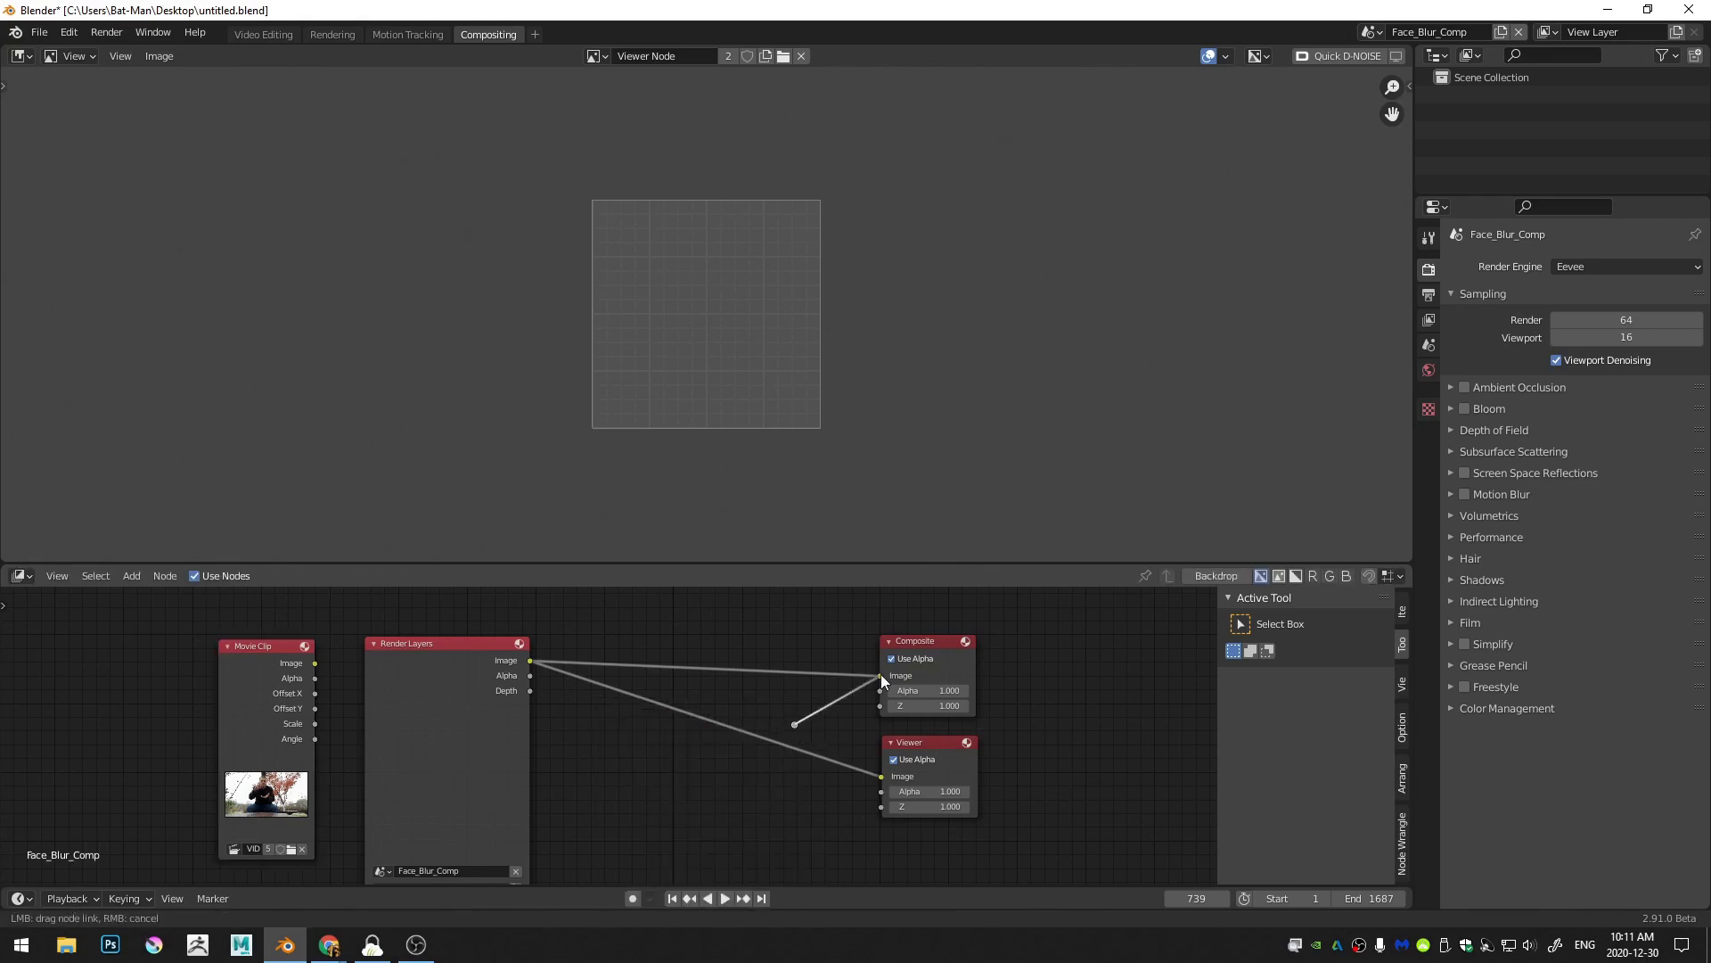
pyautogui.moveTo(881, 674); pyautogui.dragTo(883, 779)
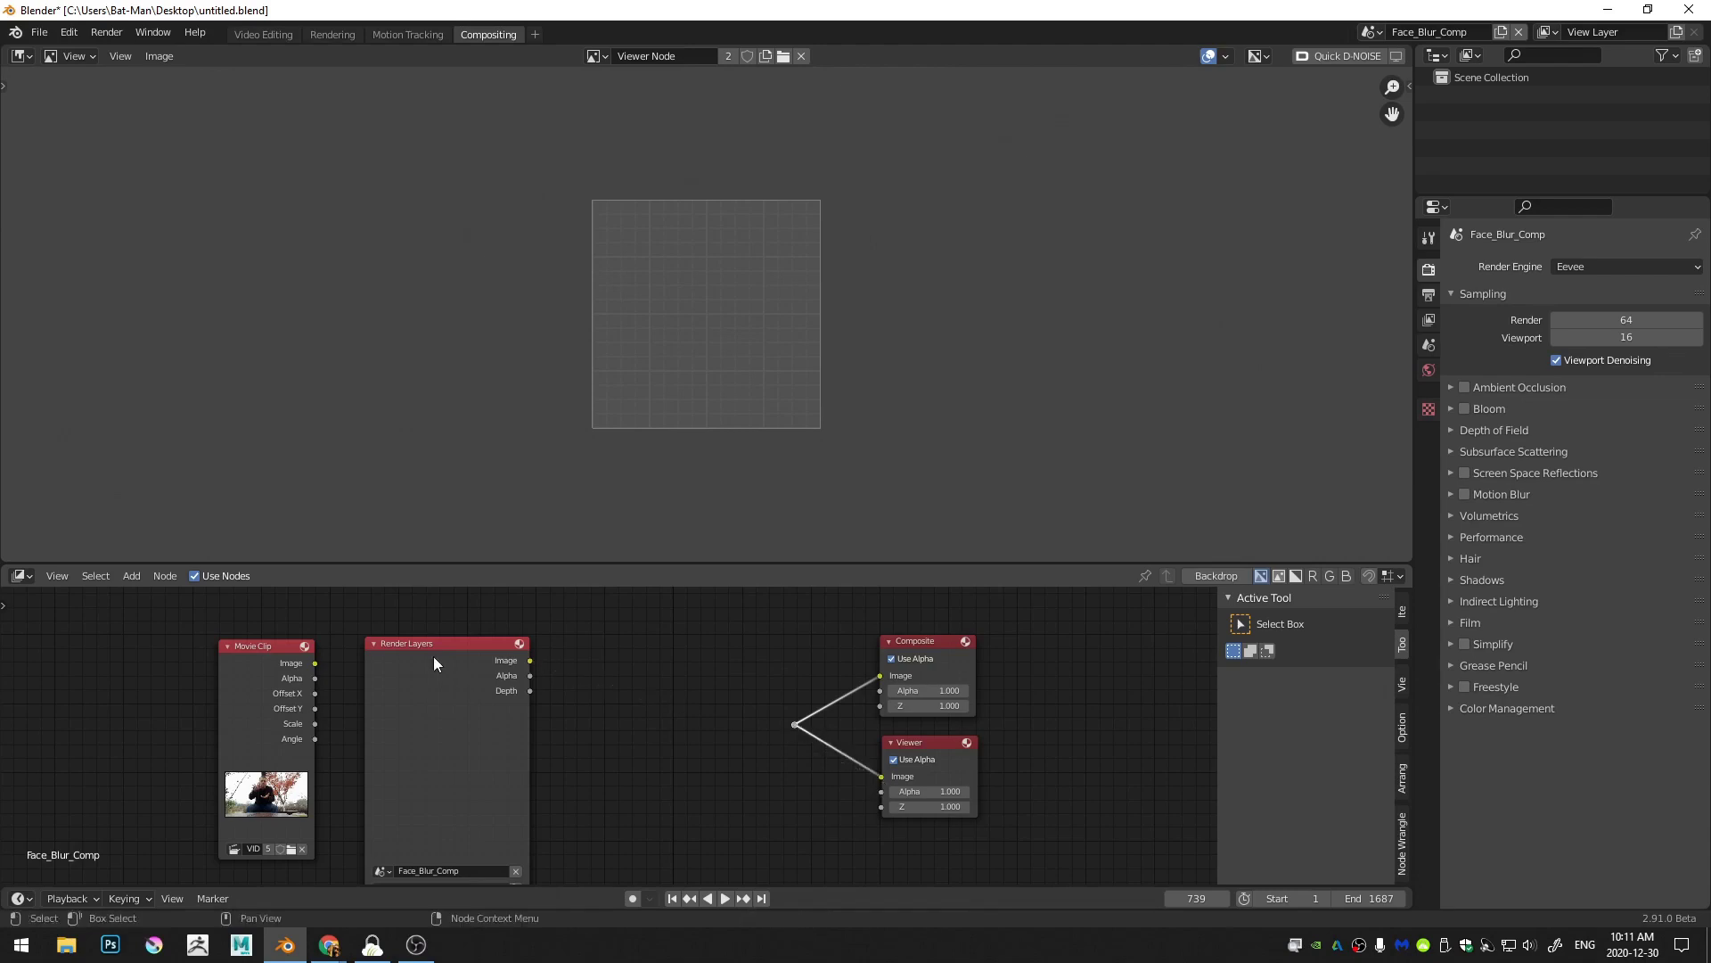
# Step: Delete the Render Layers node and link the Movie Clip's Image output to the reroute
pyautogui.press('x')
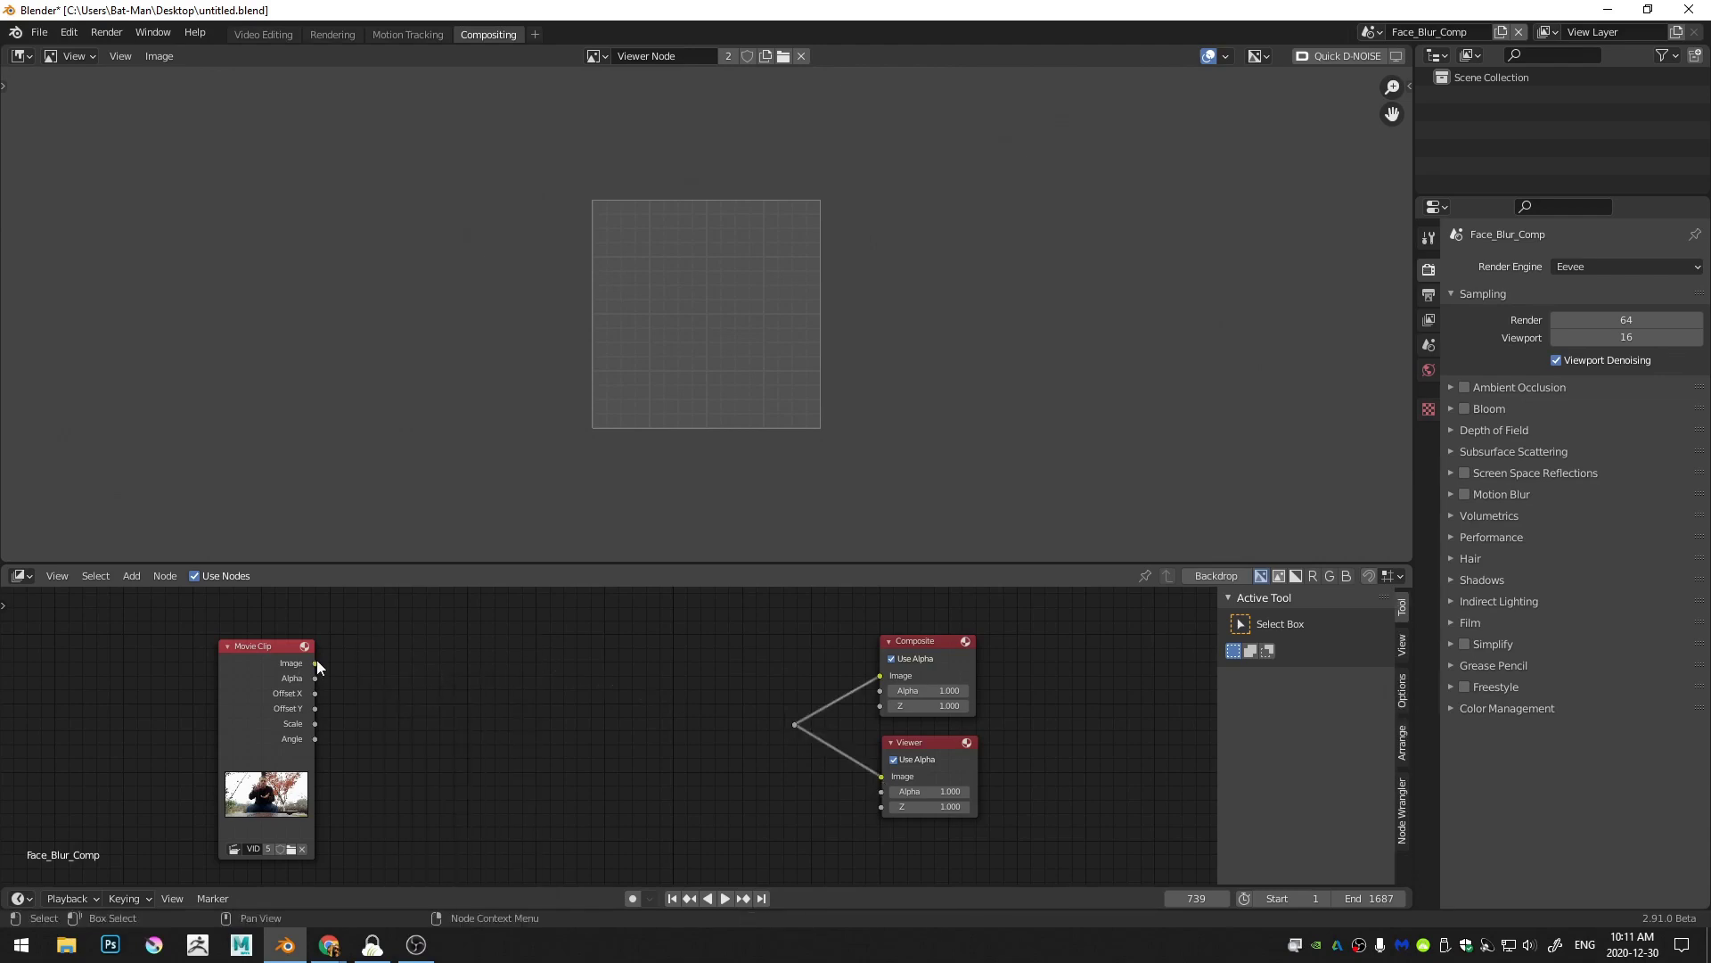
pyautogui.moveTo(315, 663); pyautogui.dragTo(808, 720)
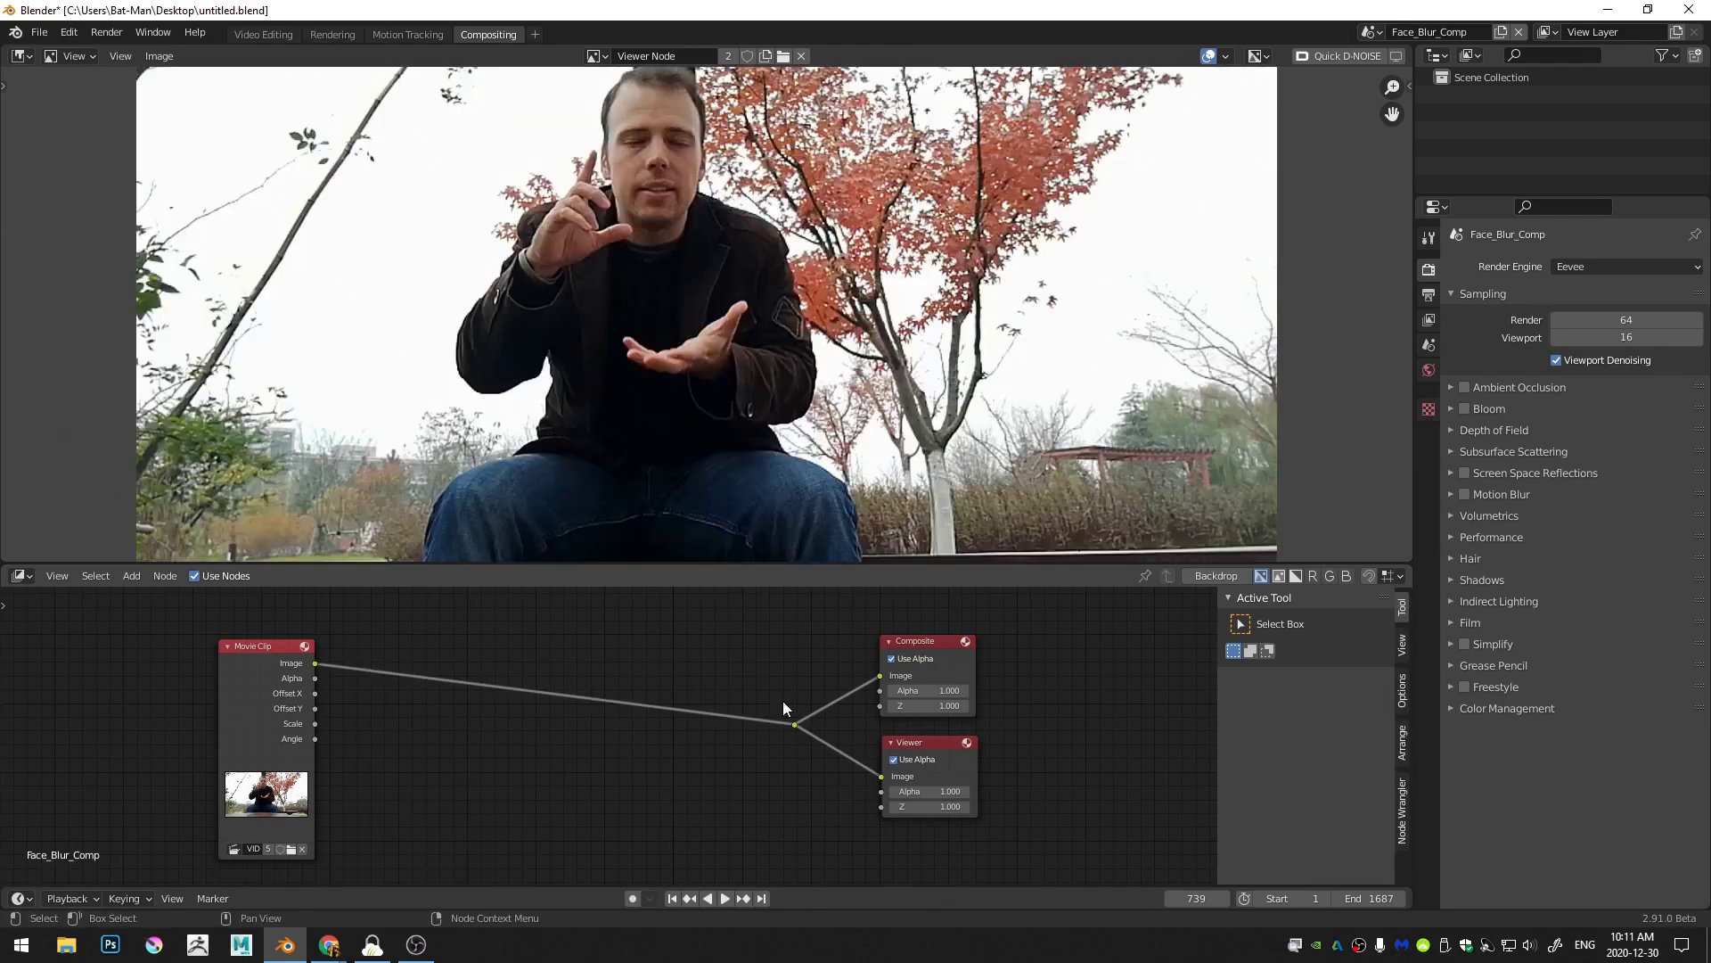
pyautogui.scroll(-3, 517, 749)
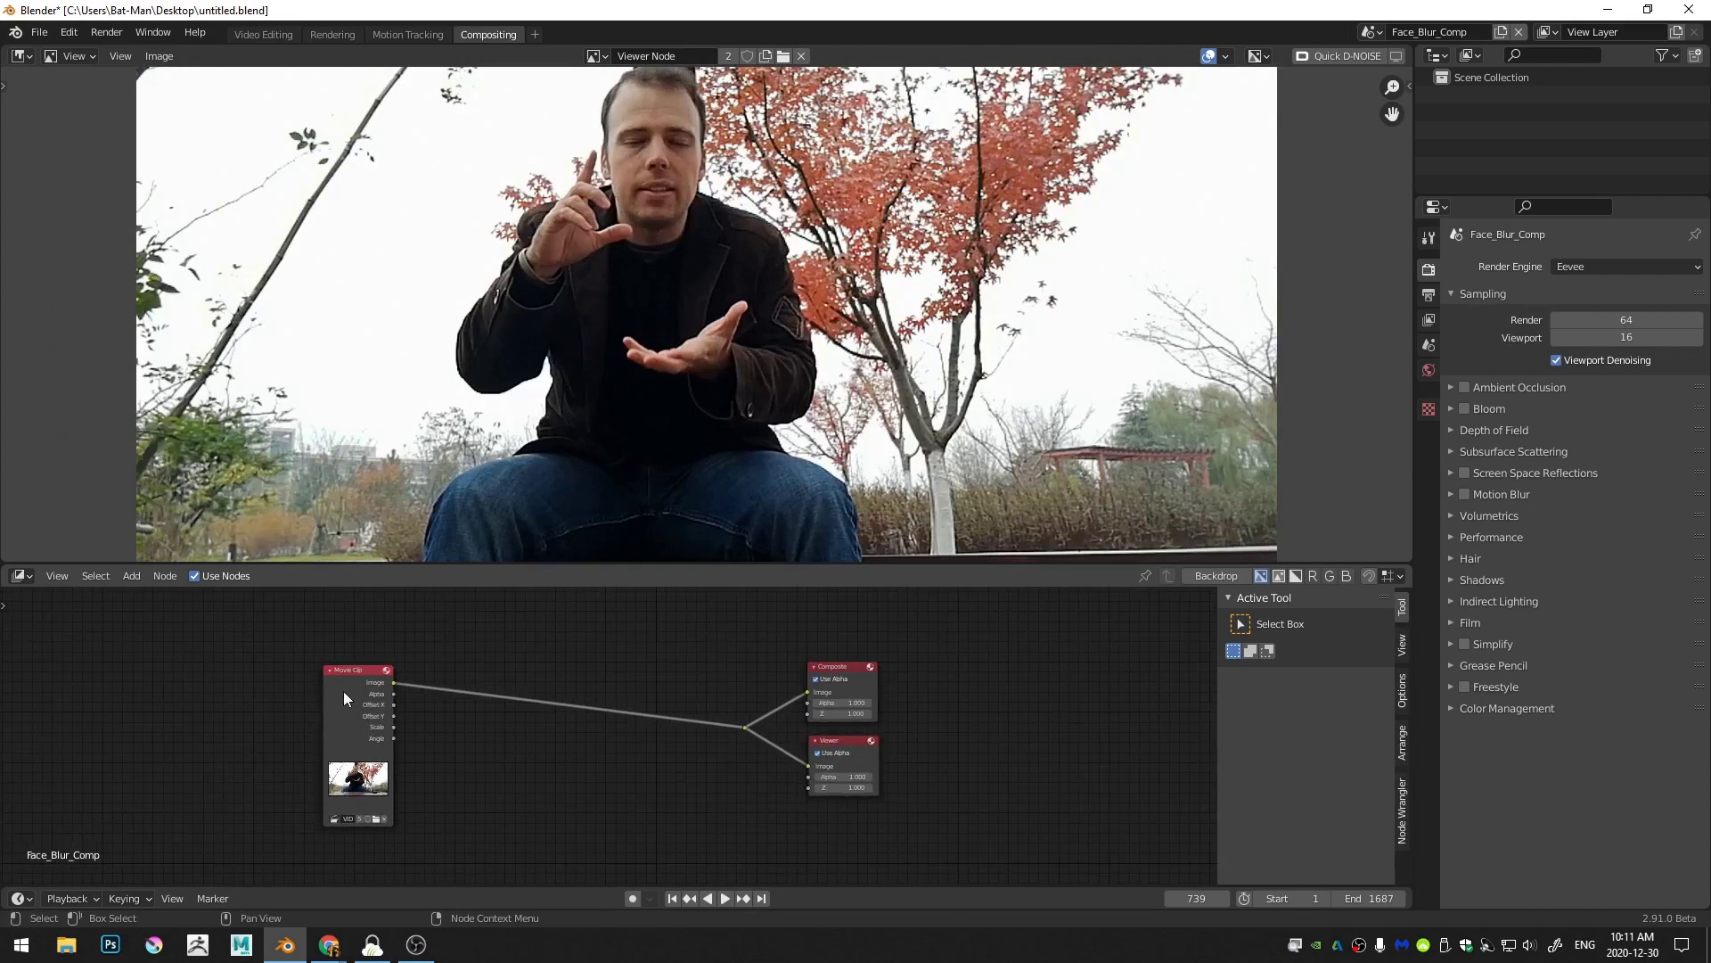
pyautogui.moveTo(501, 765); pyautogui.dragTo(556, 800, button='middle')
pyautogui.scroll(-2, 656, 319)
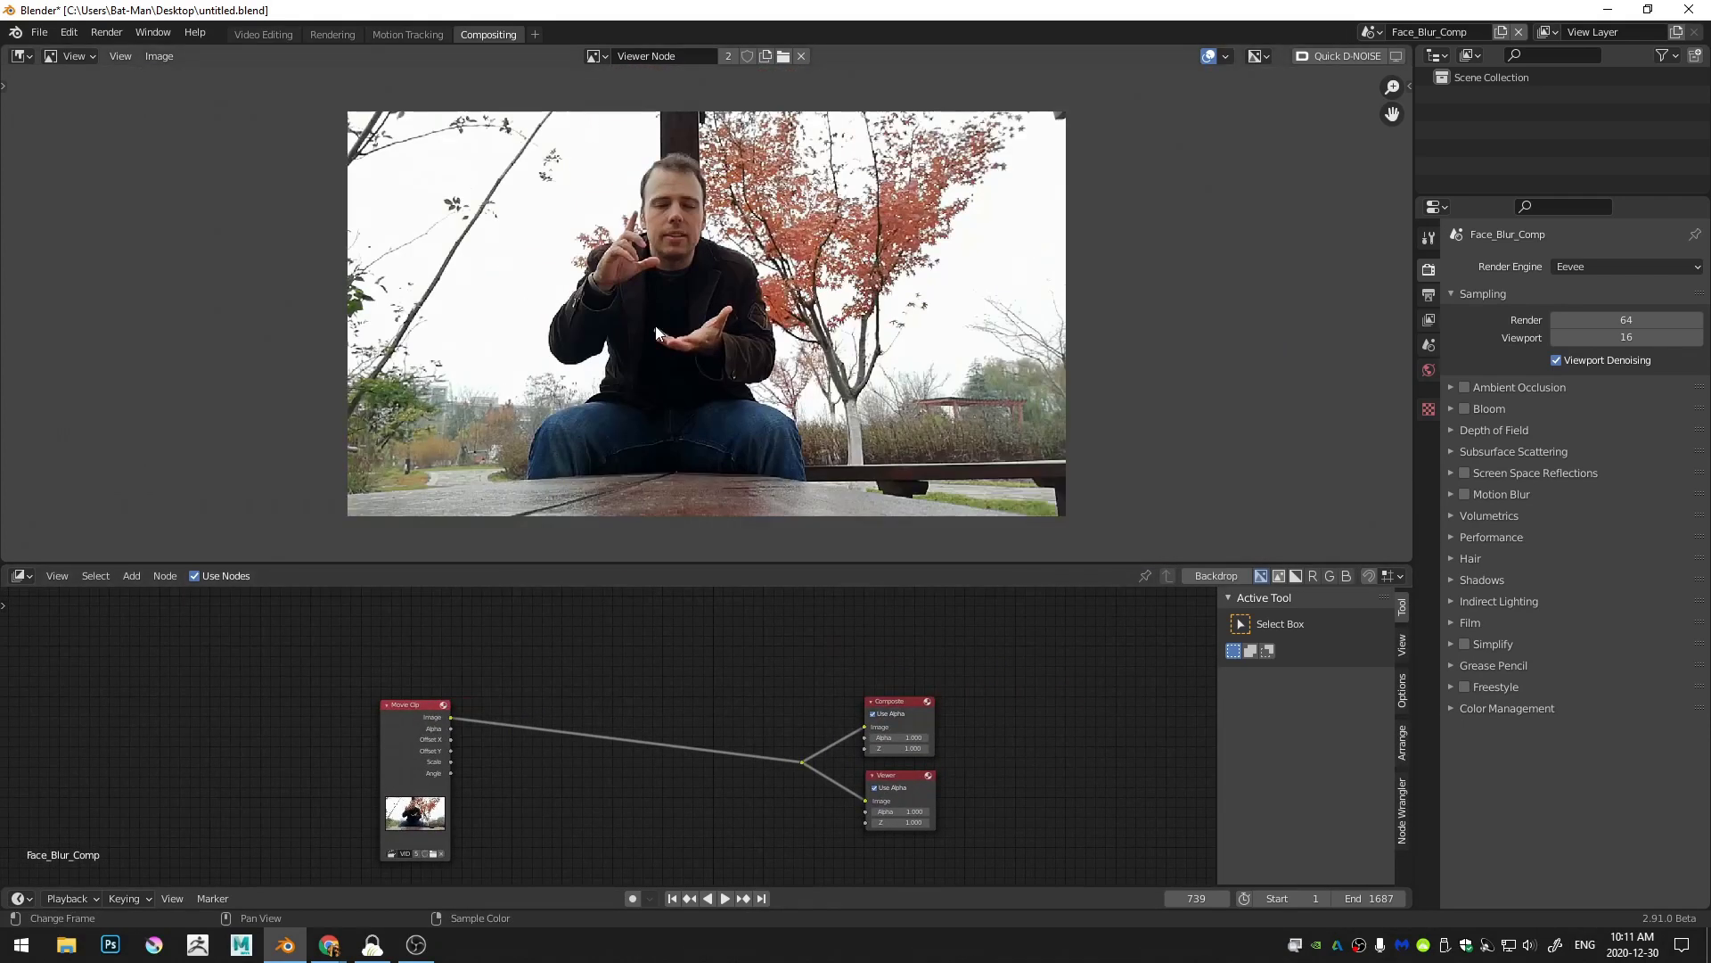
pyautogui.moveTo(658, 312); pyautogui.dragTo(646, 318, button='middle')
pyautogui.scroll(2, 537, 703)
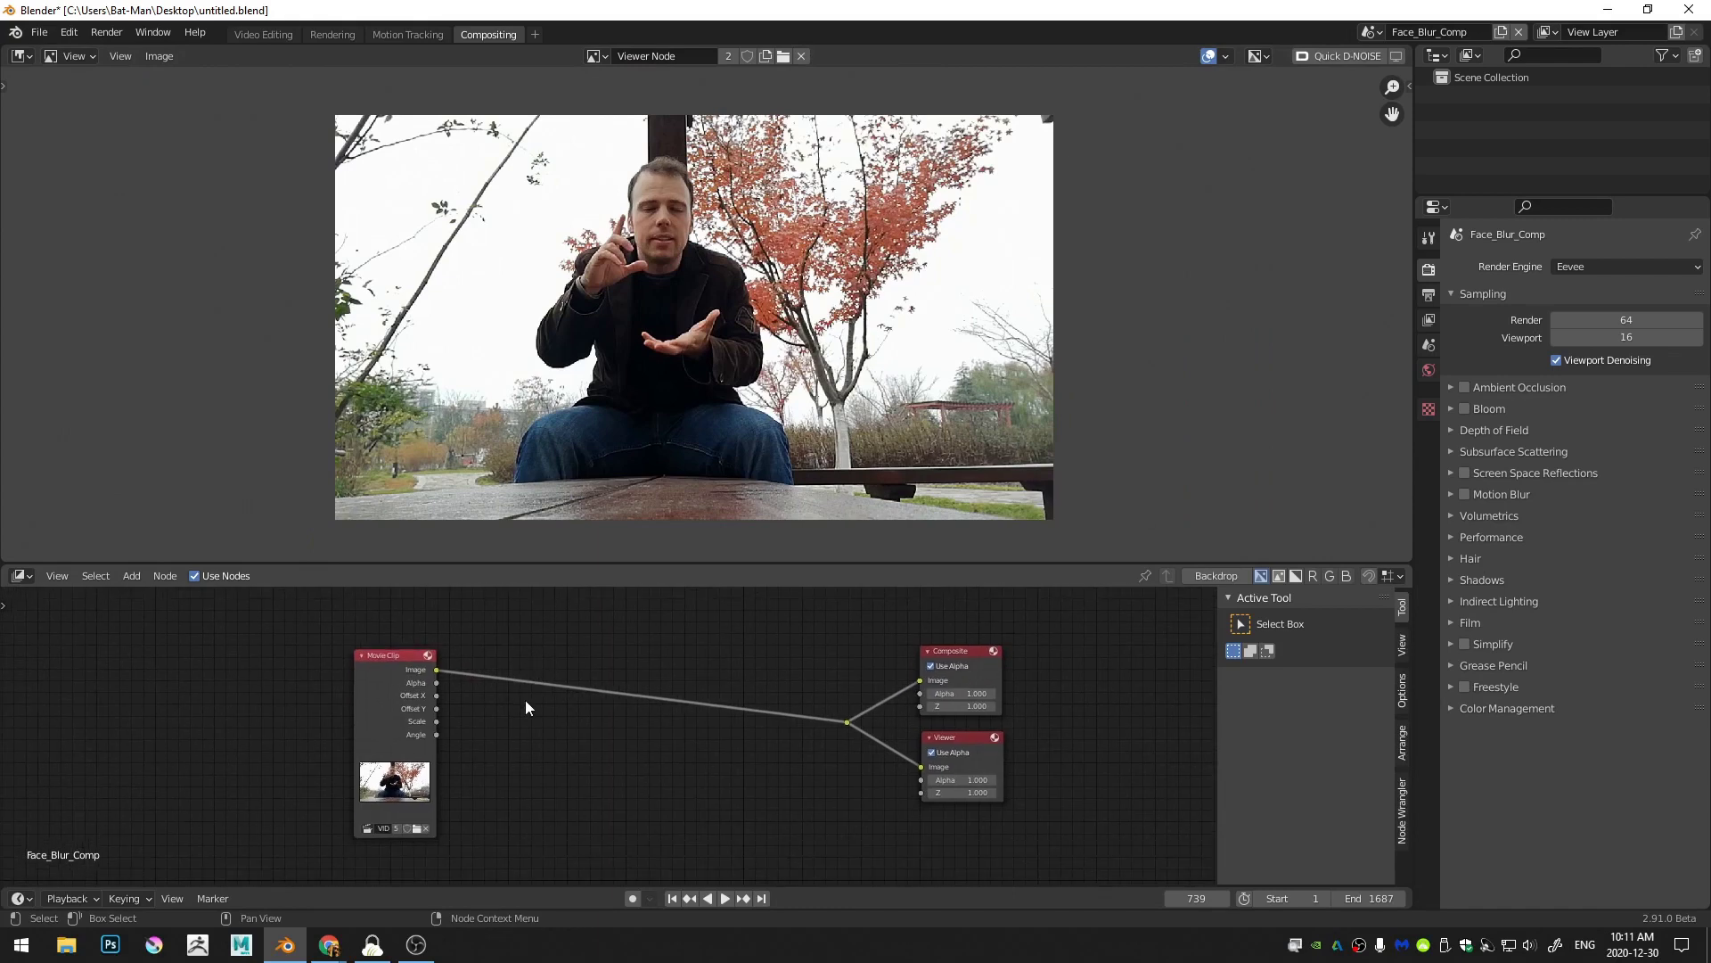
# Step: Insert an Alpha Over node before the reroute and link the Movie Clip's Image output to its second Image input as well
pyautogui.hotkey('shift', 'a')
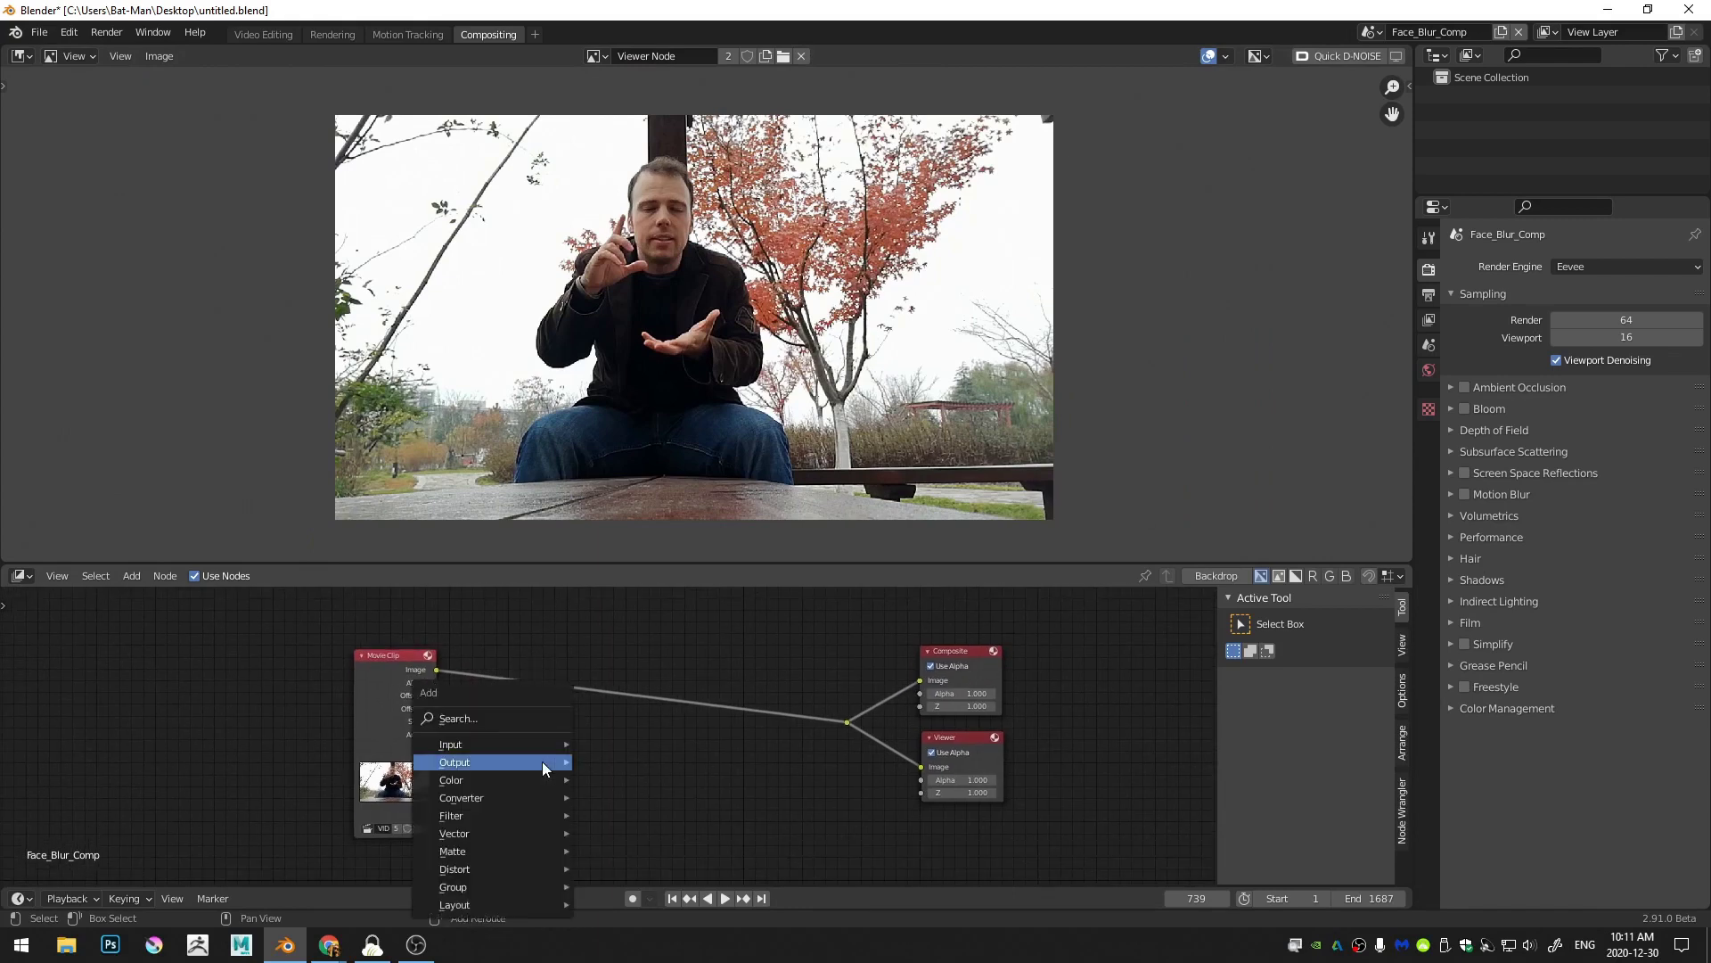
pyautogui.click(515, 717)
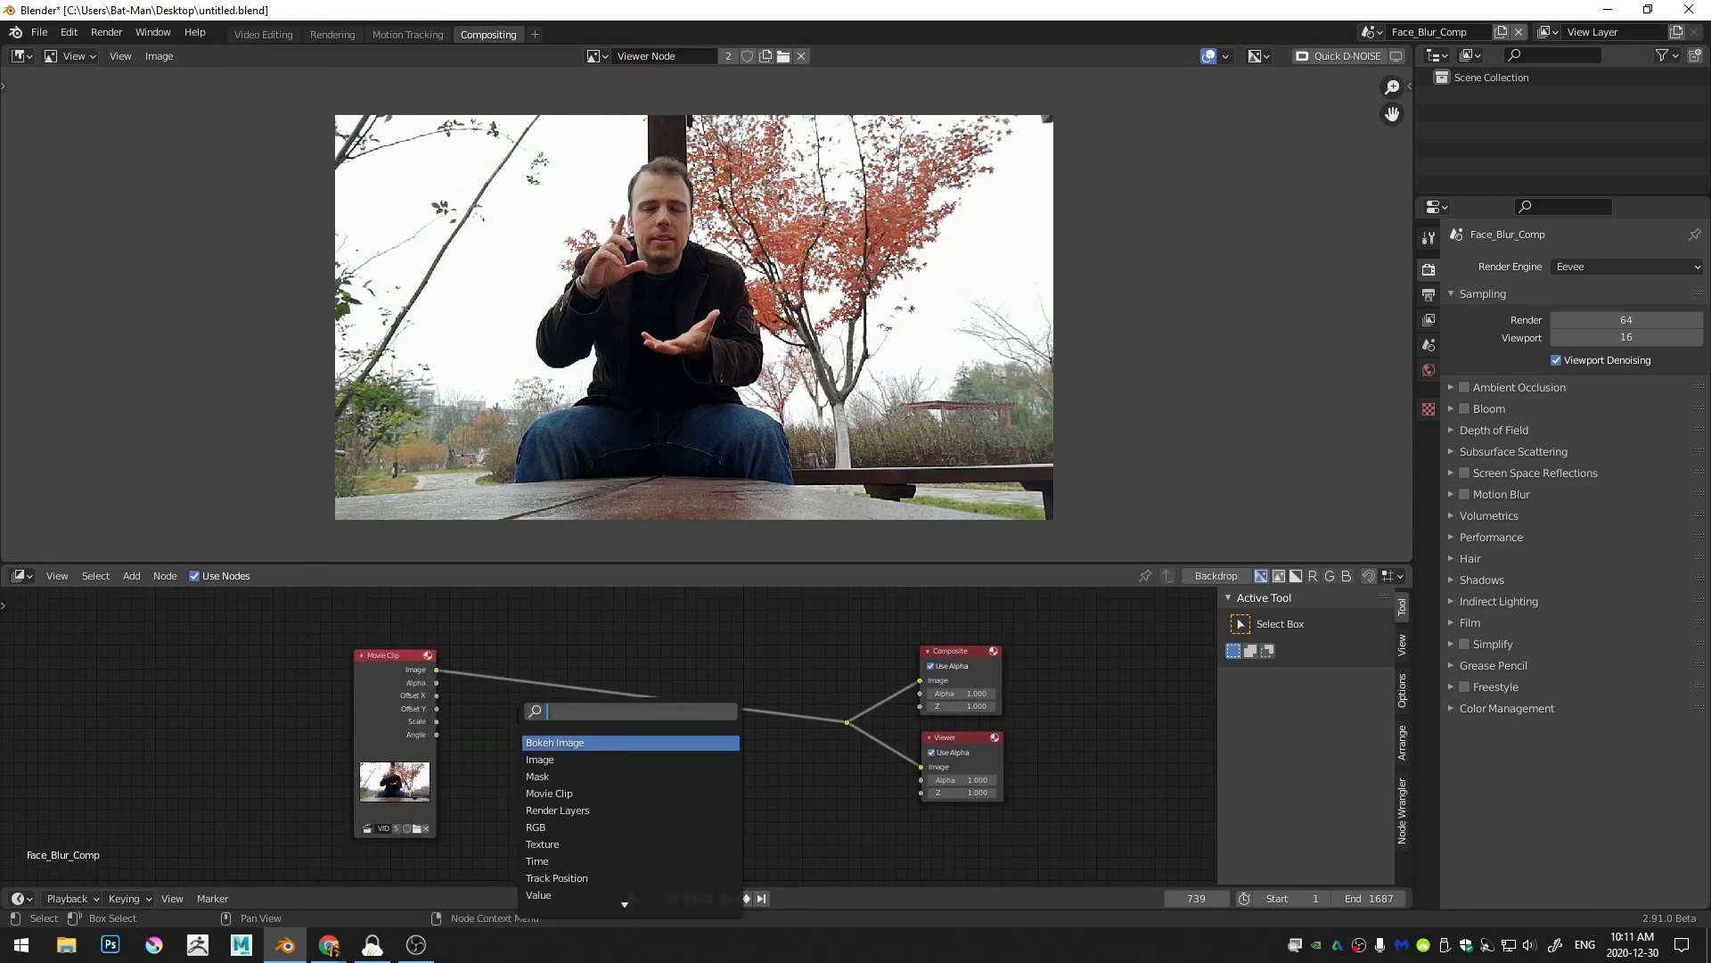
pyautogui.write('a')
pyautogui.press('Return')
pyautogui.click(667, 657)
pyautogui.moveTo(438, 672); pyautogui.dragTo(659, 743)
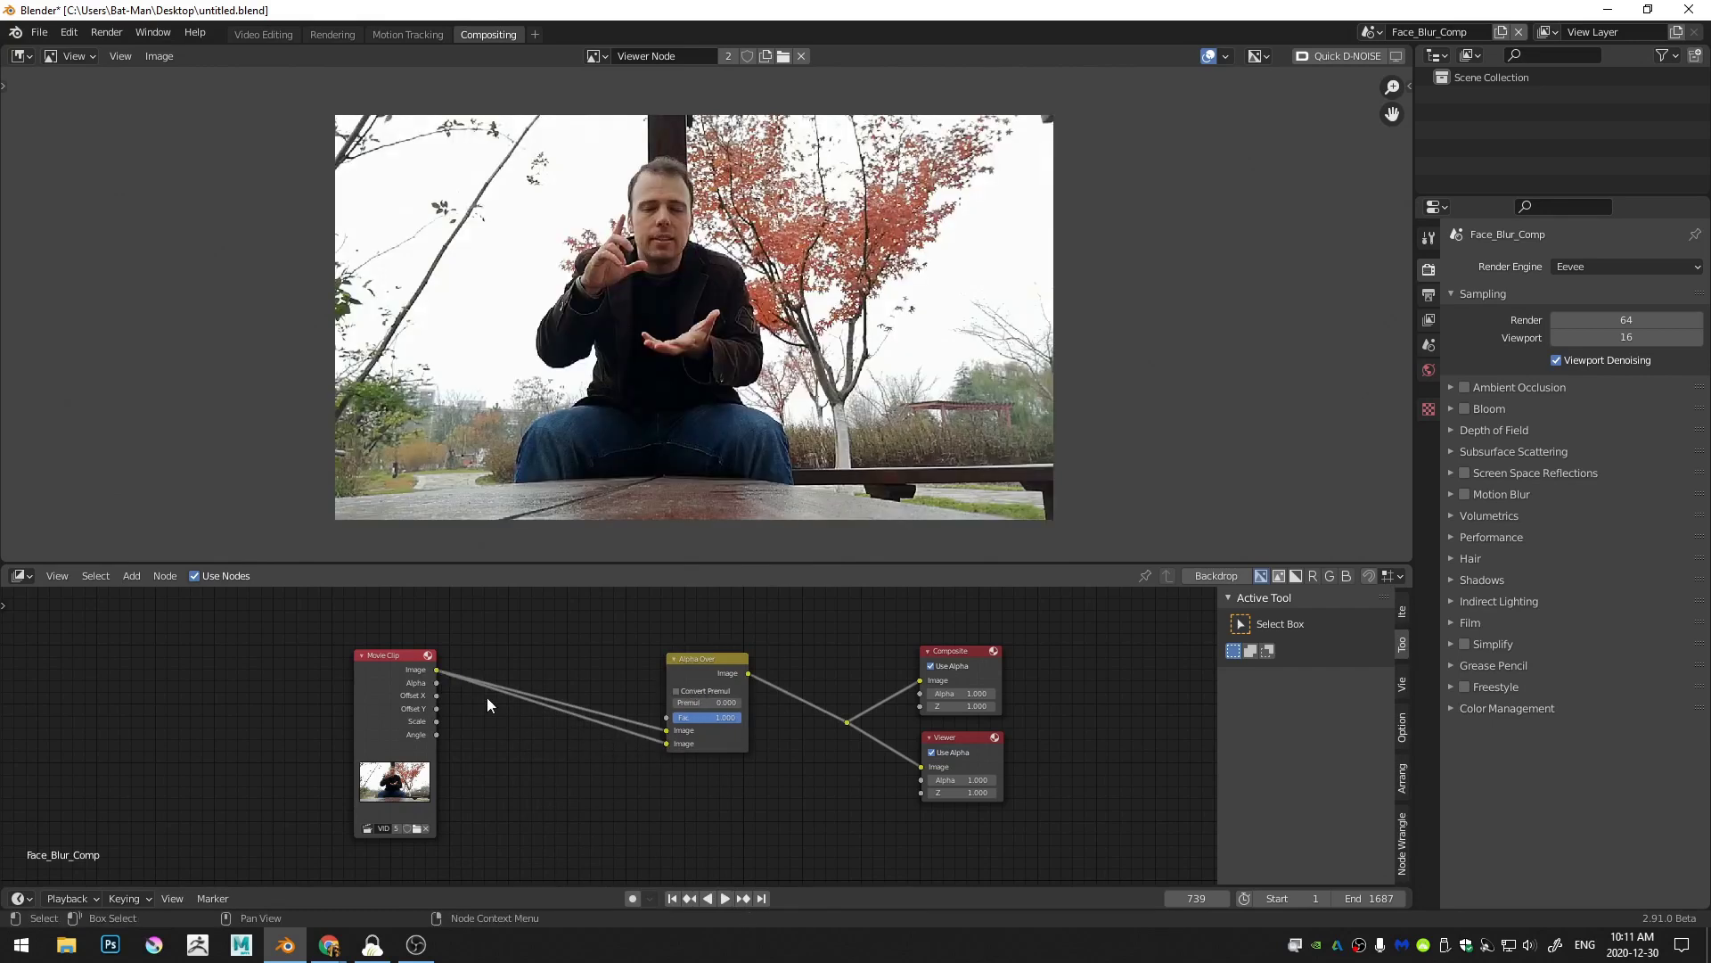
# Step: Insert a Blur node on the link between the Movie Clip and the Alpha Over's second Image input
pyautogui.hotkey('shift', 'a')
pyautogui.click(489, 697)
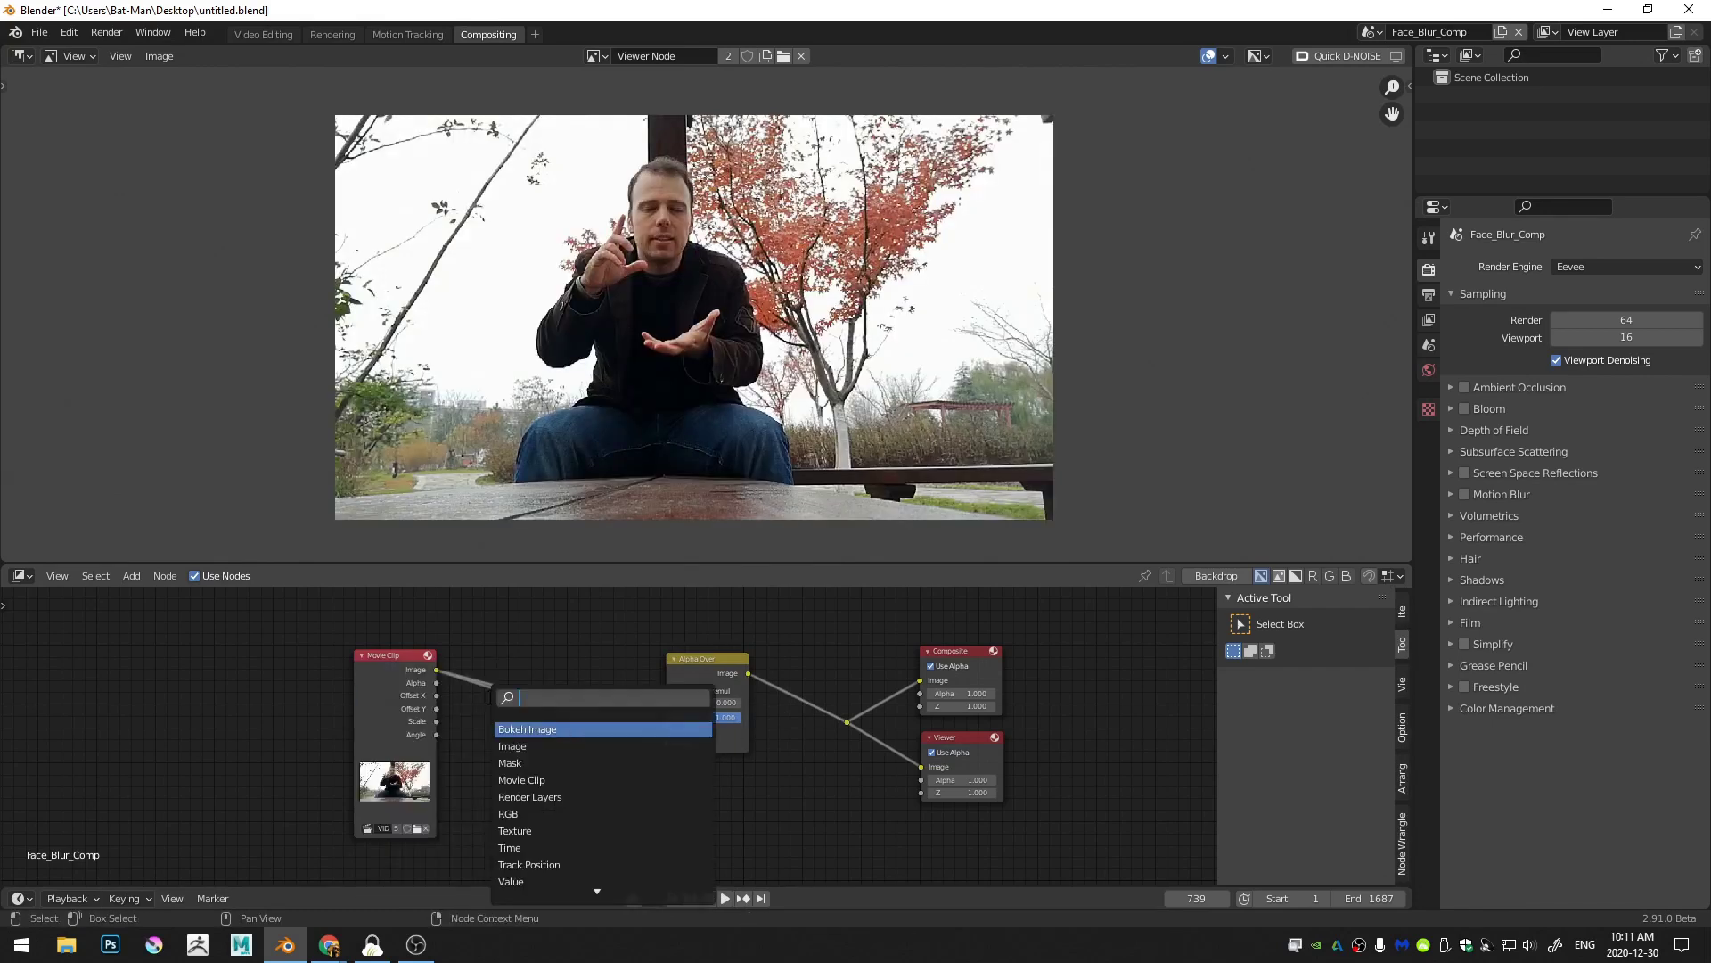
pyautogui.write('blur')
pyautogui.press('Return')
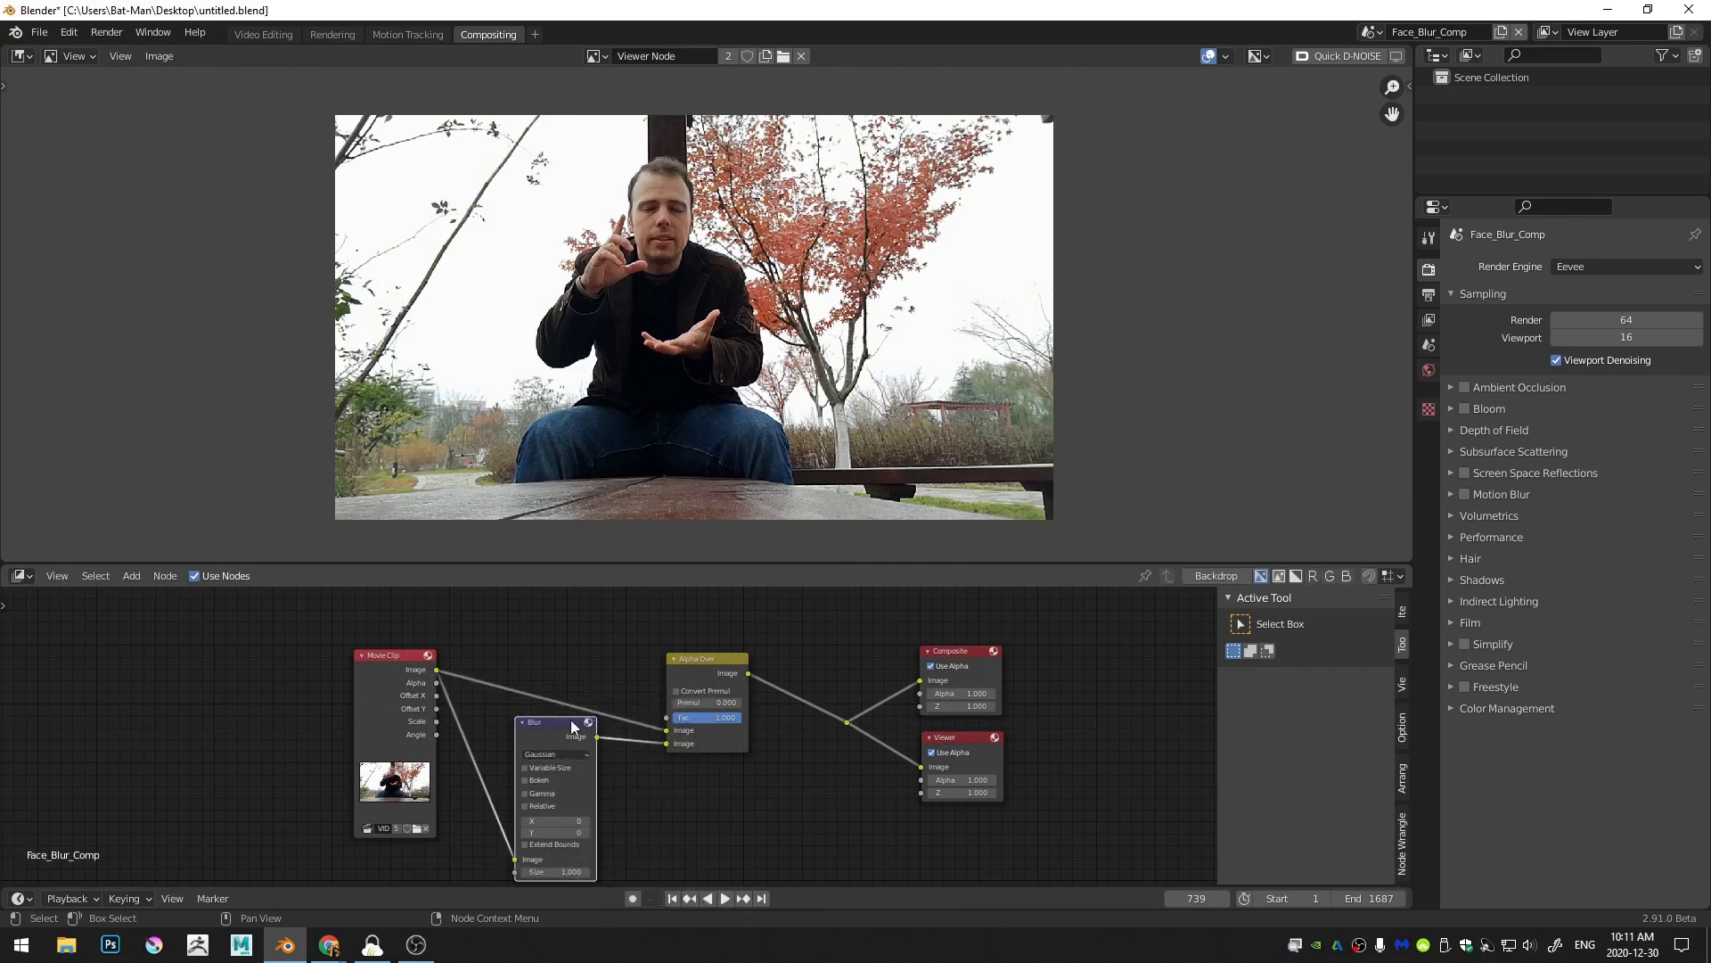
pyautogui.click(558, 729)
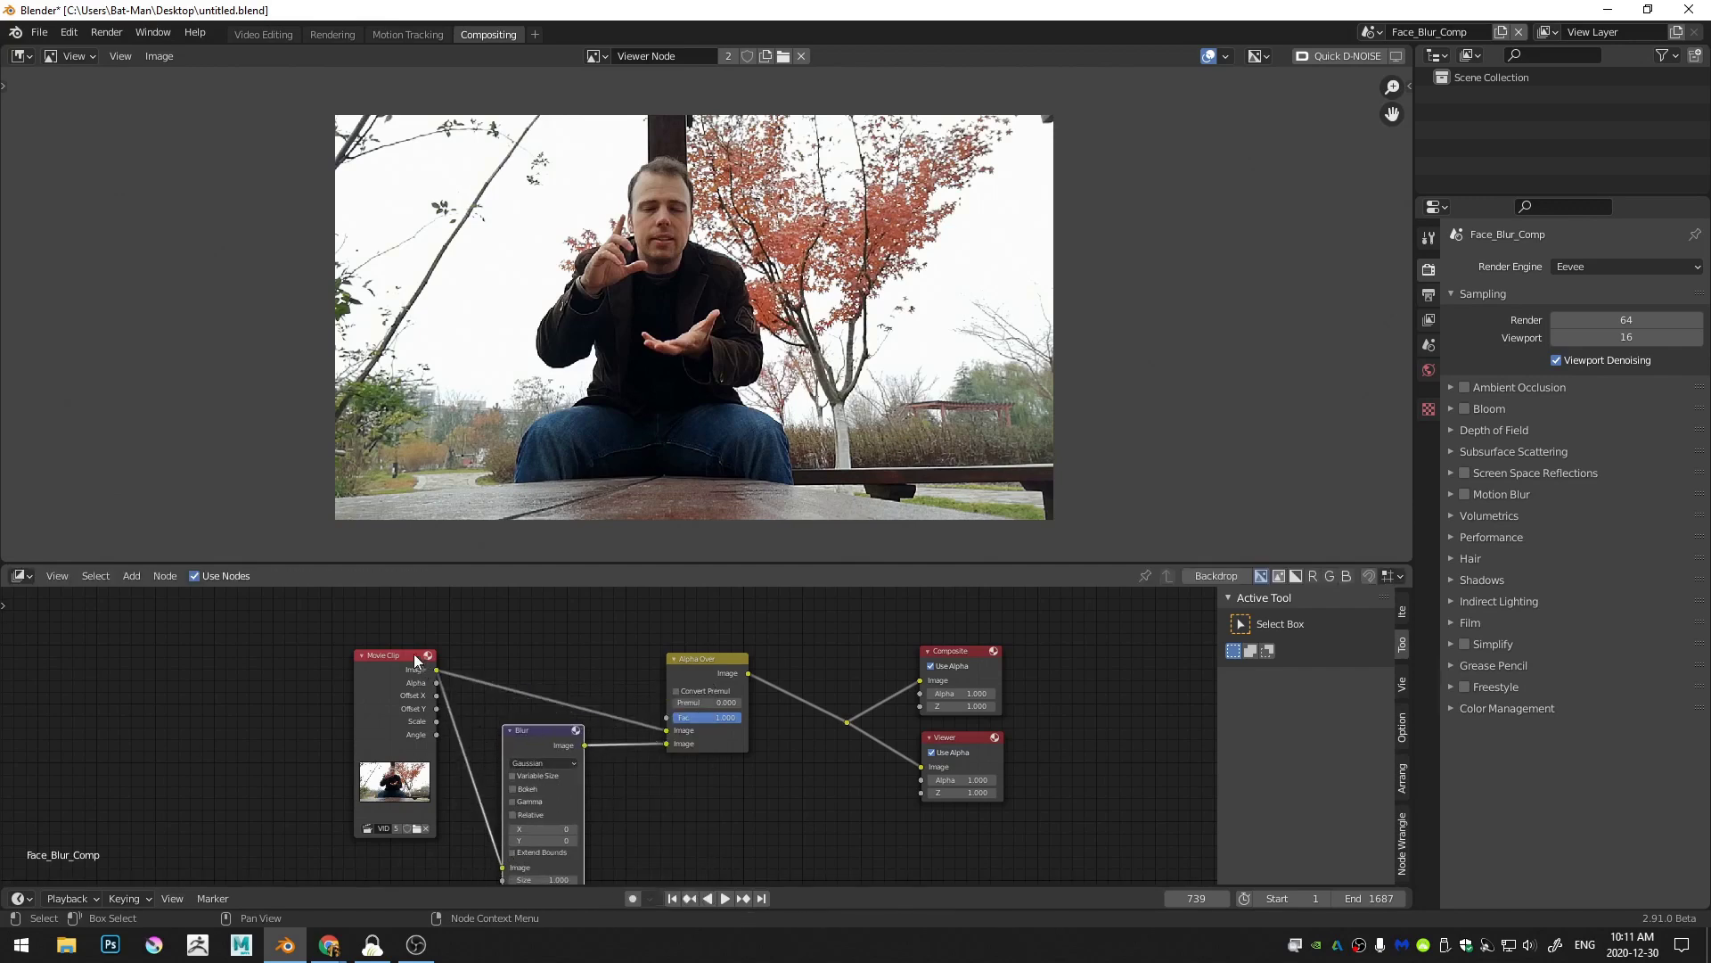
pyautogui.moveTo(547, 735); pyautogui.dragTo(556, 735)
# Step: Try 15 for the Blur node's X and Y sizes and settle on 30 for both
pyautogui.moveTo(557, 801); pyautogui.dragTo(567, 741, button='middle')
pyautogui.click(569, 768)
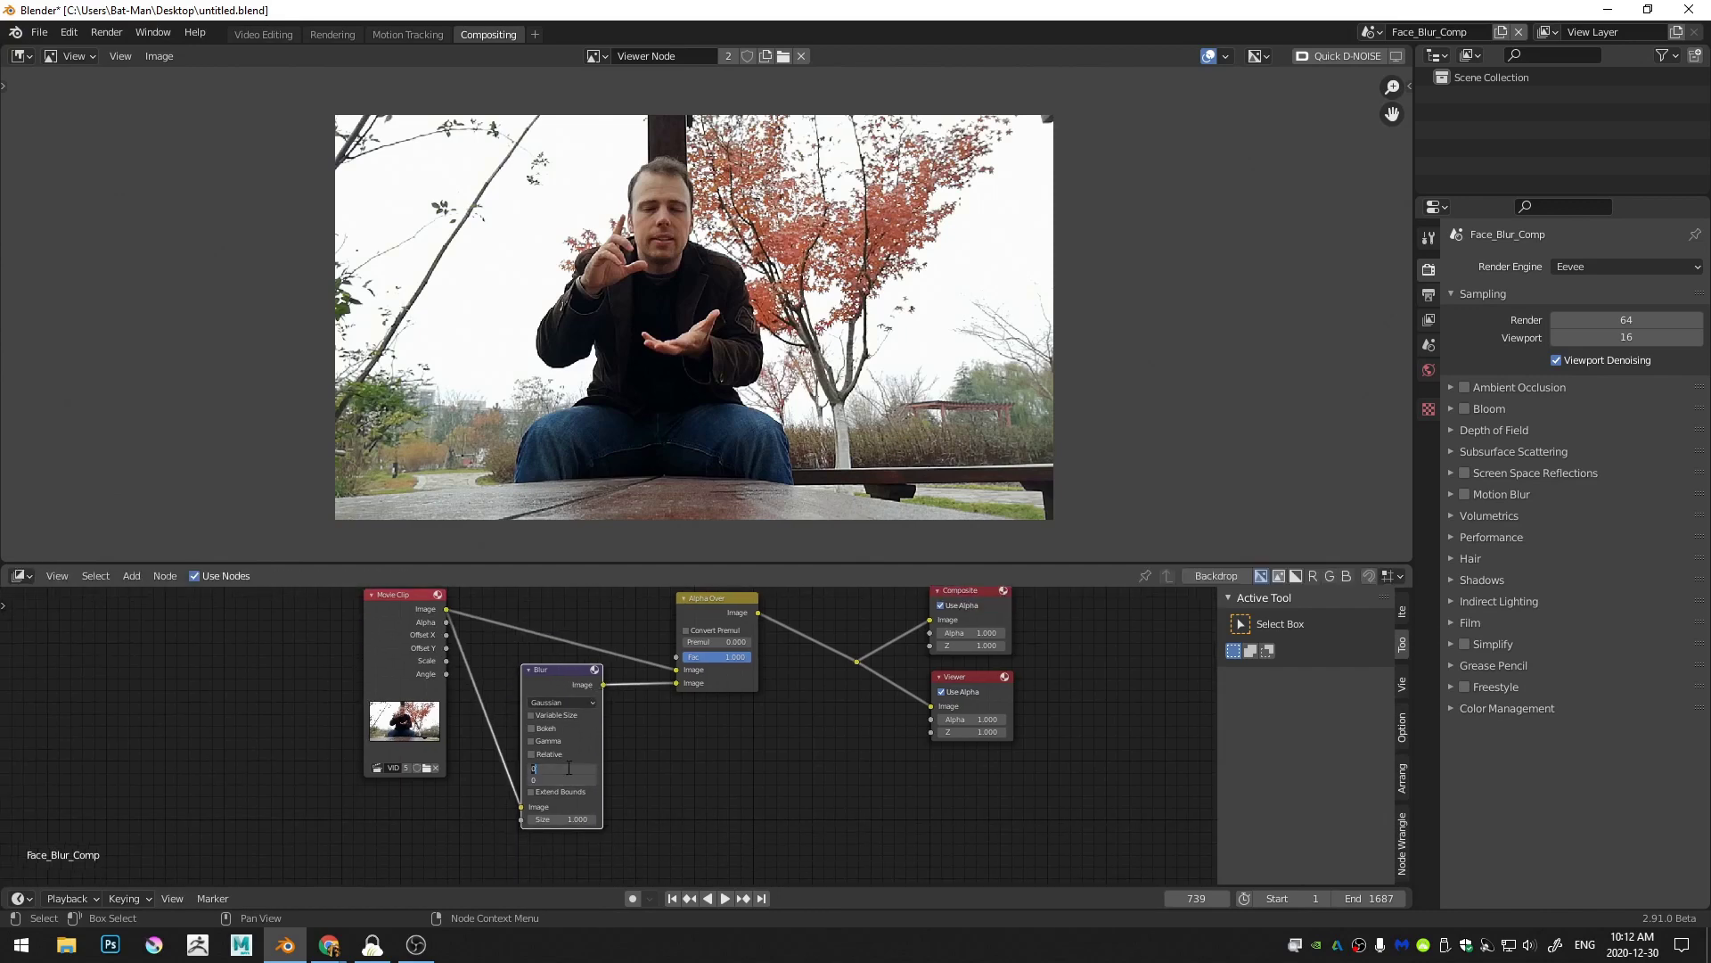
pyautogui.write('15')
pyautogui.press('Return')
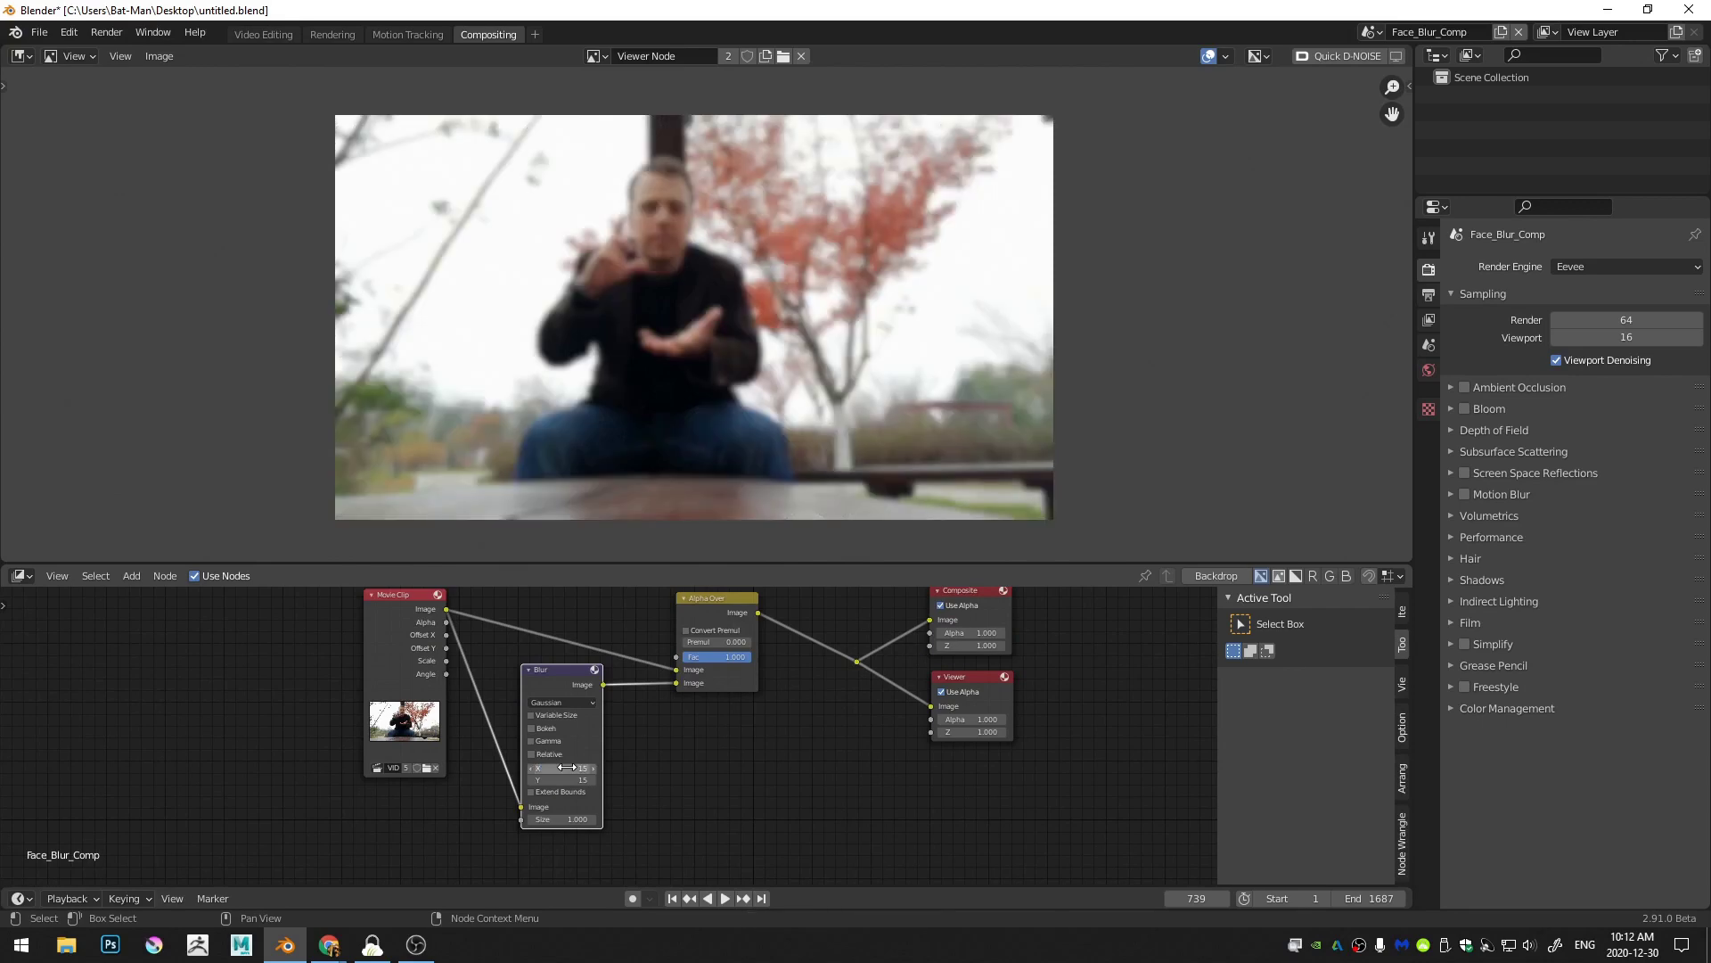
pyautogui.click(567, 768)
pyautogui.write('30')
pyautogui.press('Return')
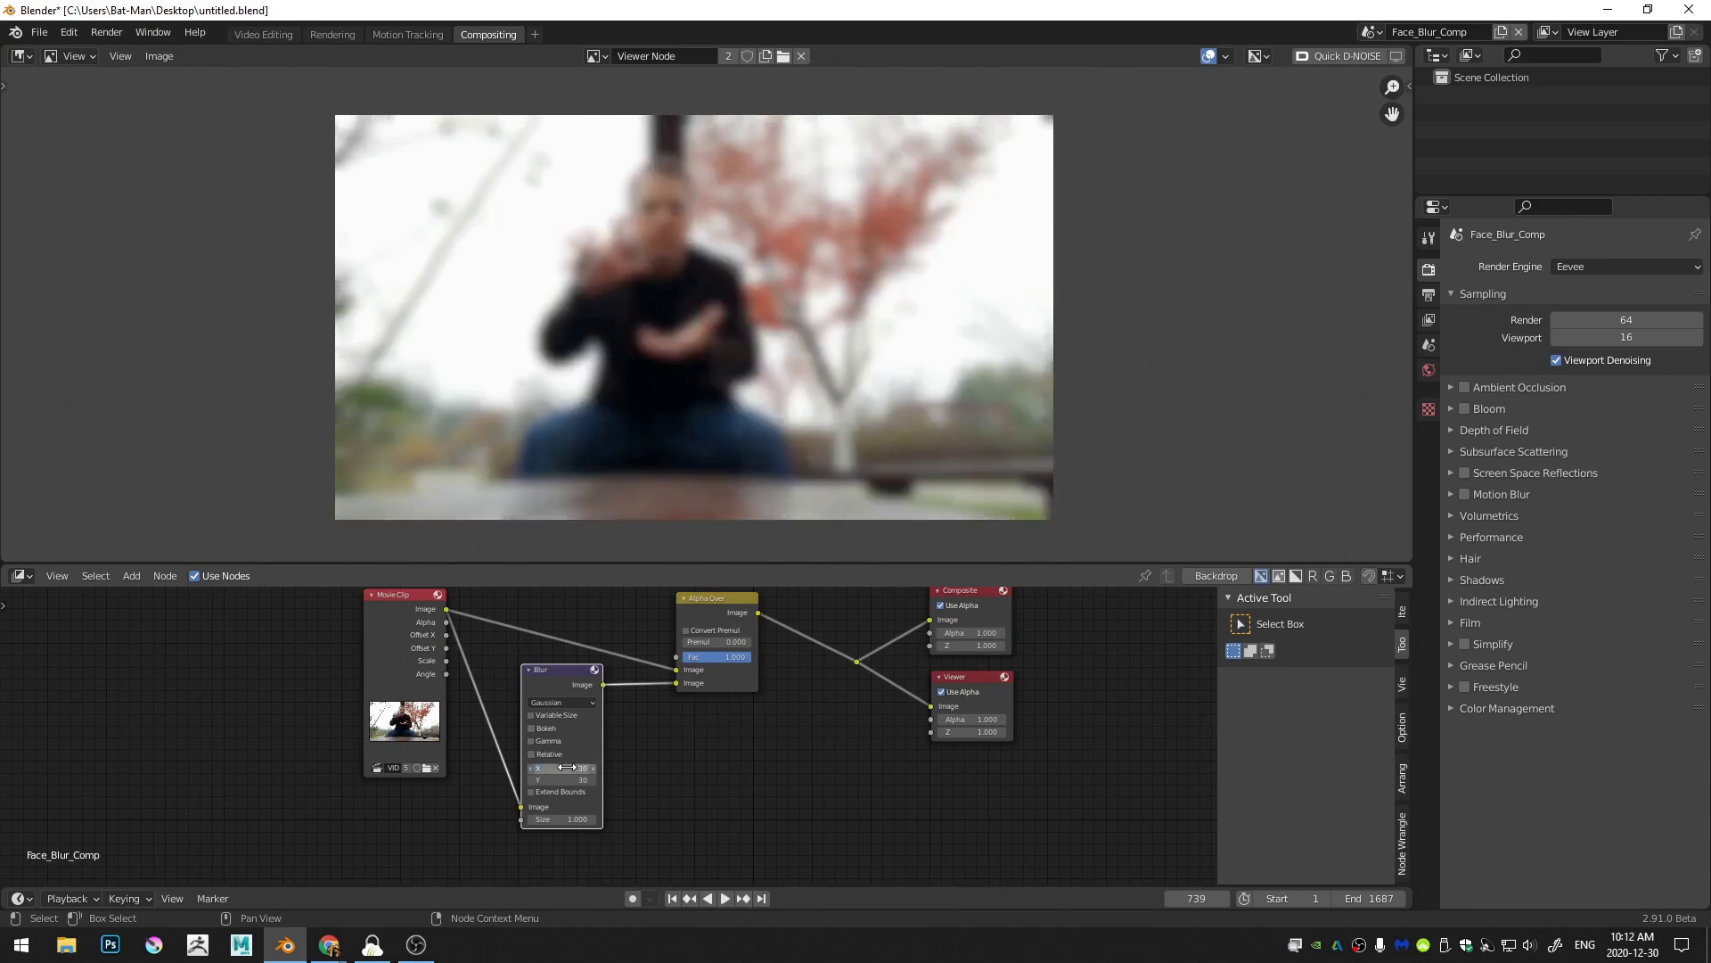
# Step: Add a Mask node above the Movie Clip and Blur nodes and assign the Face_Blur mask to it
pyautogui.moveTo(570, 767); pyautogui.dragTo(608, 851, button='middle')
pyautogui.click(586, 680)
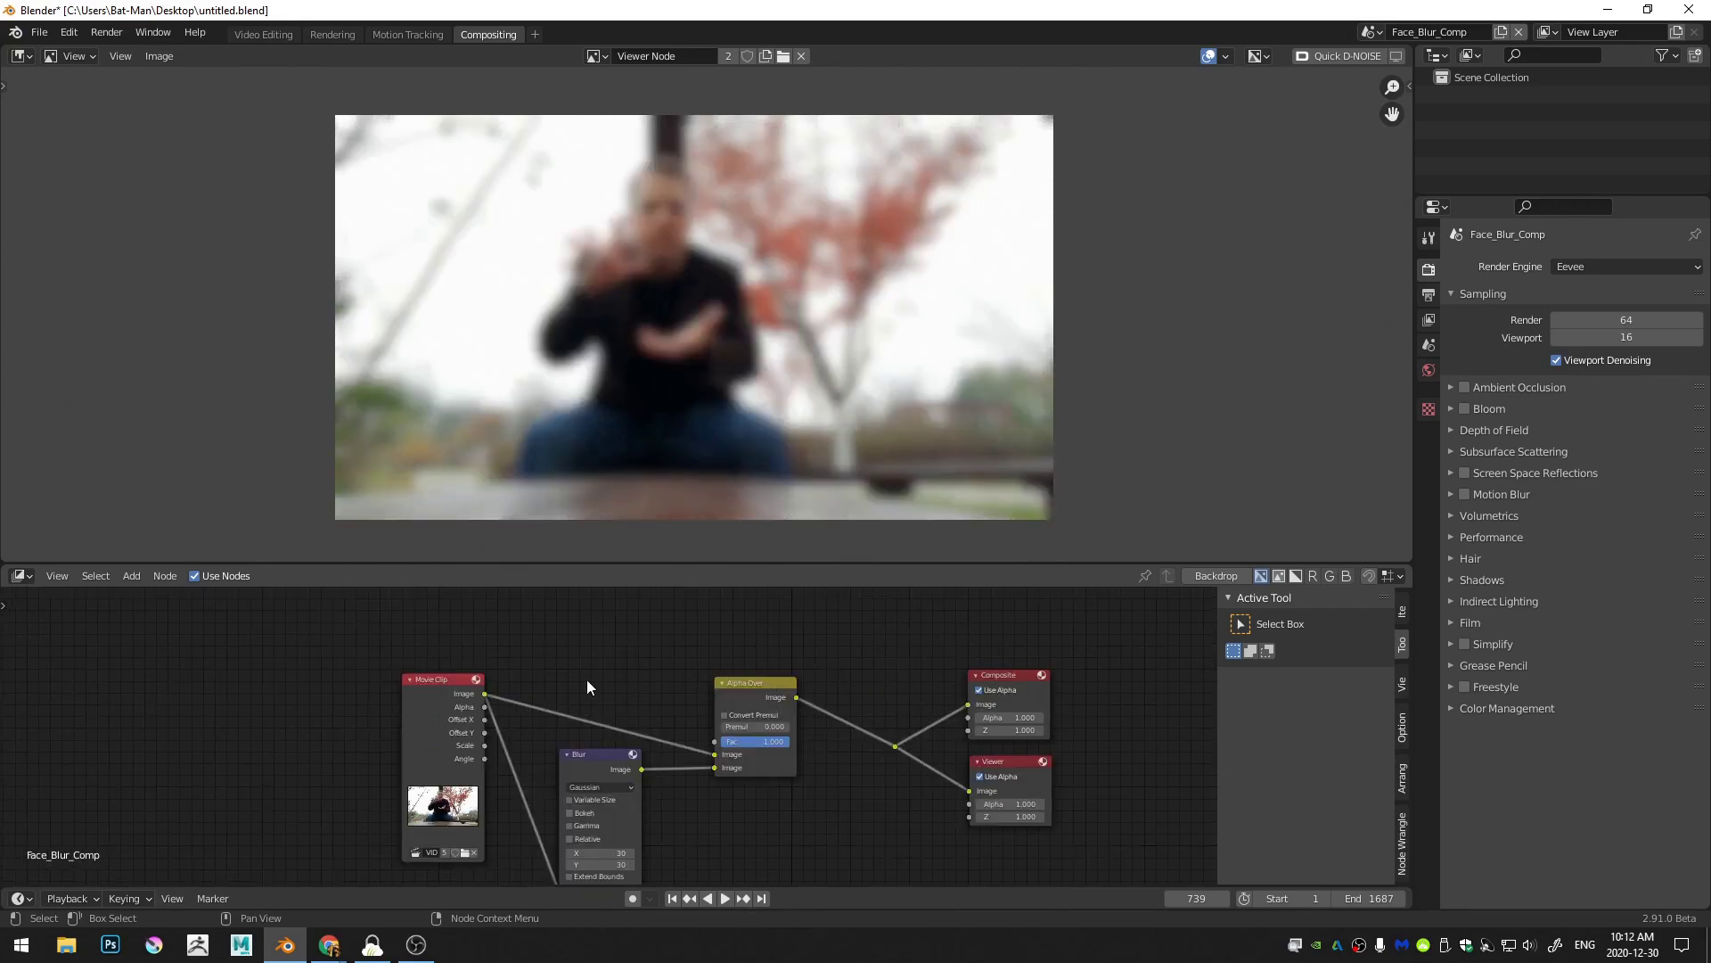
pyautogui.hotkey('shift', 'a')
pyautogui.click(541, 635)
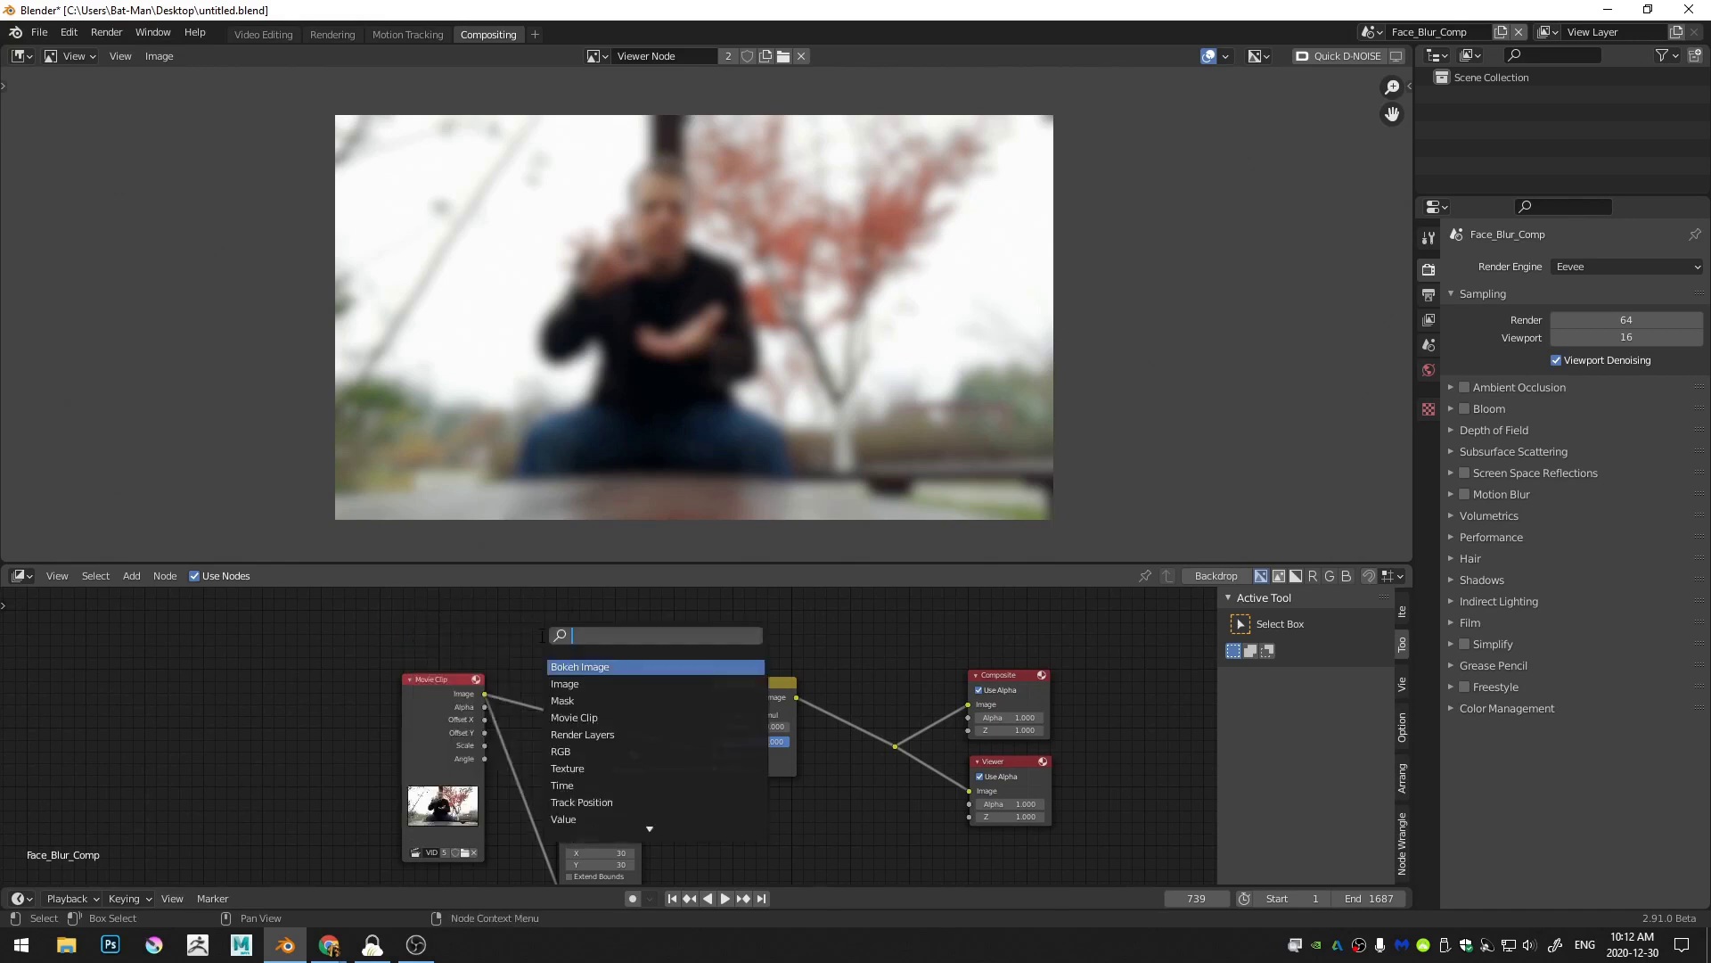
pyautogui.write('mask')
pyautogui.press('Return')
pyautogui.click(543, 637)
pyautogui.click(542, 637)
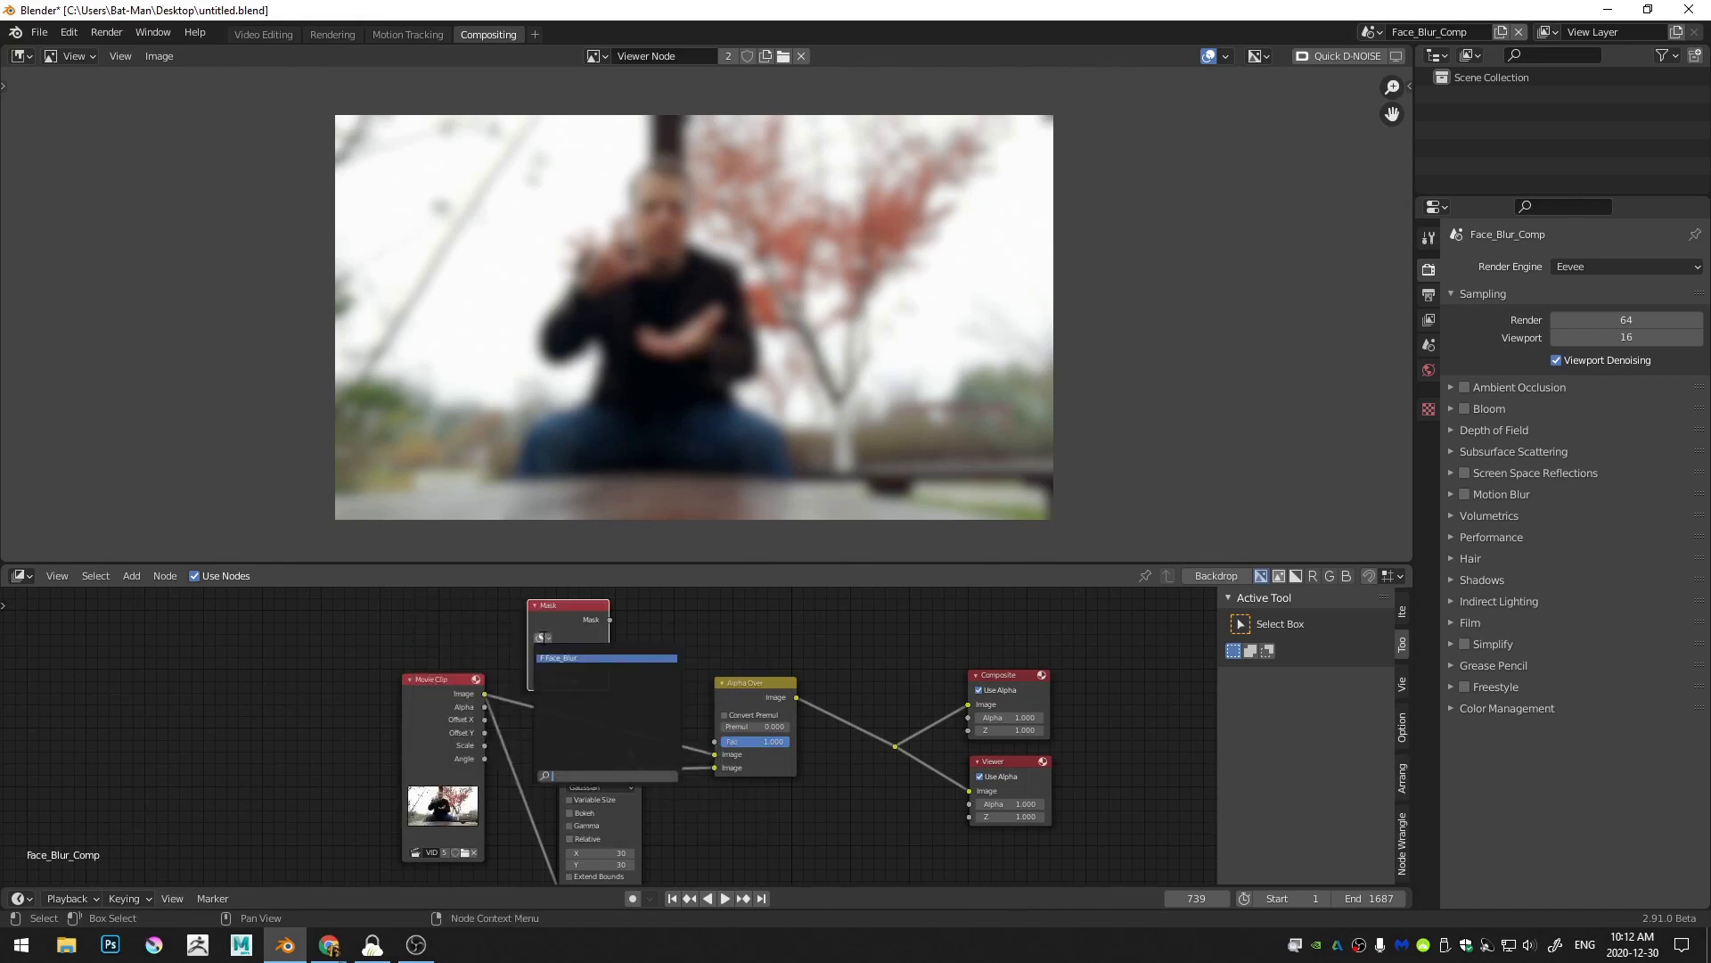
pyautogui.click(562, 659)
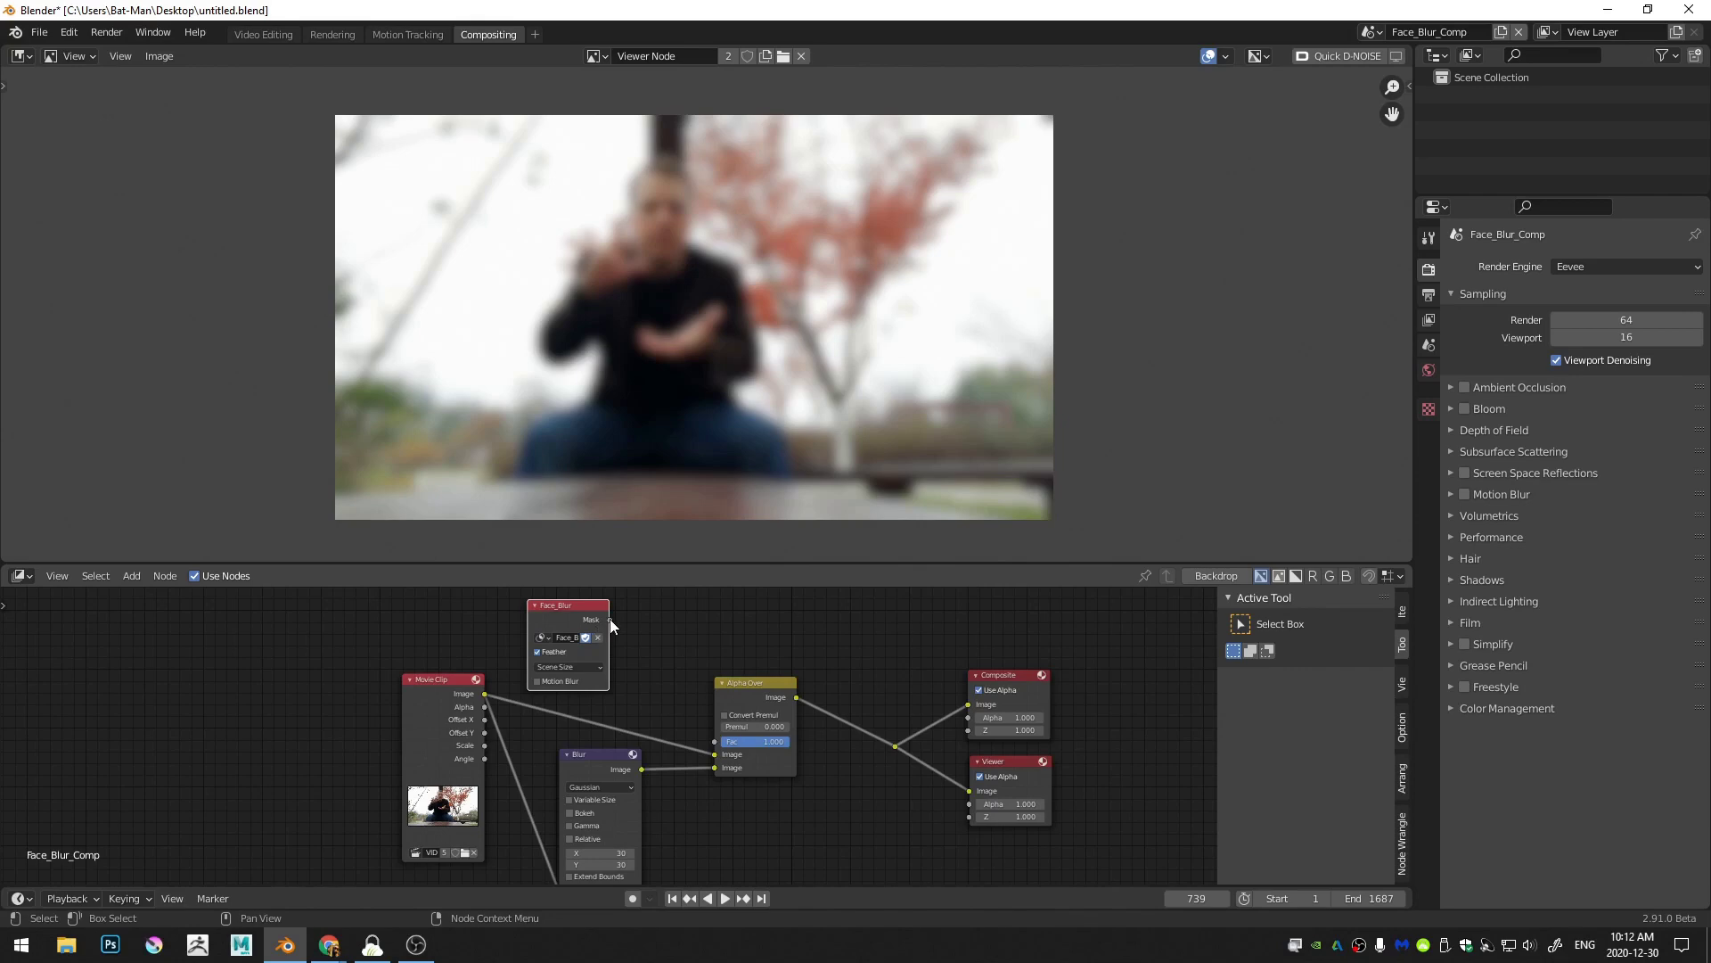
# Step: Link the Mask output to the Alpha Over's Fac input and check the masked blur on earlier frames
pyautogui.moveTo(610, 619); pyautogui.dragTo(657, 668)
pyautogui.moveTo(706, 741); pyautogui.dragTo(710, 743)
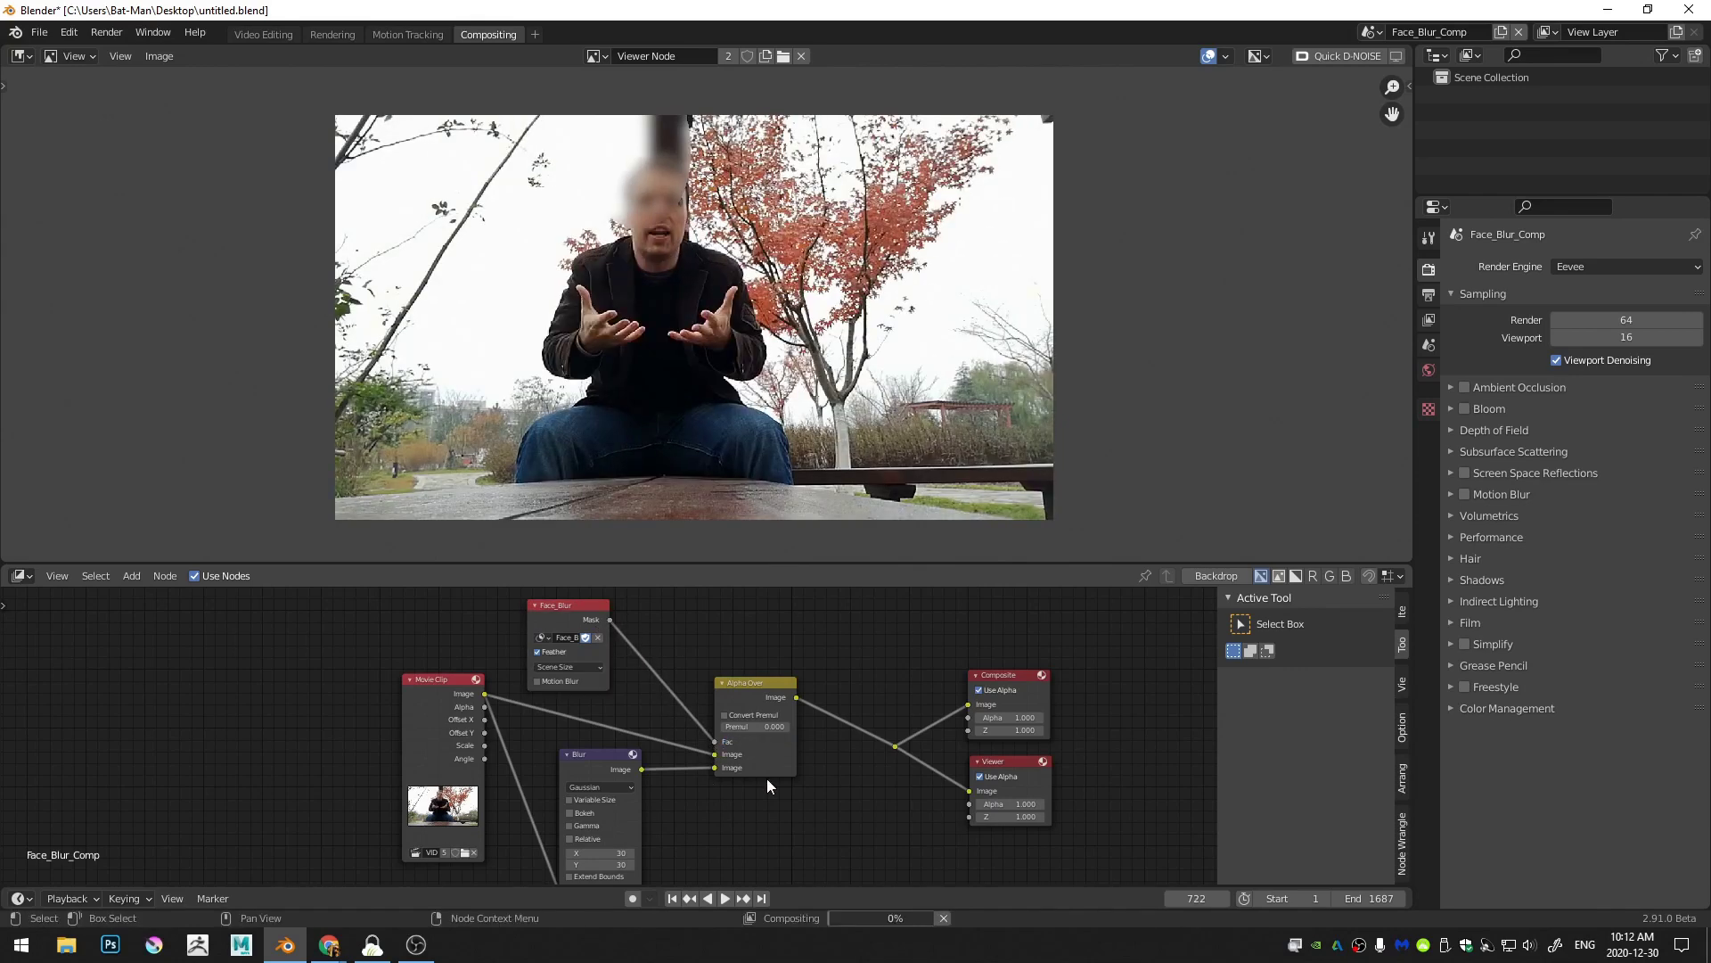
pyautogui.press('Left')
pyautogui.press('Left')
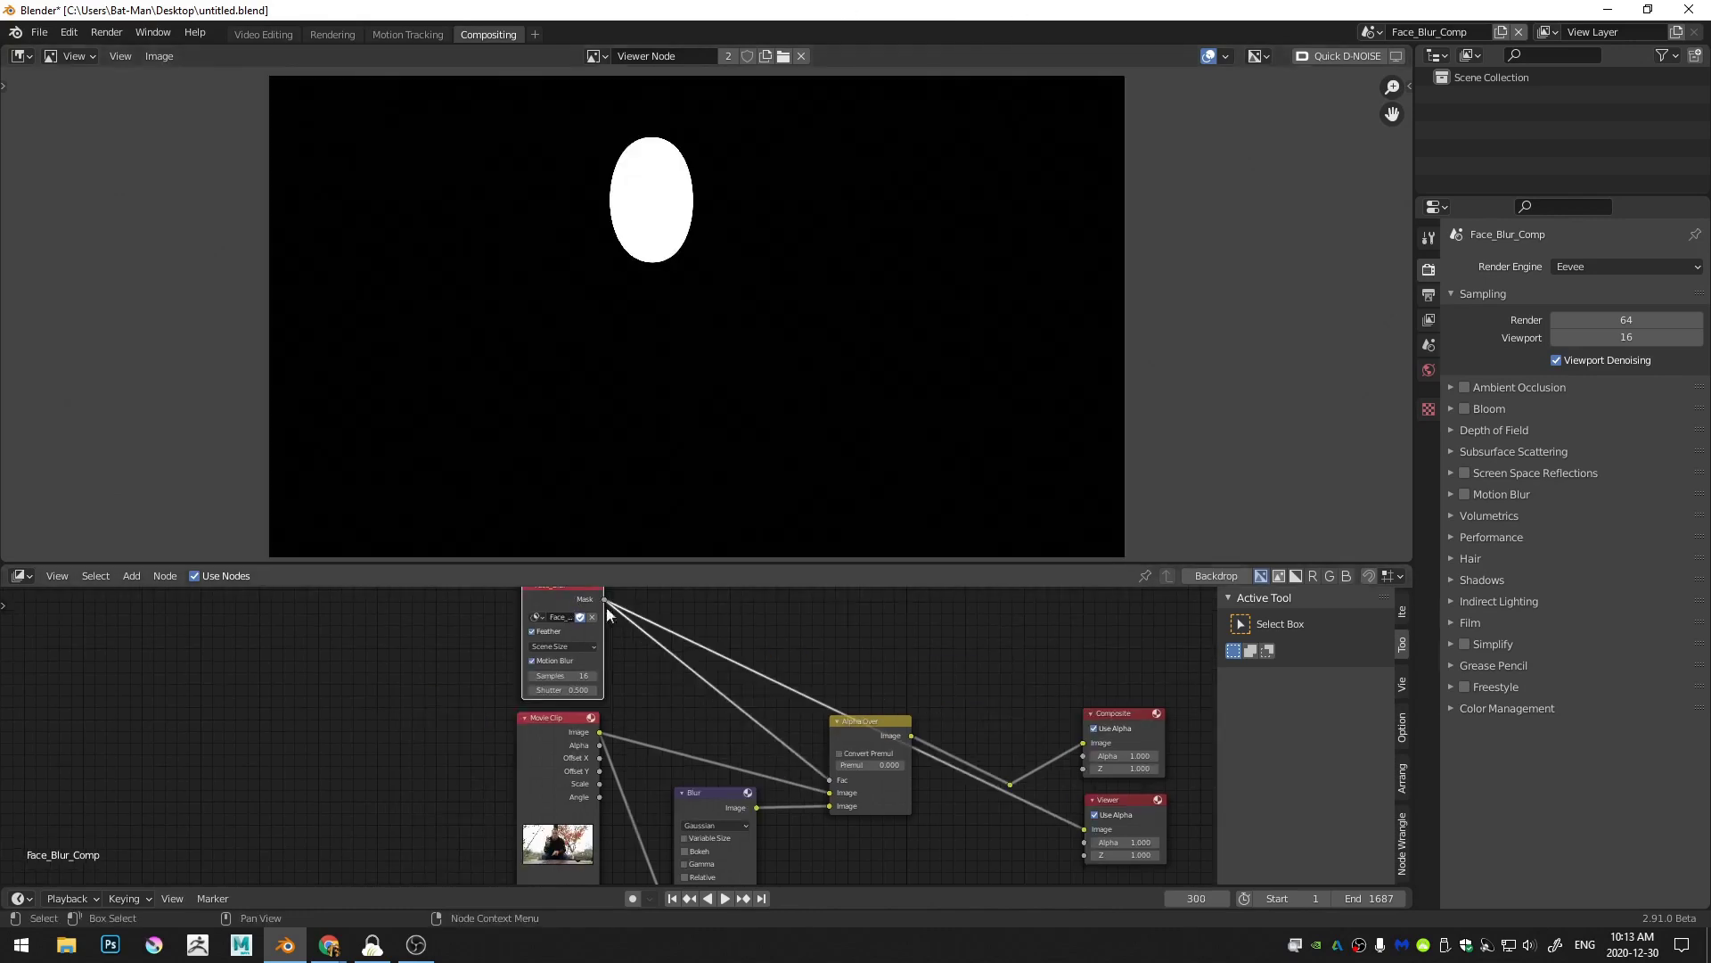
# Step: Show the reroute's output in the Viewer again and move the Movie Clip node away from the Alpha Over to make room
pyautogui.moveTo(1023, 786); pyautogui.dragTo(844, 775, button='middle')
pyautogui.keyDown('ctrl'); pyautogui.keyDown('shift'); pyautogui.click(831, 775); pyautogui.keyUp('shift'); pyautogui.keyUp('ctrl')
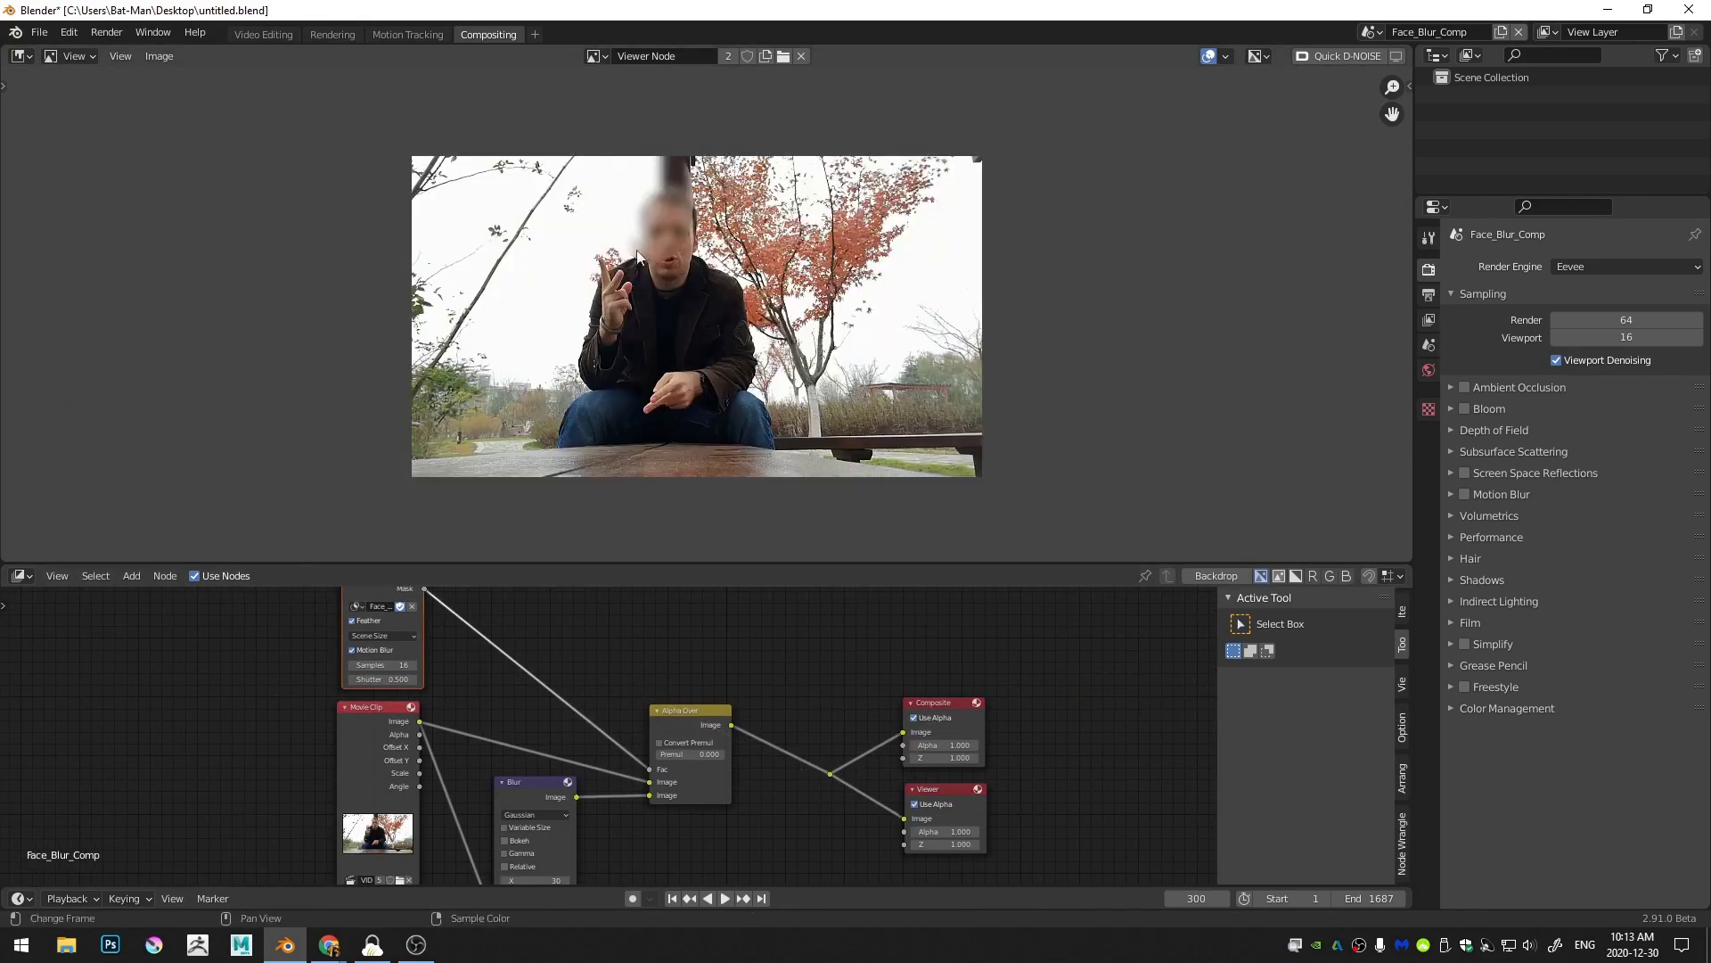
pyautogui.moveTo(306, 748); pyautogui.dragTo(447, 735, button='middle')
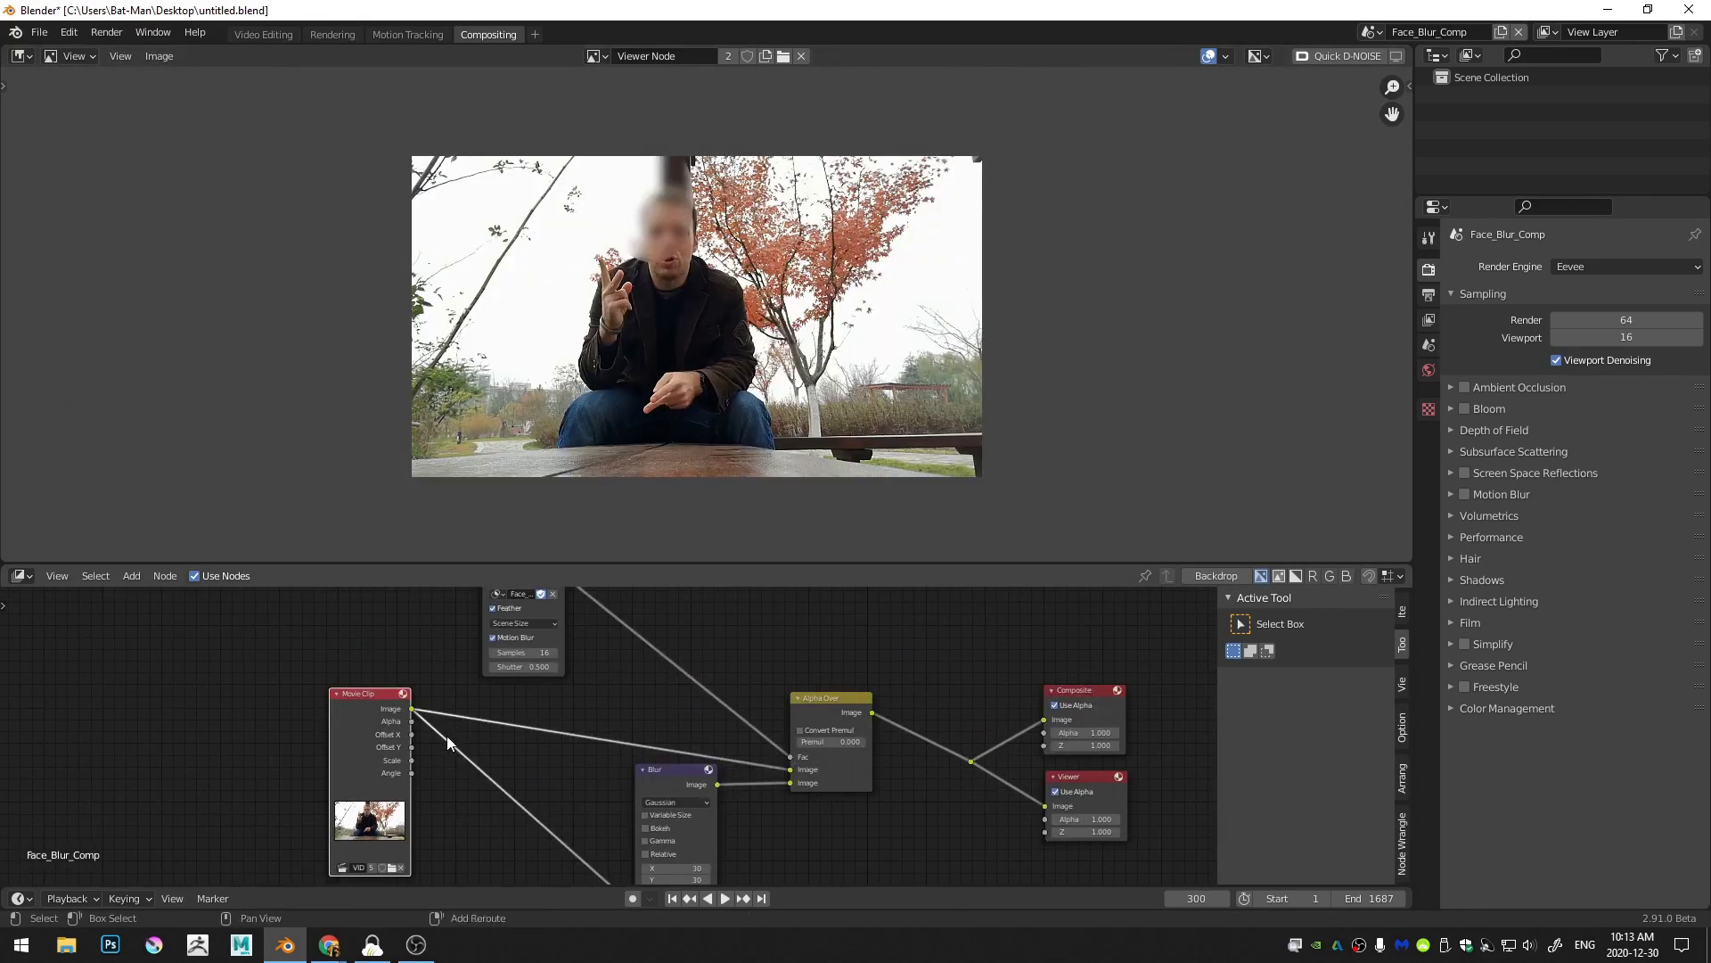
# Step: Insert a Scale node after the Movie Clip on the link to Alpha Over and set its space to Render Size
pyautogui.hotkey('shift', 'a')
pyautogui.click(387, 713)
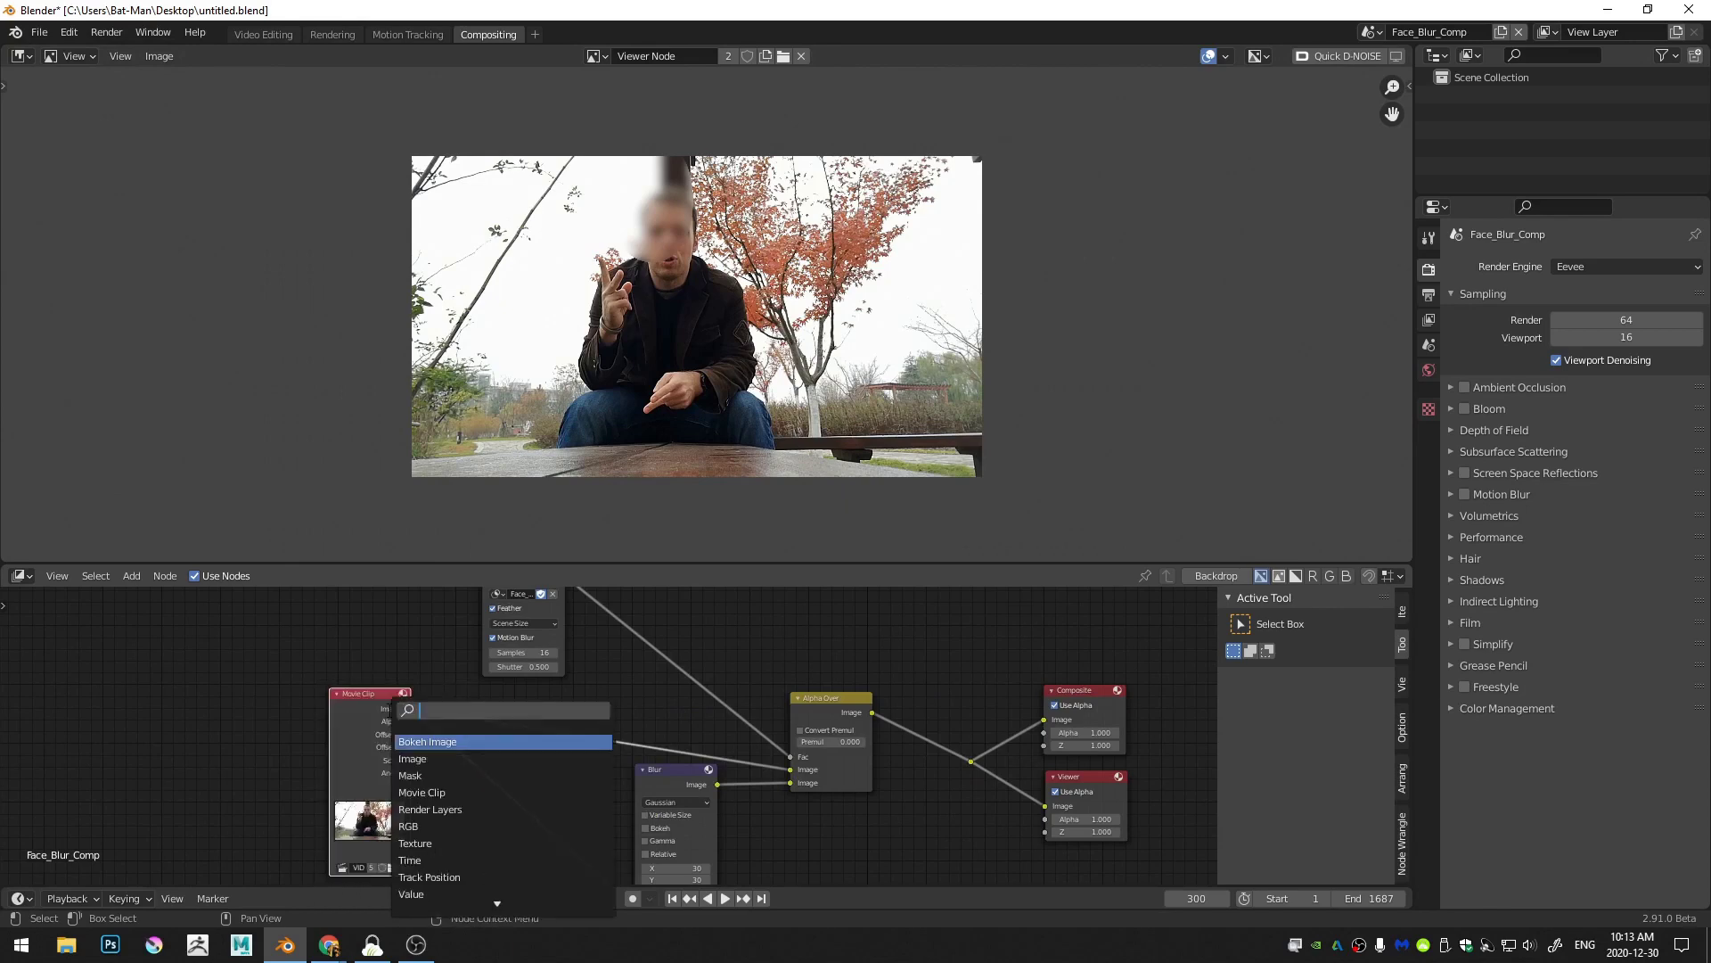
pyautogui.write('scal')
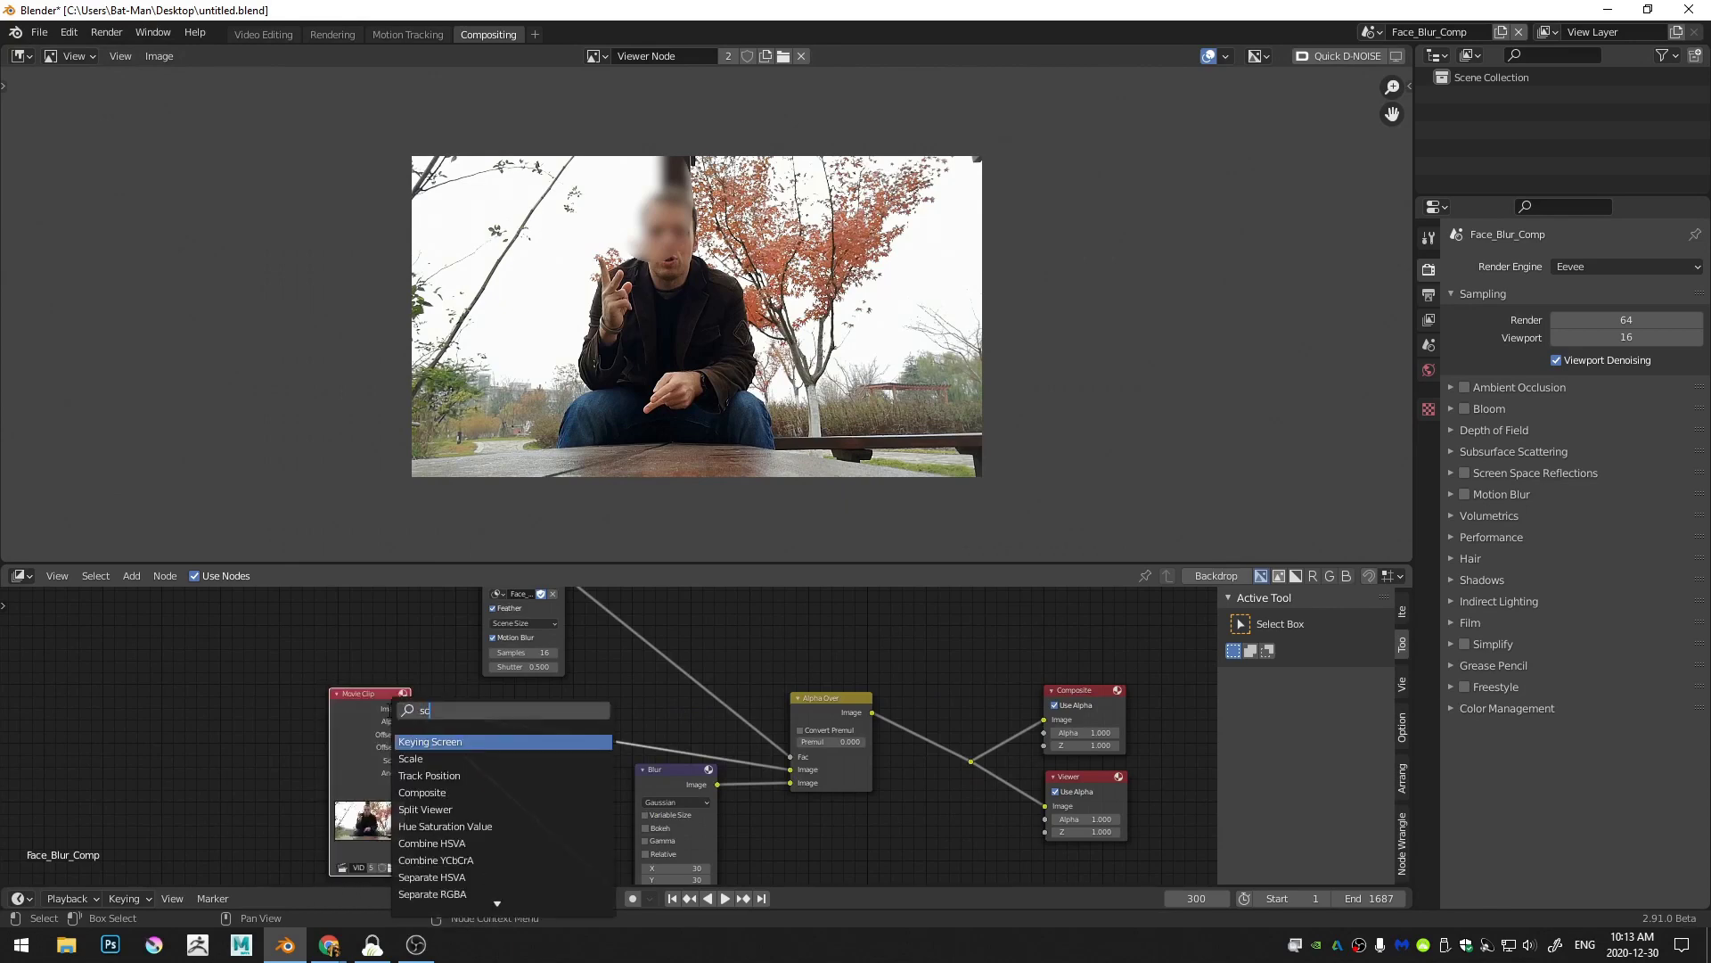
pyautogui.click(421, 742)
pyautogui.click(514, 732)
pyautogui.click(514, 732)
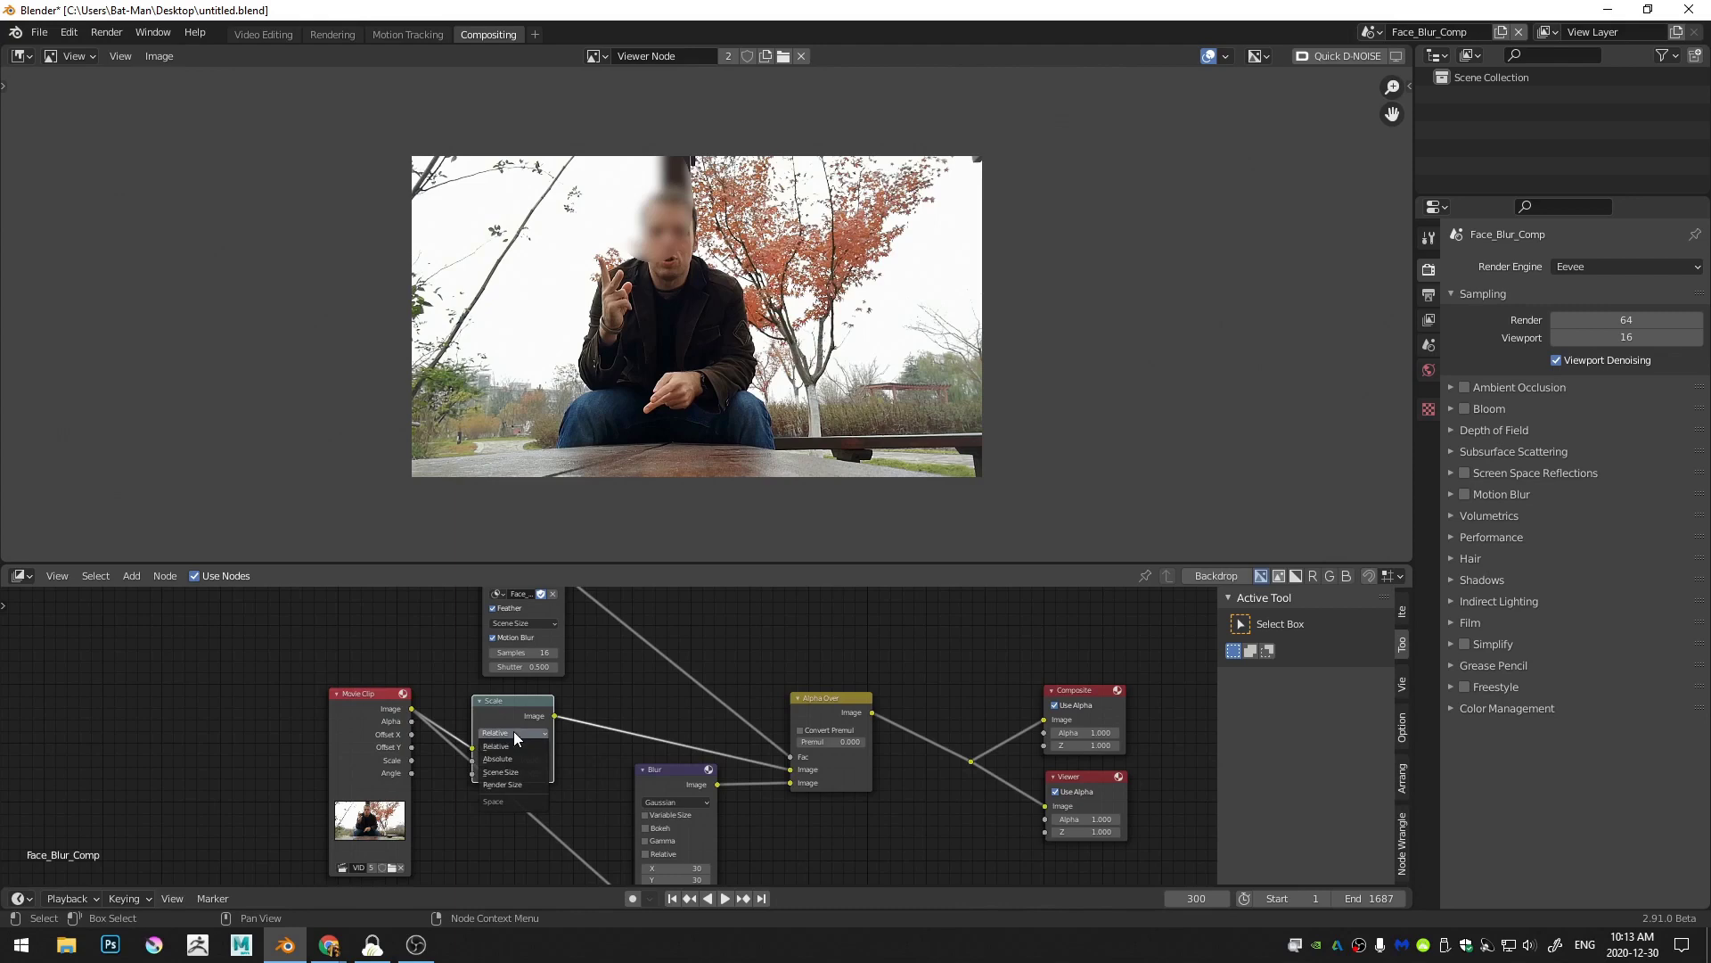
pyautogui.click(517, 784)
# Step: Reposition the Scale node and link its Image output to the Blur node's Image input
pyautogui.moveTo(520, 708); pyautogui.dragTo(538, 693)
pyautogui.moveTo(584, 733); pyautogui.dragTo(510, 650, button='middle')
pyautogui.moveTo(498, 619); pyautogui.dragTo(561, 823)
pyautogui.moveTo(736, 259); pyautogui.dragTo(703, 300, button='middle')
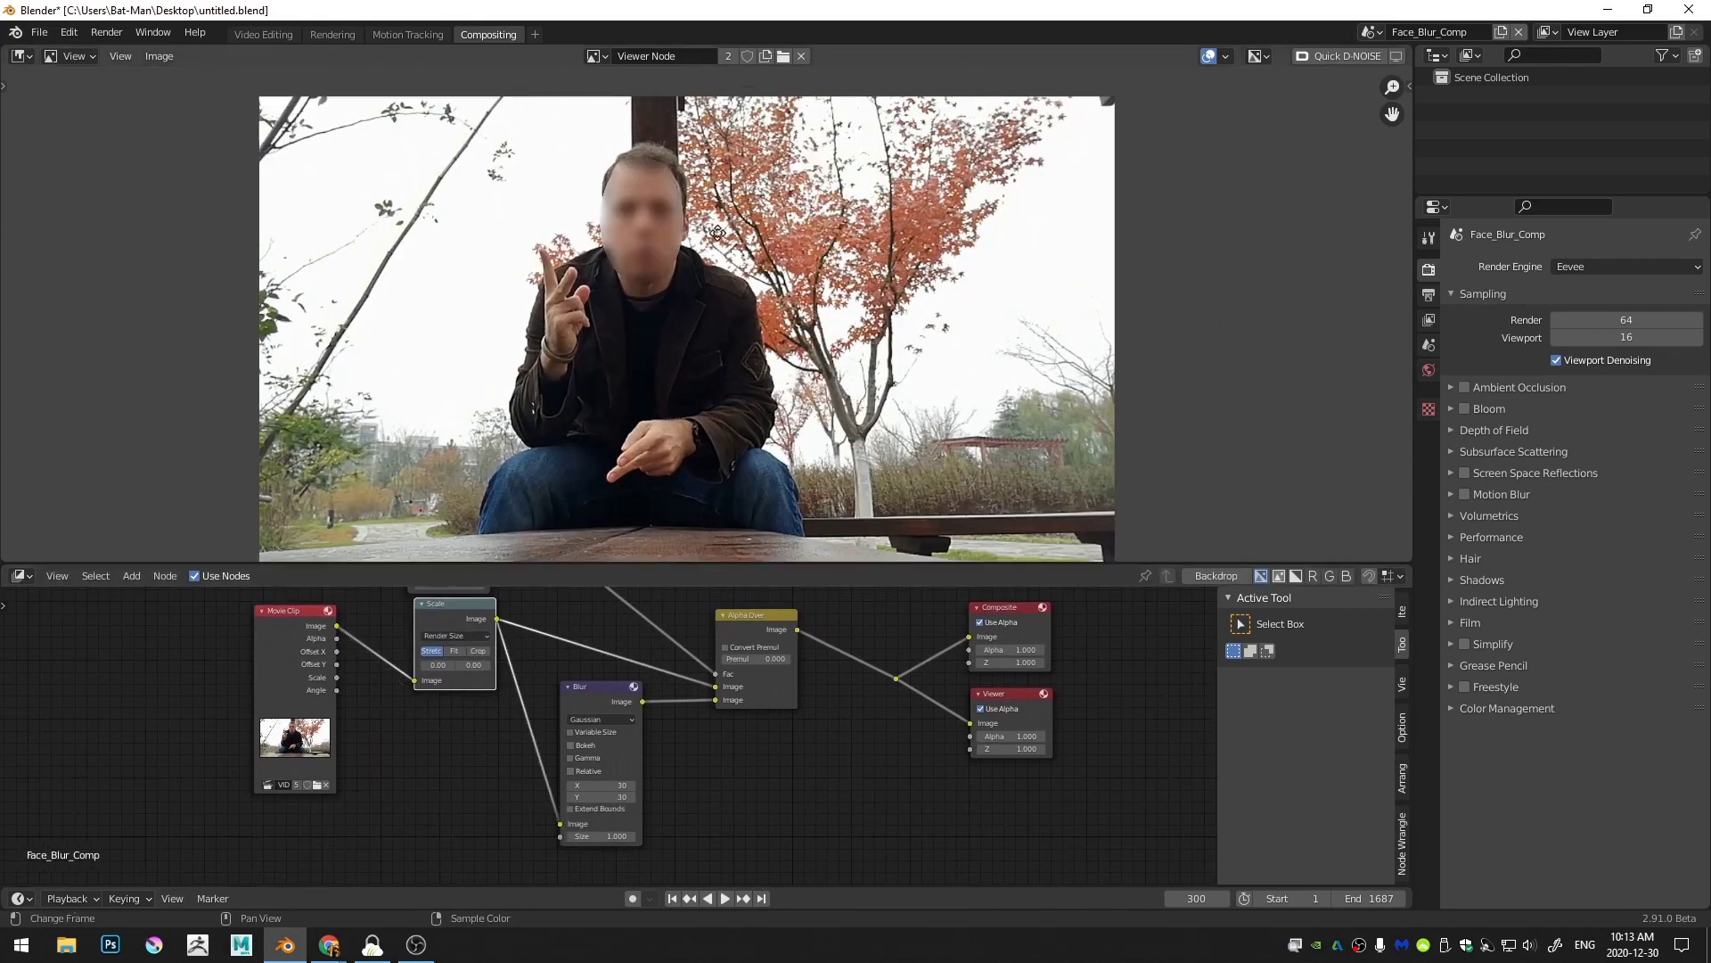
pyautogui.scroll(-2, 702, 299)
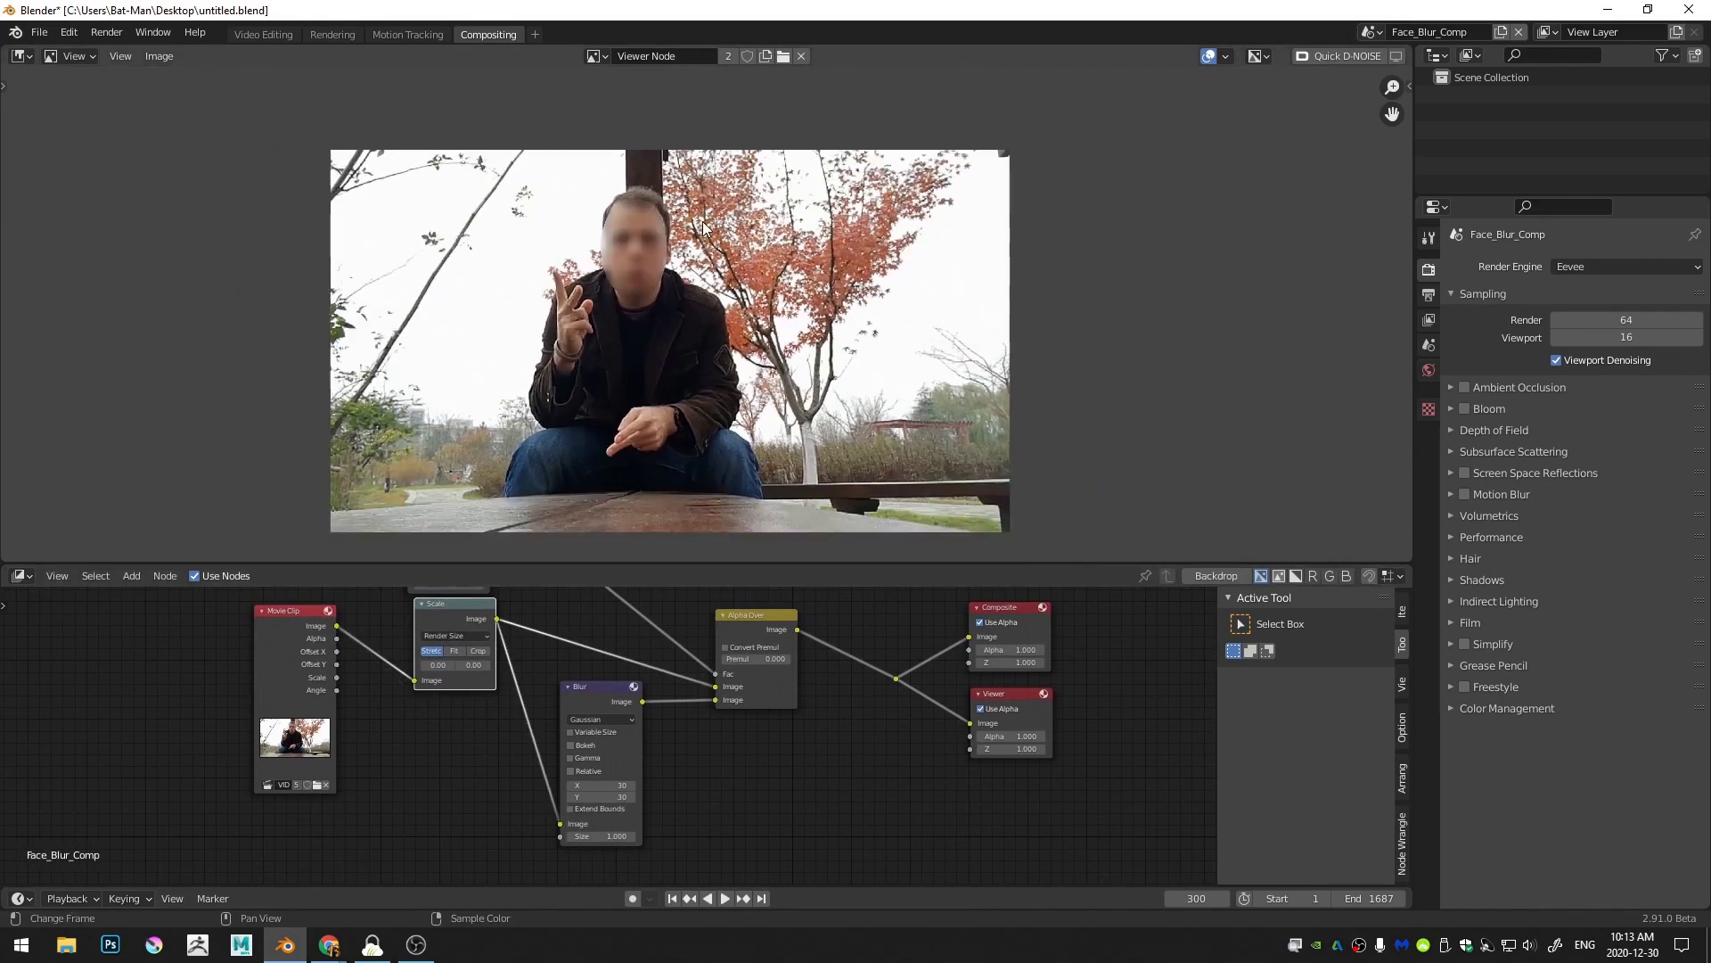
# Step: Tidy the node layout by lowering the Movie Clip and Scale nodes
pyautogui.moveTo(289, 671); pyautogui.dragTo(309, 703)
pyautogui.moveTo(403, 679); pyautogui.dragTo(393, 684, button='middle')
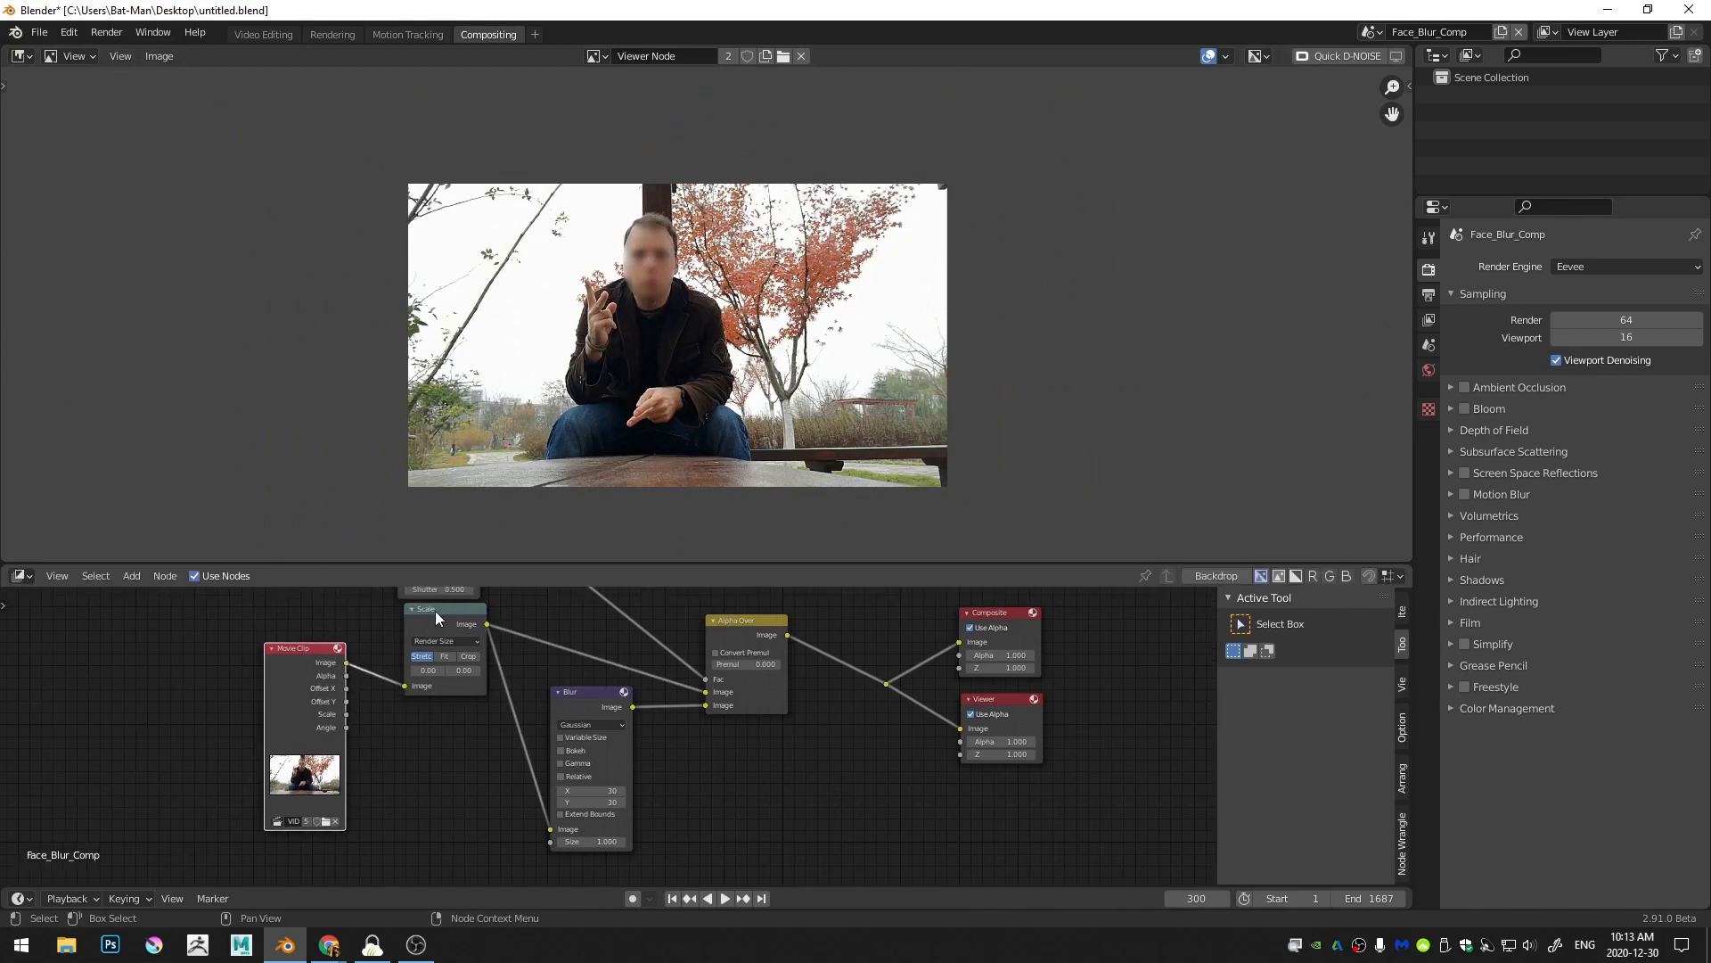
pyautogui.moveTo(434, 611); pyautogui.dragTo(425, 650)
pyautogui.moveTo(310, 691); pyautogui.dragTo(376, 799, button='middle')
# Step: Look up the scene's output resolution and examine the blurred face closely in the composite preview
pyautogui.click(1429, 296)
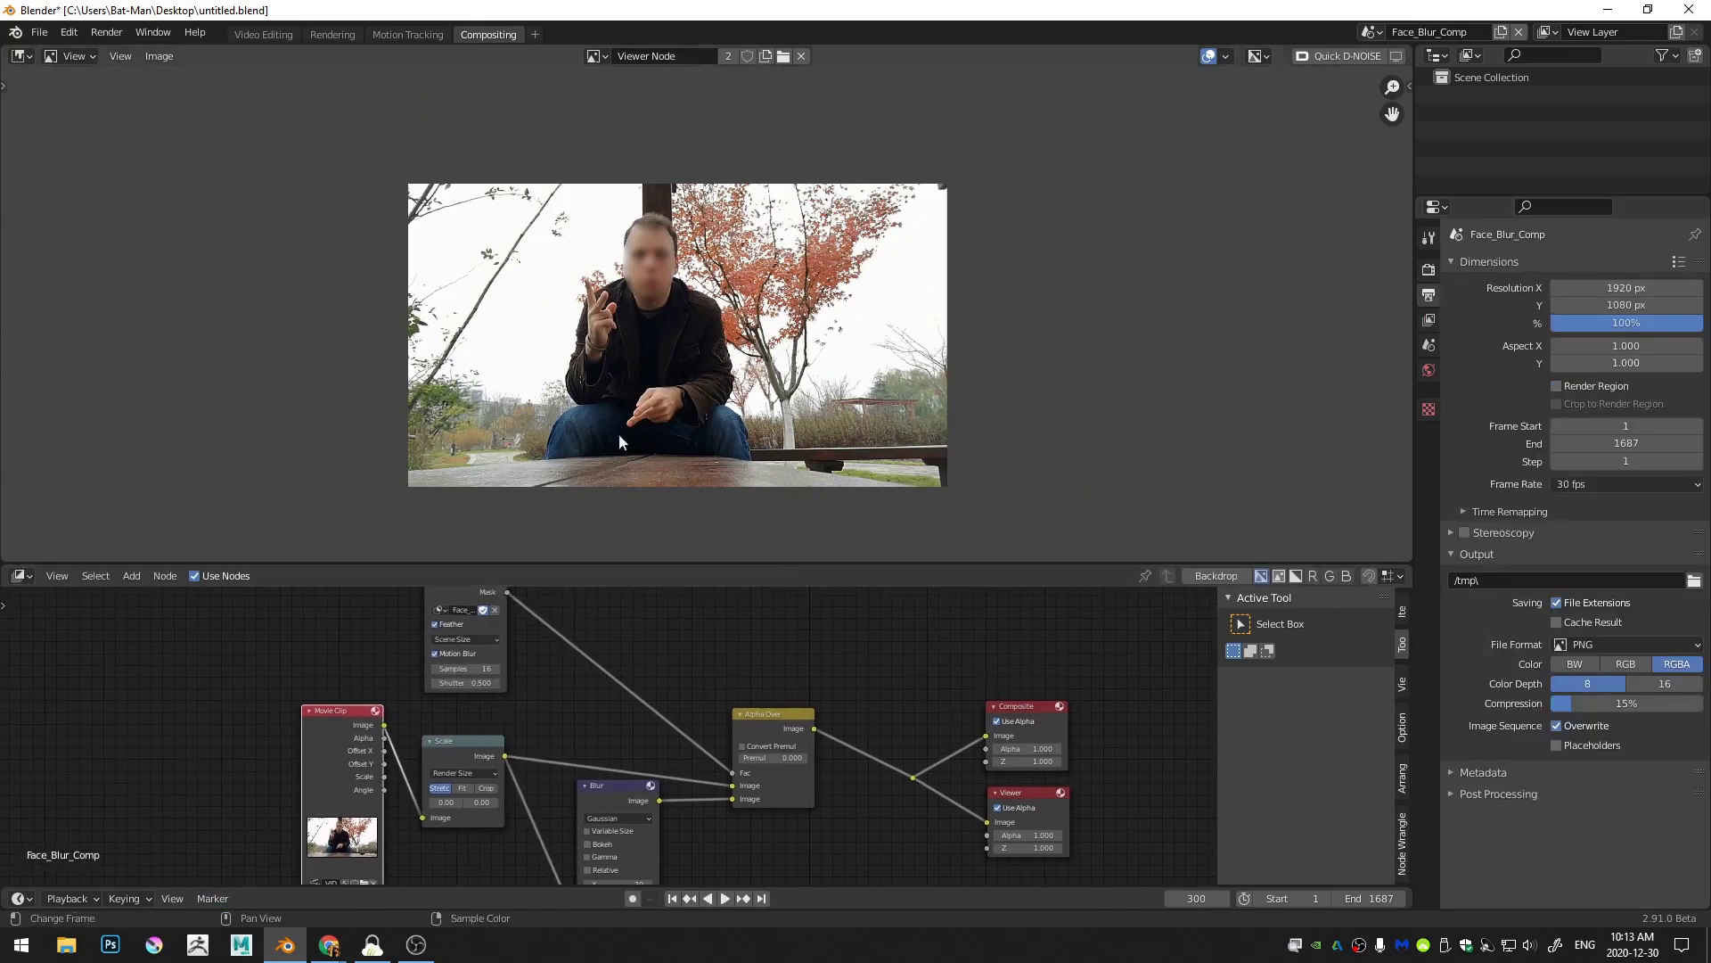
pyautogui.scroll(3, 623, 294)
pyautogui.moveTo(623, 241); pyautogui.dragTo(687, 308, button='middle')
pyautogui.scroll(-1, 676, 299)
pyautogui.scroll(1, 676, 299)
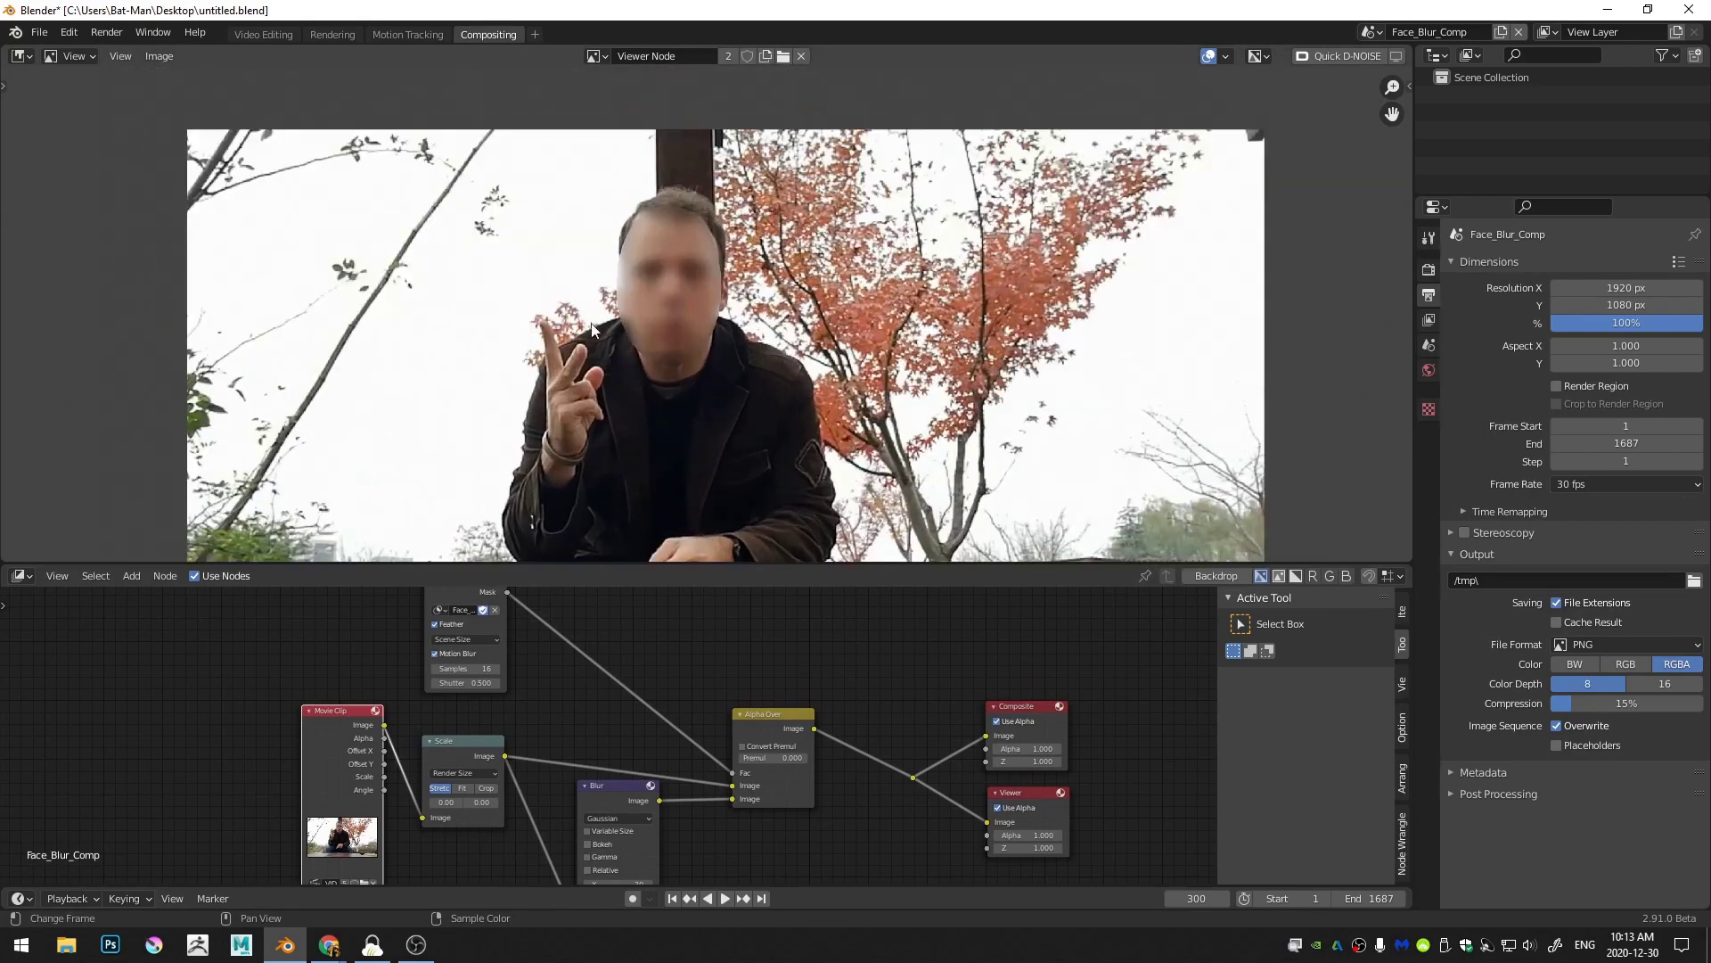
# Step: Increase the Blur node's X and Y sizes to 50 and inspect the face in the preview
pyautogui.moveTo(419, 789); pyautogui.dragTo(403, 695, button='middle')
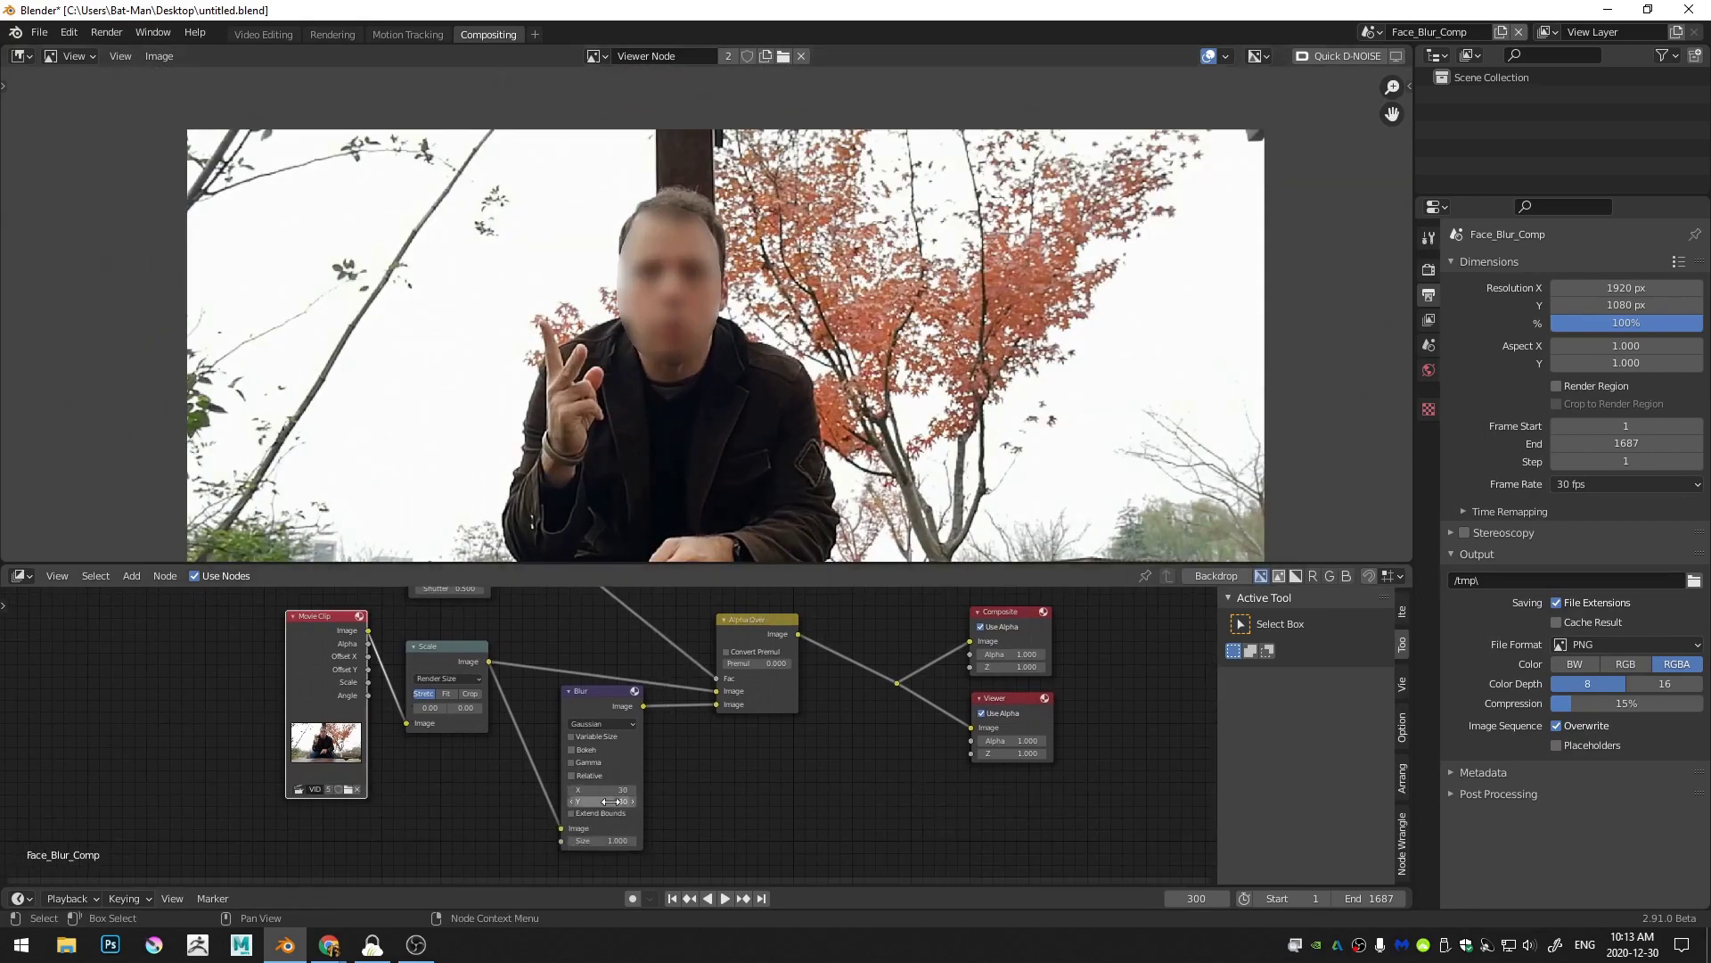
pyautogui.click(609, 790)
pyautogui.write('50')
pyautogui.press('Return')
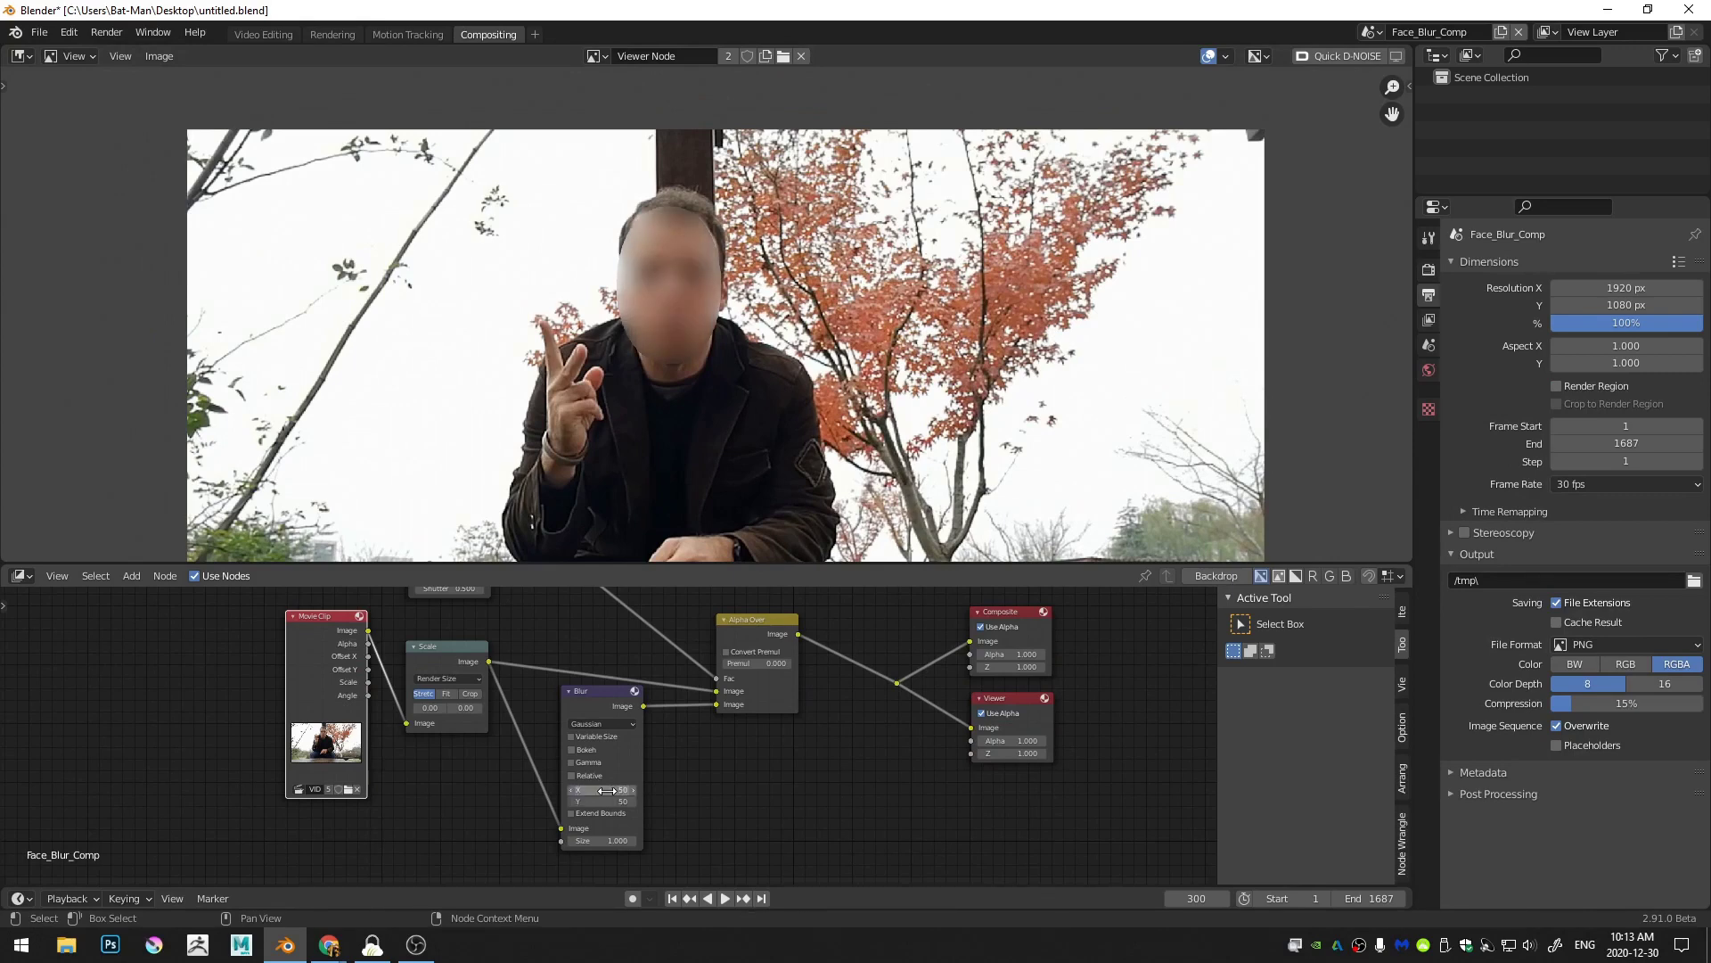
pyautogui.moveTo(716, 346); pyautogui.dragTo(569, 228, button='middle')
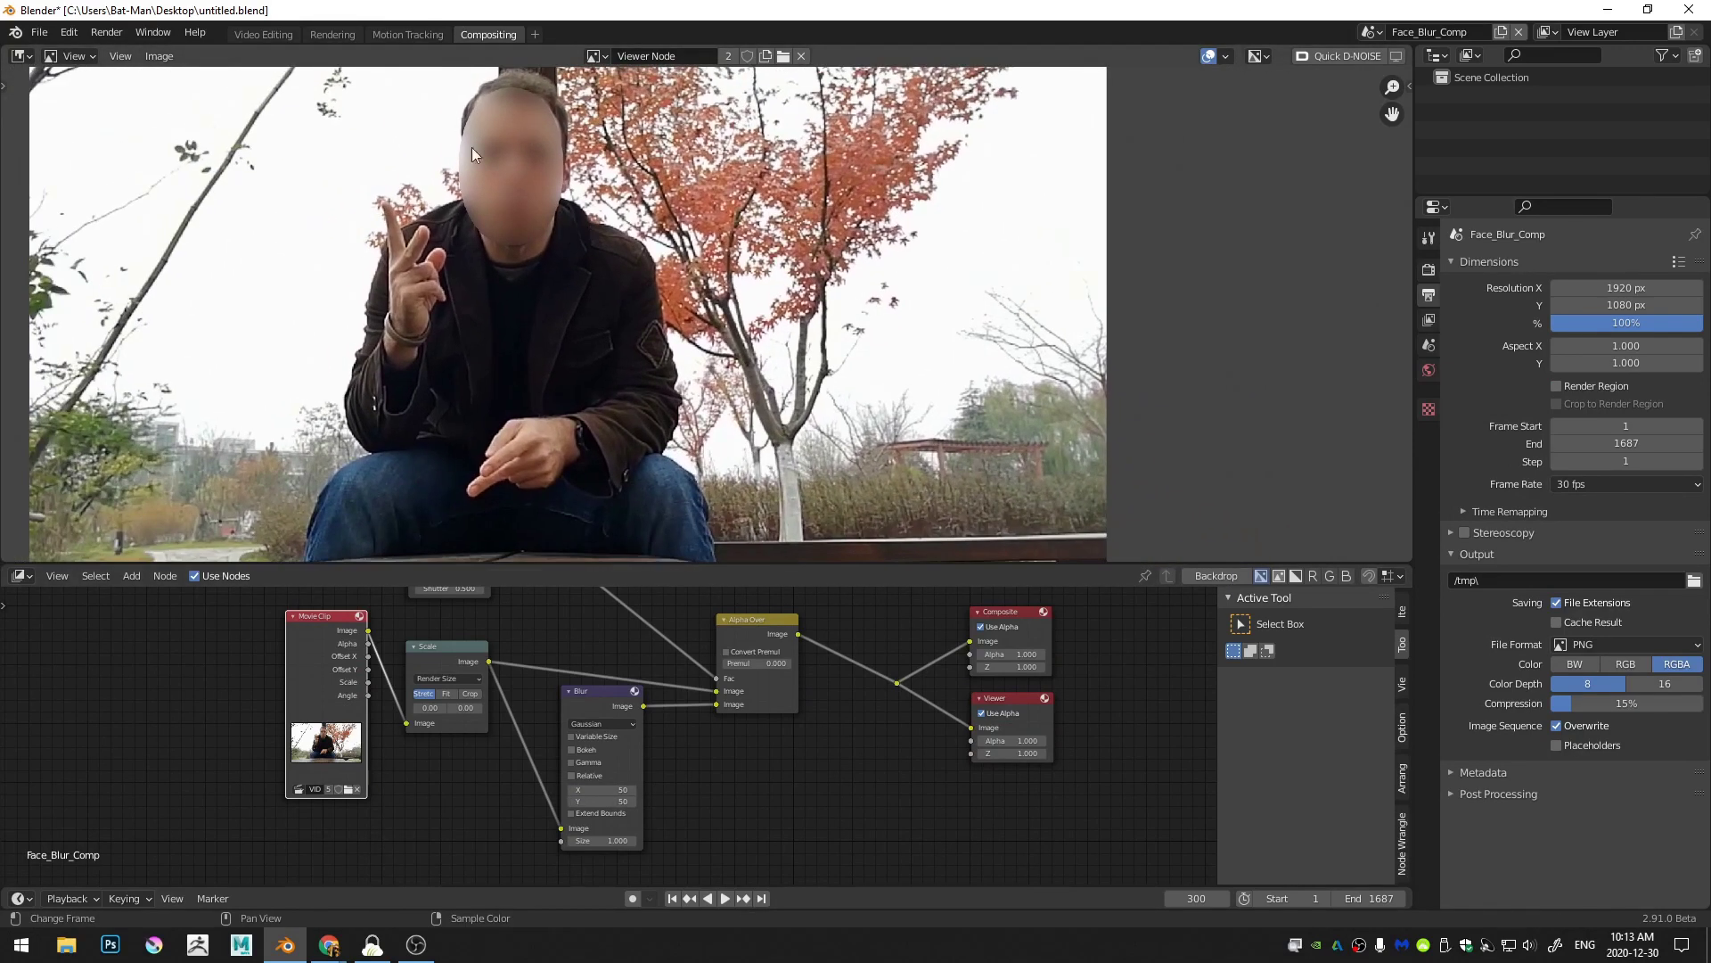
# Step: Switch to the Face_Blur_Edit scene and open the Video Editing workspace
pyautogui.click(1370, 32)
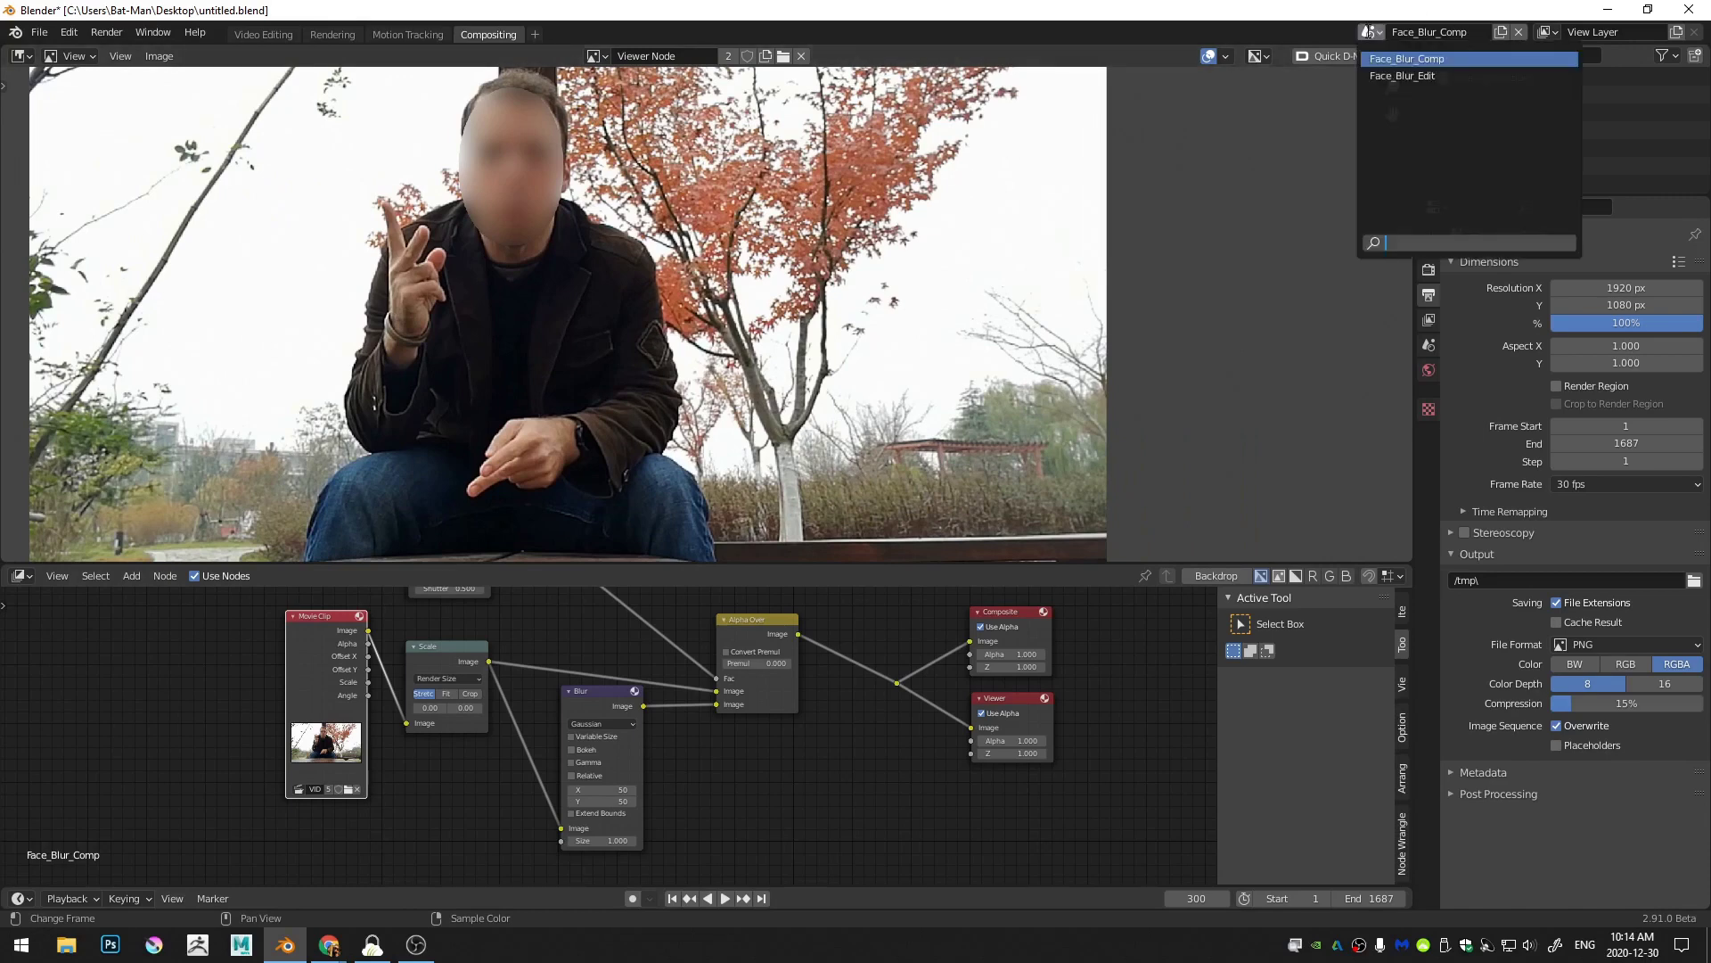
pyautogui.click(1395, 76)
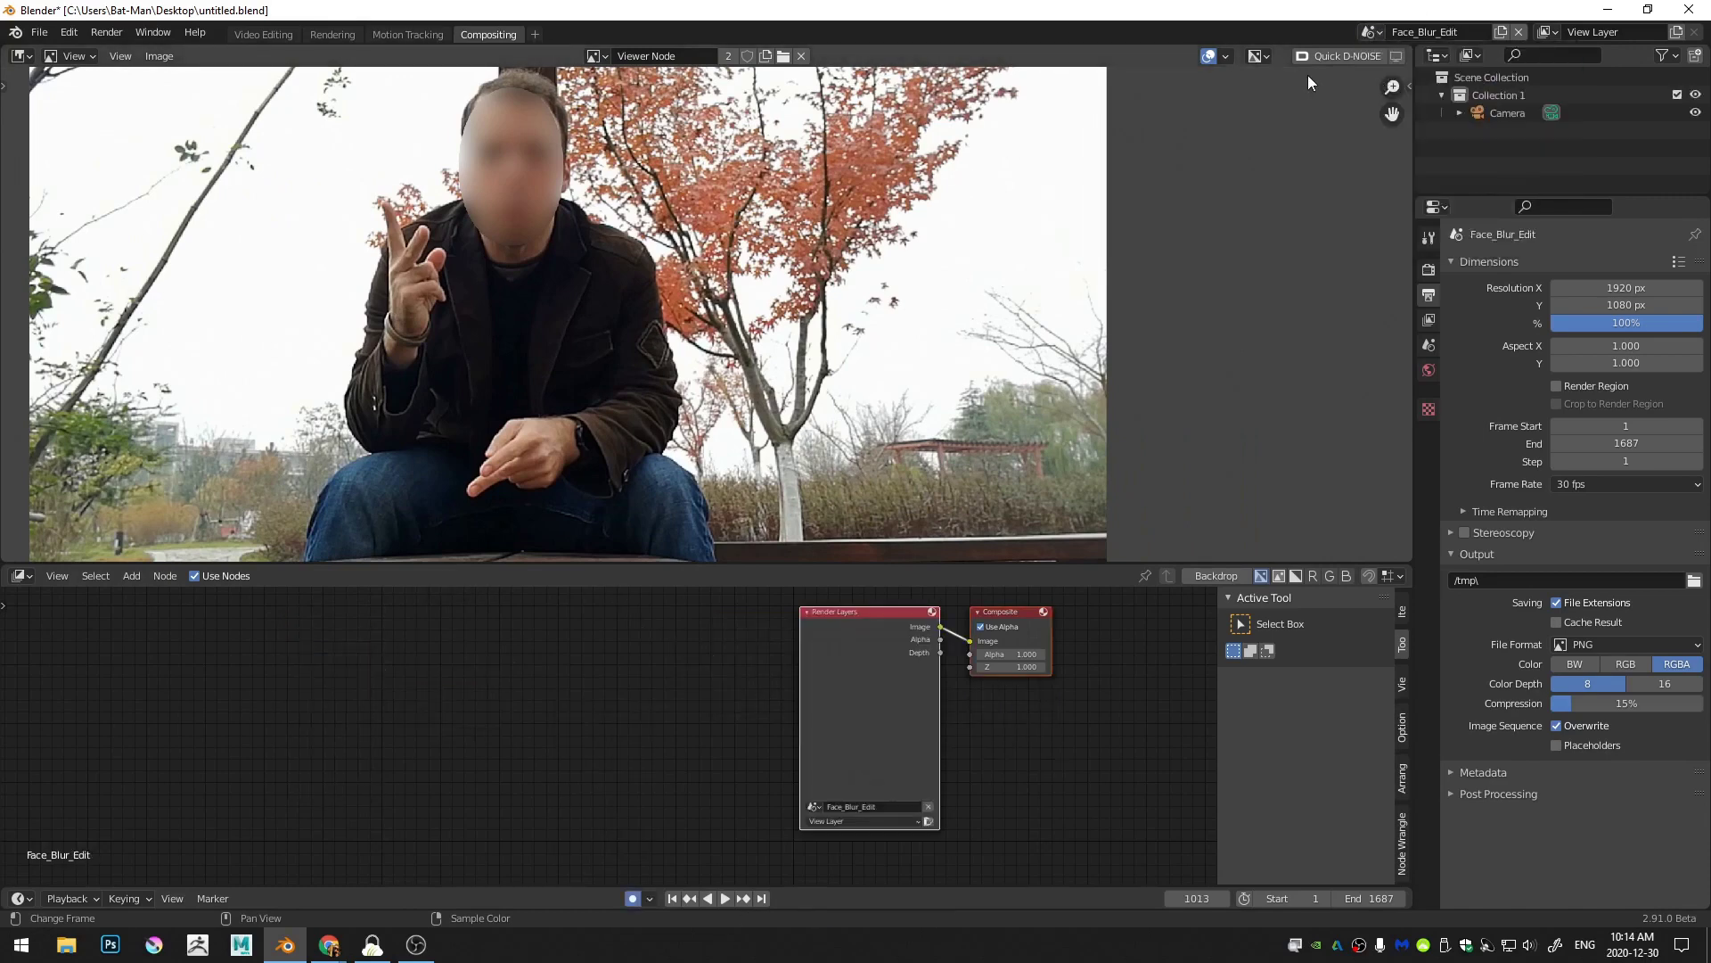
pyautogui.click(252, 36)
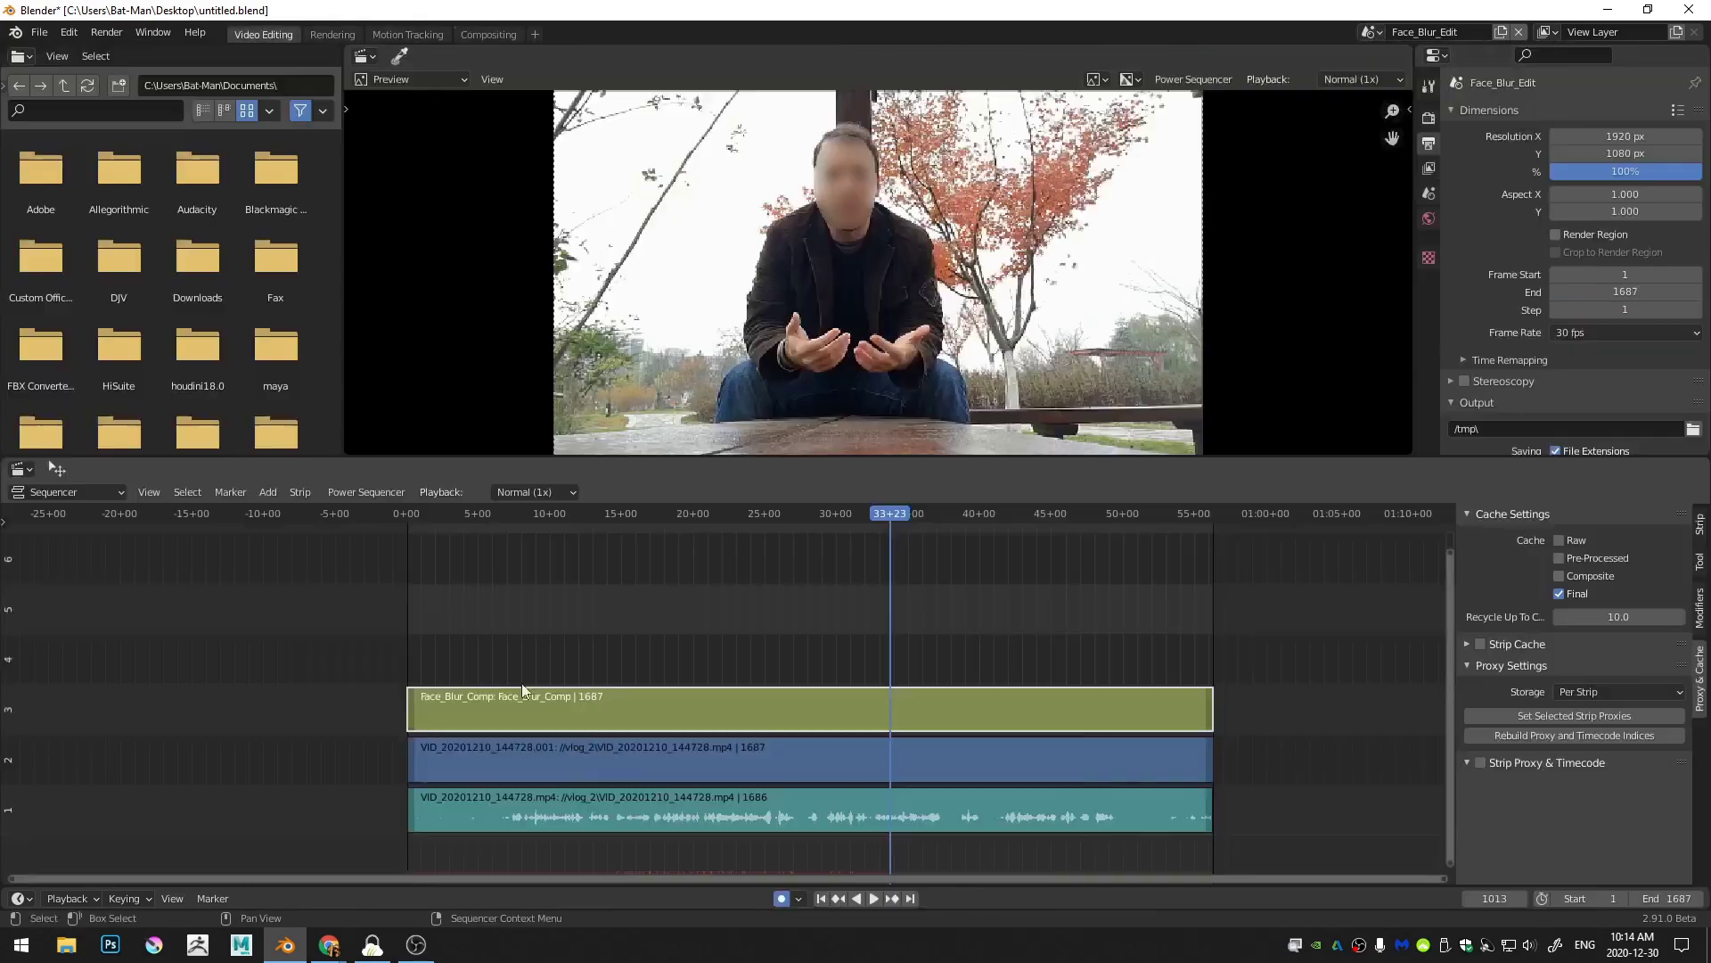
# Step: Select the Face_Blur_Comp strip and check the face blur at several points along the timeline, ending at frame 1038
pyautogui.click(750, 516)
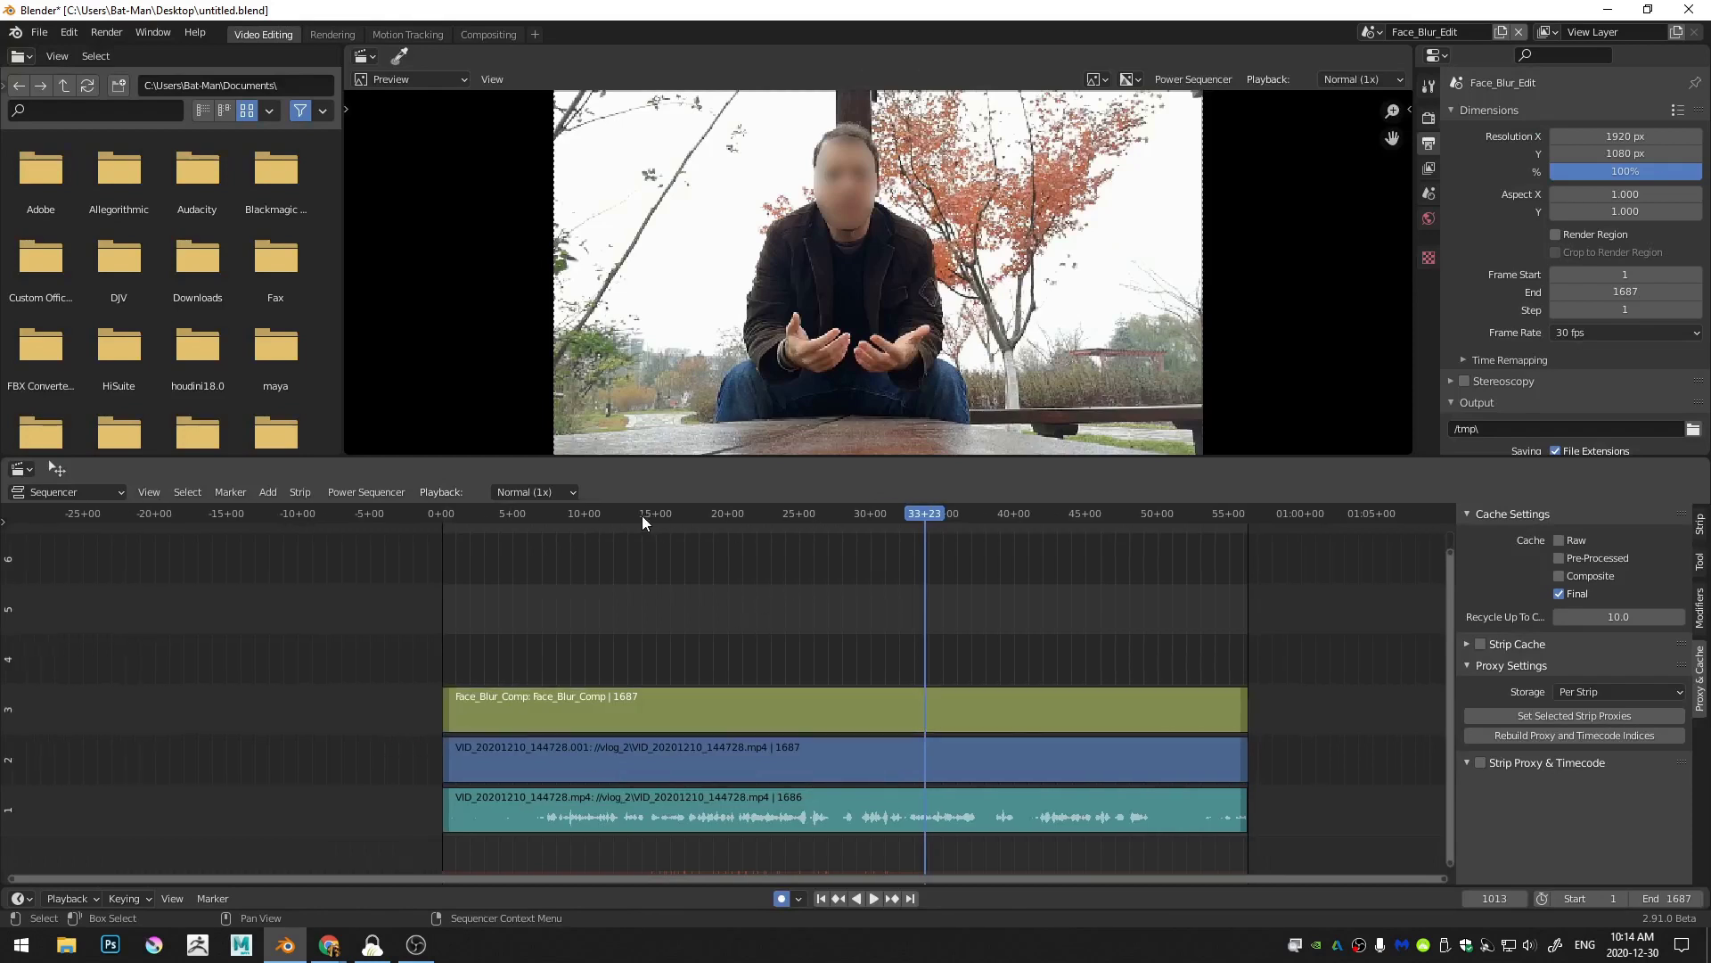
pyautogui.click(1107, 707)
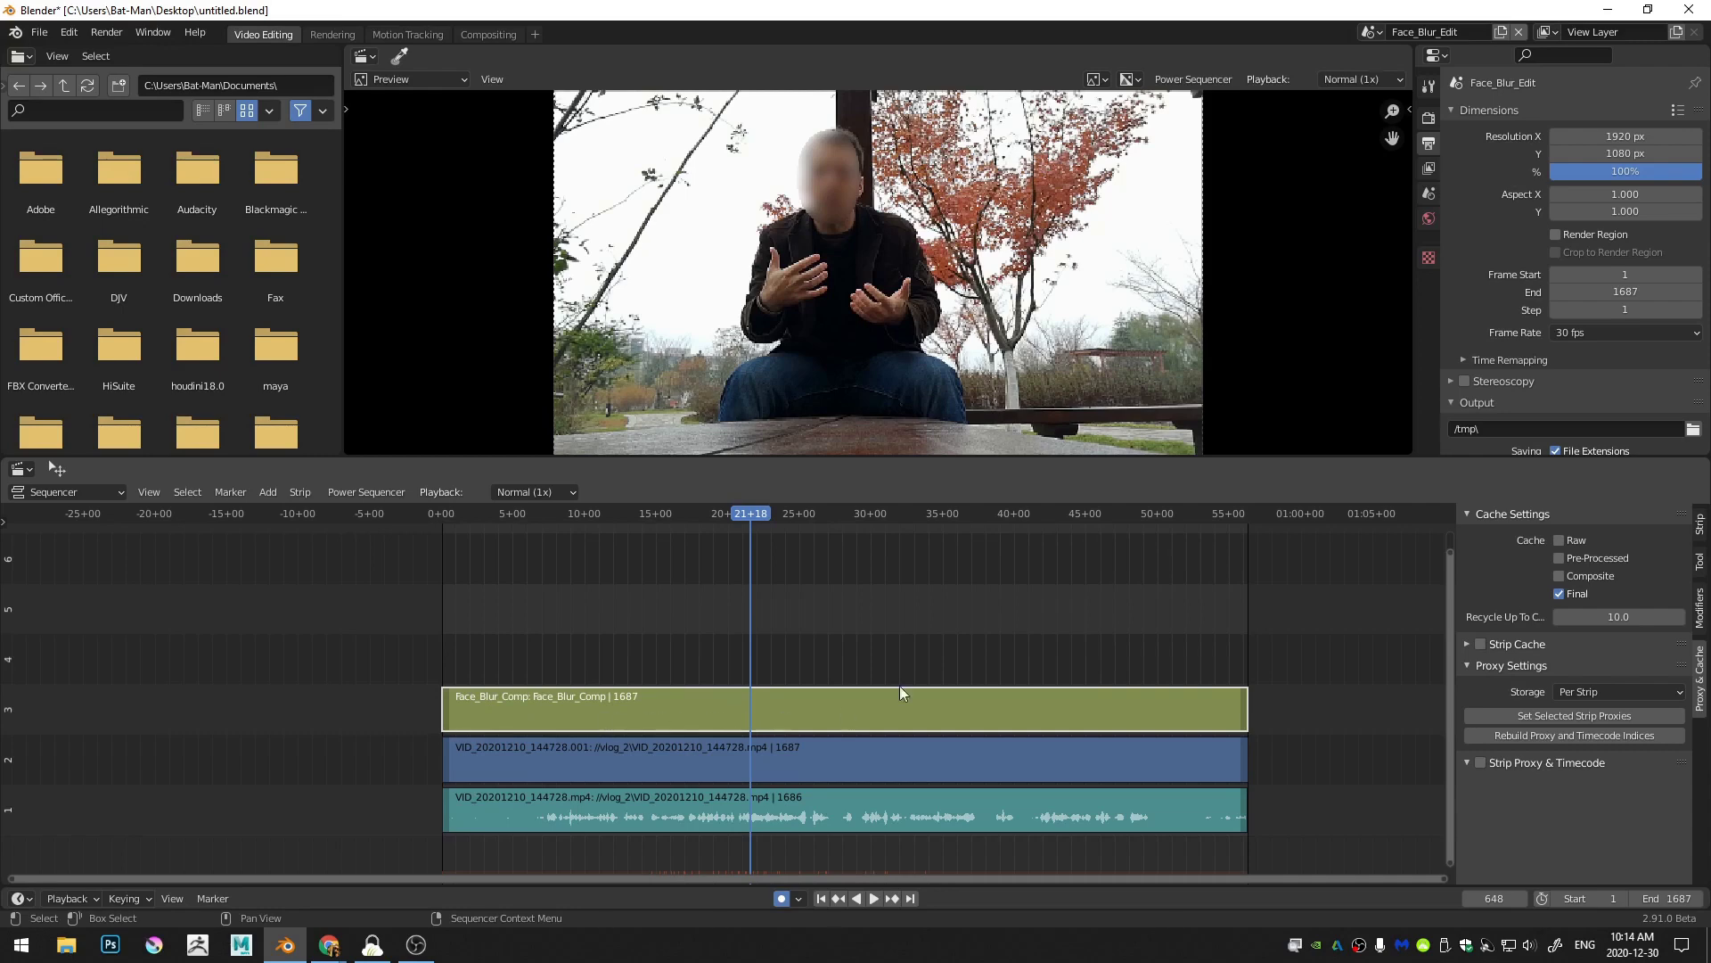
pyautogui.click(670, 515)
pyautogui.click(775, 516)
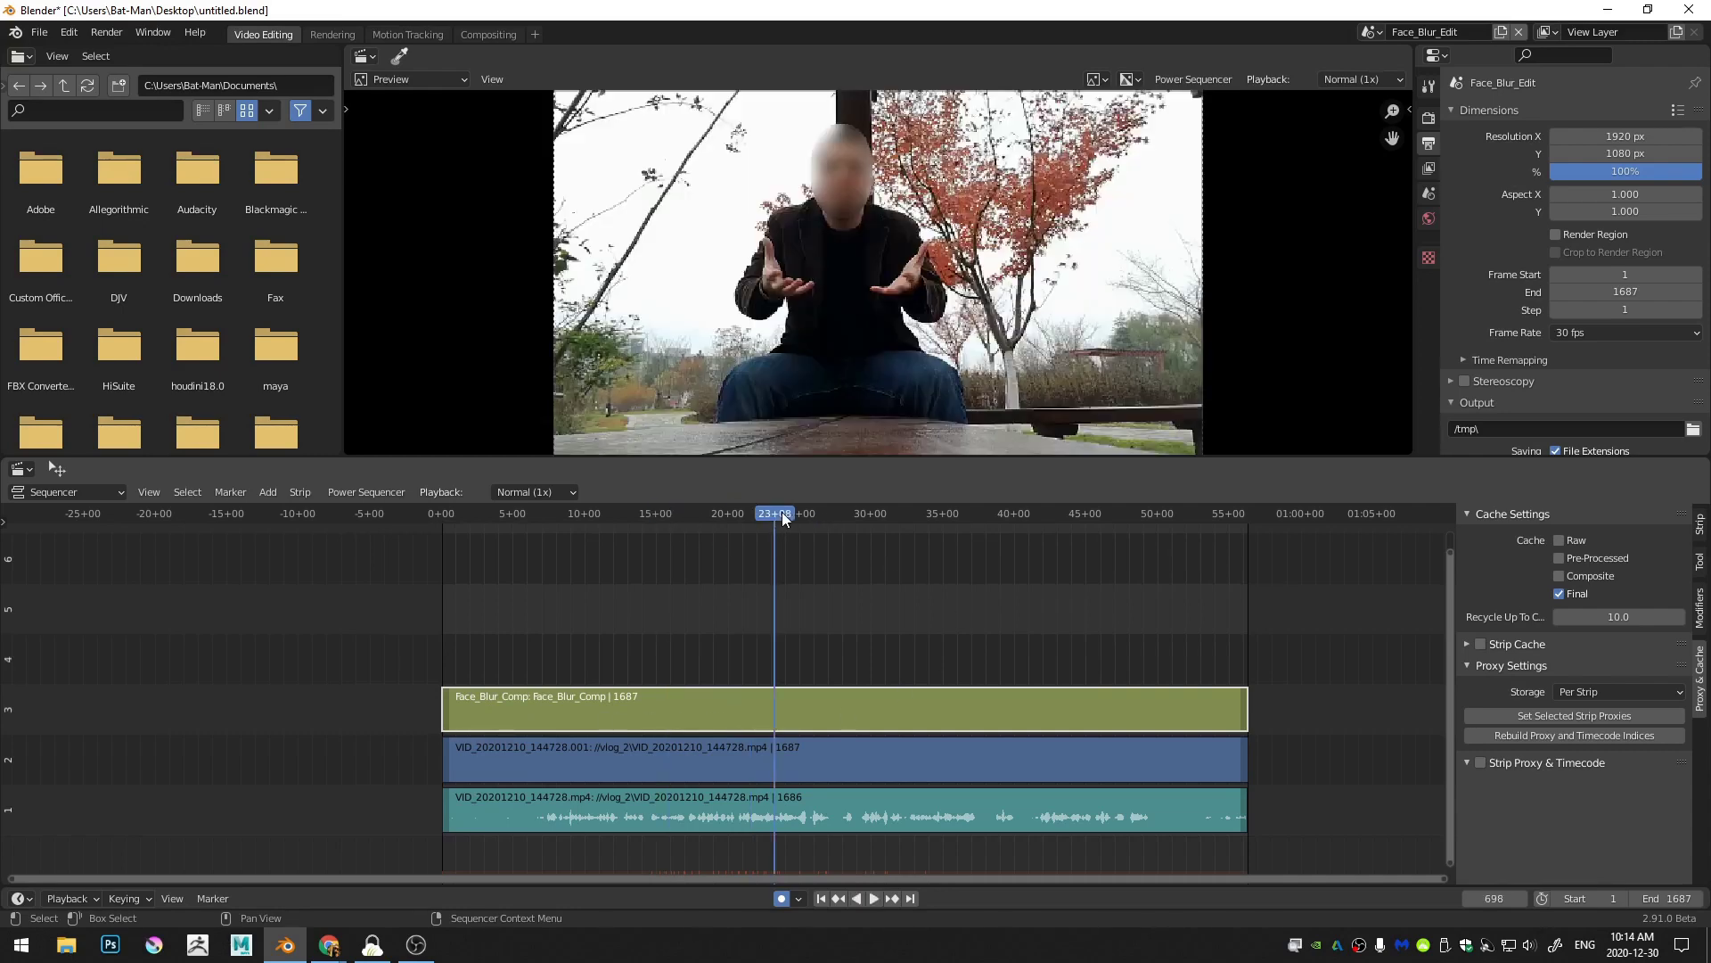
pyautogui.click(936, 514)
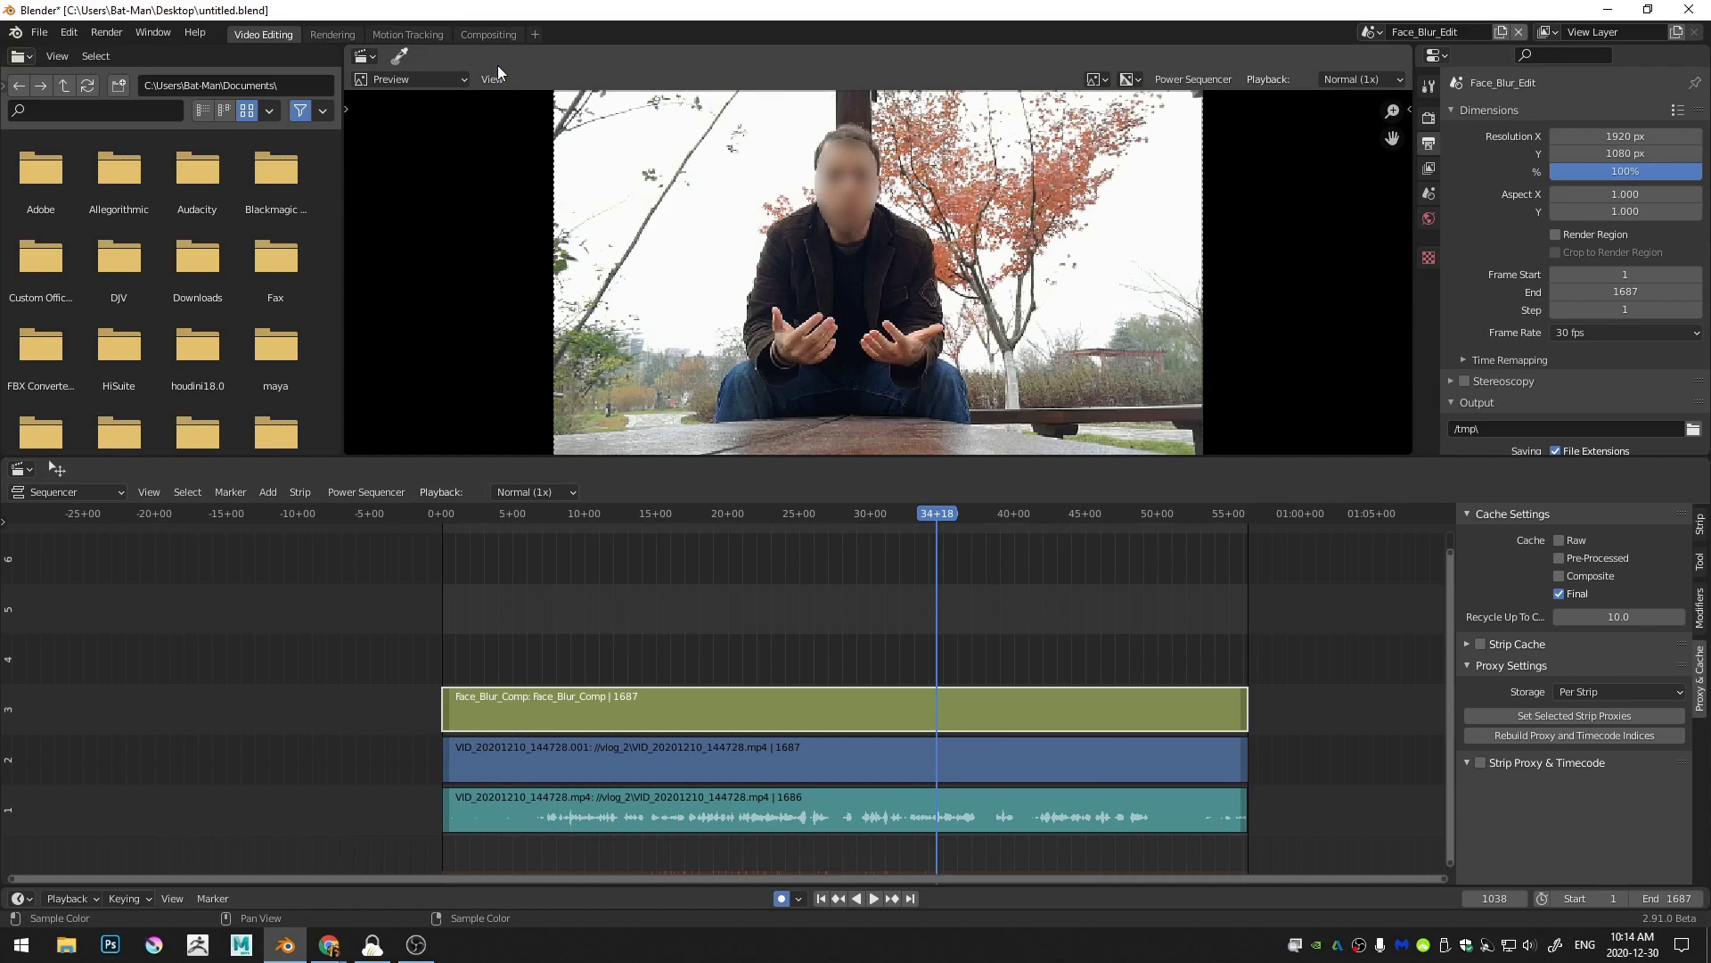
# Step: Mute the Face_Blur_Comp strip and check the original clip at several points, ending at frame 554
pyautogui.moveTo(1024, 590); pyautogui.dragTo(910, 594, button='middle')
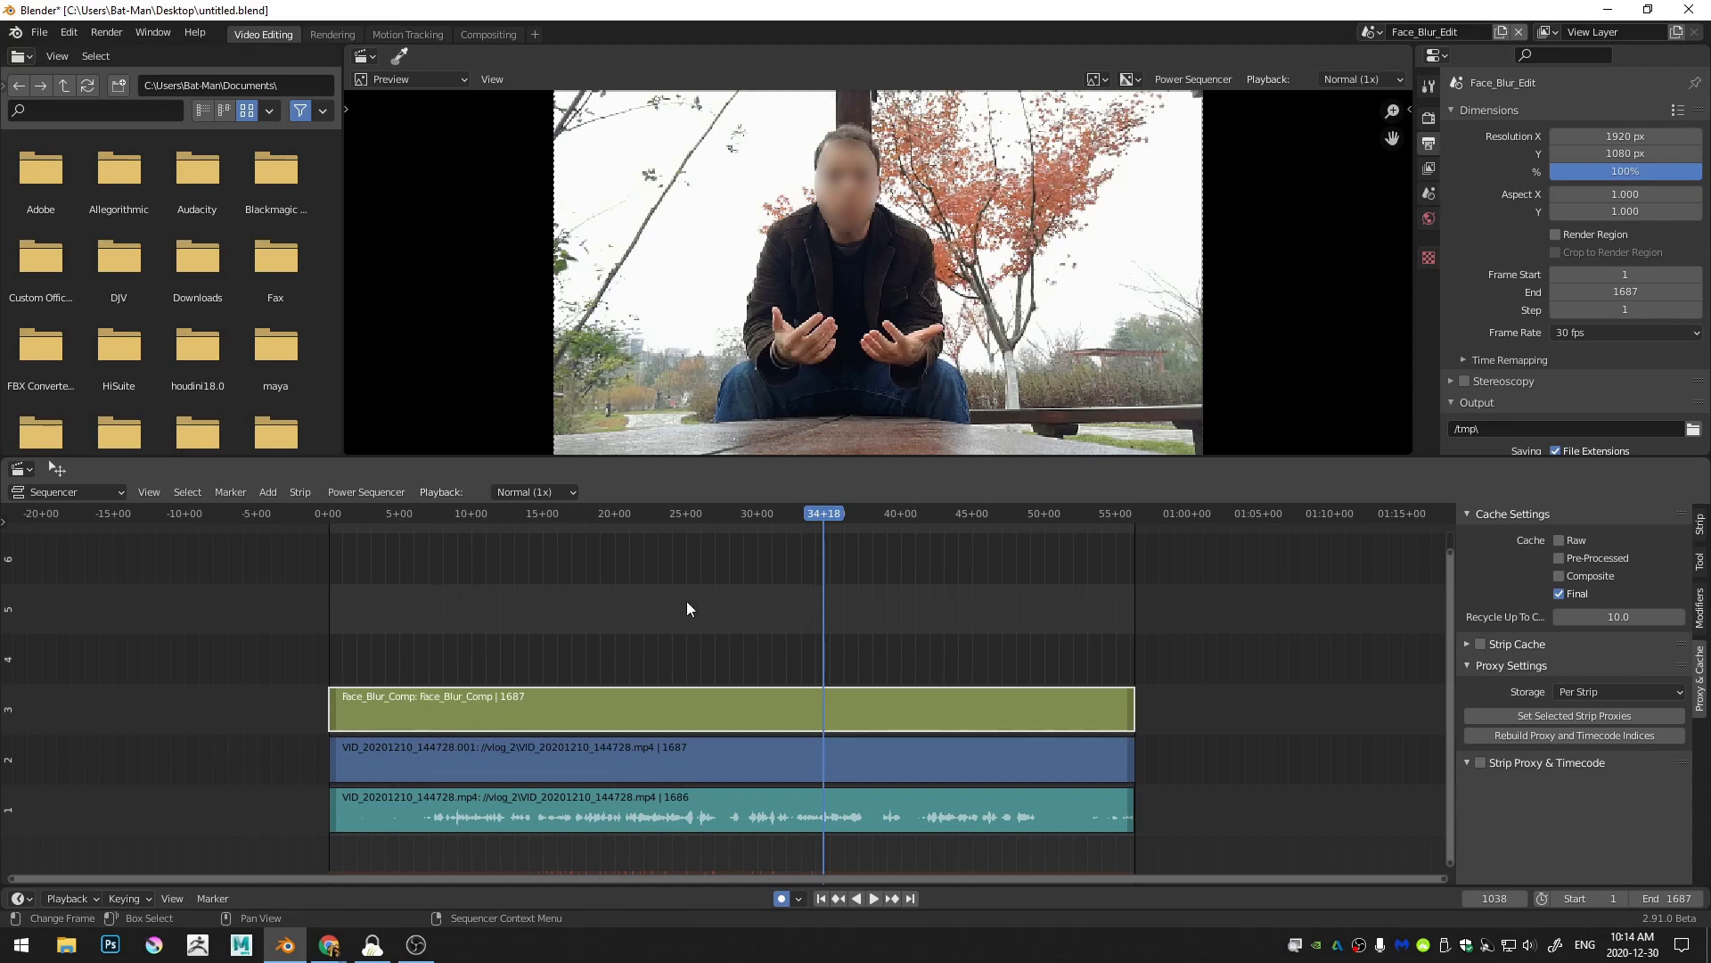
pyautogui.moveTo(241, 636); pyautogui.dragTo(505, 768)
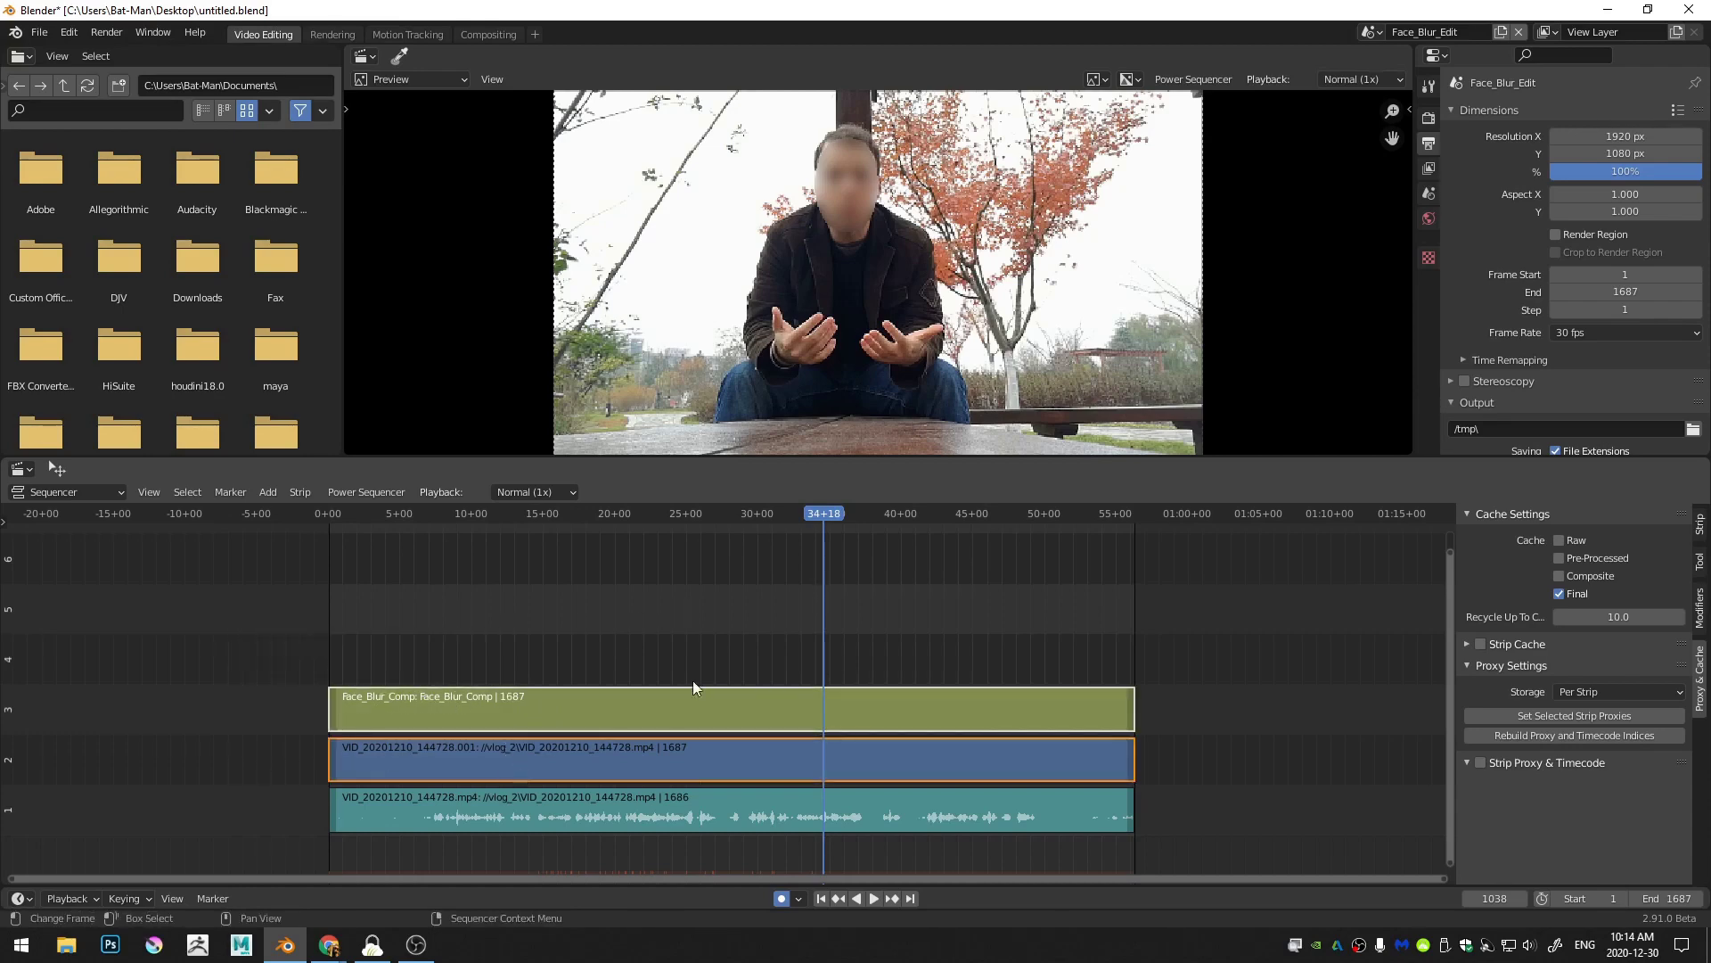
pyautogui.click(655, 717)
pyautogui.press('h')
pyautogui.click(494, 521)
pyautogui.press('space')
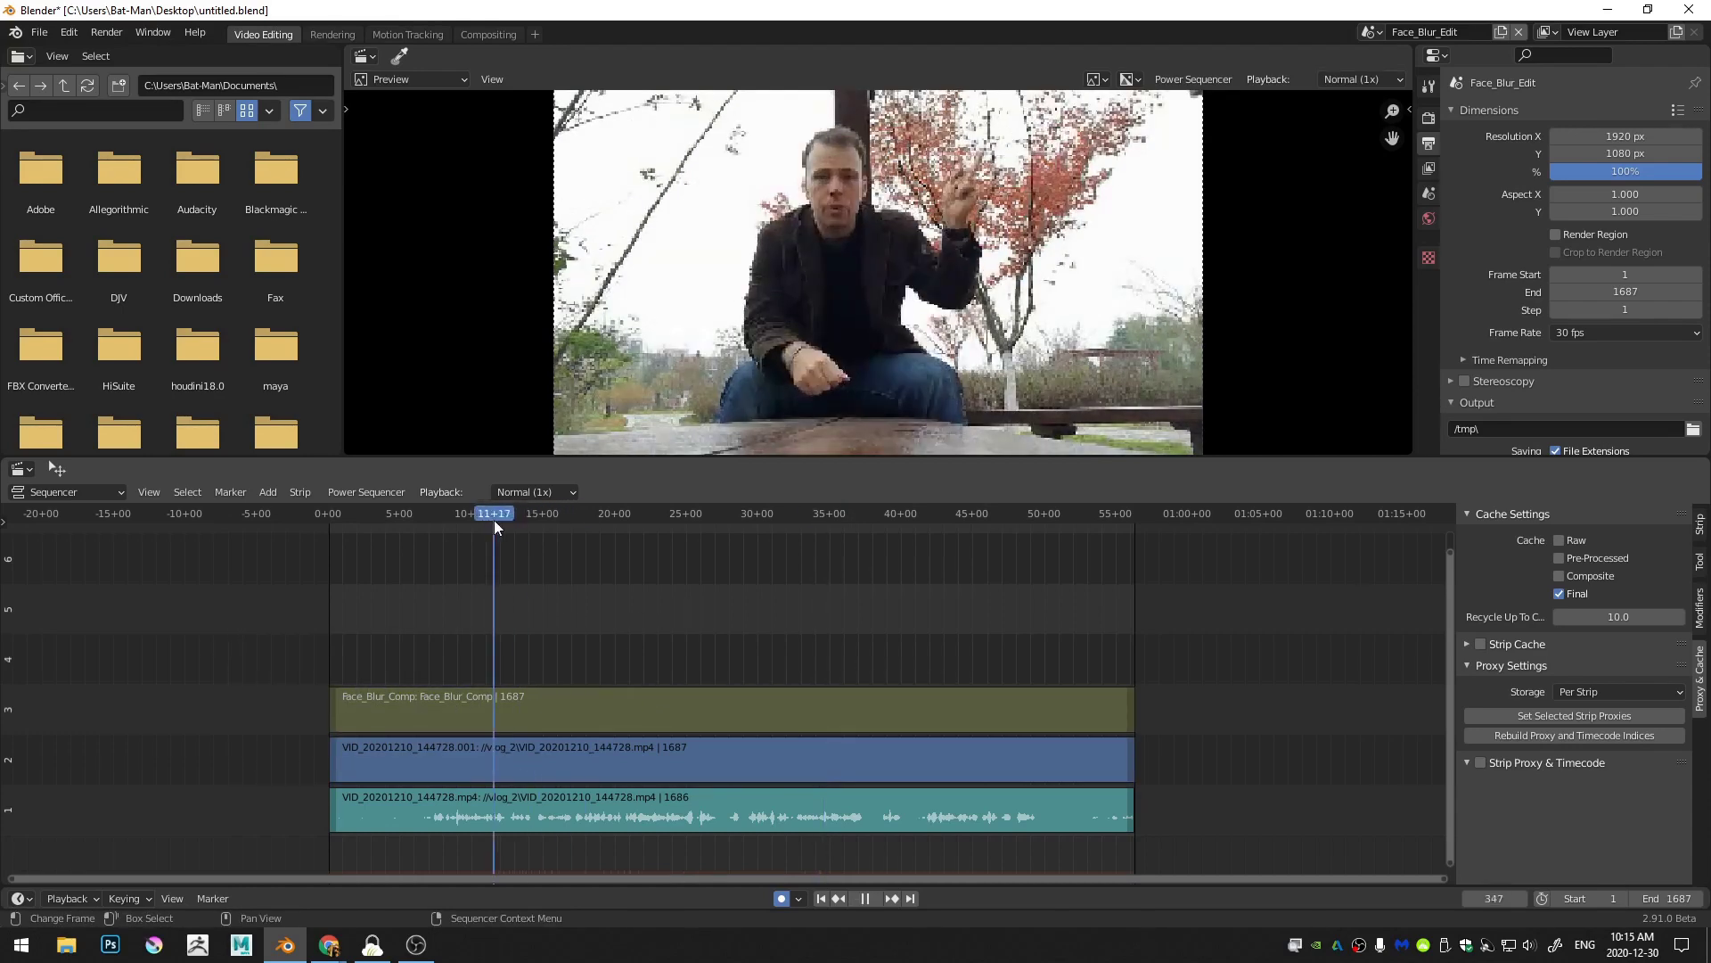
pyautogui.moveTo(494, 521); pyautogui.dragTo(592, 531)
# Step: Group the Face_Blur_Comp and movie strips into a meta strip, move it down to channel 2, and preview frame 442
pyautogui.moveTo(265, 652); pyautogui.dragTo(430, 747)
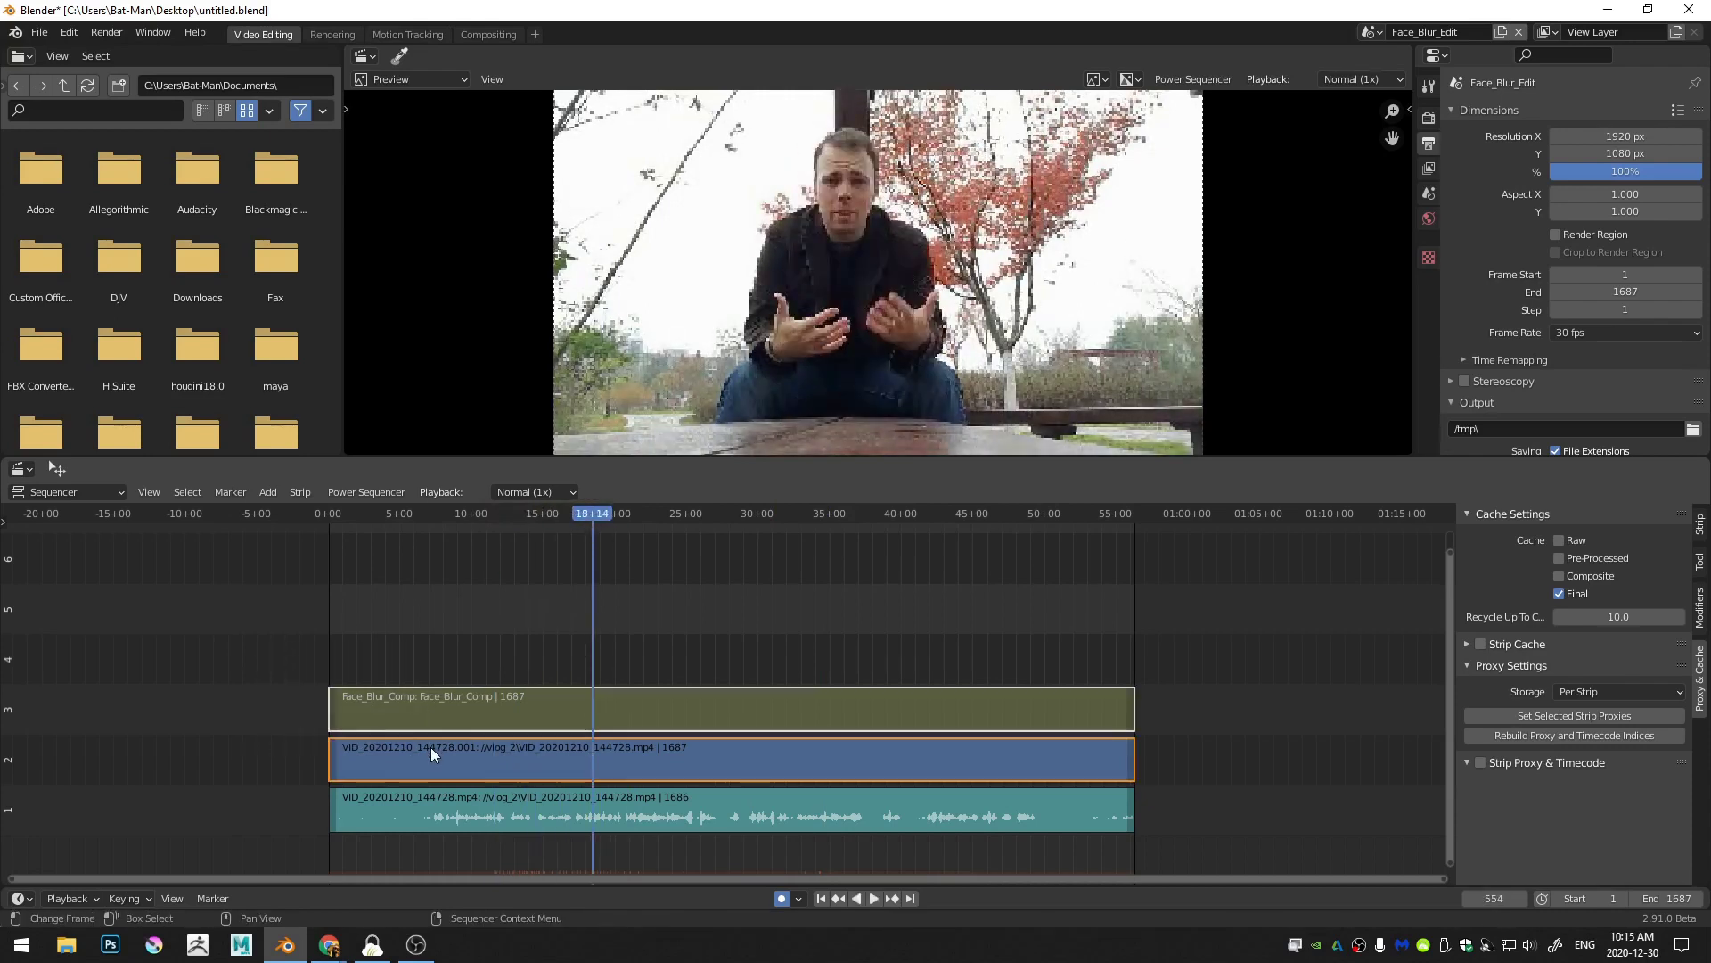
pyautogui.hotkey('ctrl', 'g')
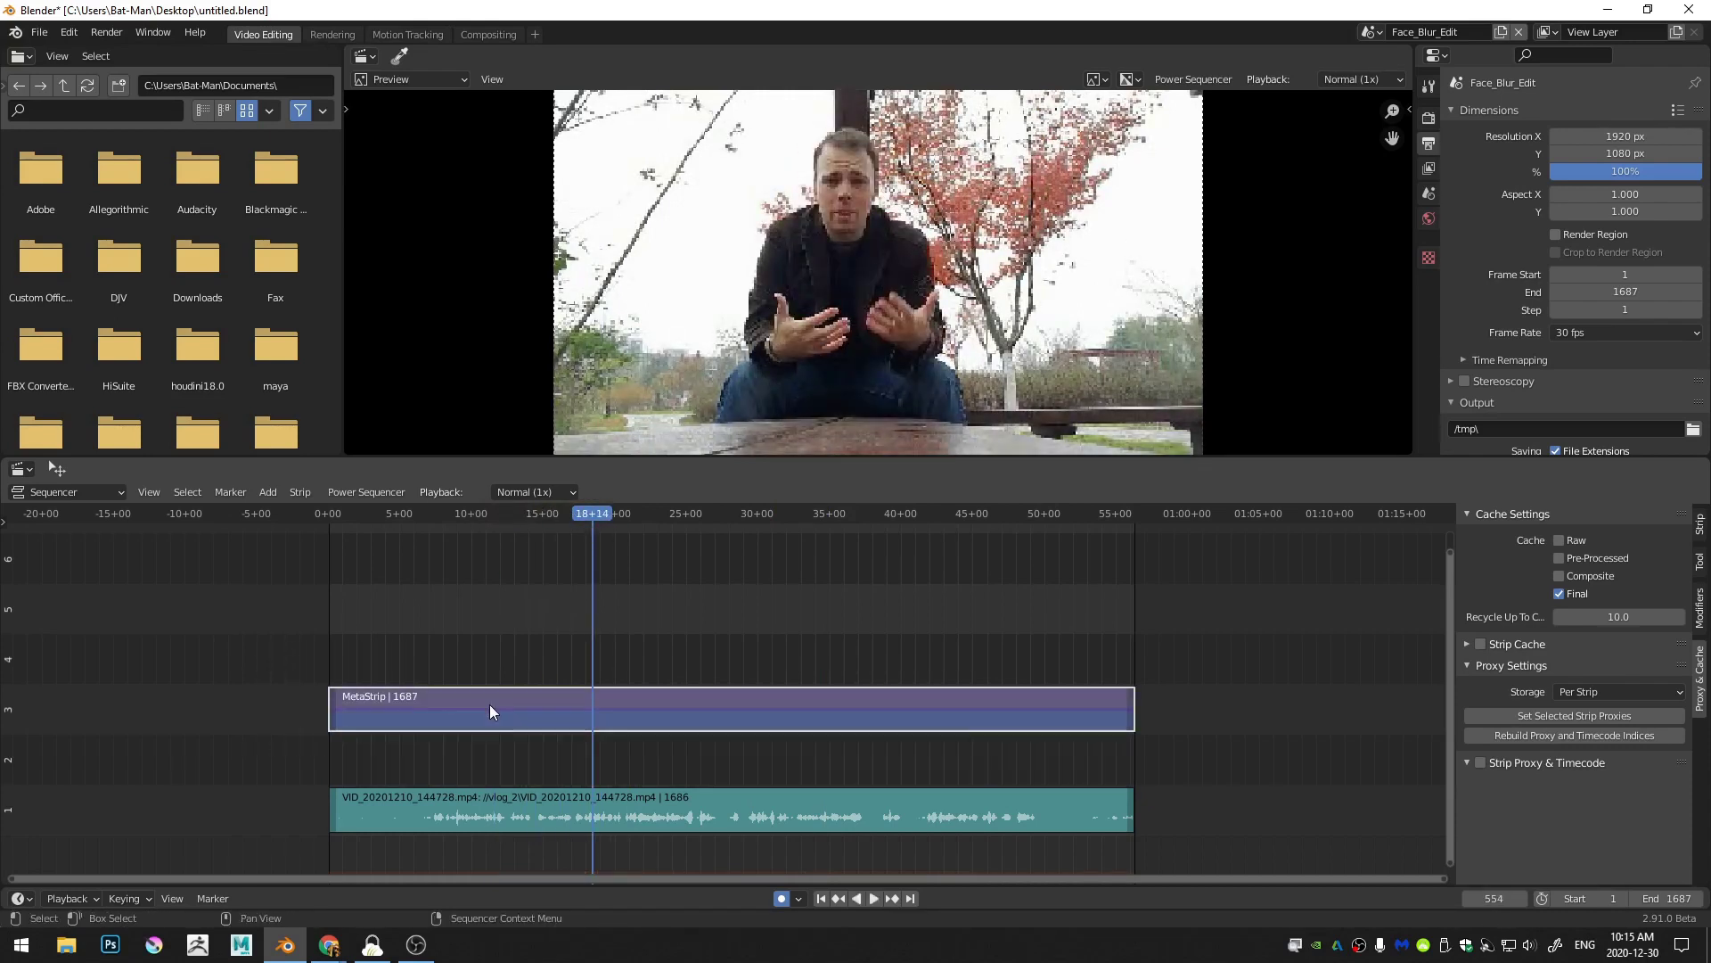
pyautogui.moveTo(489, 704); pyautogui.dragTo(489, 761)
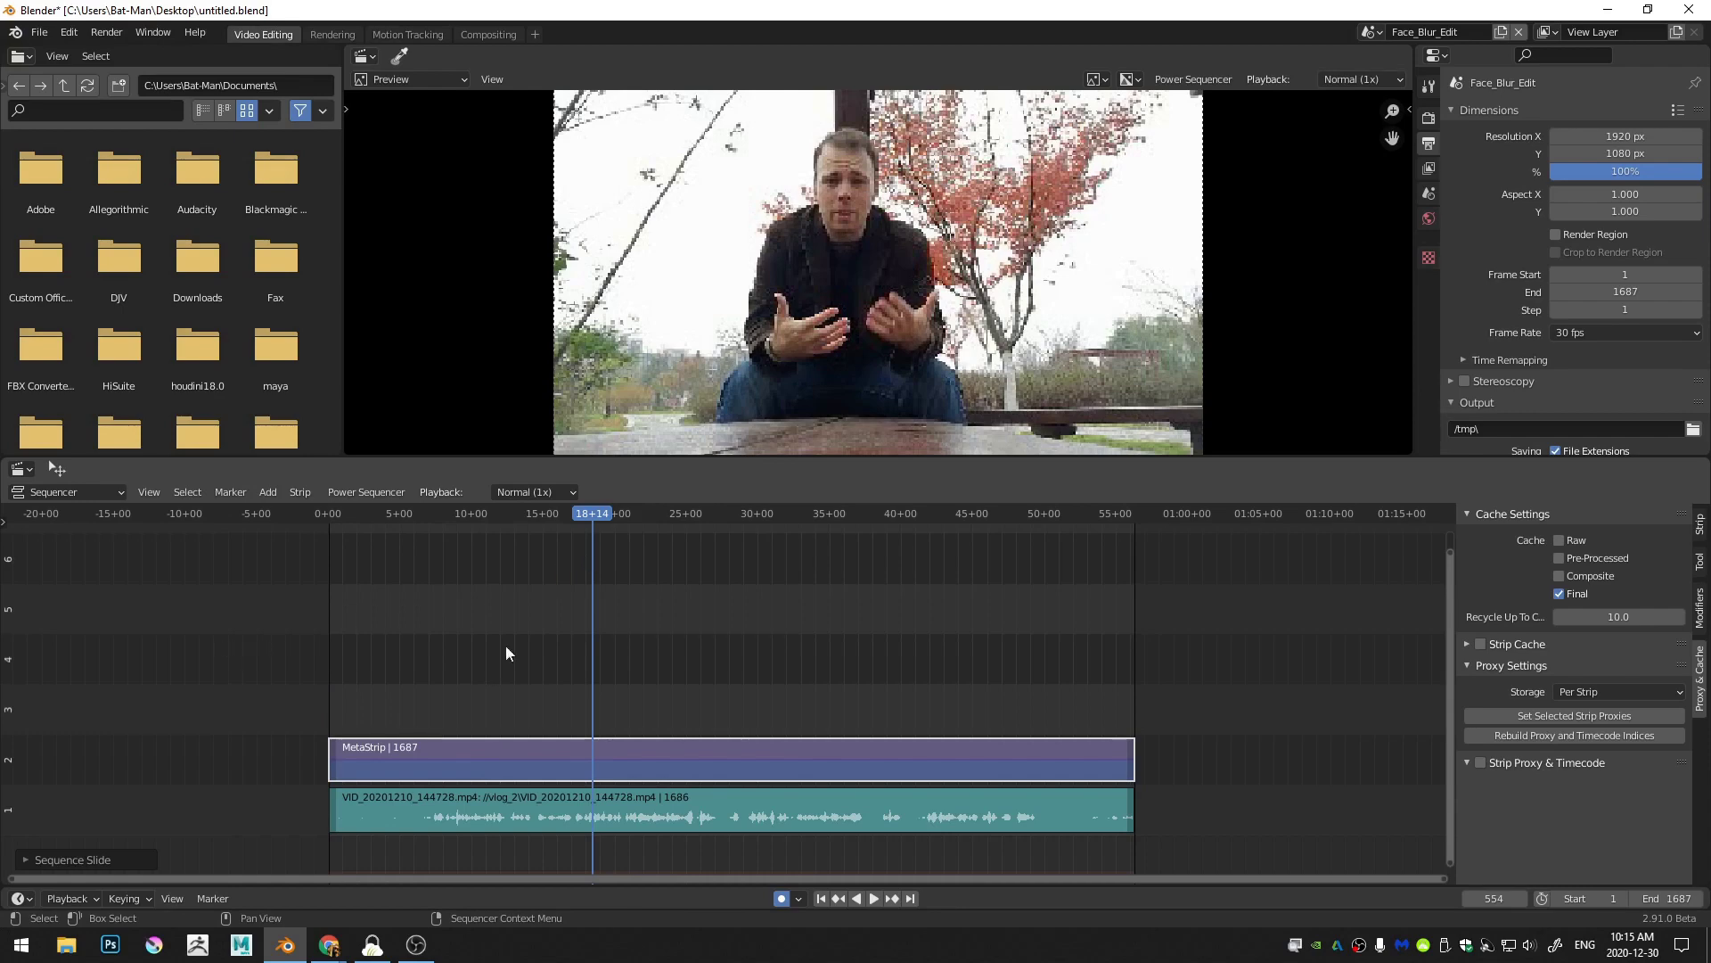
pyautogui.moveTo(597, 512); pyautogui.dragTo(539, 513)
pyautogui.click(502, 590)
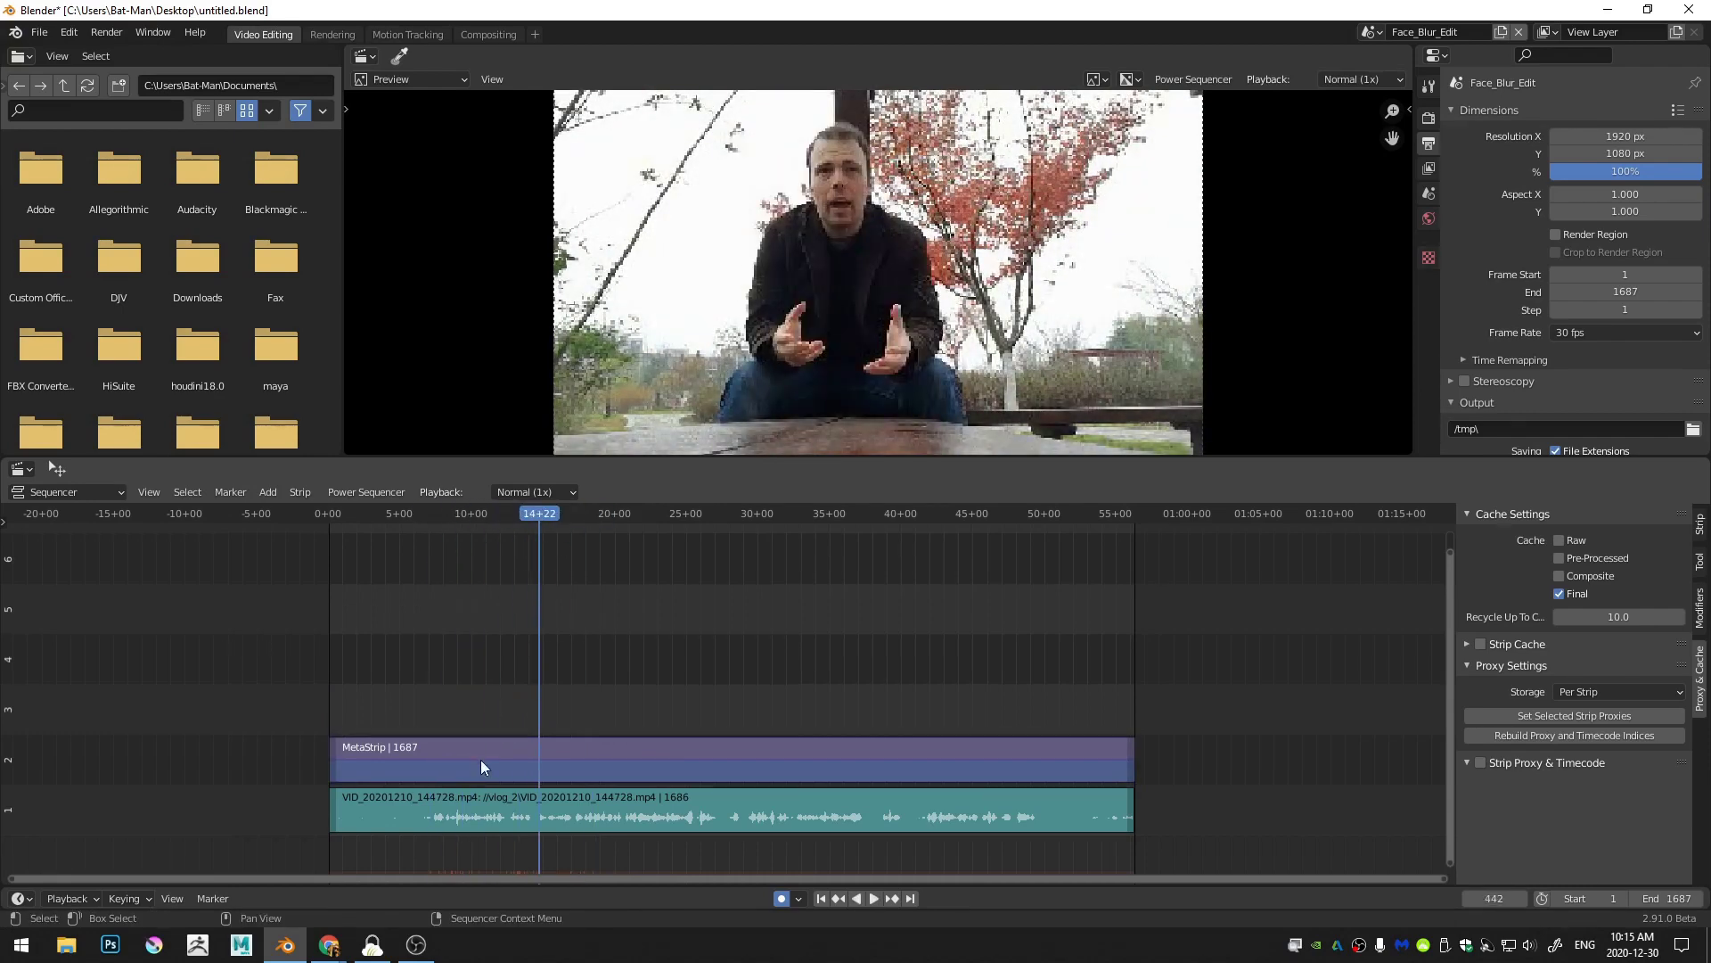
# Step: Open the meta strip, examine the two strips inside it, and return to the main sequence
pyautogui.click(482, 759)
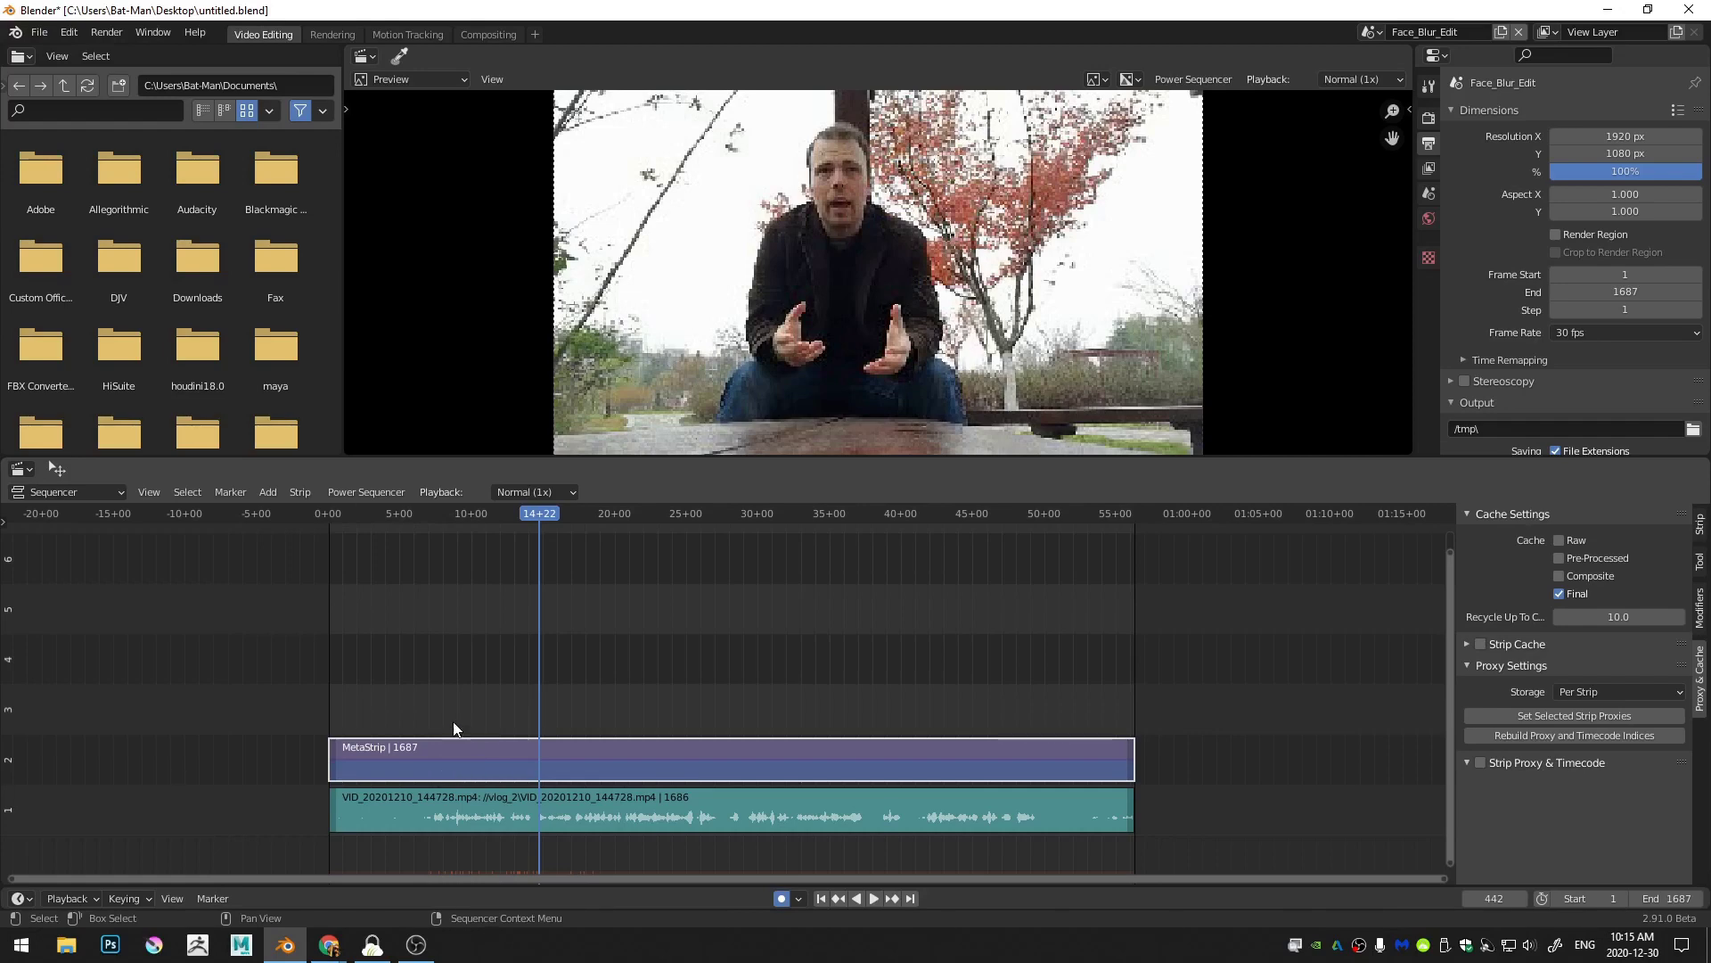
pyautogui.press('Tab')
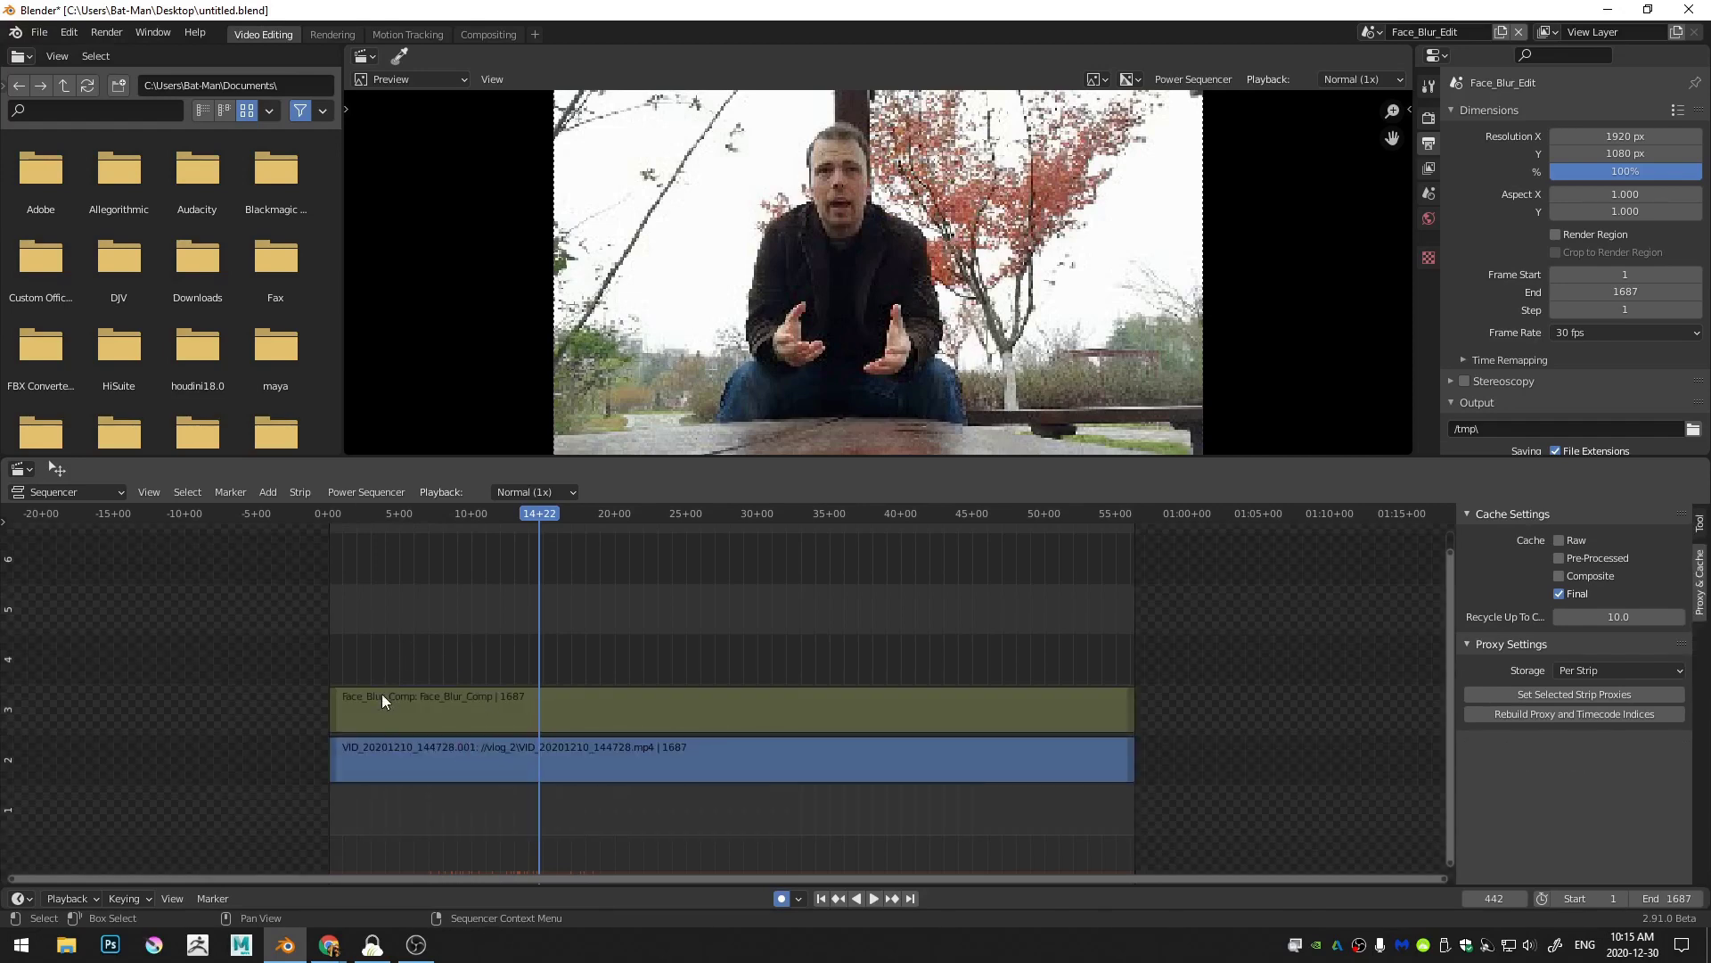
pyautogui.click(421, 708)
pyautogui.click(413, 757)
pyautogui.click(412, 715)
pyautogui.click(405, 767)
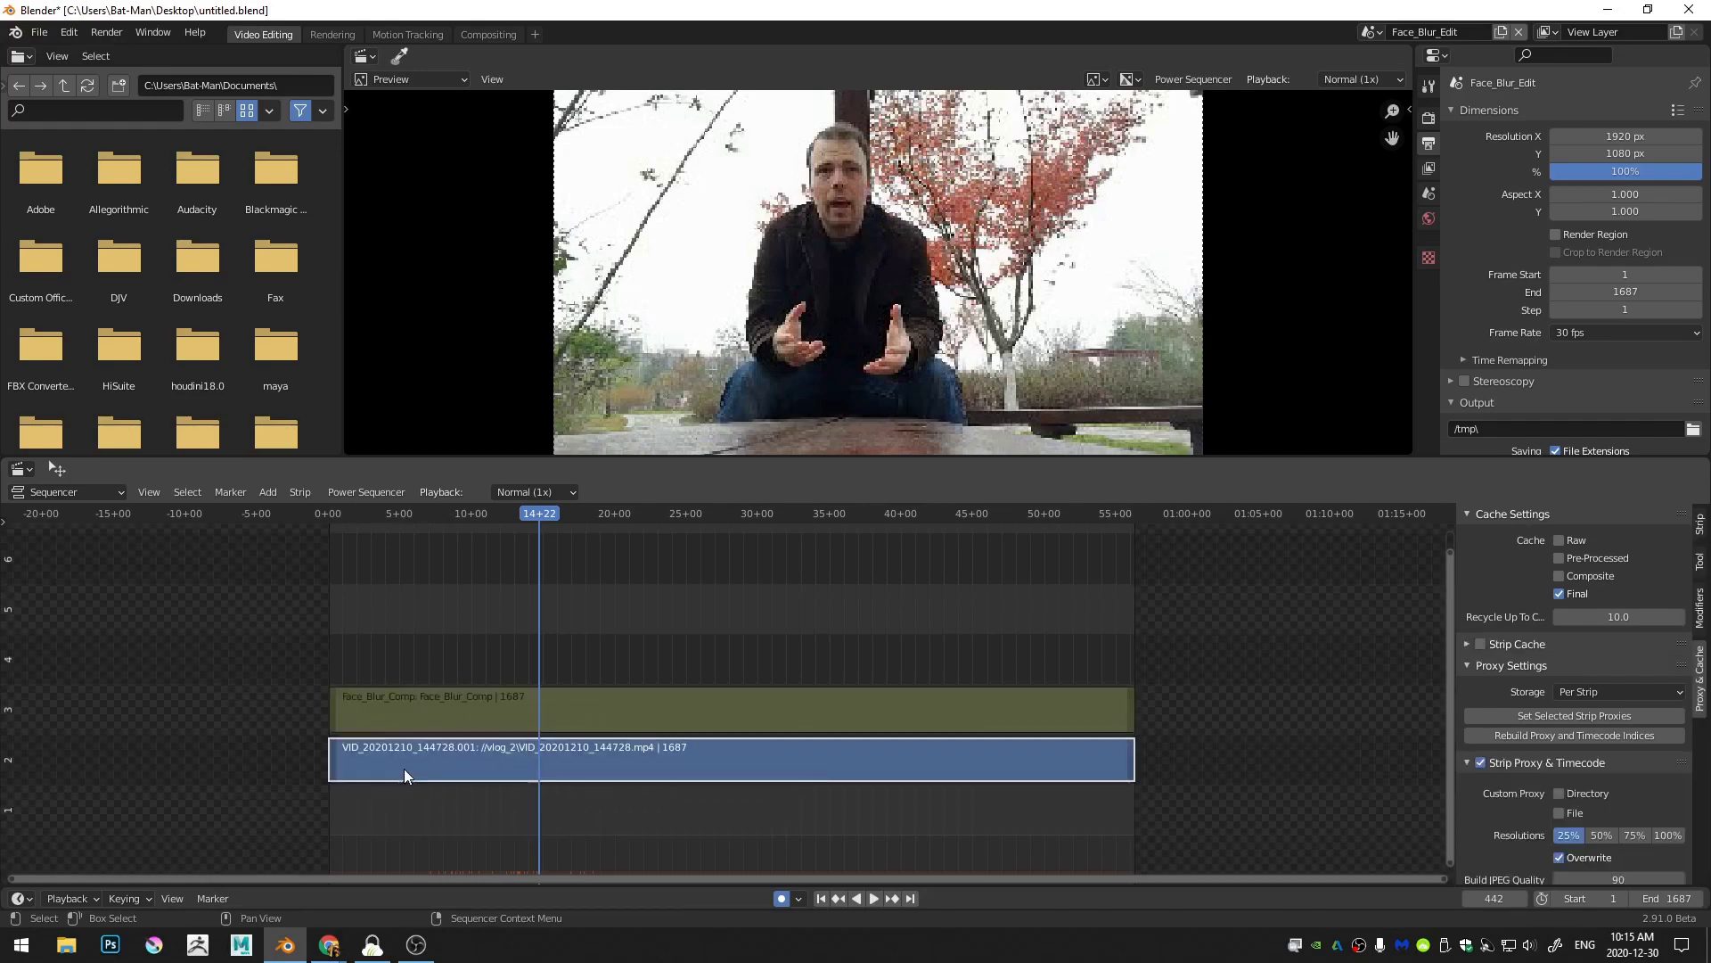
pyautogui.hotkey('alt', 'a')
pyautogui.press('Tab')
pyautogui.click(422, 677)
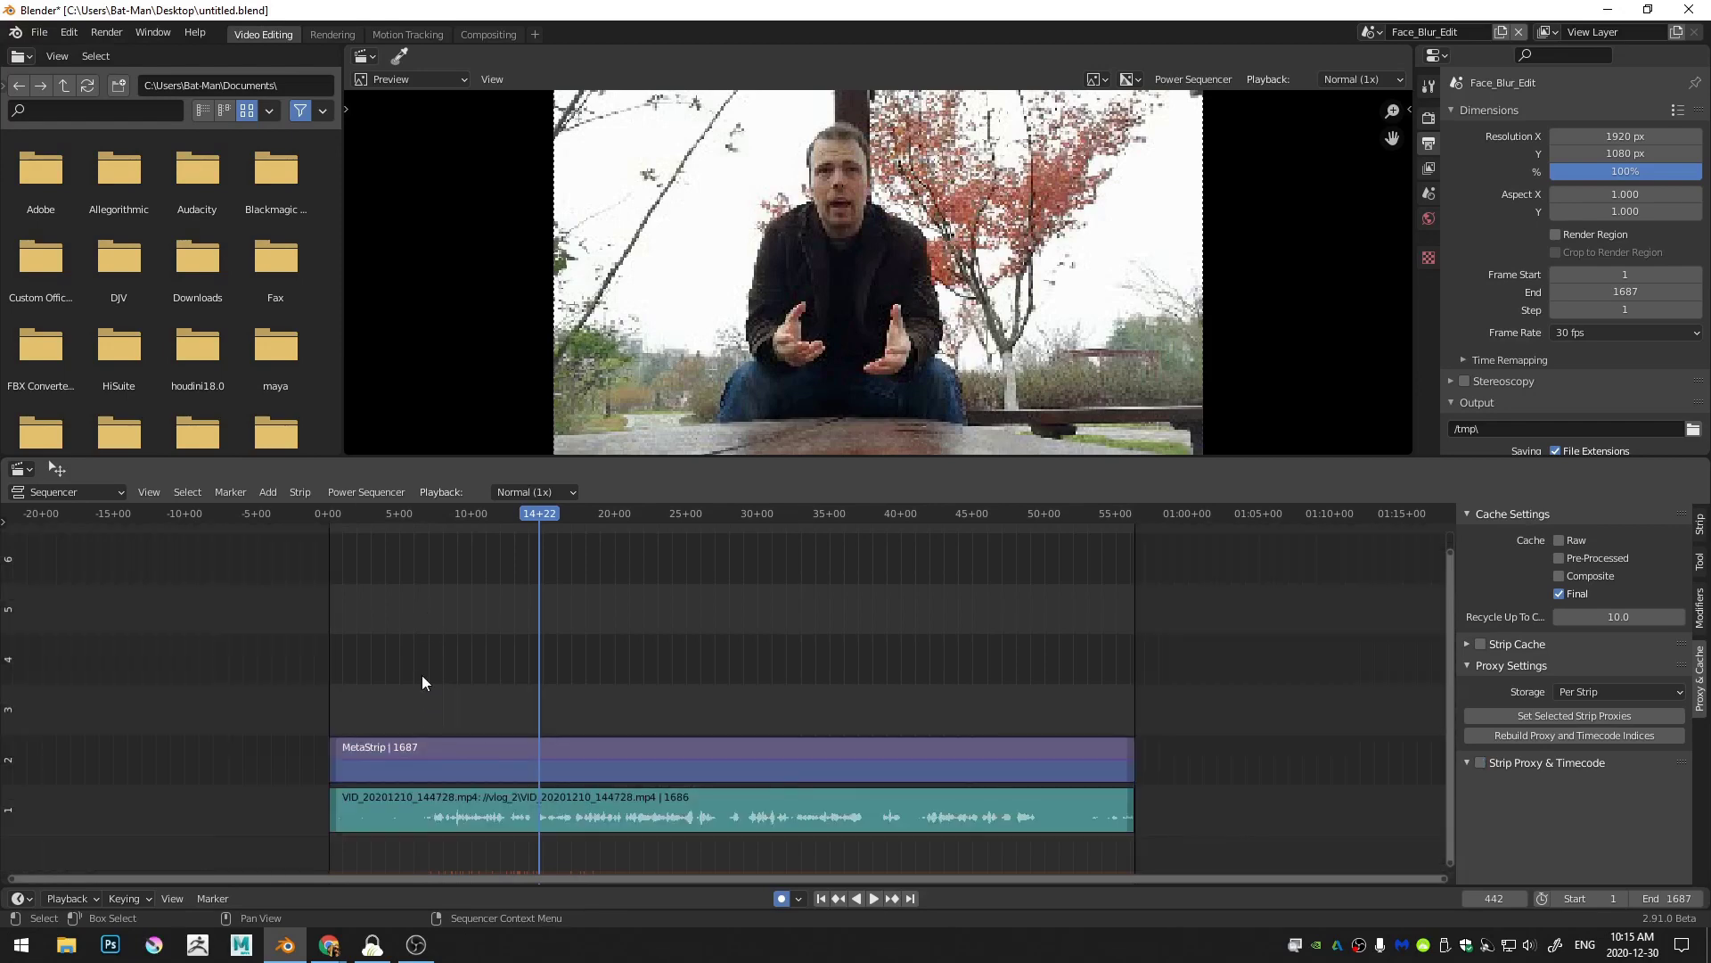
# Step: Unmute the Face_Blur_Comp strip inside the meta strip, check the blur up to frame 677, and return to the main sequence
pyautogui.click(448, 760)
pyautogui.press('Tab')
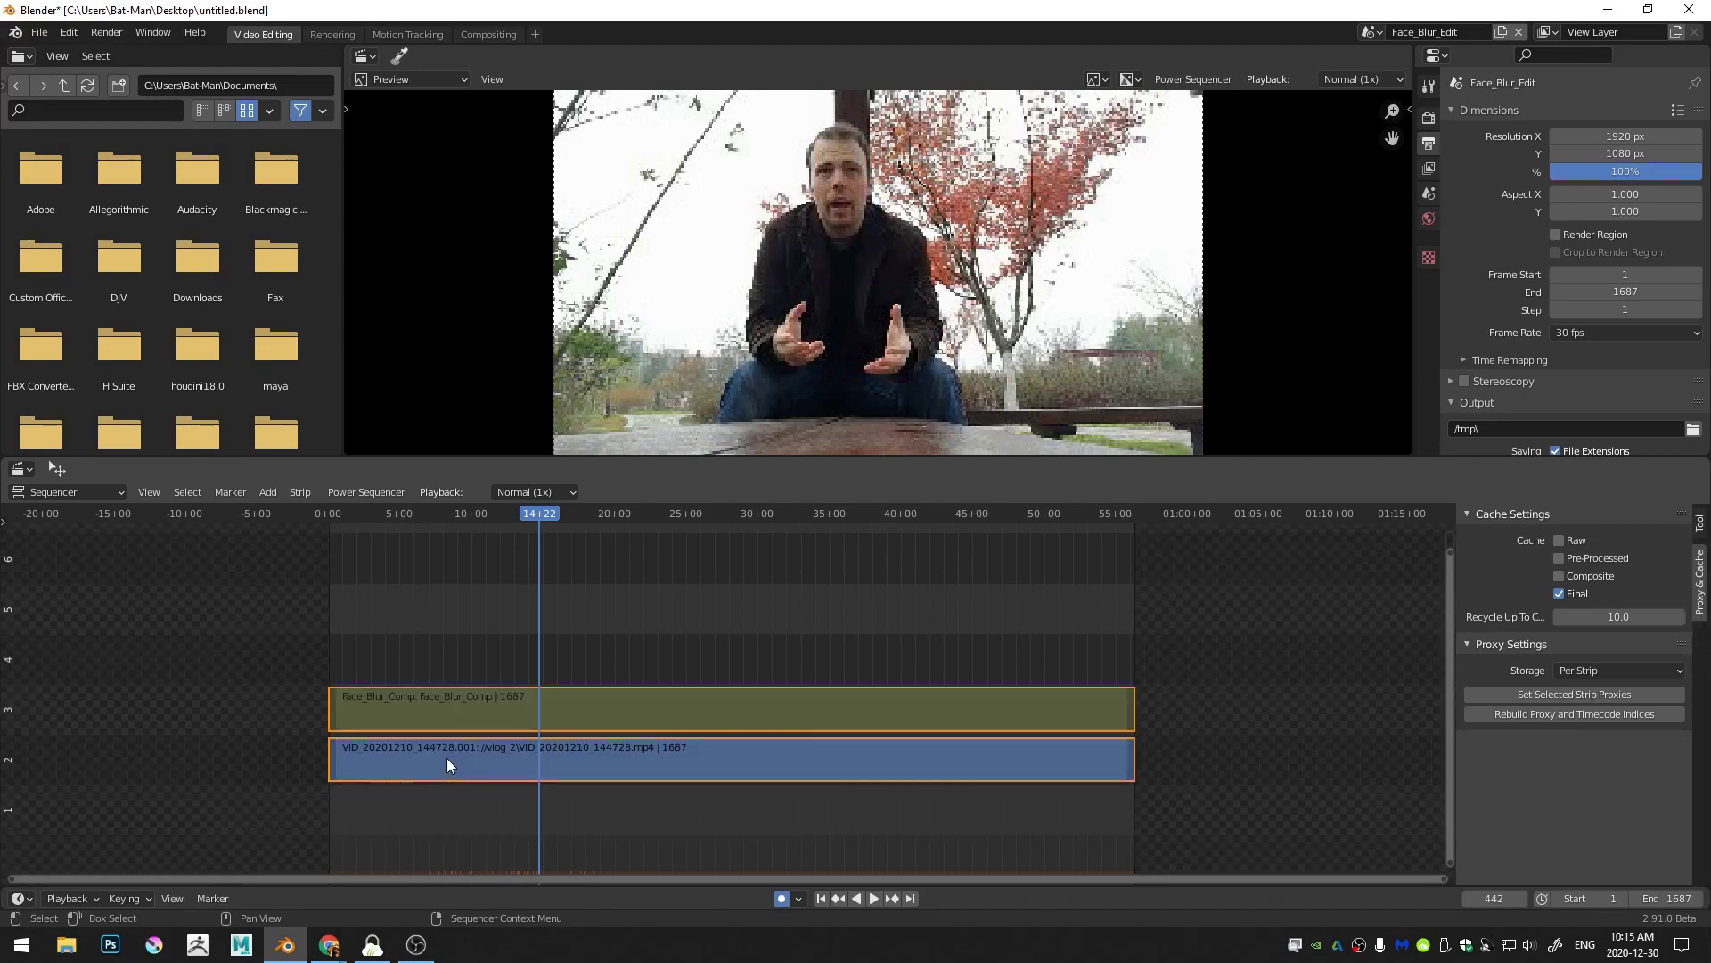
pyautogui.click(383, 715)
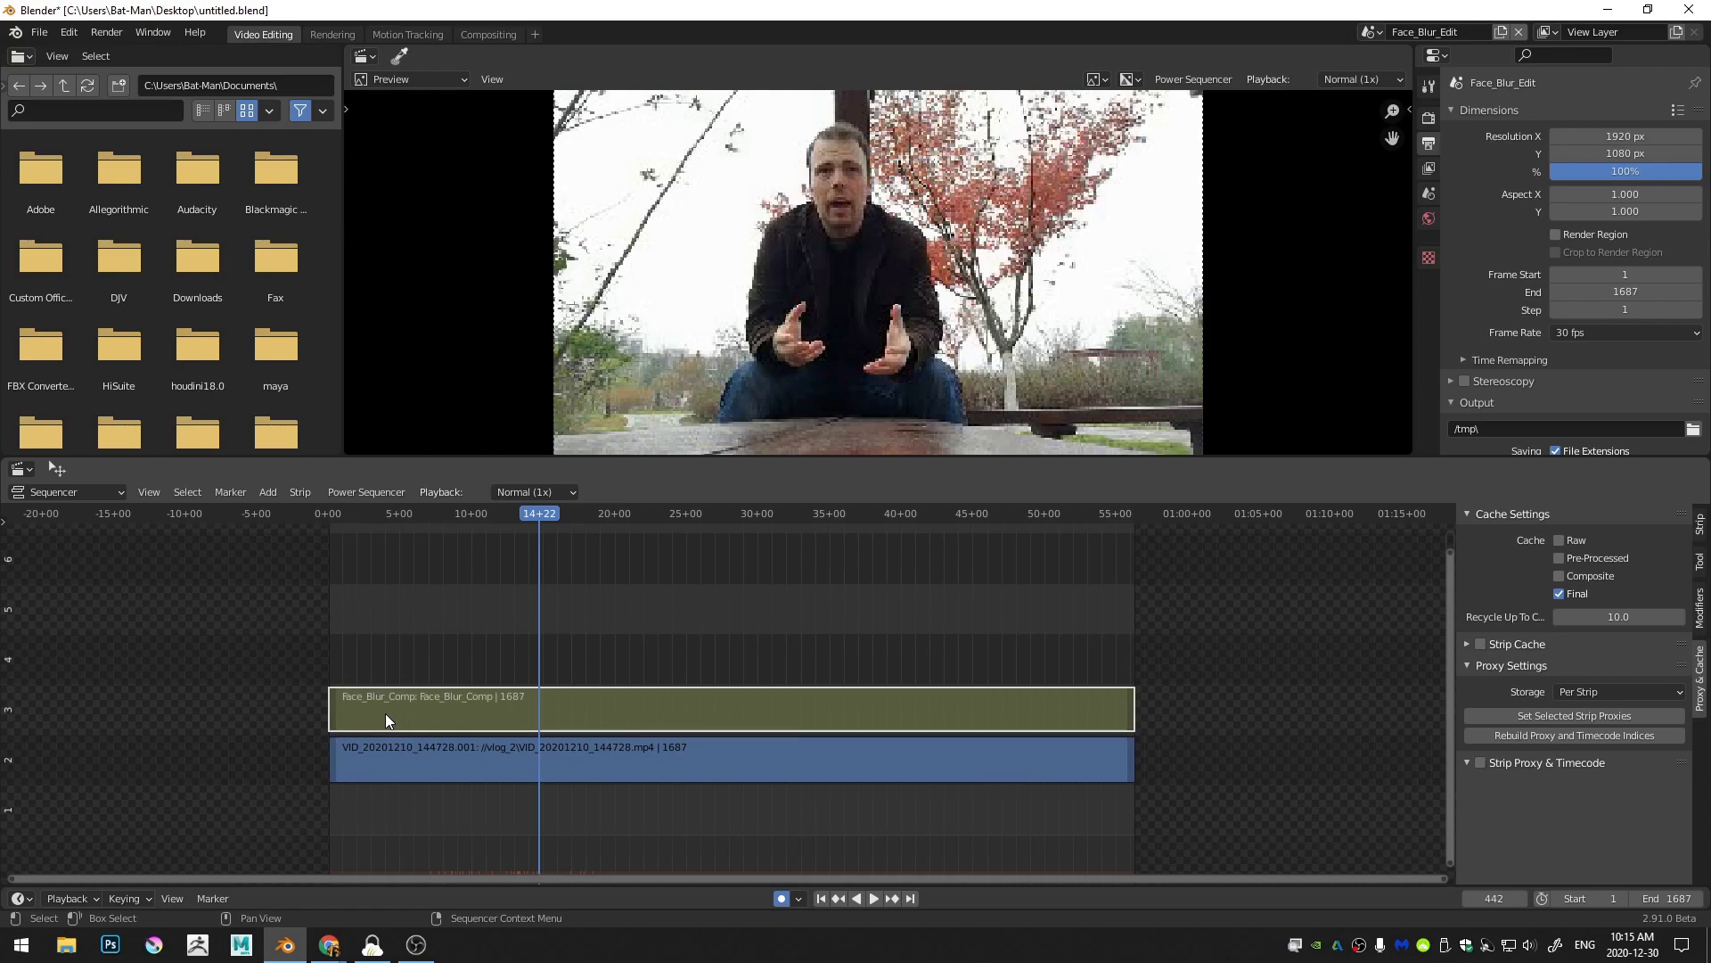
pyautogui.press('h')
pyautogui.moveTo(563, 515); pyautogui.dragTo(651, 519)
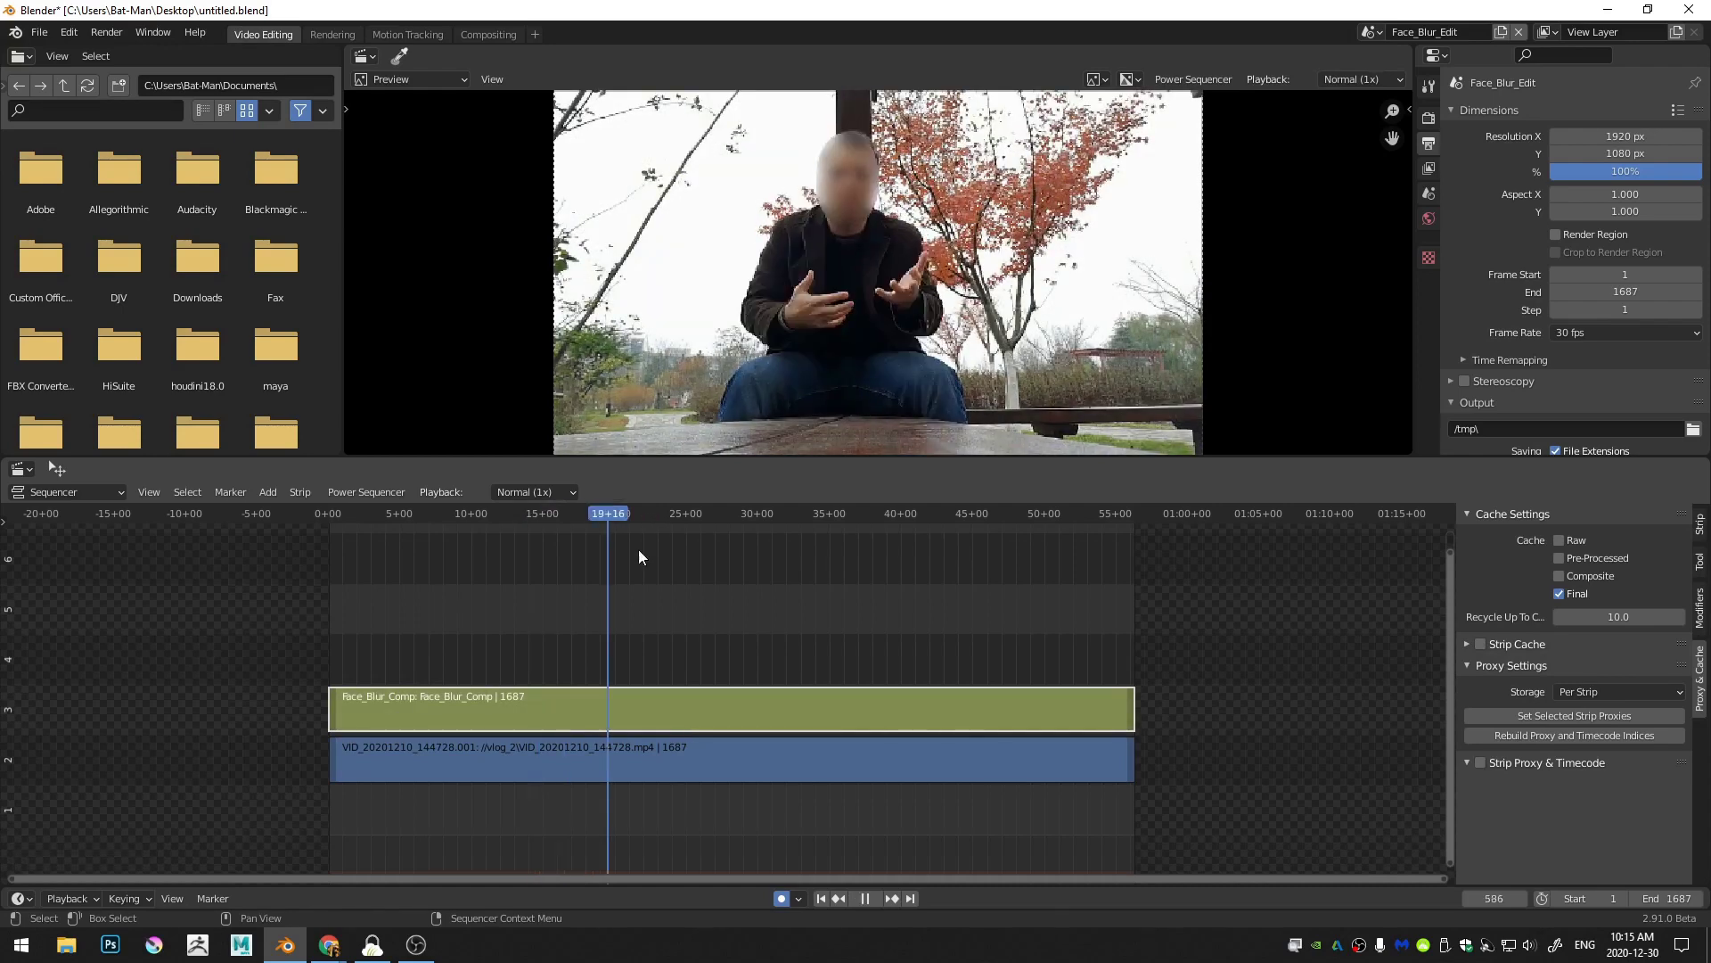
pyautogui.click(549, 662)
pyautogui.press('Tab')
pyautogui.click(519, 635)
# Step: Mute the Face_Blur_Comp strip inside the meta strip again and preview the clip at frame 771 in the main sequence
pyautogui.click(480, 764)
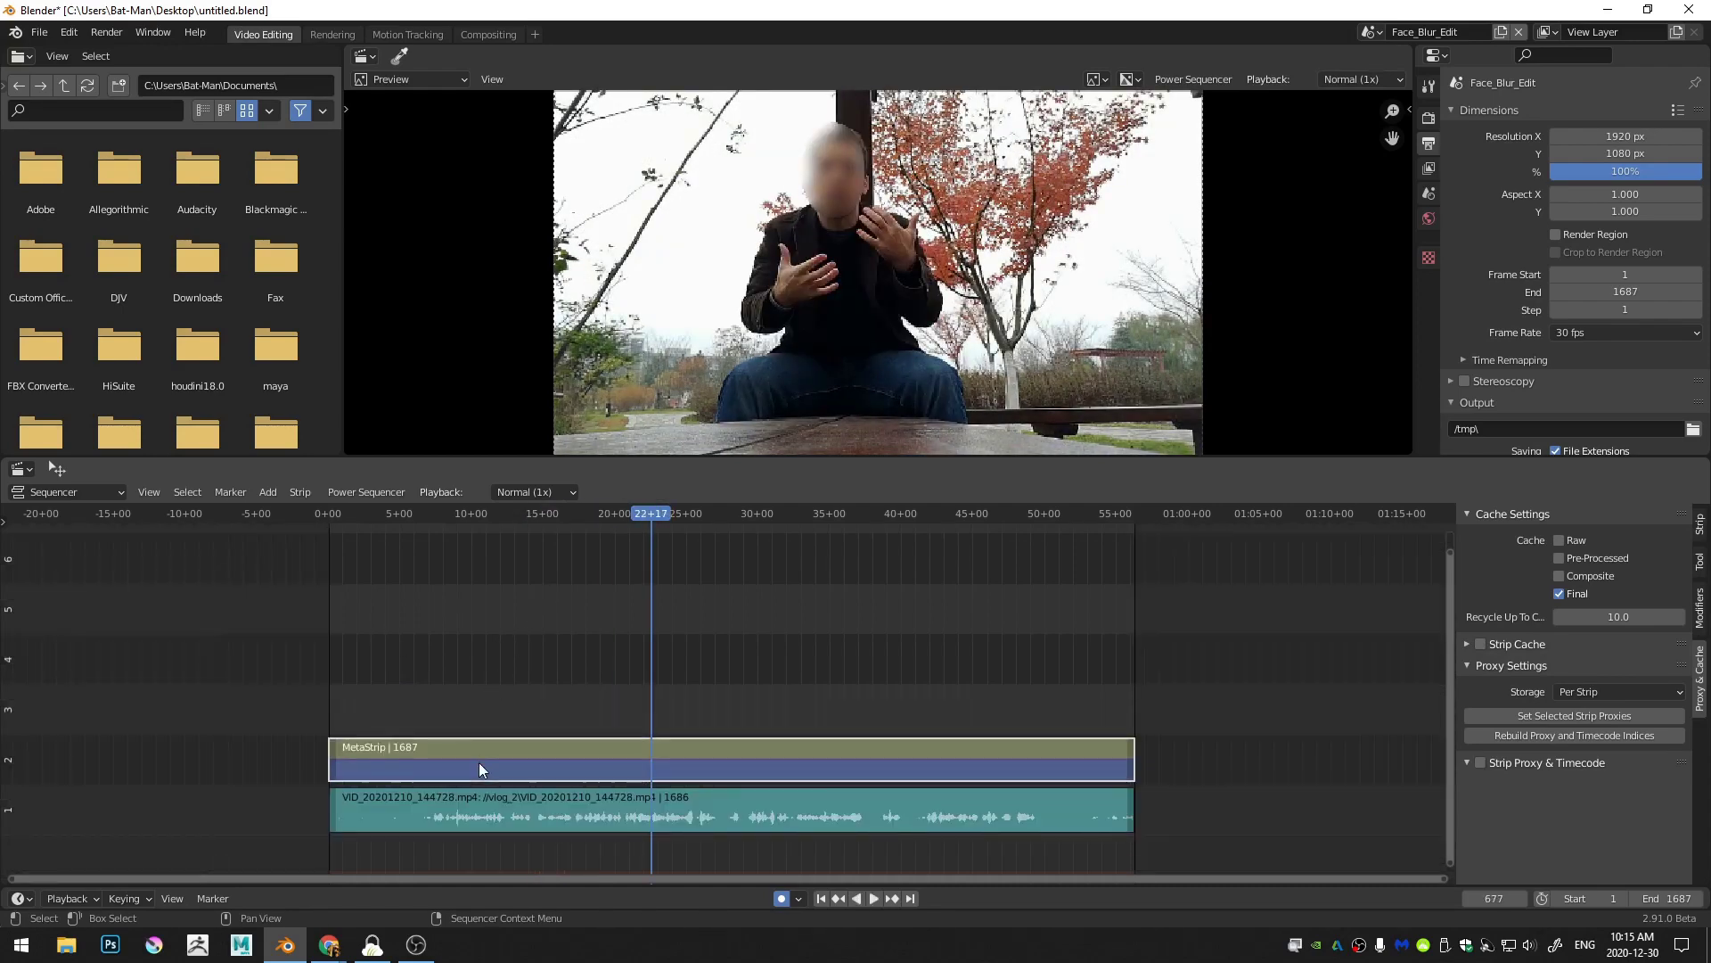
pyautogui.press('Tab')
pyautogui.press('Tab')
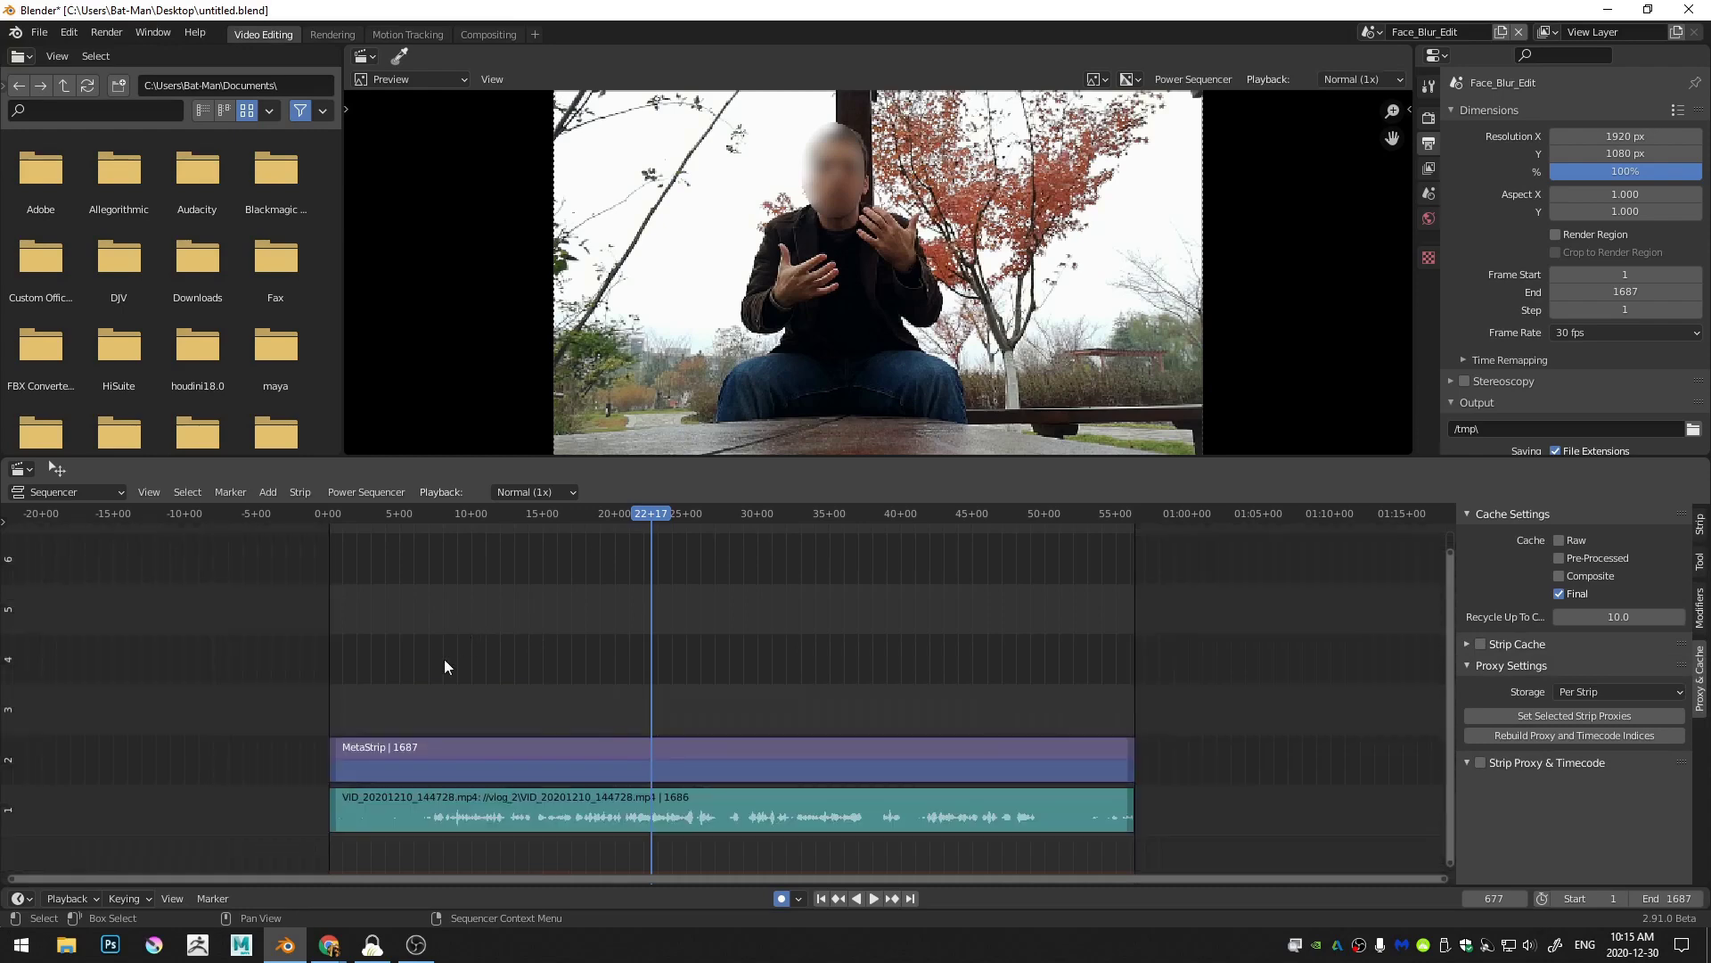
pyautogui.click(458, 757)
pyautogui.moveTo(415, 751); pyautogui.dragTo(475, 740, button='middle')
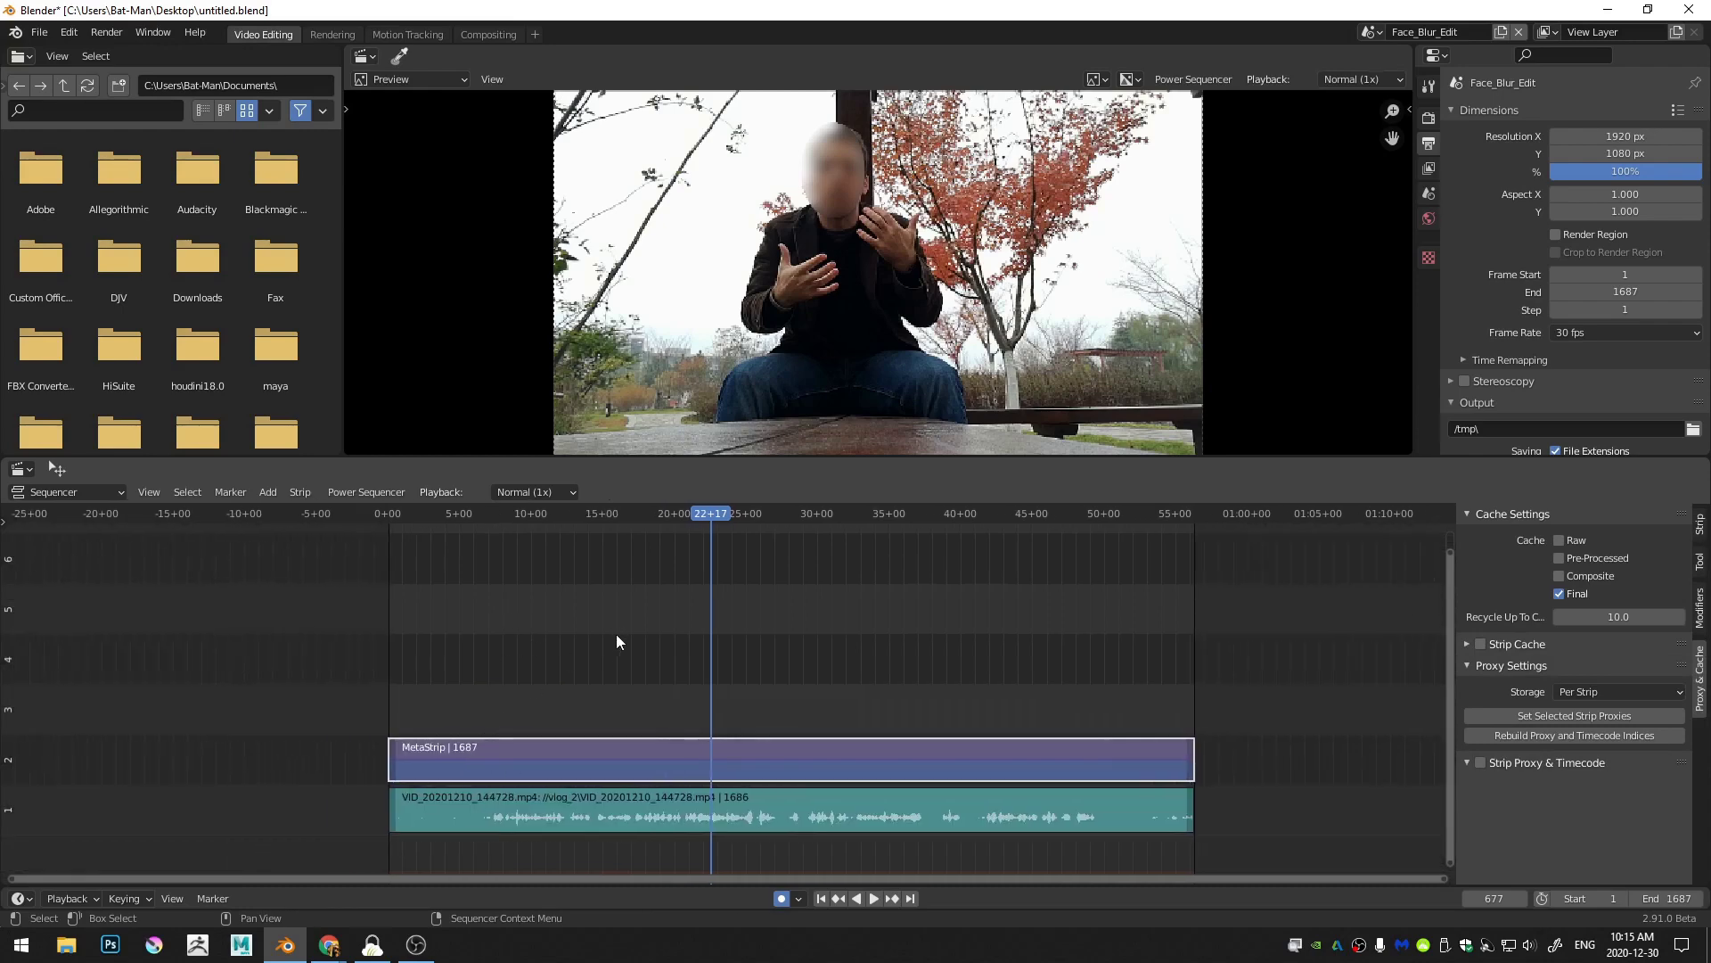
pyautogui.hotkey('ctrl', 'z')
pyautogui.moveTo(677, 517); pyautogui.dragTo(755, 521)
pyautogui.moveTo(741, 753); pyautogui.dragTo(628, 752, button='middle')
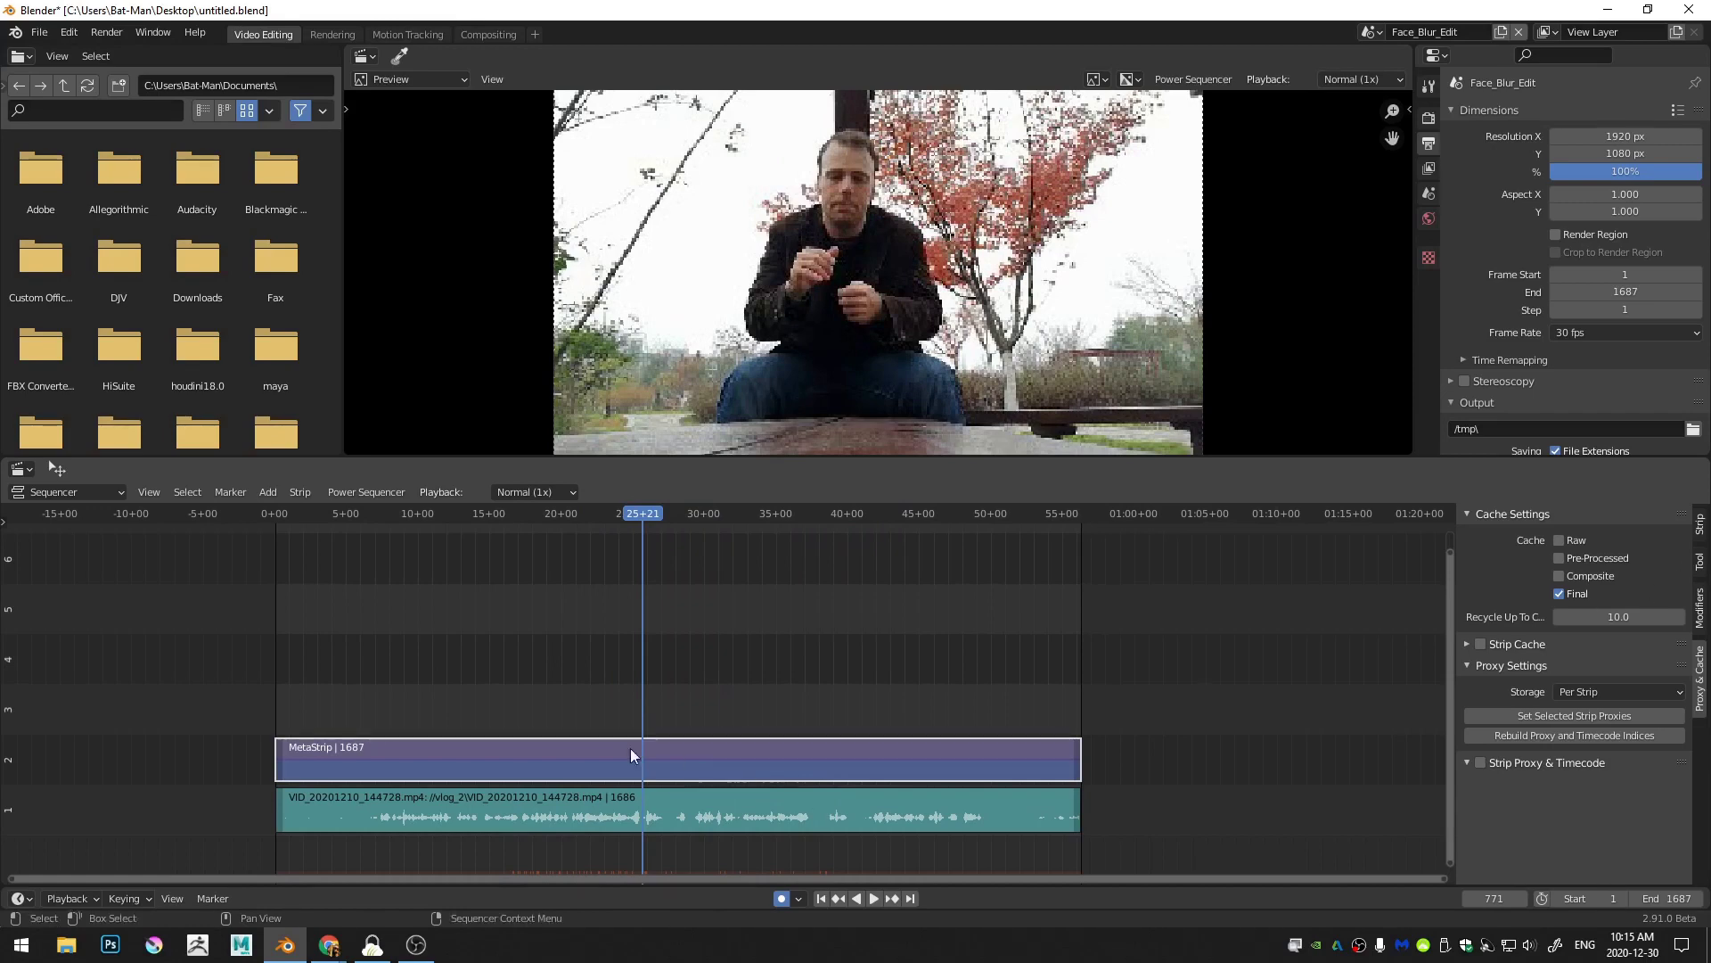
pyautogui.moveTo(560, 738); pyautogui.dragTo(537, 738, button='middle')
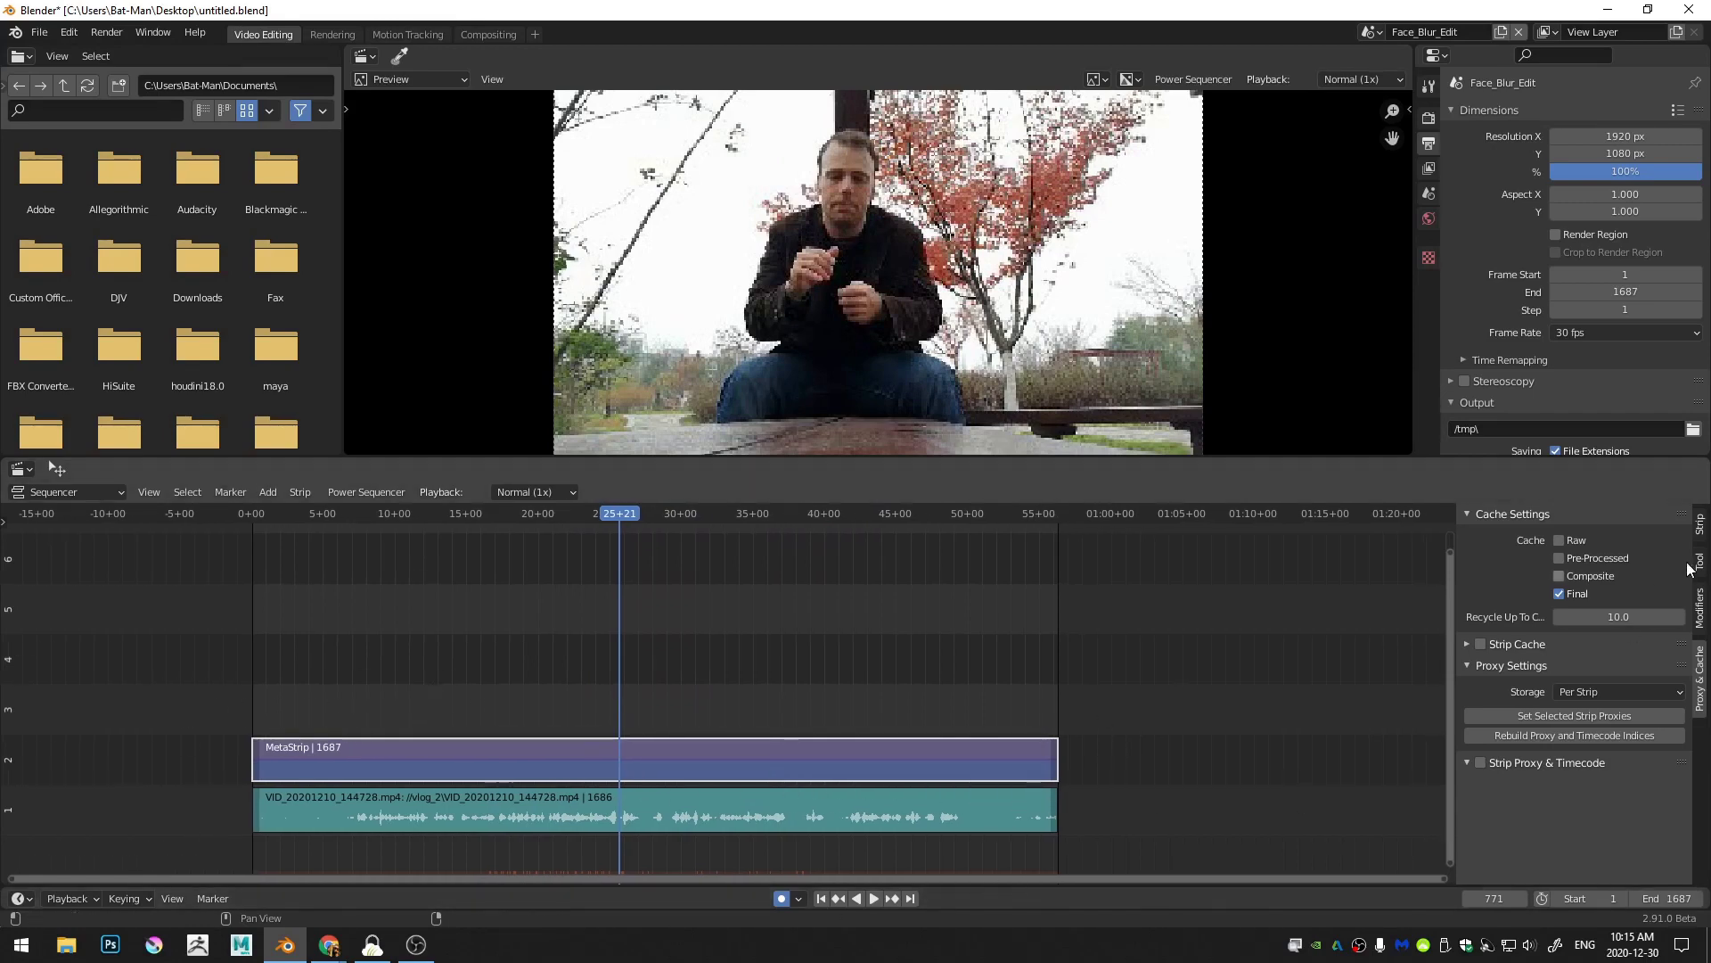
# Step: Try a Gaussian Blur effect strip directly on the original meta strip and undo it
pyautogui.rightClick(790, 628)
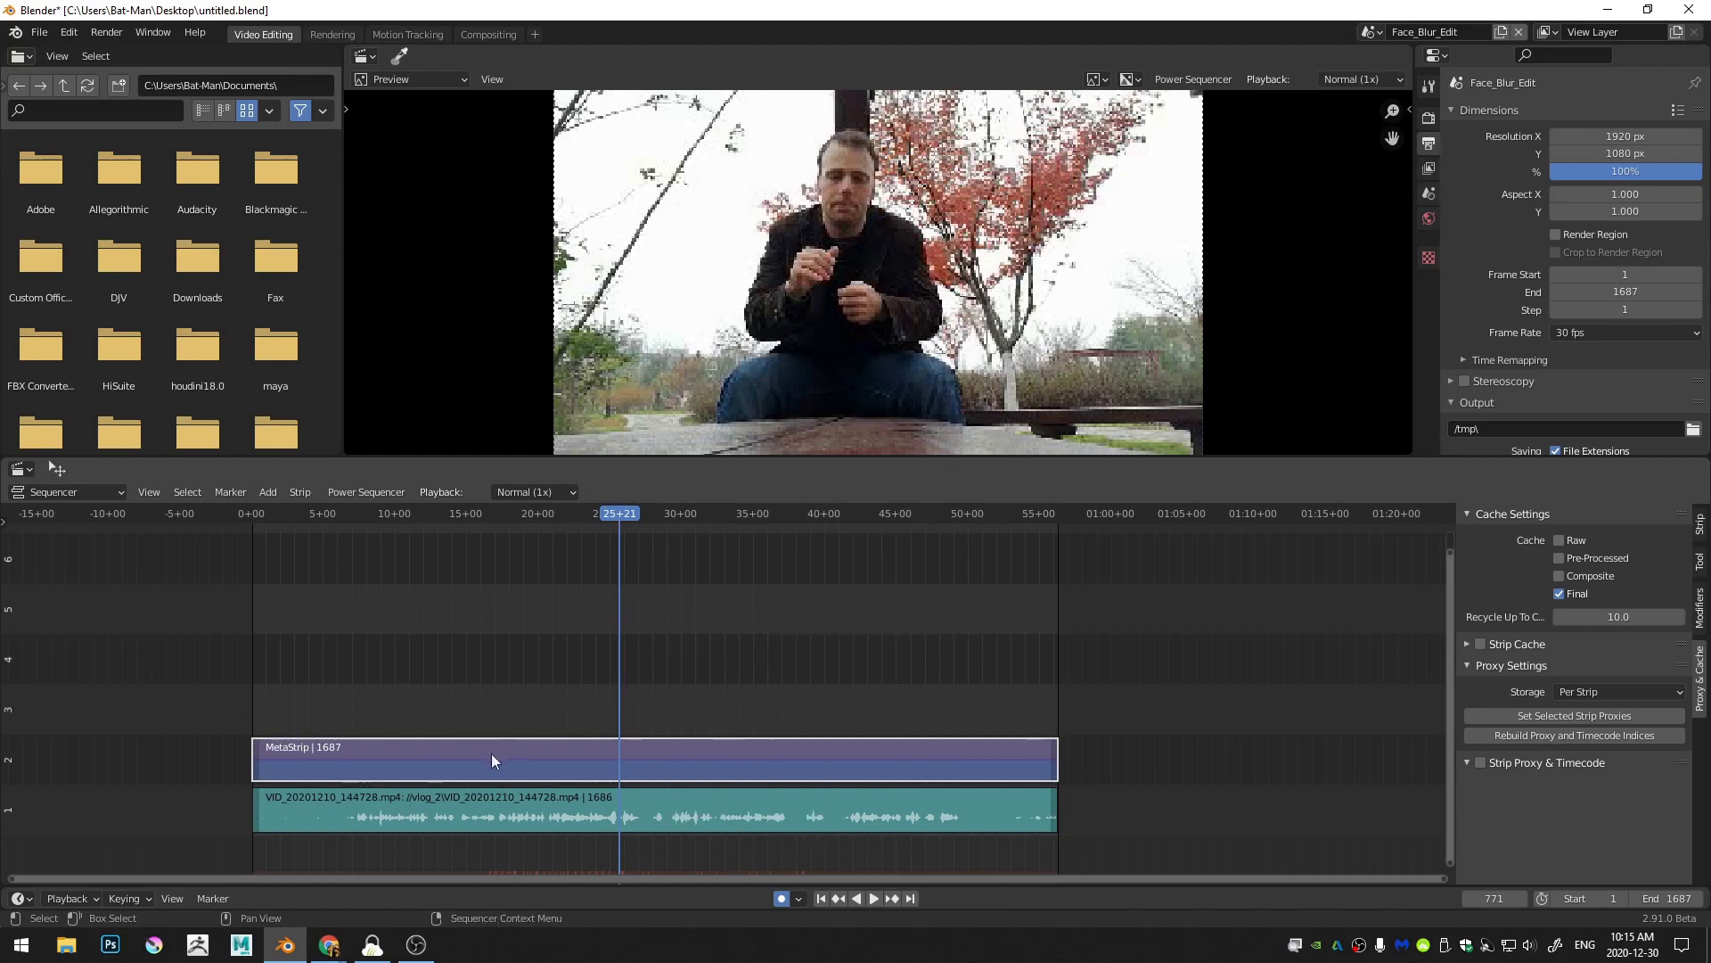
pyautogui.hotkey('shift', 'a')
pyautogui.moveTo(442, 866)
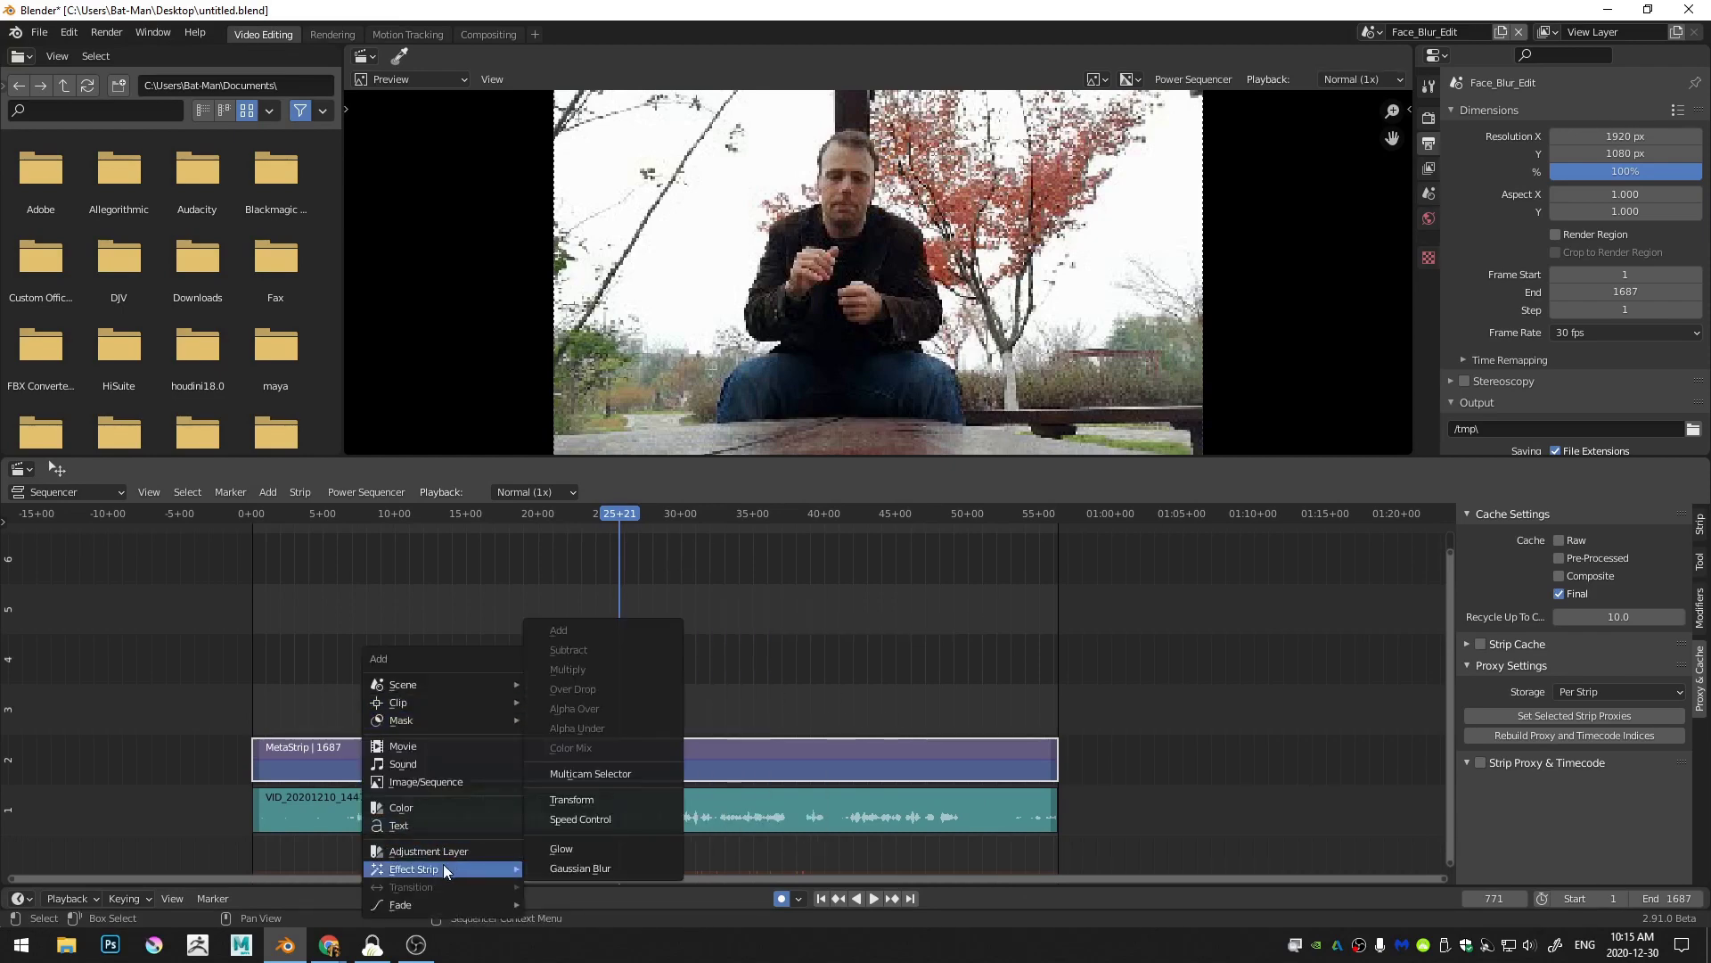
pyautogui.click(590, 870)
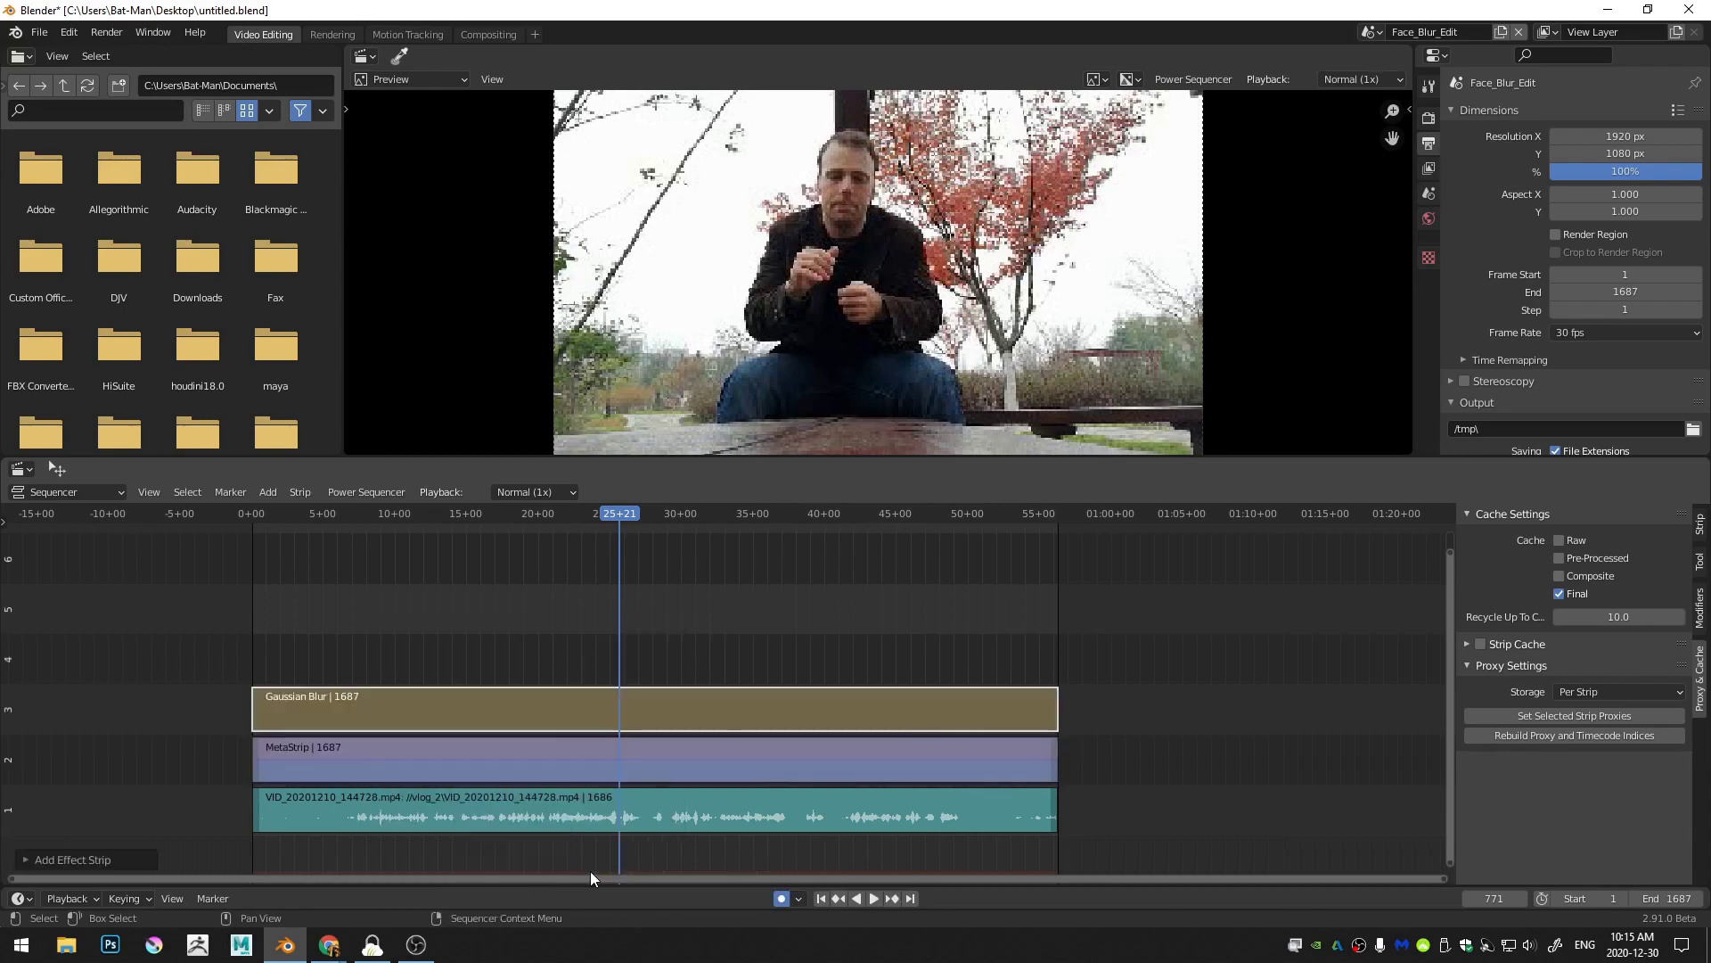
pyautogui.hotkey('ctrl', 'z')
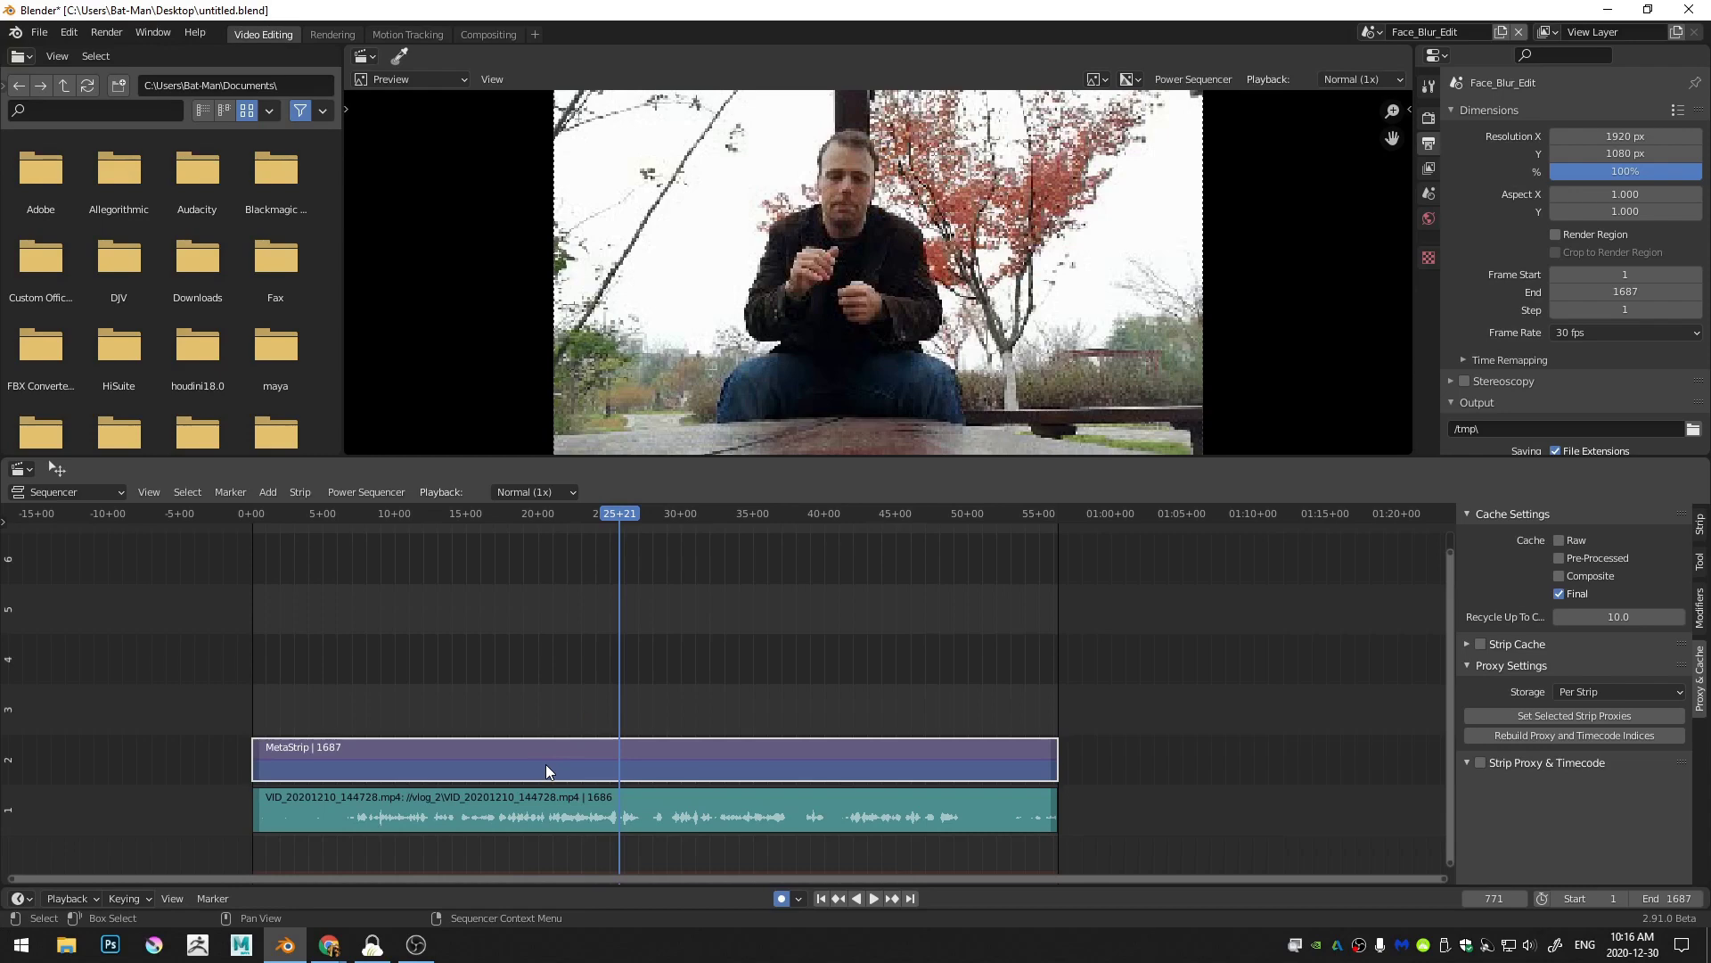
# Step: Duplicate the meta strip into channel 3 and add a Gaussian Blur effect strip to the copy
pyautogui.press('g')
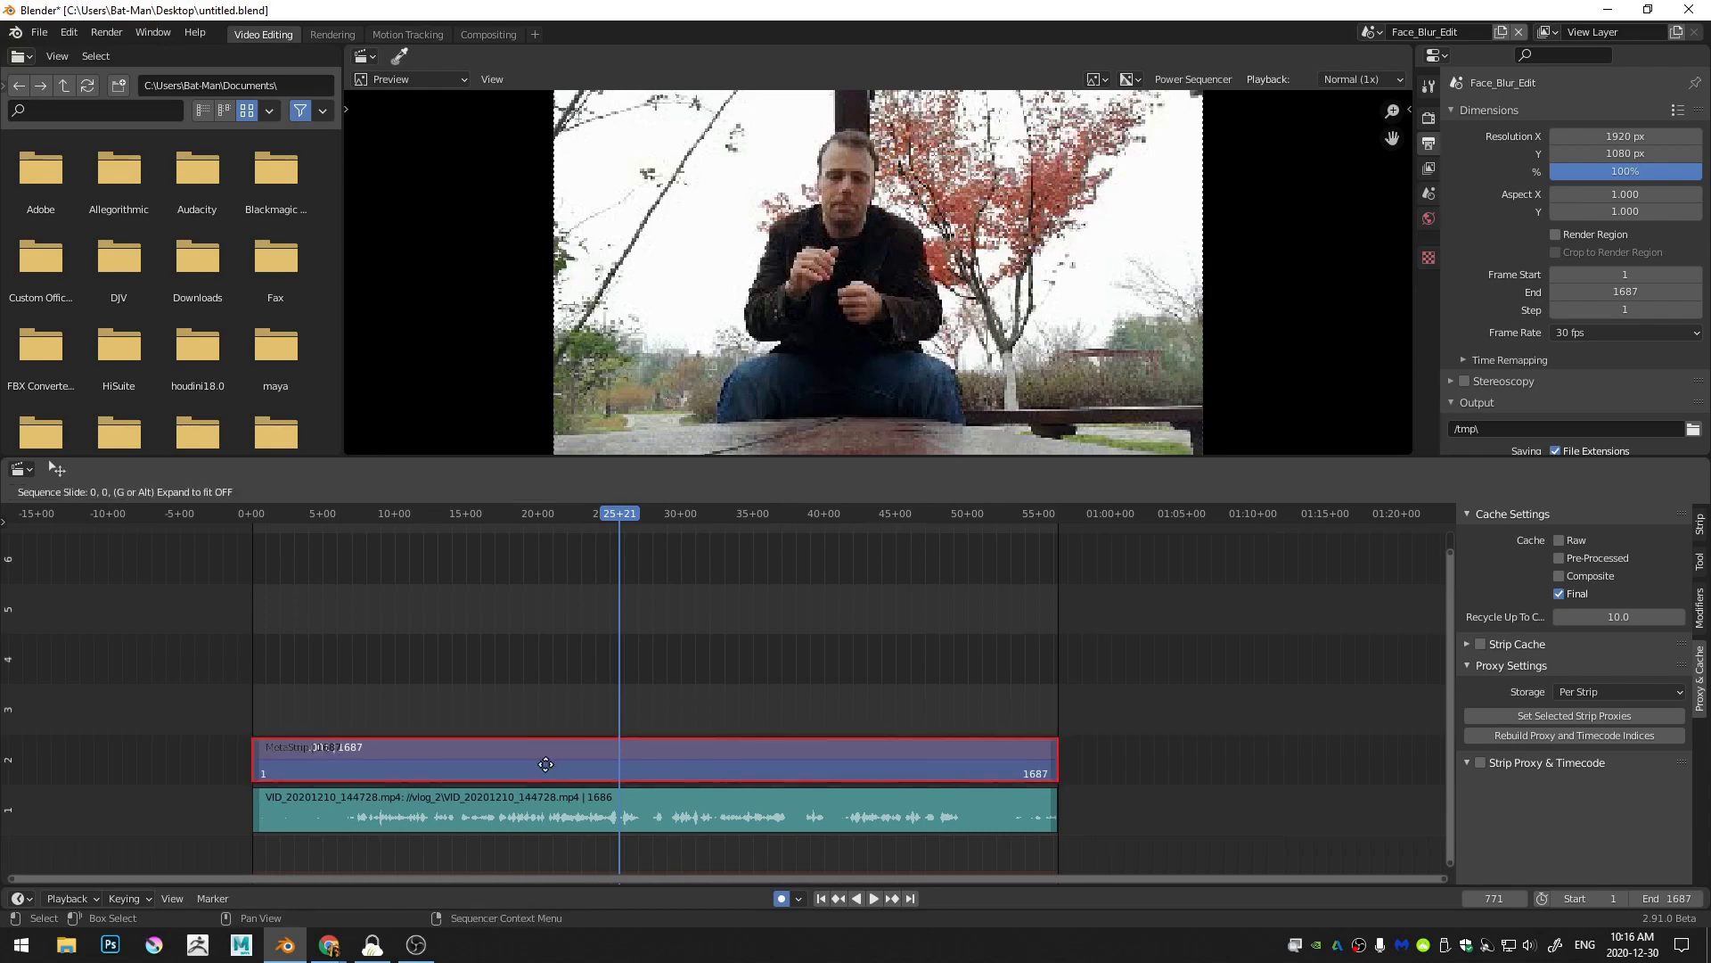
pyautogui.click(447, 702)
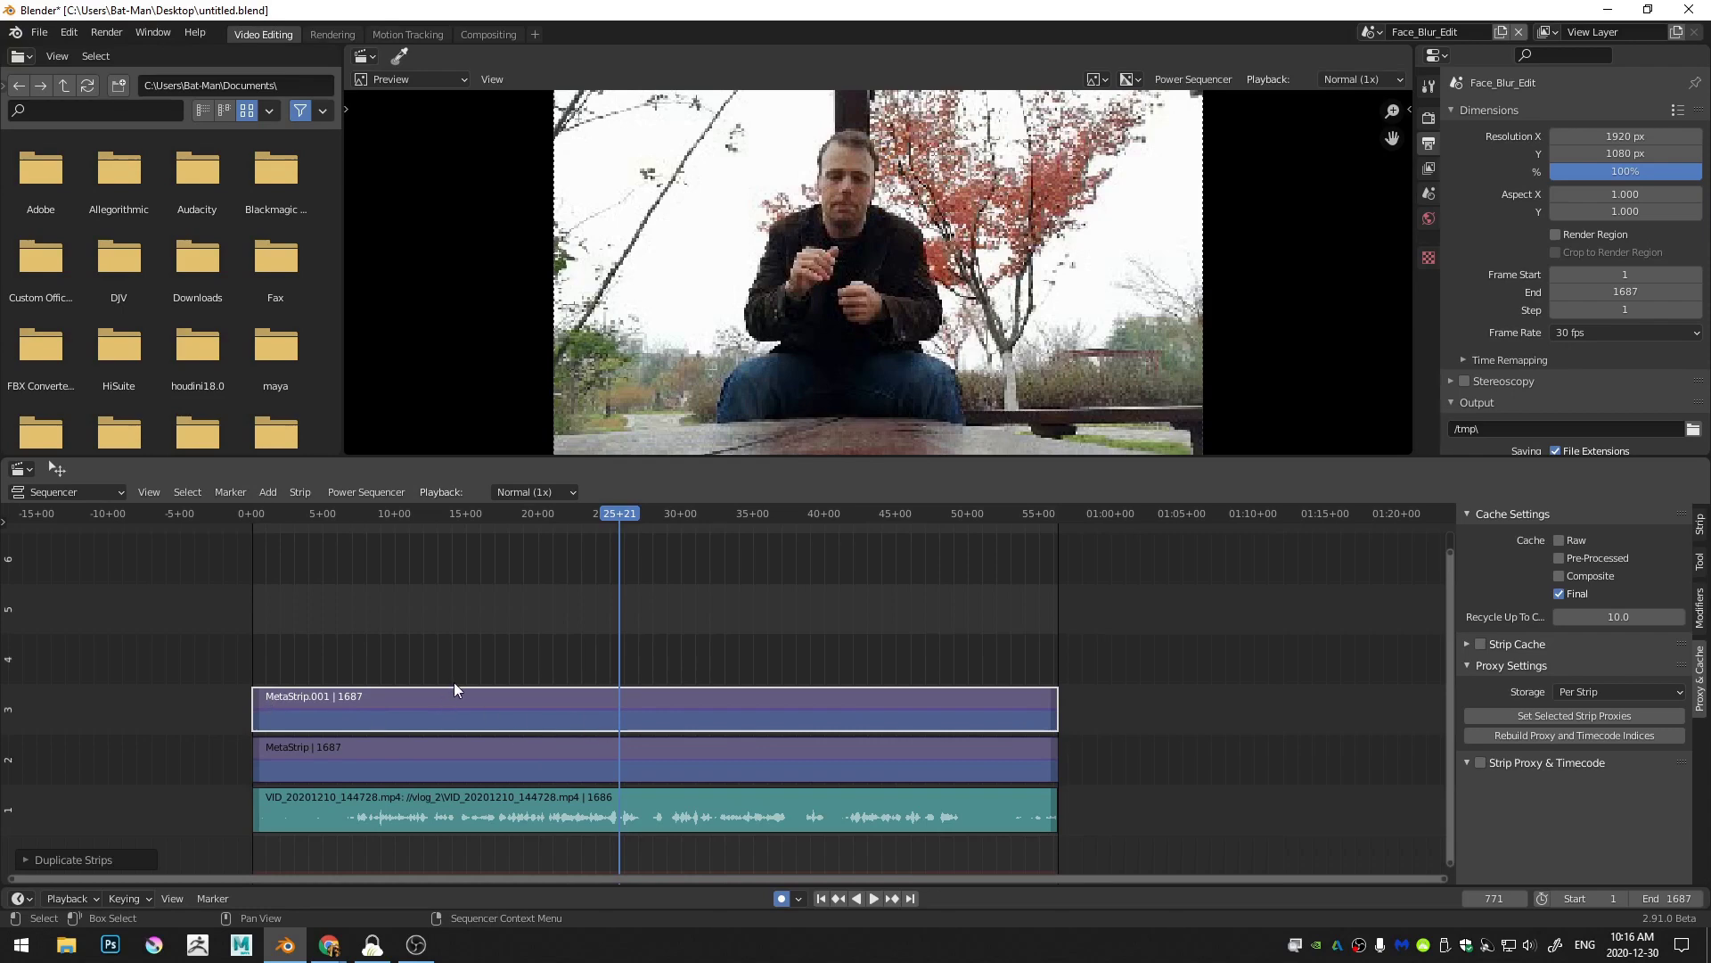
pyautogui.hotkey('shift', 'a')
pyautogui.moveTo(455, 682)
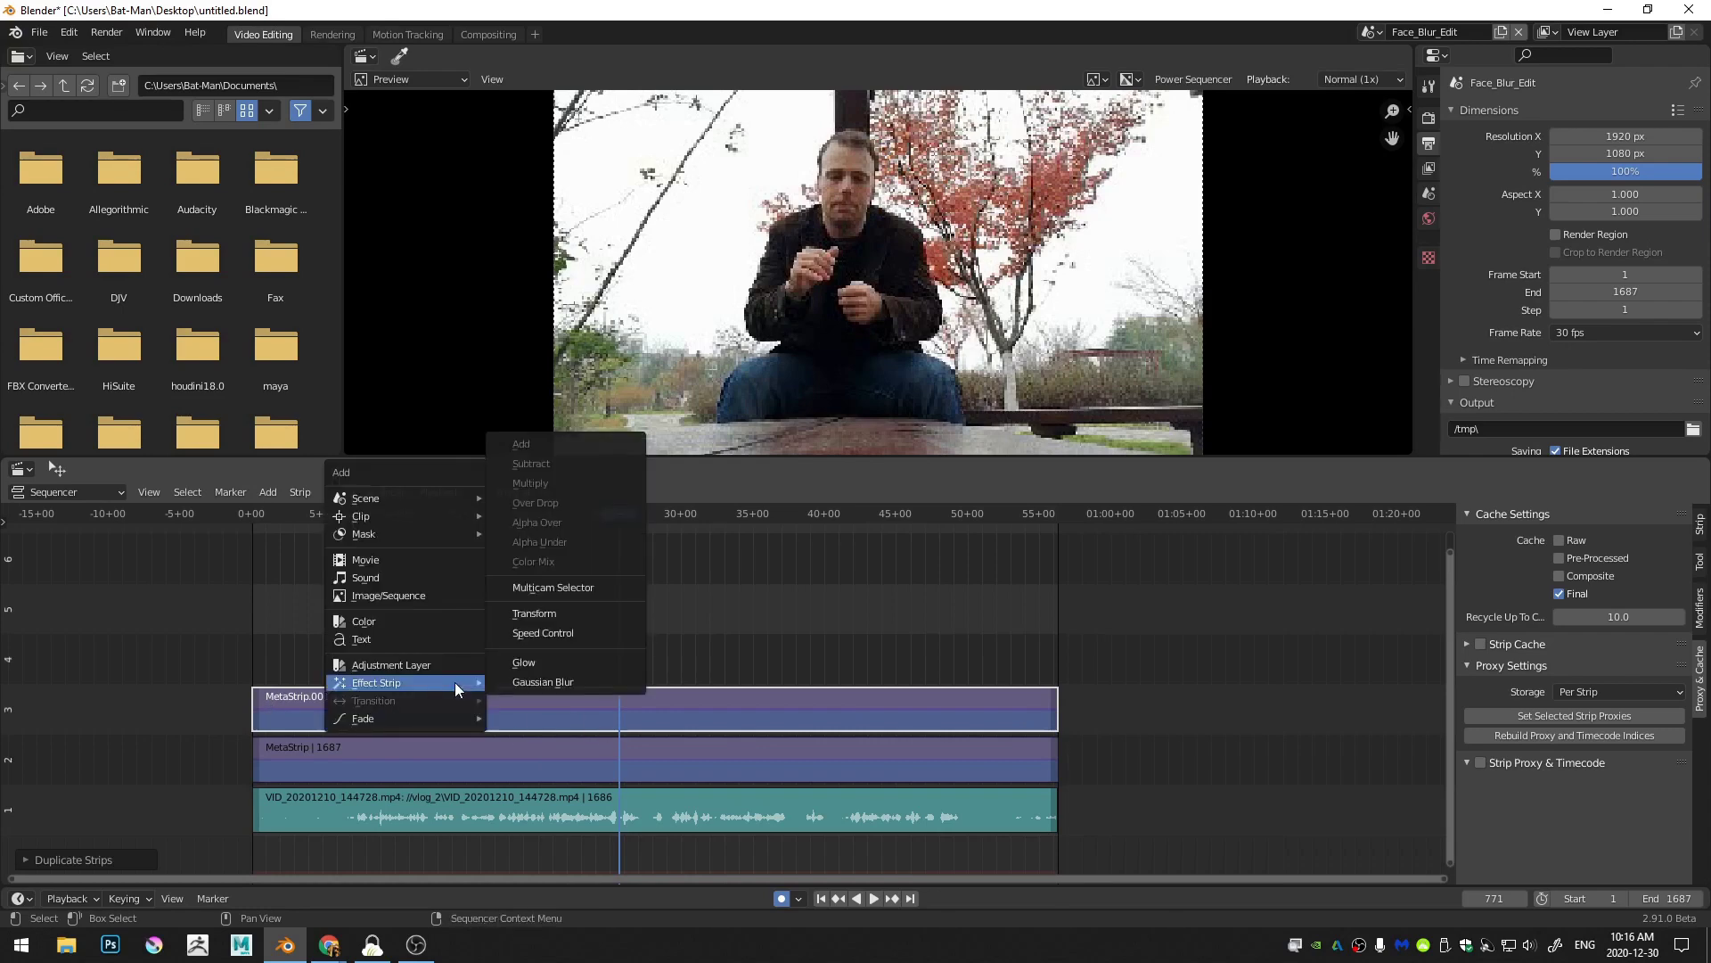
pyautogui.click(547, 683)
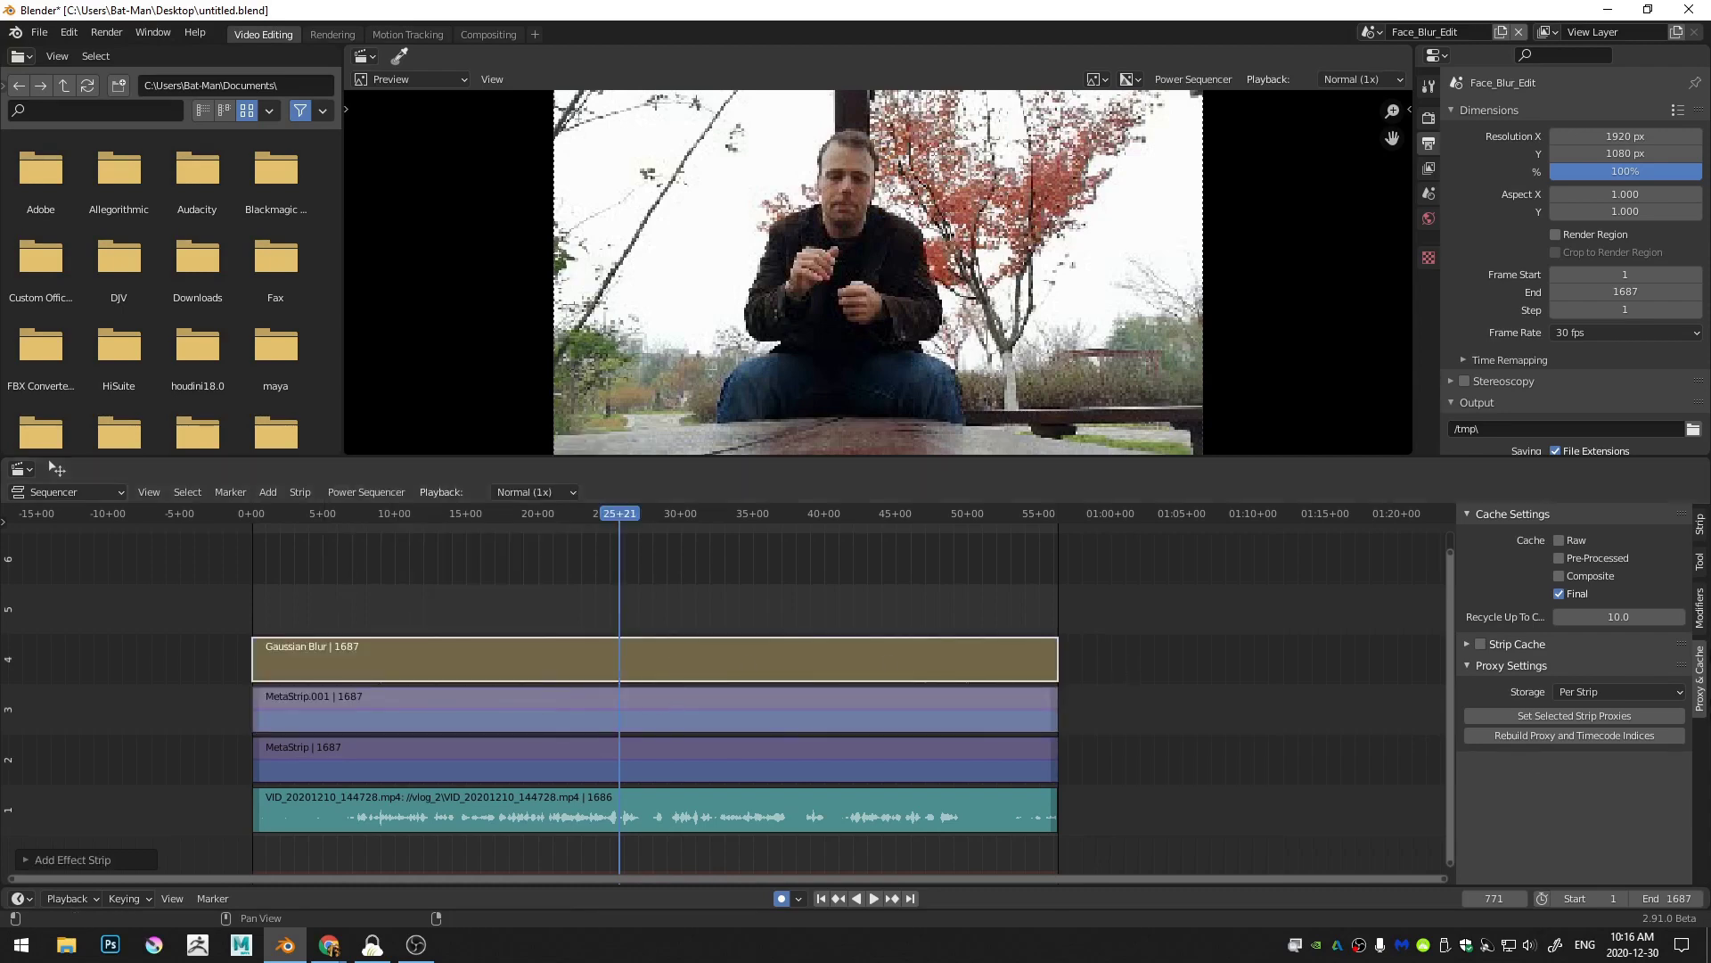
# Step: Set the Gaussian Blur strip's X and Y sizes to 50
pyautogui.click(1700, 609)
pyautogui.click(1699, 528)
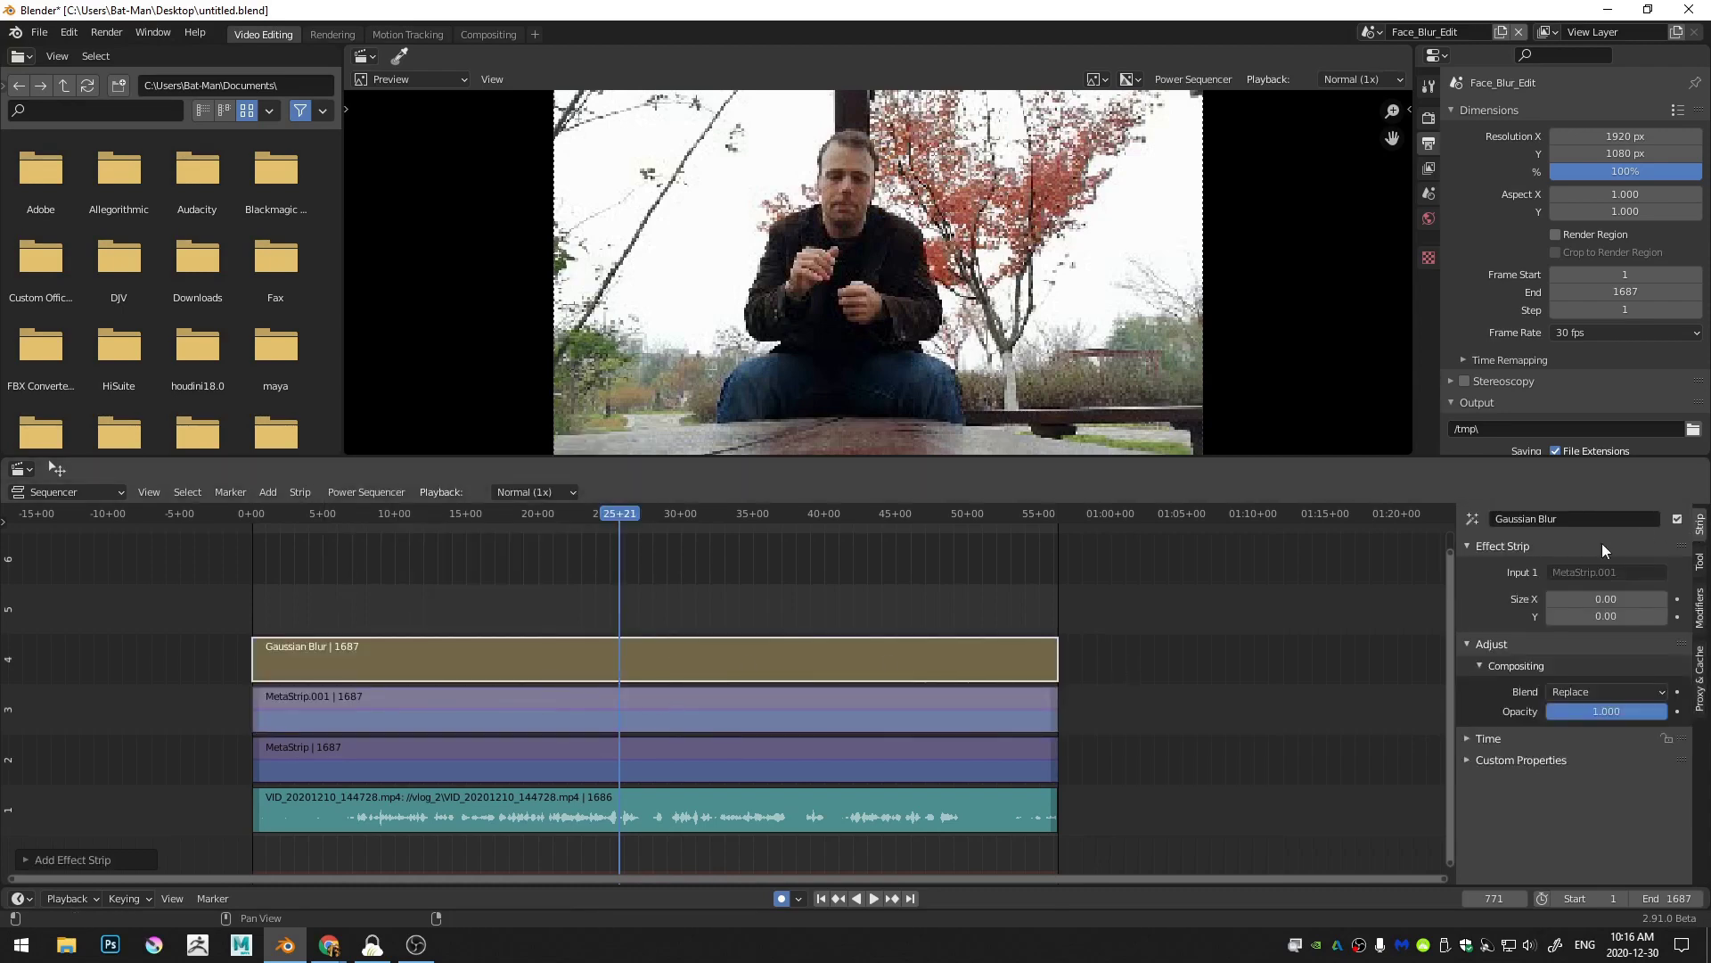
pyautogui.click(1610, 599)
pyautogui.write('50')
pyautogui.press('Return')
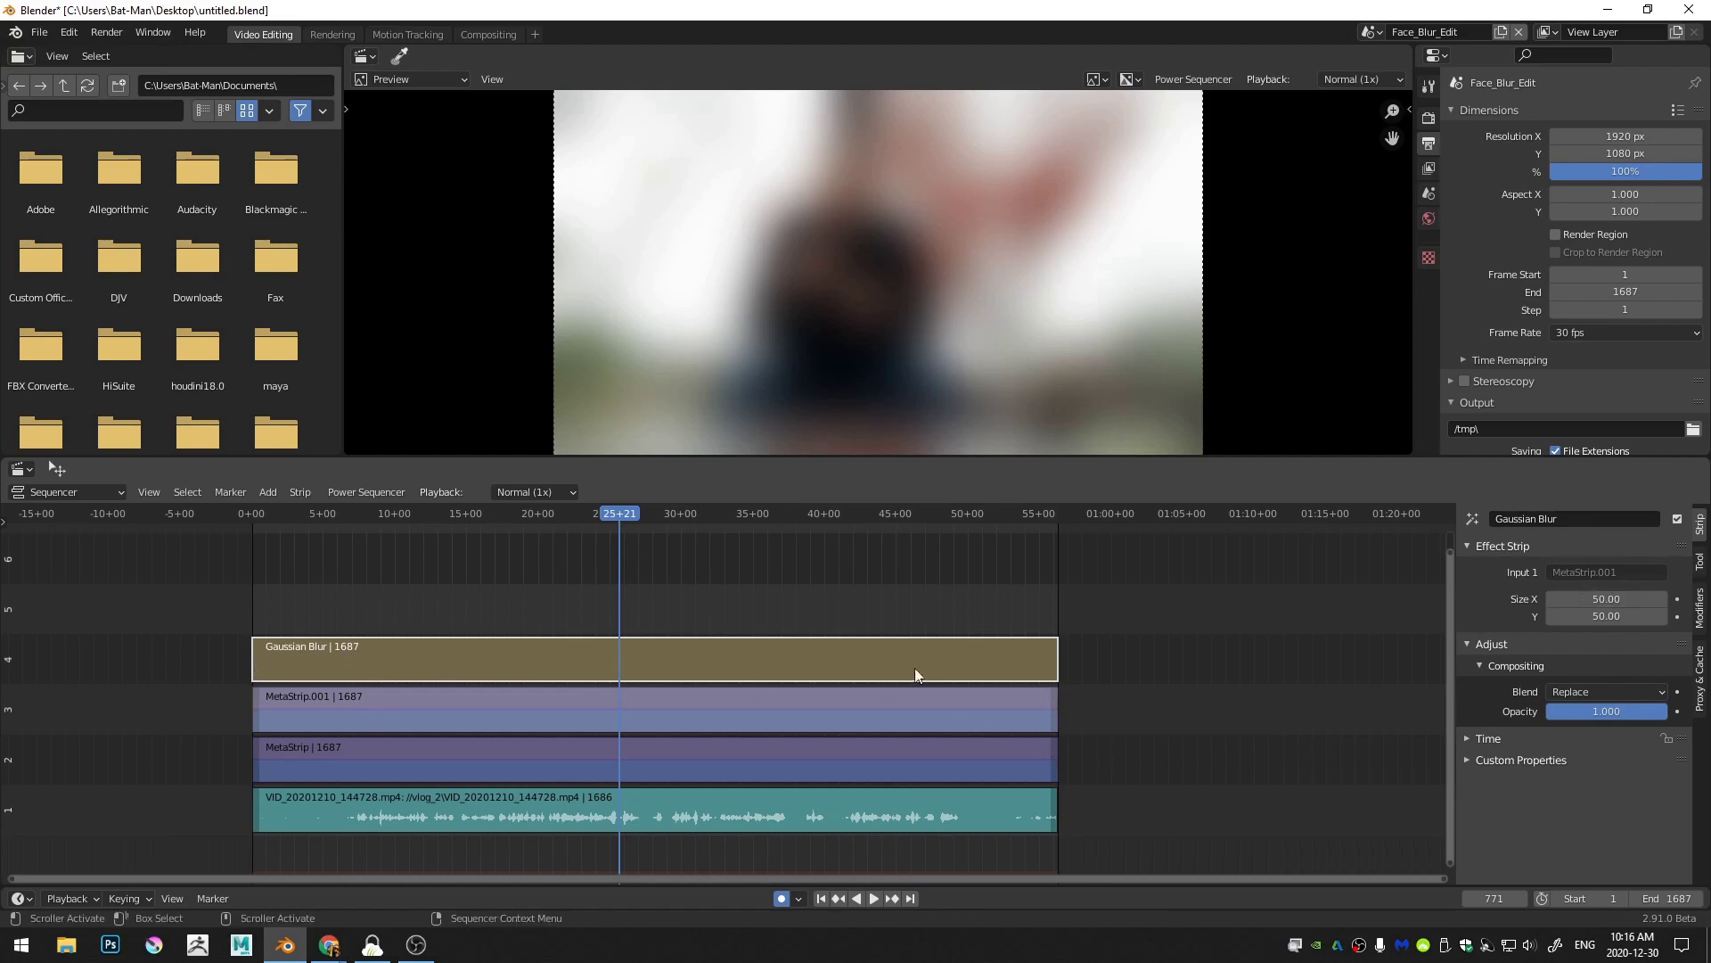
# Step: Add a Mask modifier to the Gaussian Blur strip, with Mask as its input type and Face_Blur as the mask
pyautogui.click(1700, 608)
pyautogui.click(1578, 562)
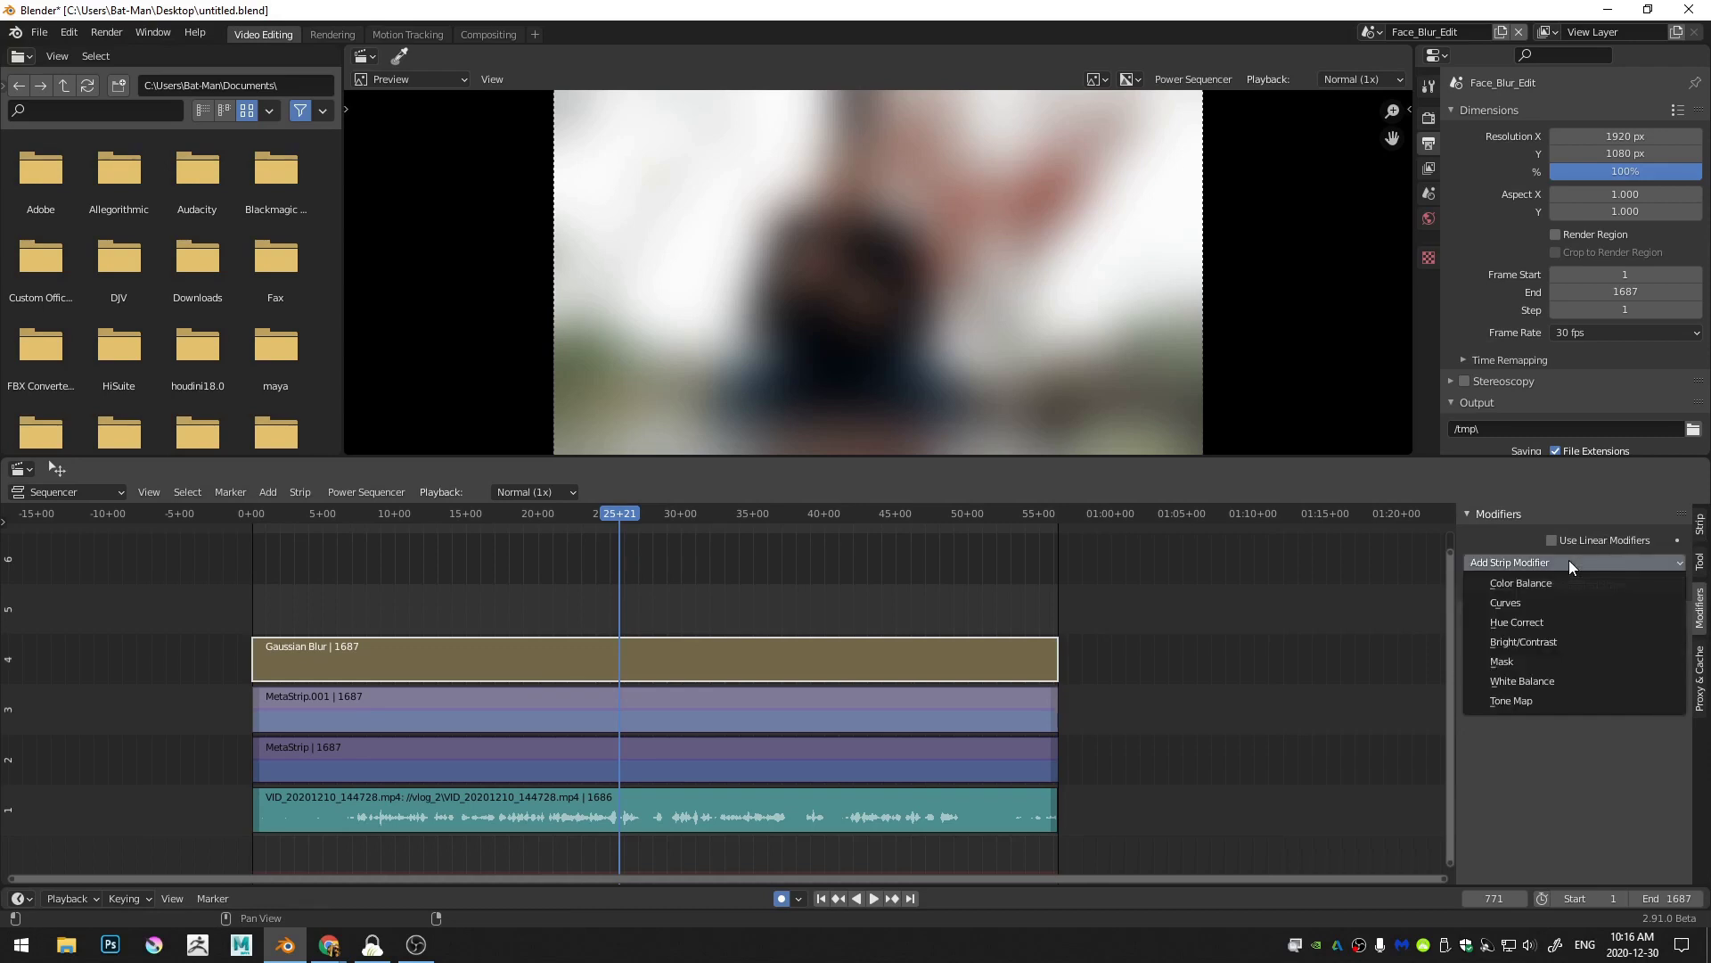
pyautogui.click(1537, 660)
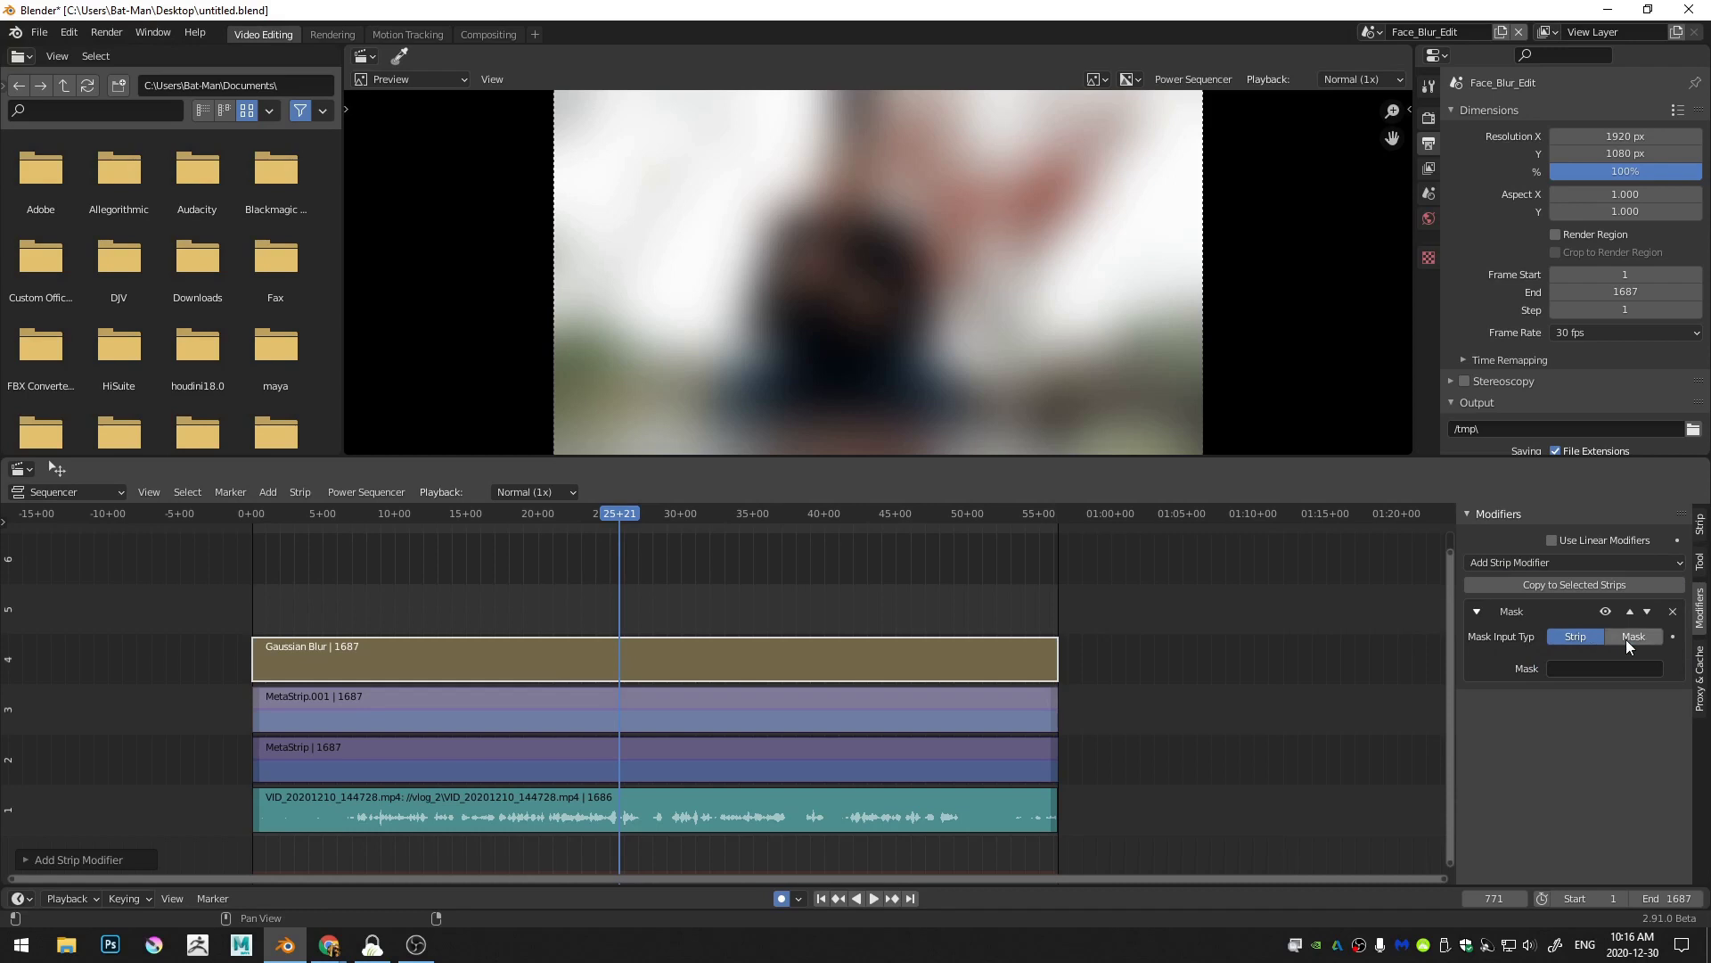
pyautogui.click(1626, 639)
pyautogui.click(1578, 663)
pyautogui.click(1528, 687)
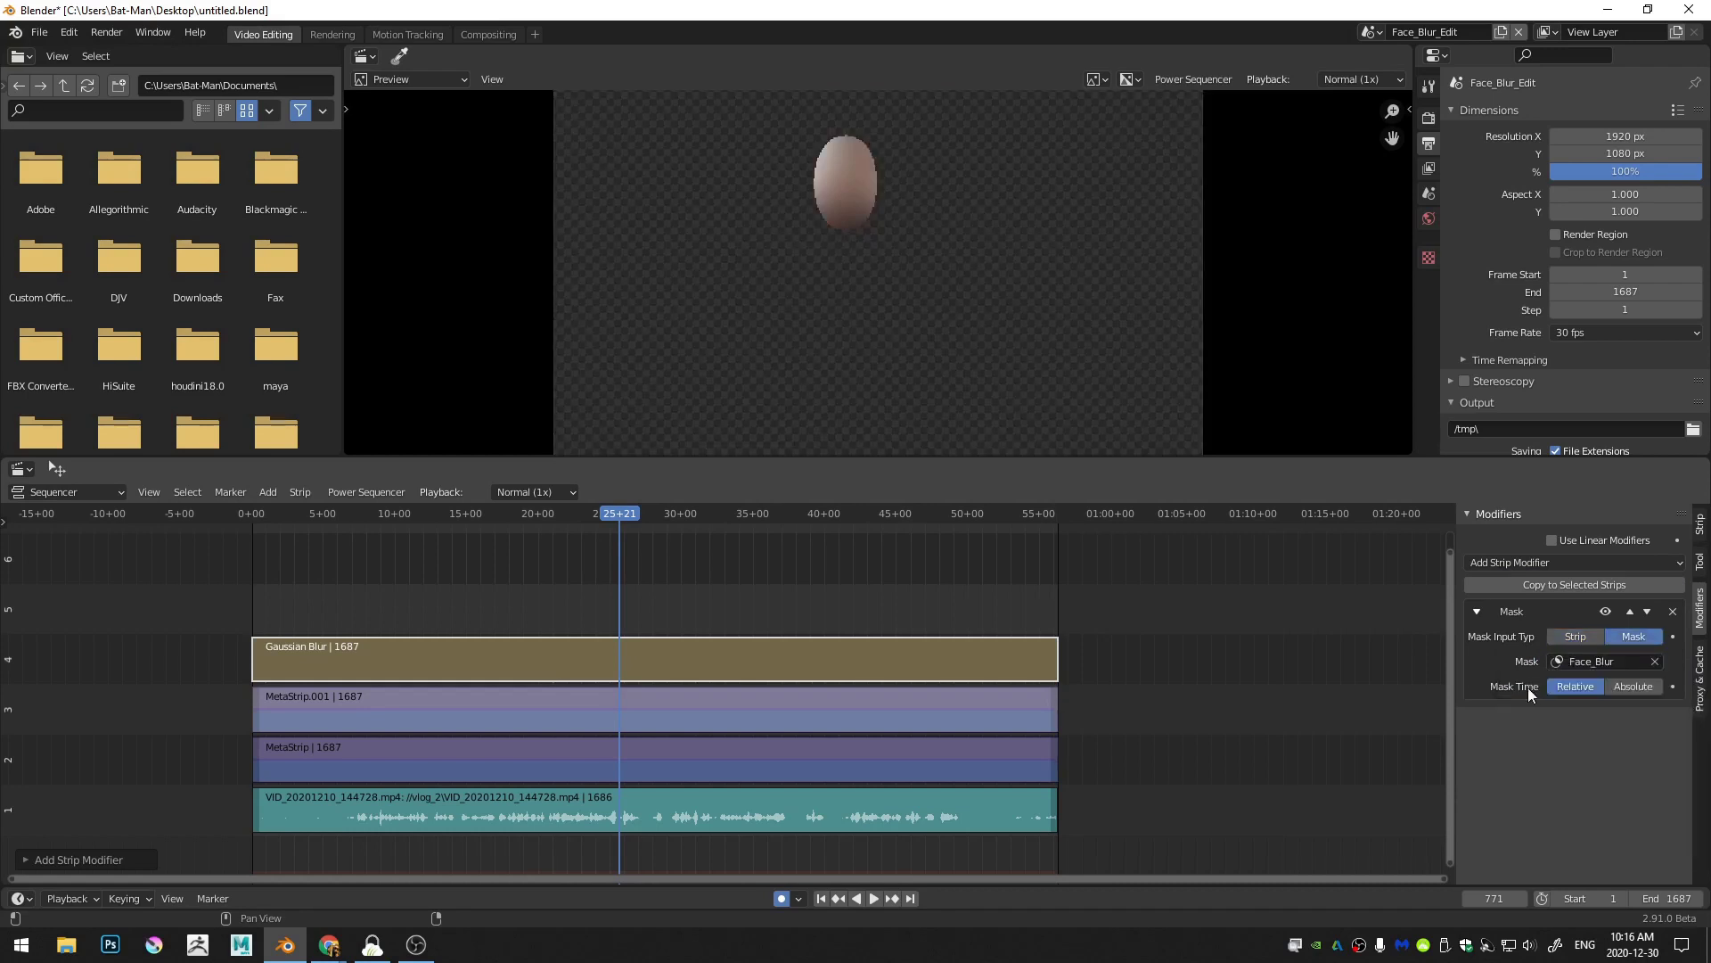
# Step: Set the Gaussian Blur strip's blend mode to Alpha Over and check the masked face blur up to frame 974
pyautogui.click(1701, 526)
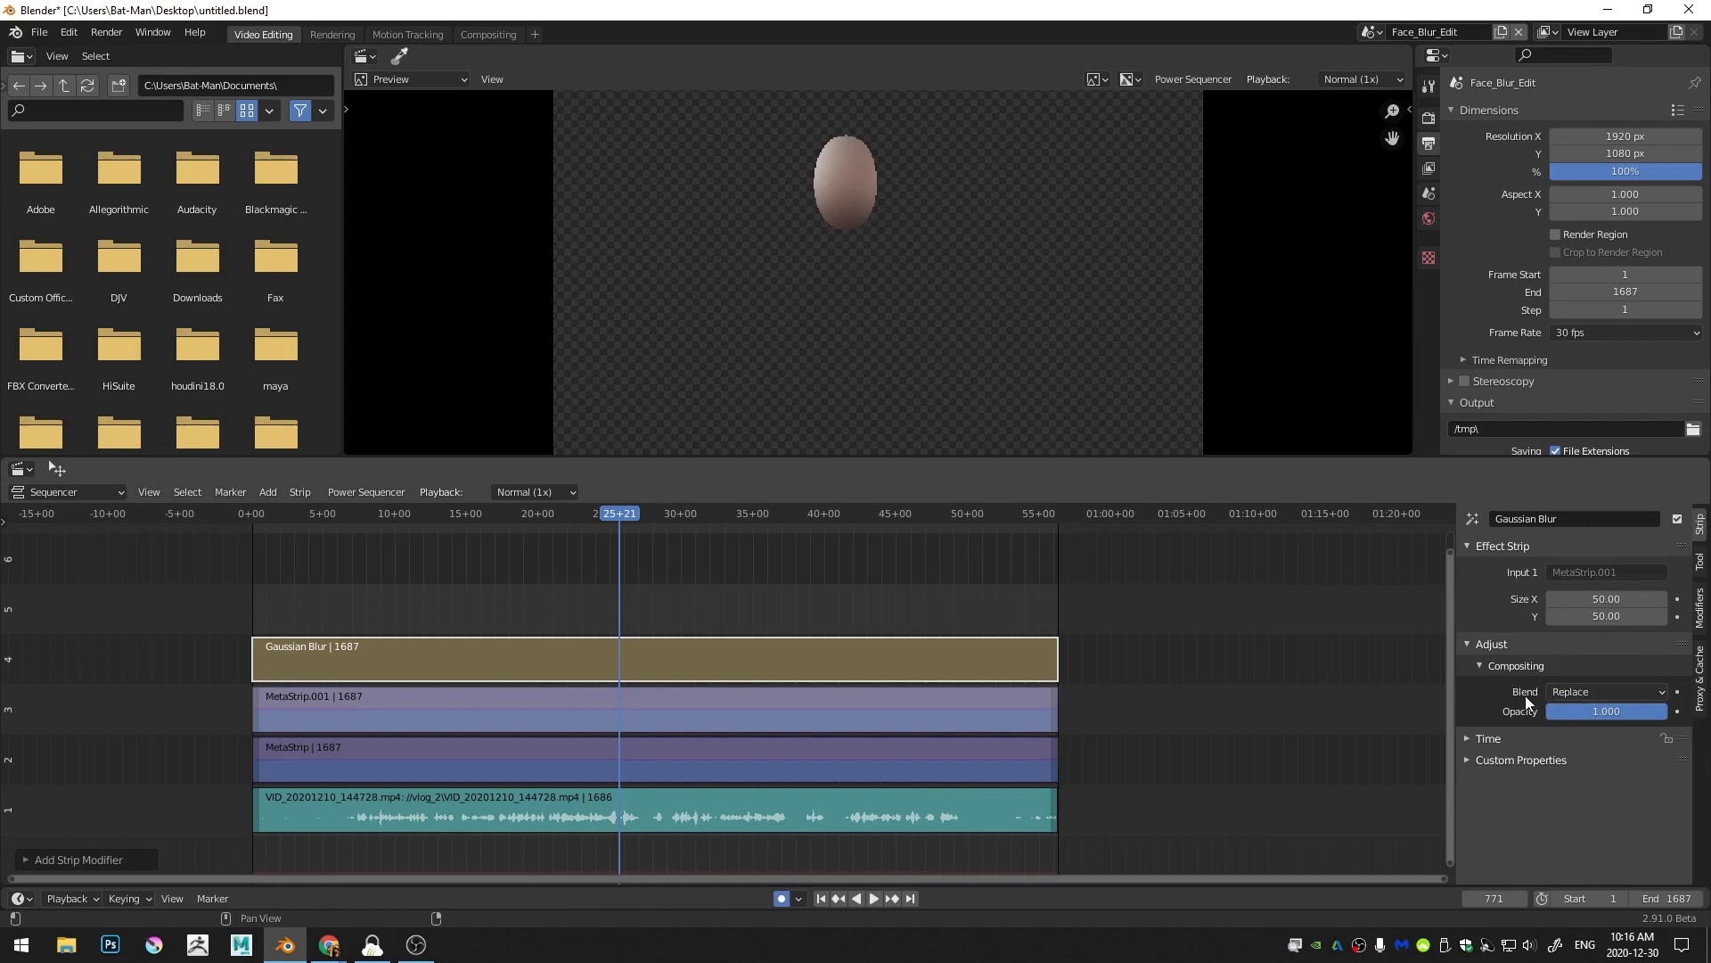
pyautogui.click(1556, 692)
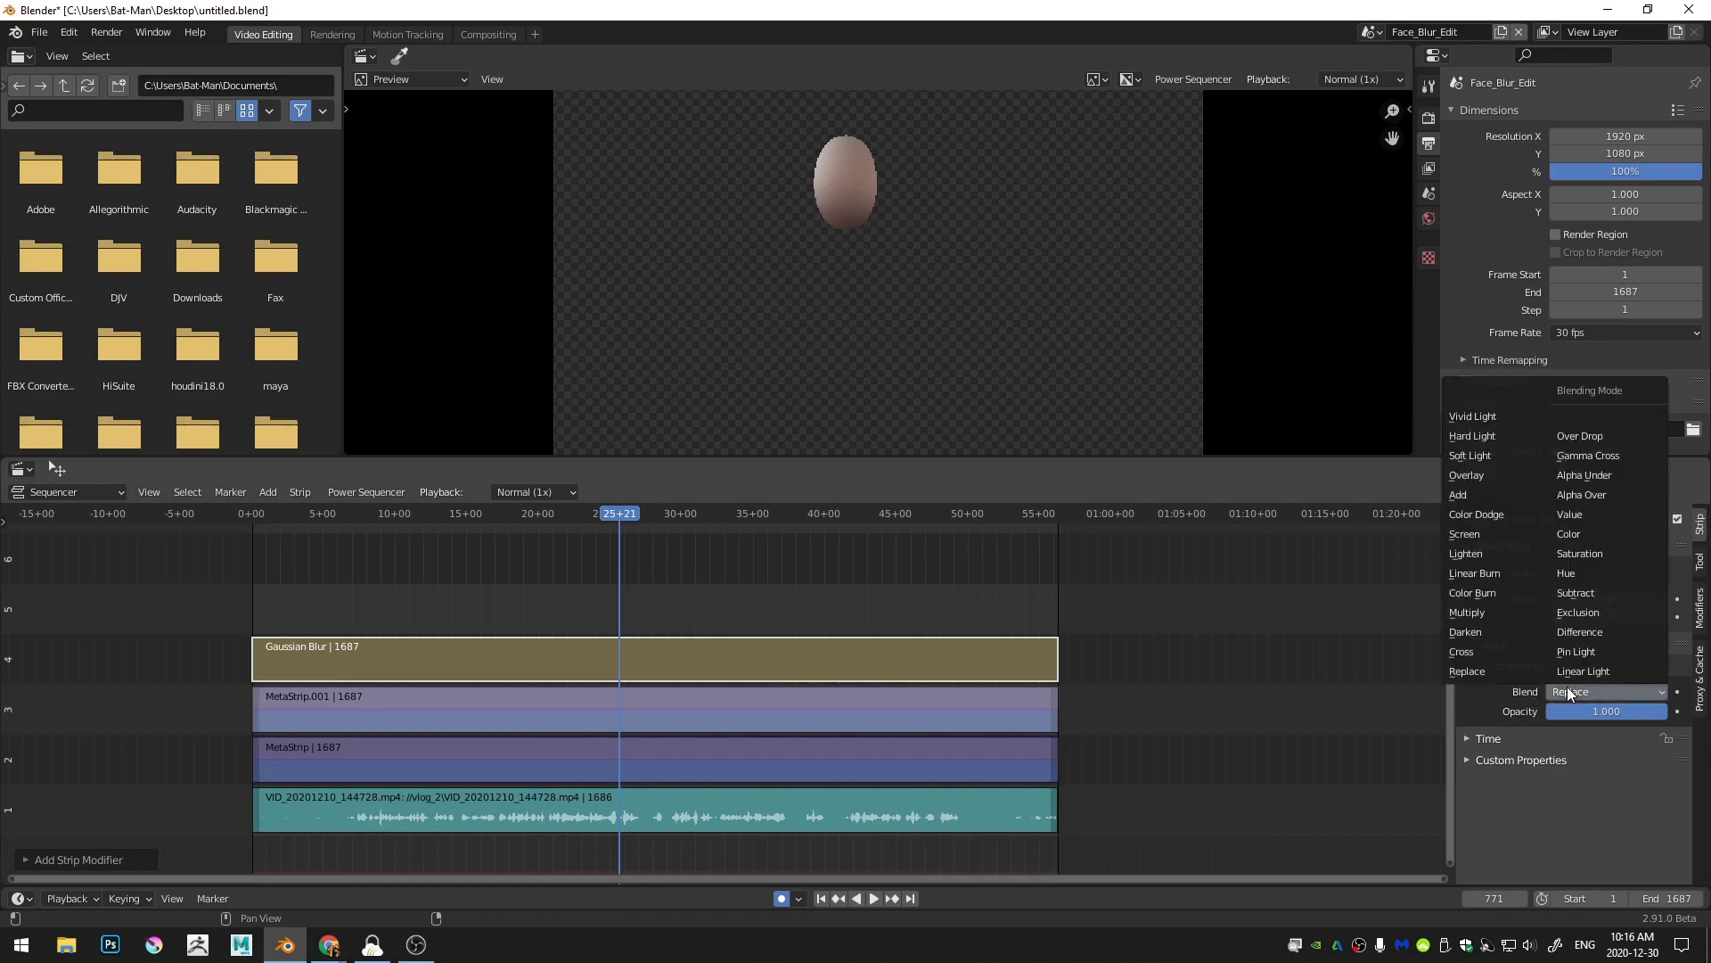
pyautogui.click(1612, 499)
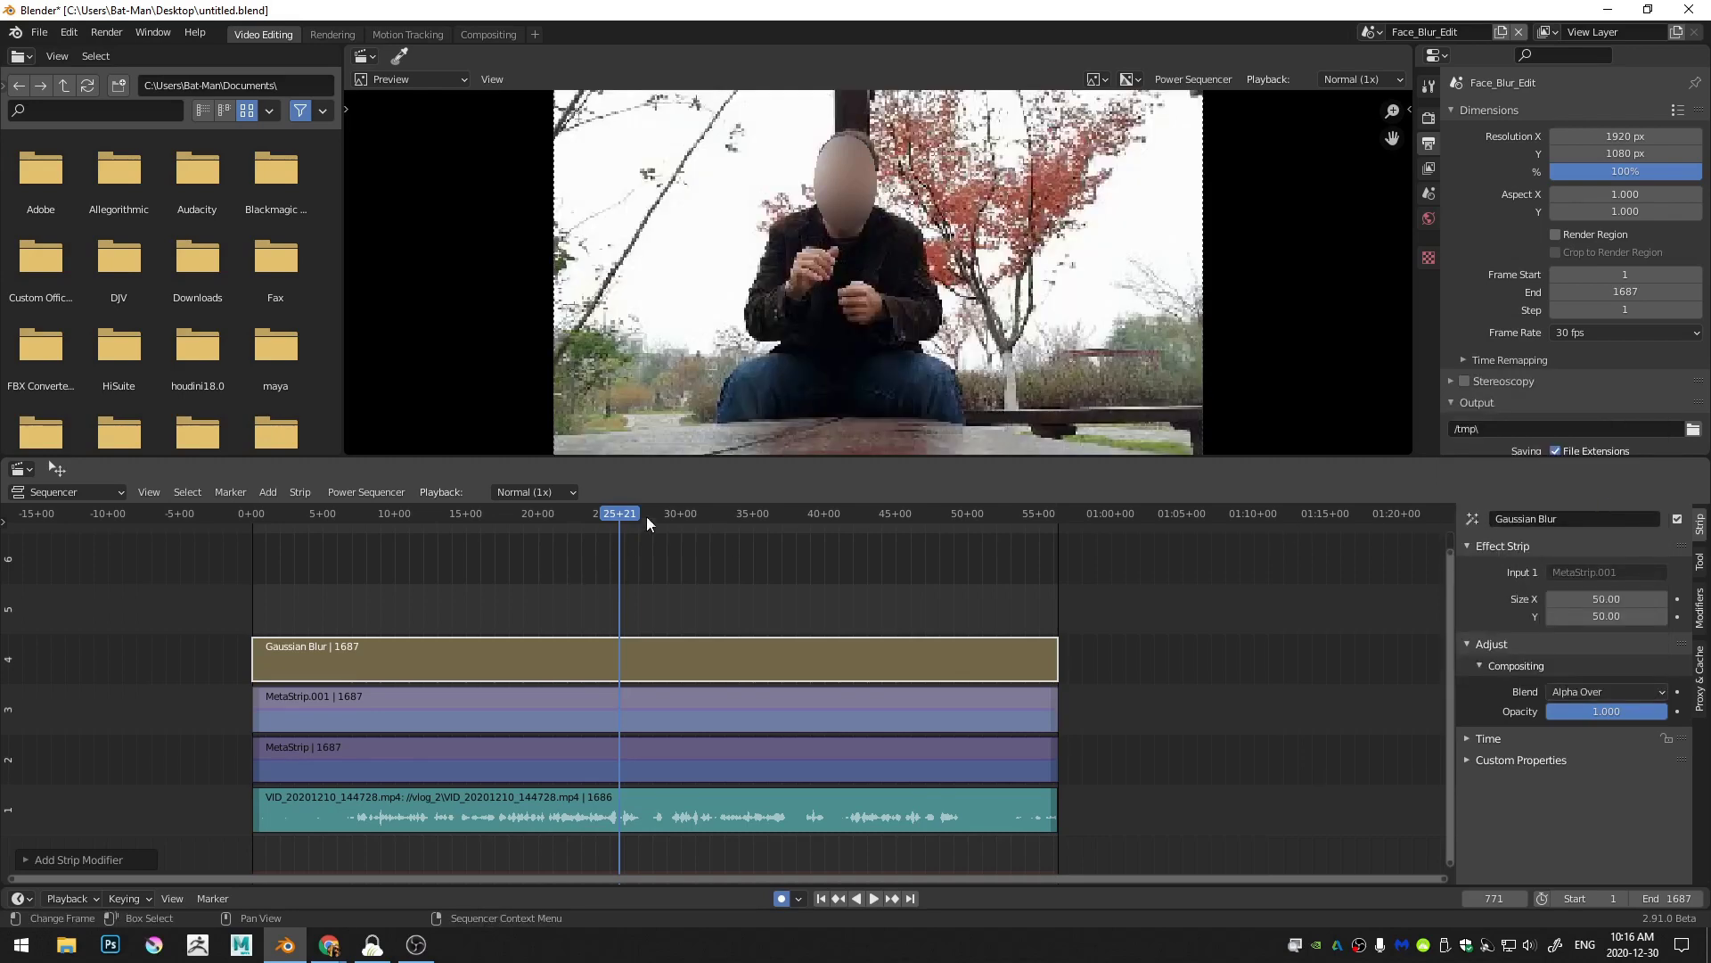
pyautogui.moveTo(657, 512); pyautogui.dragTo(717, 533)
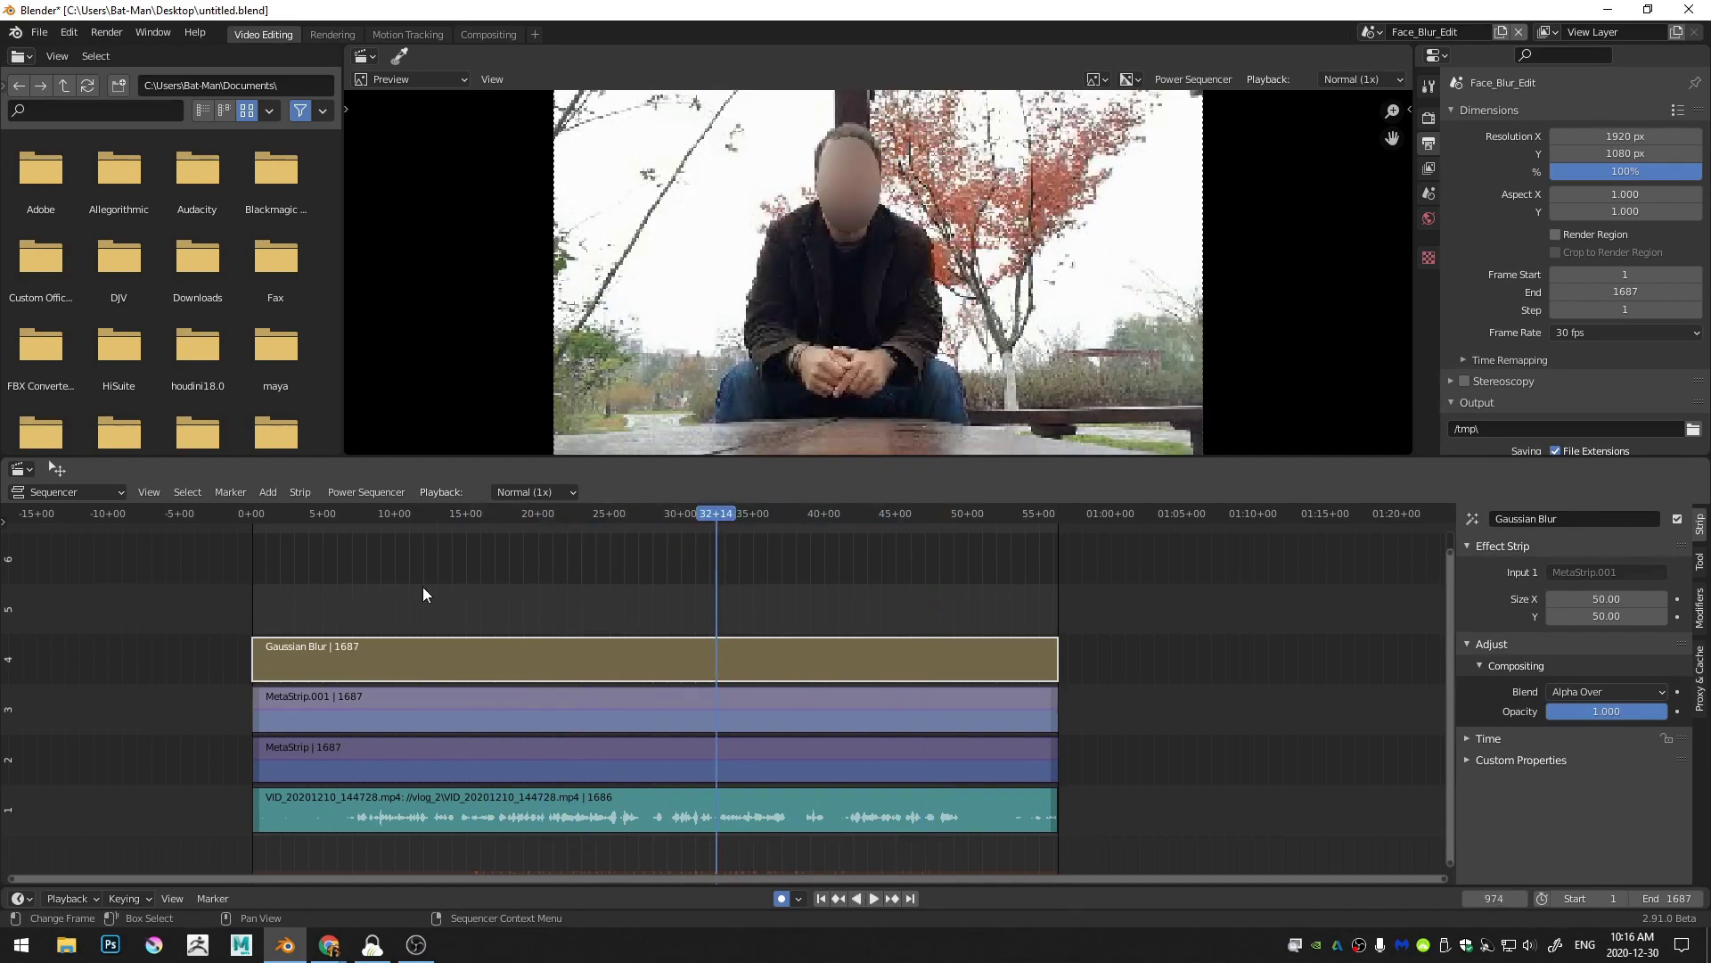
pyautogui.click(468, 574)
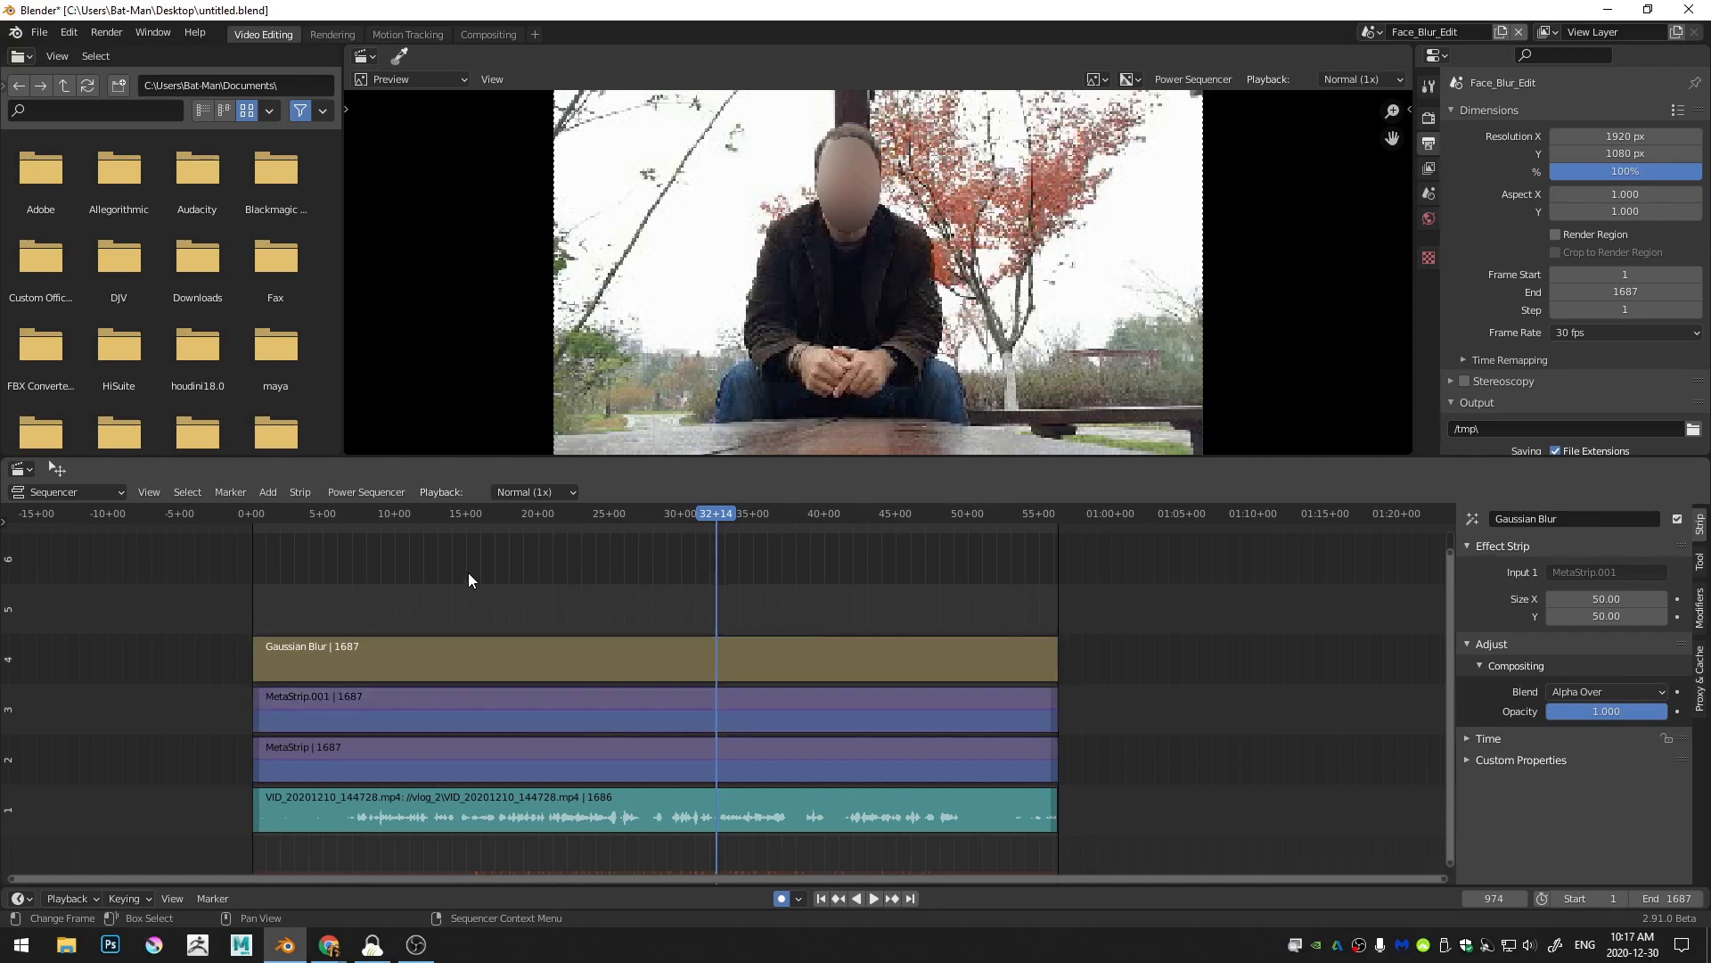